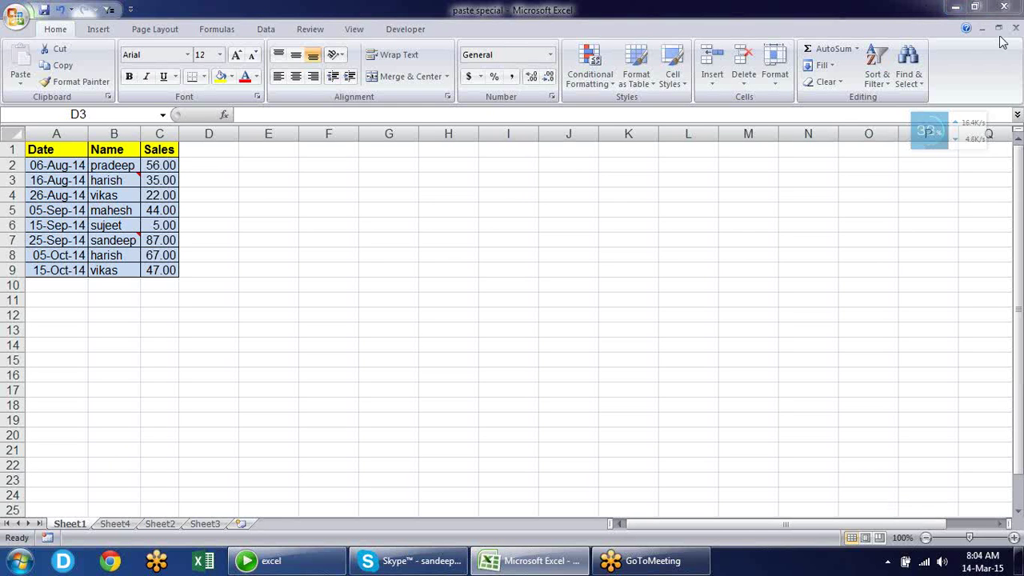
Inspect the dates in A2 and A4 and the names in B2:B4 of the table
left_click(70, 194)
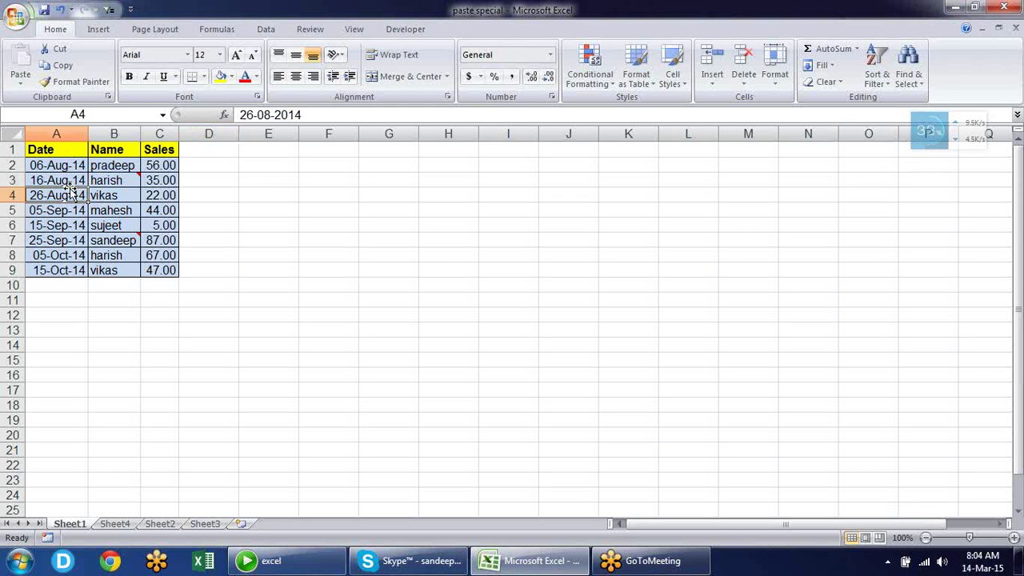
left_click(72, 166)
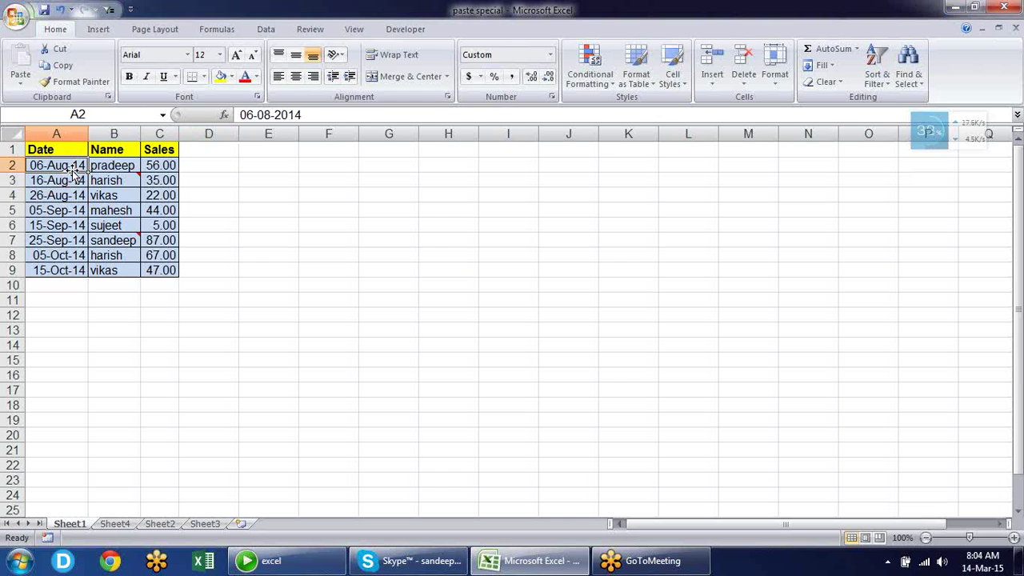
left_click(73, 199)
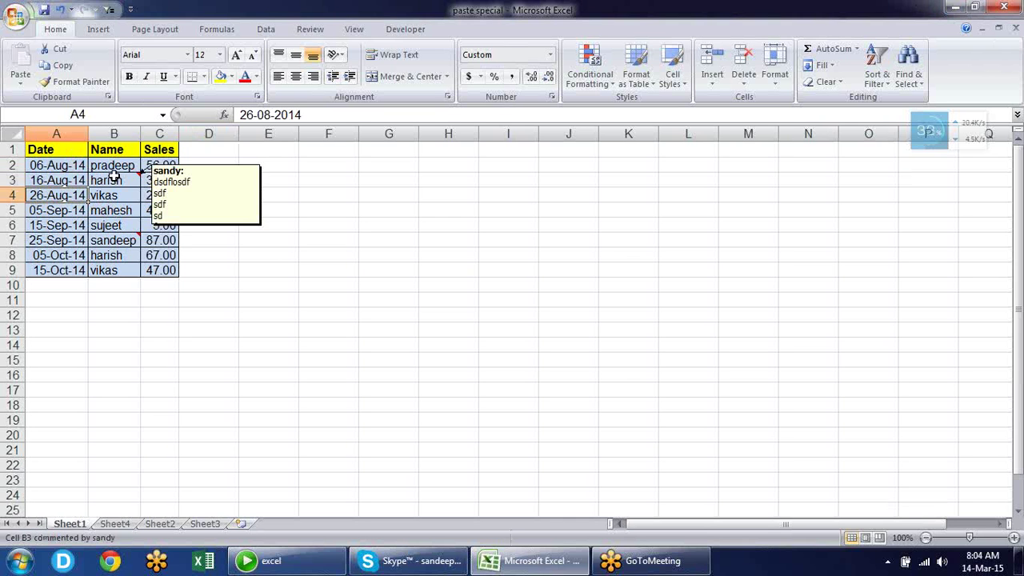
left_click(114, 177)
left_click(116, 166)
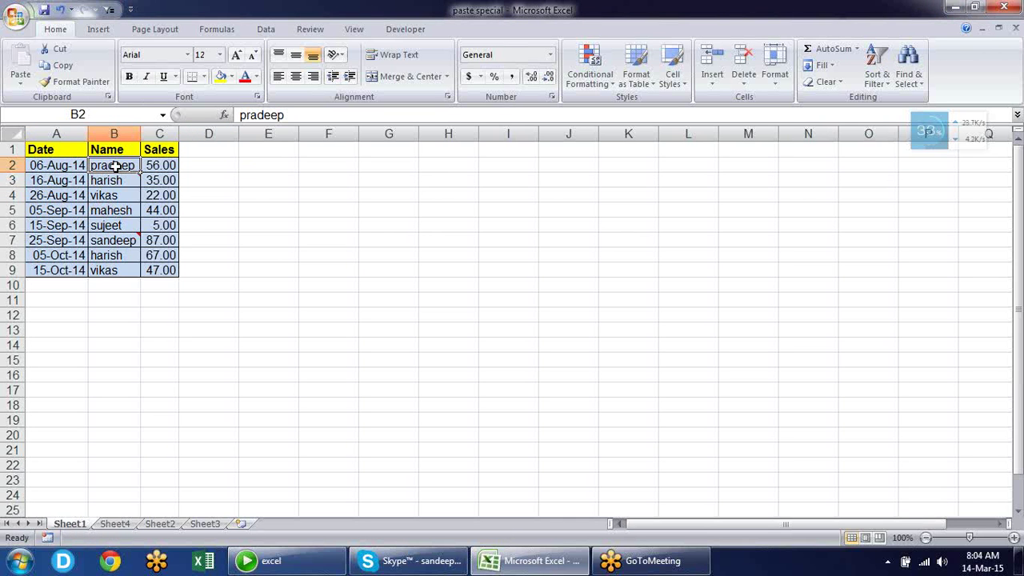
left_click(127, 196)
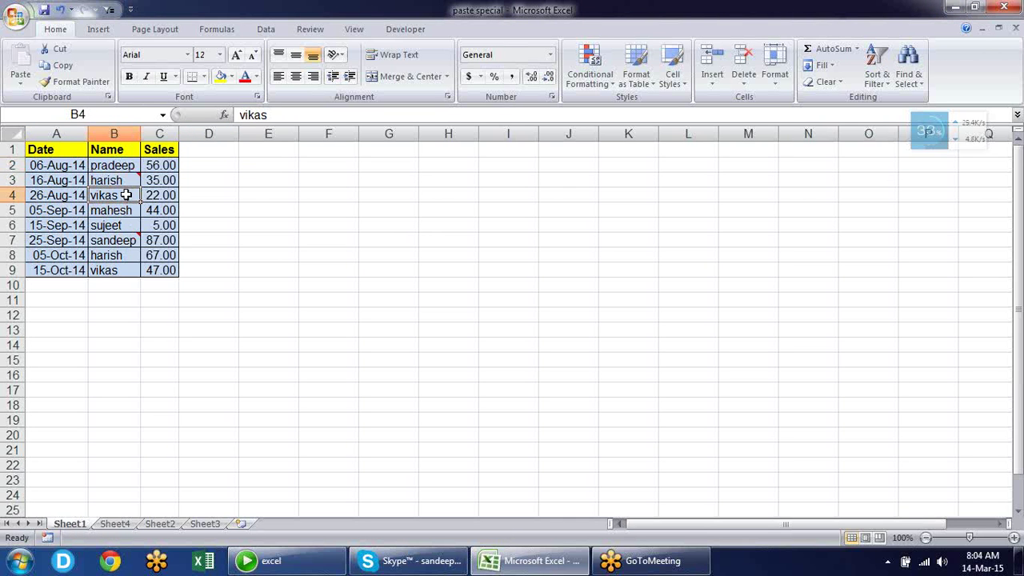
left_click(160, 164)
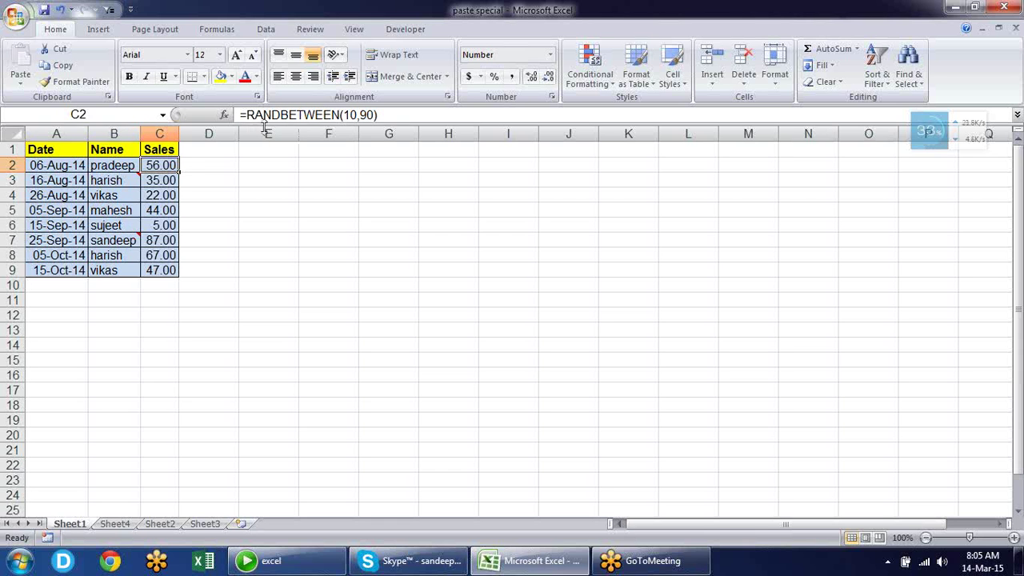
View the Sales formula in C2 inside the cell, leaving it unchanged
left_click(337, 117)
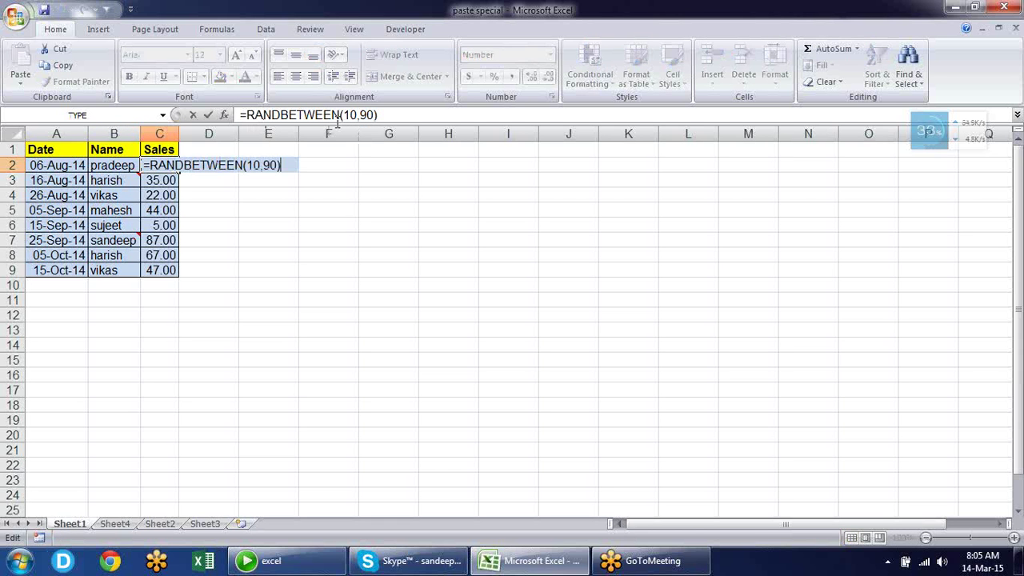
key("Escape")
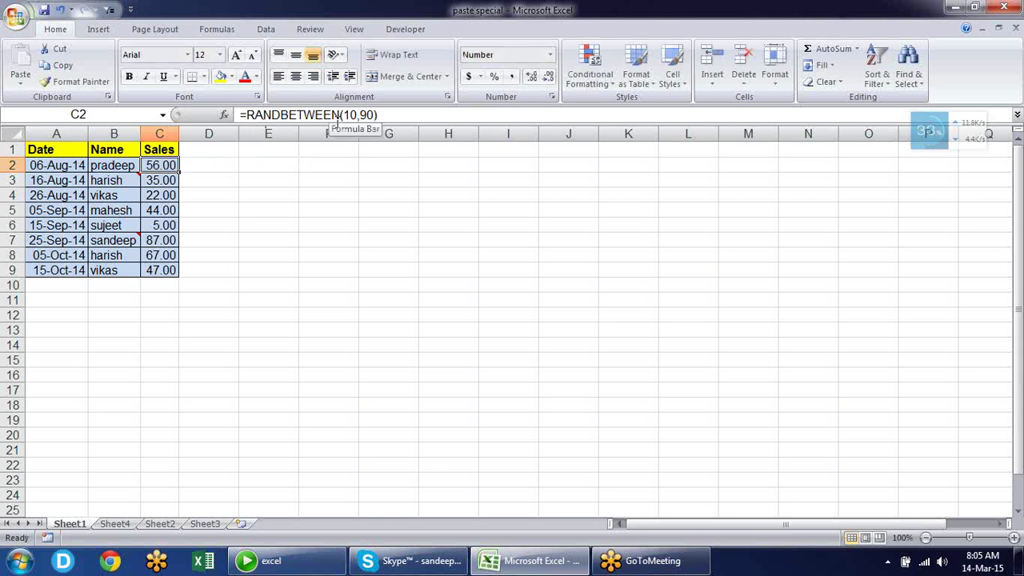
left_click(336, 116)
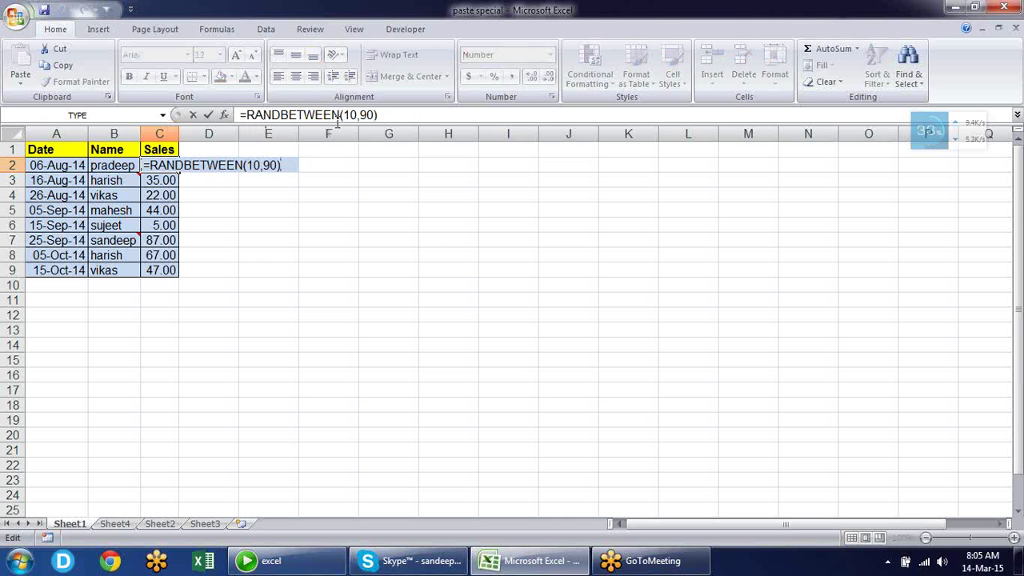
key("Escape")
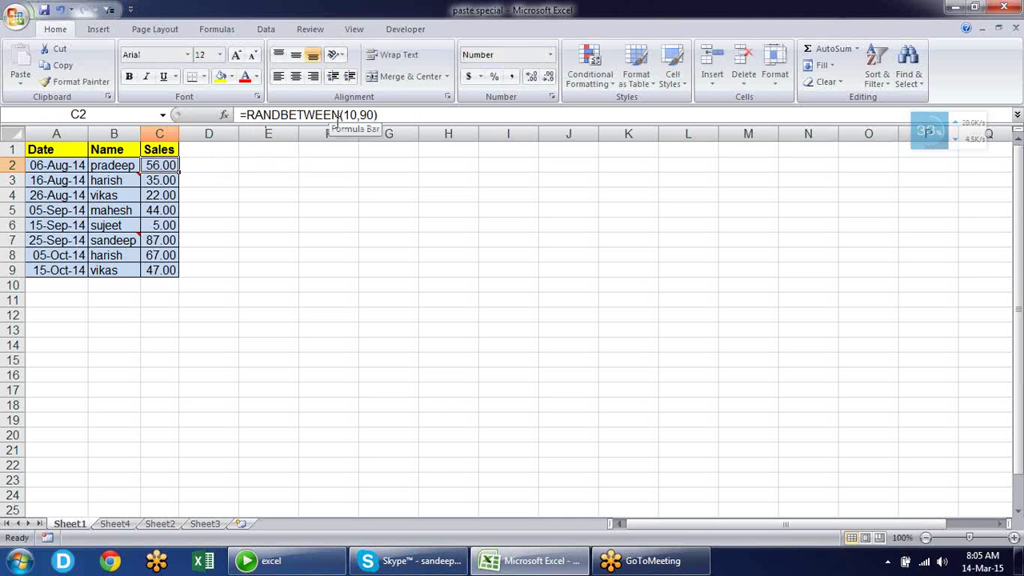
left_click(336, 117)
key("Escape")
Select the whole table A1:C9 starting from A1 and copy it
key("Left")
key("Left")
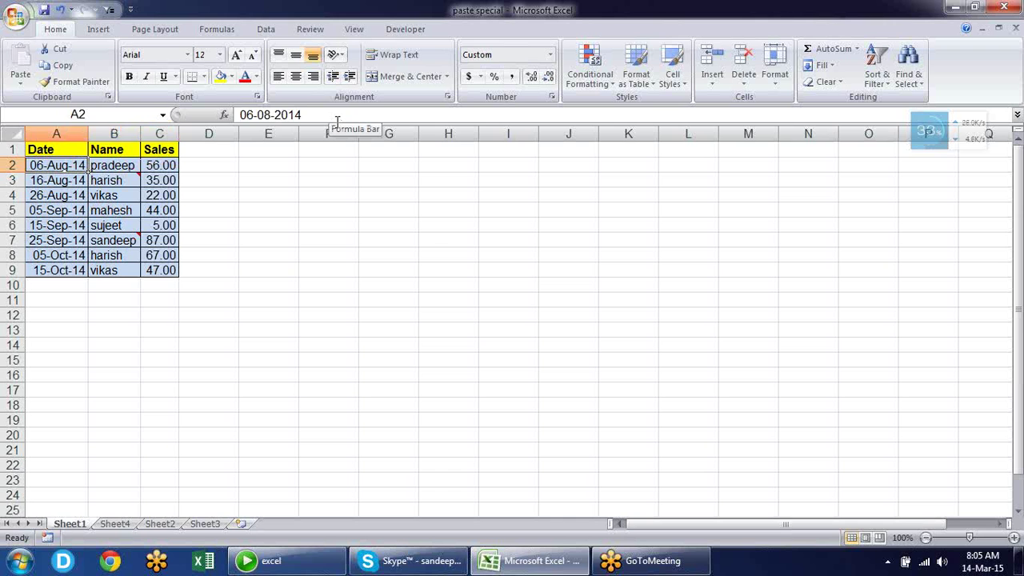
key("Right")
key("Left")
key("Right")
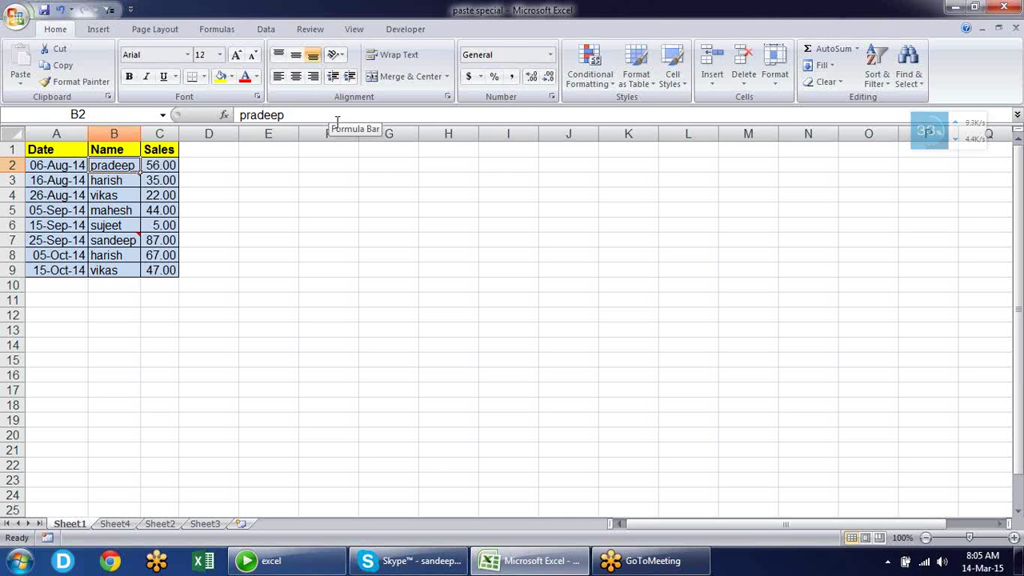
key("Right")
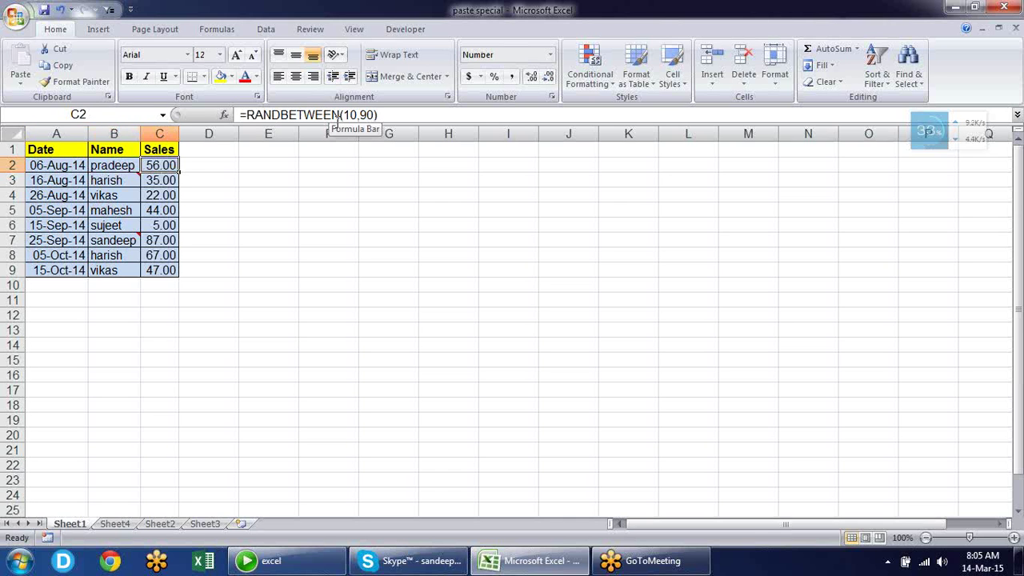
key("Left")
key("Left")
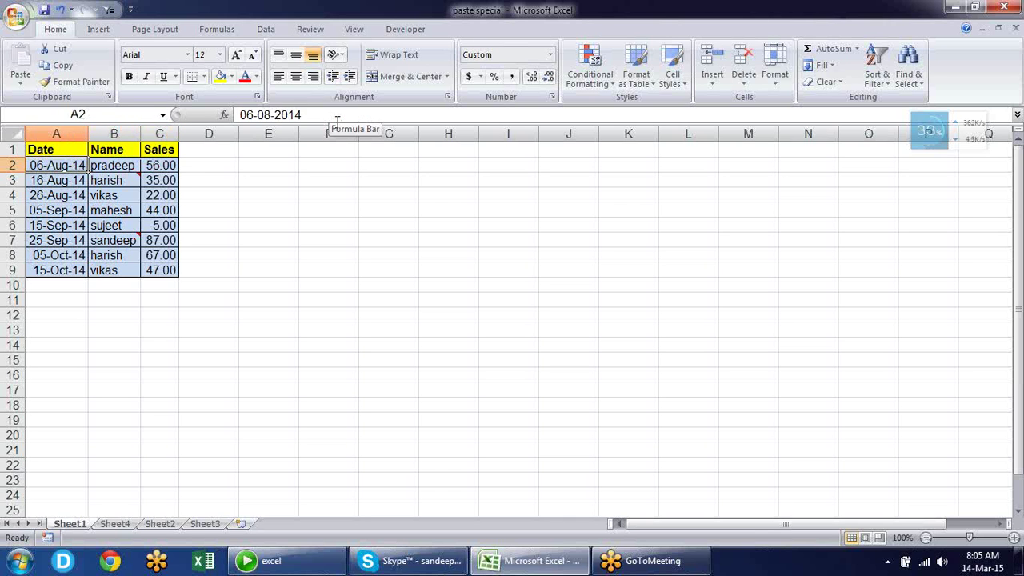
key("Up")
key("ctrl+shift+Right")
key("ctrl+shift+Down")
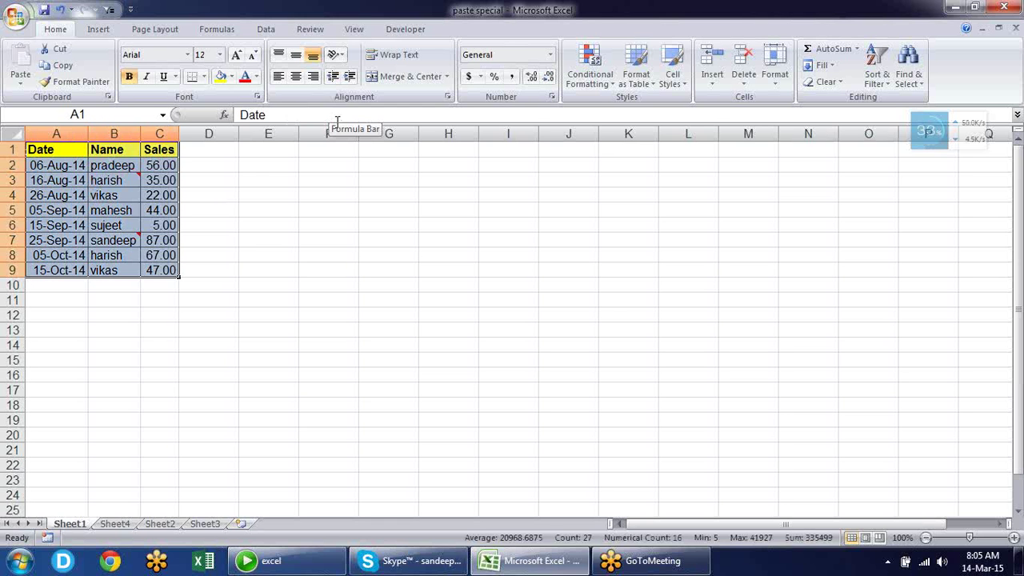
key("ctrl+c")
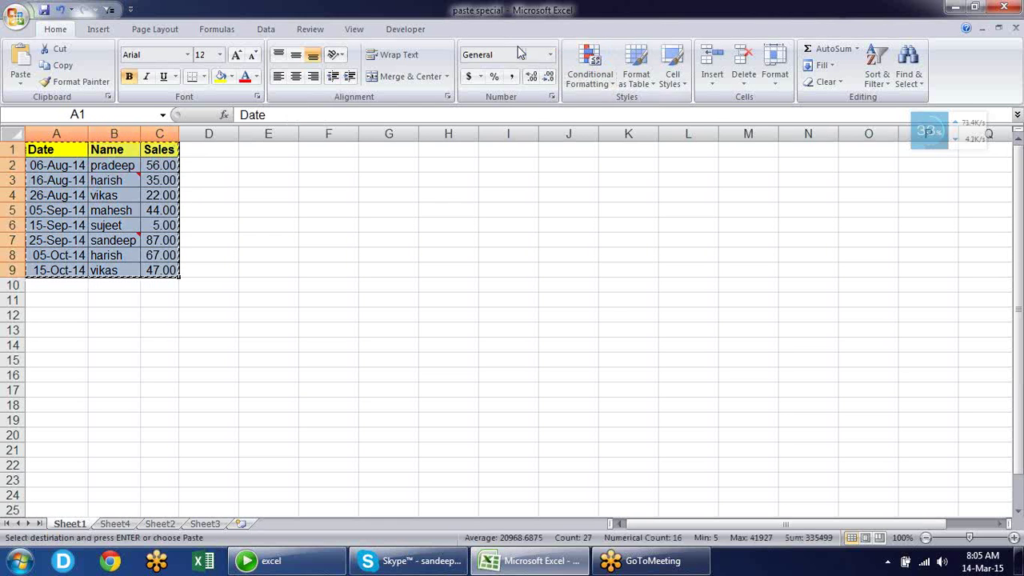
Paste the copied table at G1 using Paste Special with Values only
right_click(376, 148)
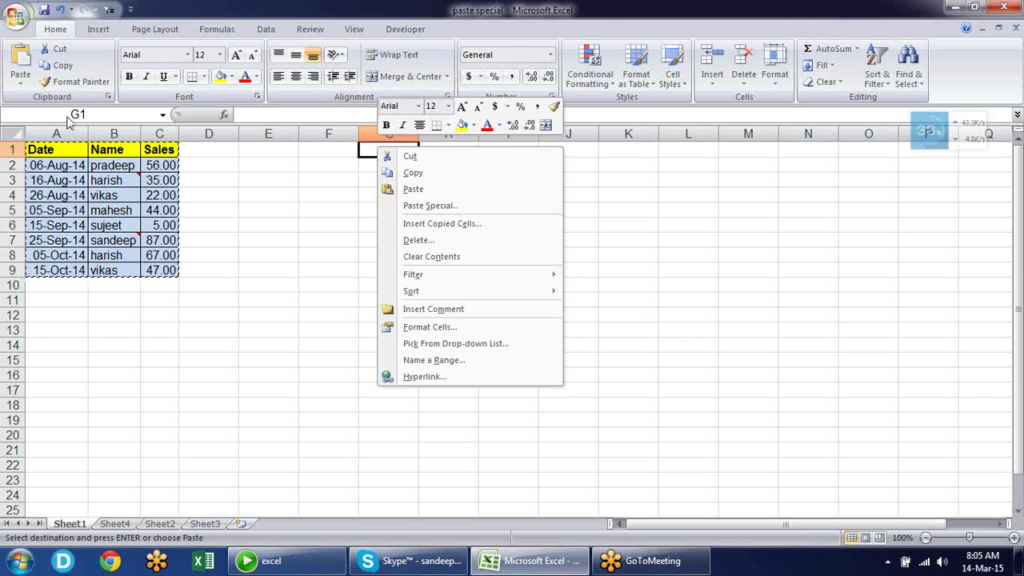
left_click(22, 85)
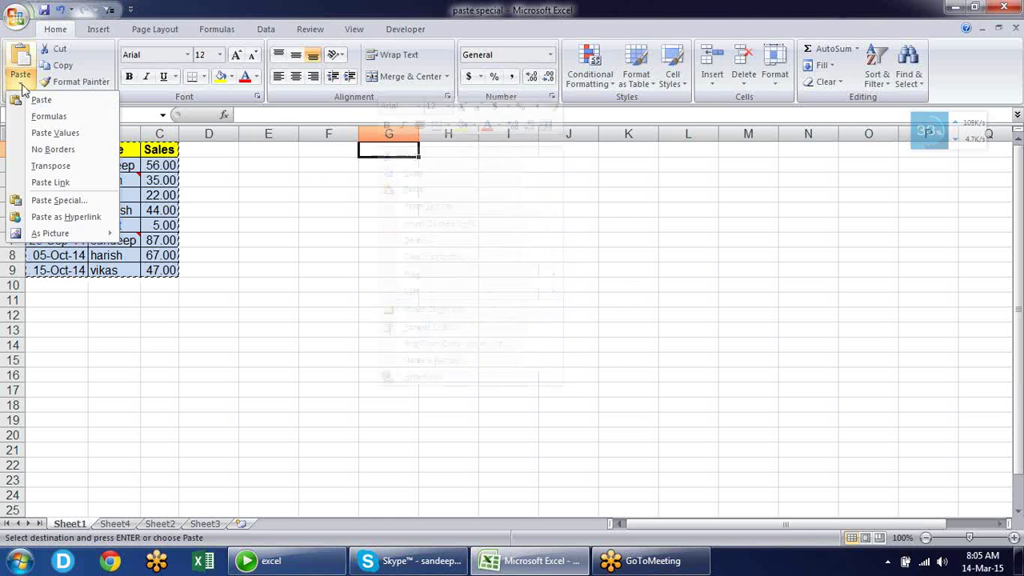
left_click(76, 202)
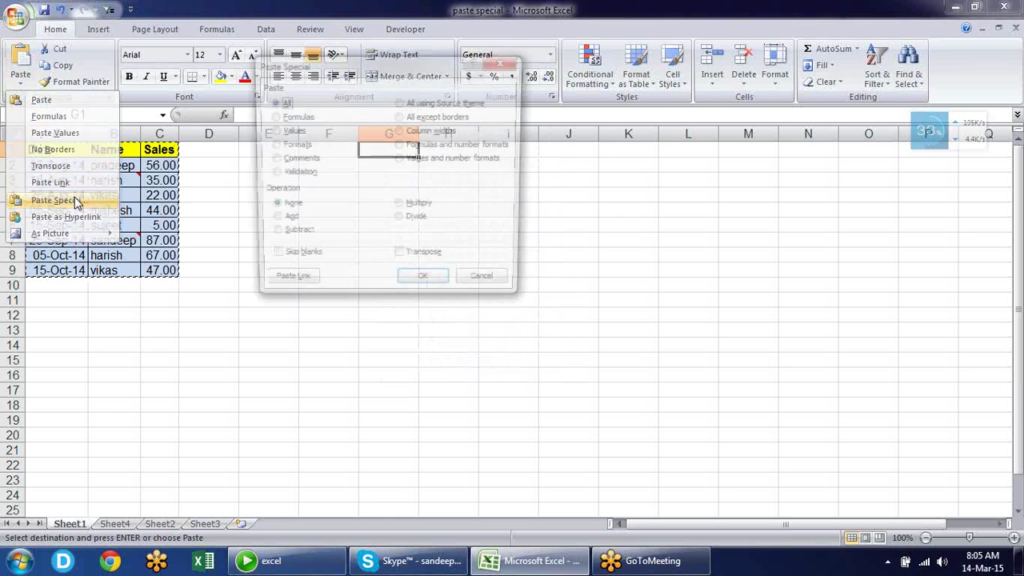
left_click_drag(362, 60, 620, 142)
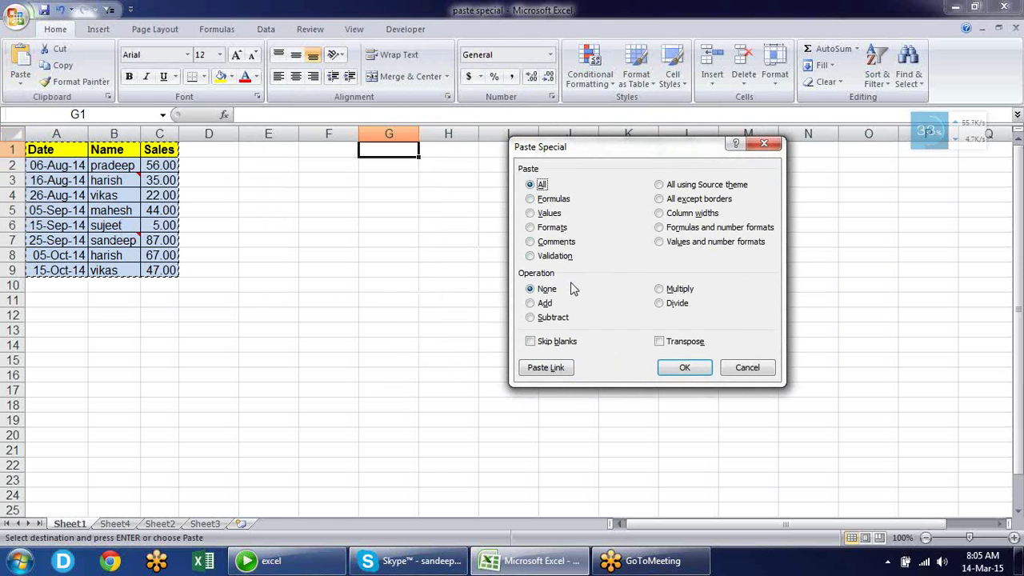
left_click(547, 214)
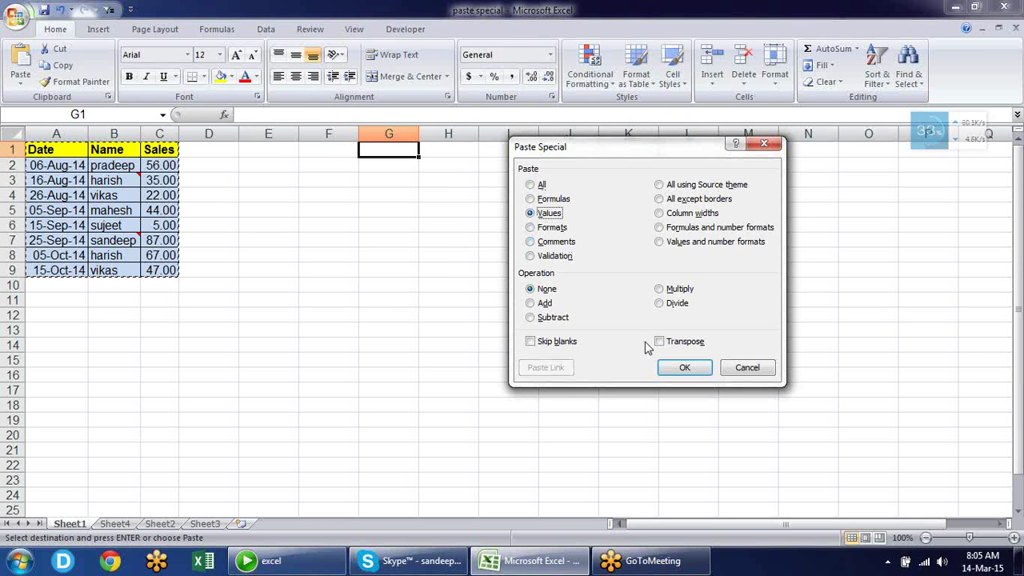
left_click(684, 368)
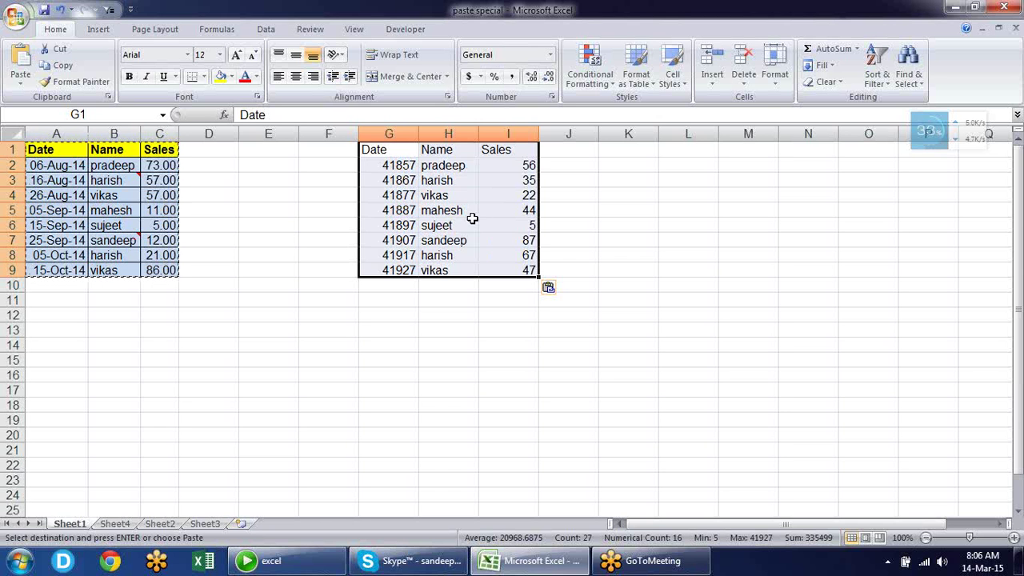
Check the pasted date serial in G2 and sales value in I2, then select G1:I9
left_click(401, 165)
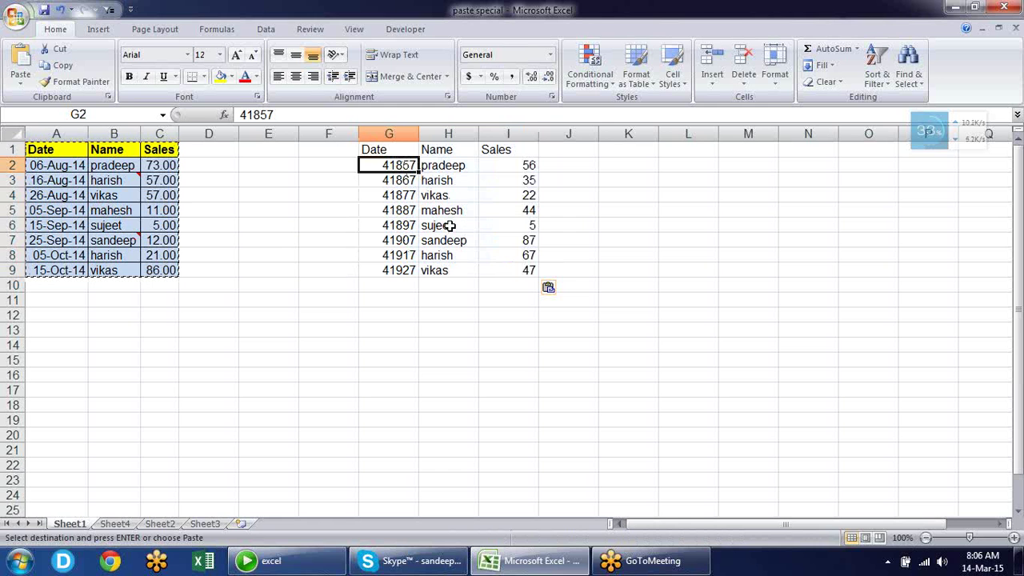
left_click(492, 165)
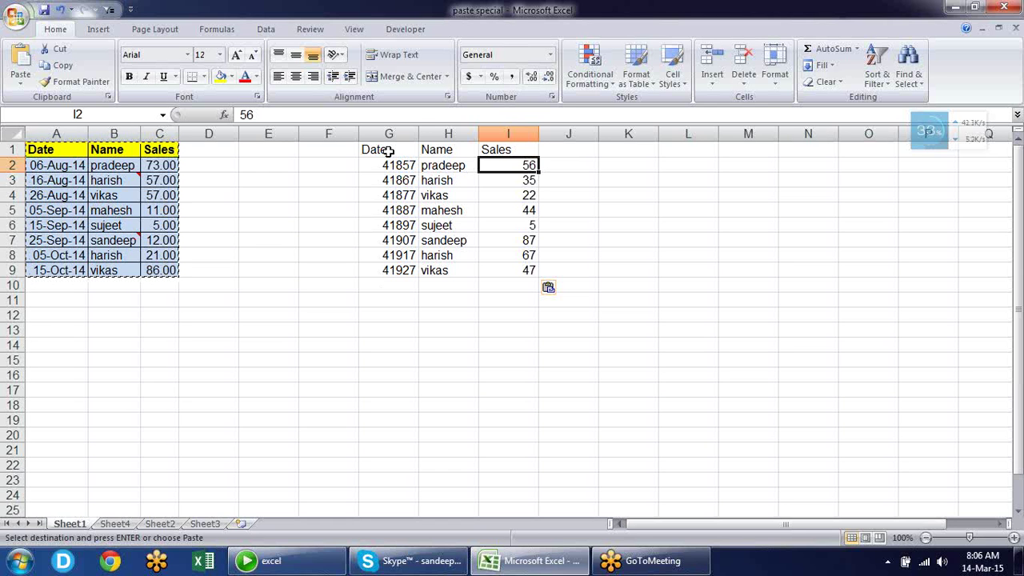
left_click_drag(388, 151, 503, 272)
Clear G1:I9 and copy the original table A1:C9
key("Delete")
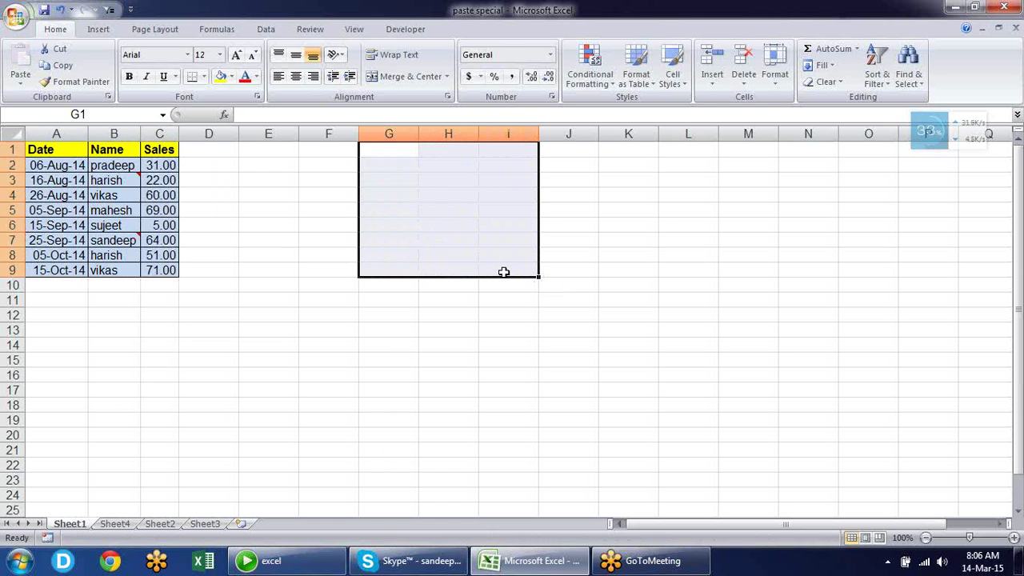
left_click_drag(75, 155, 163, 270)
key("ctrl+c")
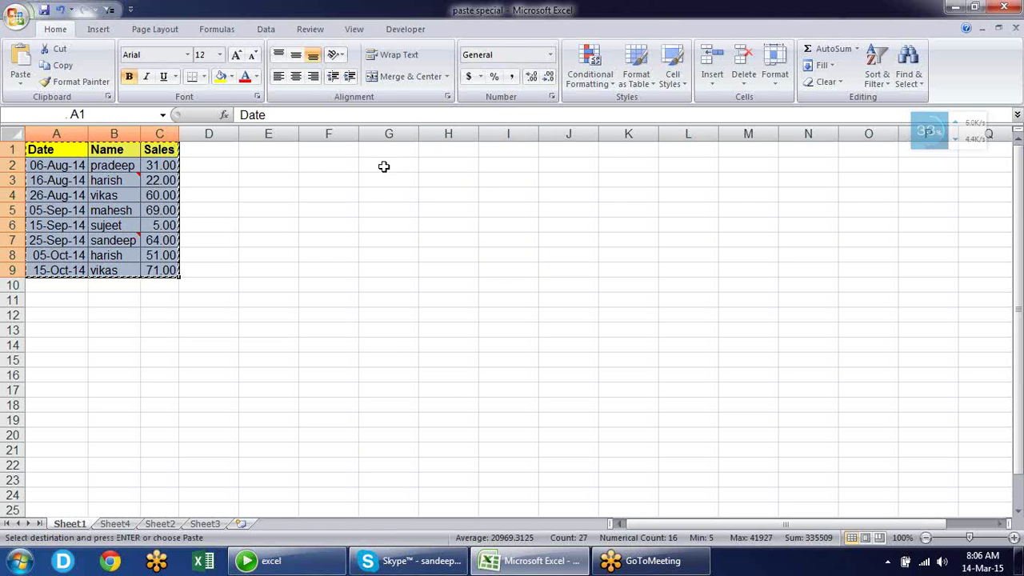
Paste at G1 with Values and number formats, then check cells I4 and G9
right_click(375, 150)
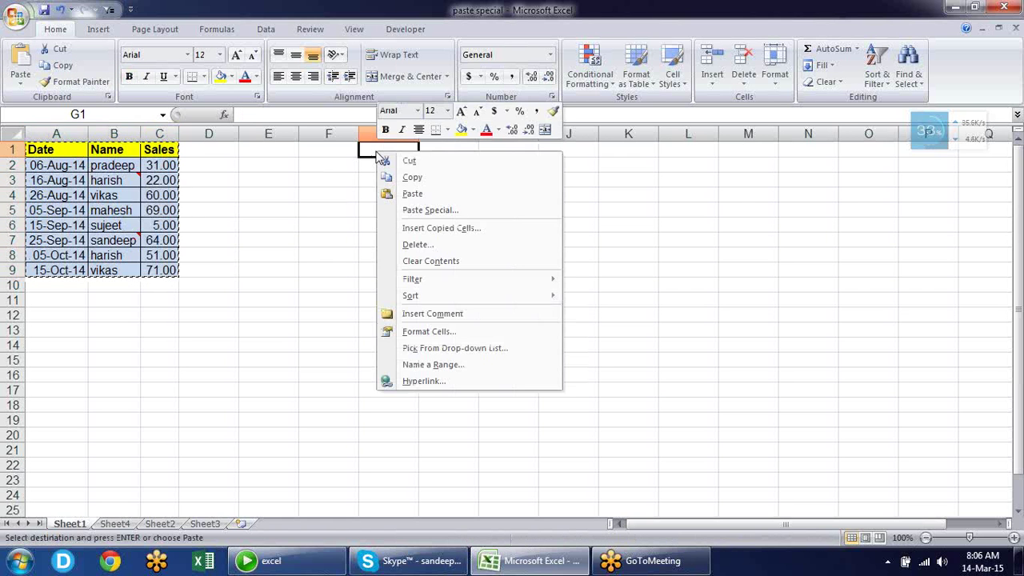
left_click(415, 211)
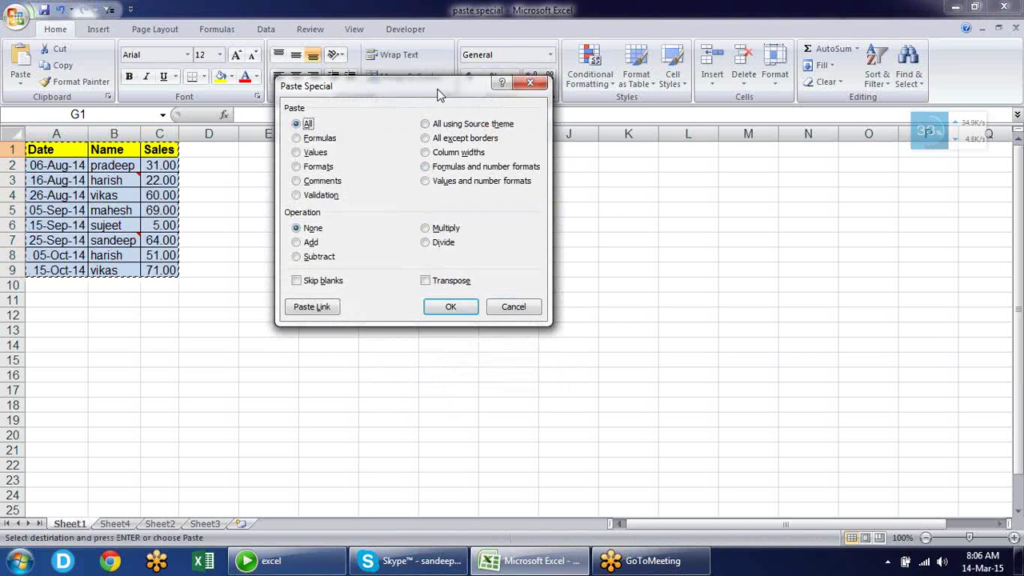
left_click_drag(440, 93, 782, 111)
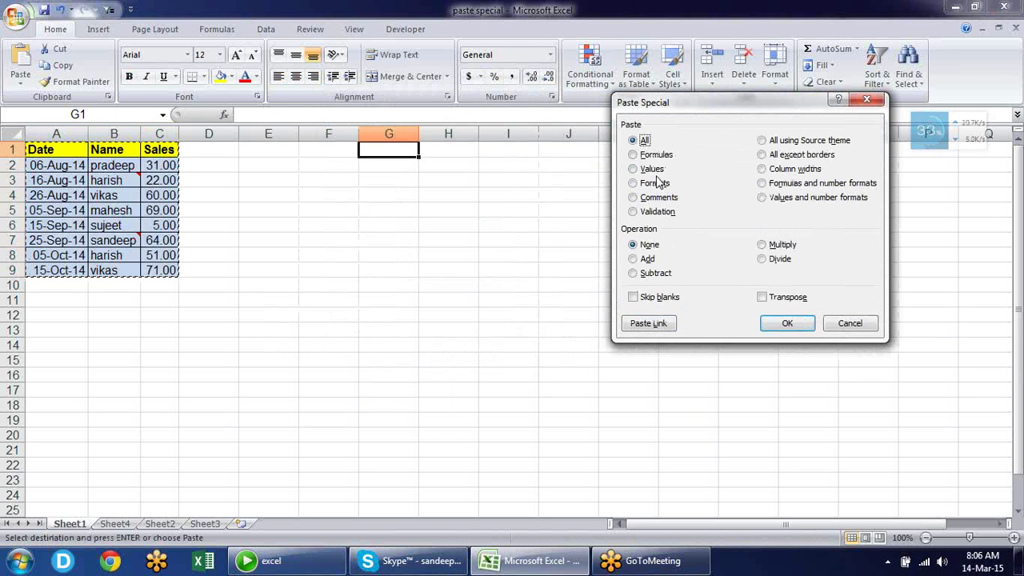
left_click(797, 201)
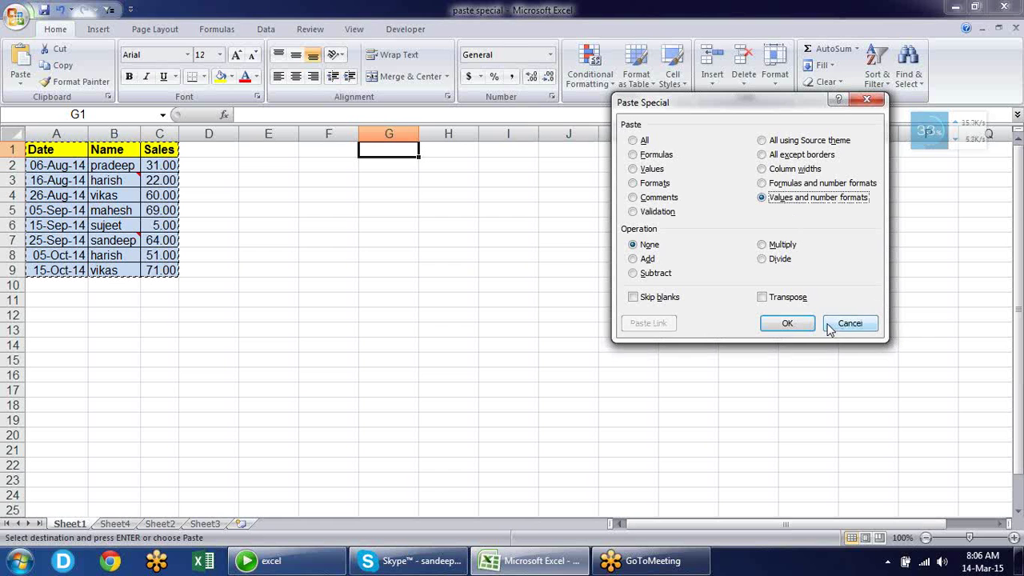
left_click(787, 323)
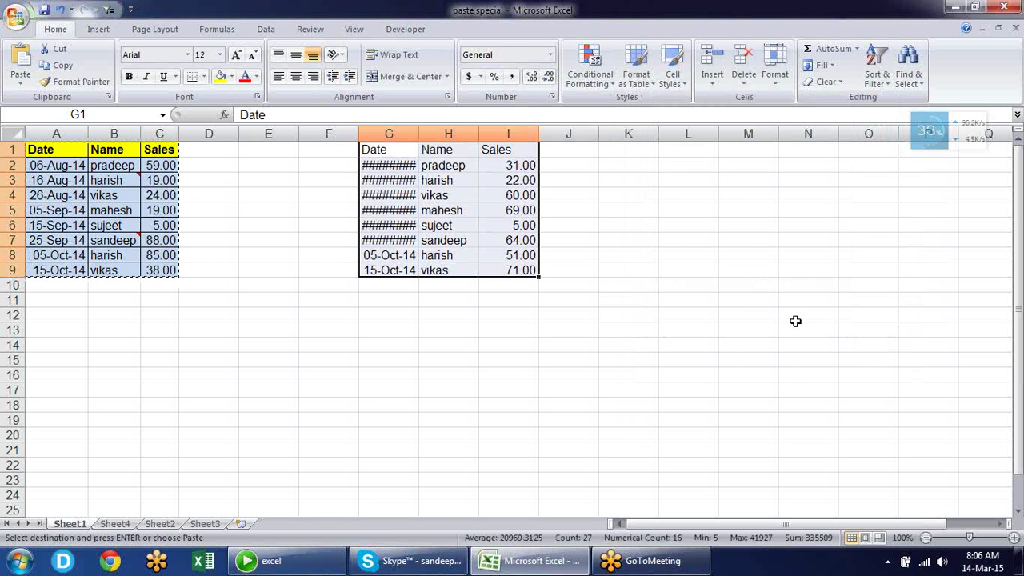
left_click(518, 190)
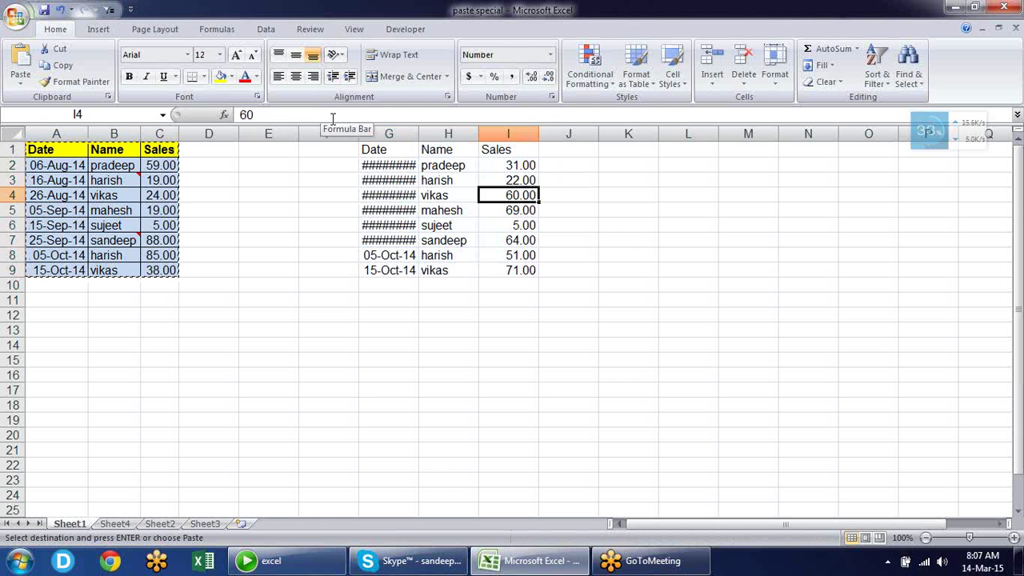
left_click(373, 272)
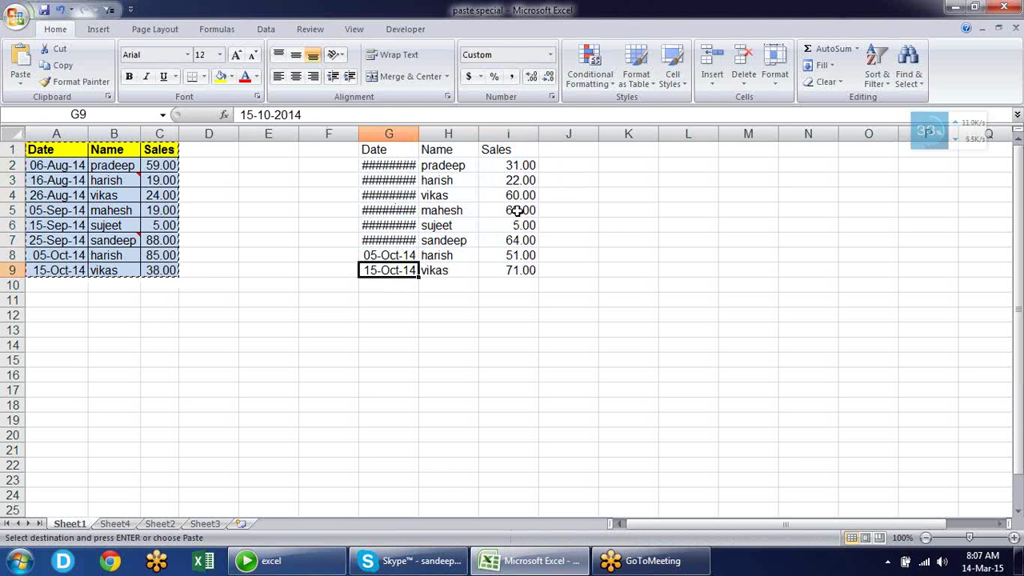
left_click(387, 151)
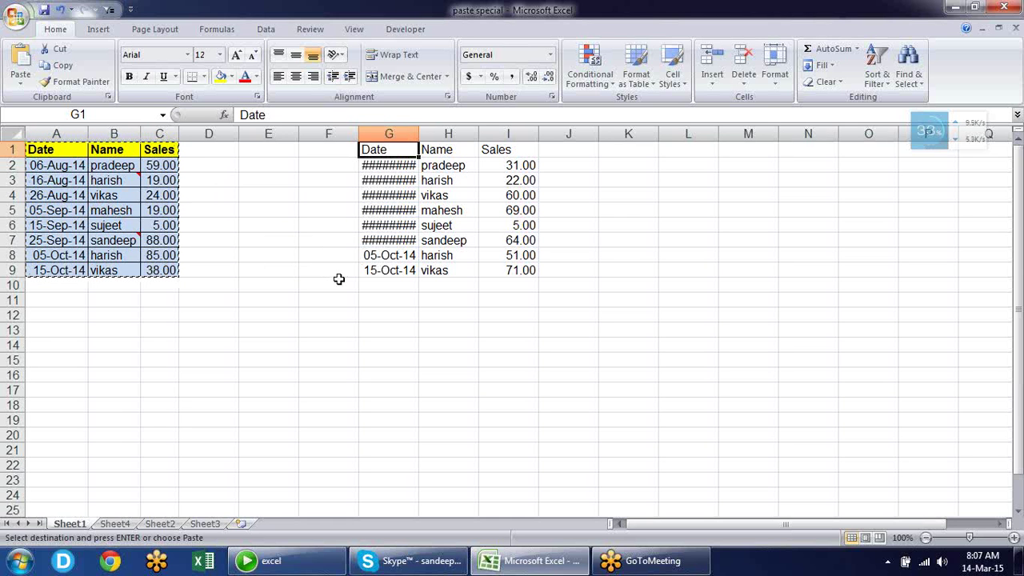
Paste the original column widths onto G:I through Paste Special > Column widths
key("alt+e")
key("s")
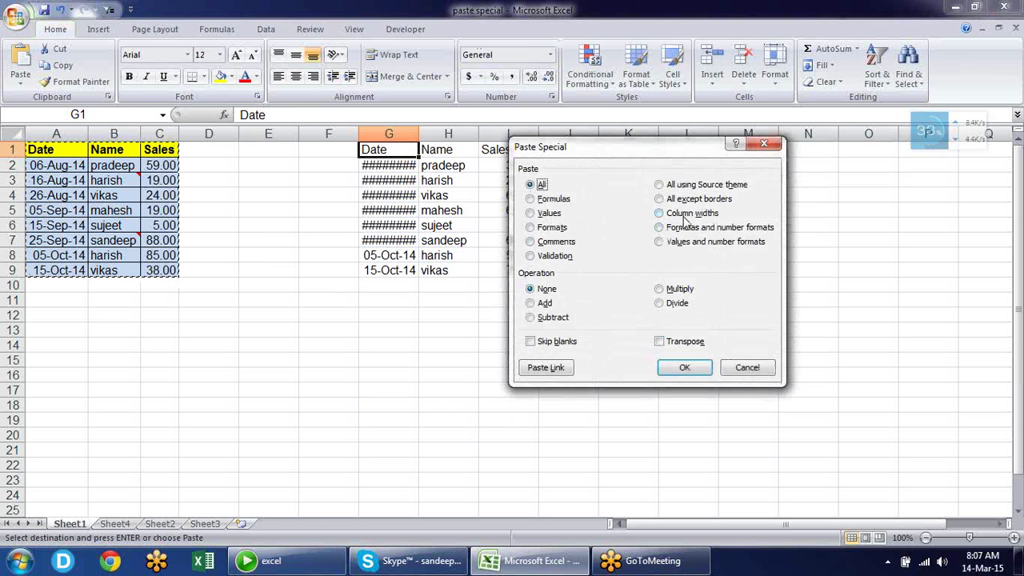
left_click(683, 216)
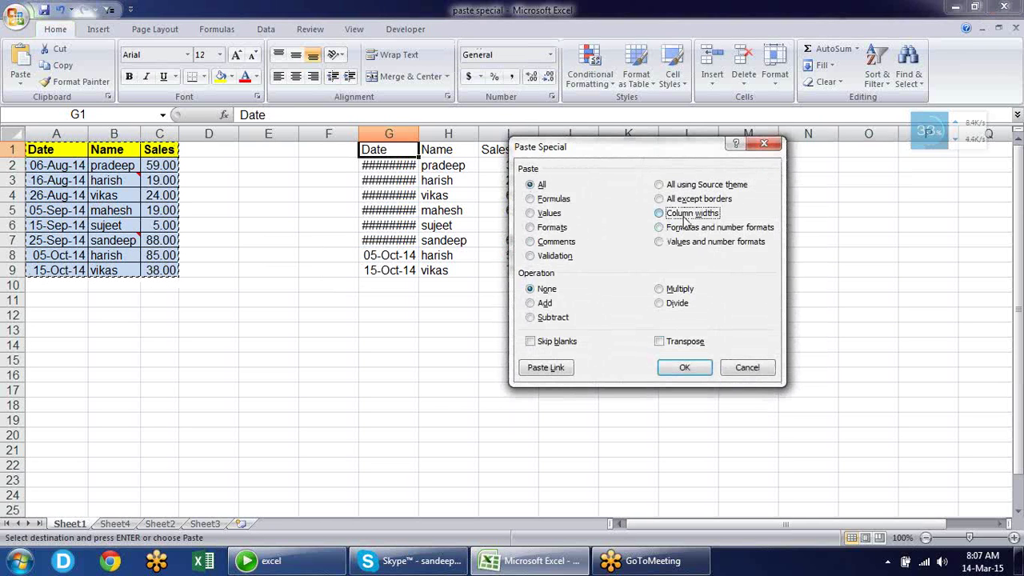
left_click(682, 368)
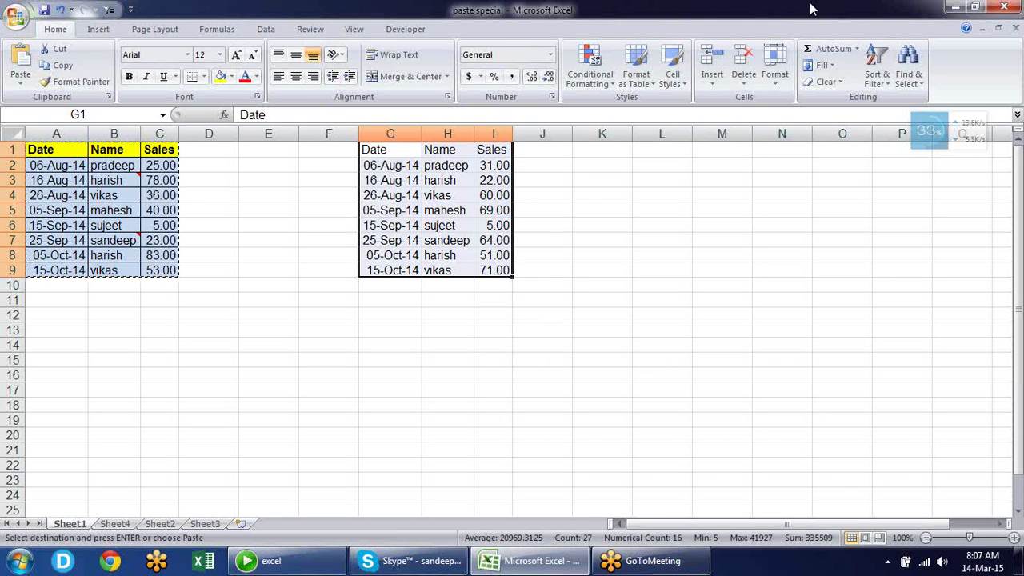
Open Paste Special at L1 and cancel it without pasting
left_click(642, 154)
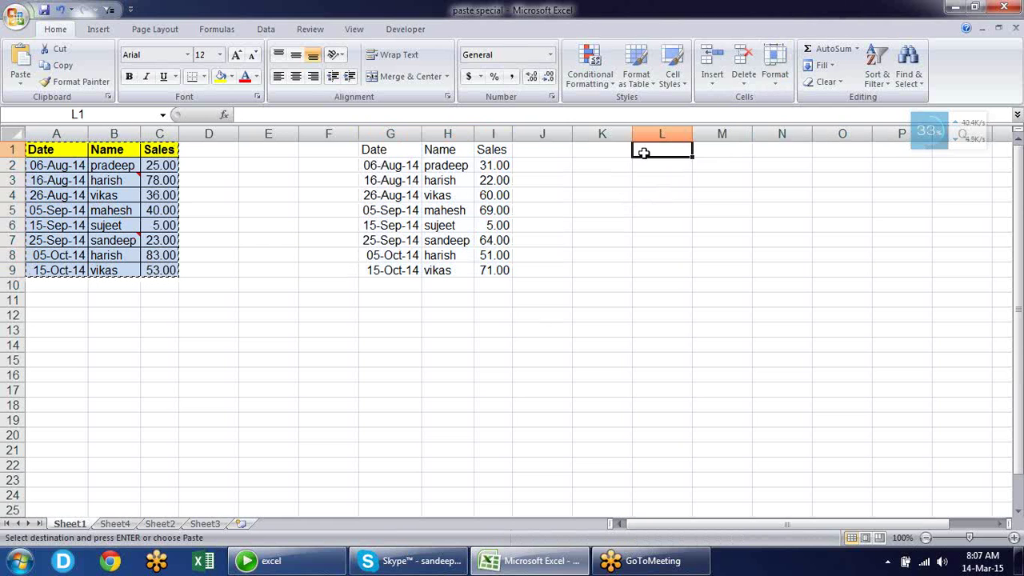
key("alt+e")
key("s")
key("Escape")
Cancel the pending copy and enter a =RANDBETWEEN(10,90) formula in E13
left_click(266, 325)
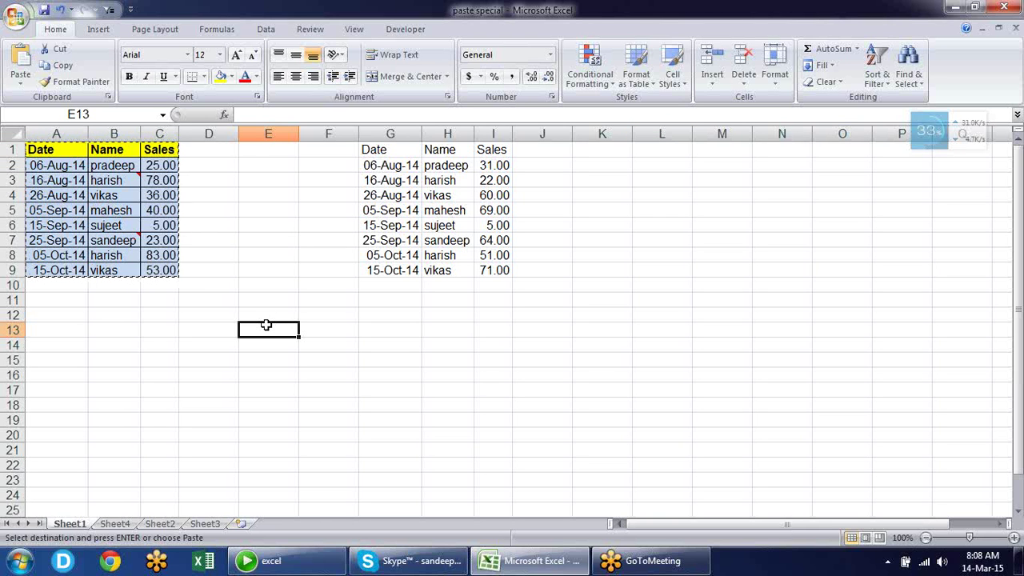
key("Escape")
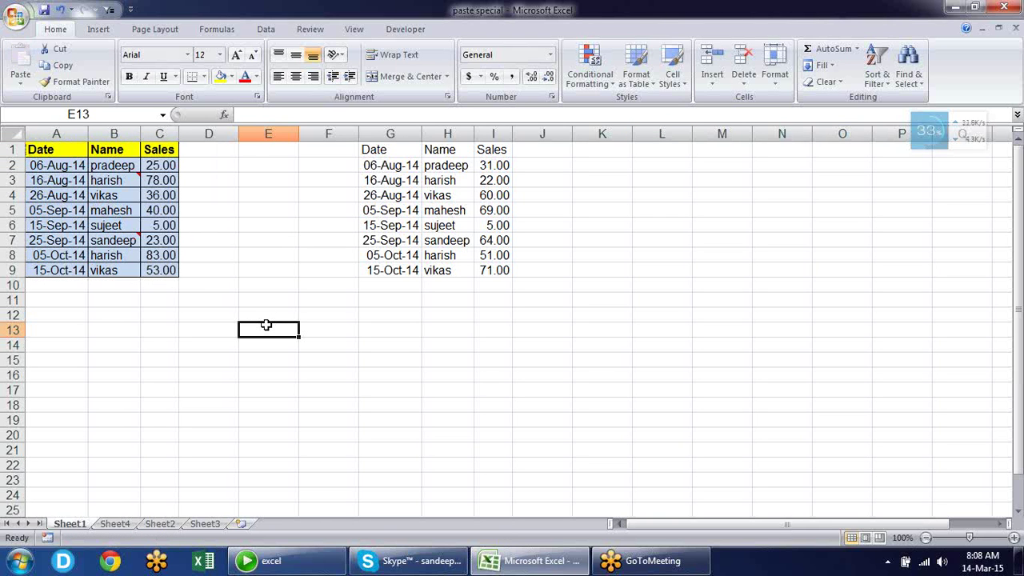
type("=rand")
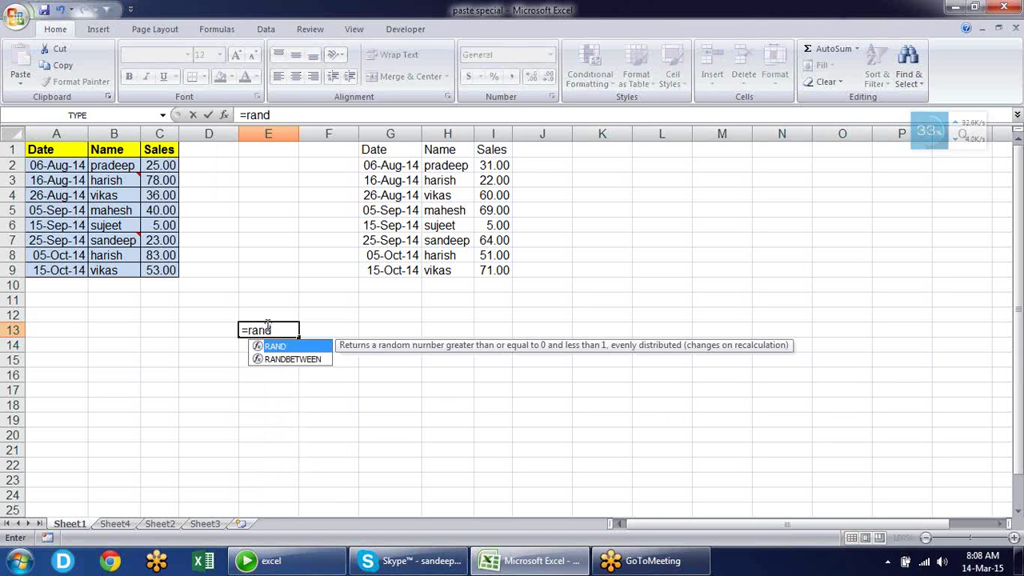
key("Down")
key("Tab")
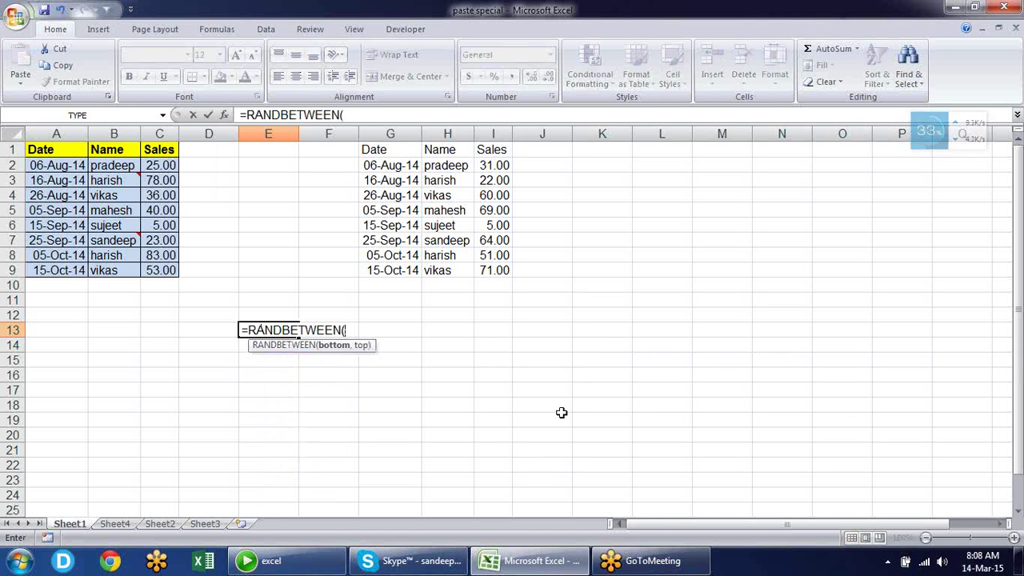
type("10,90")
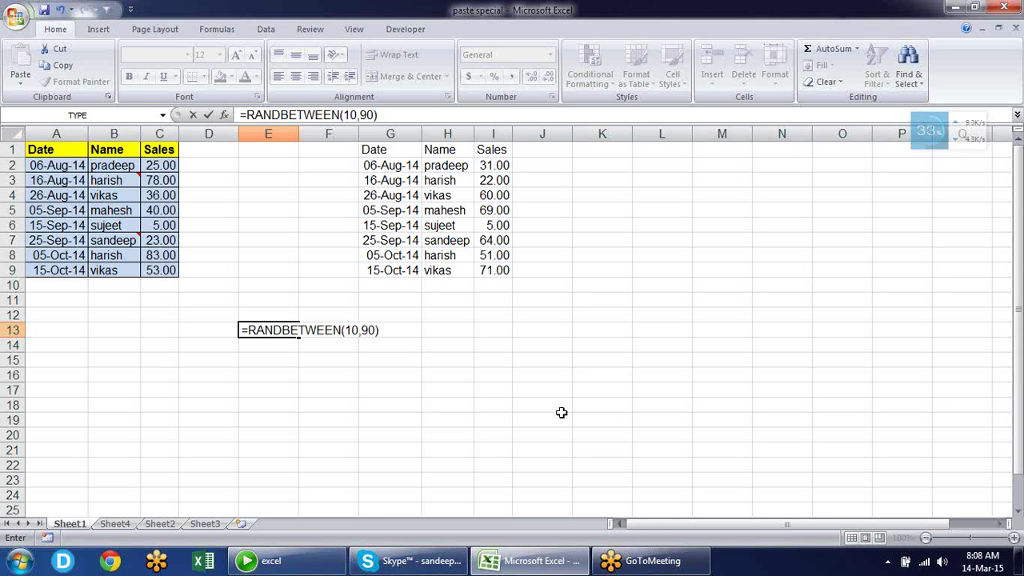
key("Return")
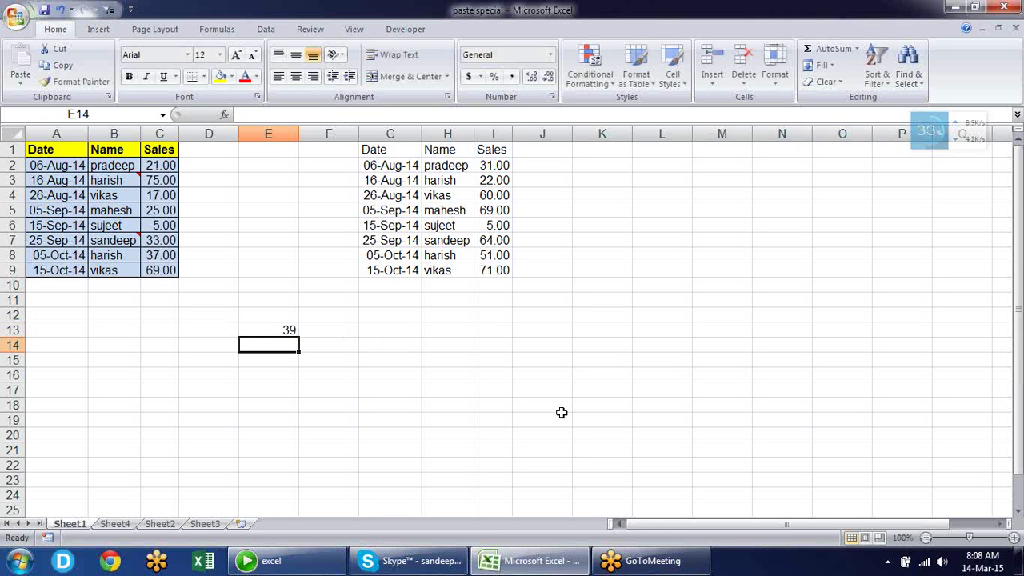
Enter test text 'df' in E14 and E15, then delete both entries
type("df")
key("Return")
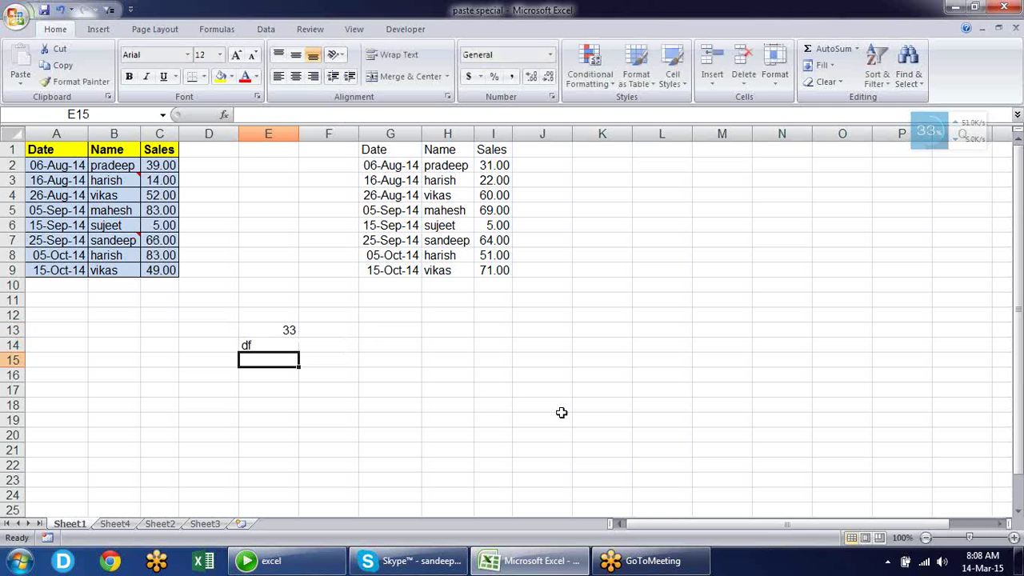
type("df")
key("Return")
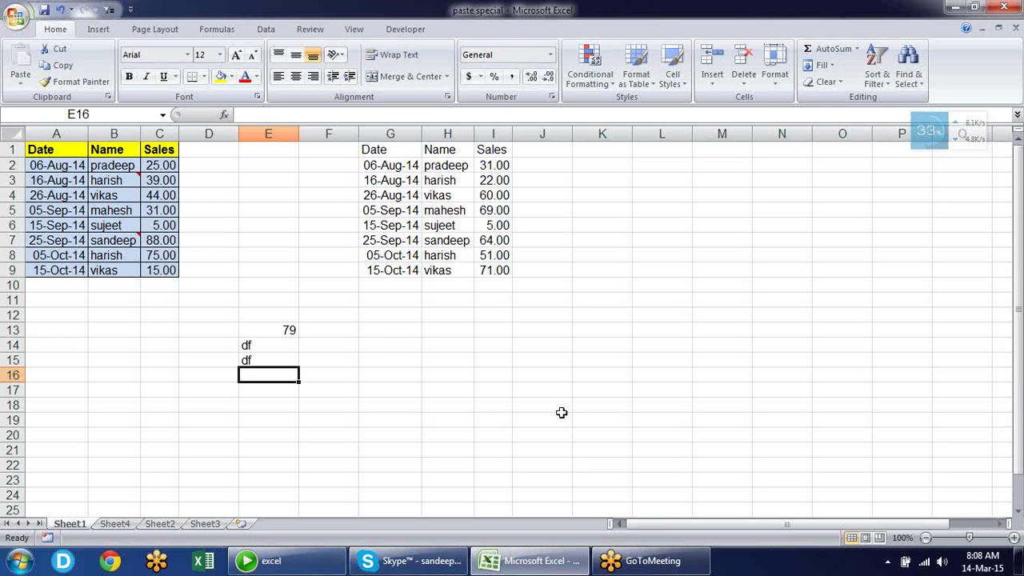
key("Up")
key("Up")
key("shift+Down")
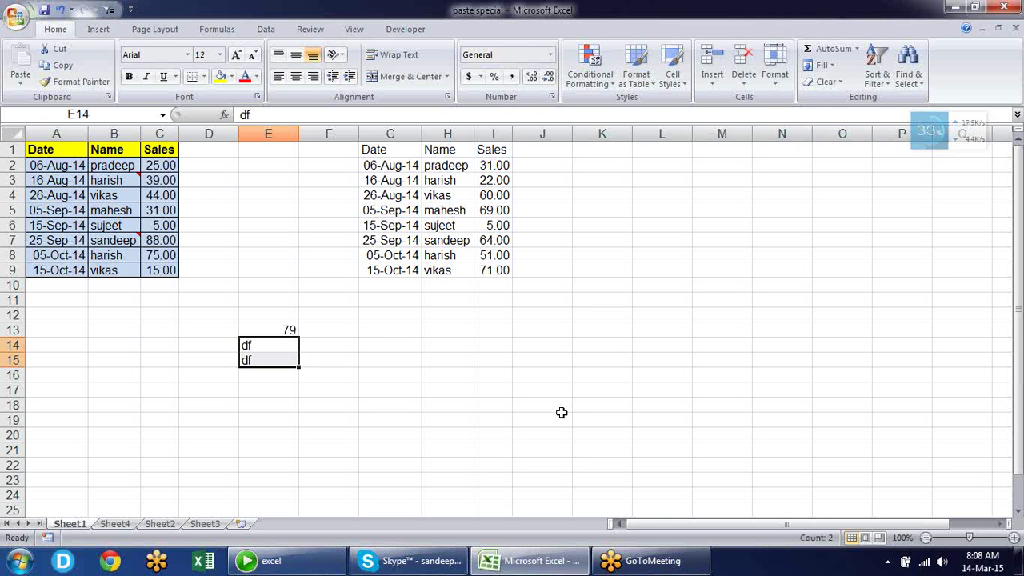
key("Delete")
Delete the RANDBETWEEN formula from E13
key("Up")
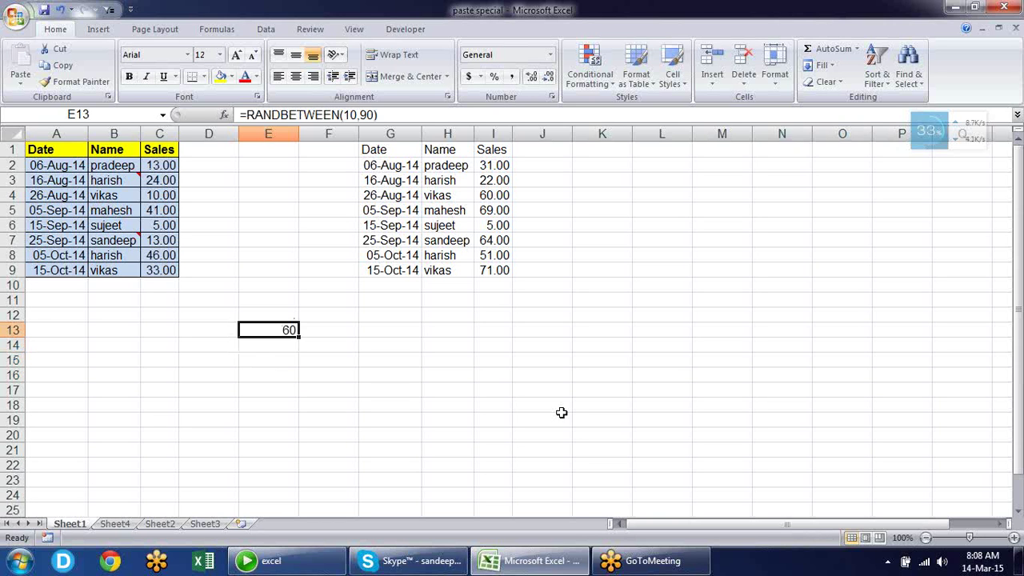
key("Up")
key("Up")
key("Up")
key("Up")
key("Up")
key("Up")
key("Up")
key("Up")
key("Up")
key("Right")
key("Right")
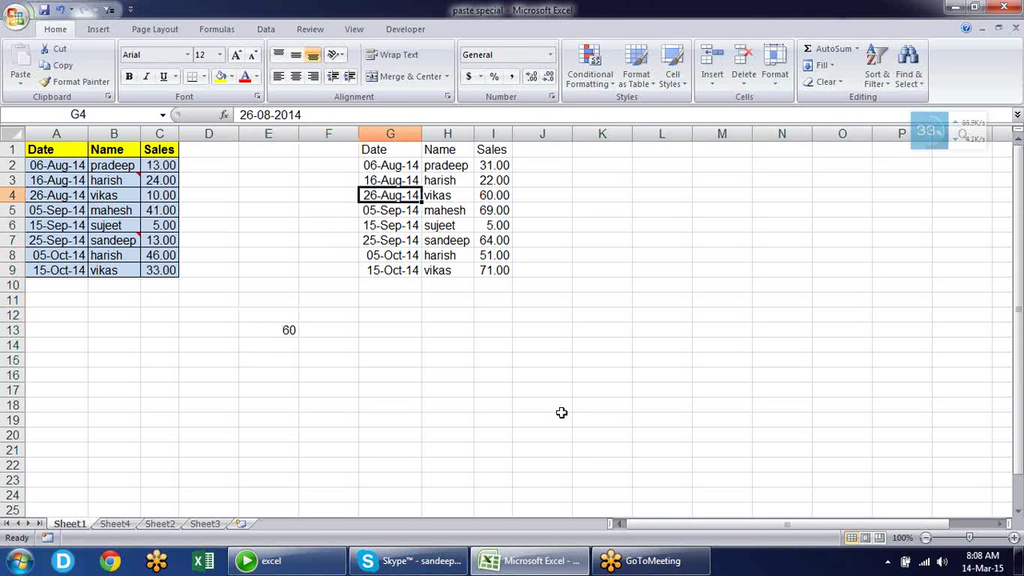
key("Right")
key("Right")
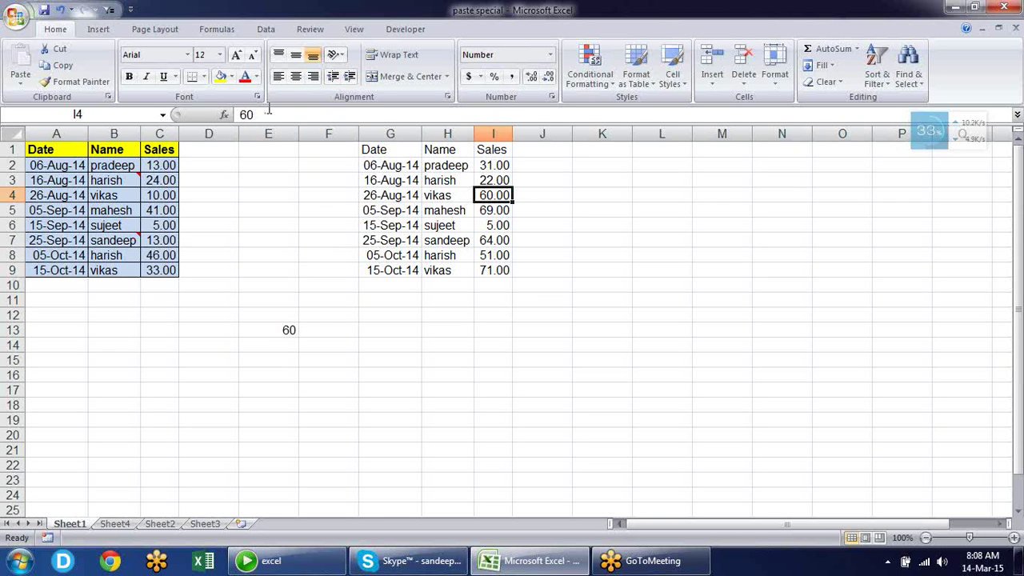
left_click(276, 330)
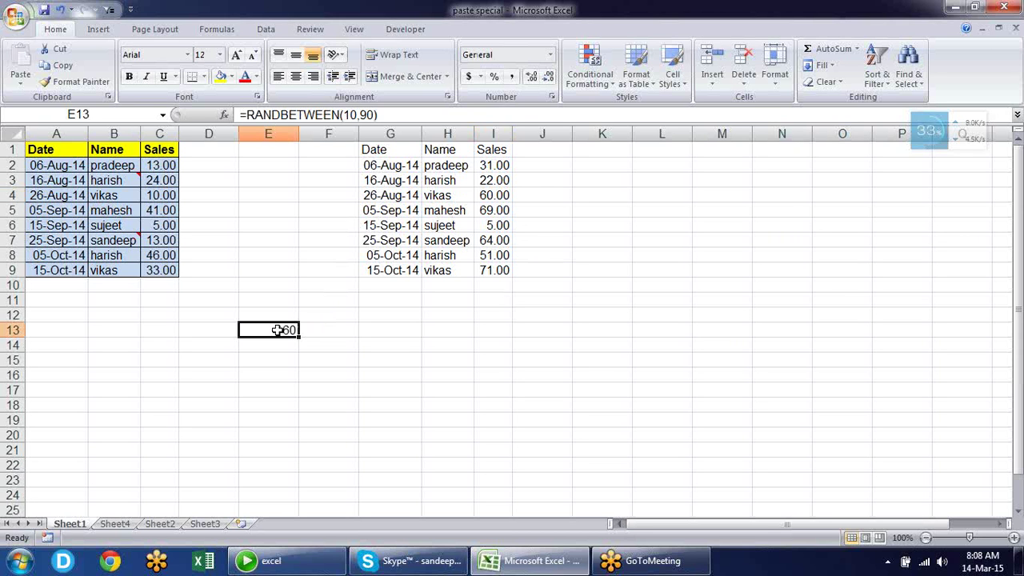
key("Delete")
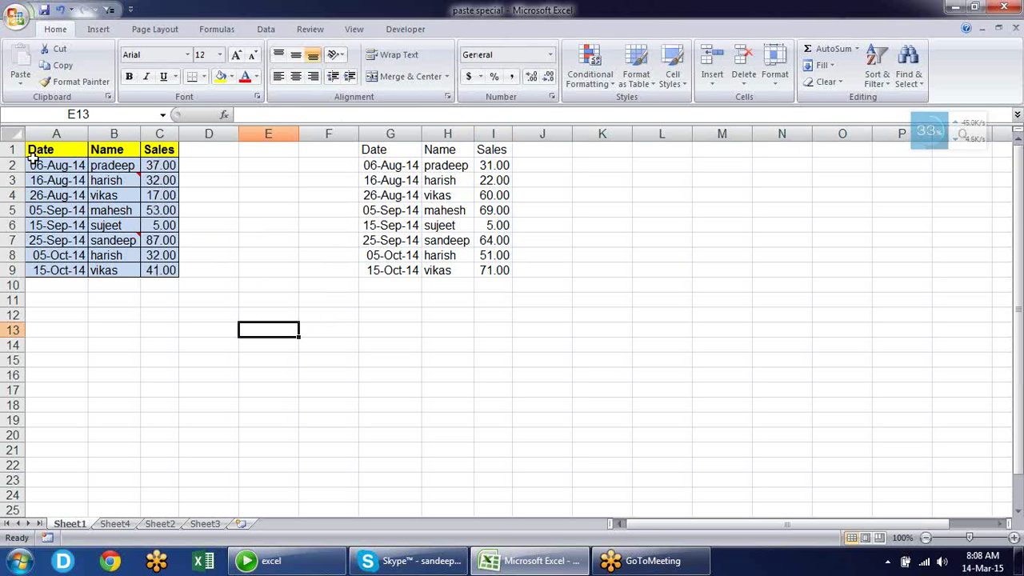
Copy A1:C9 and paste it at K1 with Paste Special's All except borders
left_click_drag(34, 163, 73, 186)
left_click_drag(64, 150, 149, 264)
key("ctrl+c")
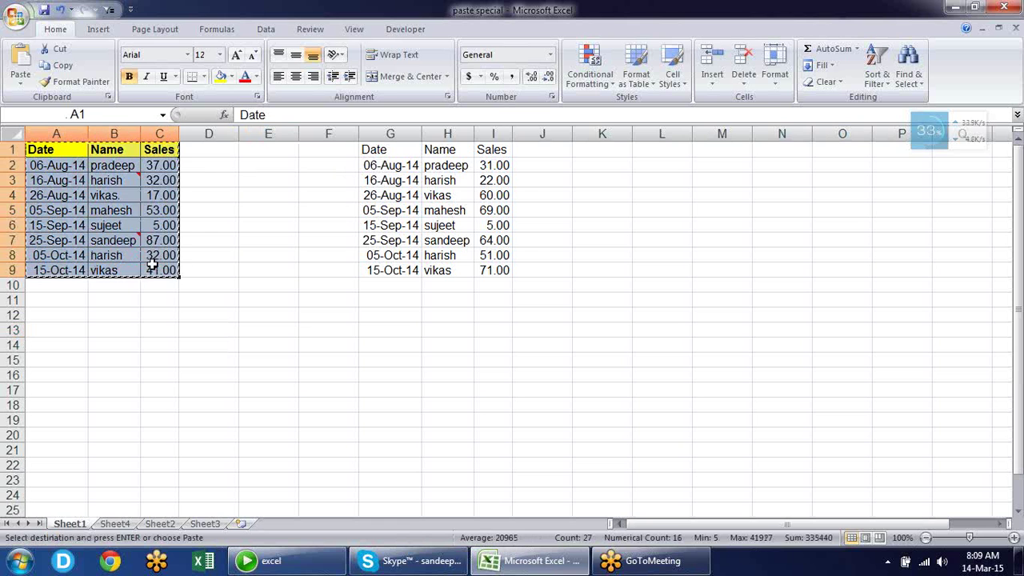
left_click(601, 150)
key("alt+e")
key("s")
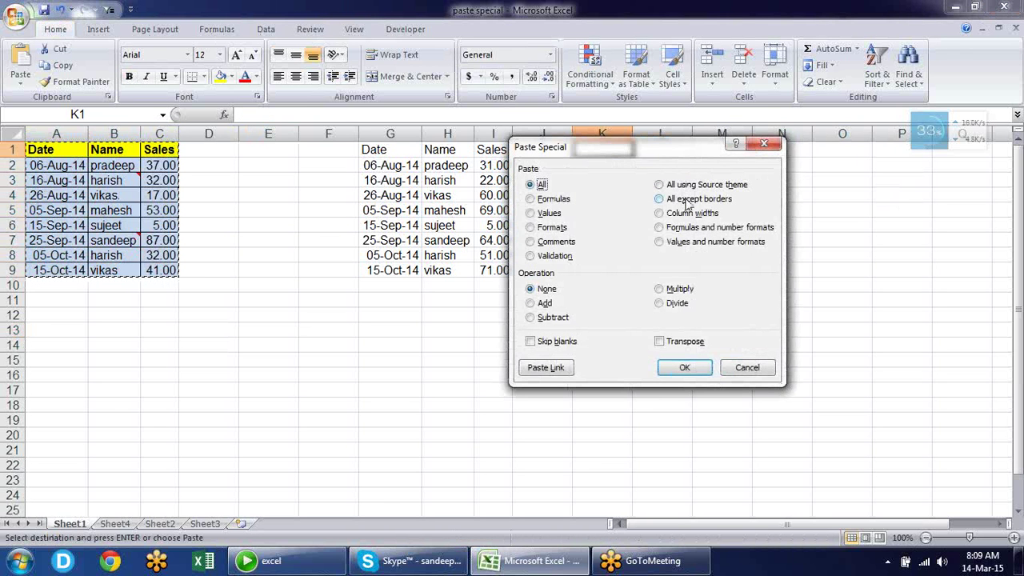
left_click(686, 205)
key("Return")
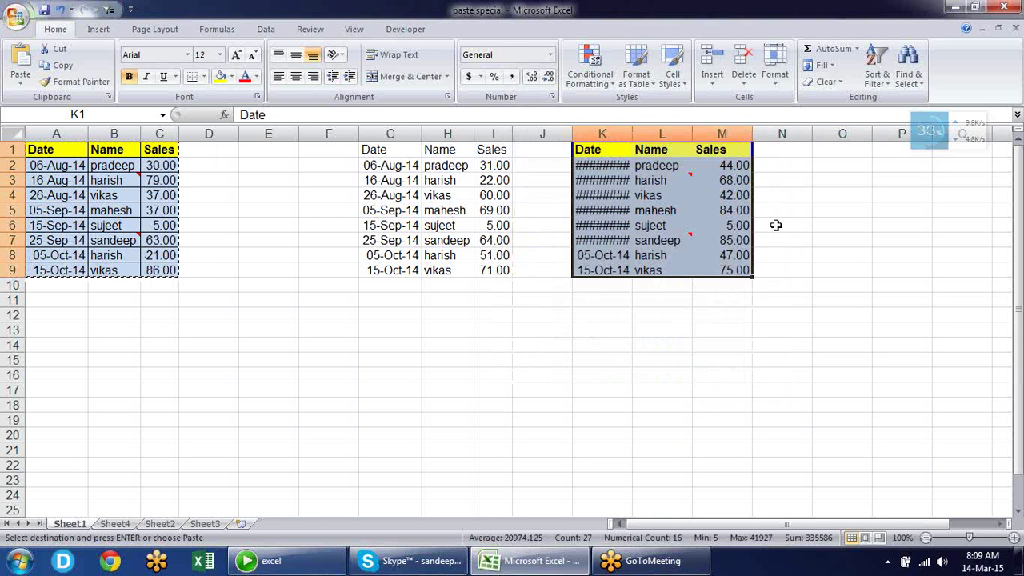
Open Paste Special at G11 and close it without pasting
left_click(393, 303)
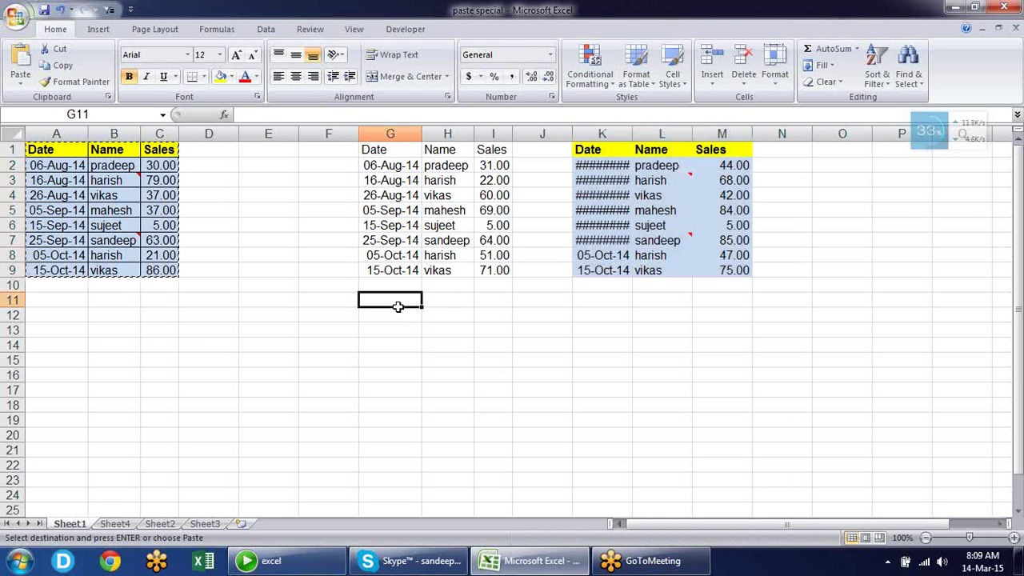
key("alt+e")
key("s")
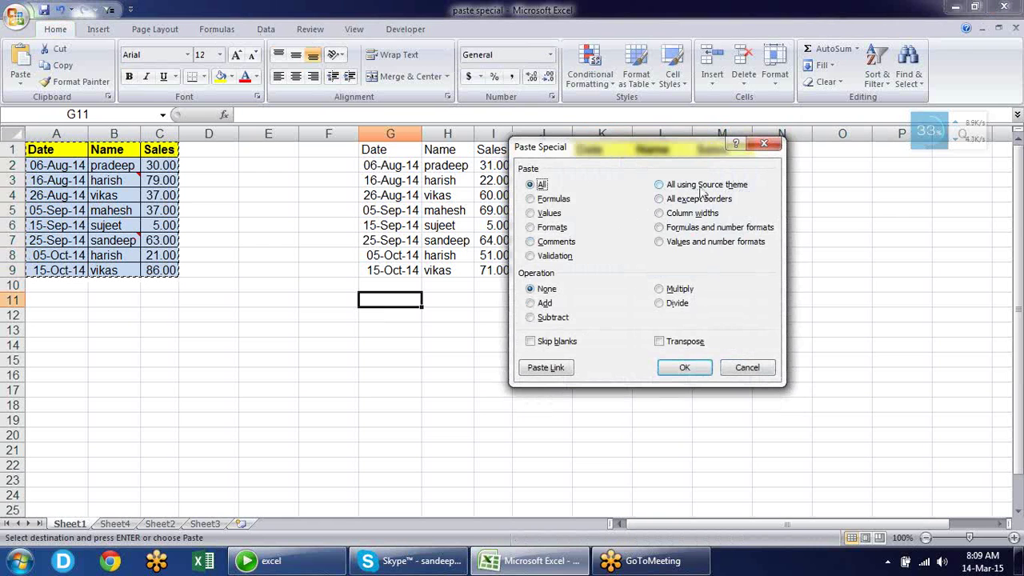
left_click(772, 150)
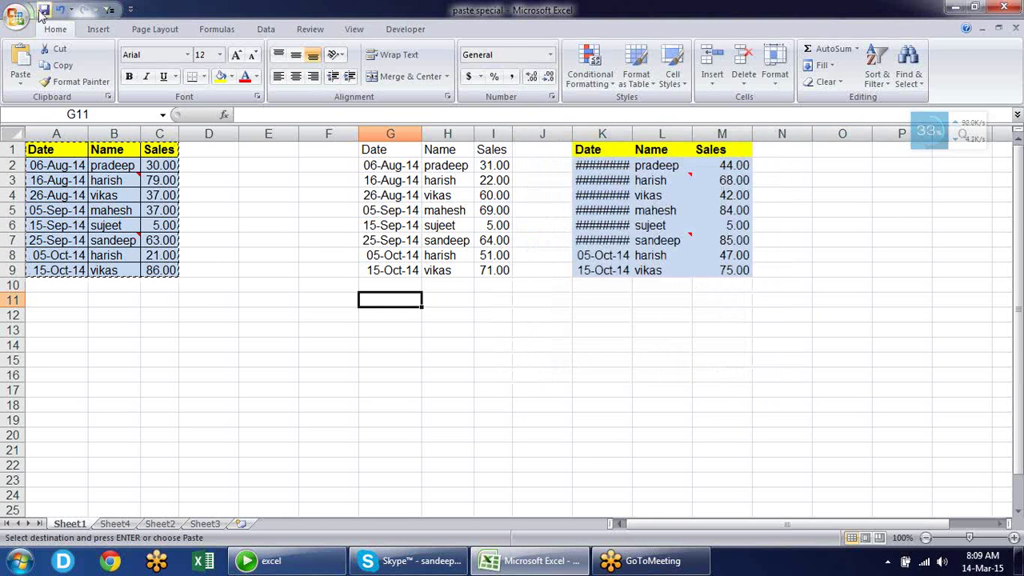
Browse the Page Layout Themes gallery, then return to the Home tab
left_click(141, 28)
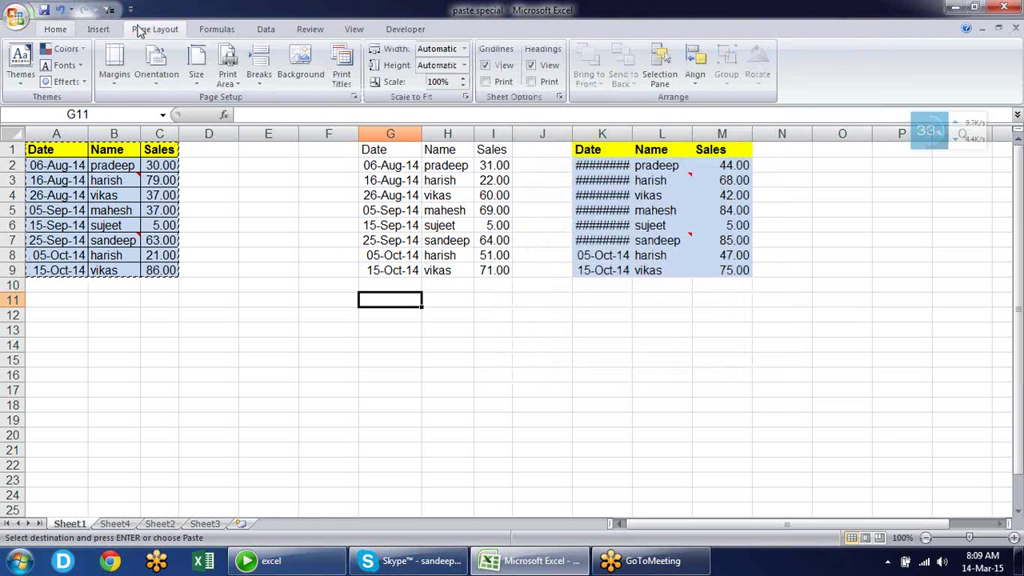
left_click(20, 64)
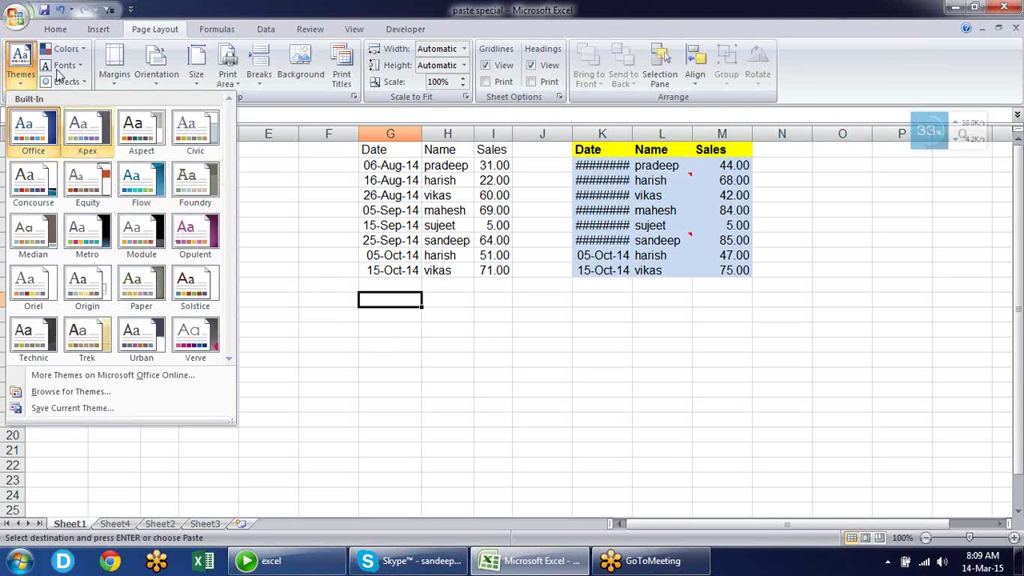
left_click(62, 32)
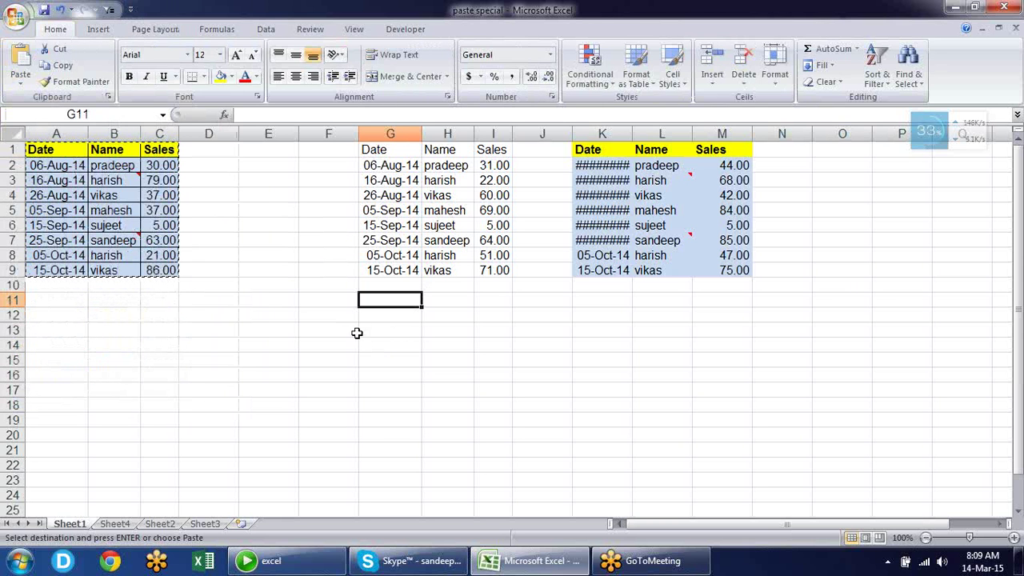
key("alt+e")
key("s")
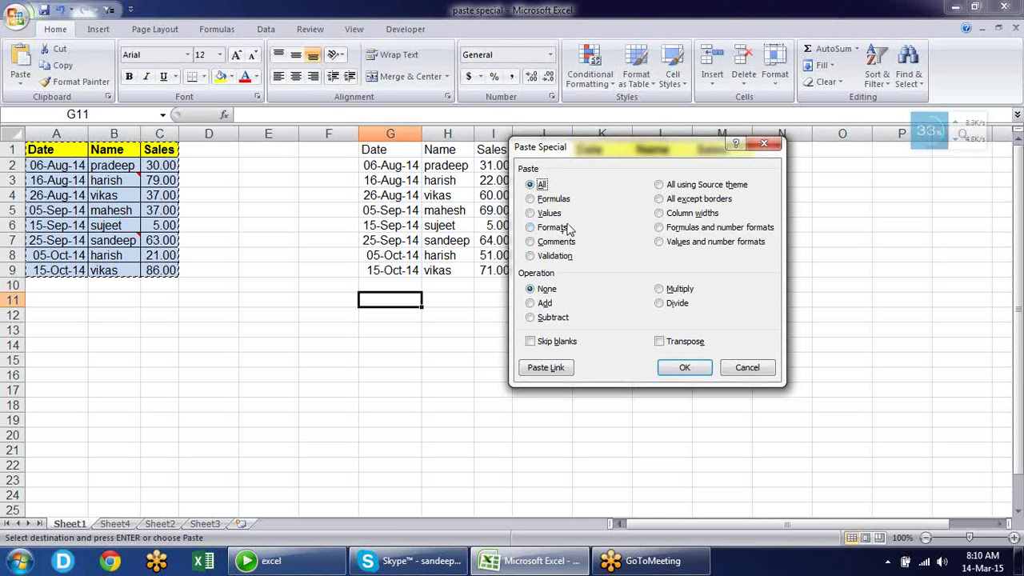
double_click(567, 228)
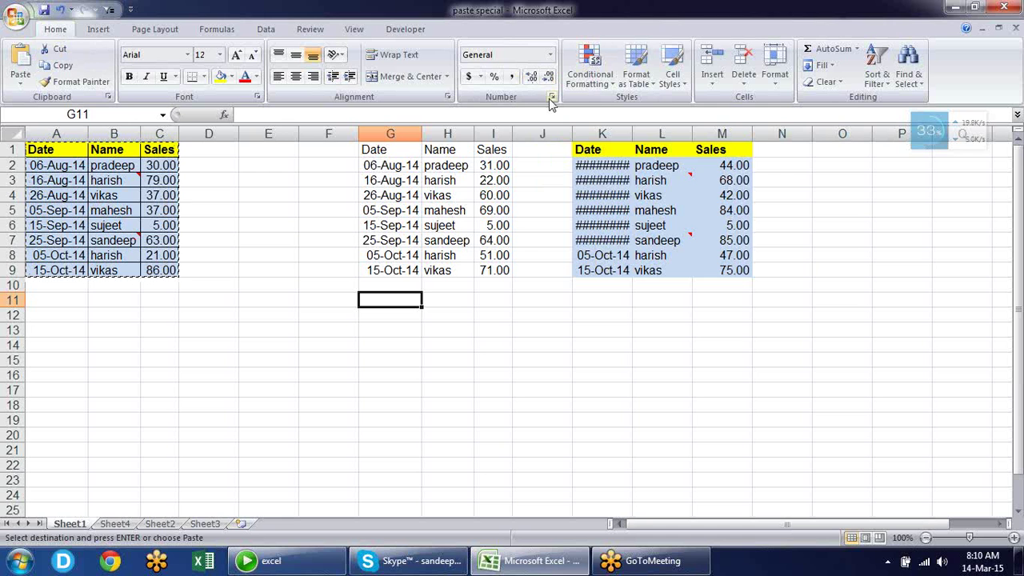
left_click(551, 98)
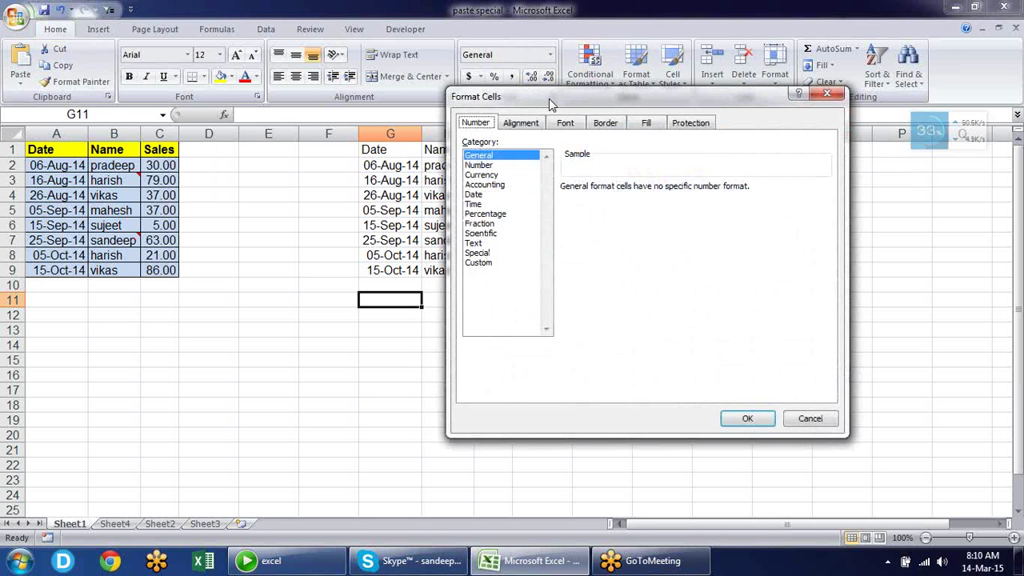
left_click_drag(537, 97, 570, 140)
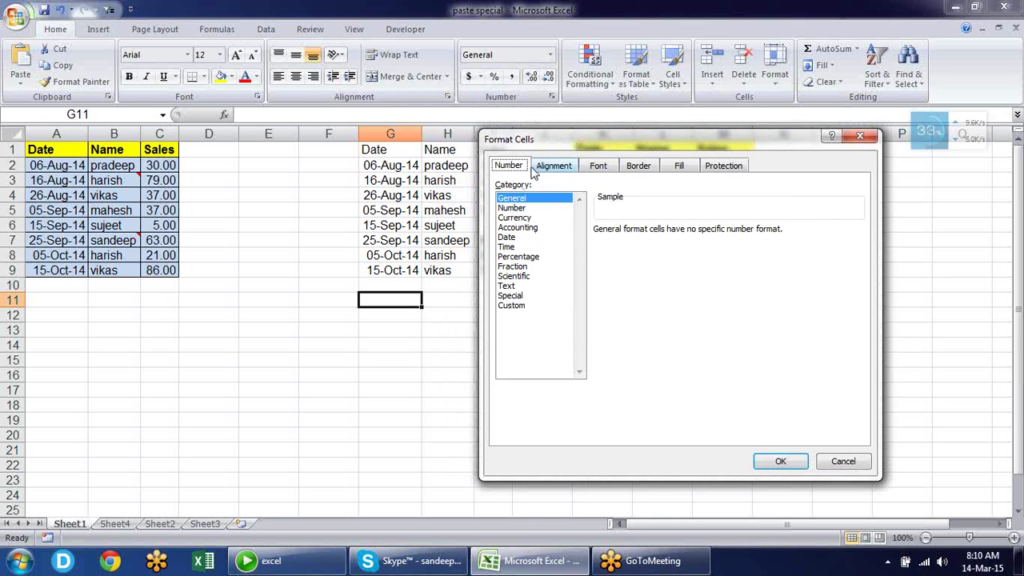
left_click(525, 210)
left_click(522, 220)
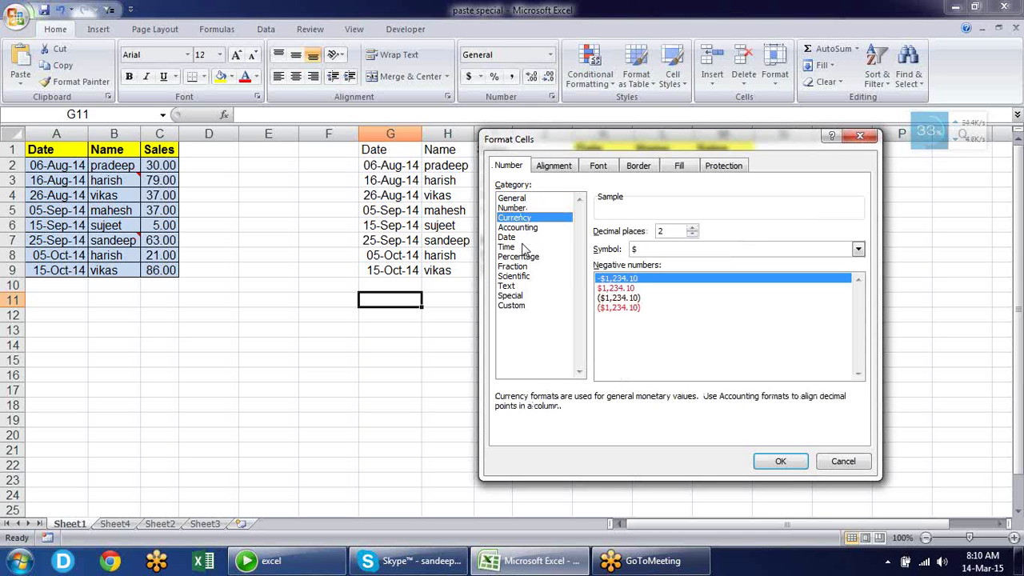
left_click(522, 228)
left_click(523, 247)
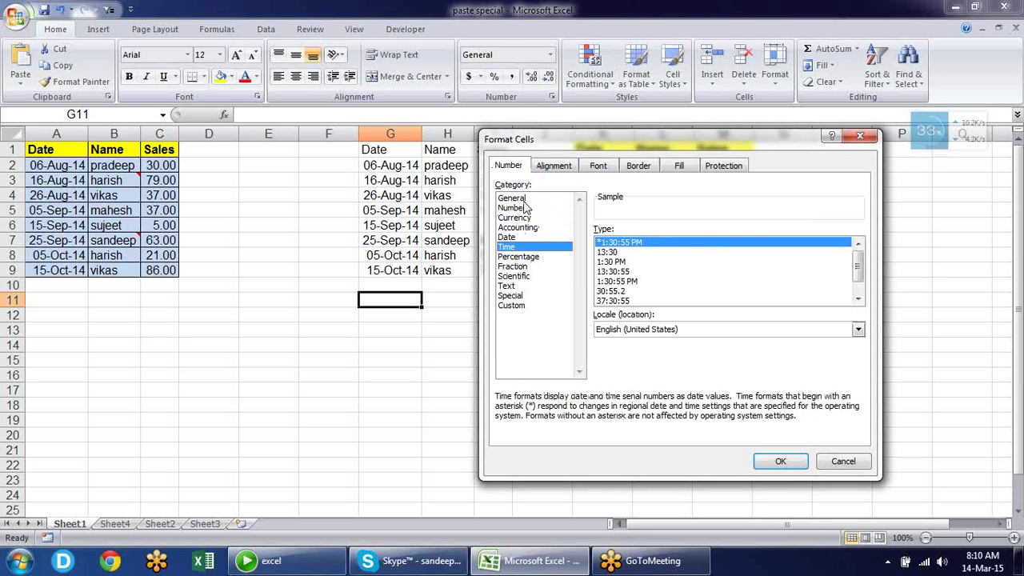
left_click(527, 199)
left_click(521, 208)
left_click(526, 228)
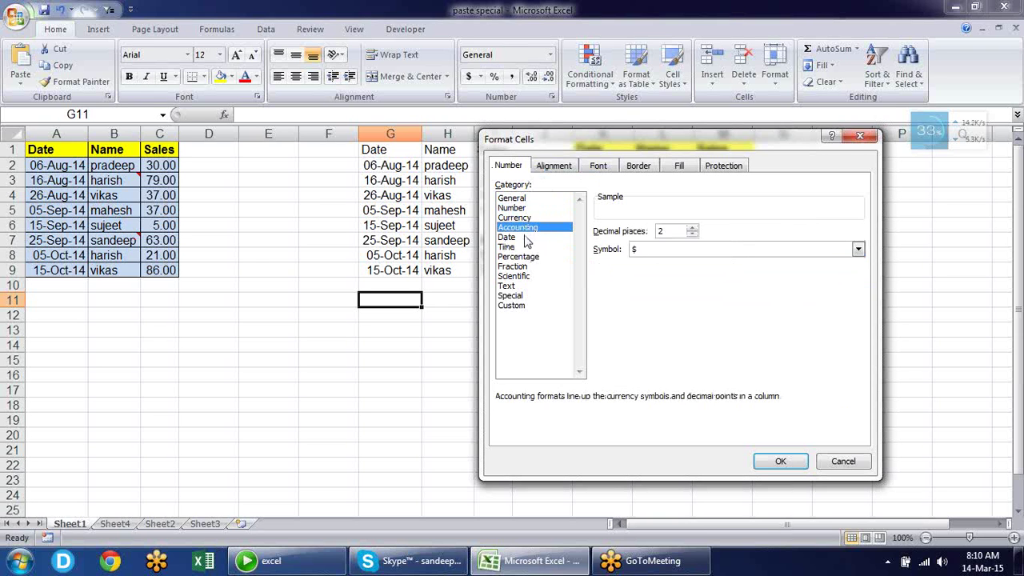
left_click(527, 208)
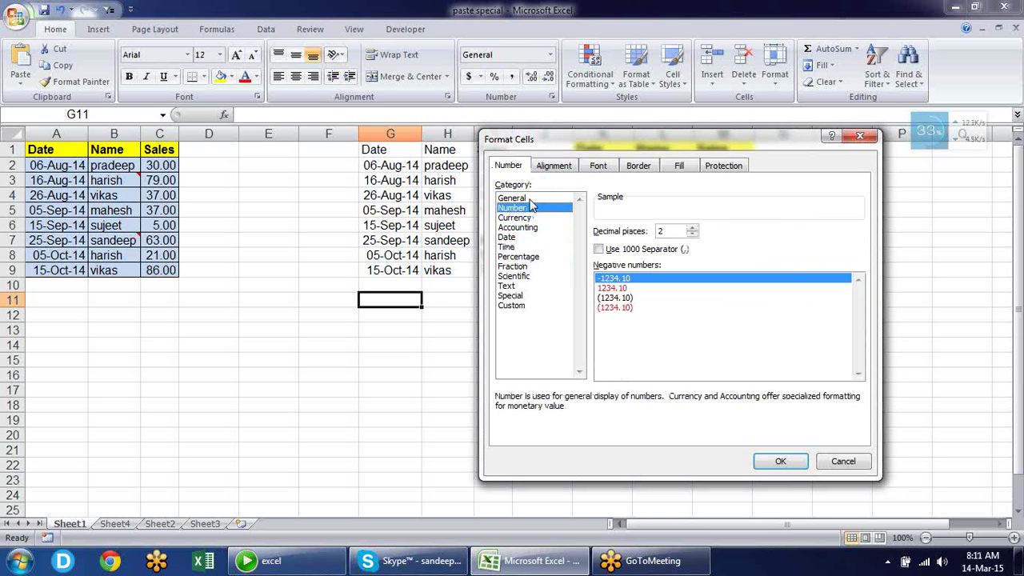
left_click(530, 198)
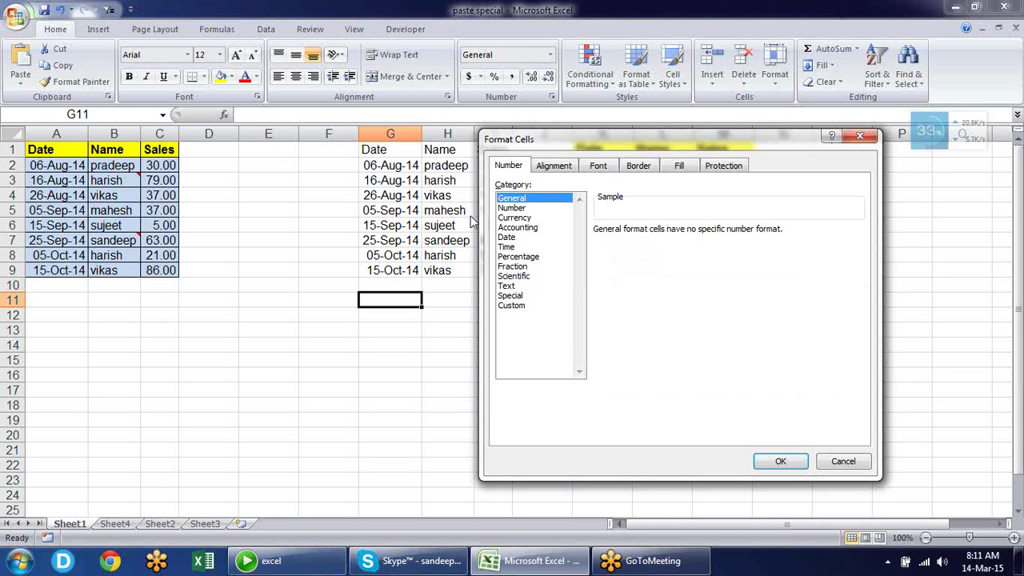
left_click(511, 208)
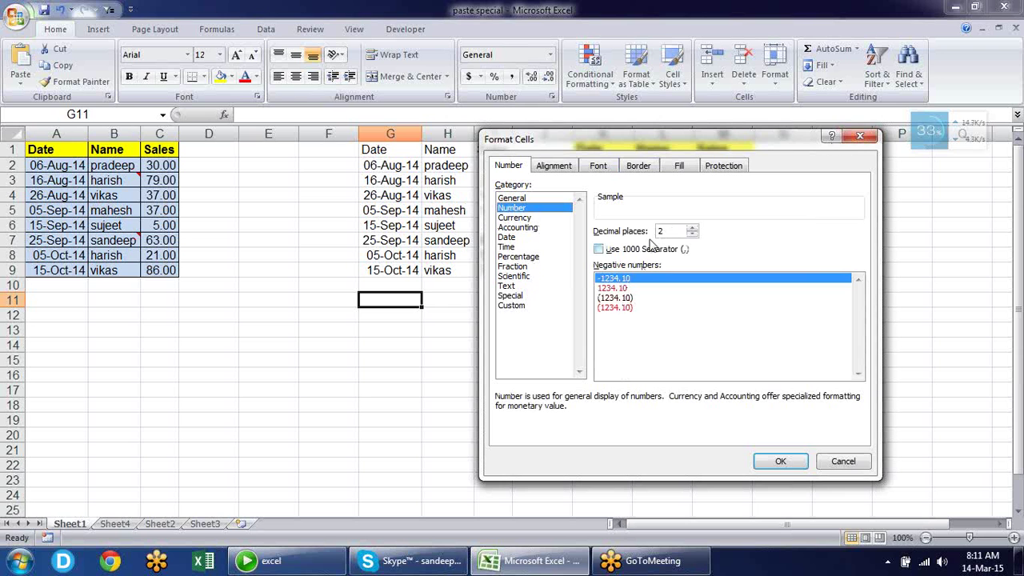
left_click(869, 141)
left_click(496, 209)
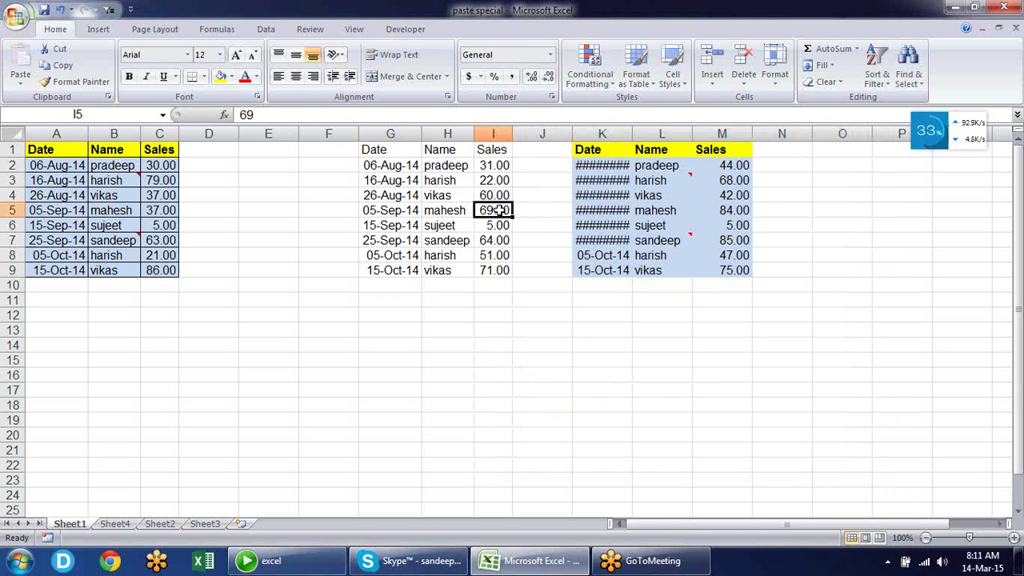
left_click(363, 209)
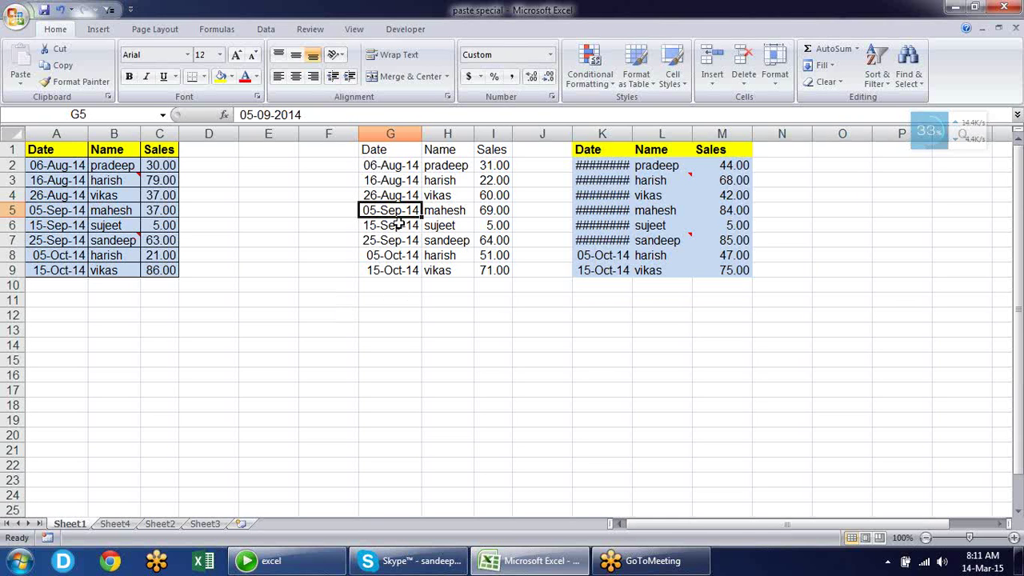
Copy A1:C9 and paste only its formats at G11
left_click_drag(53, 149, 150, 267)
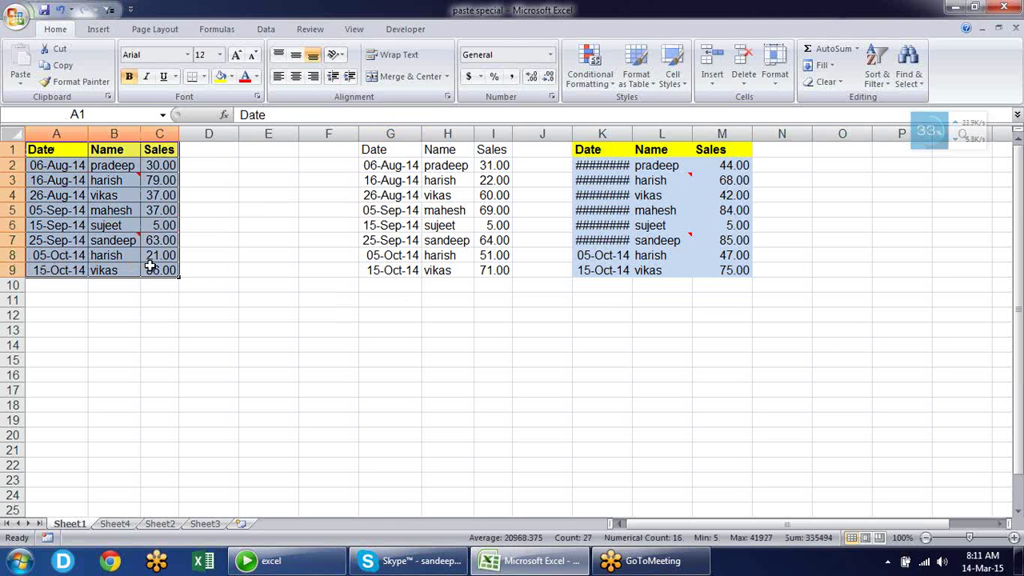
key("ctrl+c")
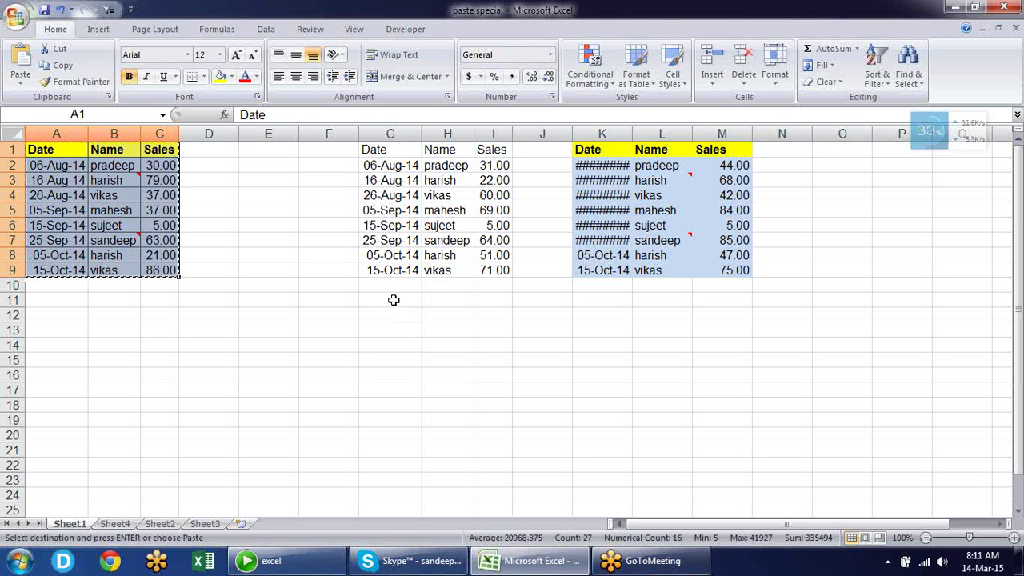
right_click(393, 300)
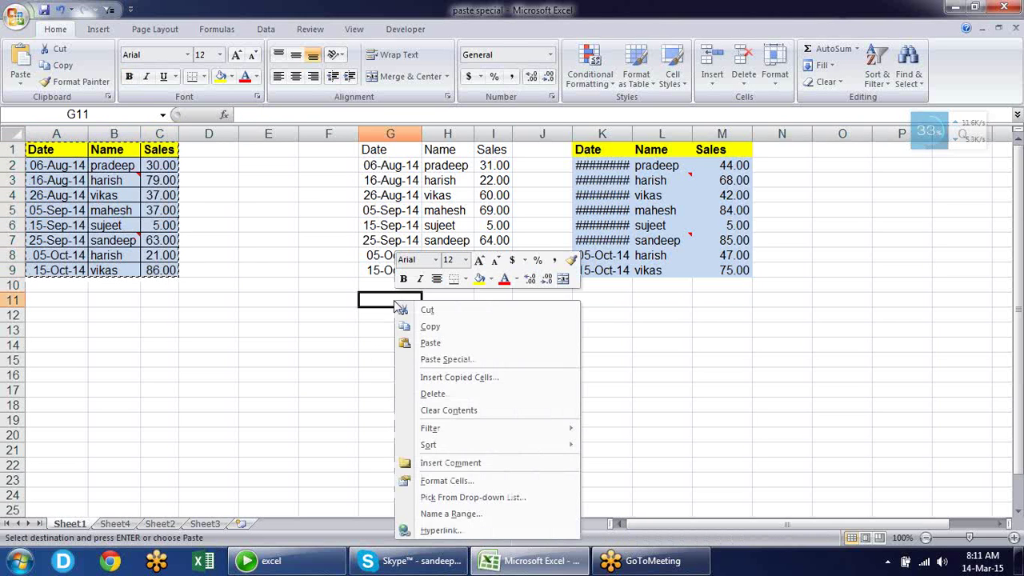
left_click(461, 361)
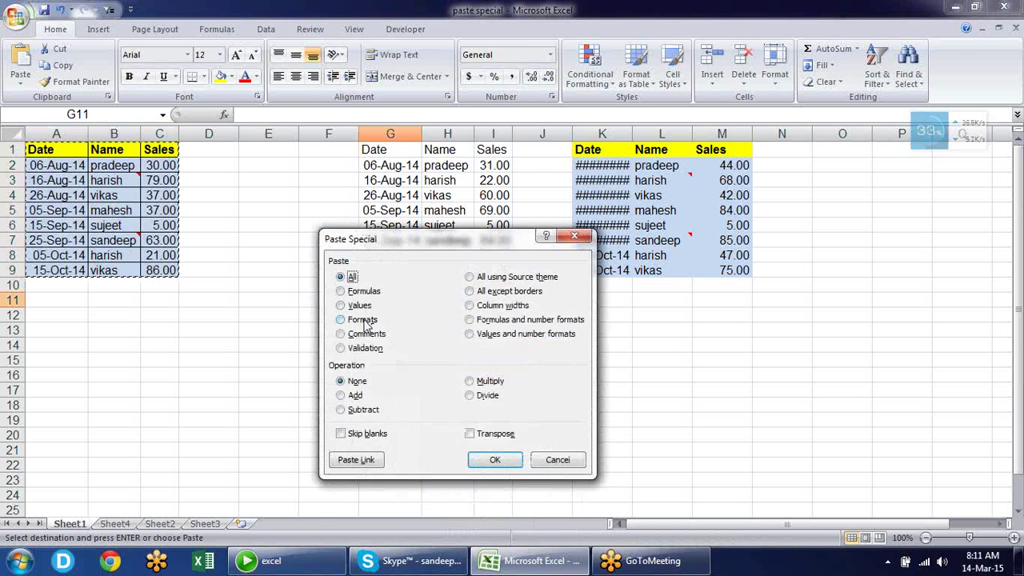
left_click(364, 320)
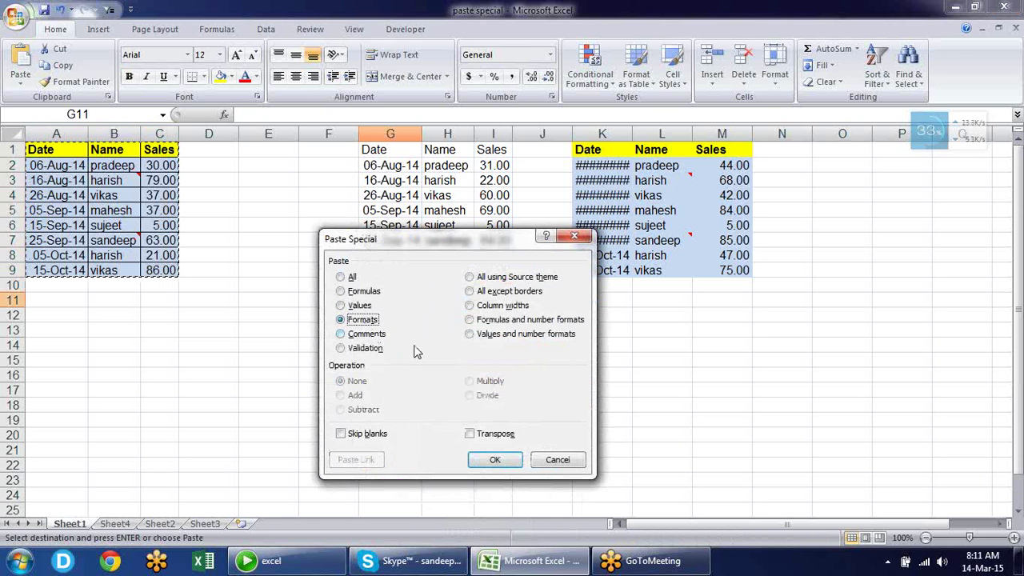
left_click(491, 462)
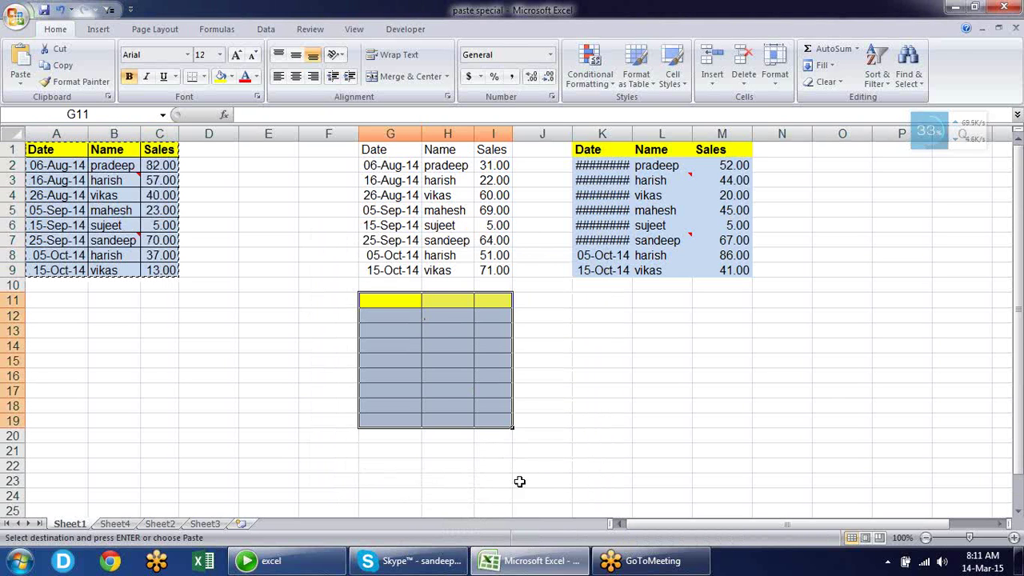
Paste the copied formats onto the G1:I9 table
left_click(396, 151)
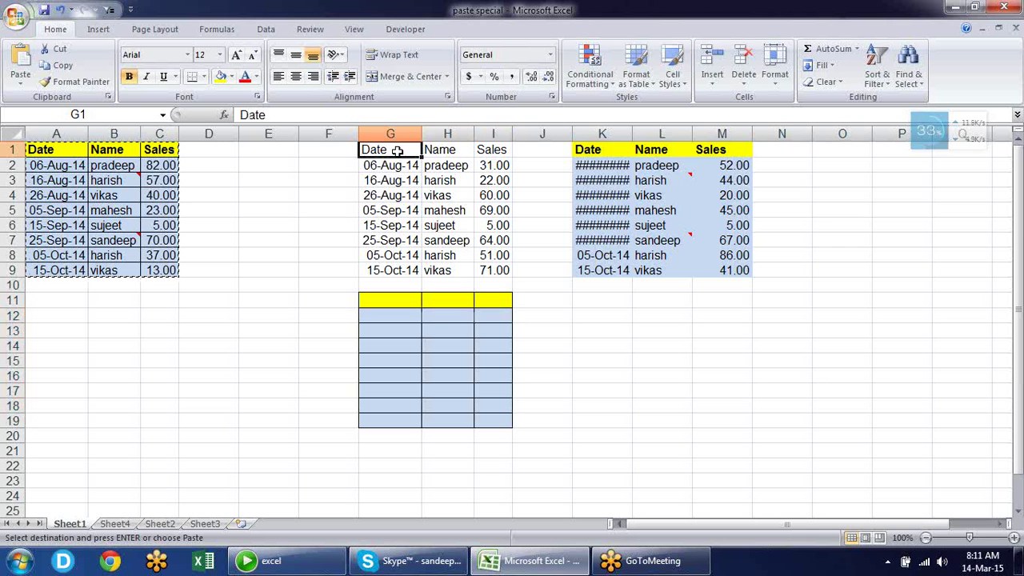
key("ctrl+alt+v")
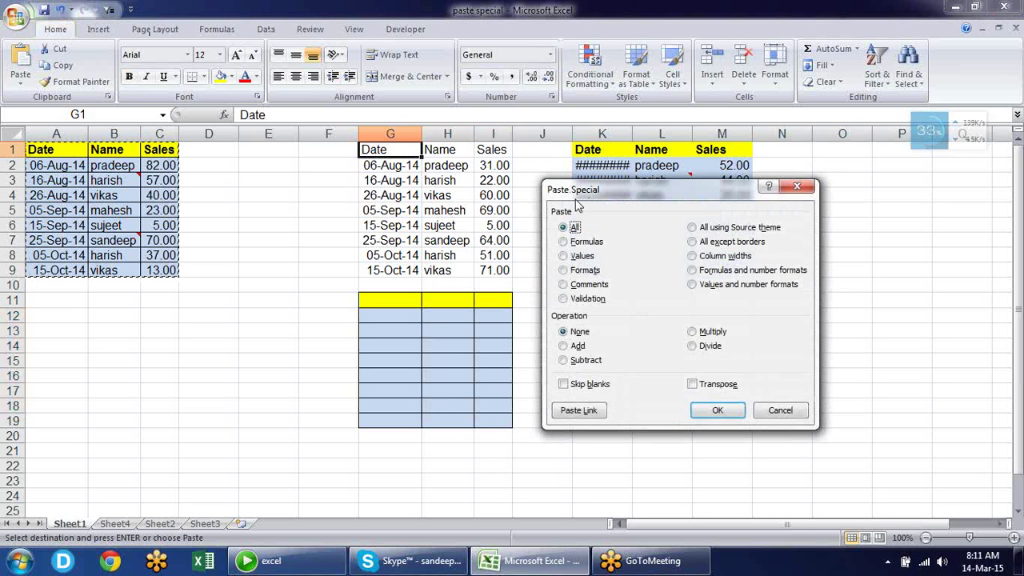
left_click(581, 270)
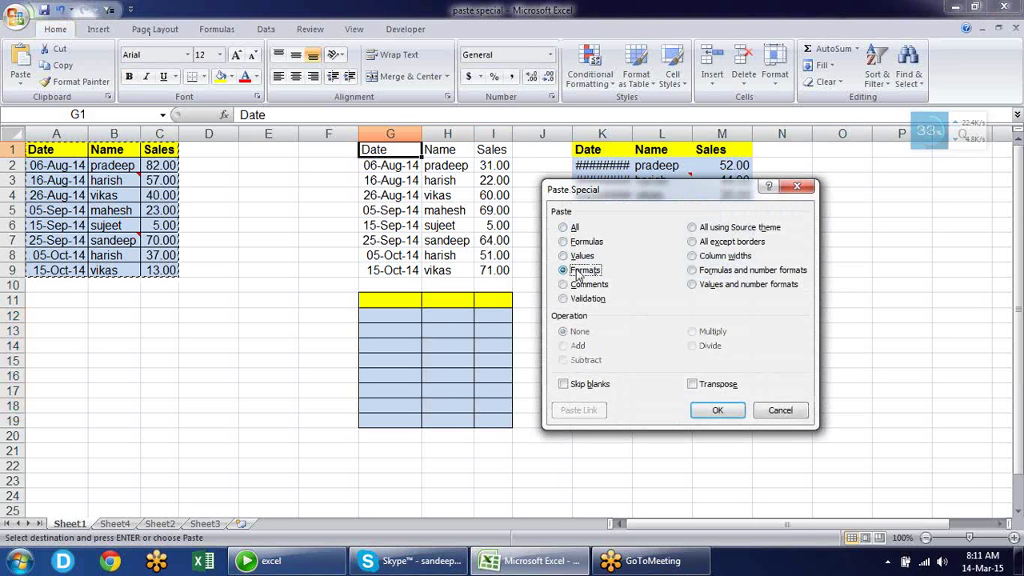
left_click(721, 413)
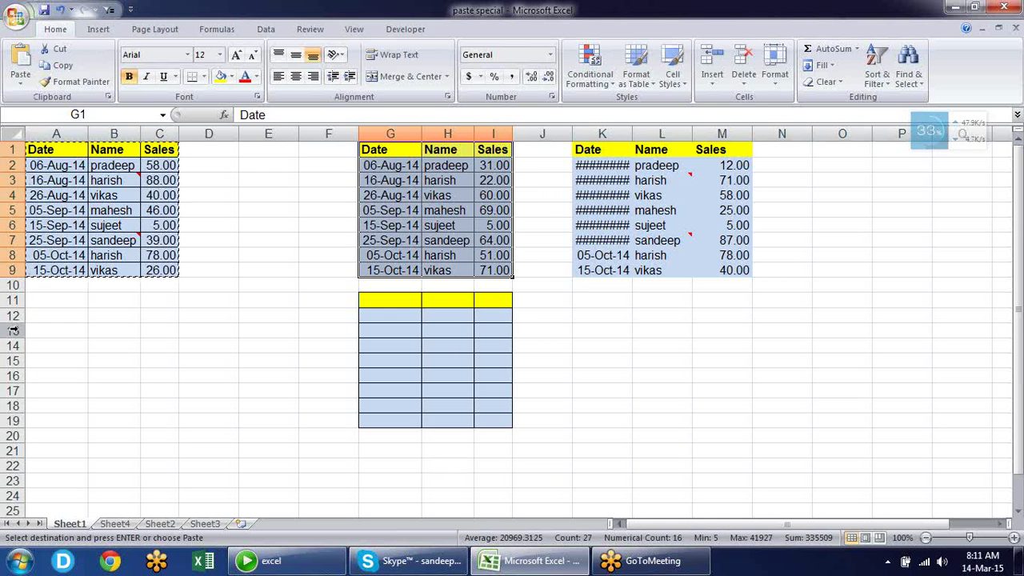
Delete rows 11–19 holding the trial formatting
left_click_drag(12, 300, 30, 422)
key("alt+e")
key("d")
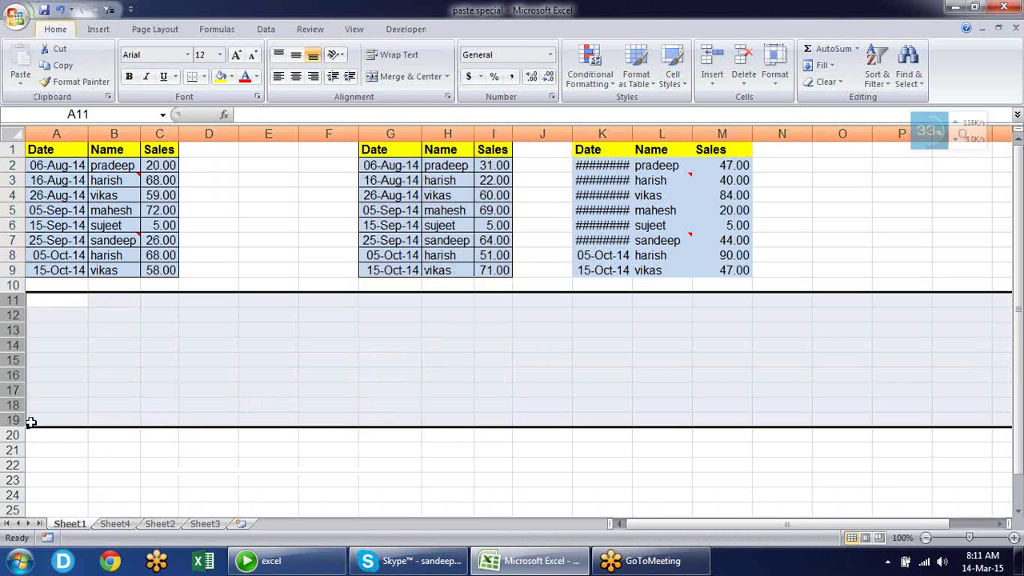
left_click(306, 335)
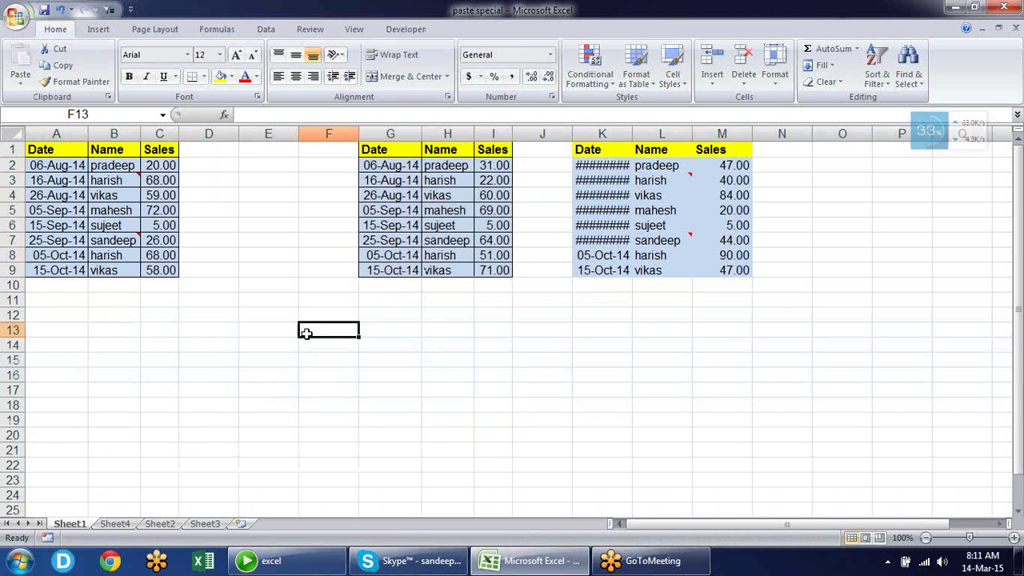
left_click(363, 297)
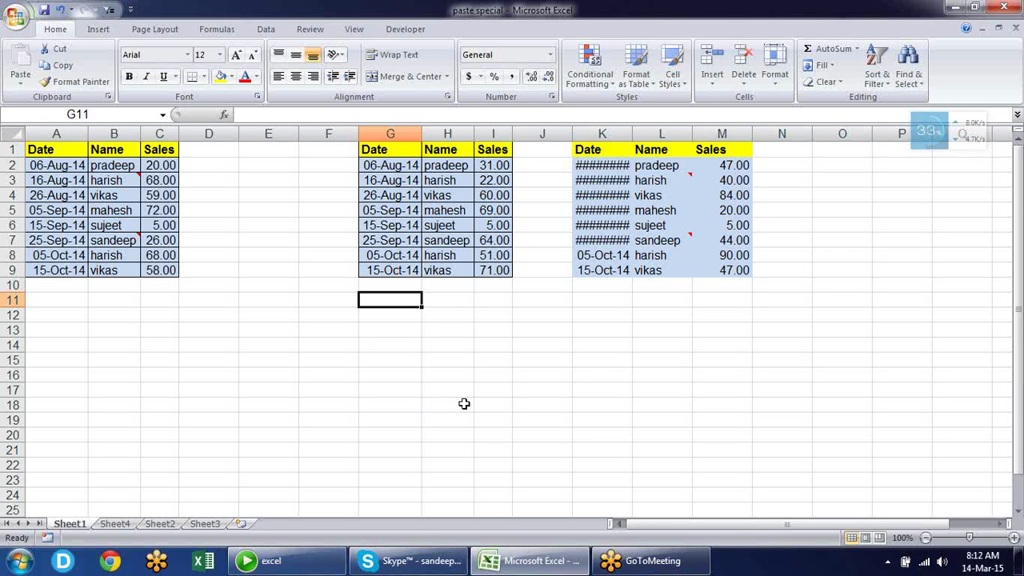
Copy A1:C9, cancel Paste Special at G11, then display the comment on B3
left_click_drag(75, 148, 160, 267)
key("ctrl+c")
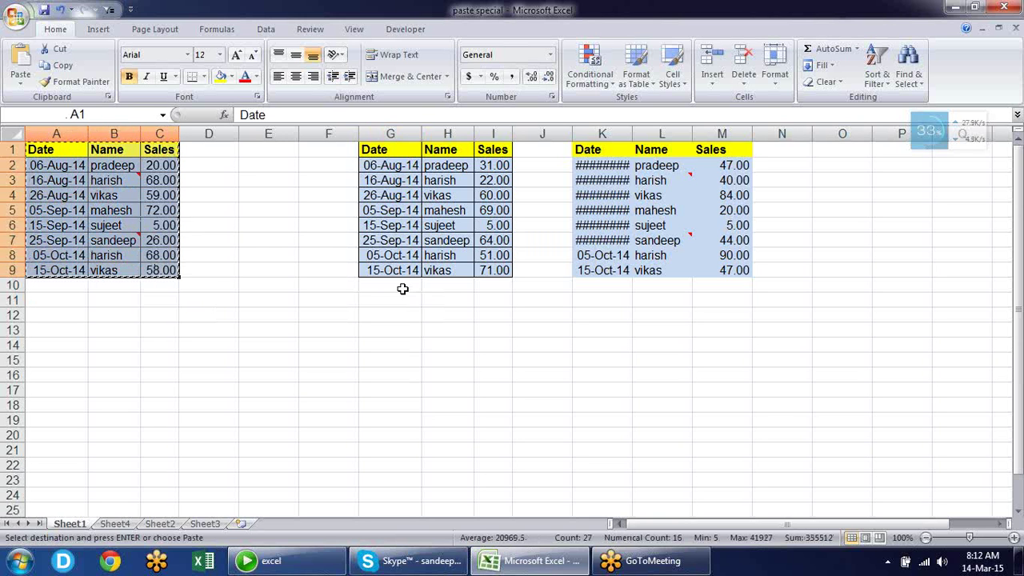
left_click(397, 303)
key("alt+h")
key("v")
key("s")
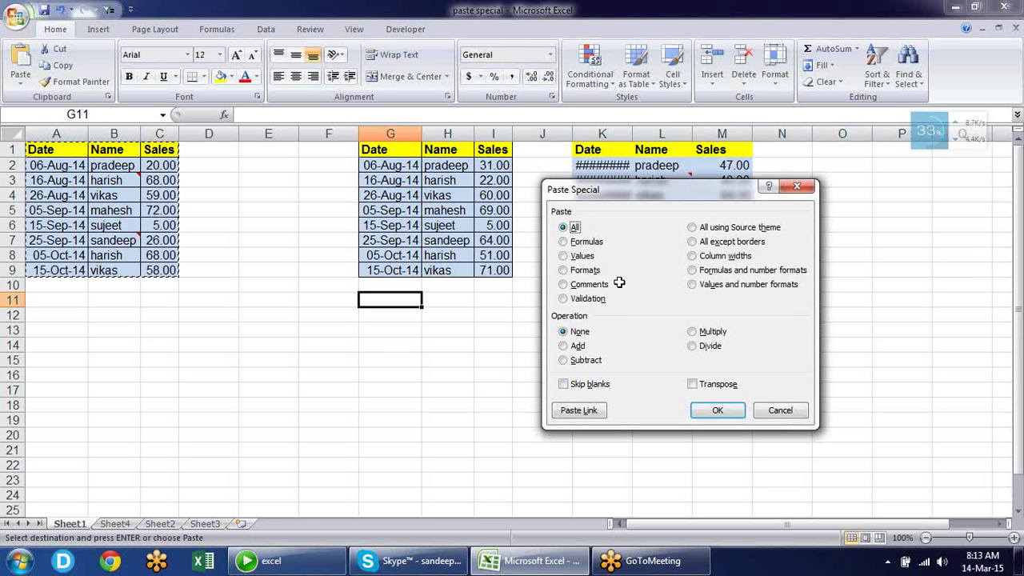
key("Return")
key("Escape")
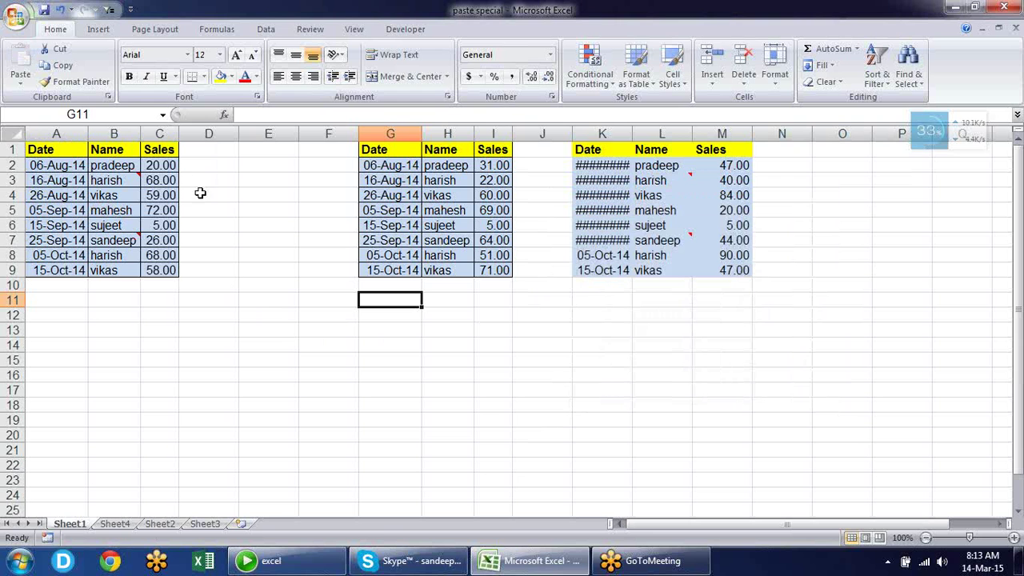
left_click(120, 182)
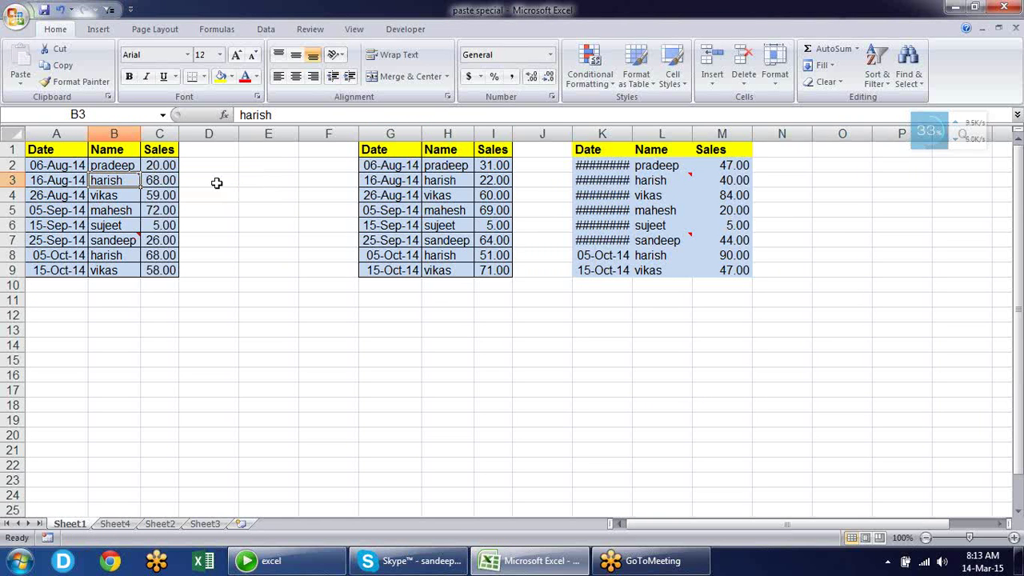
mouse_move(134, 178)
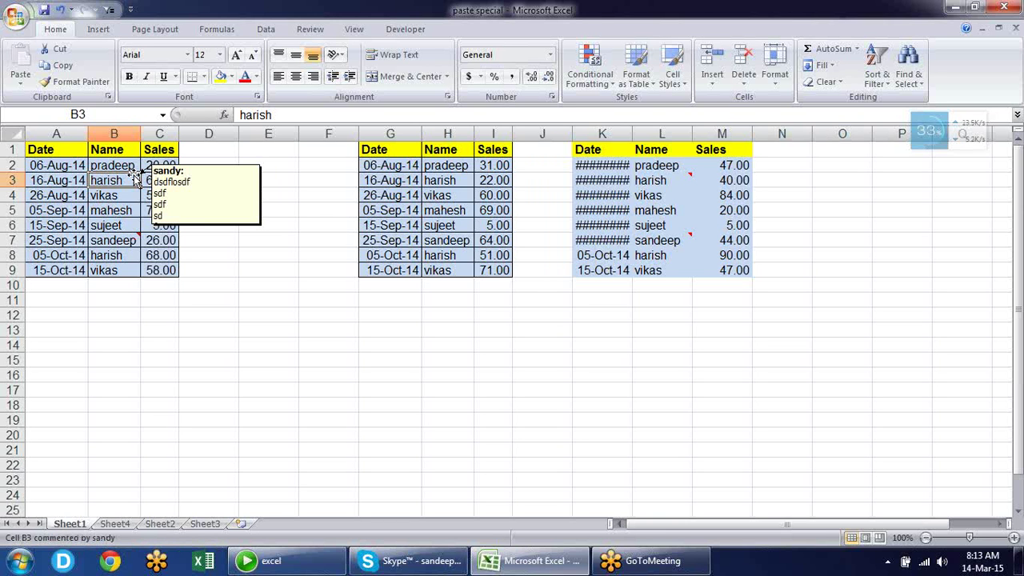
Open B3's comment for editing, select its text, and exit without changes
right_click(124, 181)
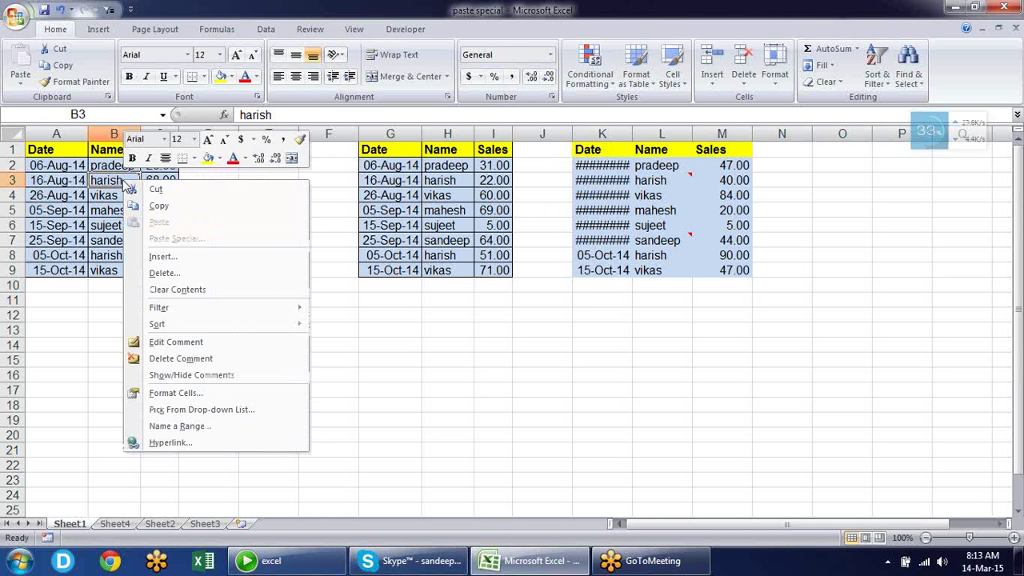
left_click(219, 344)
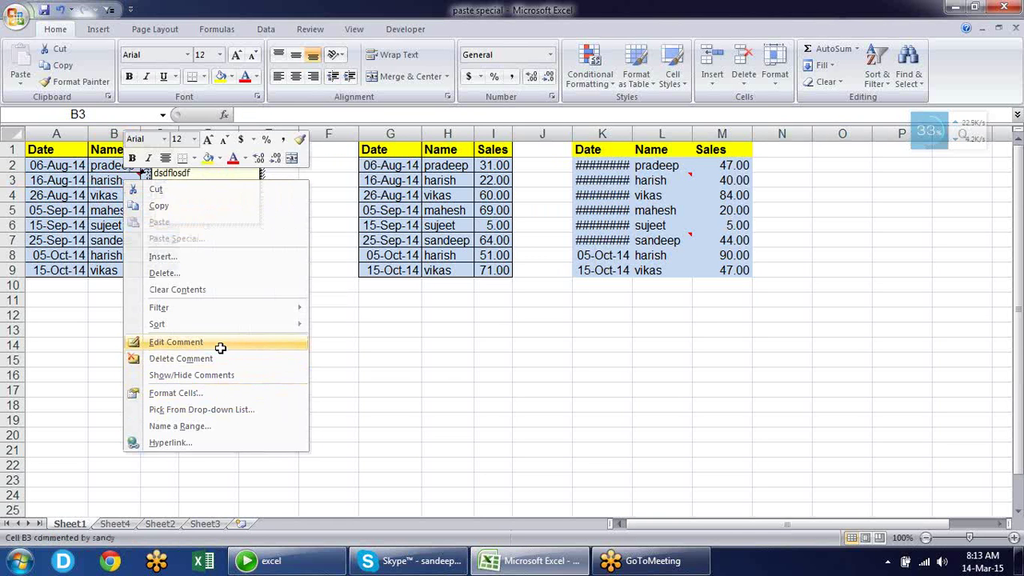
left_click_drag(206, 210, 144, 153)
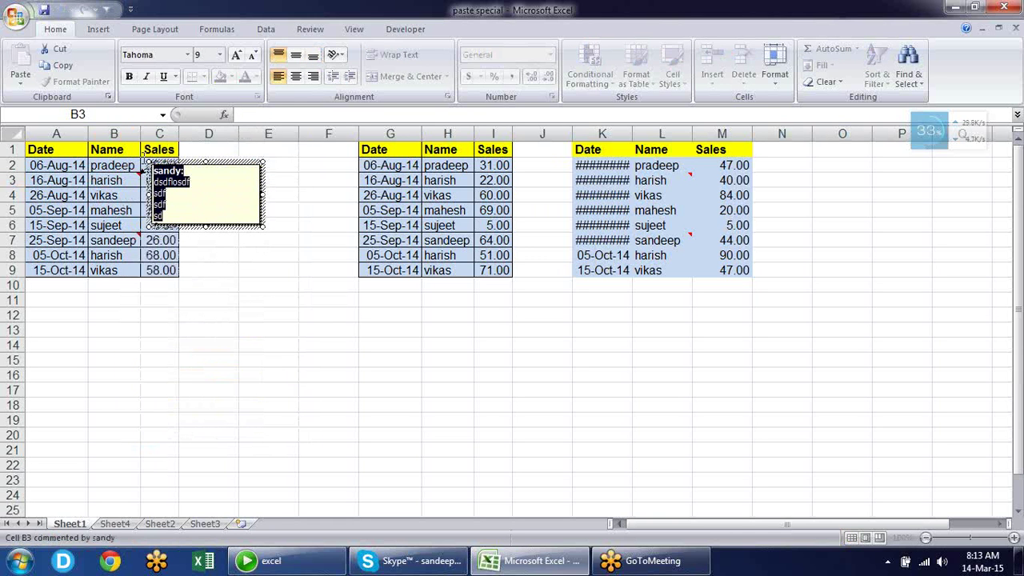
key("Escape")
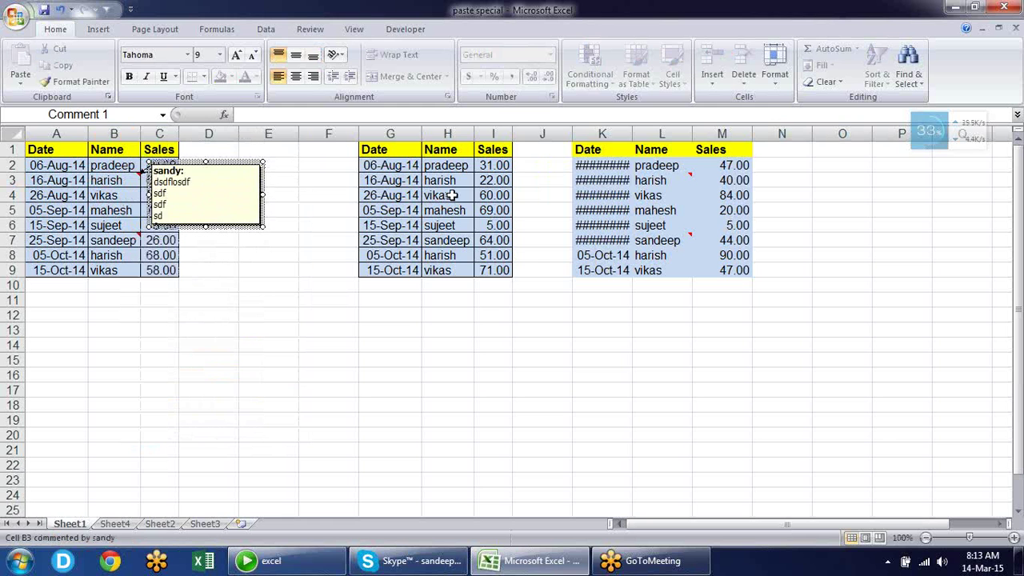
left_click(452, 195)
Copy cell B3 ('harish') with its comment to the clipboard
right_click(452, 195)
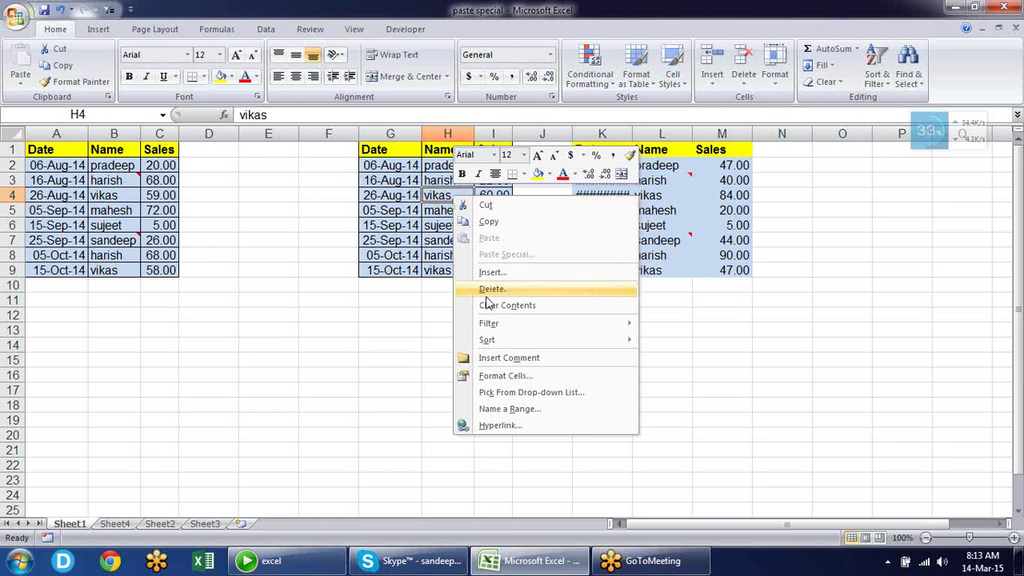
key("Escape")
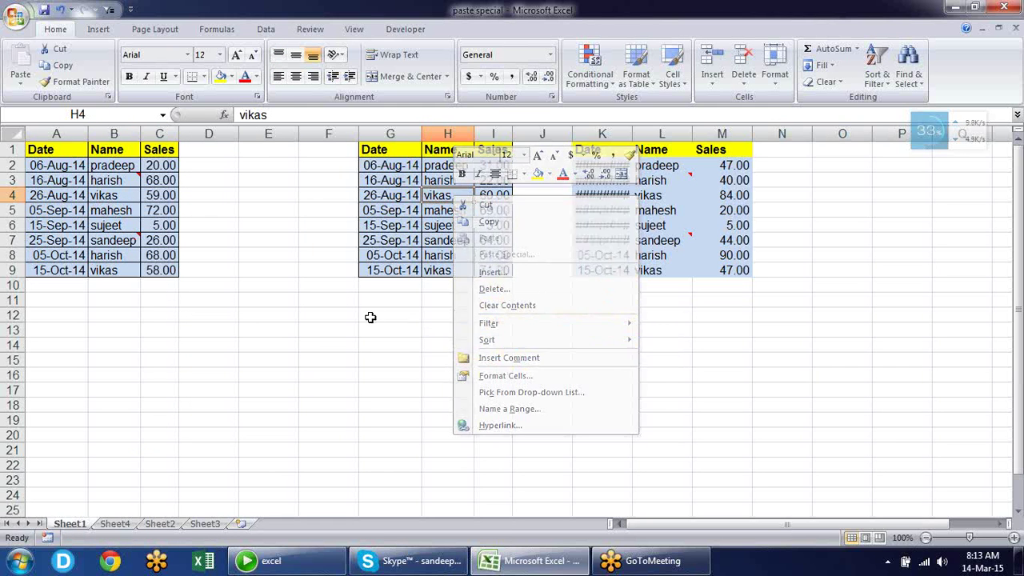
double_click(120, 178)
key("Escape")
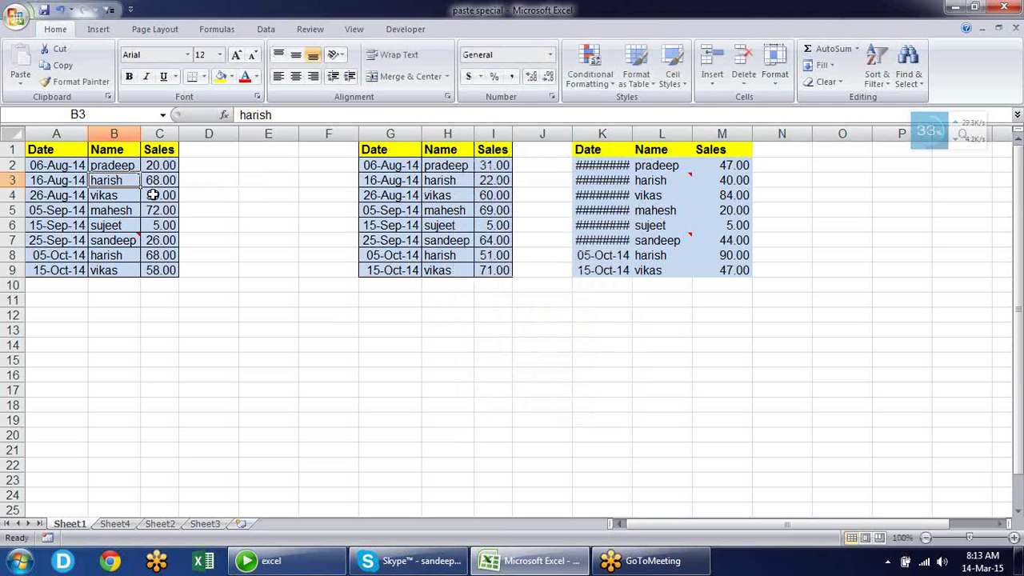
key("ctrl+c")
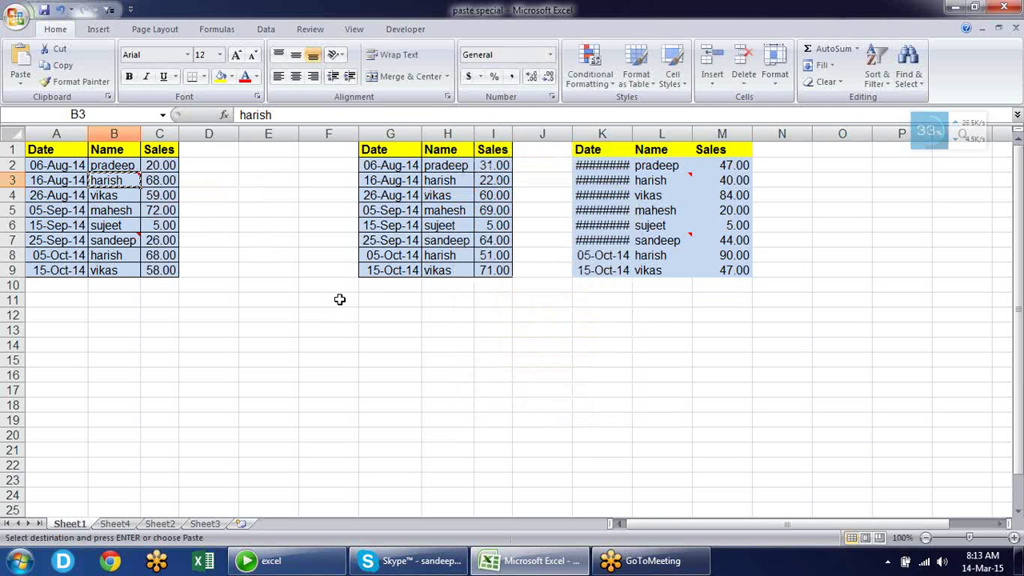
Paste only B3's comment into cell F11 using Paste Special > Comments
right_click(334, 297)
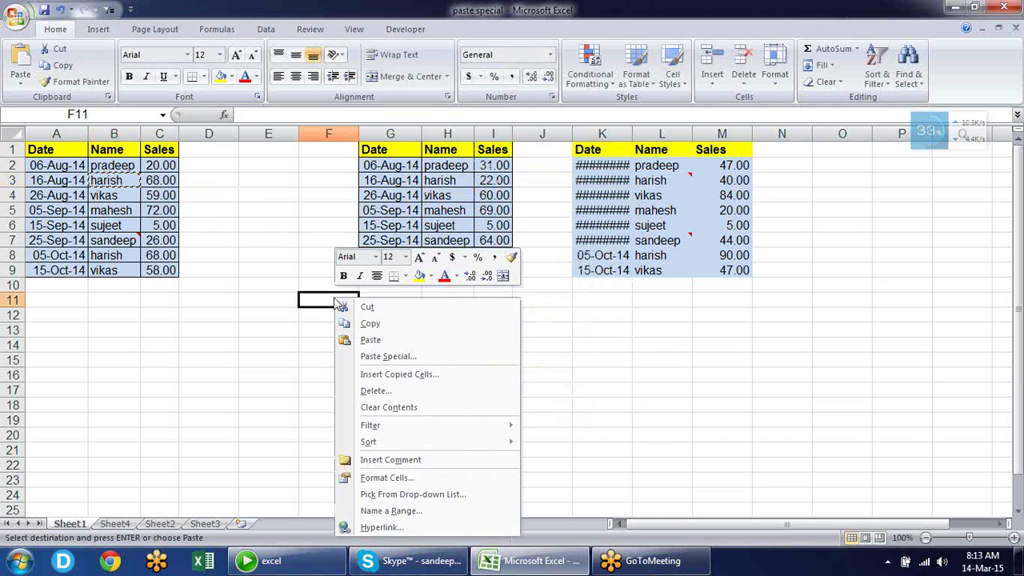
left_click(377, 358)
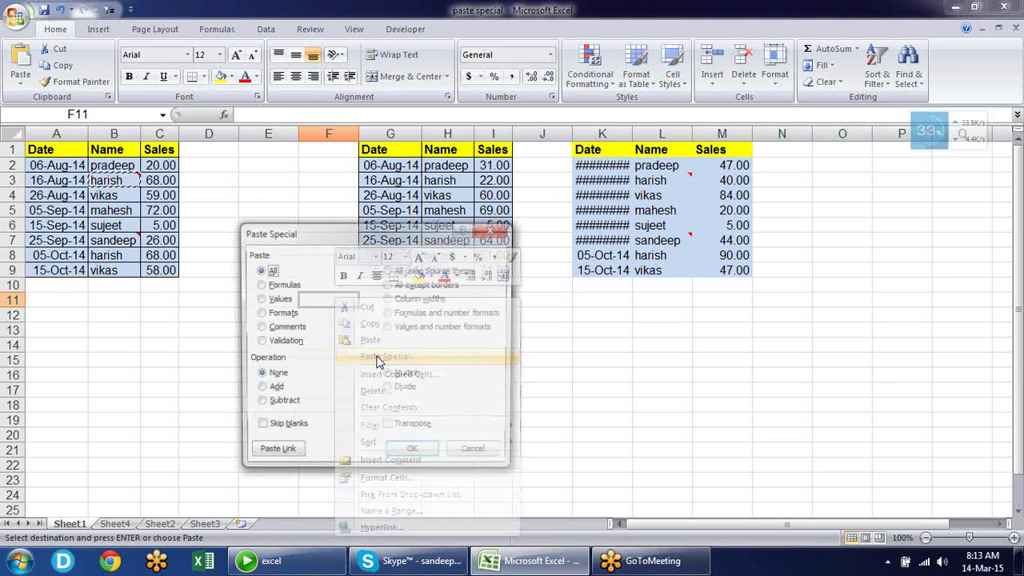
left_click(286, 327)
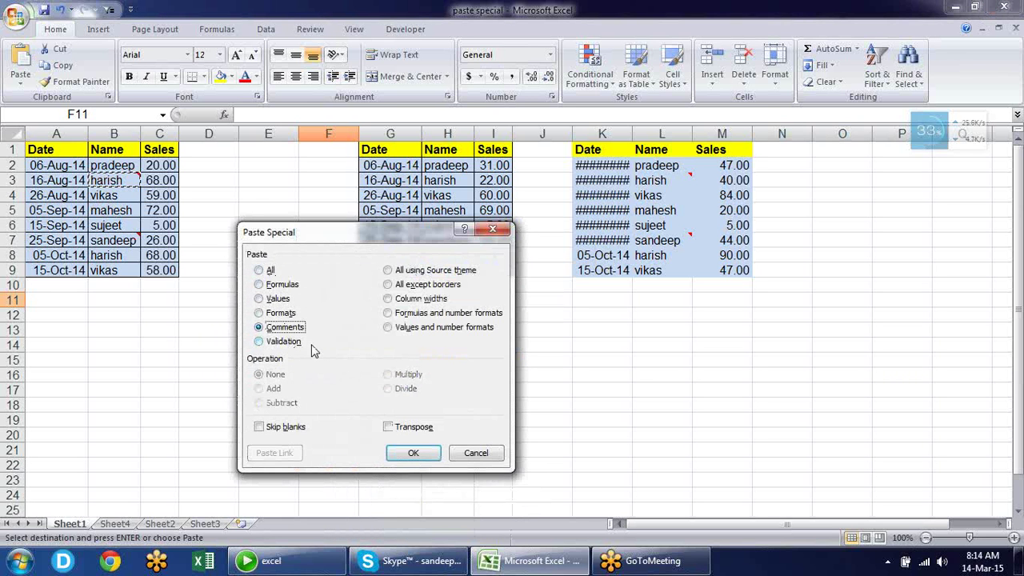
left_click(420, 456)
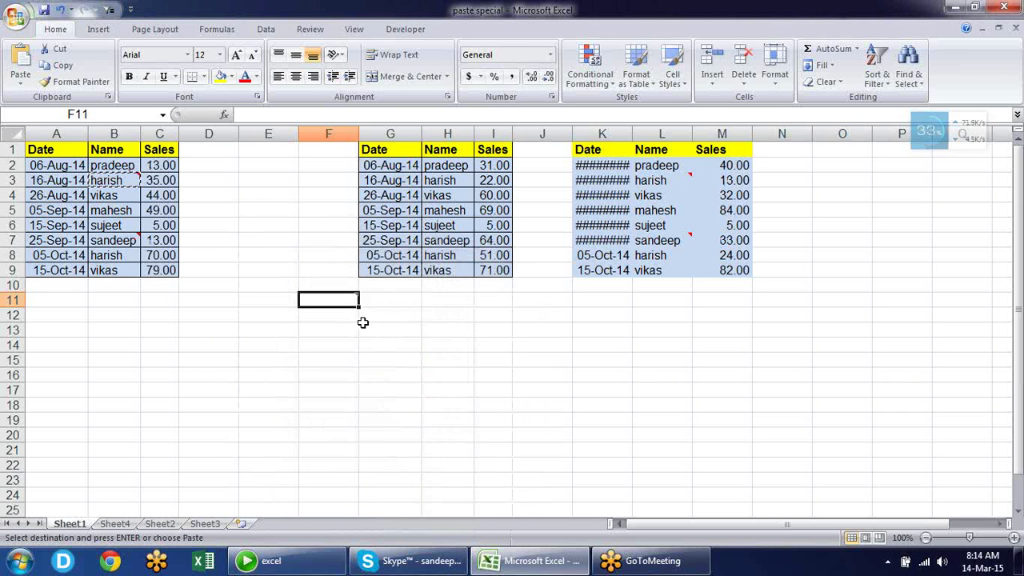
Cancel the pending copy of B3 and select cell C6
left_click(428, 328)
mouse_move(345, 302)
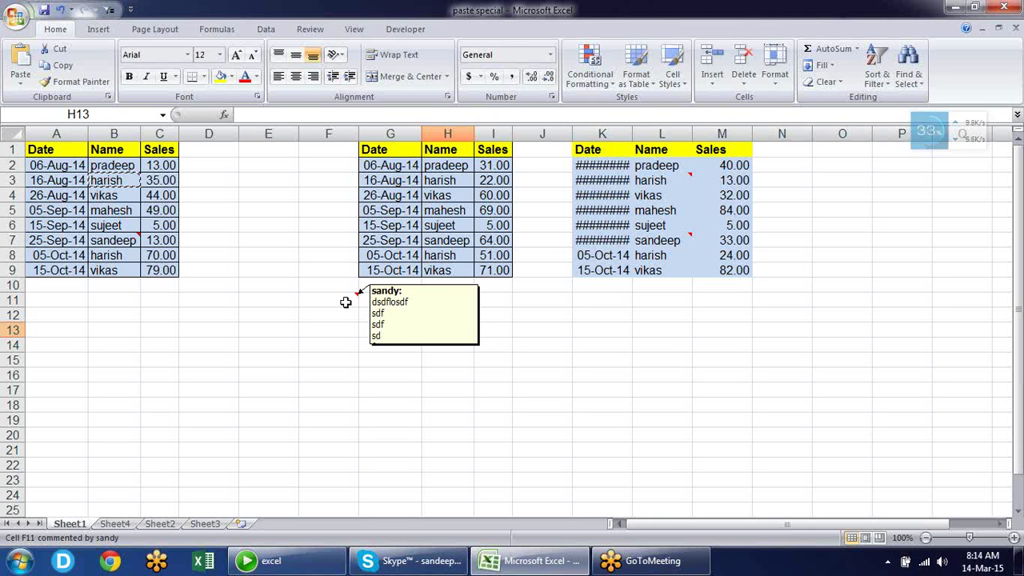
key("Escape")
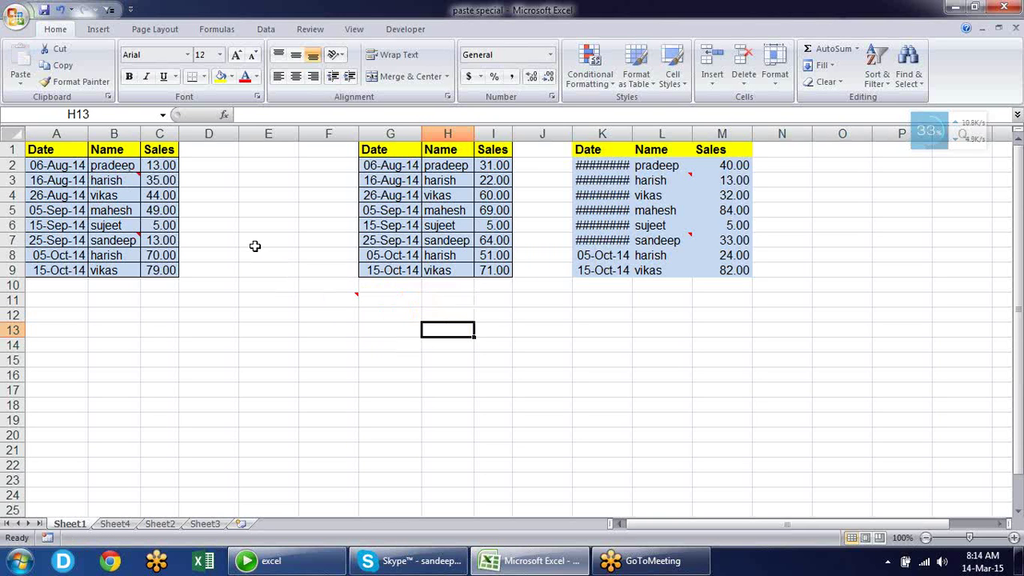
left_click(170, 226)
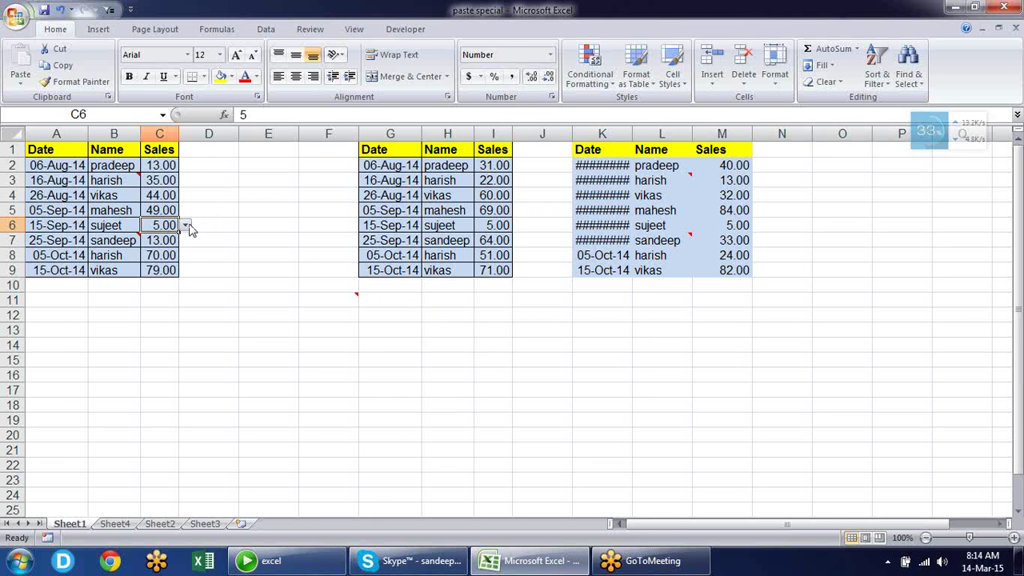
Test C6's validation by entering the invalid text 'sdfdfsdf', then cancel the rejected entry
scroll(200, 224, "right", 2)
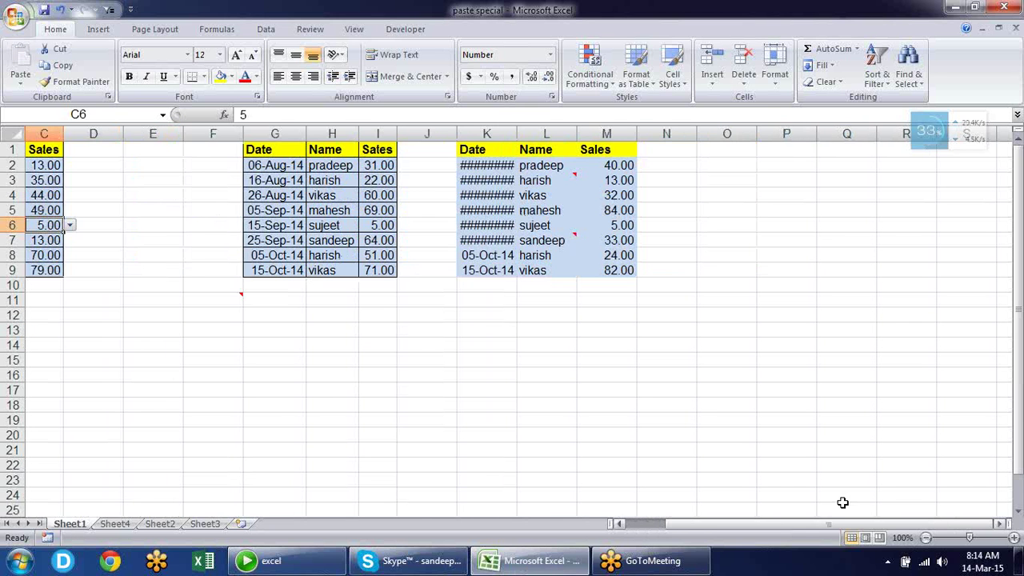
left_click_drag(798, 523, 756, 523)
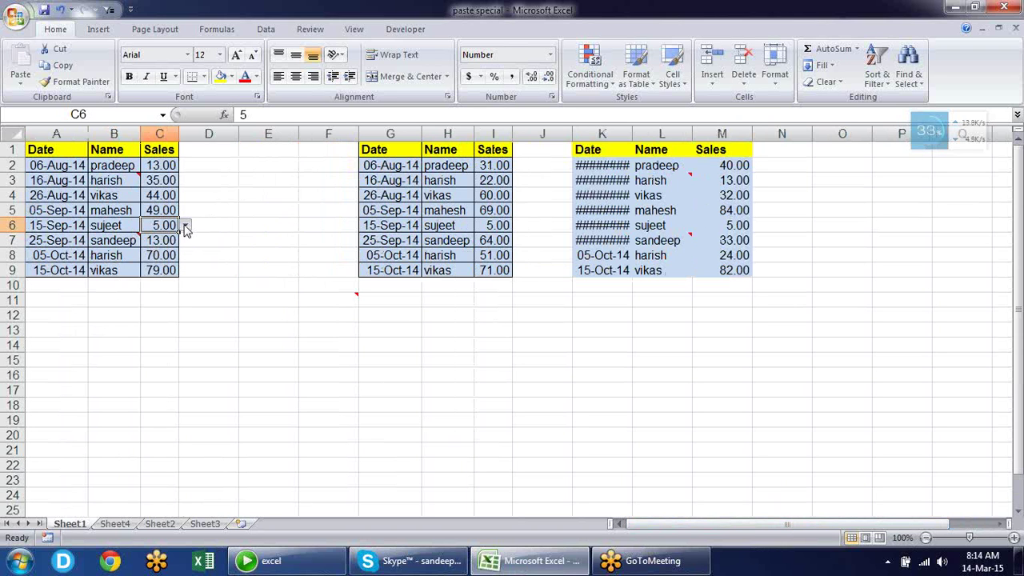
left_click(184, 228)
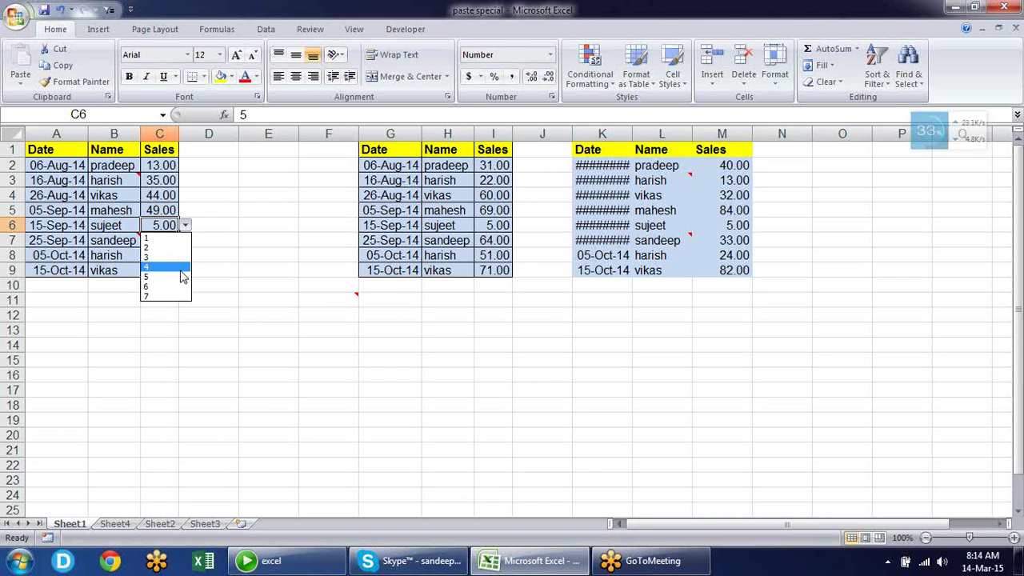
key("Escape")
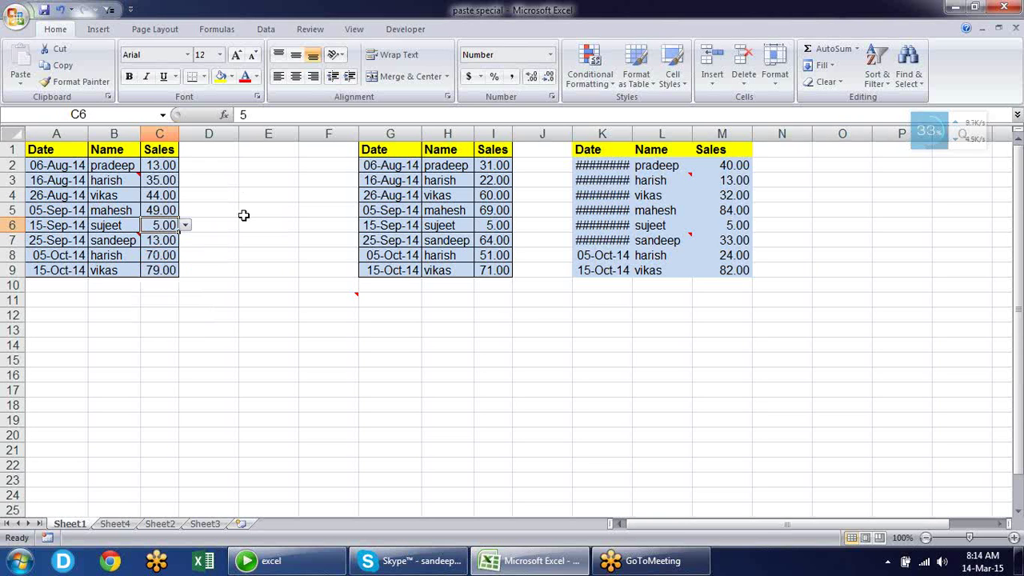
type("sdfdfsdf")
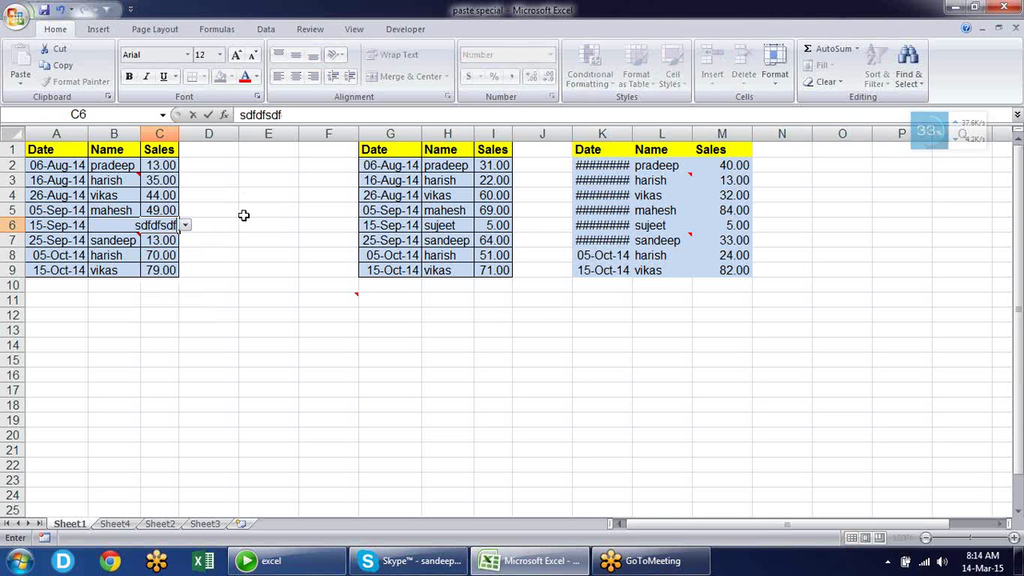
key("Return")
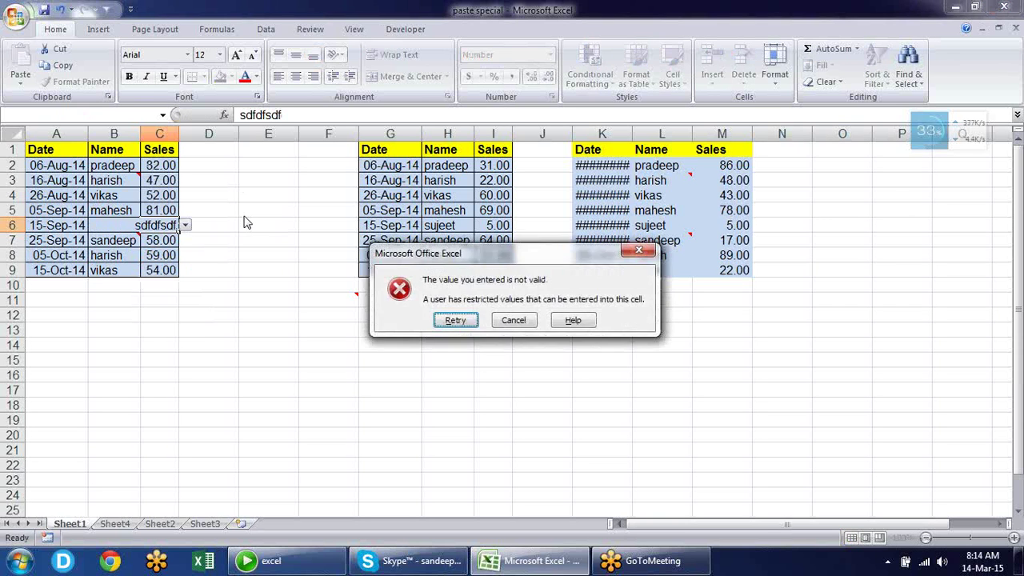
key("Escape")
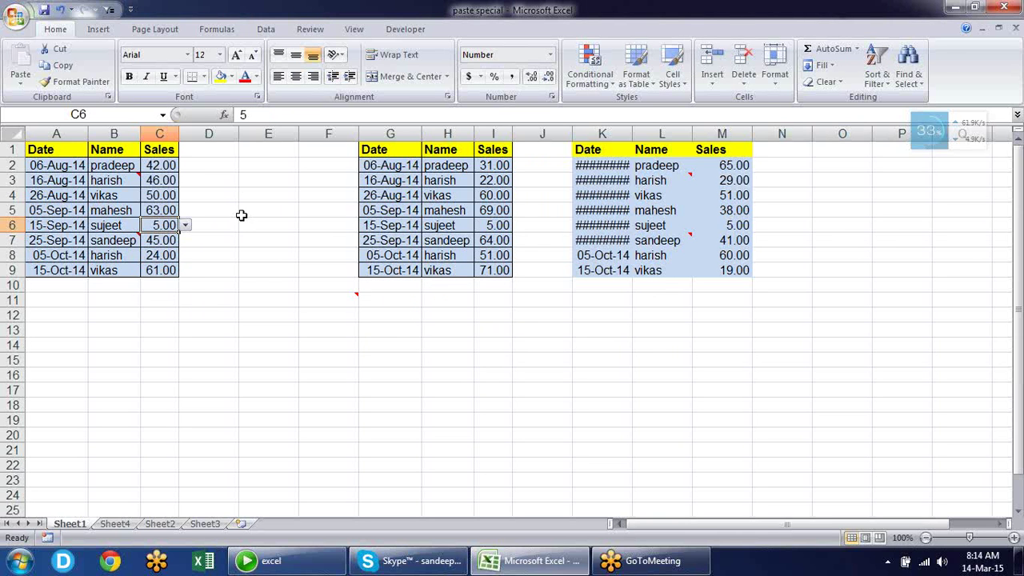
Pick 4 from C6's list of allowed values, leaving the list closed
left_click(185, 226)
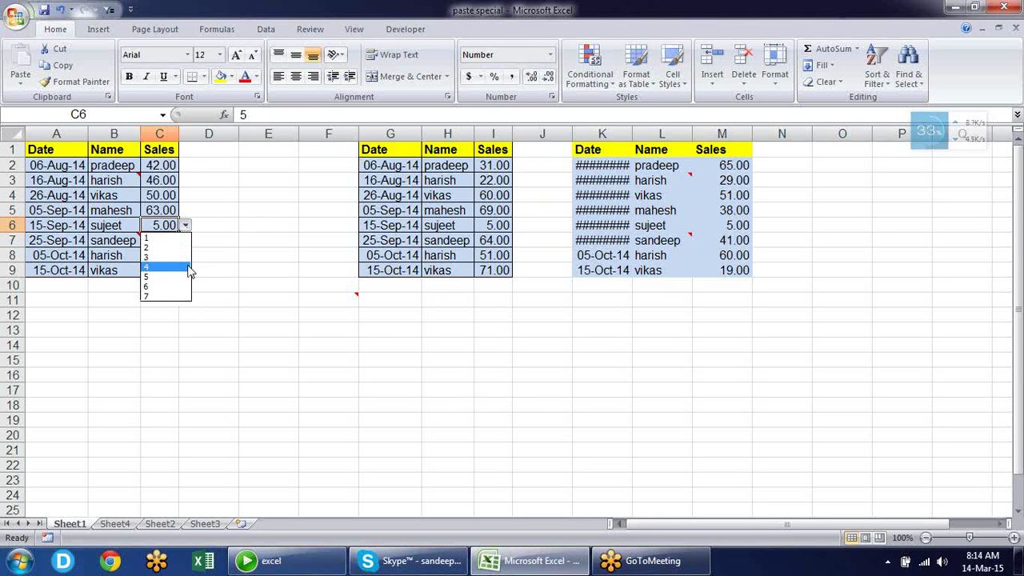
left_click(189, 268)
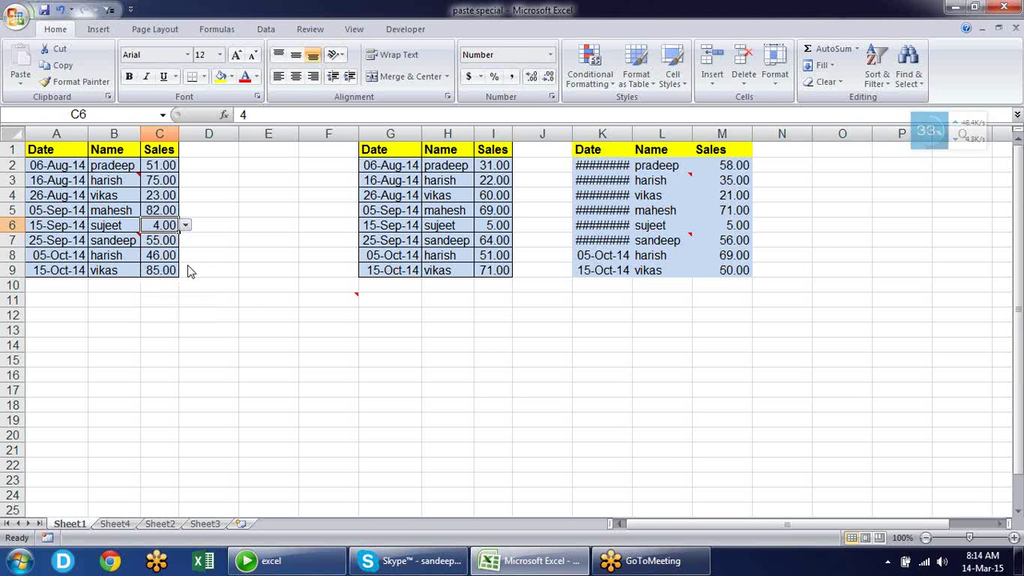
left_click(185, 226)
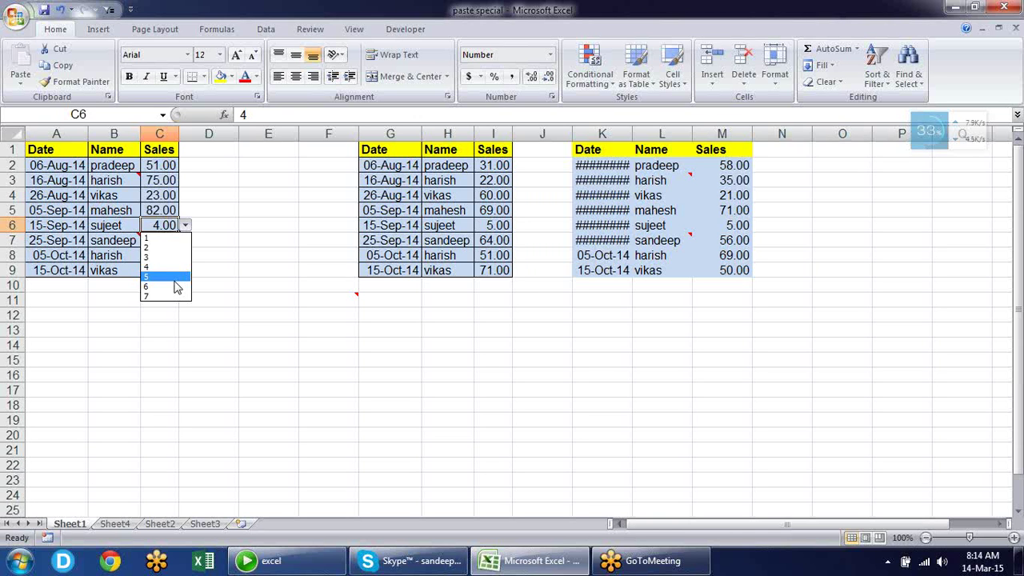
left_click(247, 288)
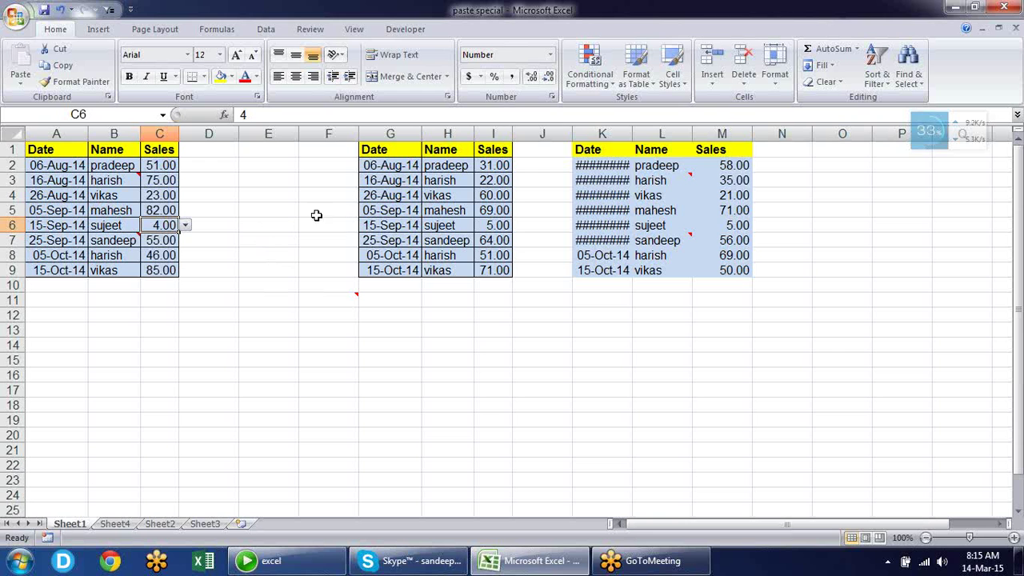
left_click(252, 194)
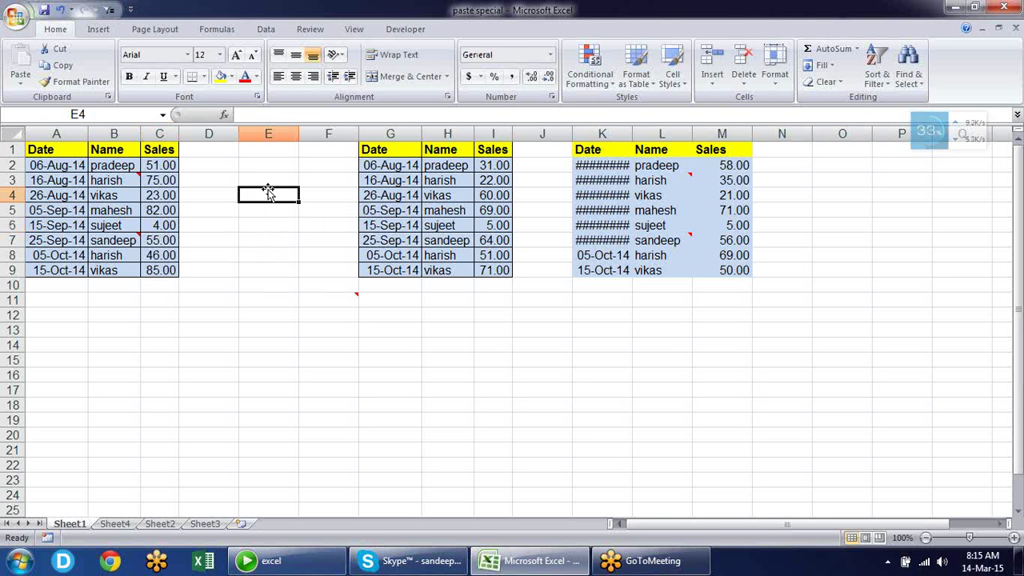
Add a Data Validation List rule to E4 with source 1,2,3,4,5
left_click(265, 30)
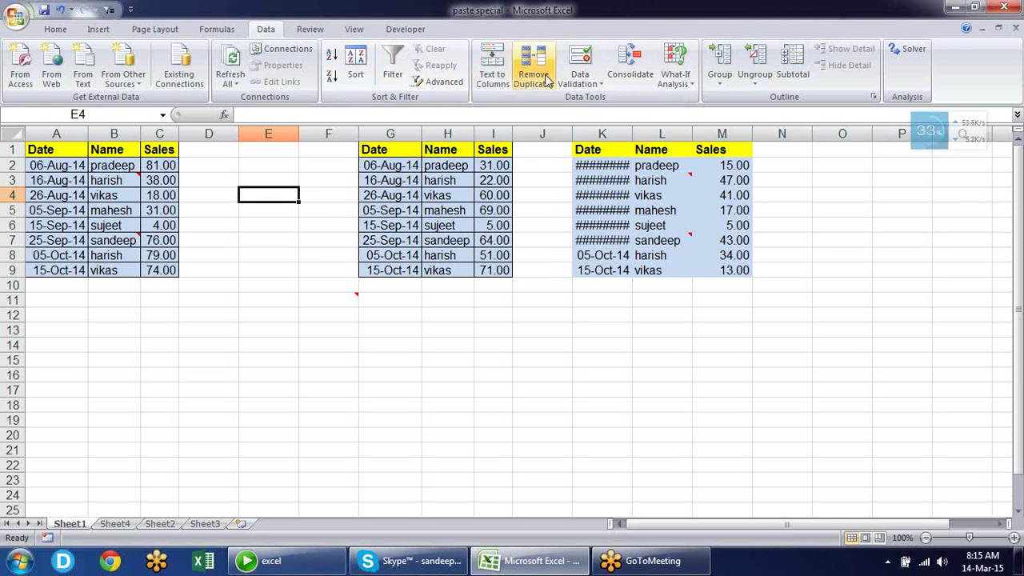
left_click(593, 64)
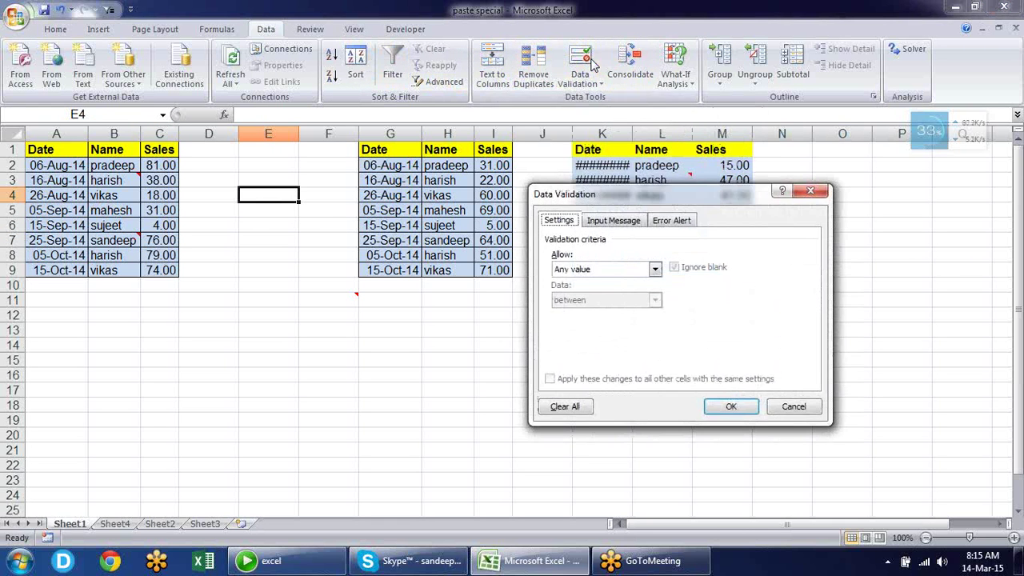
left_click(655, 270)
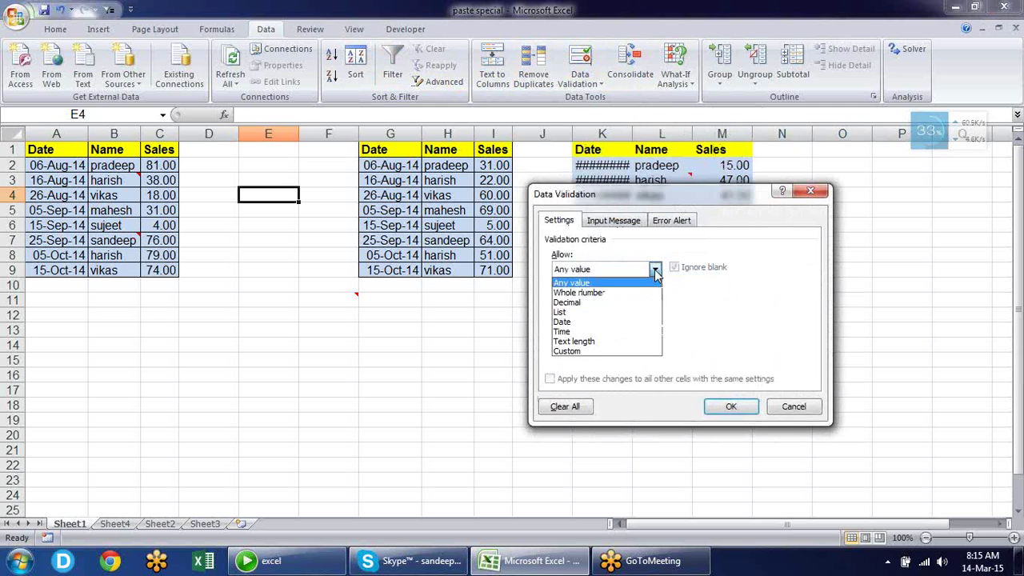
left_click(620, 315)
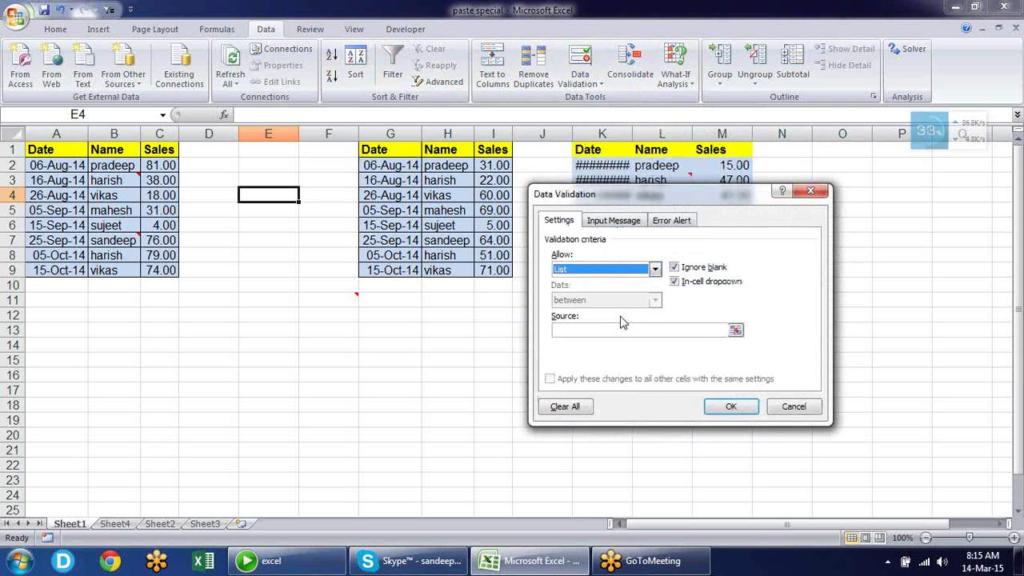
left_click(683, 330)
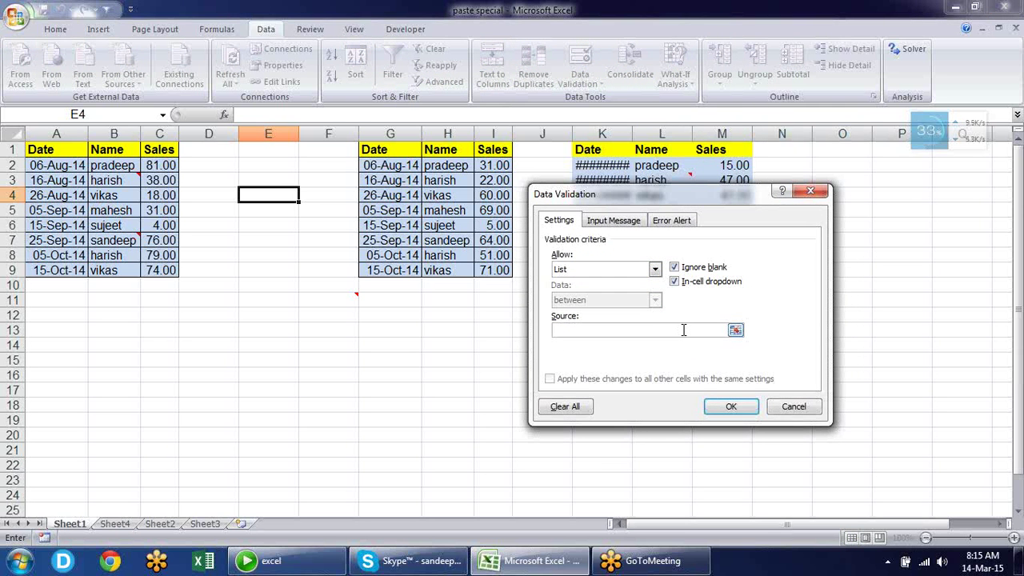
type("1,2,3,4,5")
left_click(722, 404)
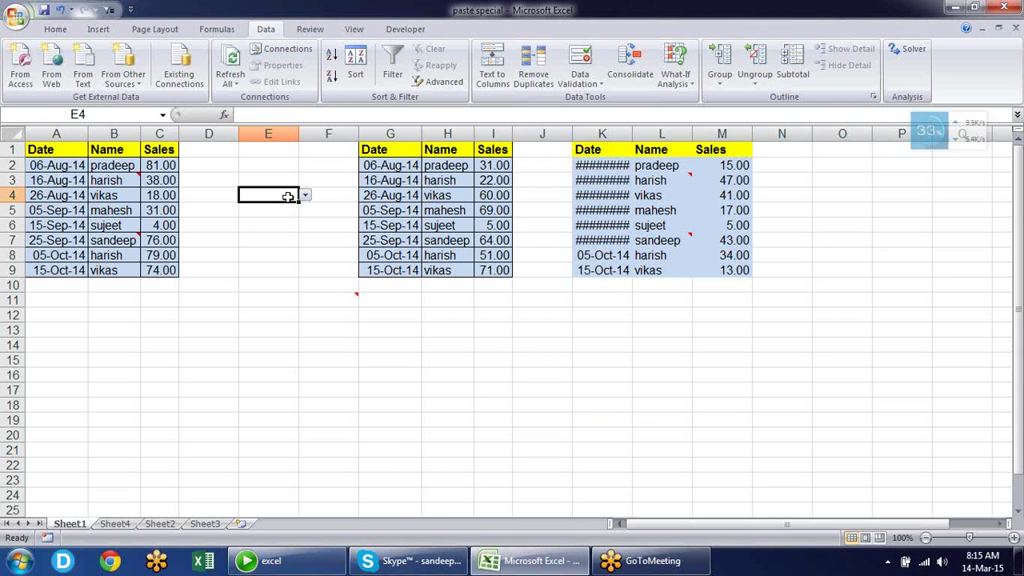
Pick 2 from E4's dropdown and copy the cell
left_click(304, 196)
left_click(272, 221)
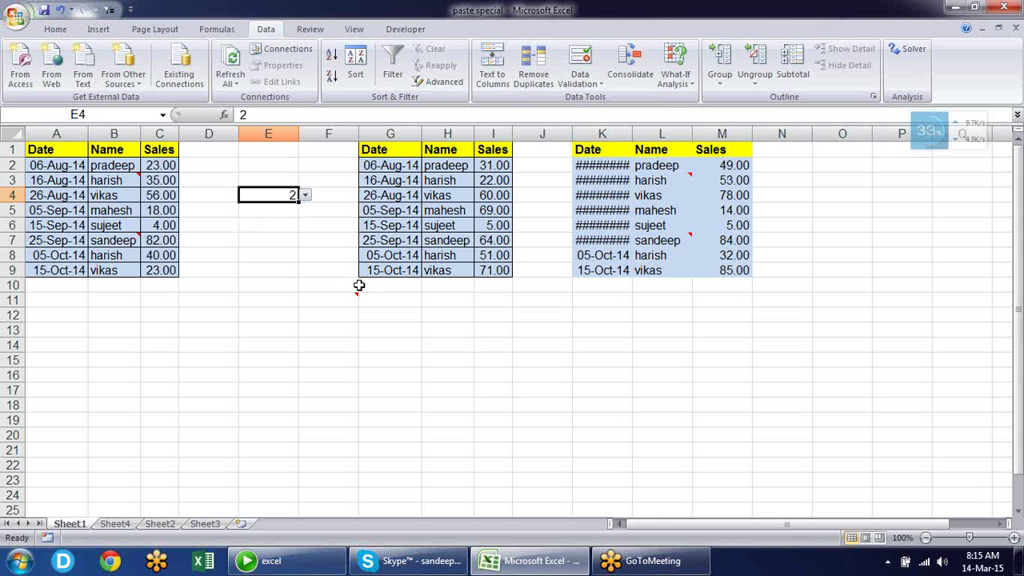
key("ctrl+c")
Paste only E4's validation rule into G11:G16
left_click_drag(389, 300, 389, 375)
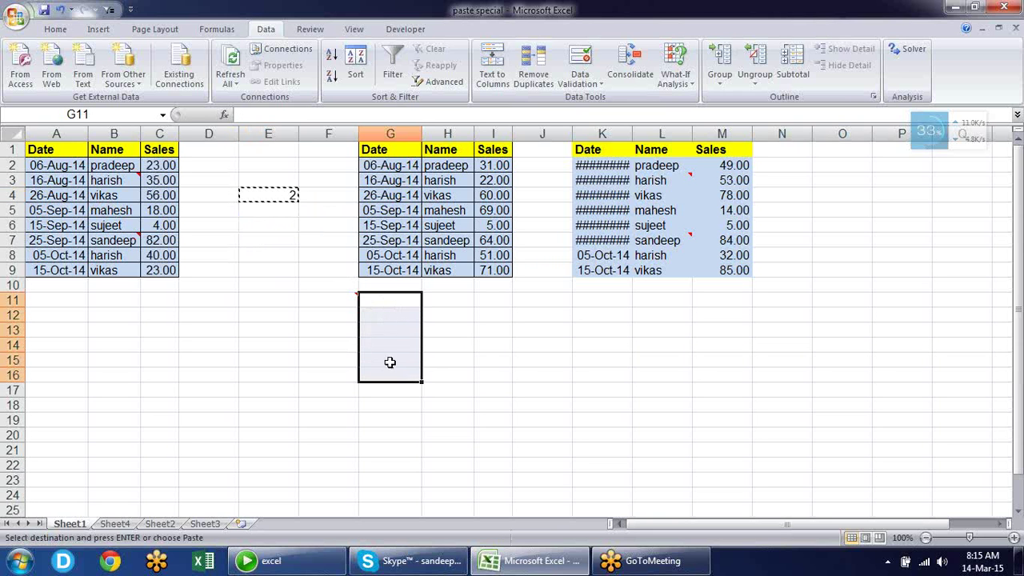
right_click(400, 325)
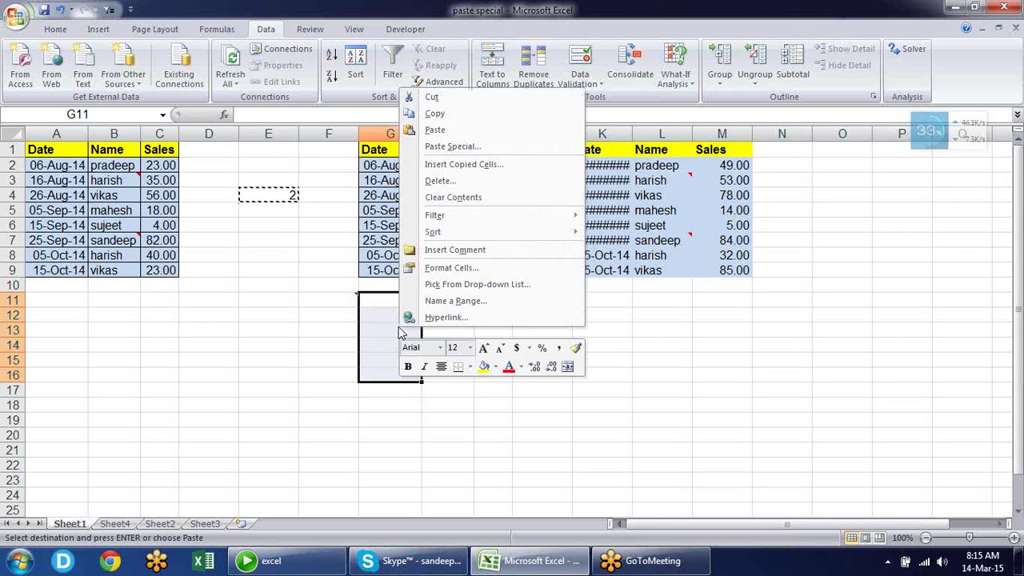
left_click(450, 146)
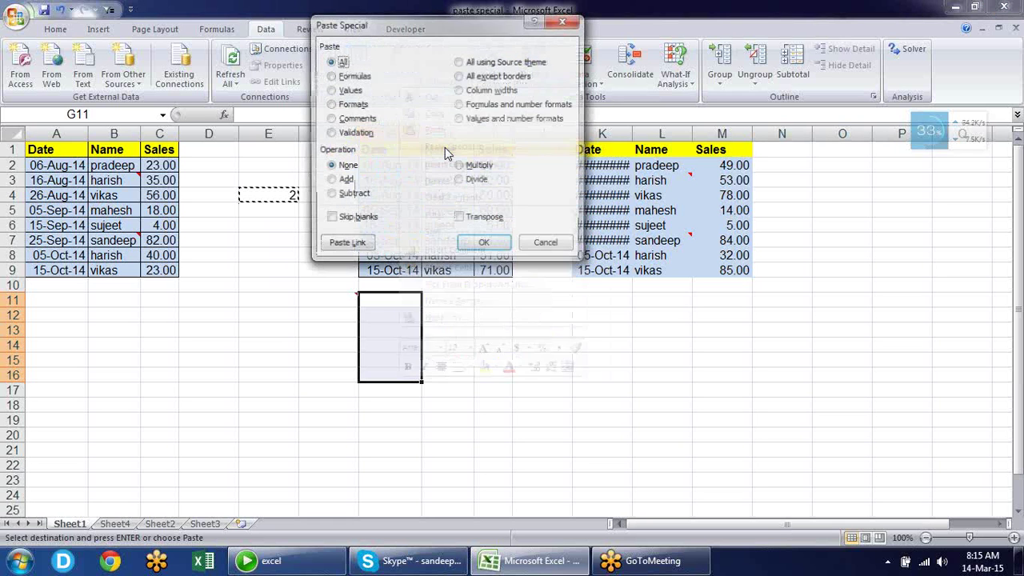
left_click(352, 133)
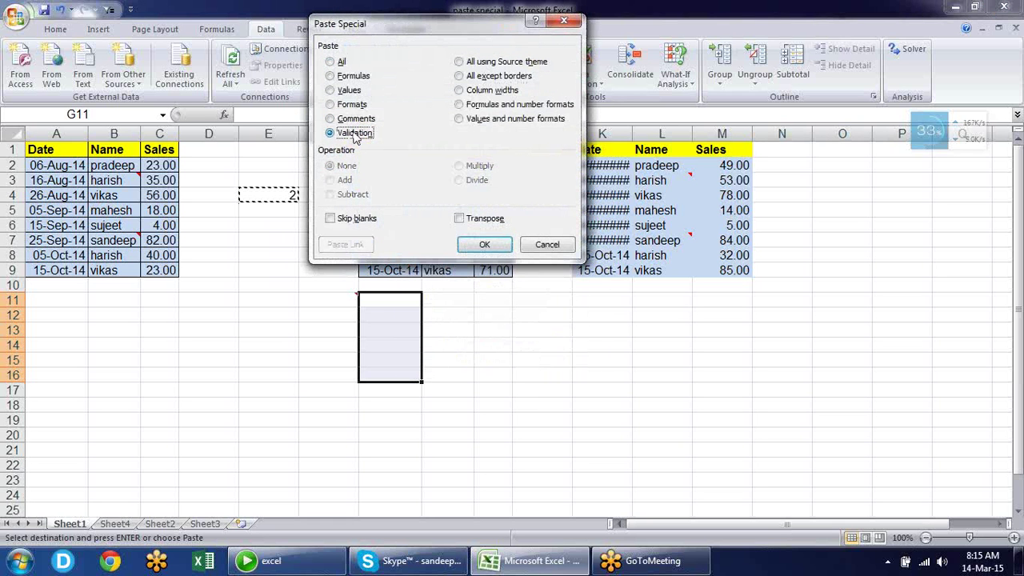
left_click(484, 246)
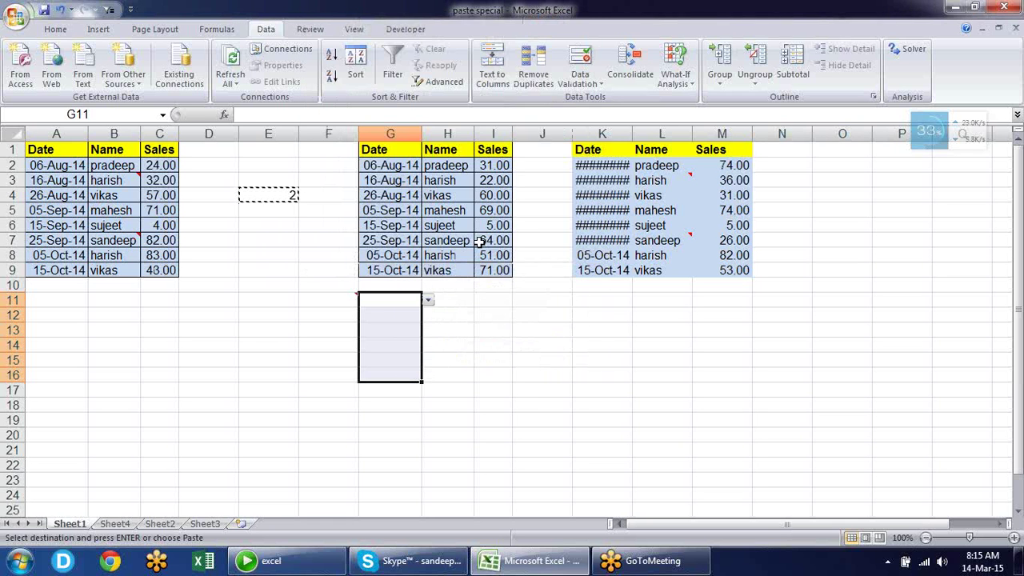
Test the new dropdowns by picking 2 in G13, 4 in G12 and 3 in G11, shown as numbers
left_click(397, 314)
left_click(398, 330)
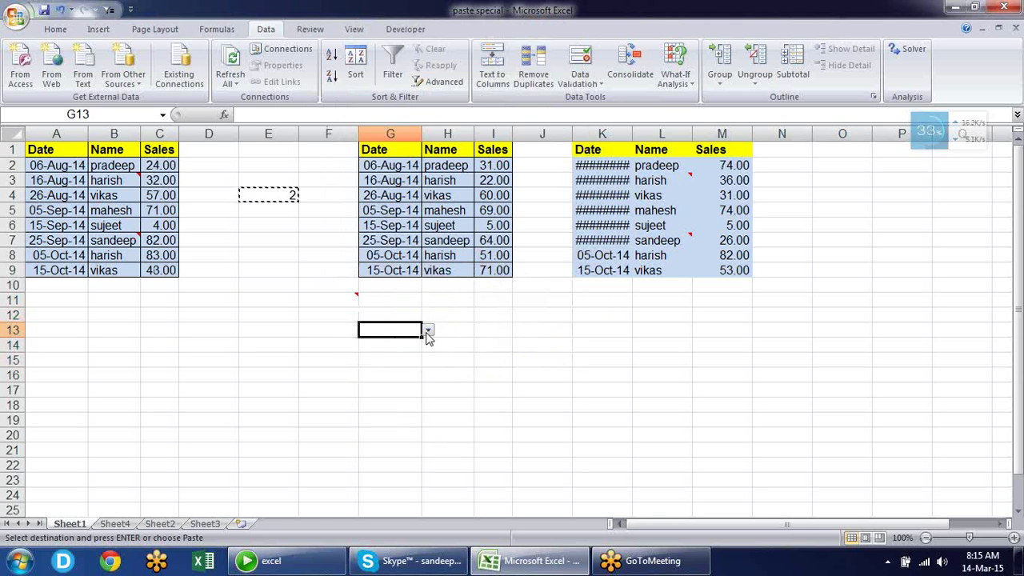
left_click(427, 332)
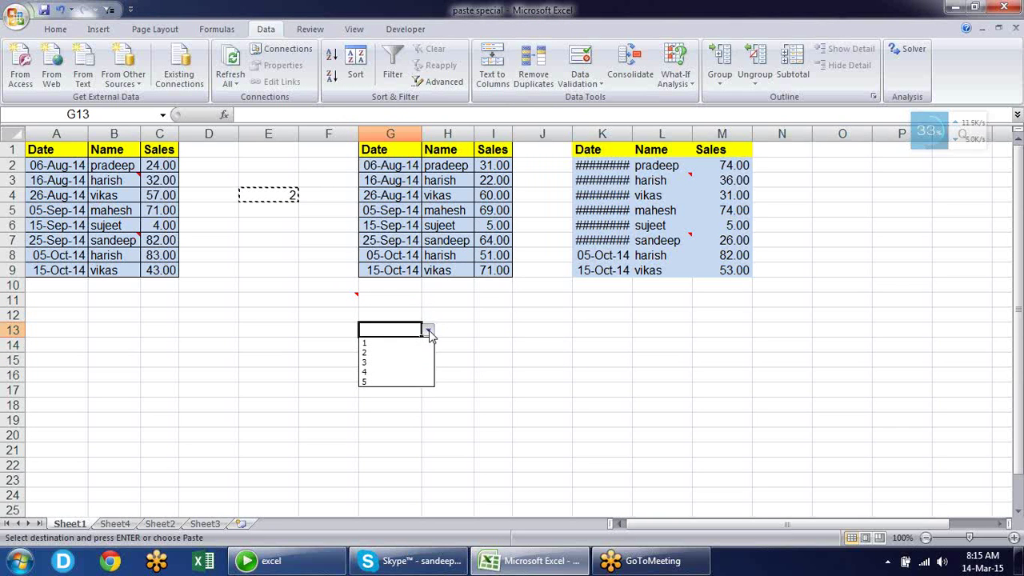
left_click(406, 356)
left_click(408, 313)
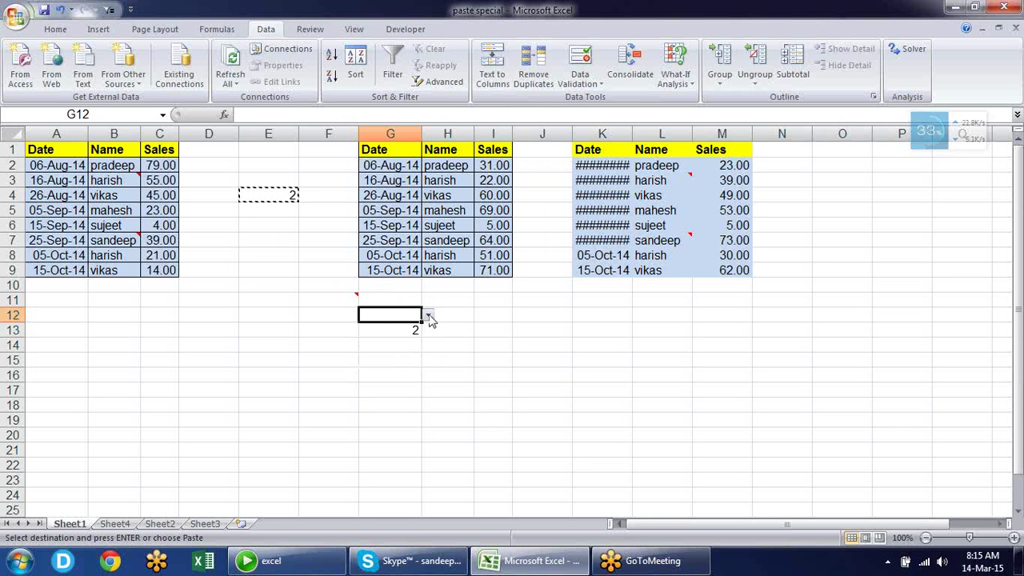
left_click(428, 315)
left_click(412, 356)
left_click(418, 300)
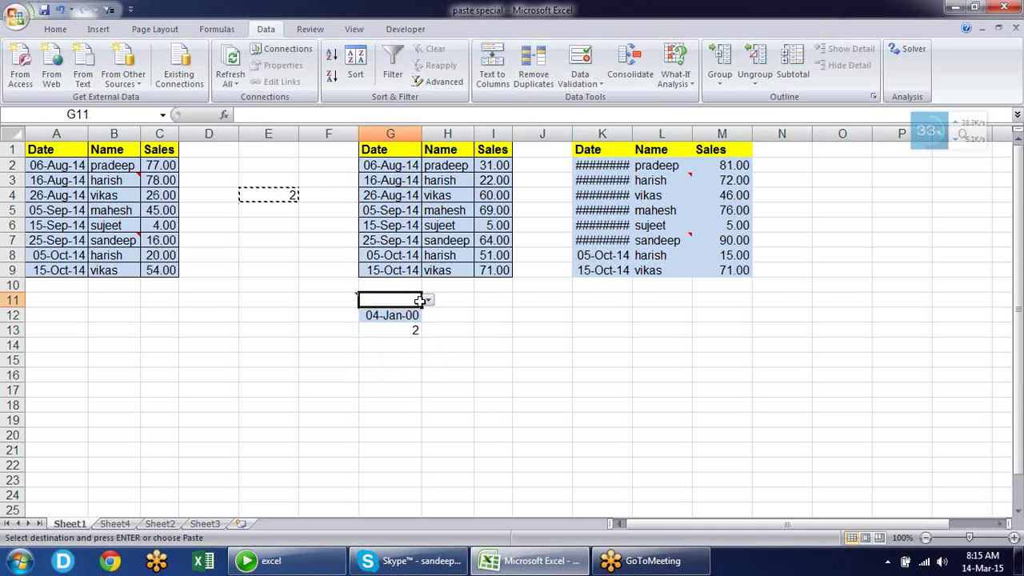
left_click(429, 301)
left_click(409, 331)
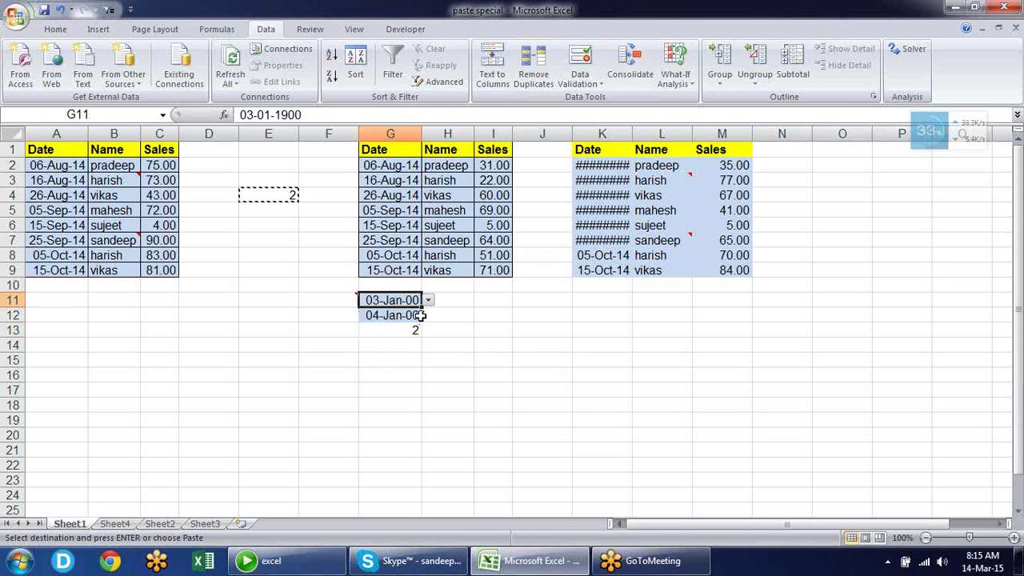
left_click_drag(422, 315, 422, 319)
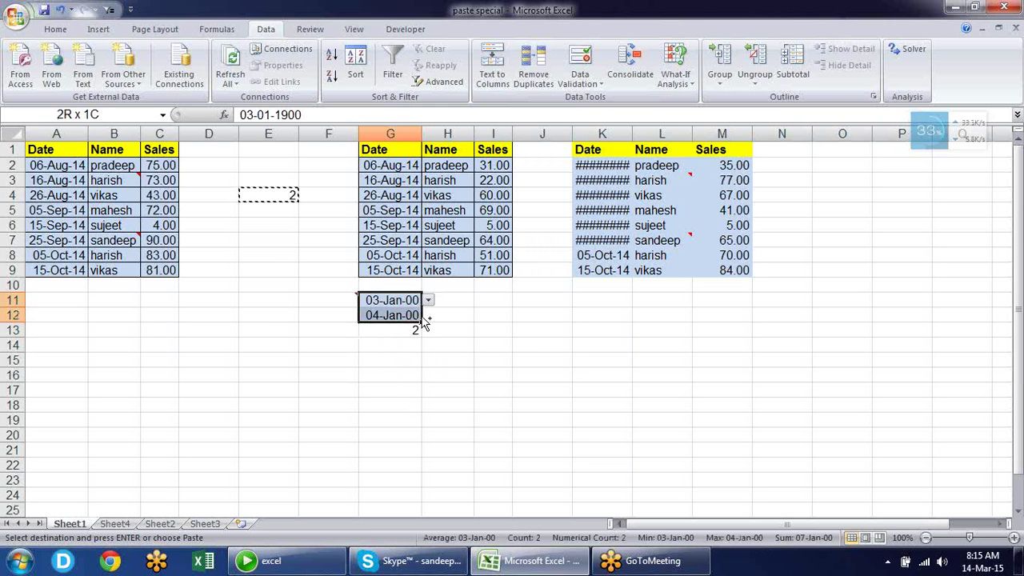
key("ctrl+shift+asciitilde")
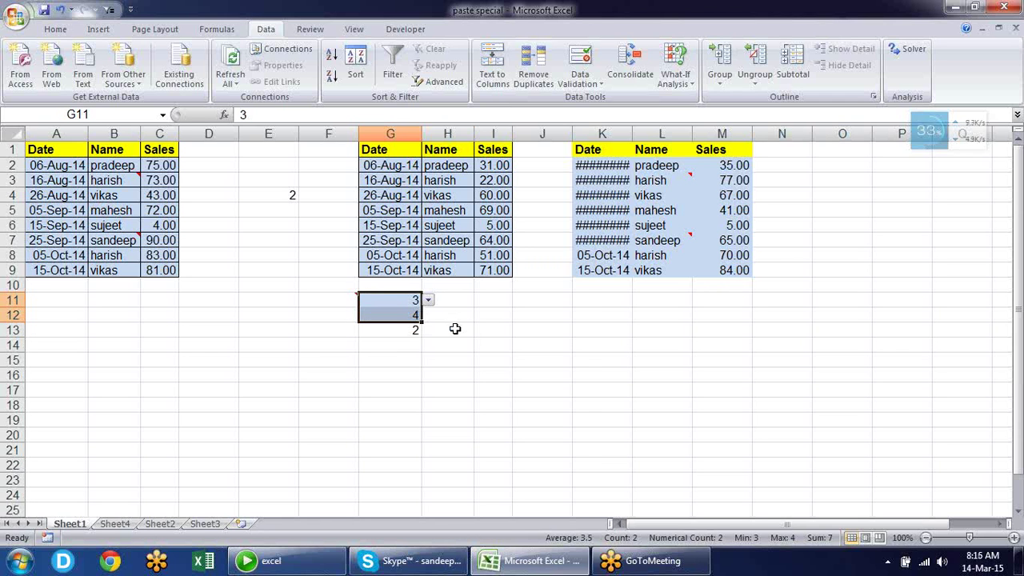
left_click(454, 328)
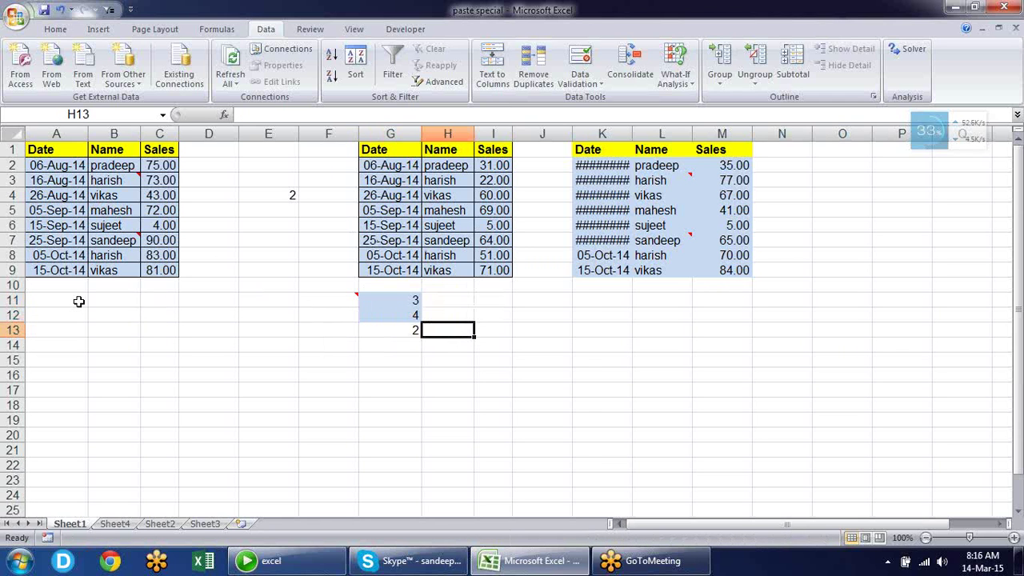
Delete rows 11 to 15 to remove the test cells
left_click_drag(15, 296, 12, 359)
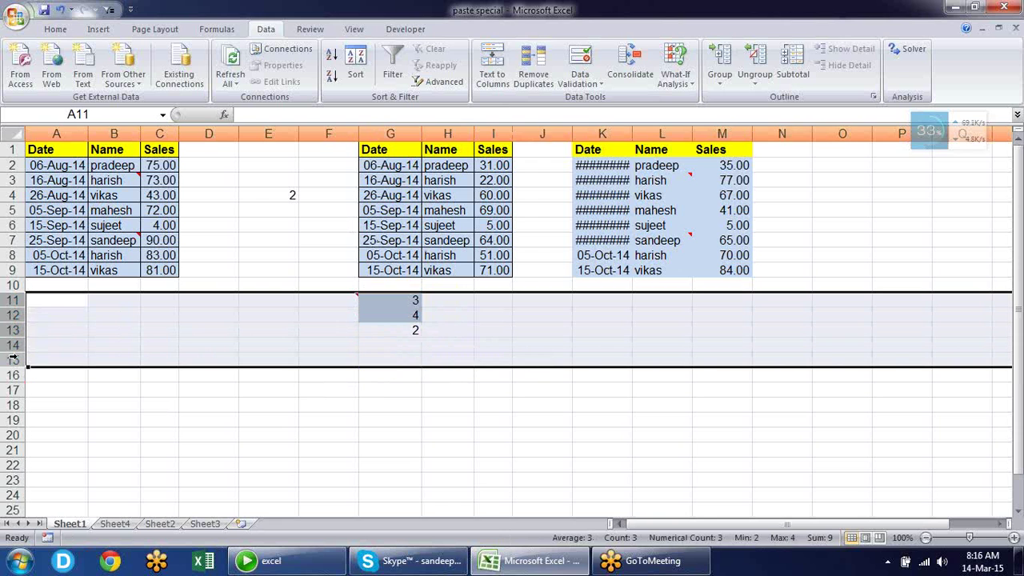
key("alt+e")
key("d")
left_click(220, 436)
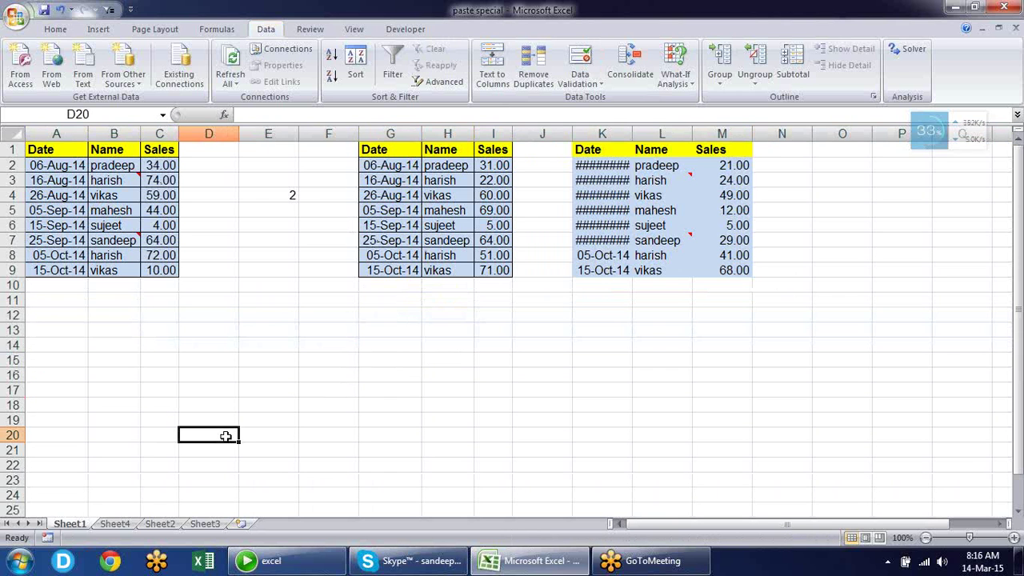
Switch to Sheet4 and look over the Sales and helper values in columns B and C
left_click(114, 523)
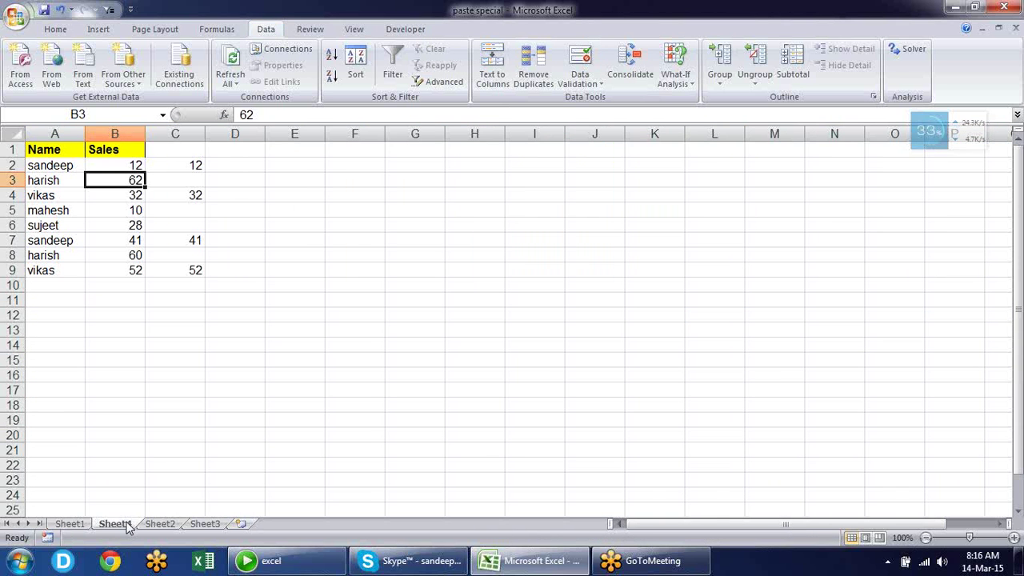
left_click(136, 164)
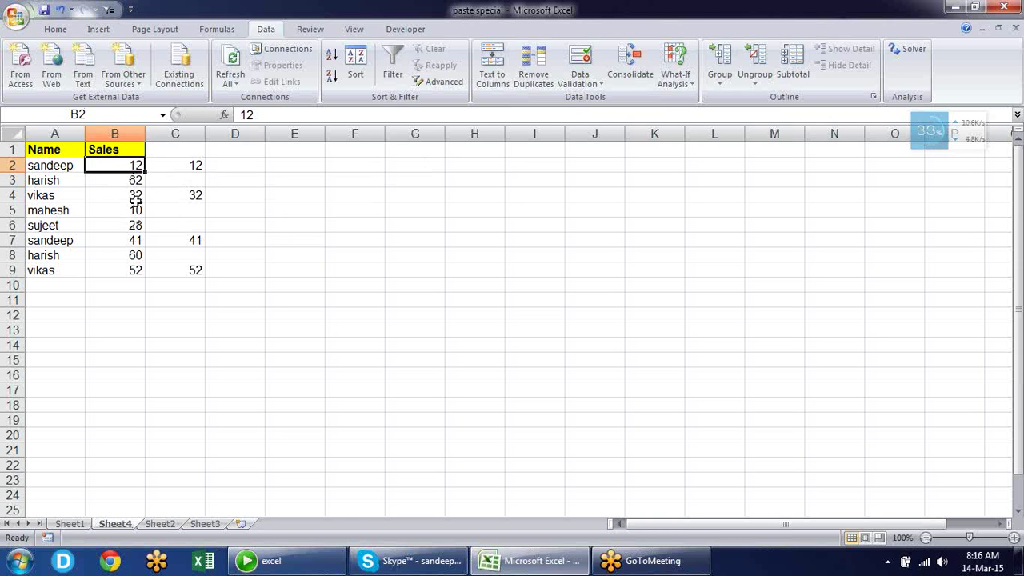
left_click(64, 166)
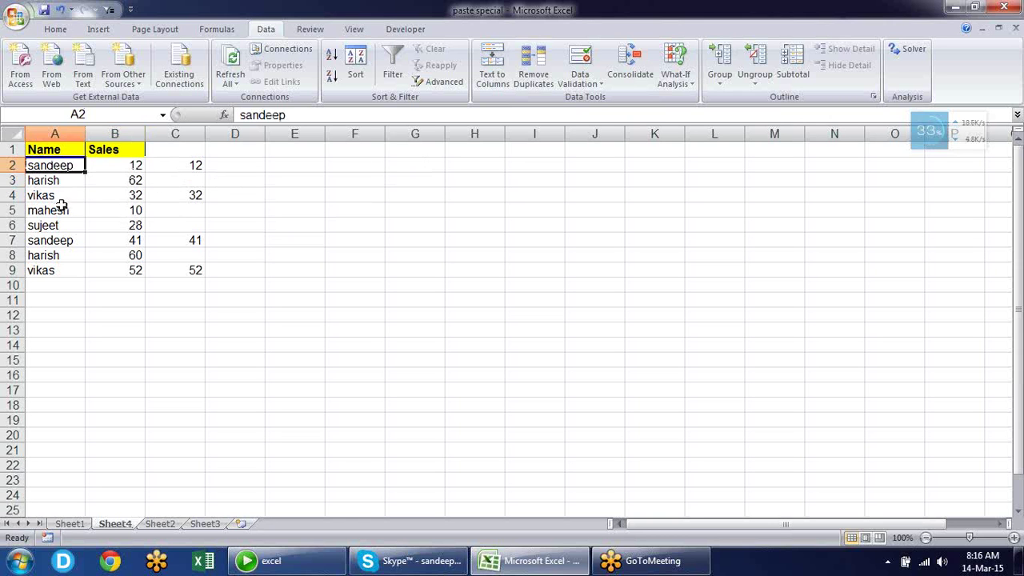
left_click(61, 210)
left_click(114, 210)
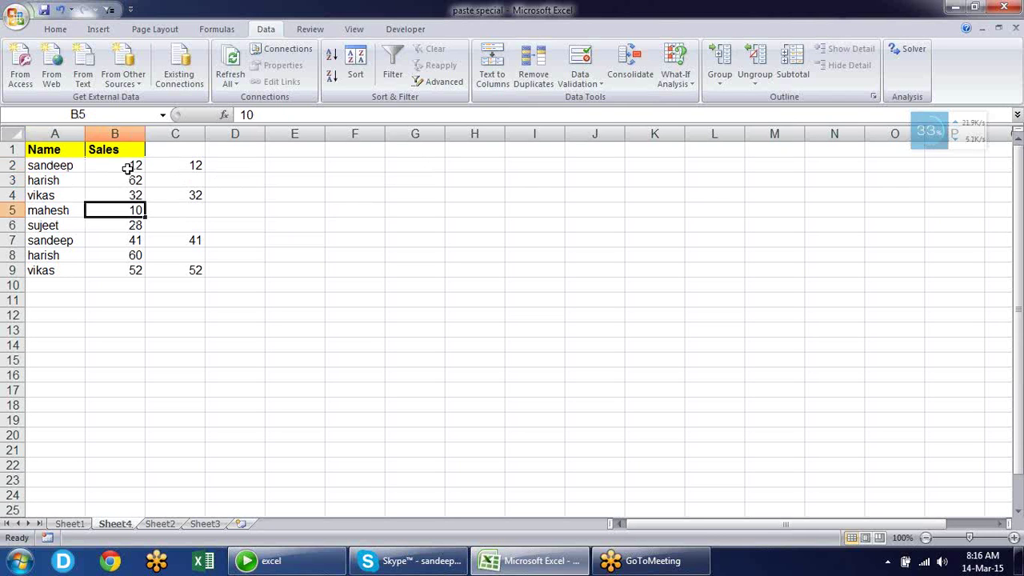
left_click(129, 169)
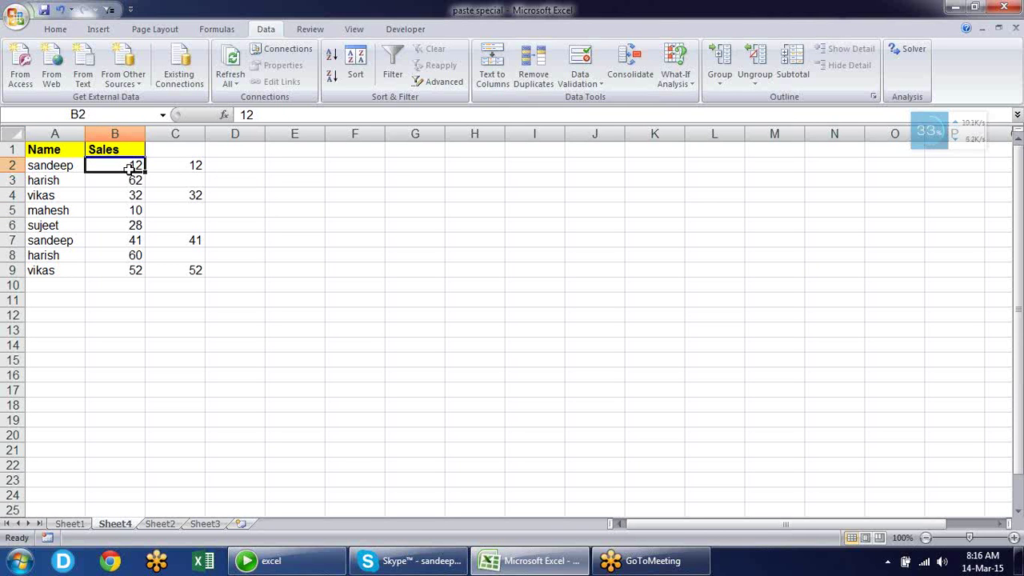
key("Right")
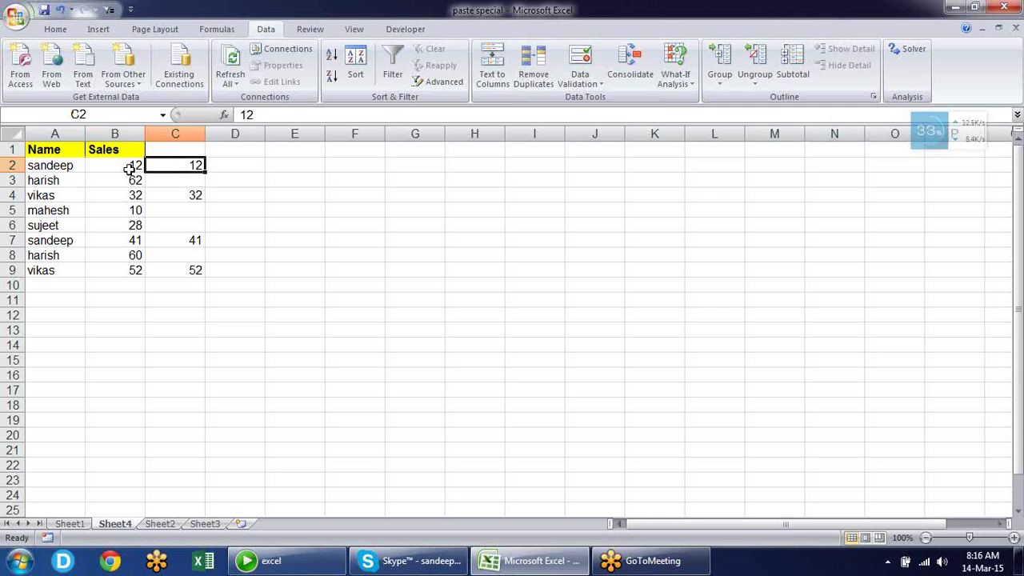
key("Down")
key("Down")
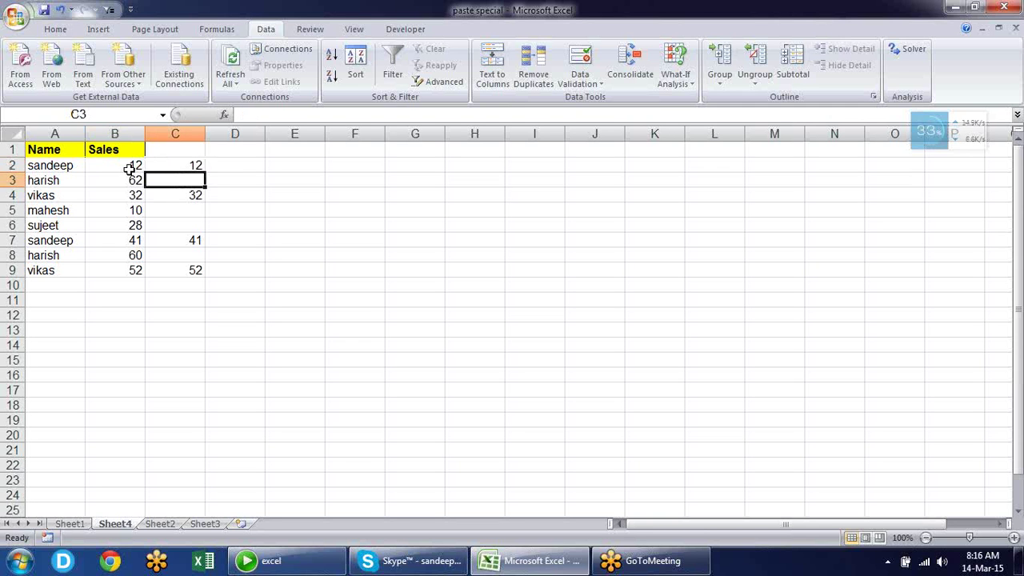
key("Up")
key("Up")
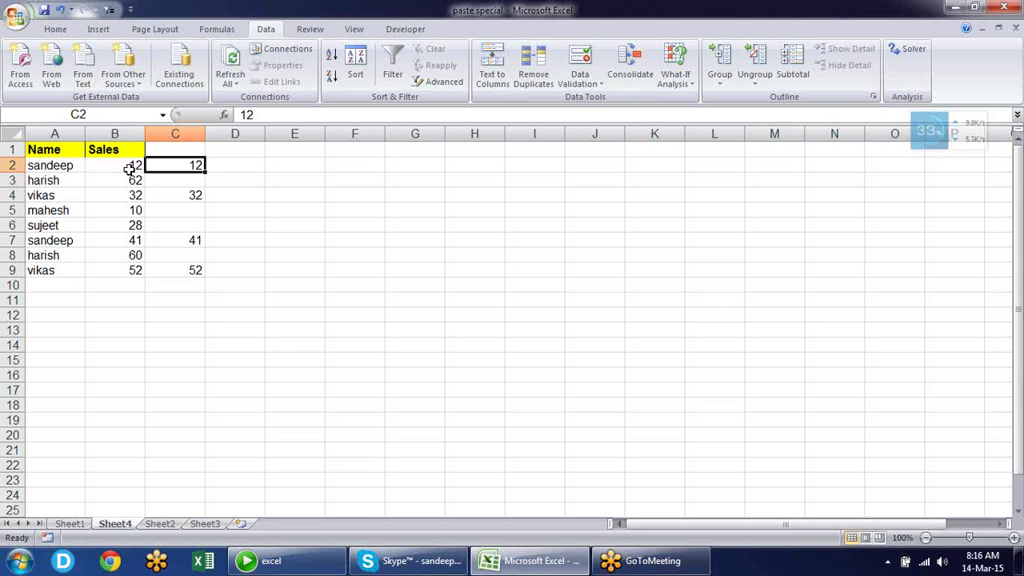
key("Left")
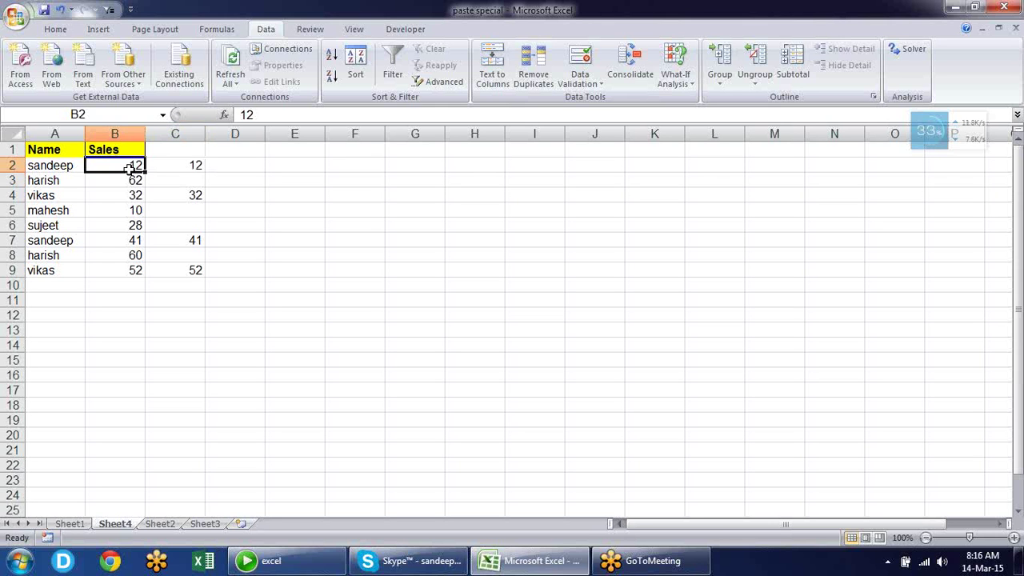
key("Right")
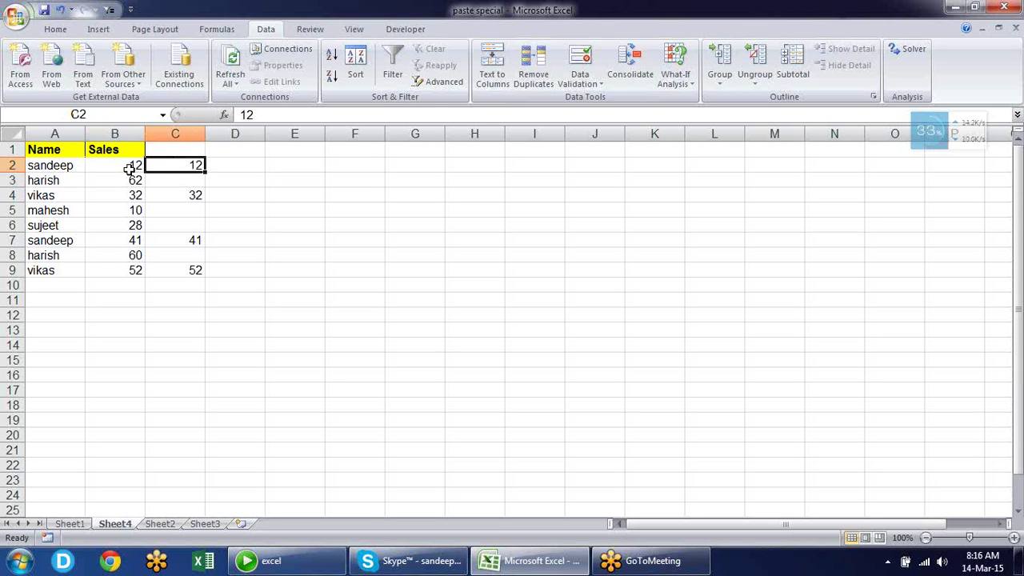
key("Down")
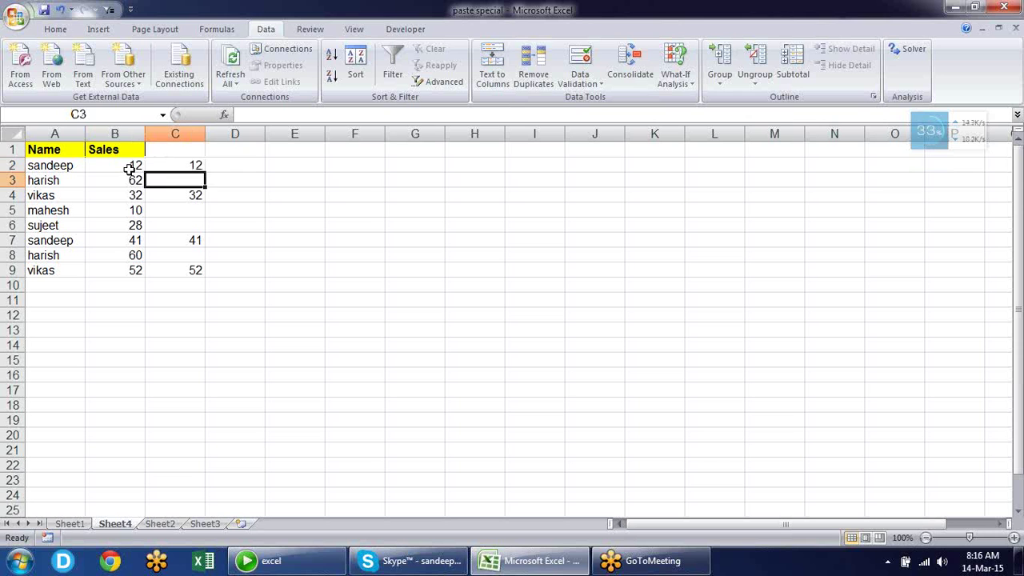
key("Up")
key("Up")
key("Down")
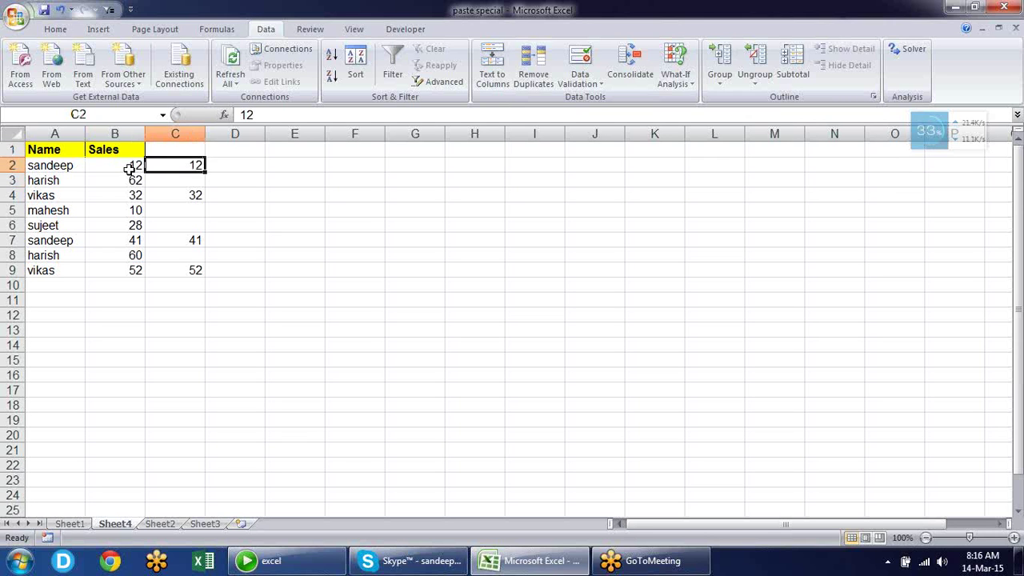
key("Down")
key("Down")
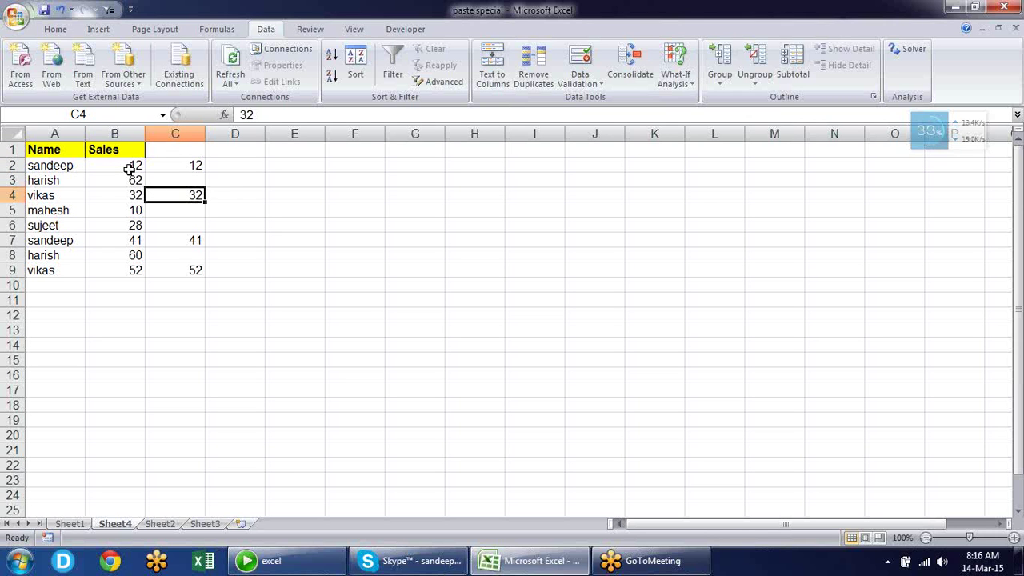
key("Up")
key("Up")
Enter 20 in C2, 12 in C4 and 52 in C7
type("20")
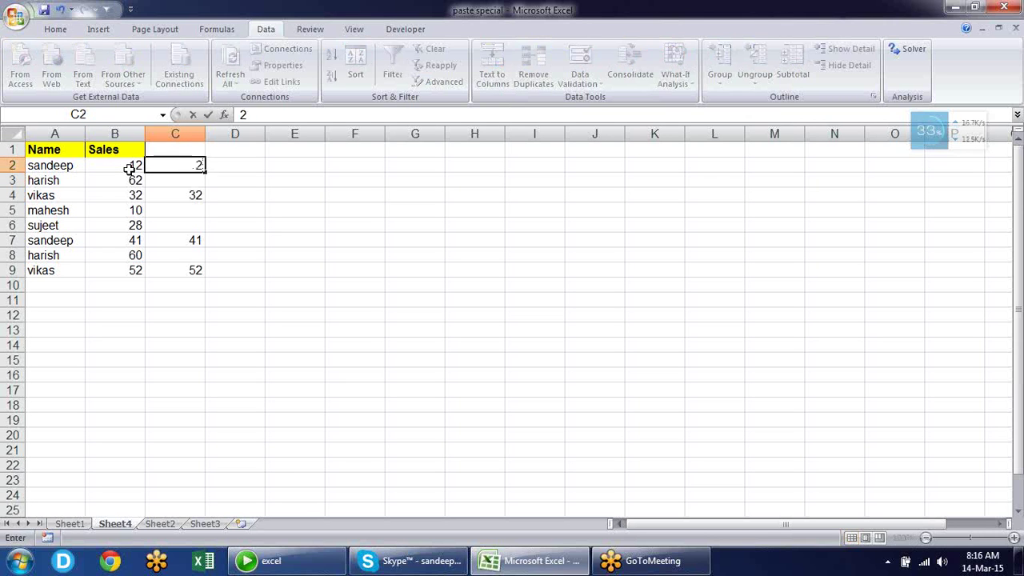
key("Return")
key("Down")
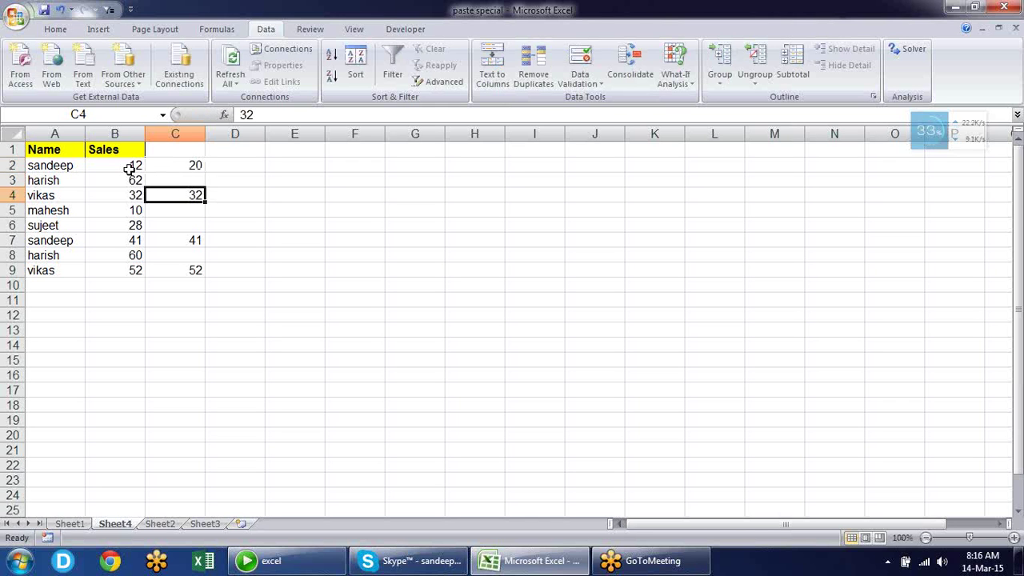
type("12")
key("Return")
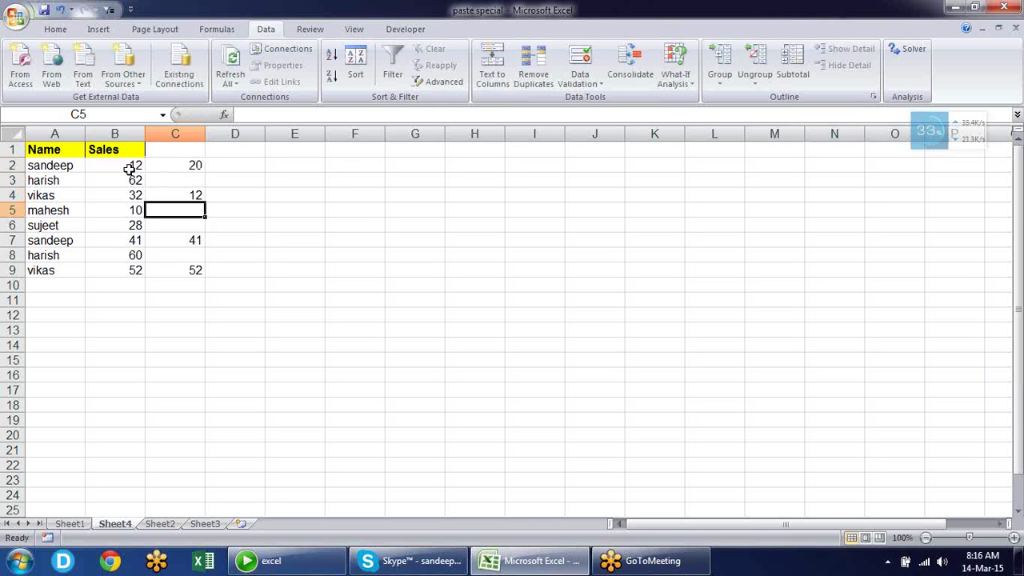
key("Down")
key("Down")
type("52")
key("Return")
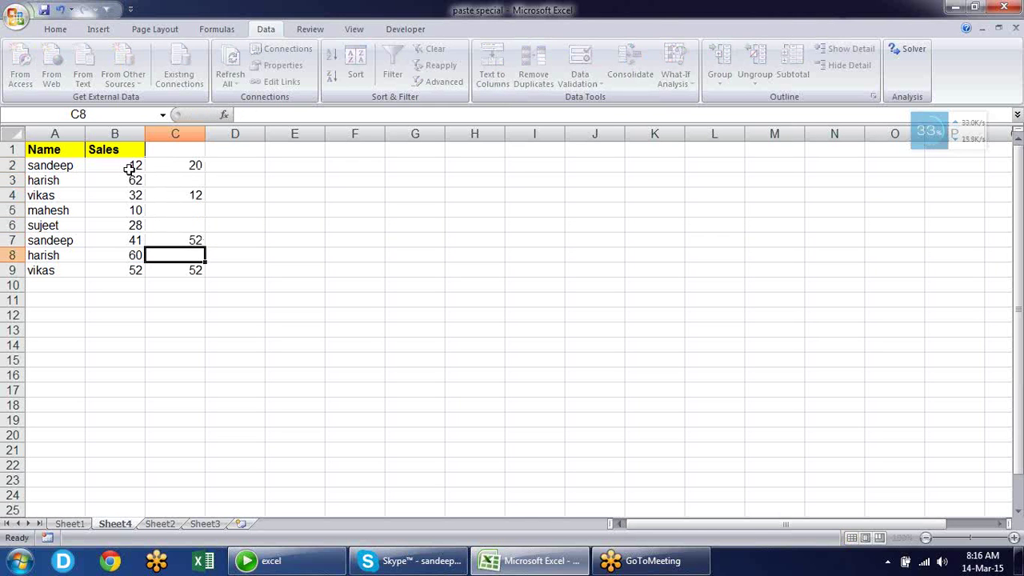
key("Down")
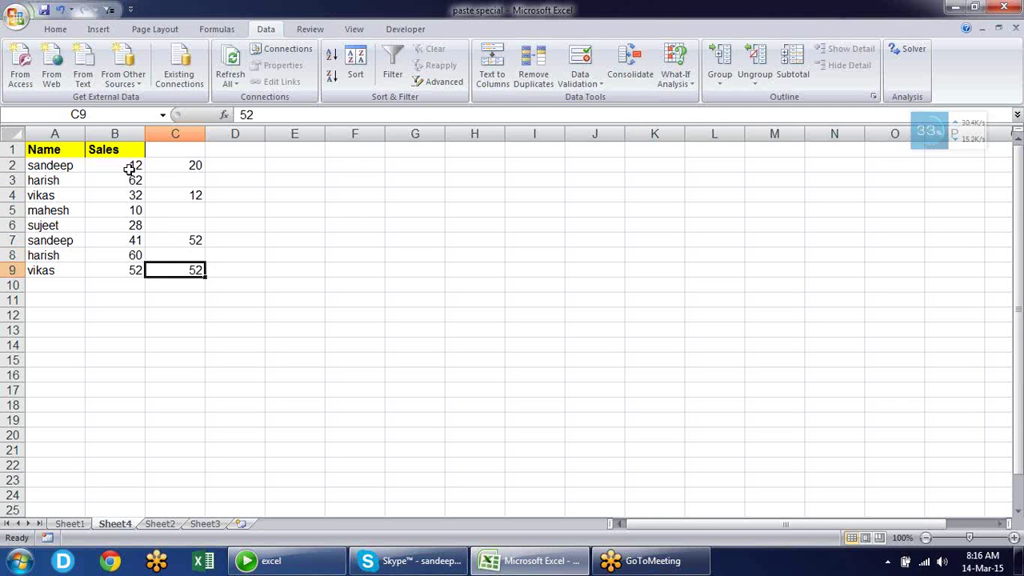
key("Up")
key("Up")
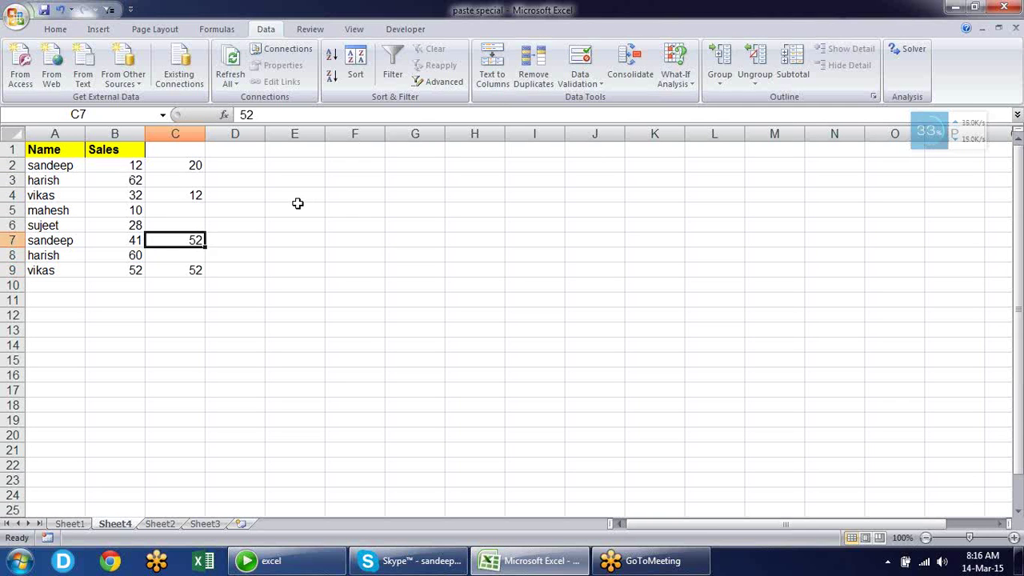
key("Up")
key("Up")
key("Up")
key("Up")
key("Up")
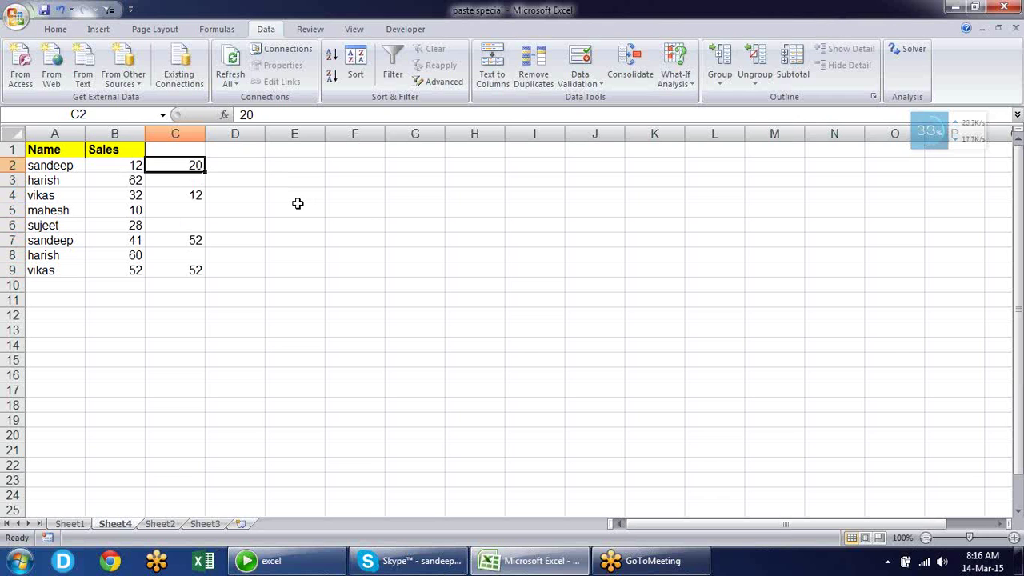
key("Right")
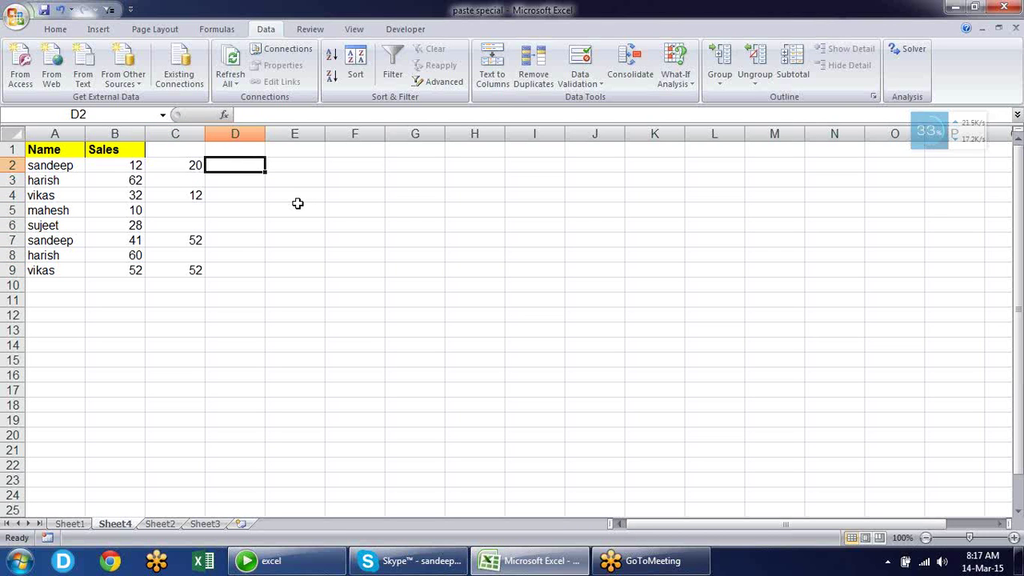
Enter the formula =B2+C2 in D2 and fill it down to D9
type("=")
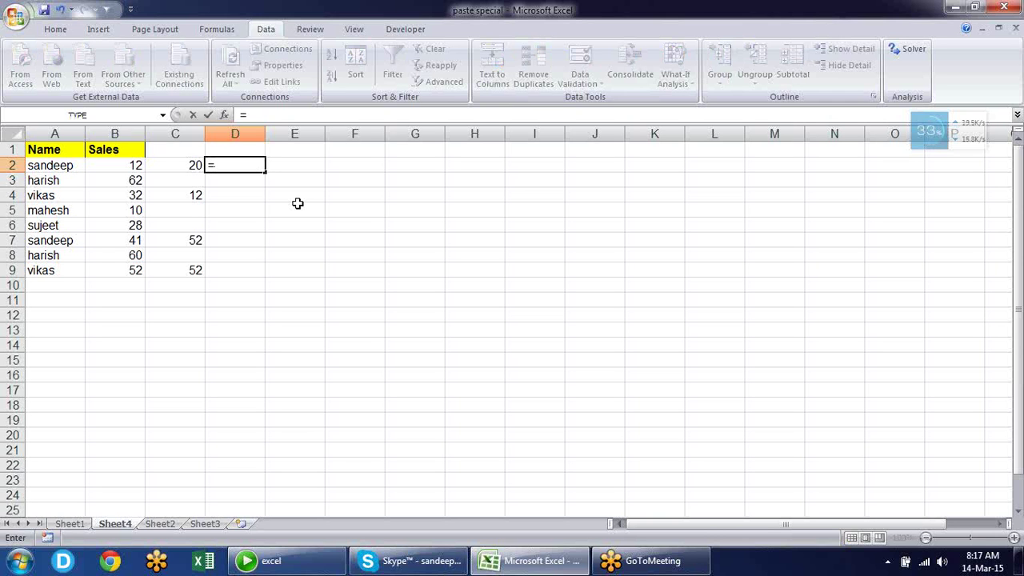
key("Left")
key("Left")
type("+")
key("Left")
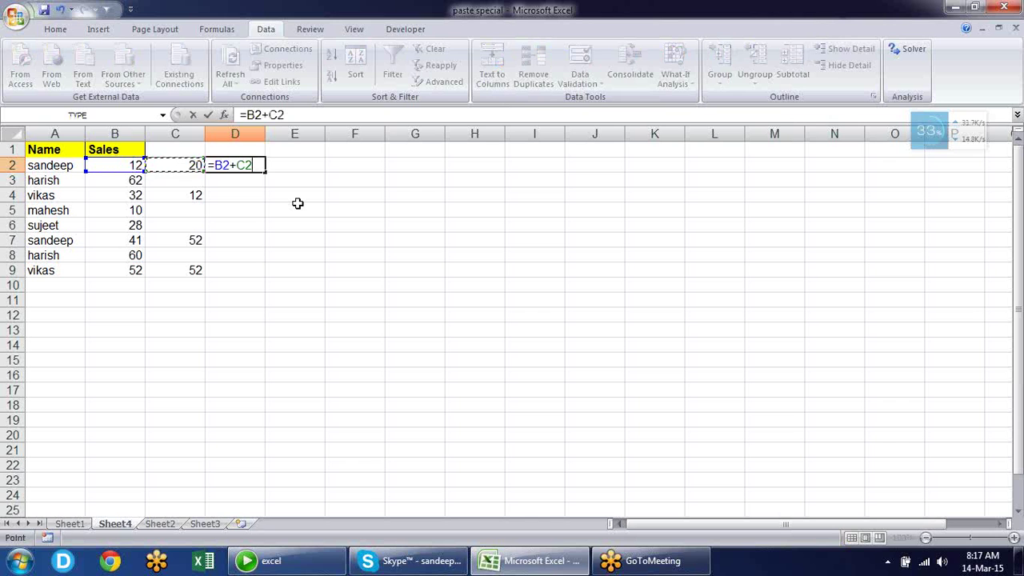
key("Return")
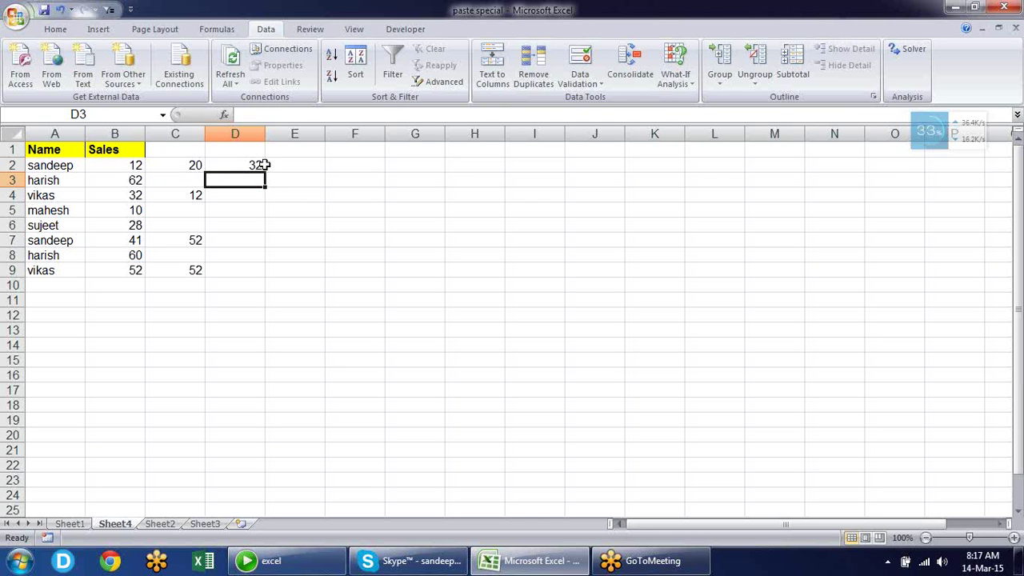
left_click(259, 168)
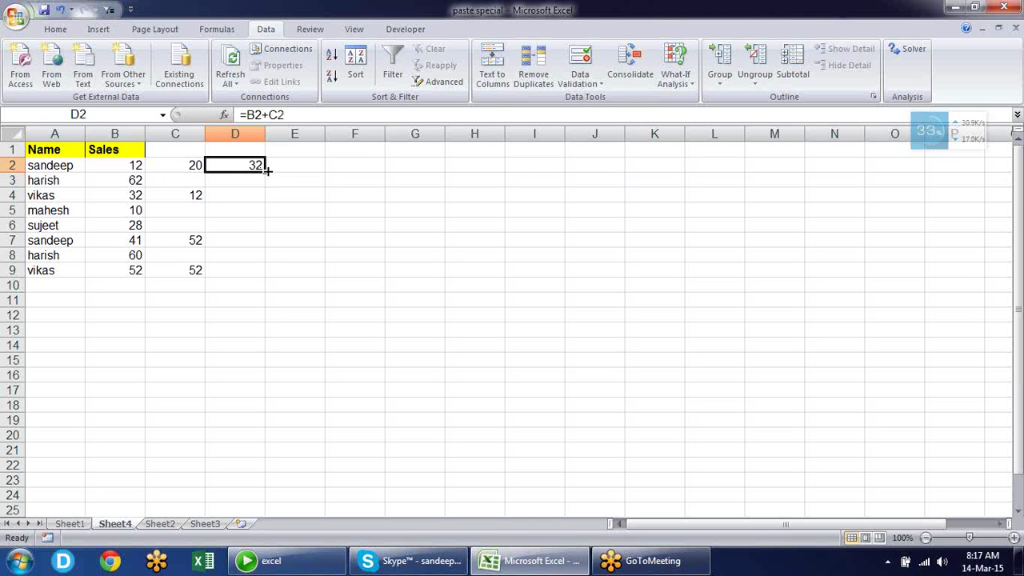
left_click_drag(267, 168, 270, 275)
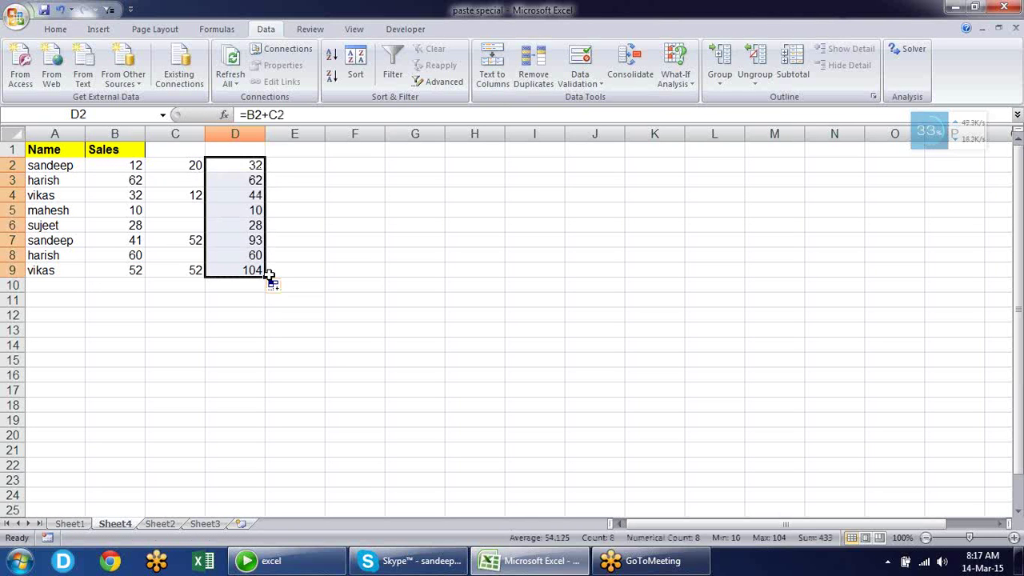
Copy D2:D9 and paste it as values over the Sales column starting at B2
key("ctrl+c")
key("Left")
key("Left")
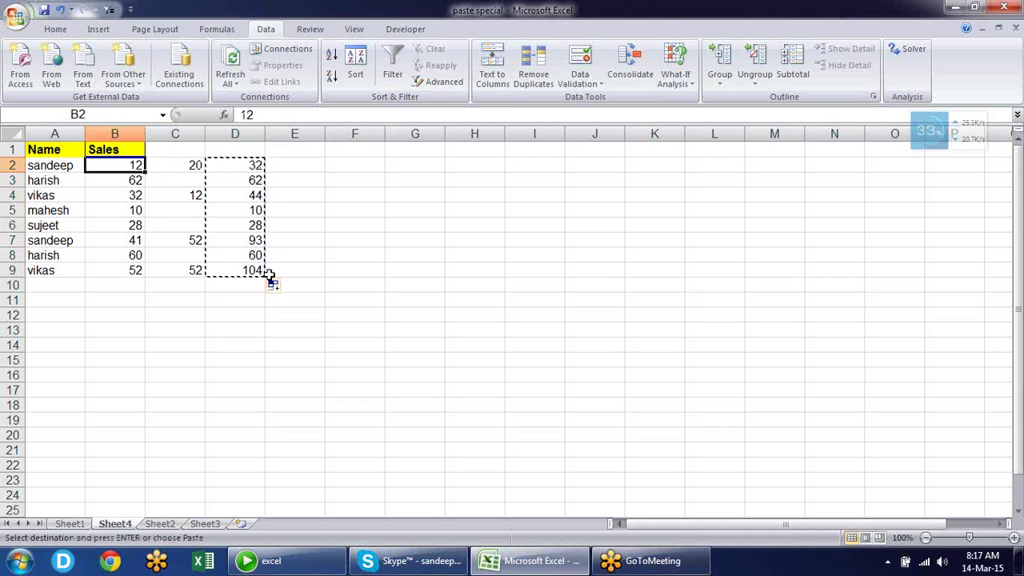
key("ctrl+alt+v")
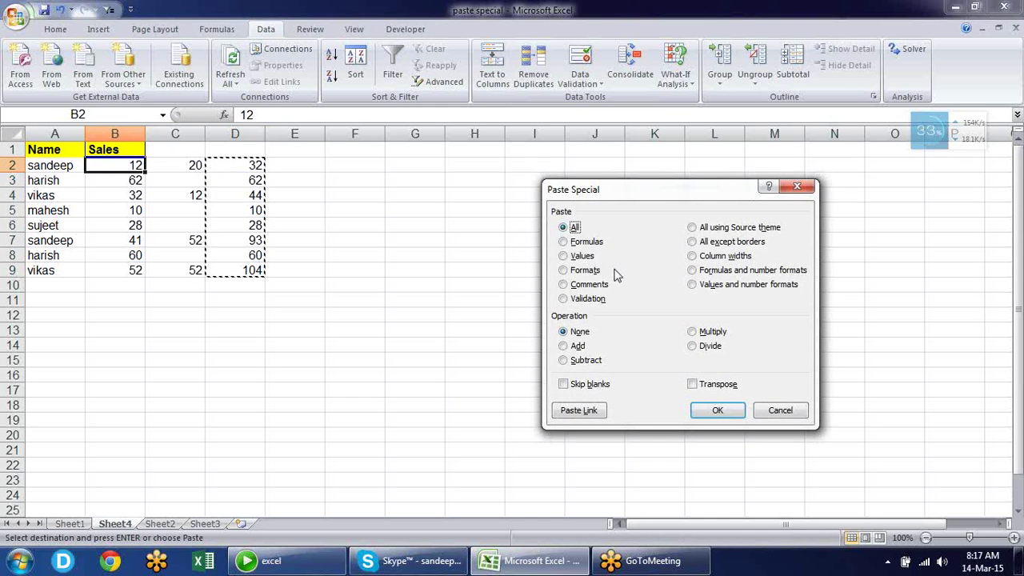
left_click(595, 258)
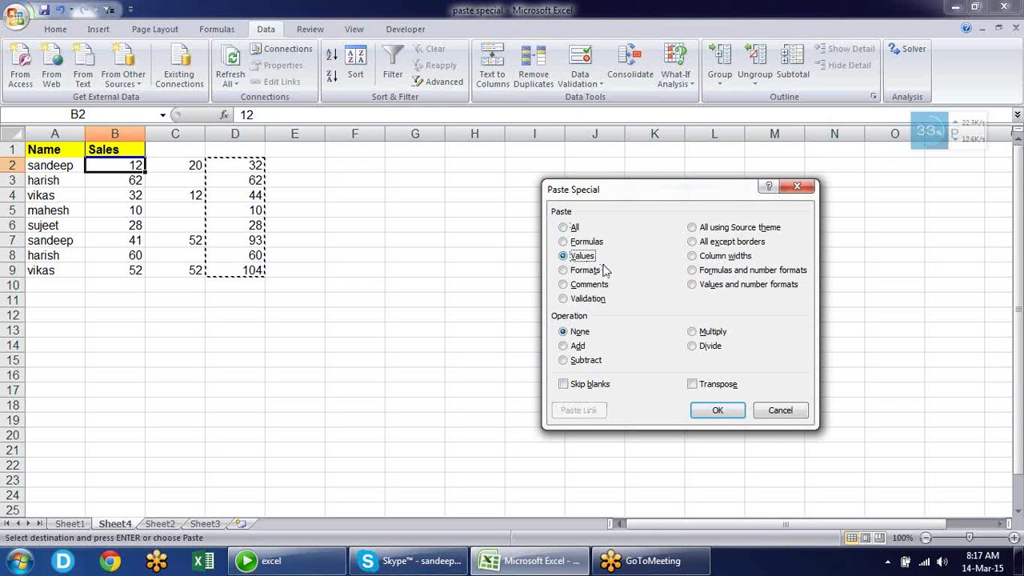
left_click(718, 411)
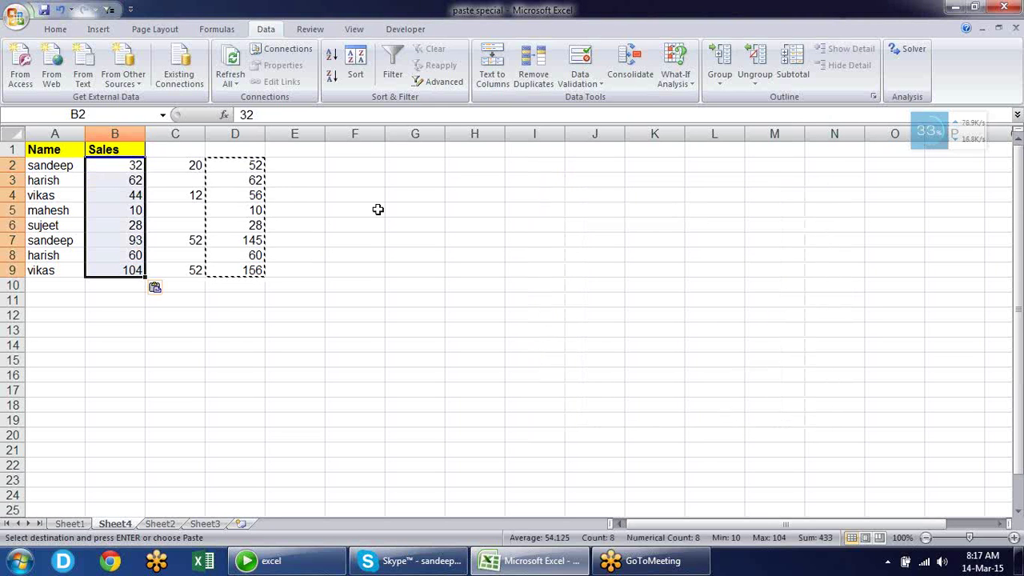
left_click(298, 211)
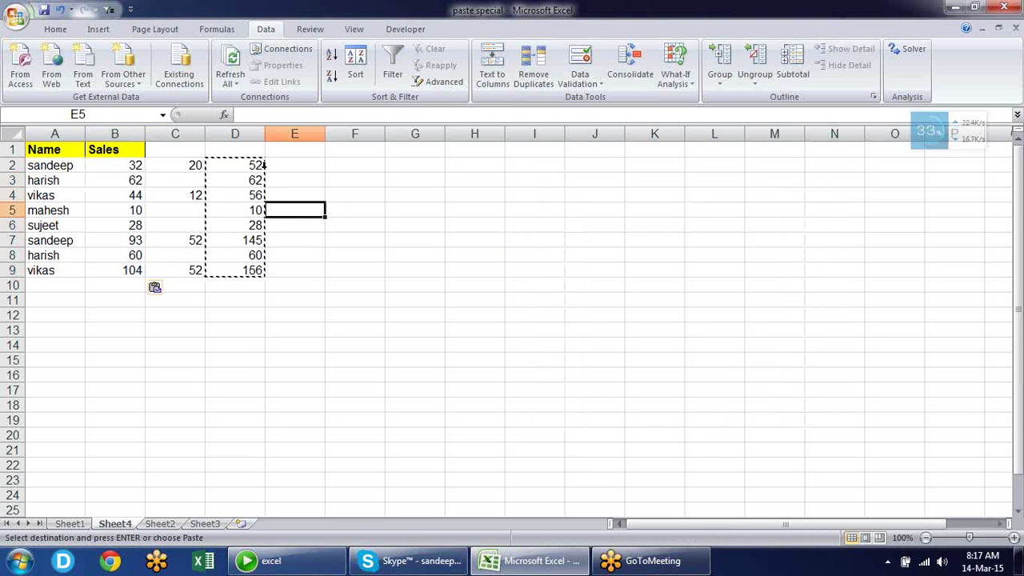
right_click(248, 126)
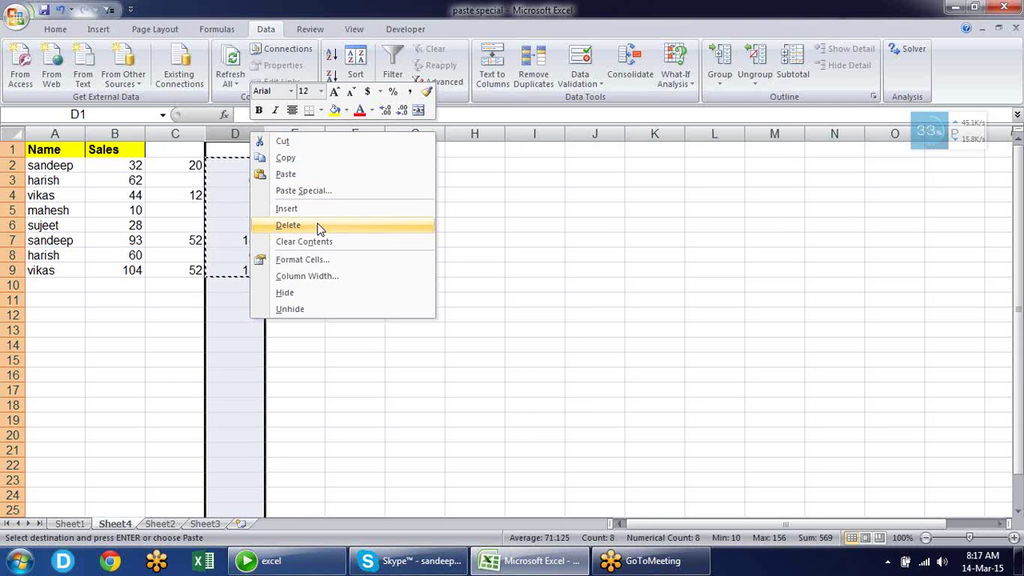
left_click(318, 226)
left_click(233, 167)
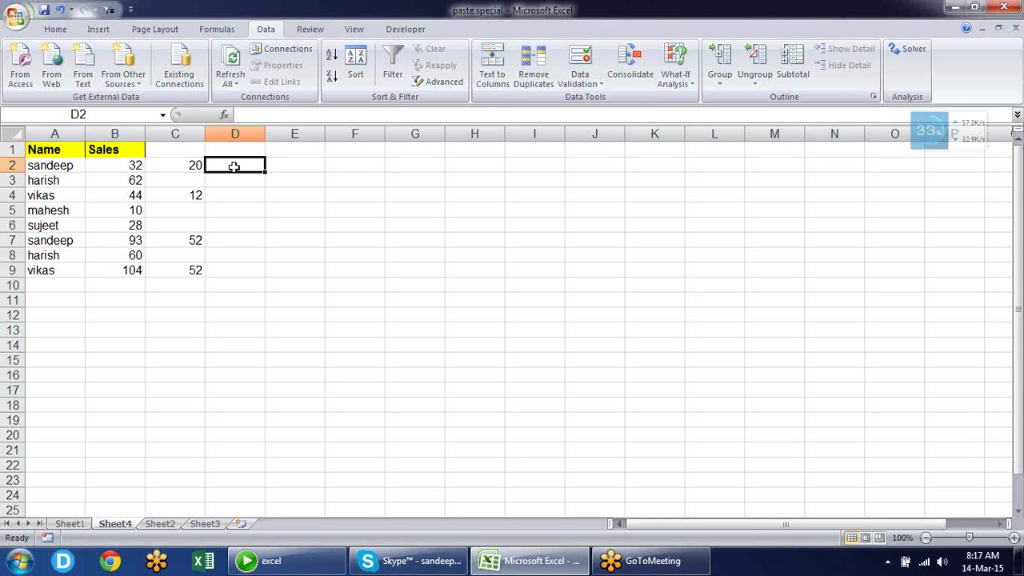
left_click(143, 166)
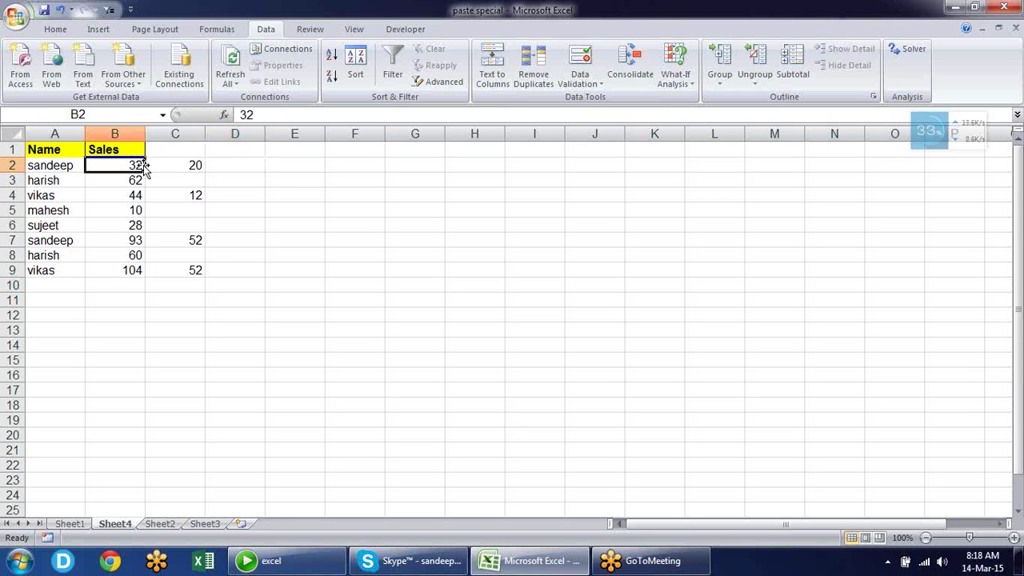
left_click(246, 165)
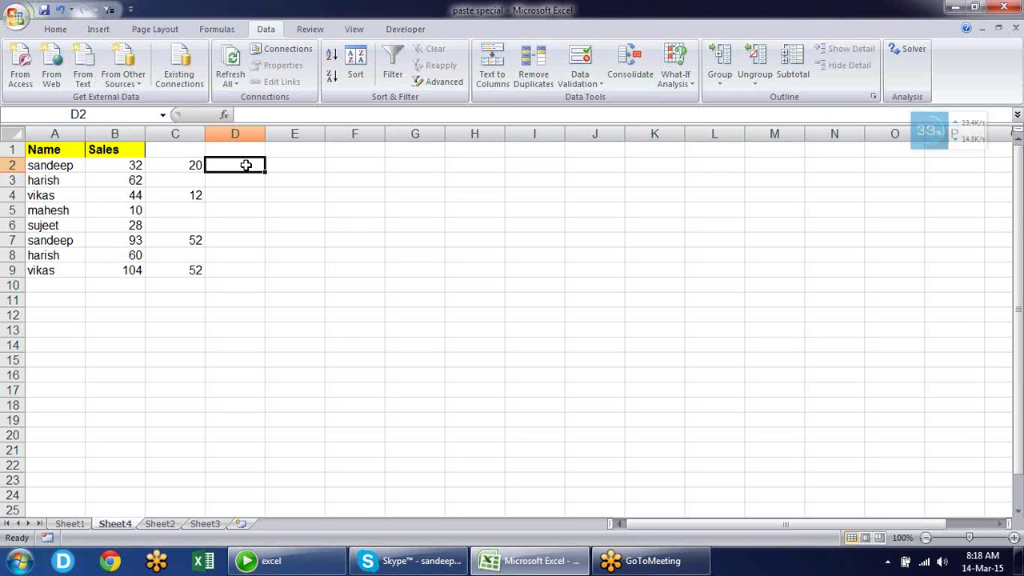
Select and copy the helper values in C2:C9
key("Left")
key("Right")
key("Left")
key("shift+Down")
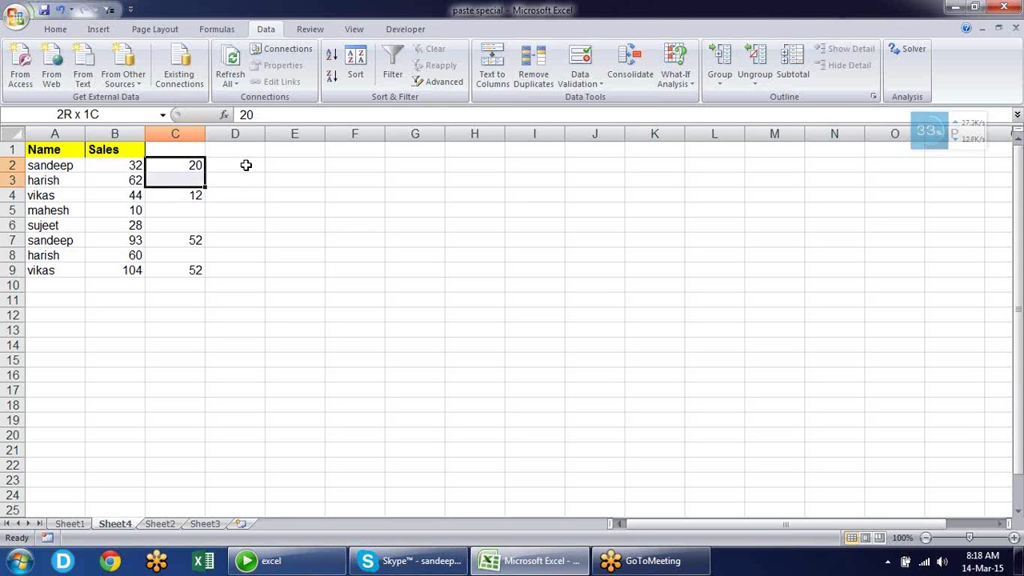
key("shift+Down")
key("shift+Down")
key("shift+Down")
key("shift+Down")
key("shift+Down")
key("shift+Down")
key("ctrl+c")
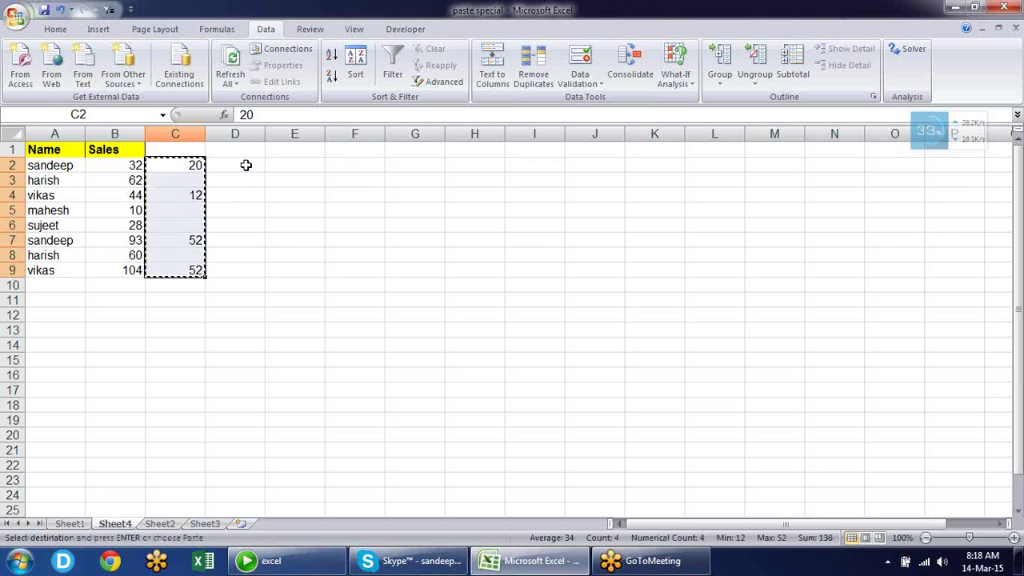
Paste Special onto B2 with the Add operation, then cancel the copy
key("Left")
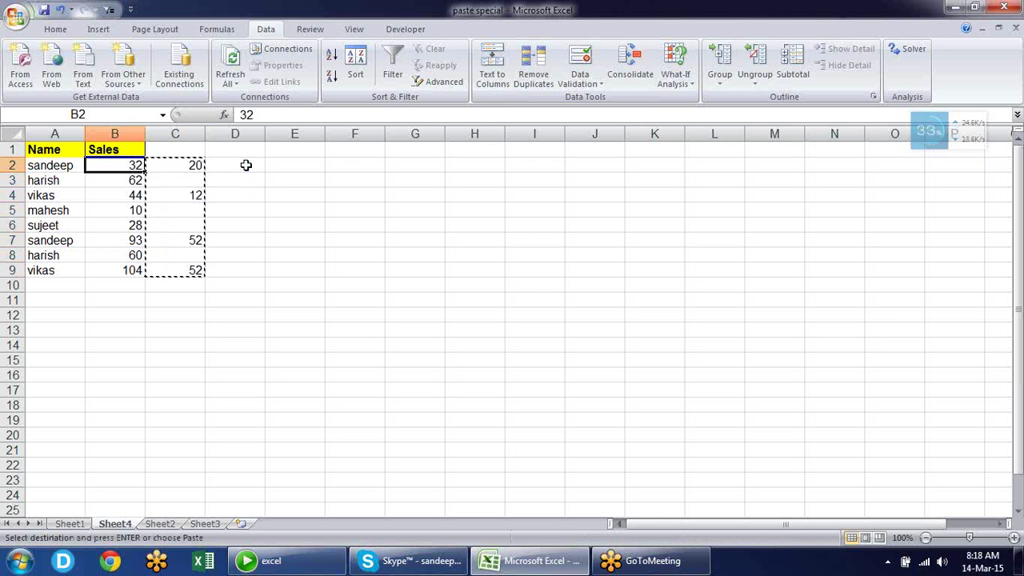
right_click(133, 163)
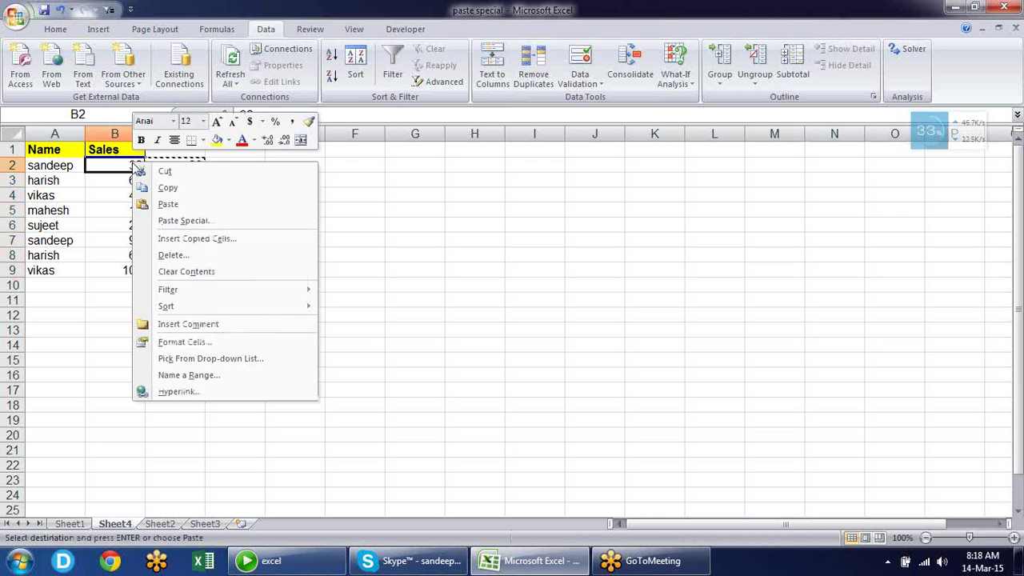
left_click(191, 220)
left_click_drag(187, 103, 384, 136)
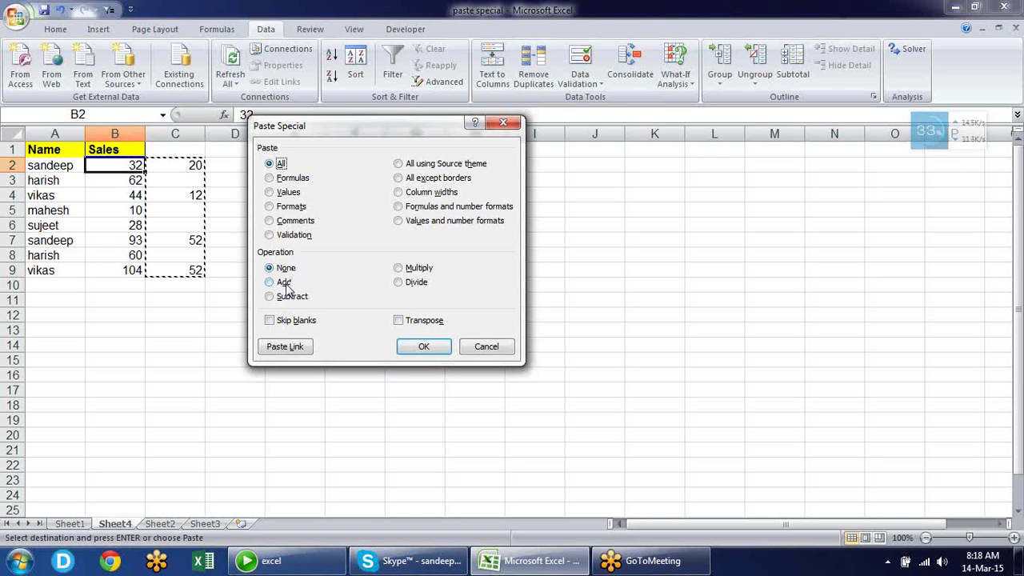
left_click(286, 284)
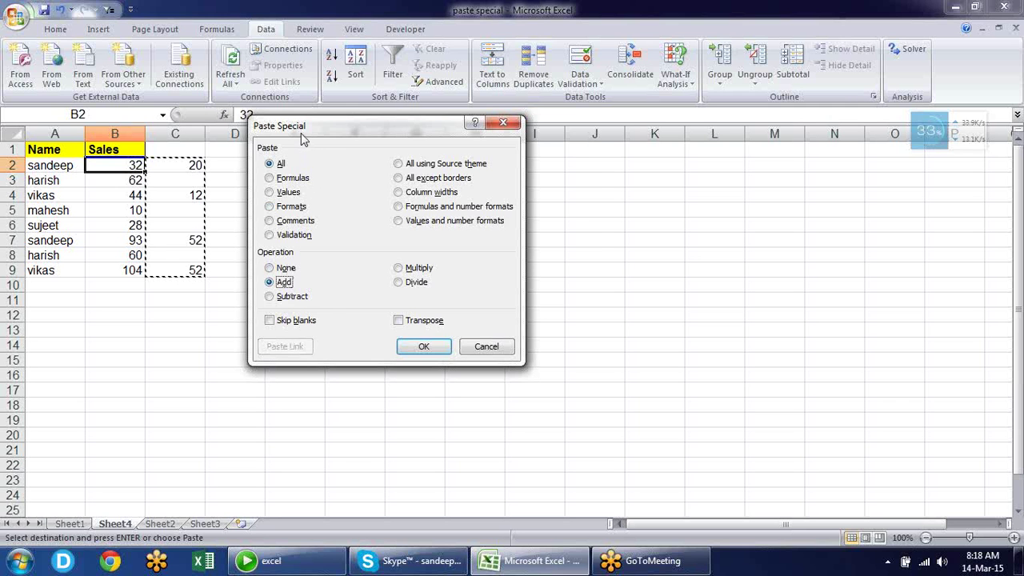
left_click_drag(303, 134, 370, 117)
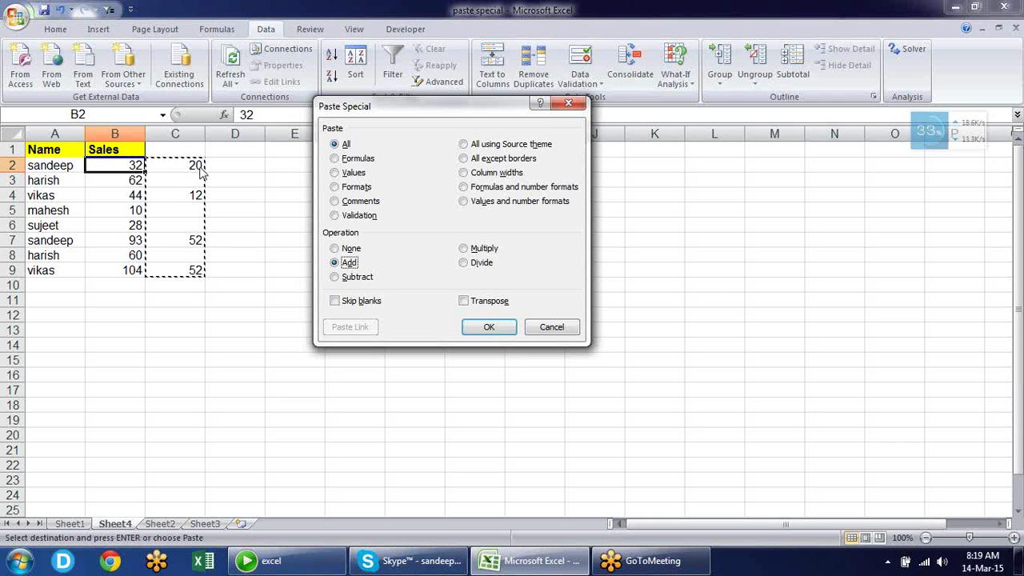
left_click(494, 327)
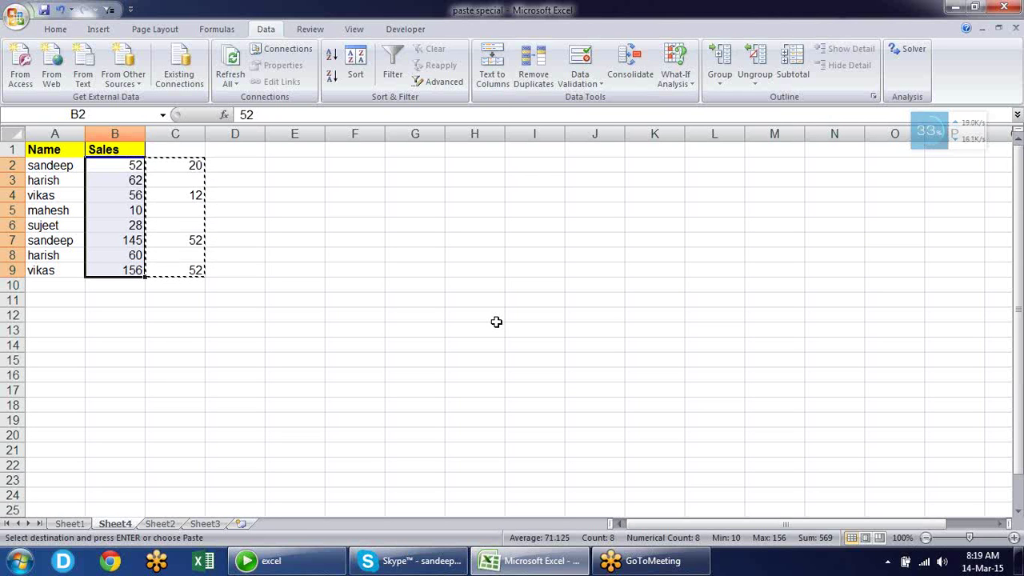
key("Right")
key("Right")
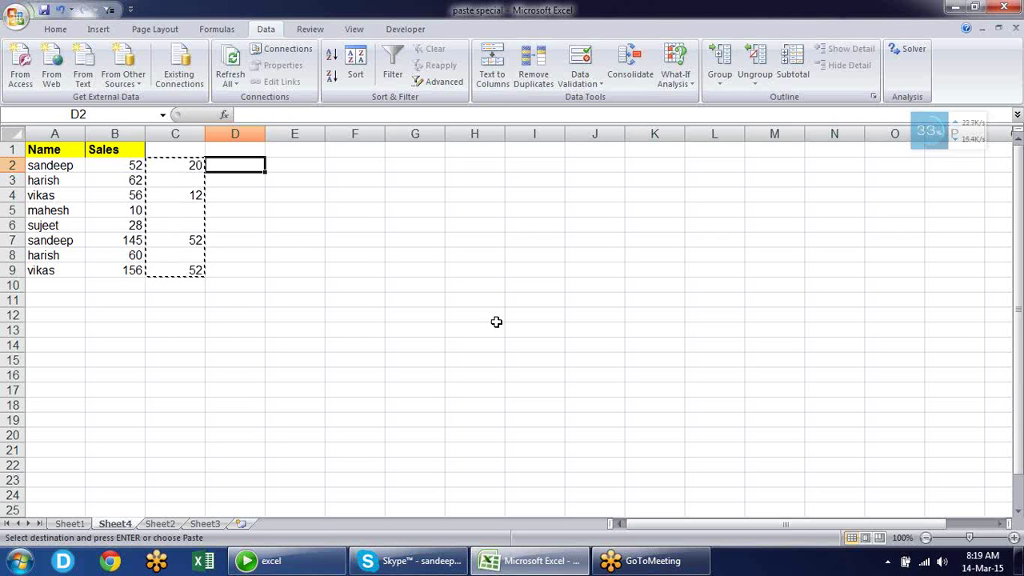
key("Left")
key("Left")
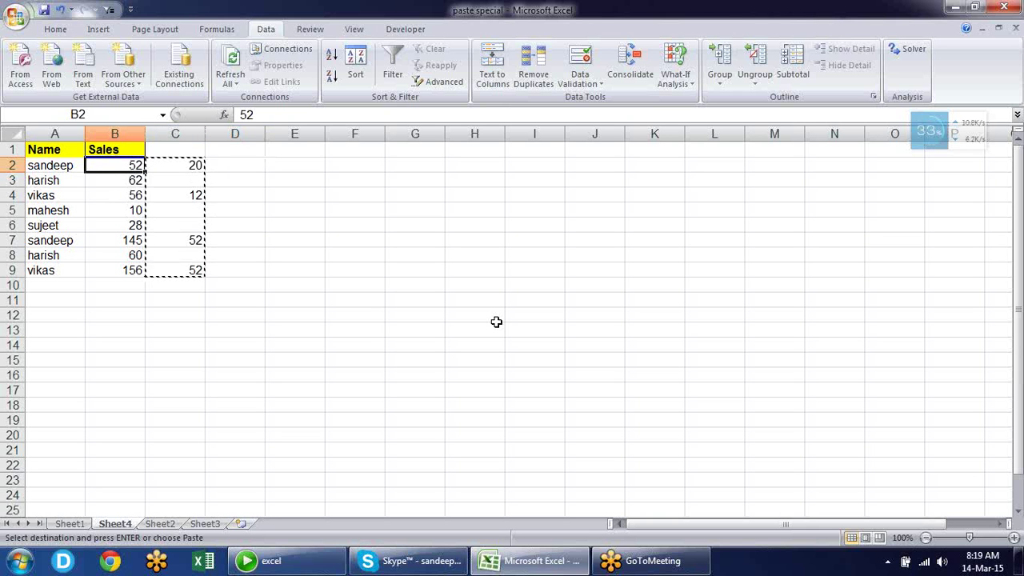
key("Right")
key("Right")
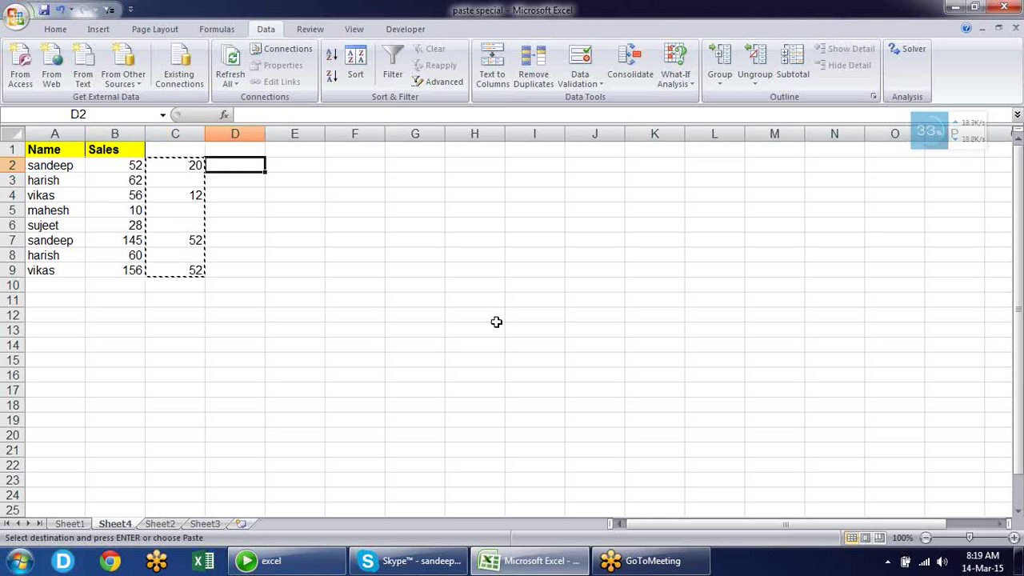
key("Left")
key("Left")
key("Right")
key("Right")
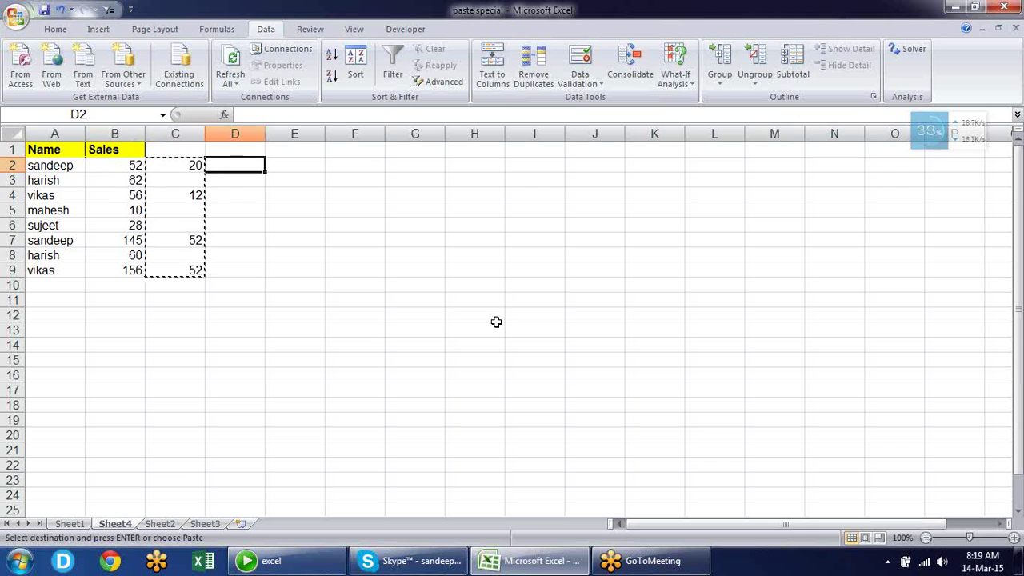
key("Escape")
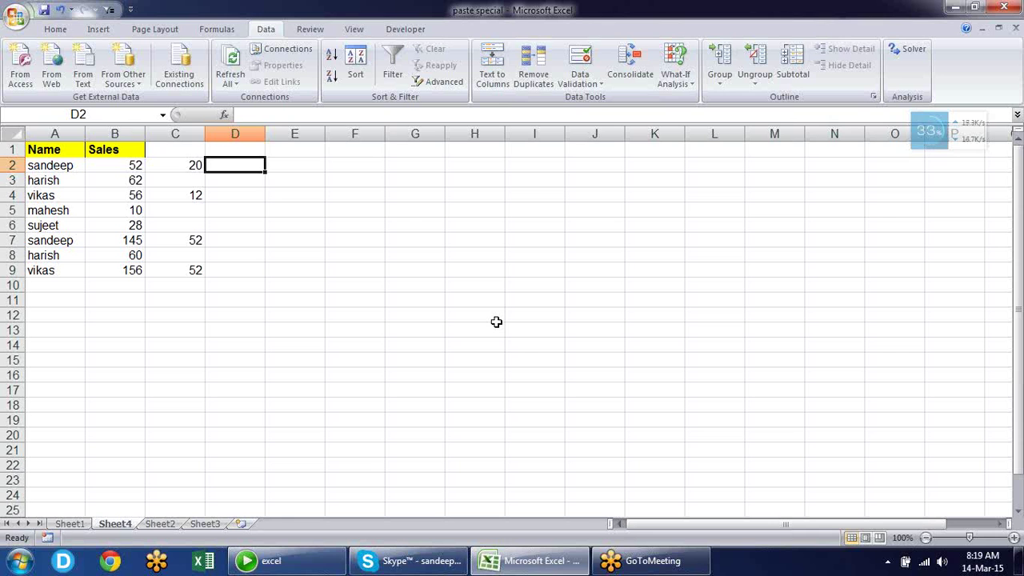
Overwrite helper cell C2 with 65
key("Left")
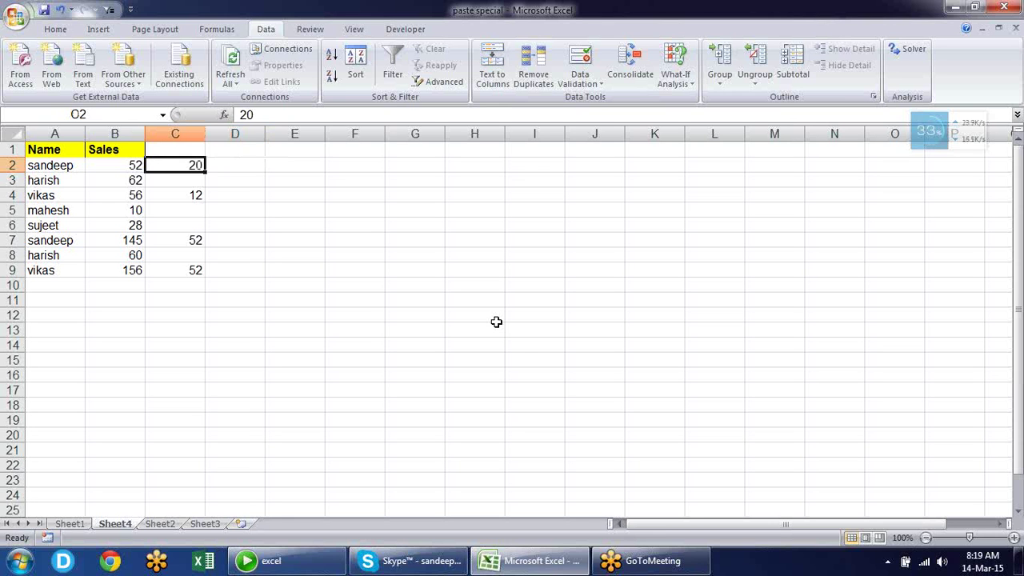
key("Down")
key("Down")
key("Down")
key("Down")
key("Up")
key("Up")
key("Up")
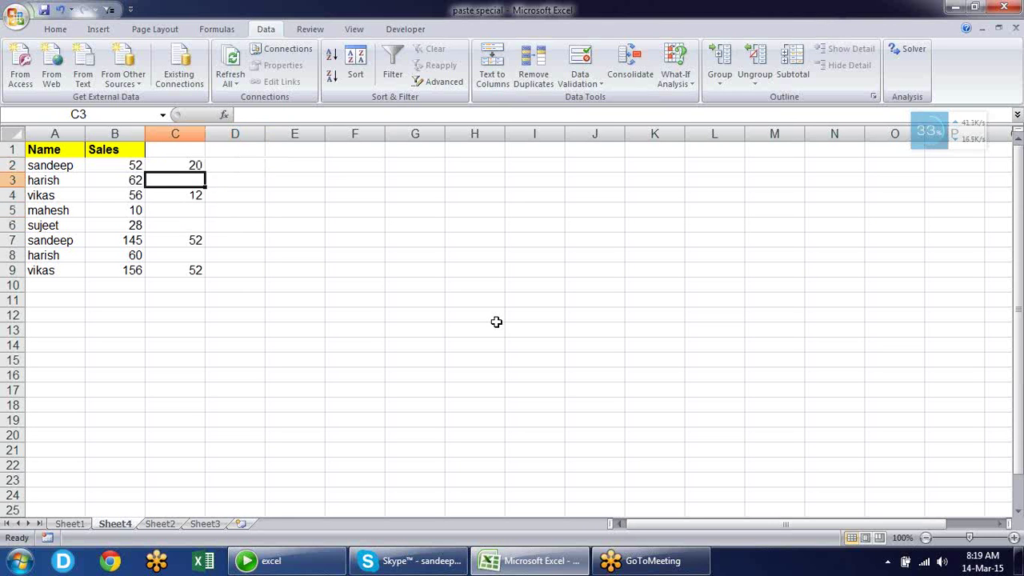
key("Up")
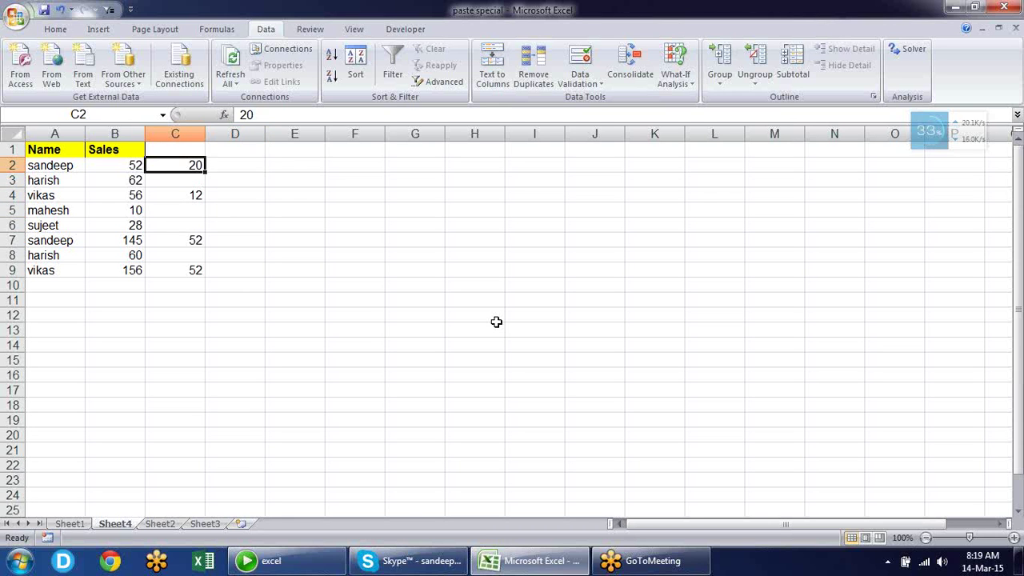
type("65")
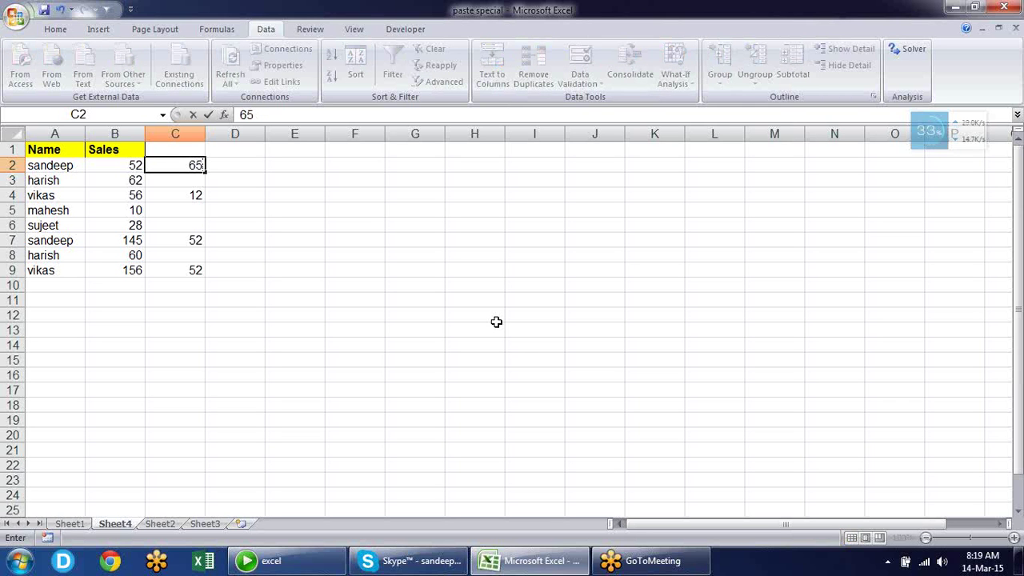
key("Return")
Overwrite helper cell C4 with 48
key("Down")
key("Down")
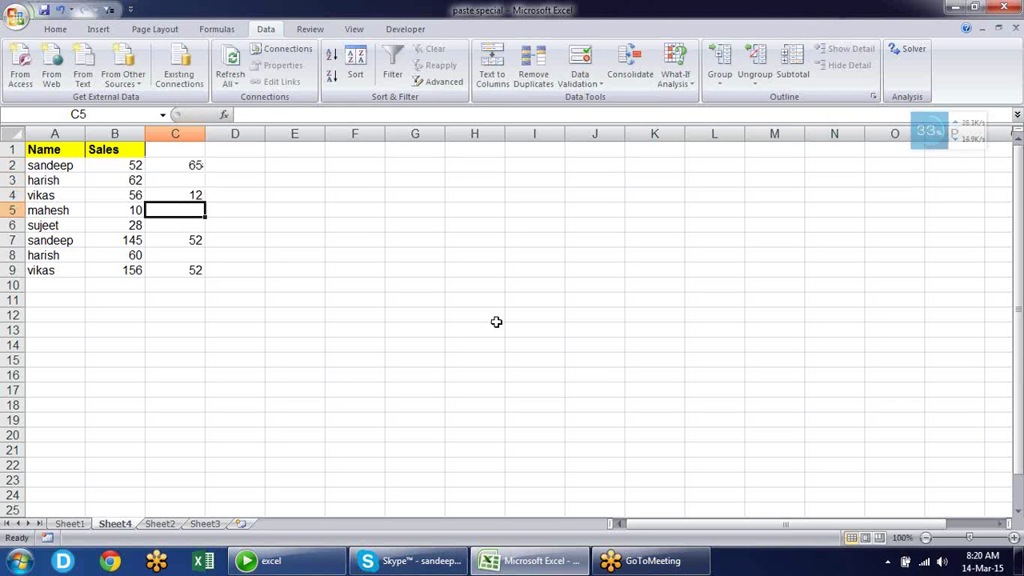
key("Up")
type("48")
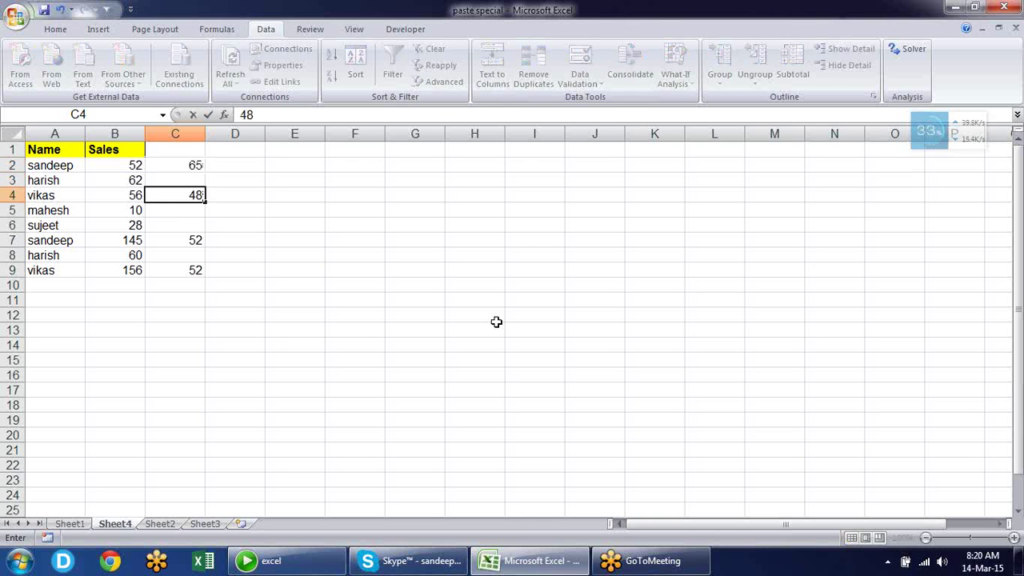
key("Return")
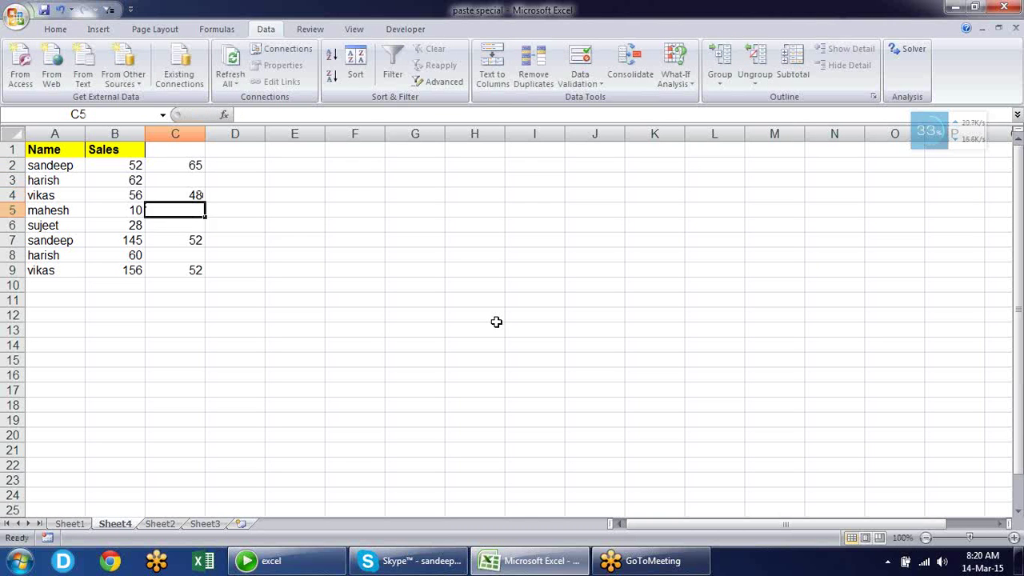
key("Down")
key("Down")
key("Down")
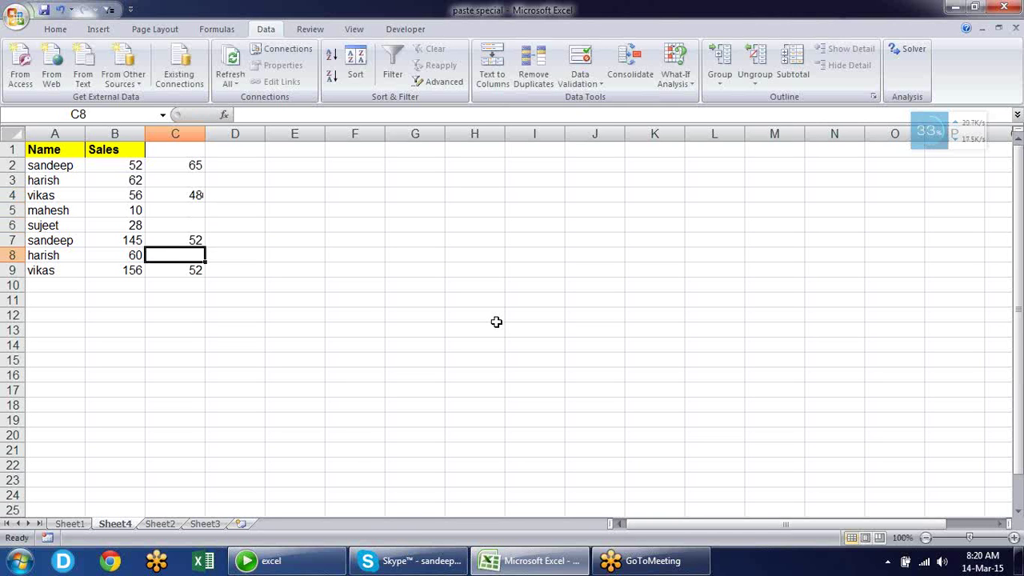
key("Up")
key("Up")
key("Up")
key("Up")
key("Up")
key("Up")
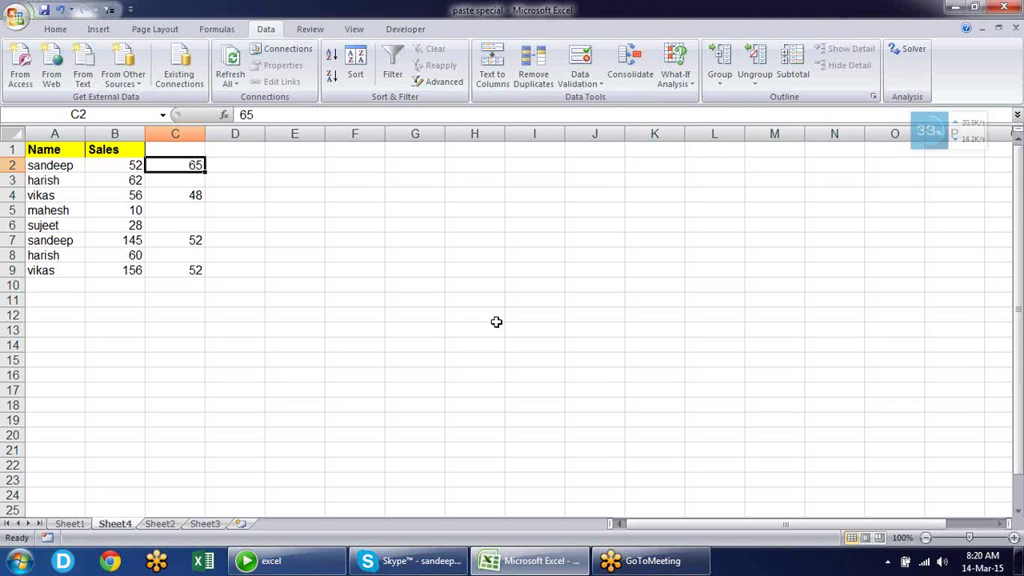
key("Left")
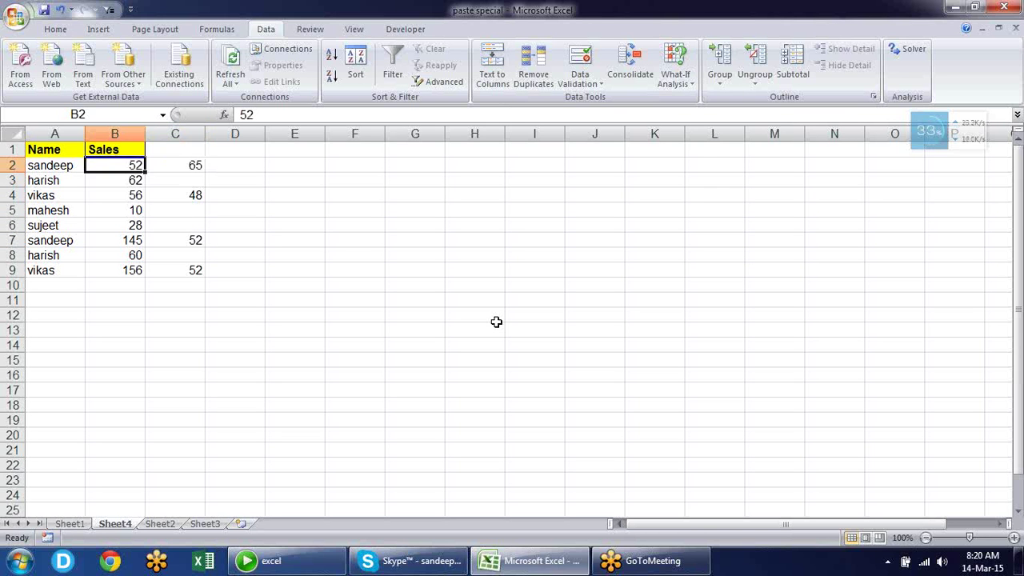
key("Right")
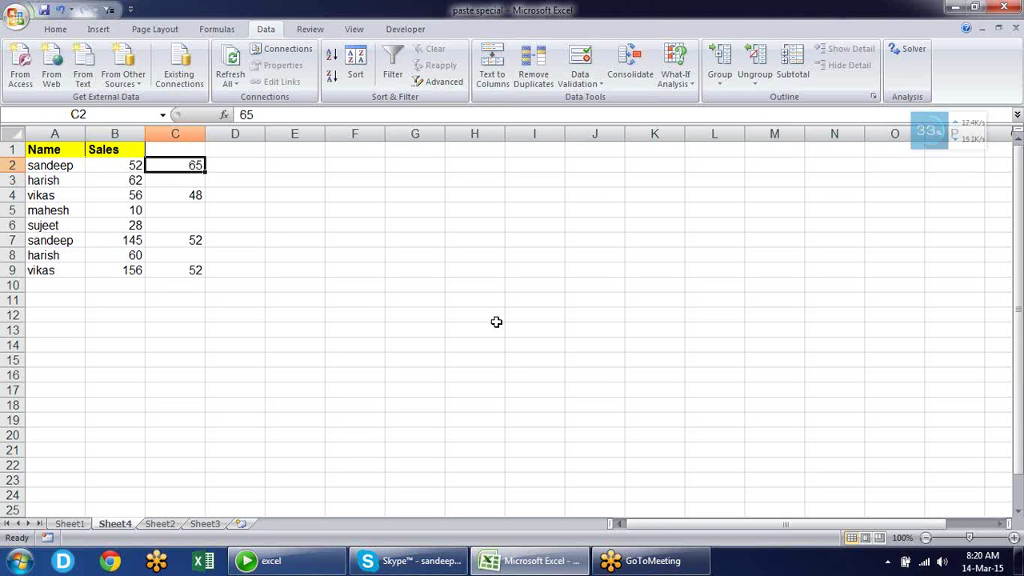
key("Right")
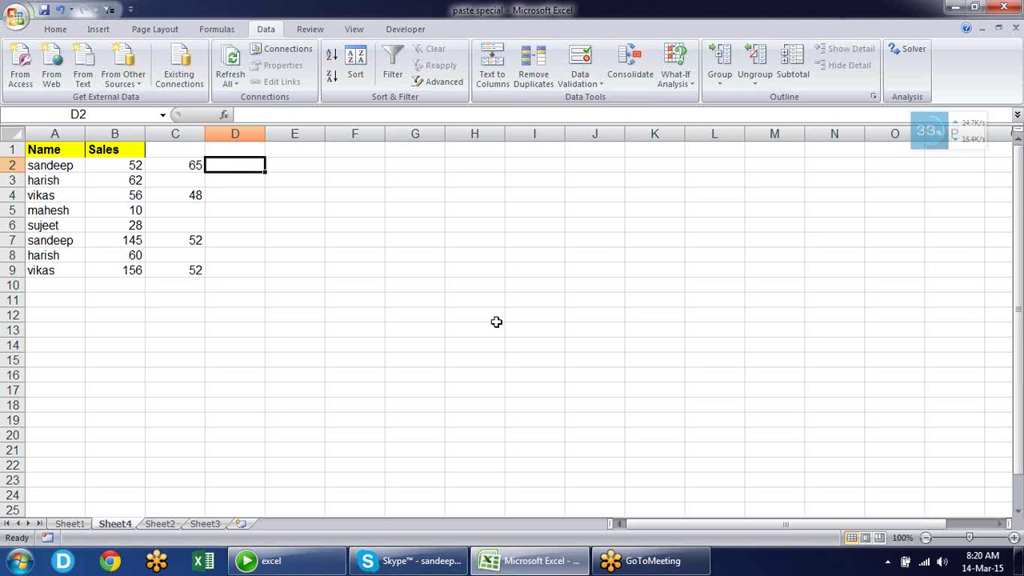
type("=if")
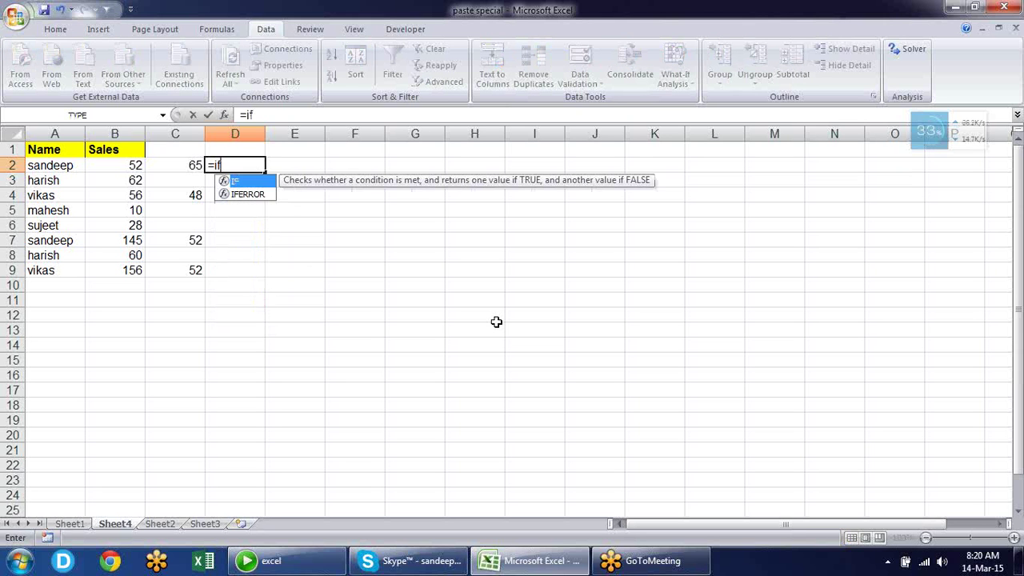
key("Tab")
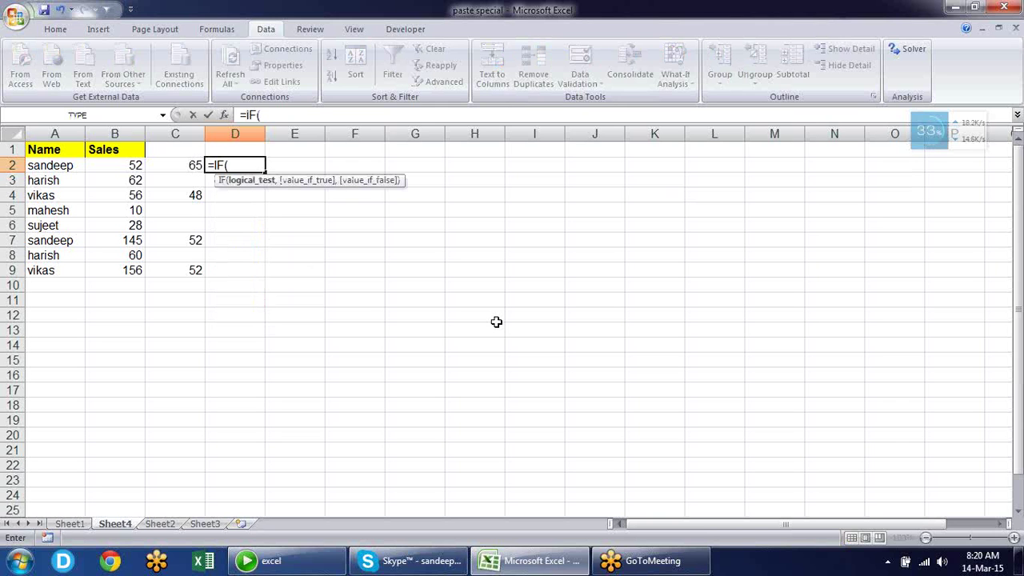
key("Left")
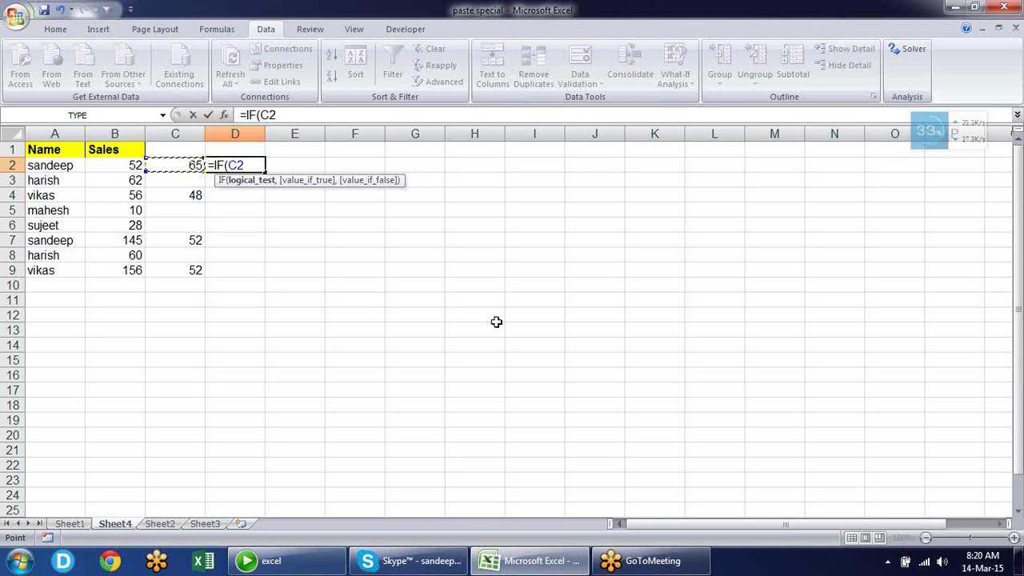
type("=\"\",")
key("Left")
key("Left")
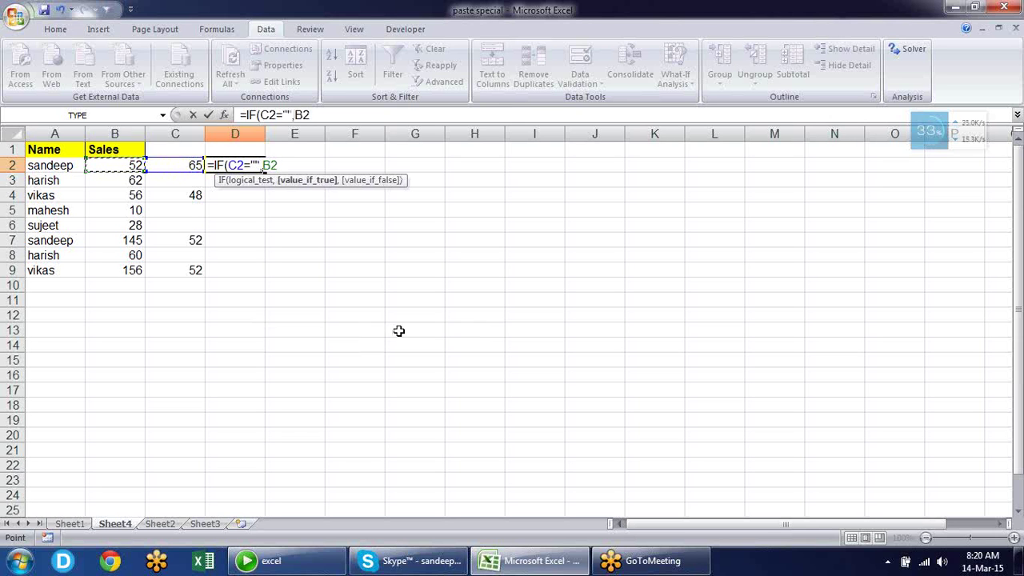
type(",")
type("c")
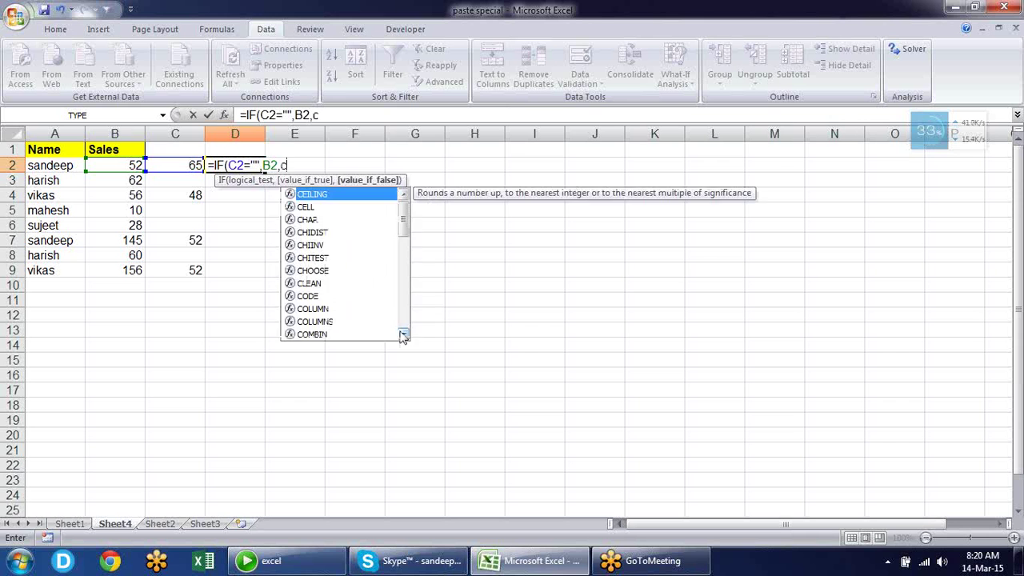
type("2)")
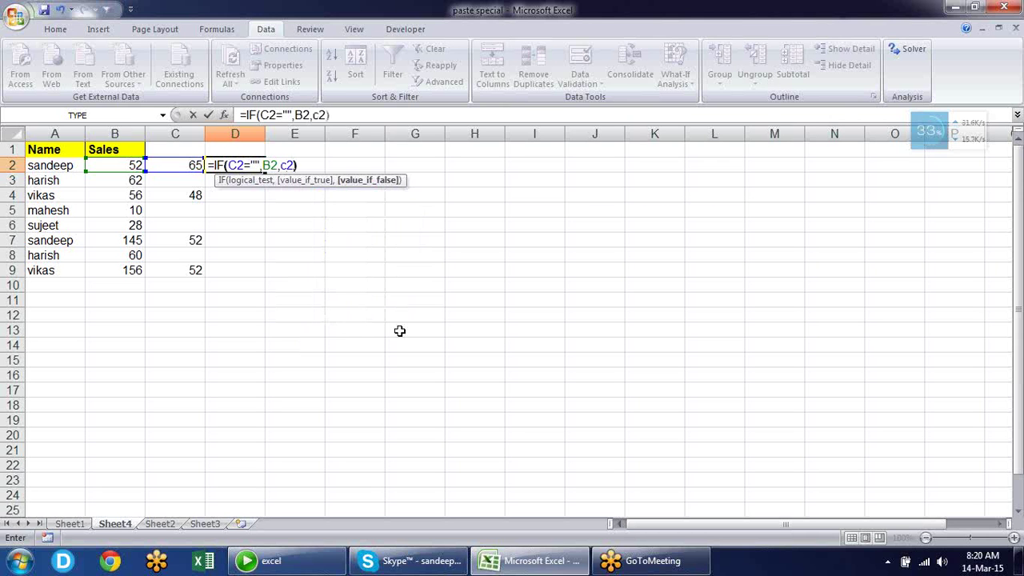
key("Return")
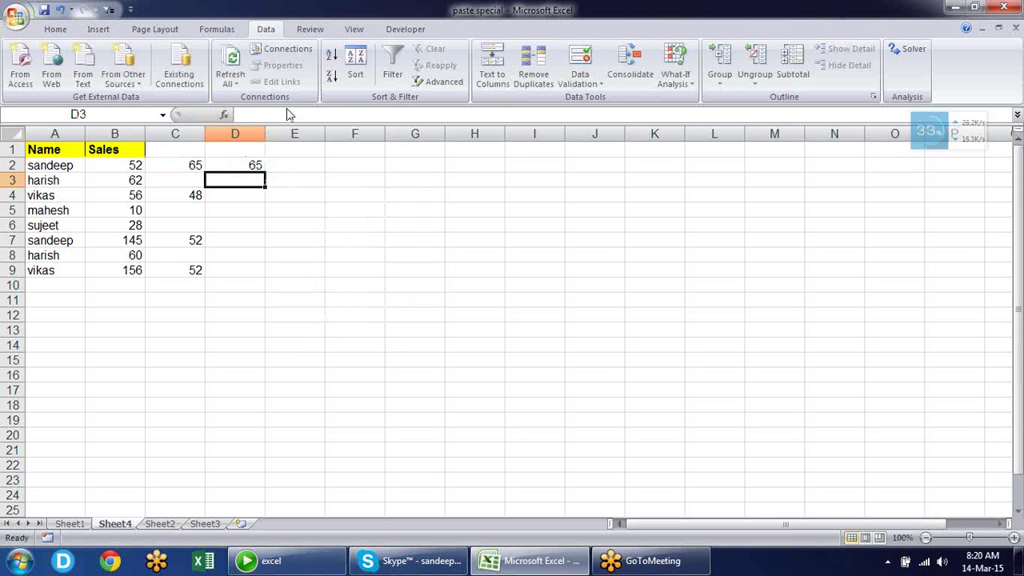
left_click(247, 162)
left_click_drag(264, 172, 263, 279)
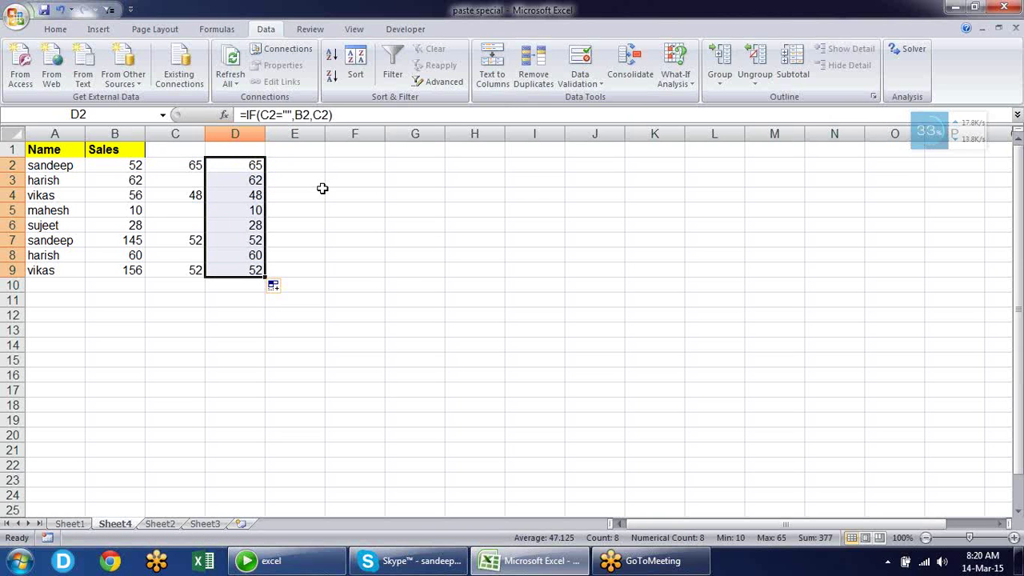
key("Delete")
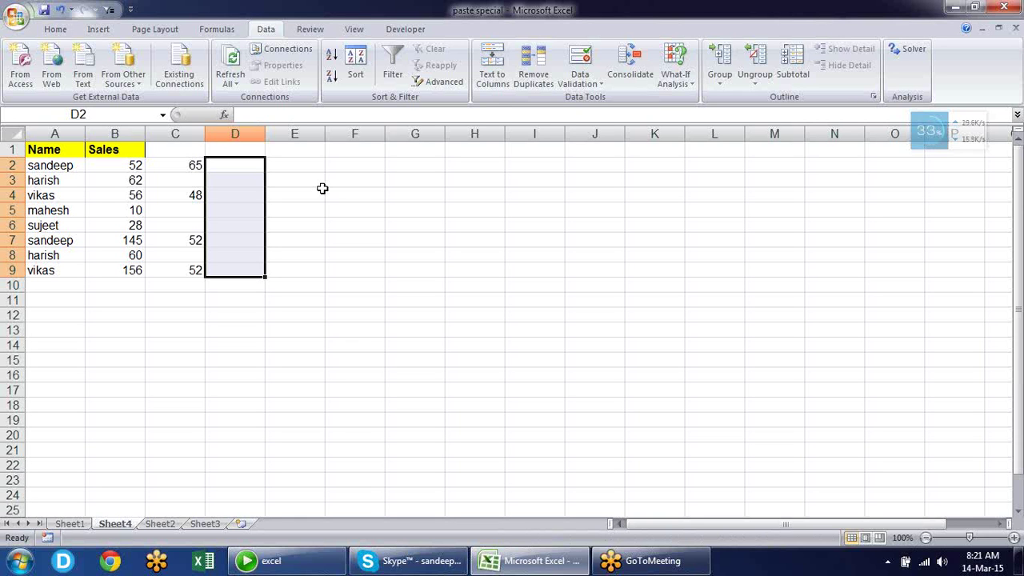
Select and copy the helper values C2:C9
key("Left")
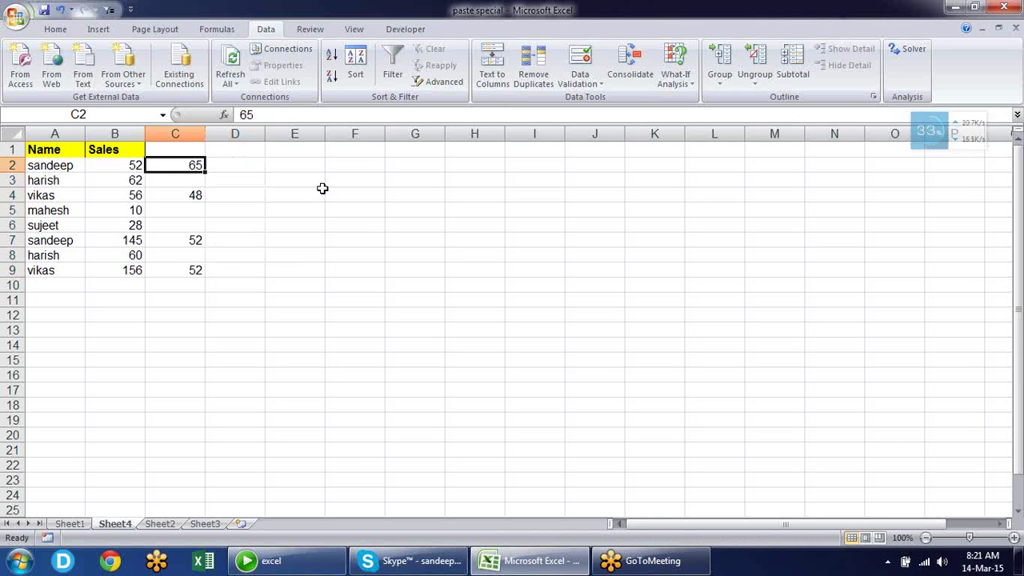
key("shift+Down")
key("shift+Down")
key("shift+Down")
key("shift+Down")
key("shift+Down")
key("shift+Down")
key("shift+Down")
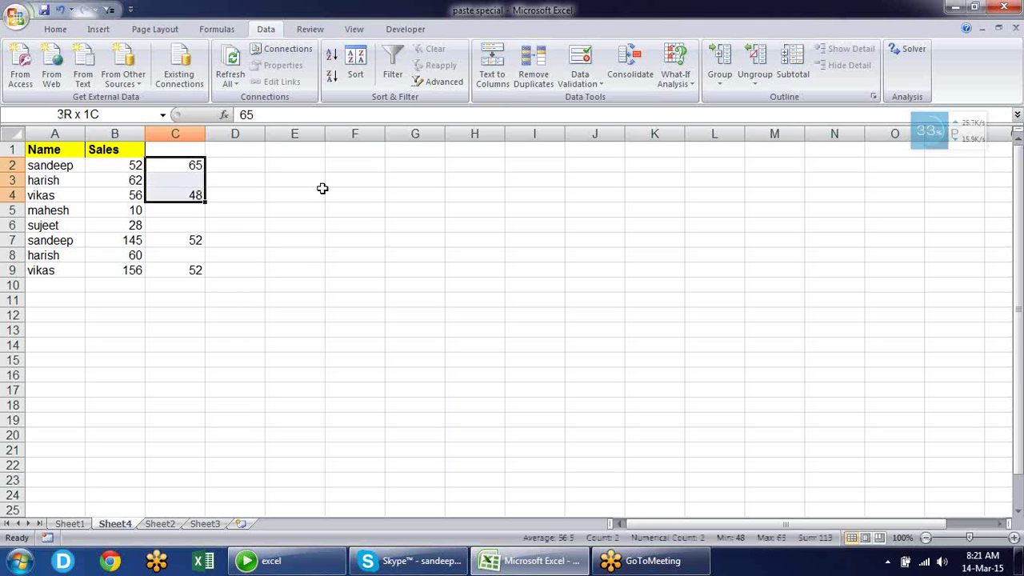
key("ctrl+c")
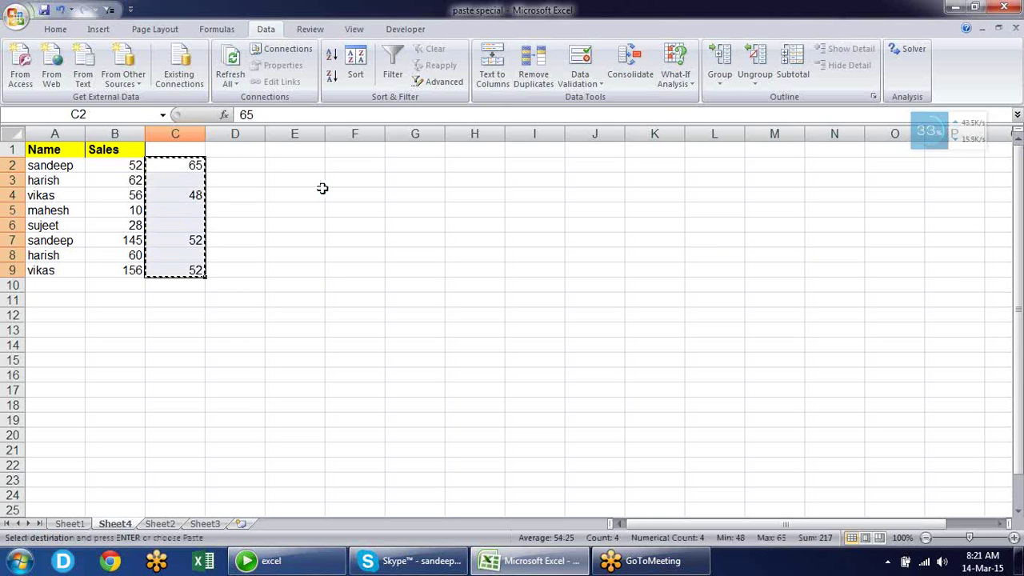
Try pasting the helper values over Sales from B2, then undo the paste
right_click(134, 164)
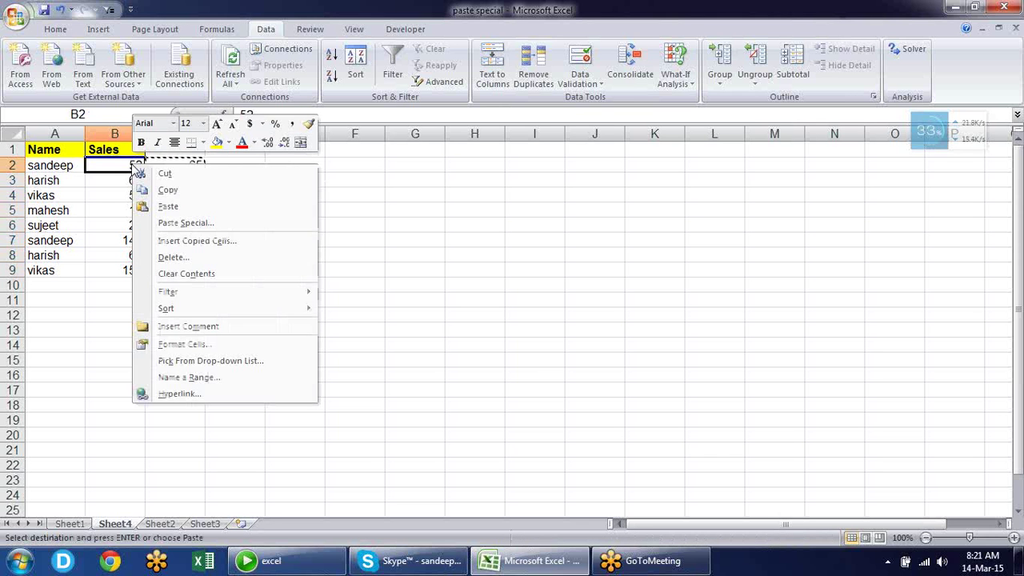
left_click(192, 223)
left_click_drag(195, 90, 510, 122)
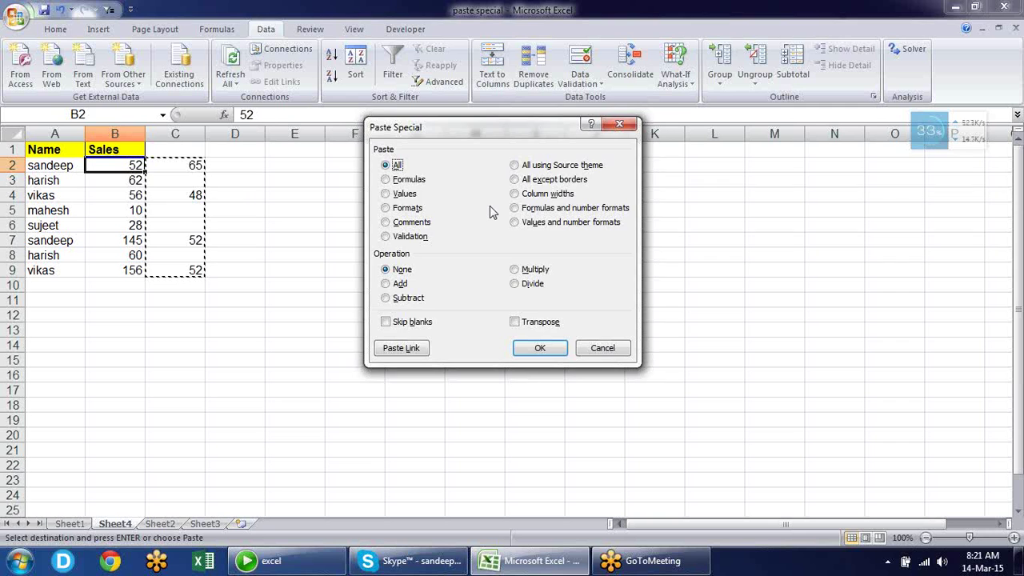
key("Escape")
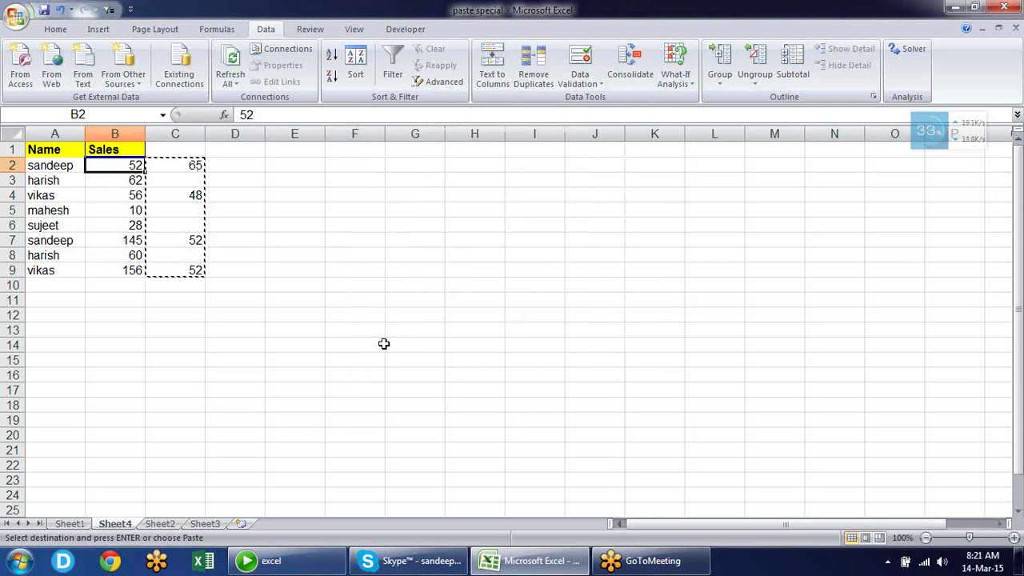
key("ctrl+v")
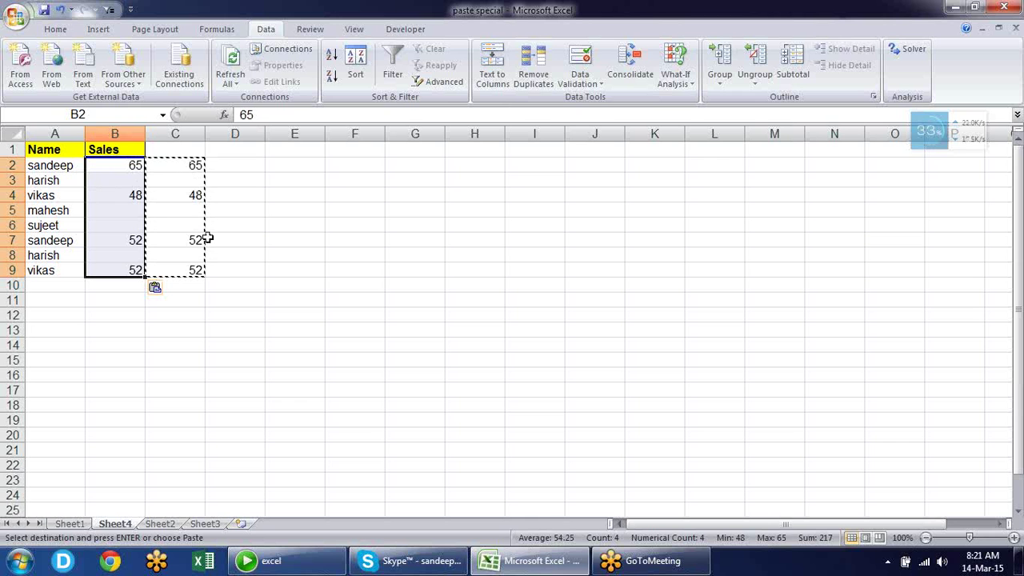
key("ctrl+z")
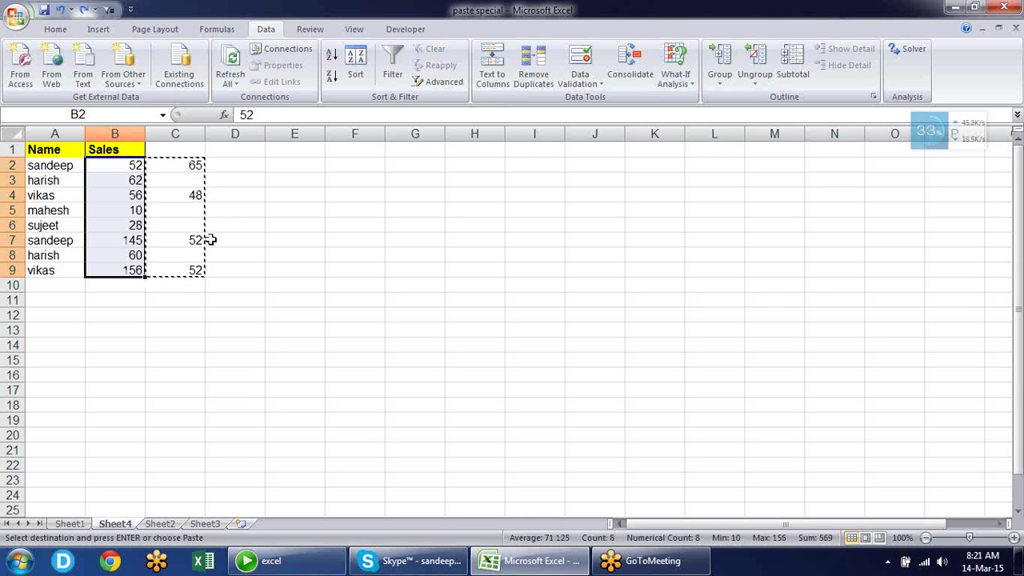
Paste the helper values onto Sales from B2 using Paste Special with Skip blanks
right_click(134, 168)
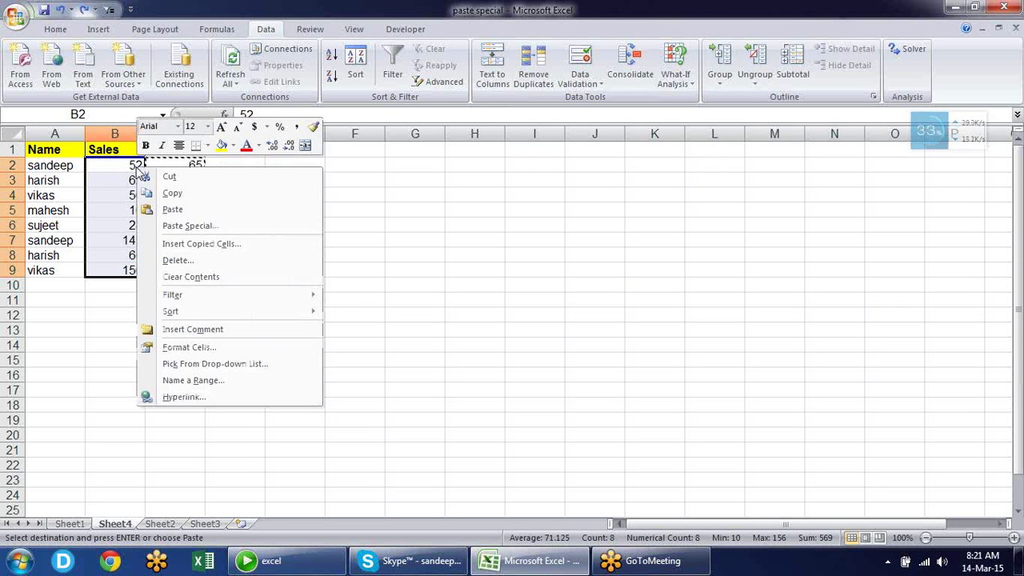
left_click(192, 227)
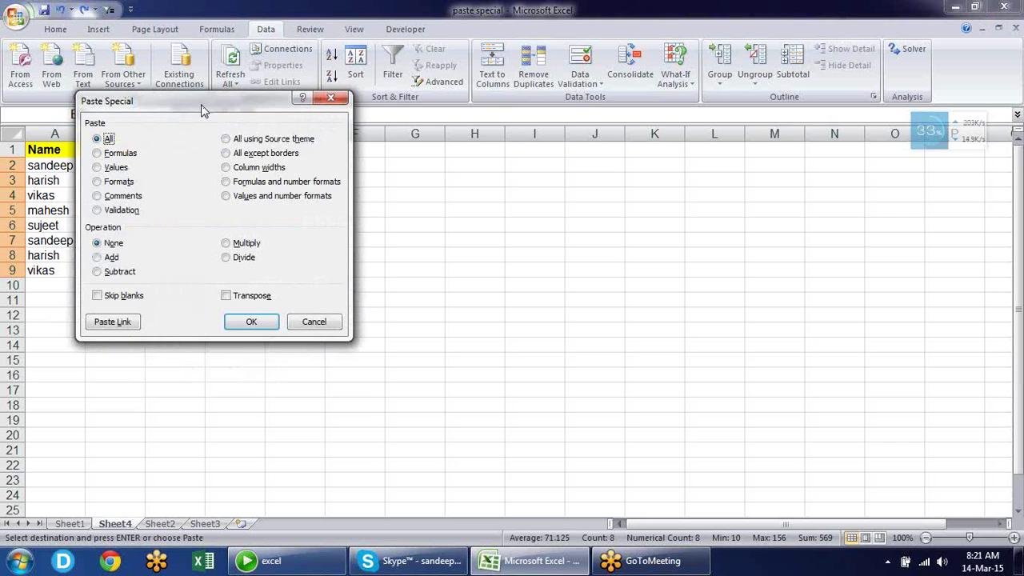
left_click_drag(200, 104, 422, 97)
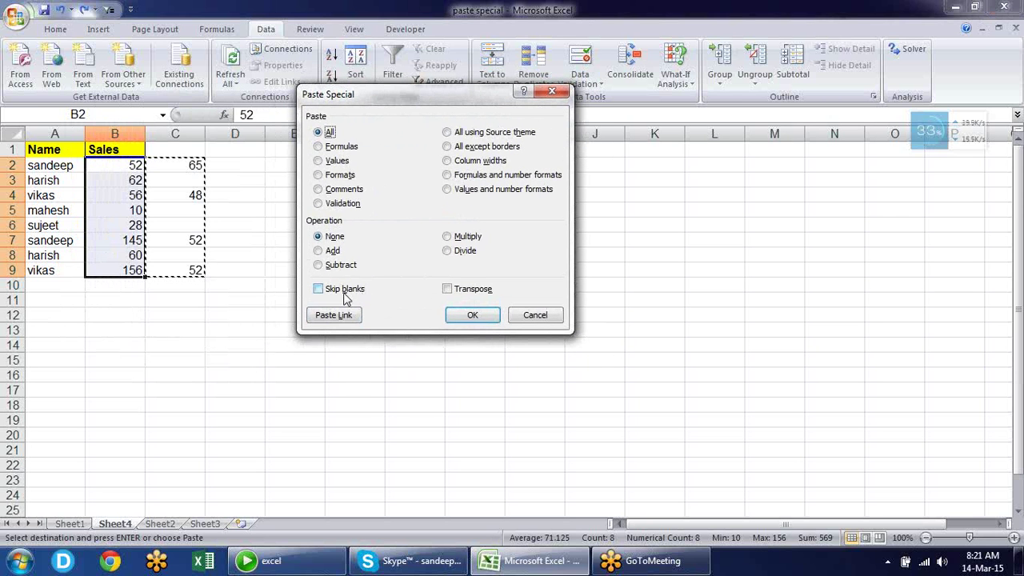
left_click(346, 297)
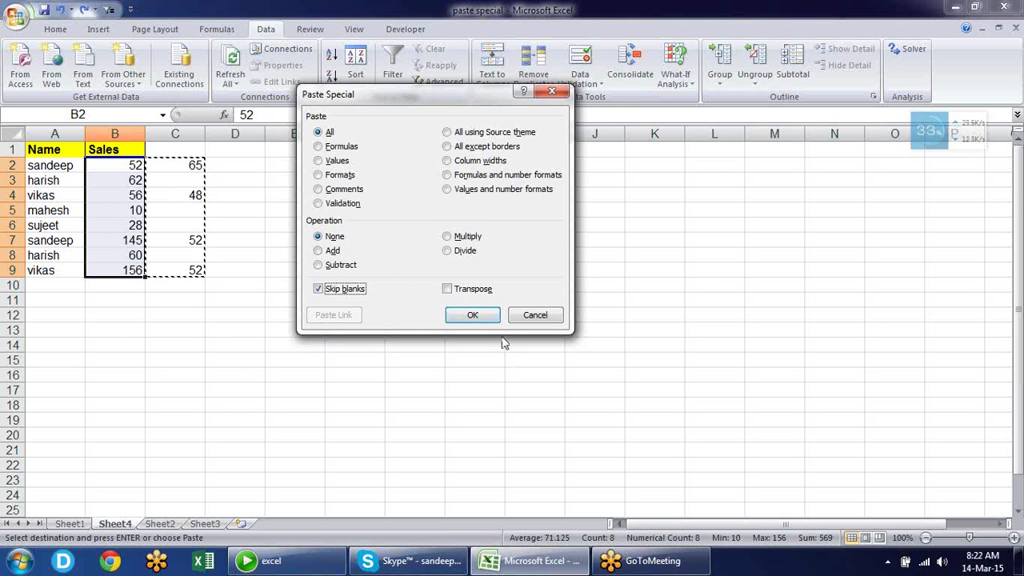
left_click(478, 316)
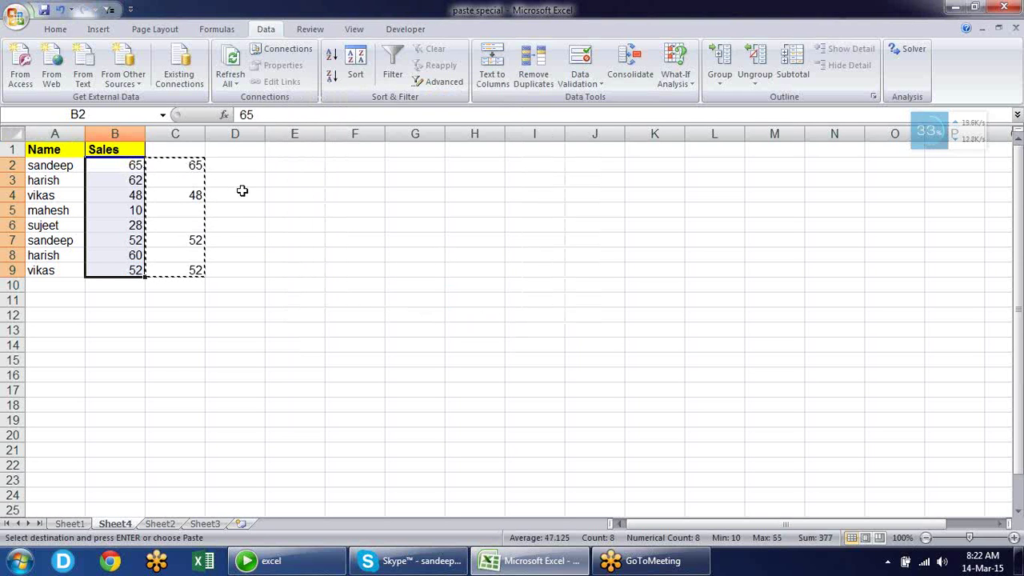
Clear the copy marquee and confirm B5 kept 10, B8 kept 60, and B9 reads 52
key("Escape")
left_click(136, 181)
left_click(136, 210)
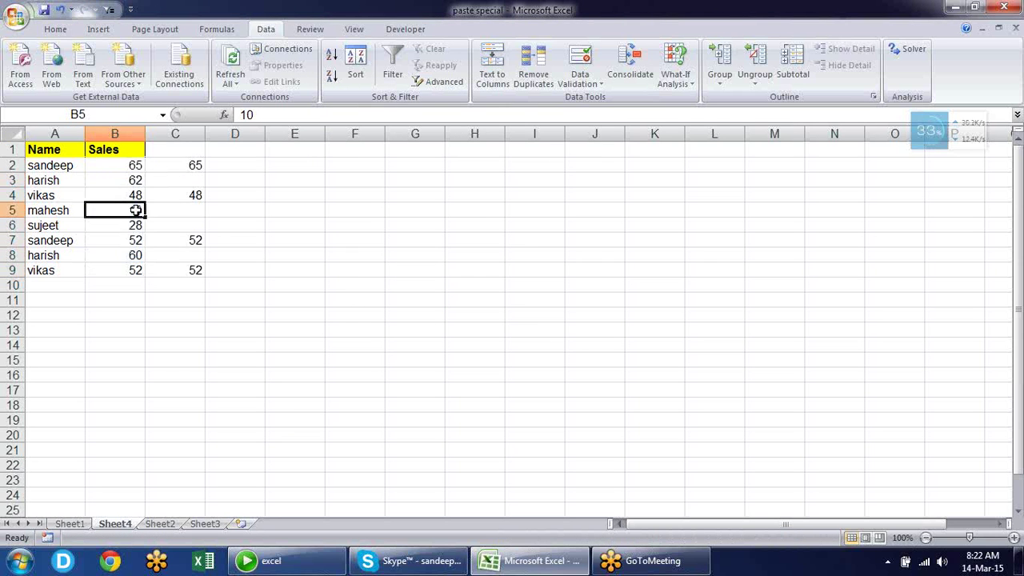
left_click(136, 255)
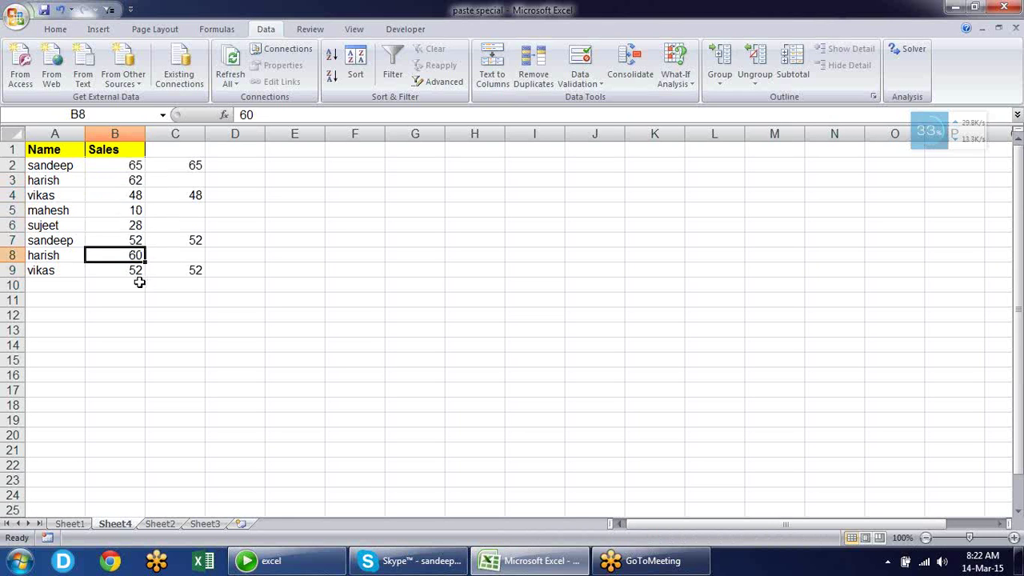
left_click(136, 271)
left_click(253, 221)
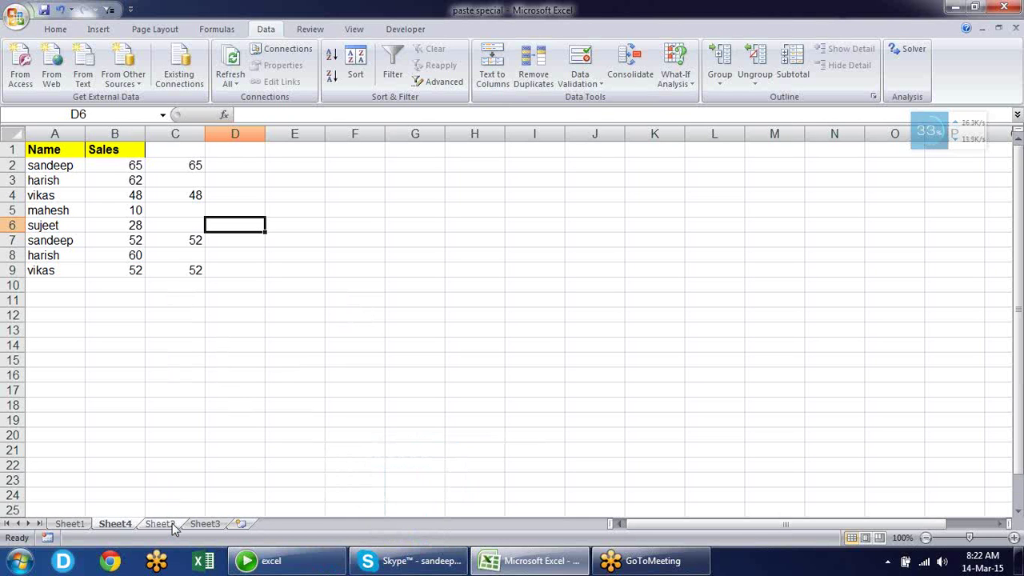
On Sheet2, delete the Ach% values in C2:C9 of the top-left table
left_click(160, 524)
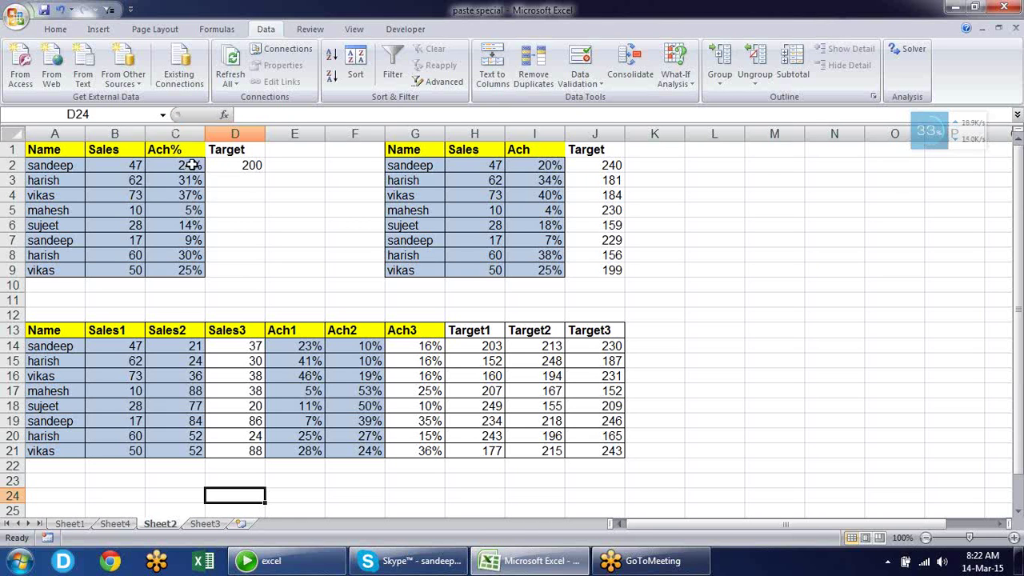
left_click_drag(193, 165, 191, 272)
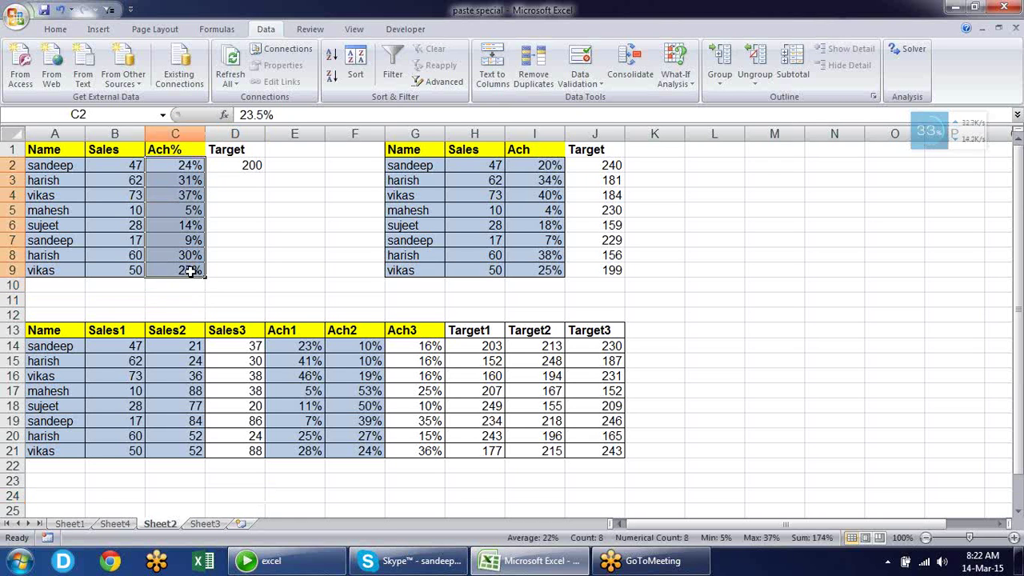
key("Delete")
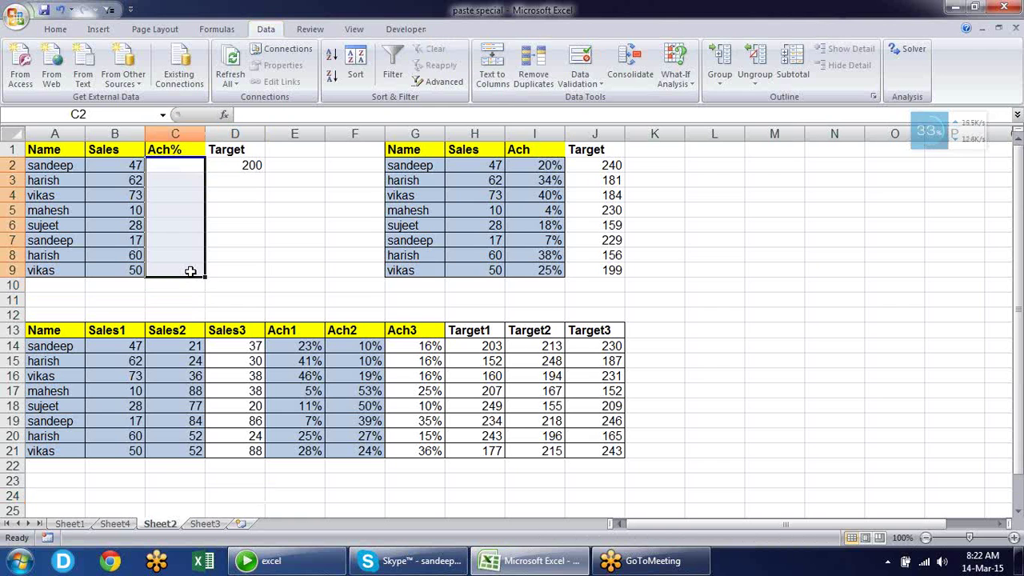
Review the Sales values, the 200 target in D2 and empty C2, cancelling a started formula
key("Left")
key("Down")
key("Down")
key("Down")
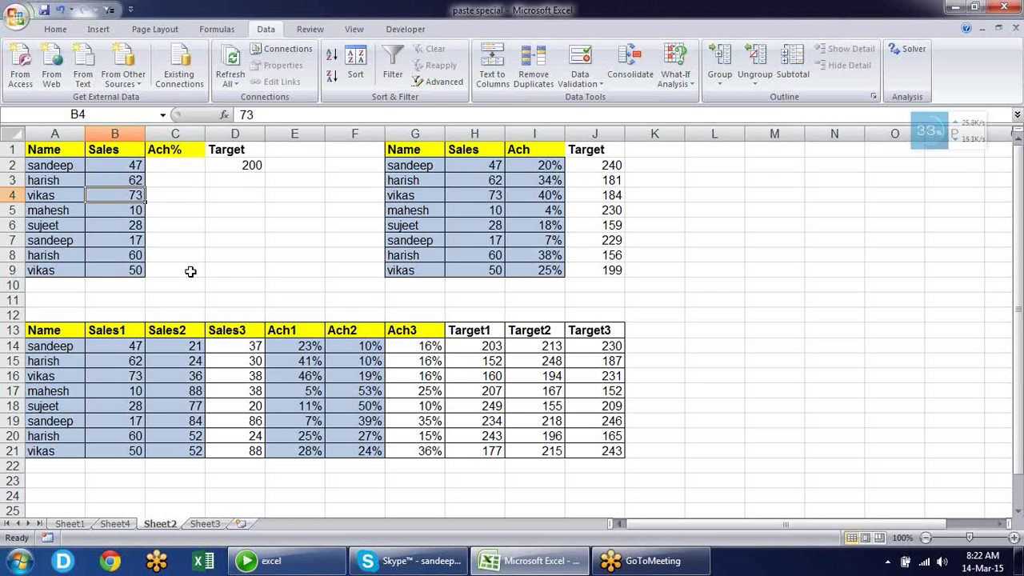
key("Up")
key("Up")
key("Up")
key("Right")
key("Right")
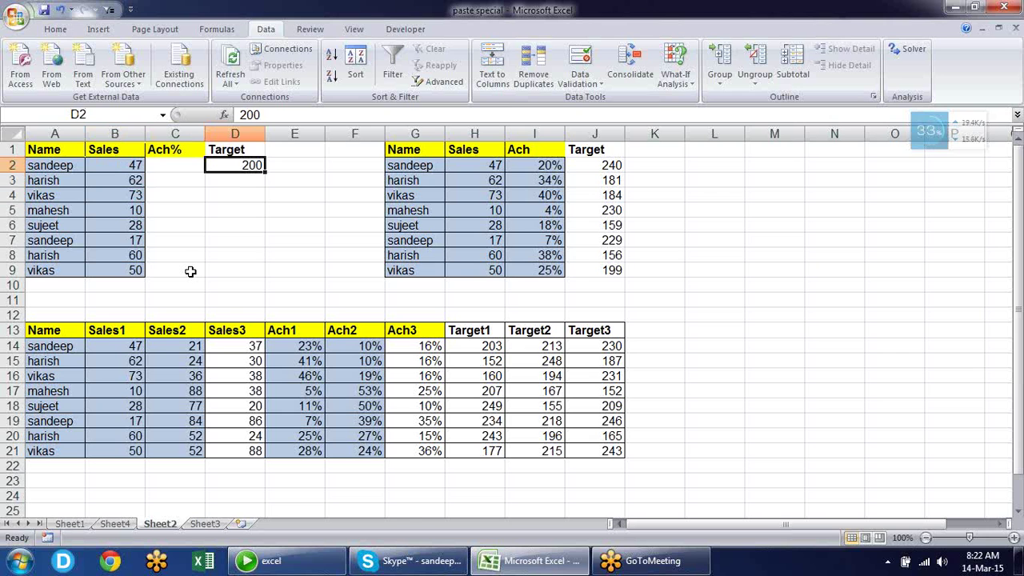
key("Left")
key("Left")
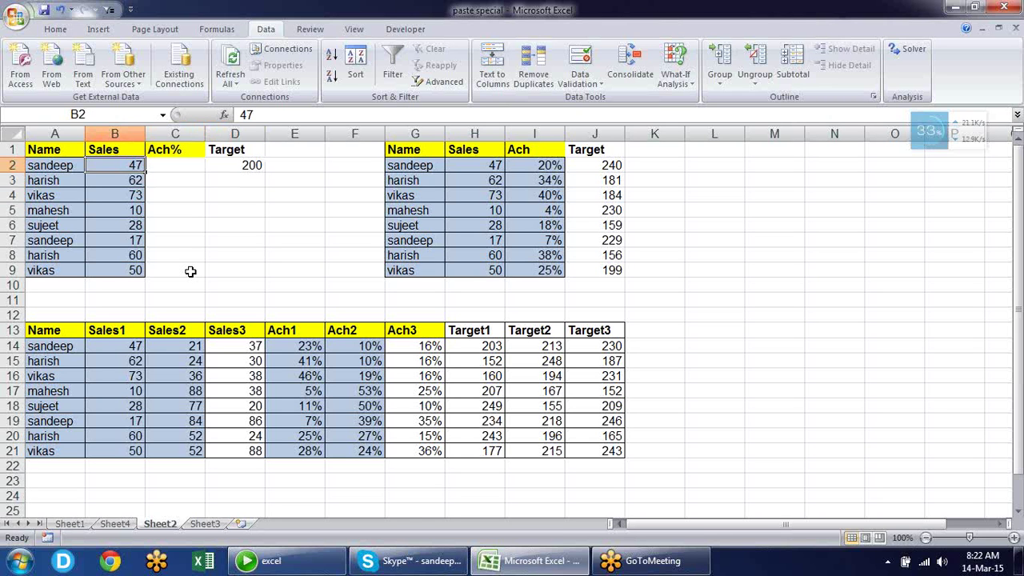
key("Right")
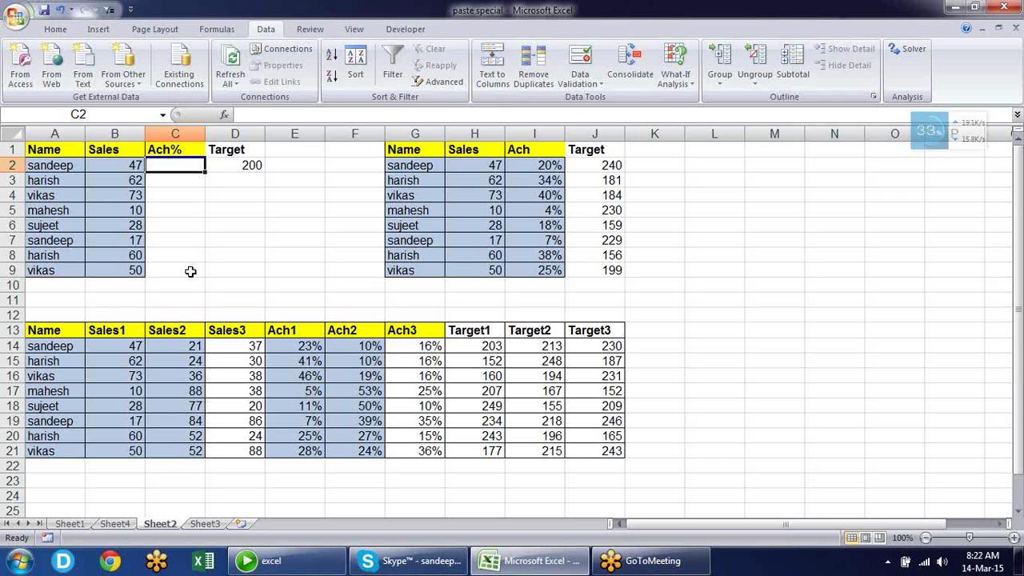
type("=")
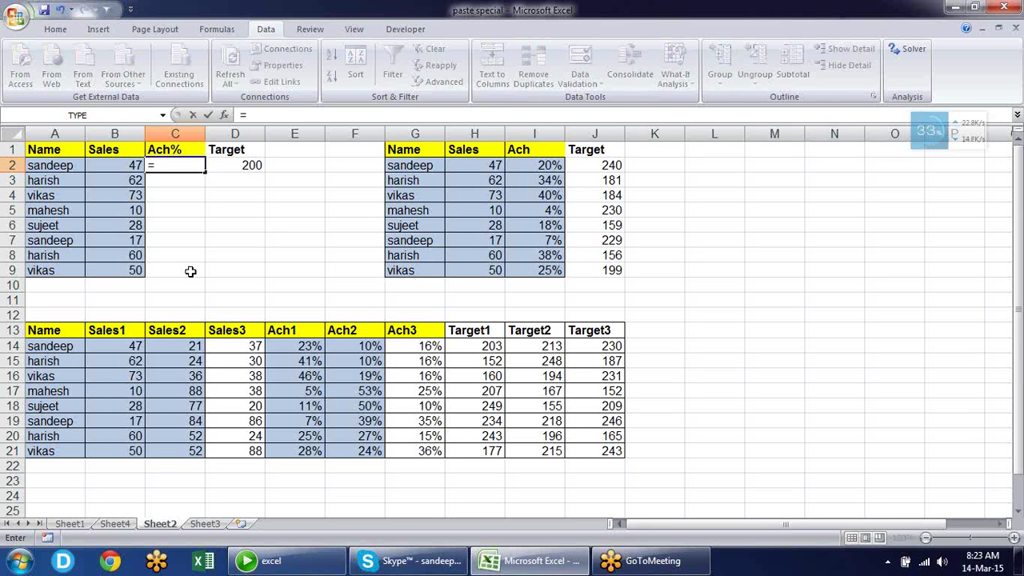
key("Escape")
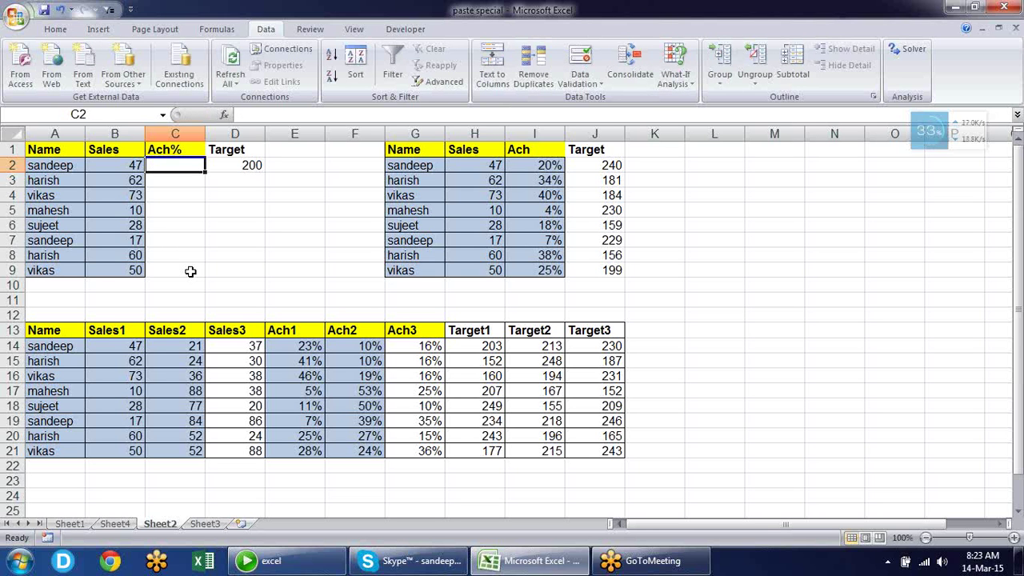
key("Left")
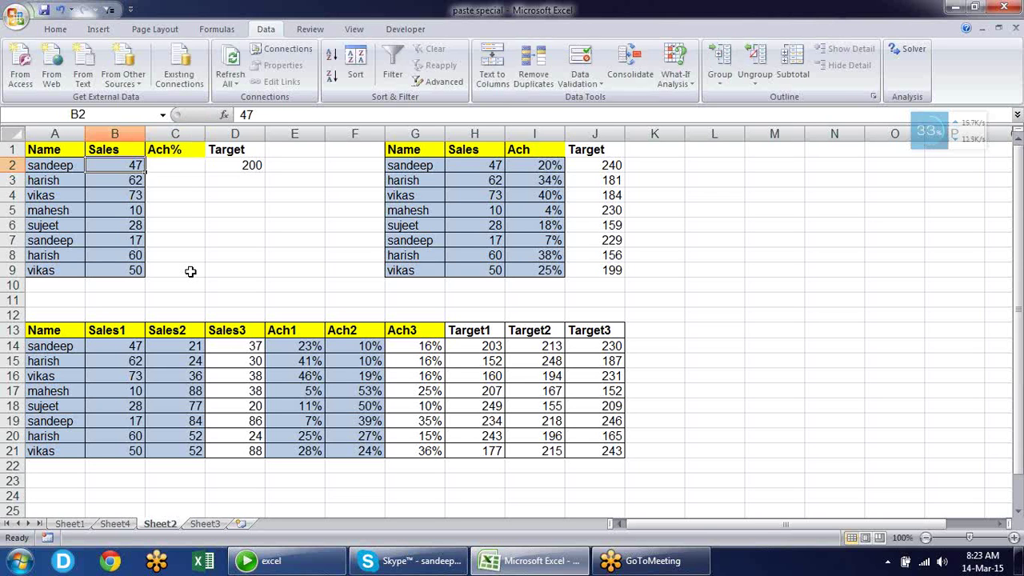
key("Right")
key("Right")
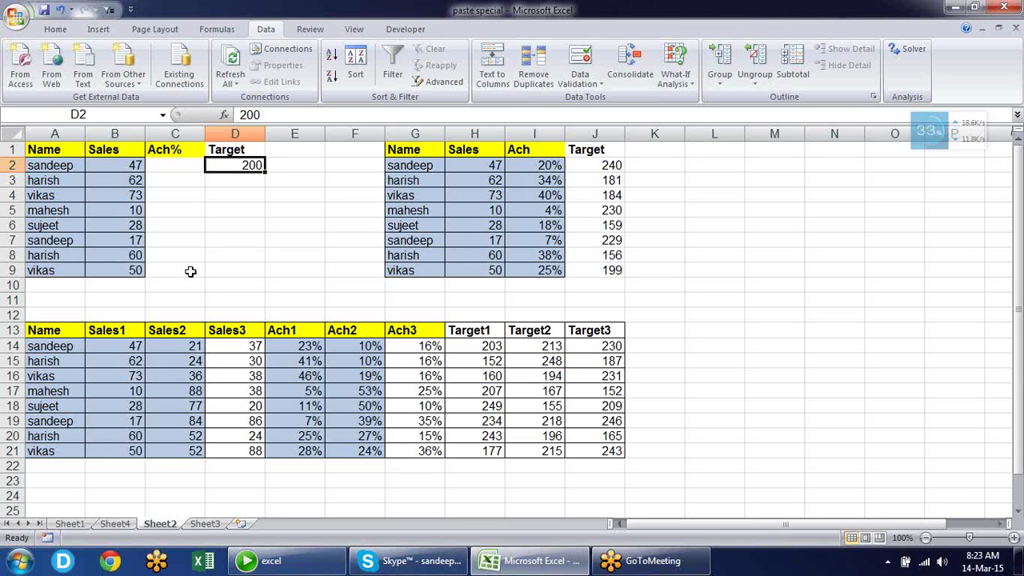
key("Left")
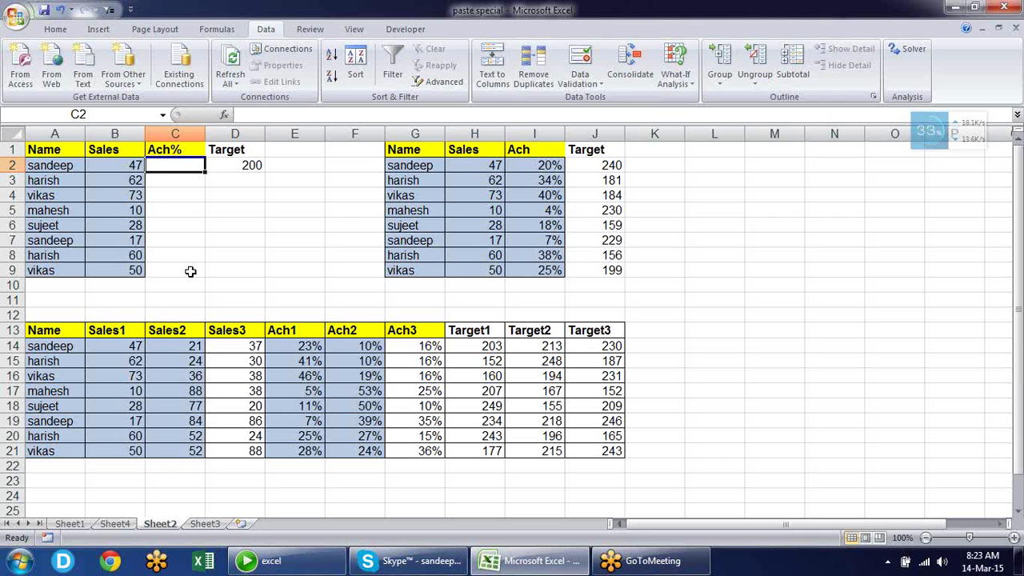
Copy the Sales figures B2:B9 into the Ach% column starting at C2
left_click(56, 30)
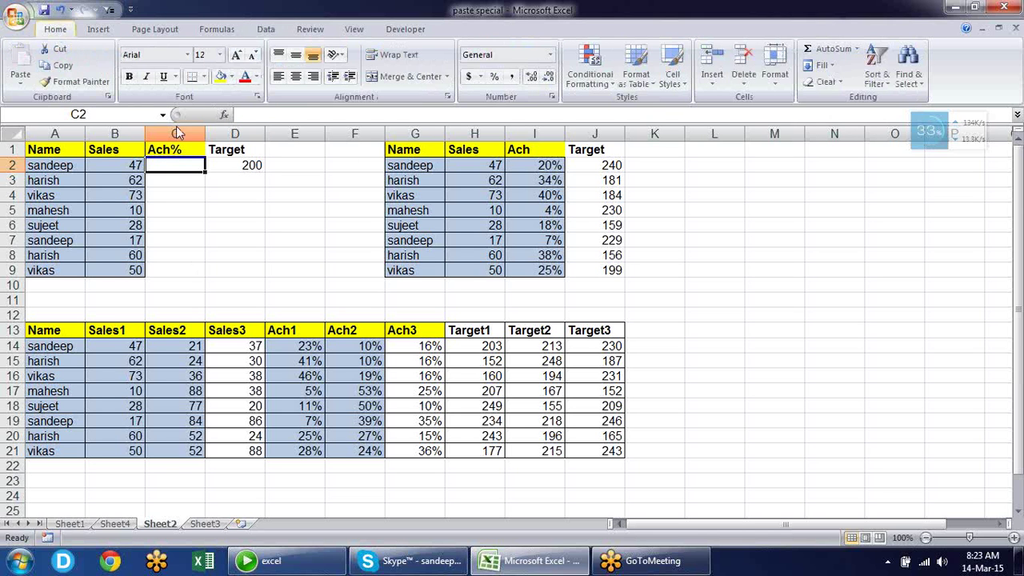
left_click(241, 164)
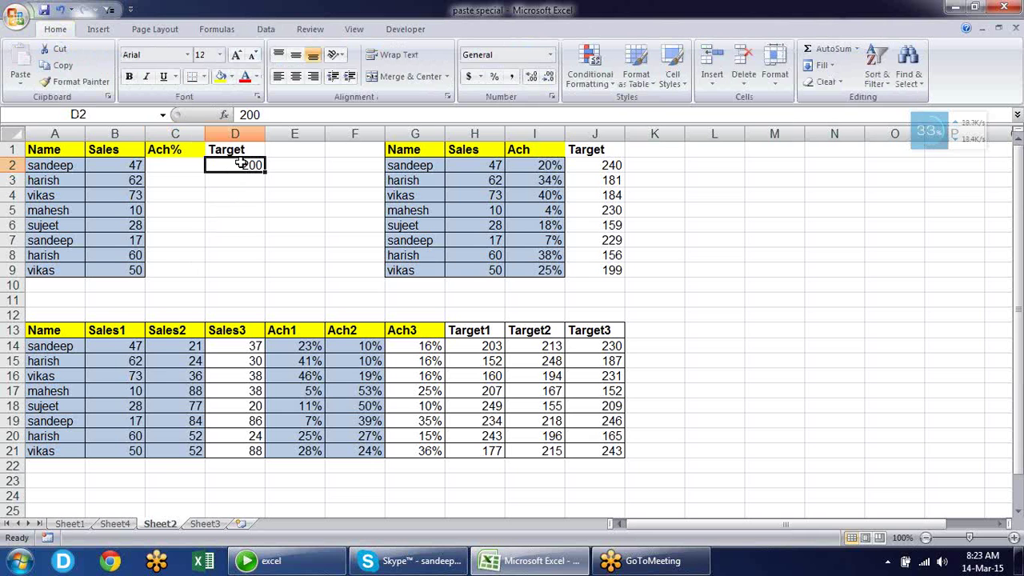
key("ctrl+c")
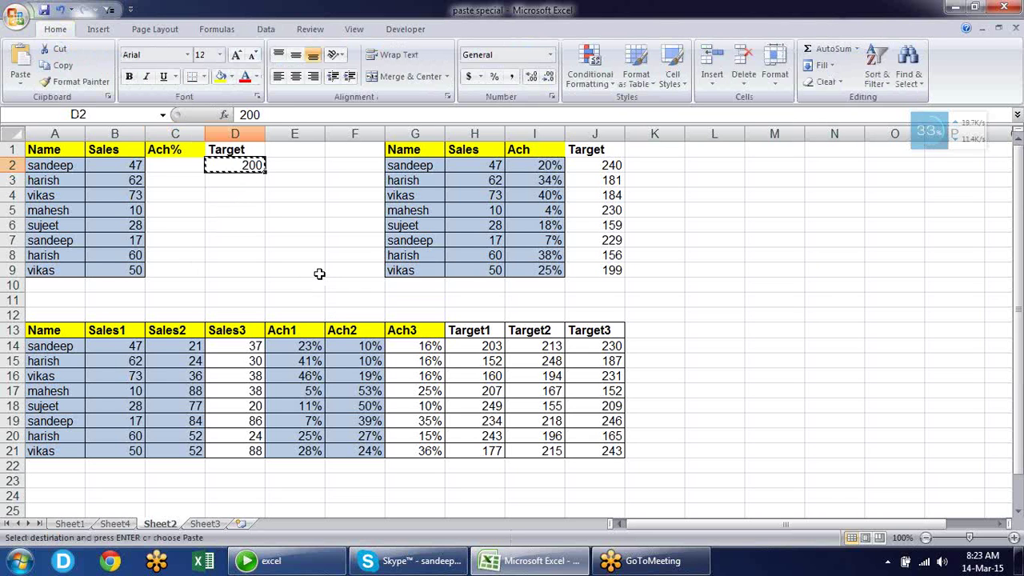
key("Escape")
left_click(139, 165)
key("ctrl+shift+Down")
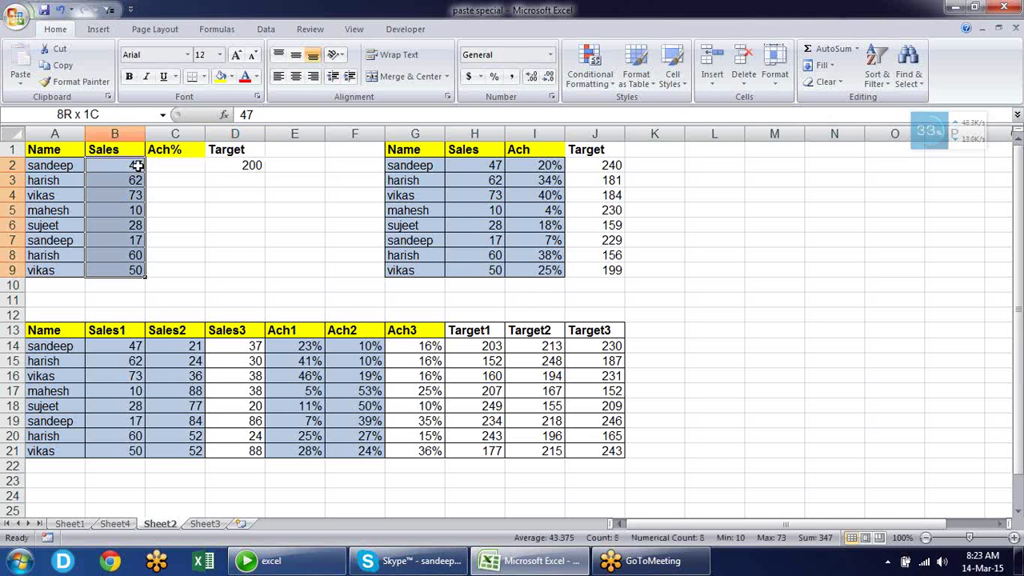
key("ctrl+c")
key("Right")
key("Return")
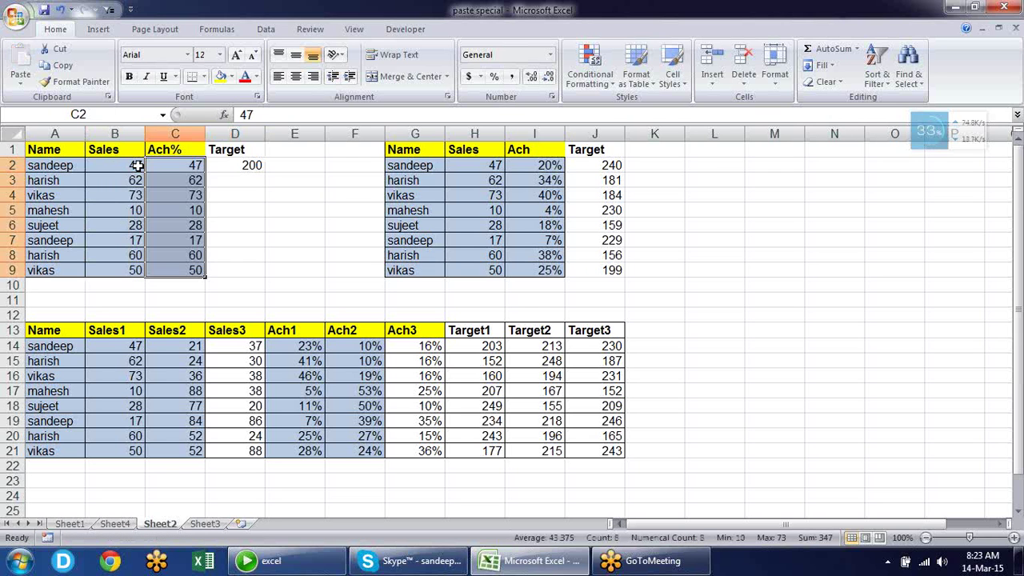
Copy the 200 target in D2 and open Paste Special for C2:C9
key("Right")
key("Right")
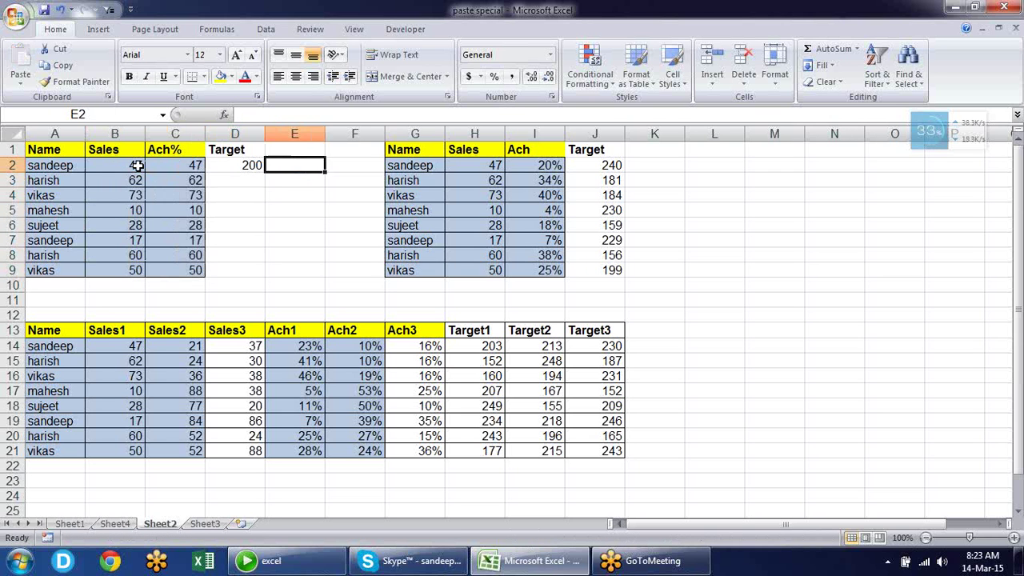
key("Left")
key("ctrl+c")
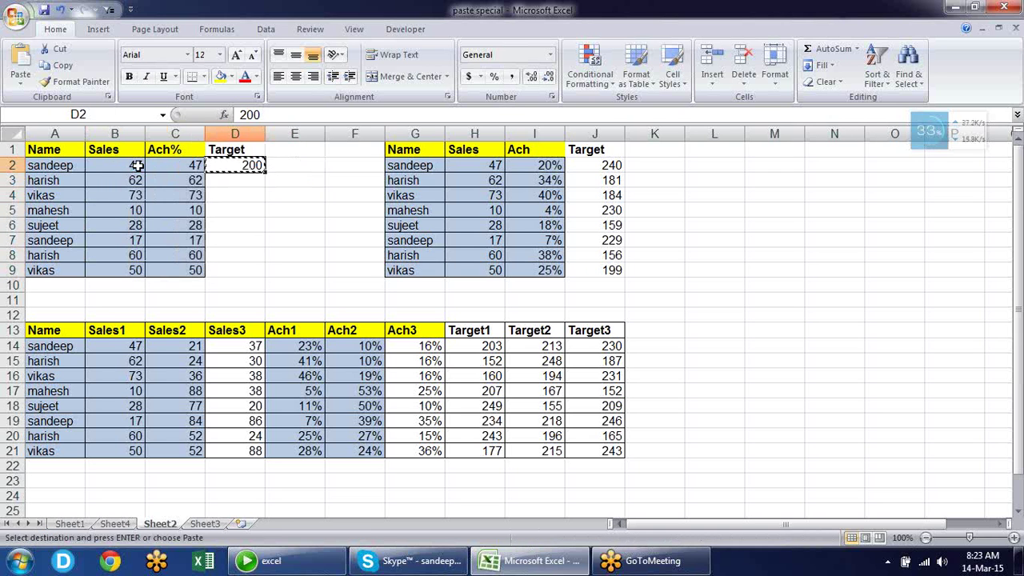
key("Left")
key("shift+Down")
key("shift+Down")
key("shift+Down")
key("shift+Down")
key("shift+Down")
key("shift+Down")
key("shift+Down")
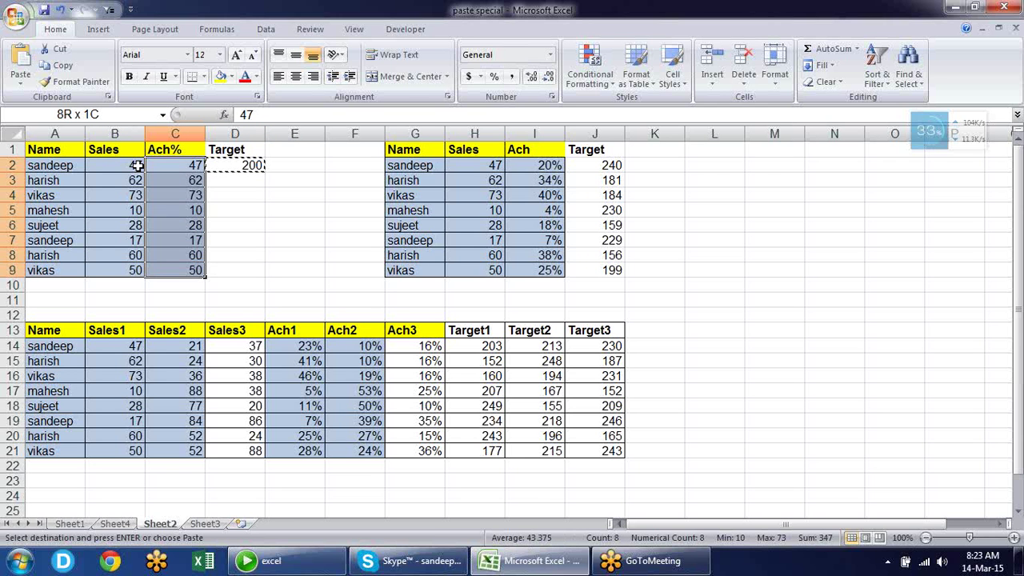
key("alt+e")
key("s")
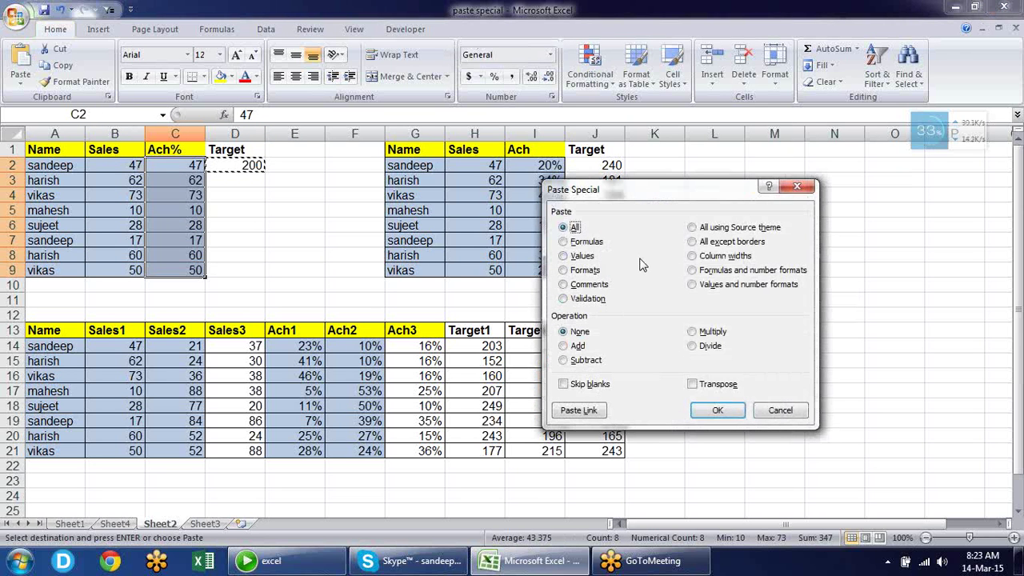
Divide C2:C9 by 200 with Paste Special Divide and apply Percent Style to the results
left_click_drag(622, 204, 415, 86)
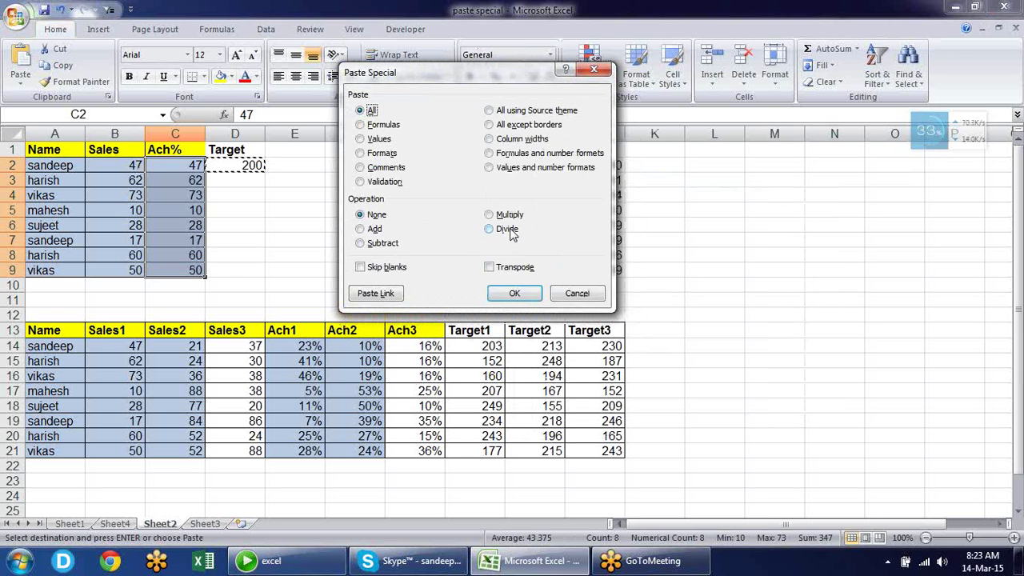
left_click(510, 230)
left_click(518, 294)
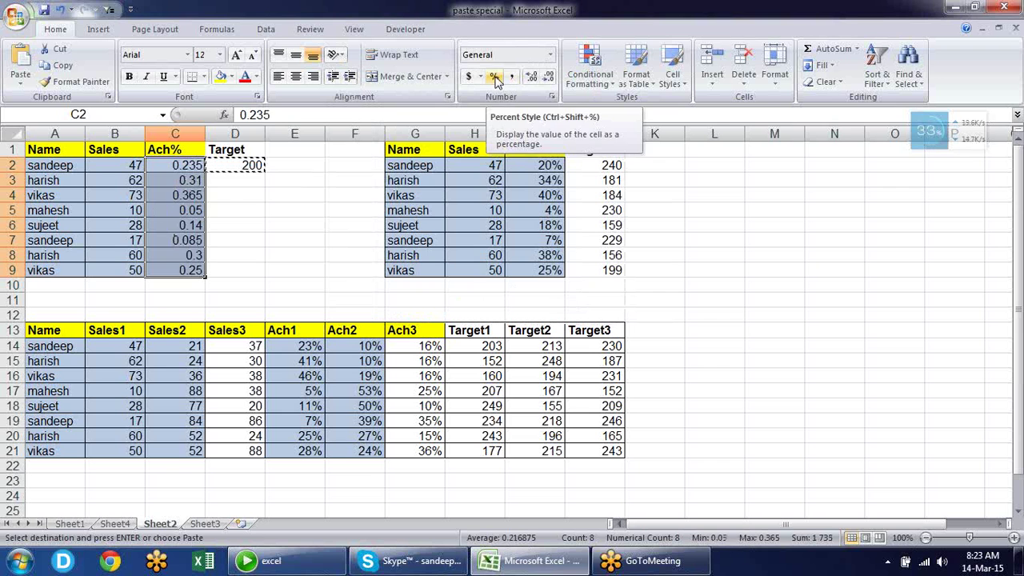
left_click(497, 77)
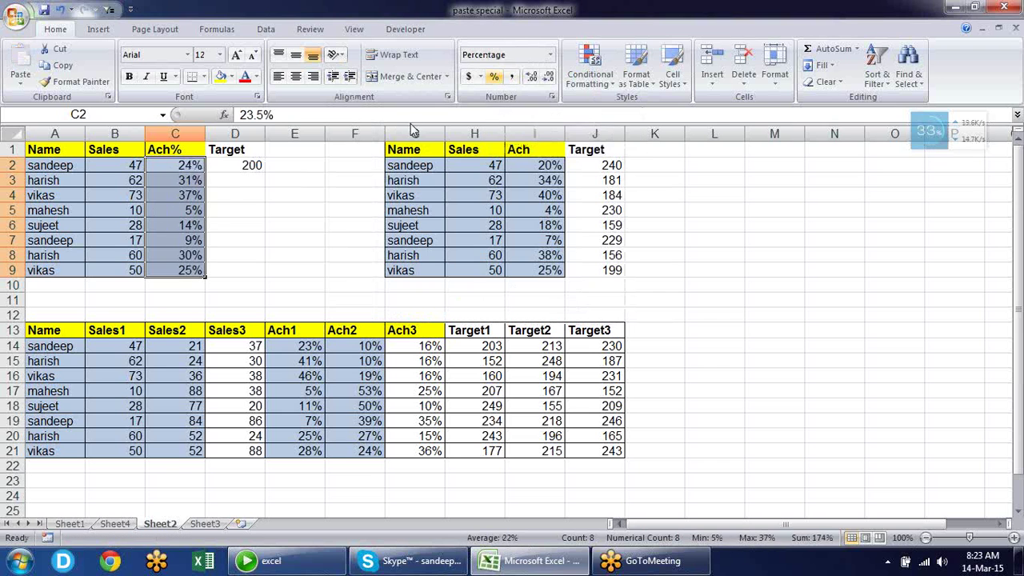
left_click(244, 243)
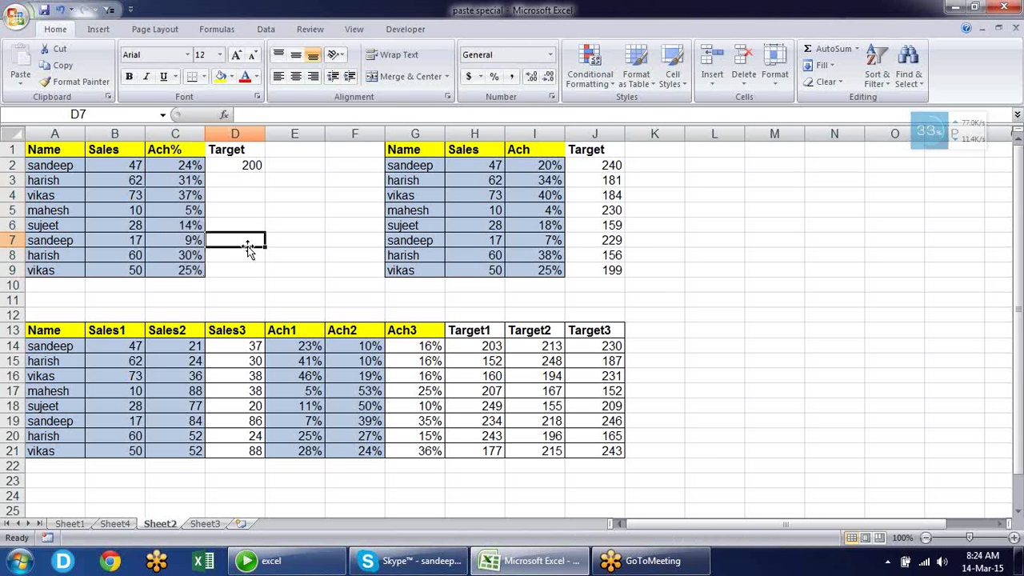
left_click(200, 165)
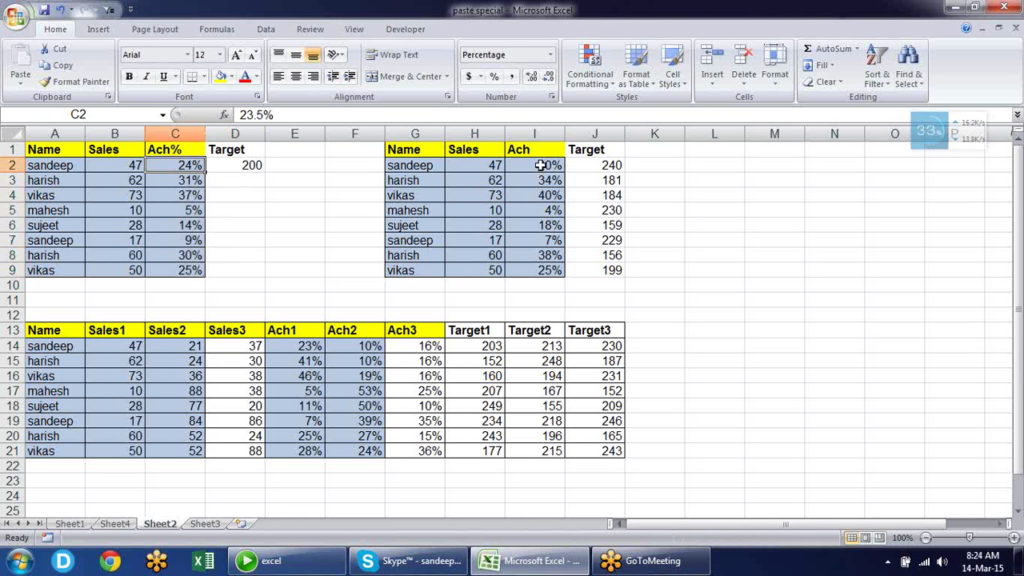
Clear formats and values from I2:I9, then apply Percent Style to the empty cells
left_click_drag(542, 166, 553, 270)
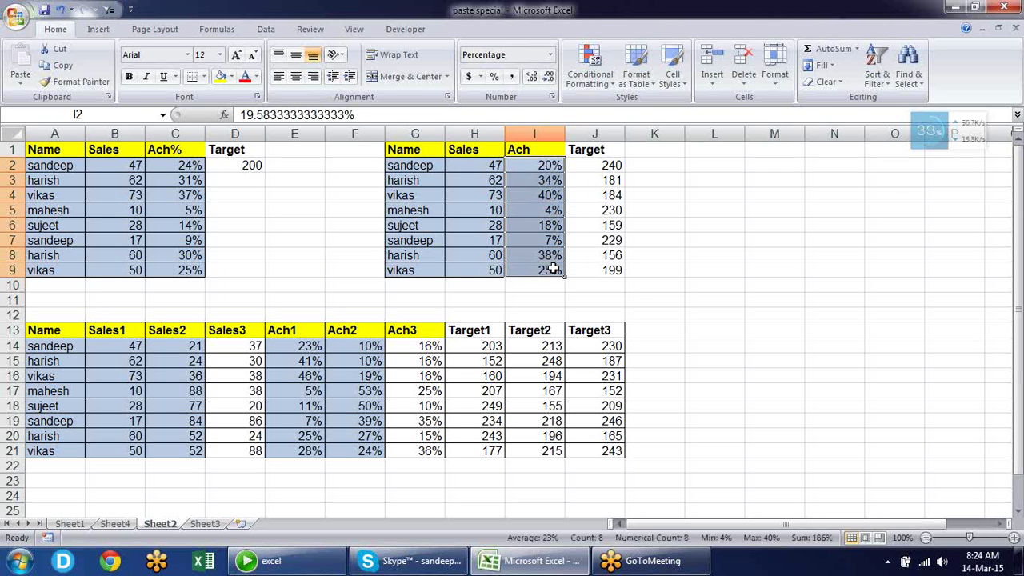
key("alt+e")
key("a")
key("f")
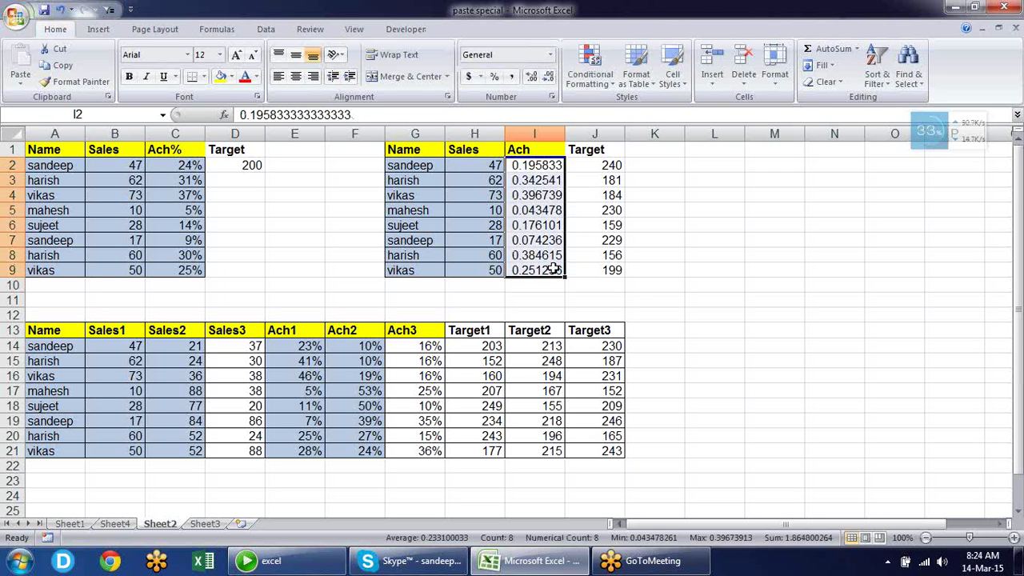
key("Delete")
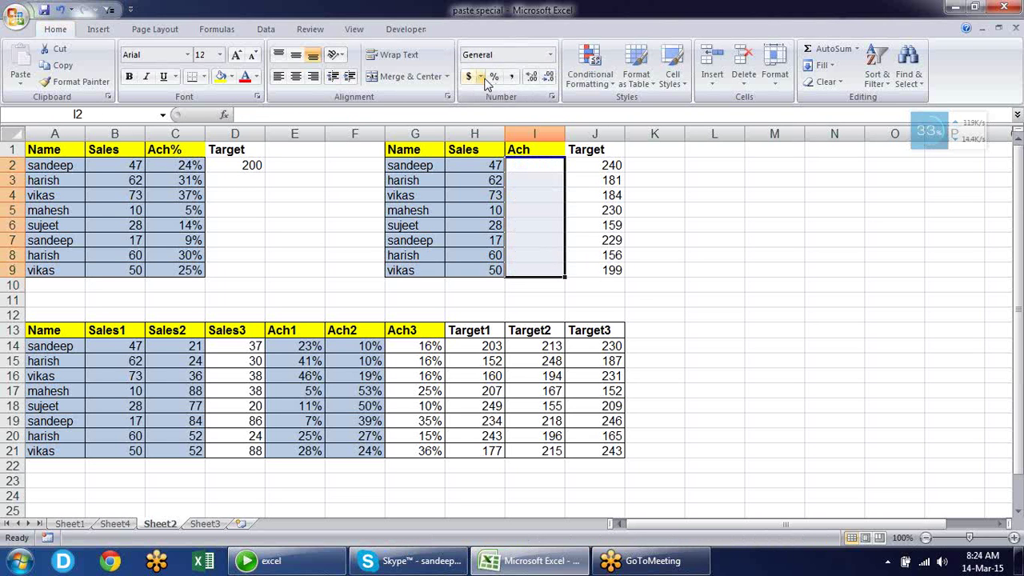
left_click(495, 81)
left_click(678, 237)
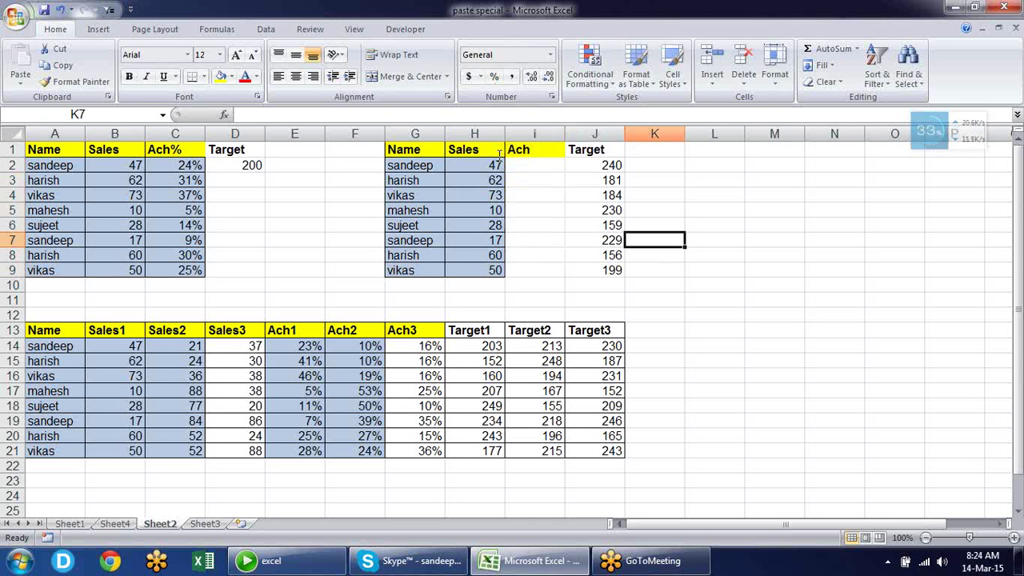
left_click(298, 206)
type("0.2")
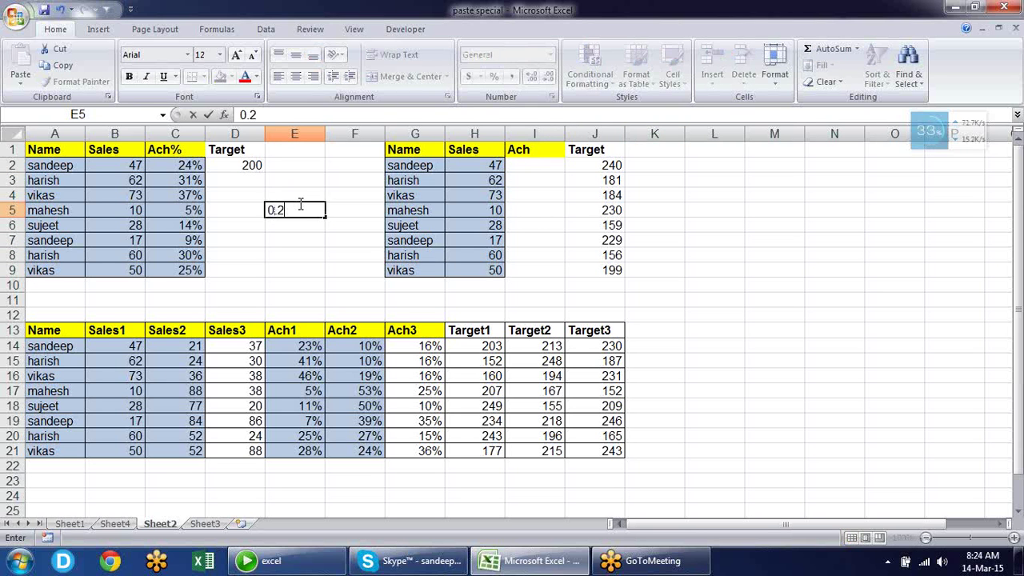
key("Return")
left_click(298, 205)
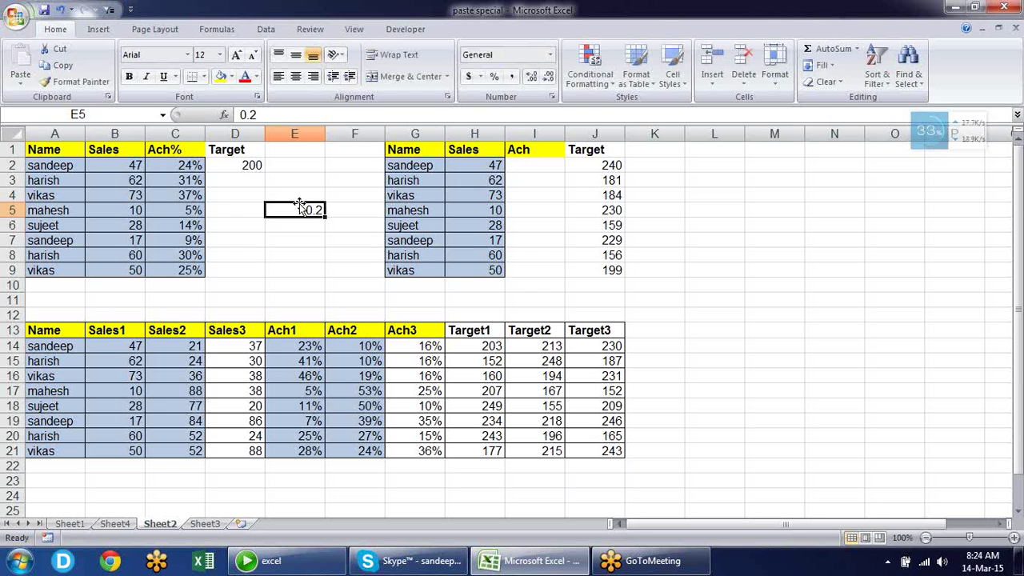
key("ctrl+shift+5")
key("Delete")
left_click(617, 170)
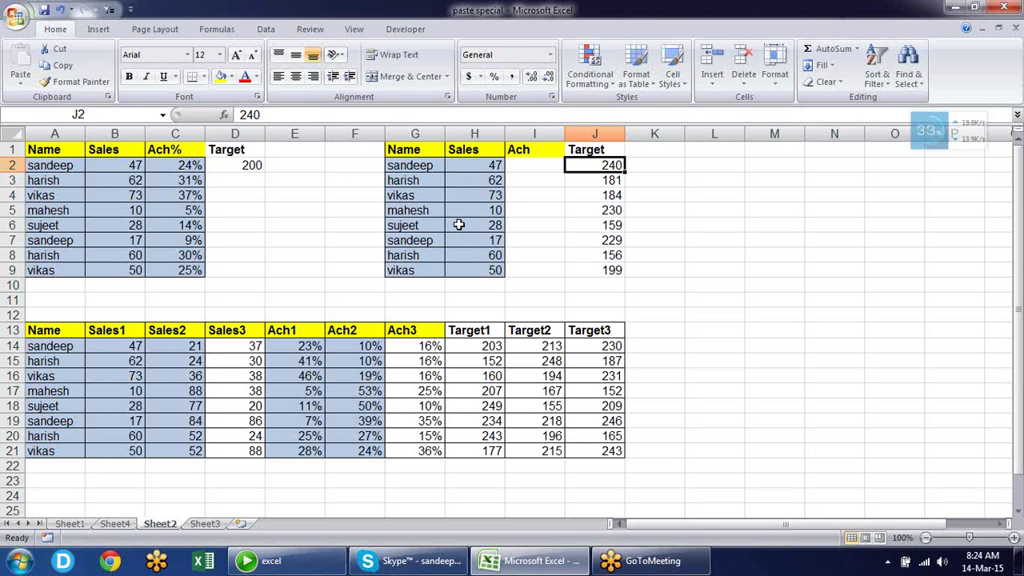
left_click(251, 166)
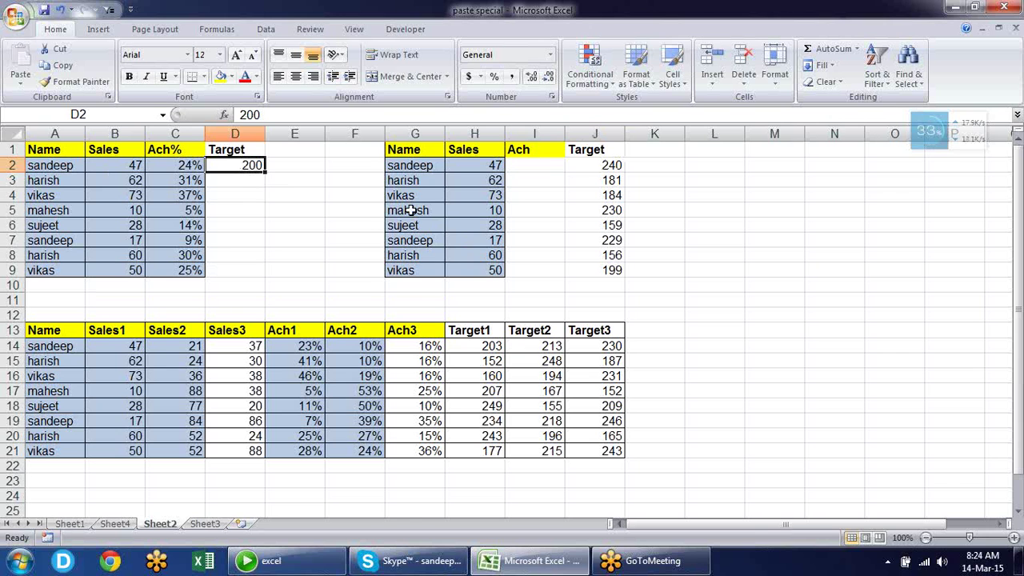
left_click(550, 163)
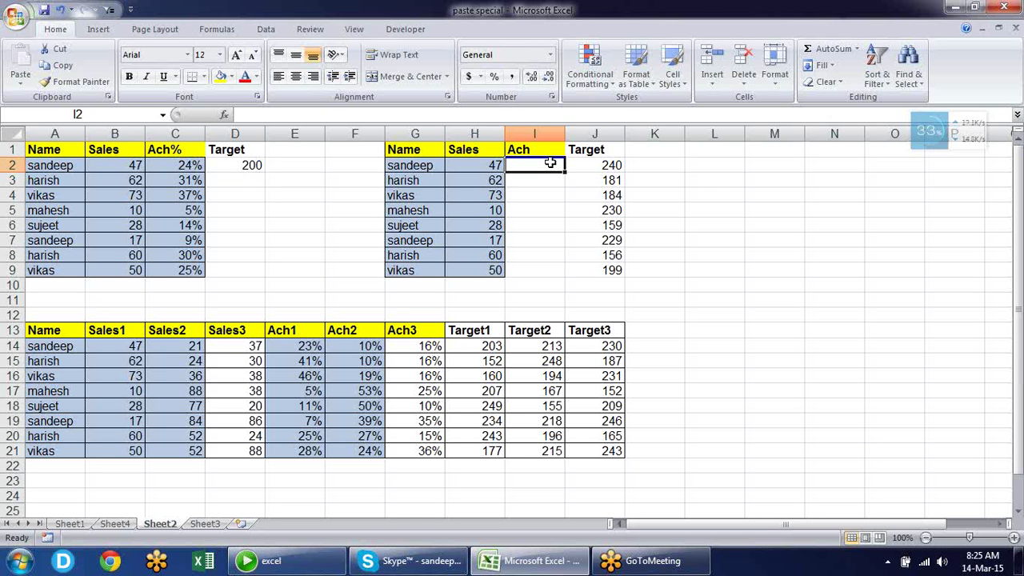
Copy the Sales figures H2:H9 into the Ach column I2:I9
key("Left")
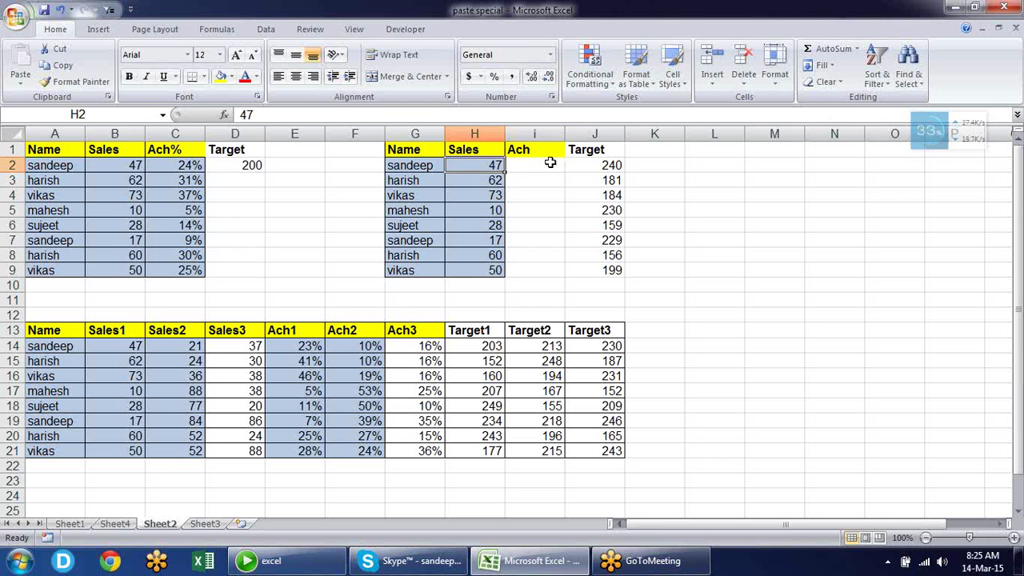
key("ctrl+shift+Down")
key("ctrl+c")
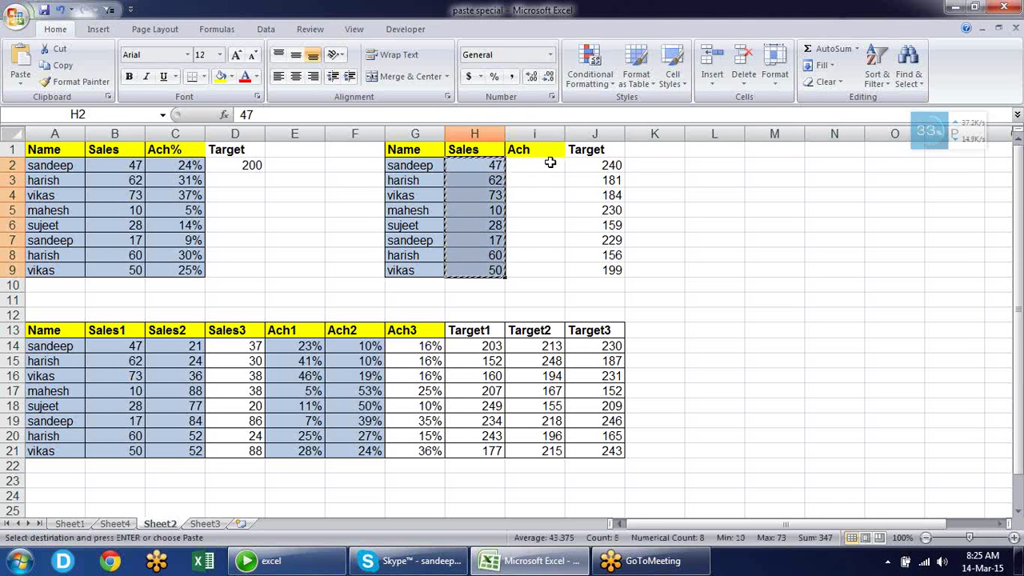
left_click(551, 162)
key("Return")
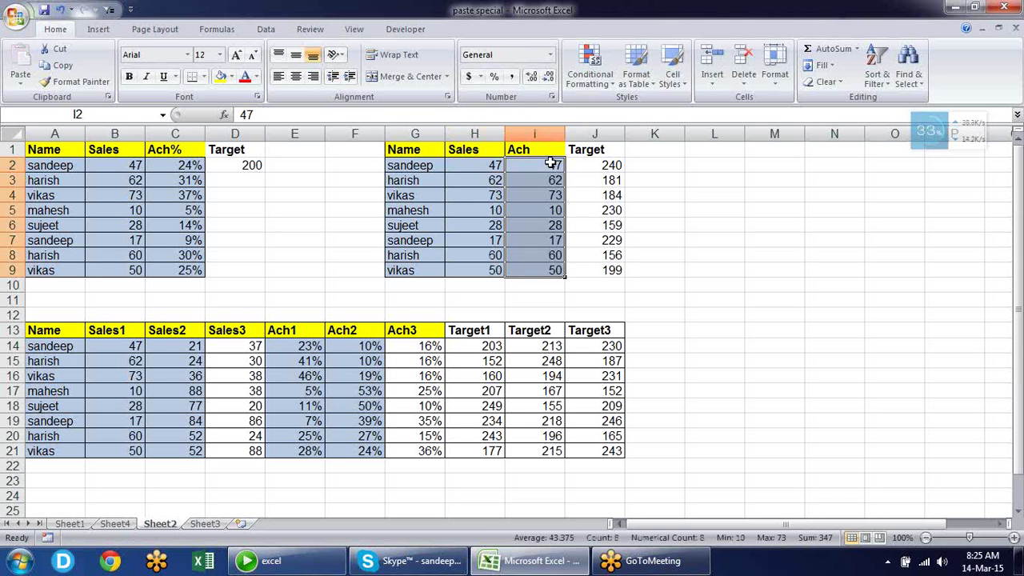
Divide I2:I9 by the copied Targets J2:J9 and format the results as percentages
key("Right")
key("Right")
key("Left")
key("ctrl+shift+Down")
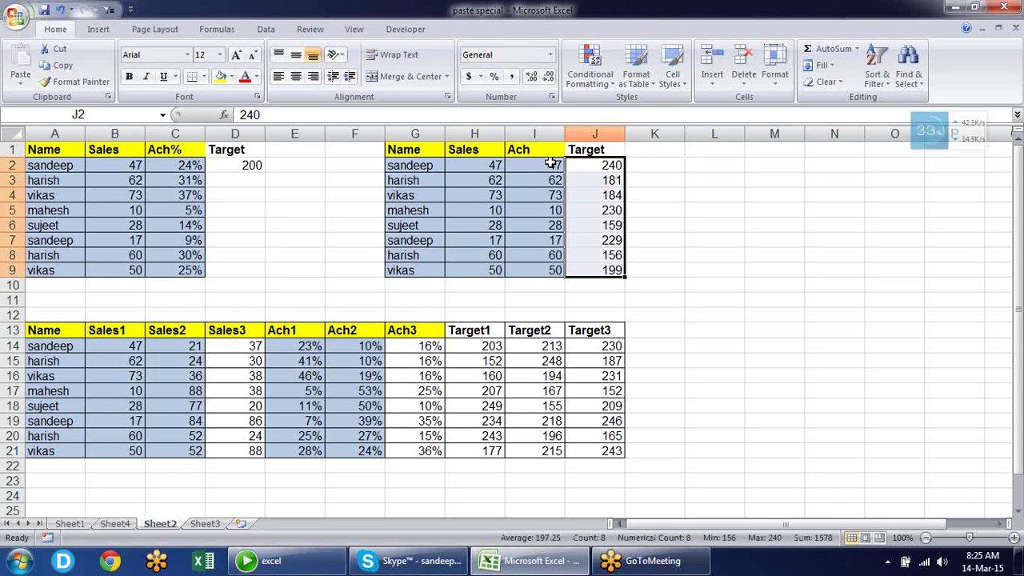
key("ctrl+c")
key("Left")
key("shift+Down")
key("shift+Down")
key("shift+Down")
key("shift+Down")
key("shift+Down")
key("shift+Down")
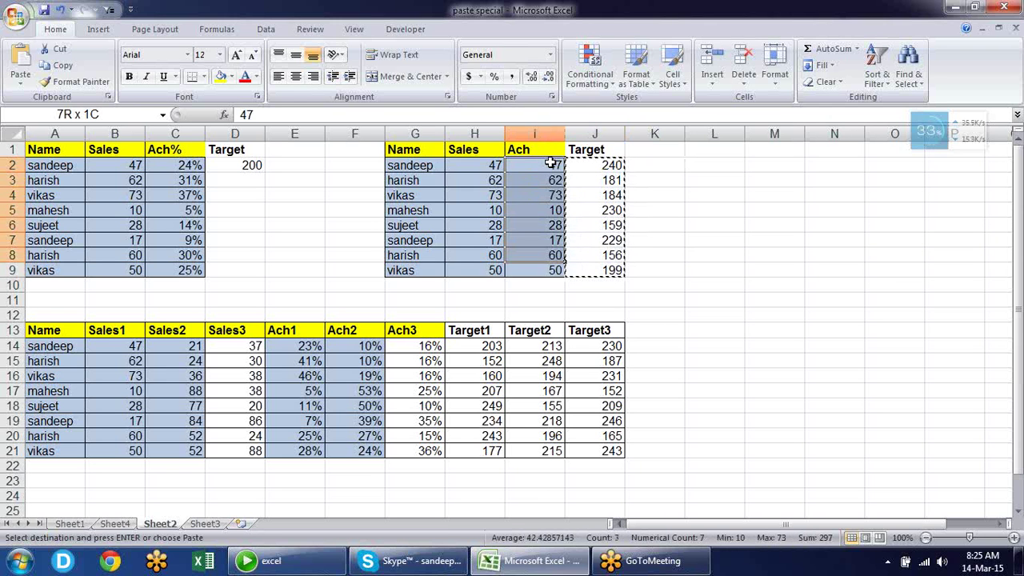
key("shift+Down")
key("ctrl+alt+v")
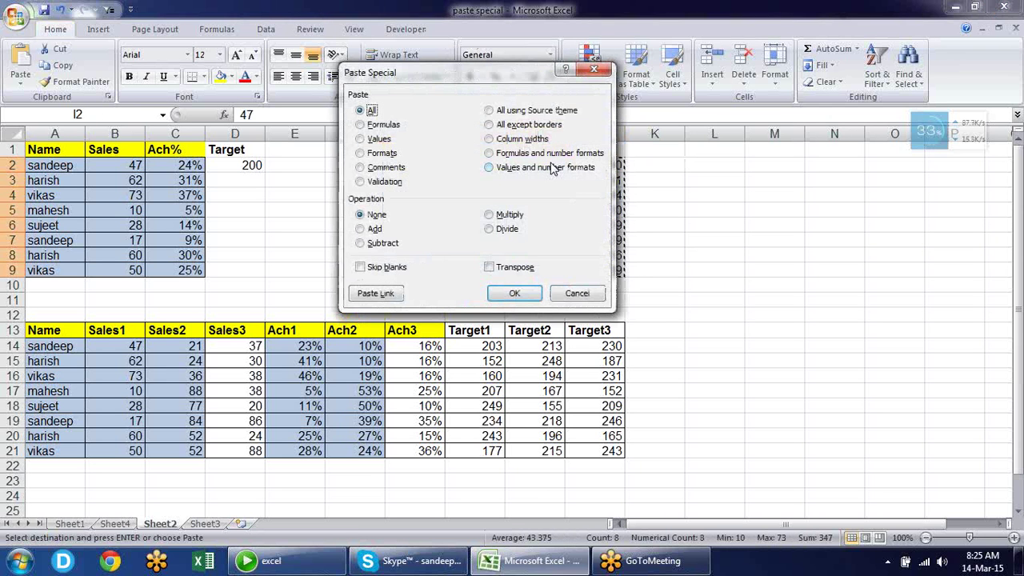
left_click(503, 228)
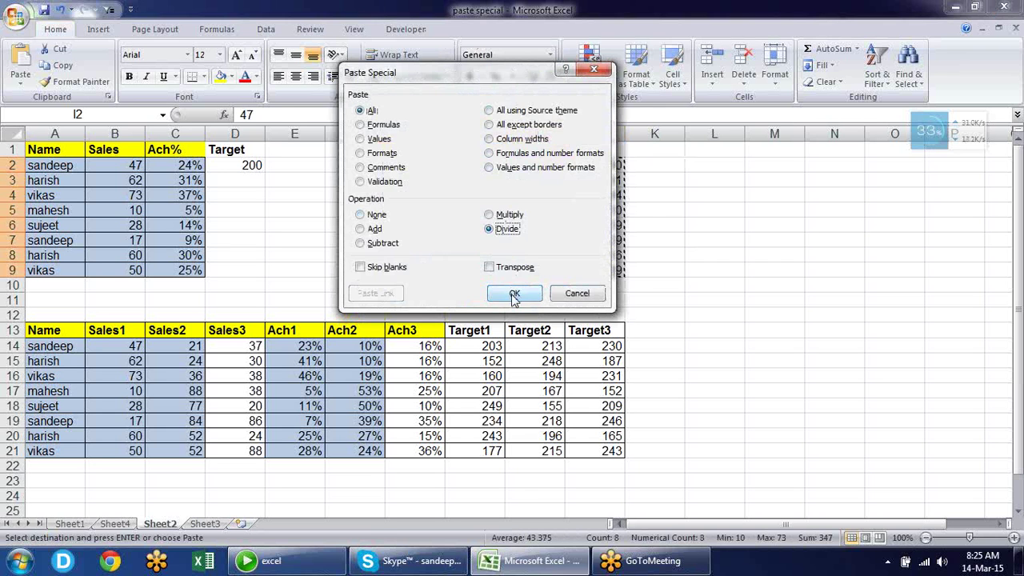
left_click(514, 294)
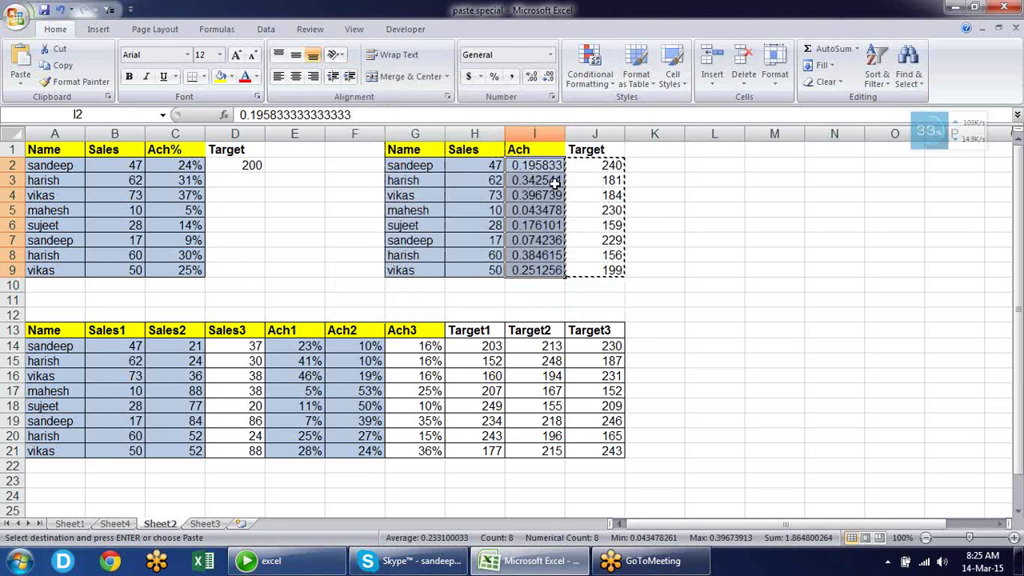
left_click(494, 76)
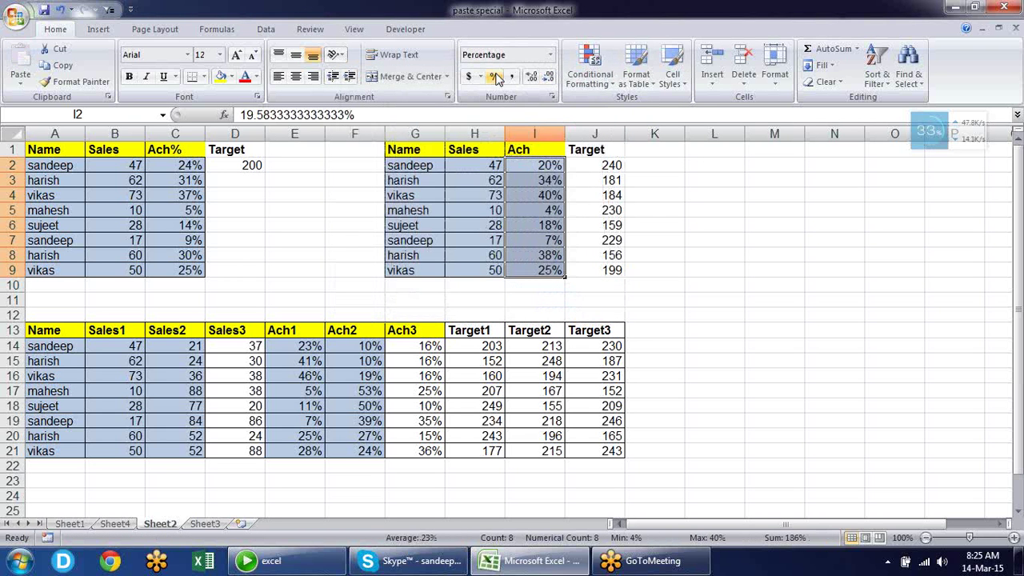
left_click(690, 240)
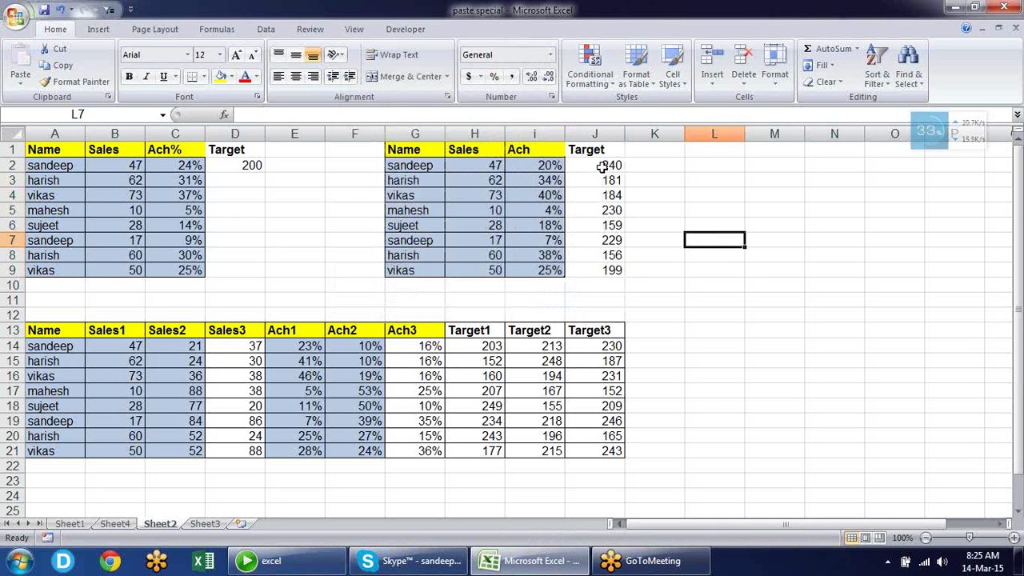
Compare the Sales and Target values in rows 2–3 and highlight the Target and Ach columns
left_click(477, 165)
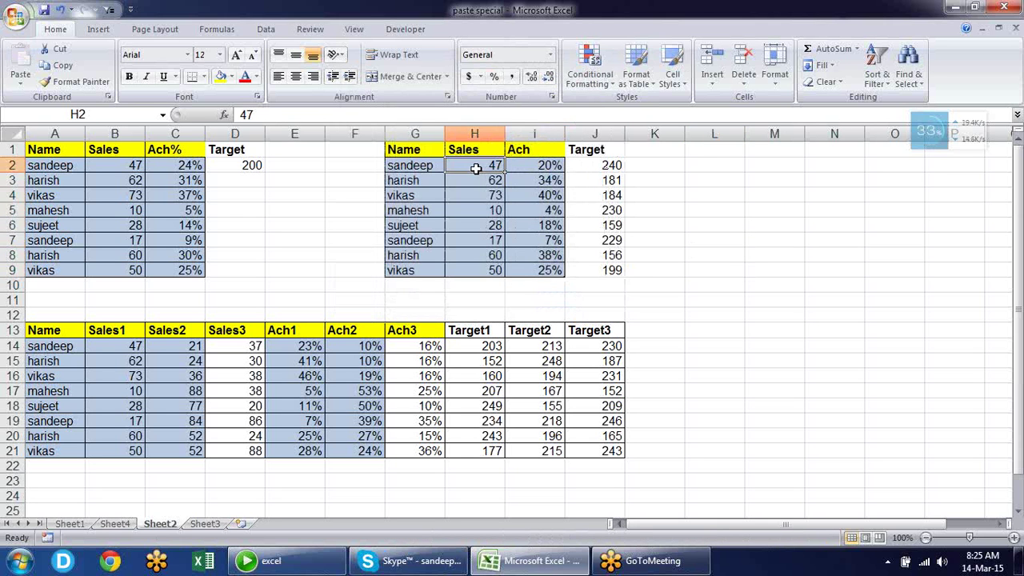
left_click(593, 167)
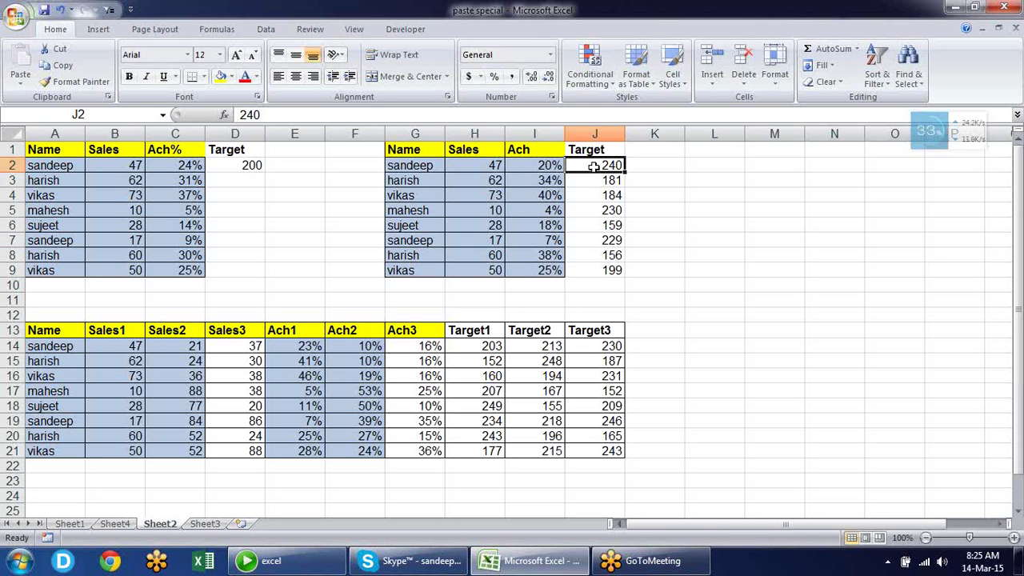
left_click(491, 180)
left_click(605, 180)
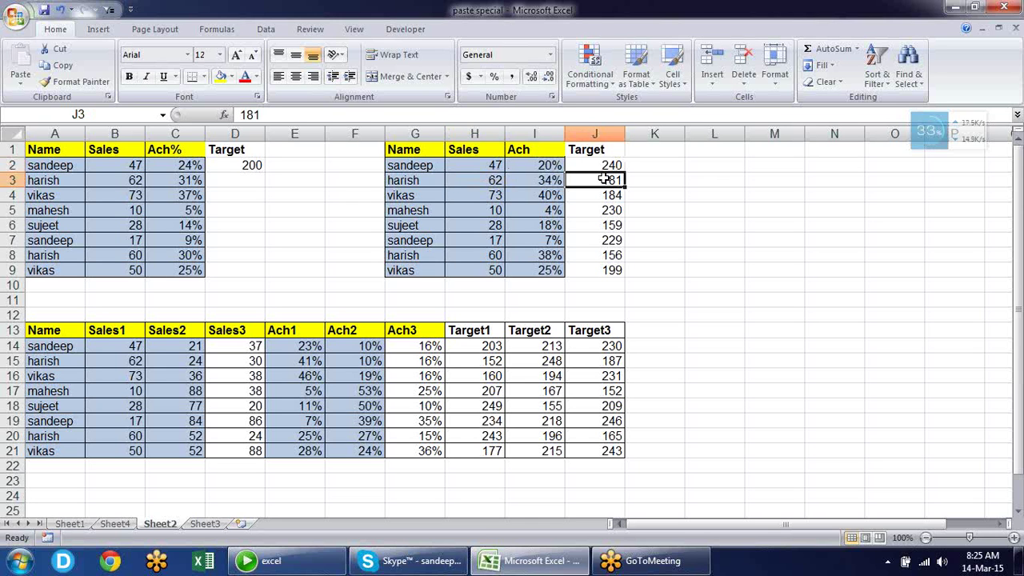
left_click_drag(603, 165, 613, 271)
left_click_drag(527, 166, 540, 268)
left_click_drag(581, 166, 589, 255)
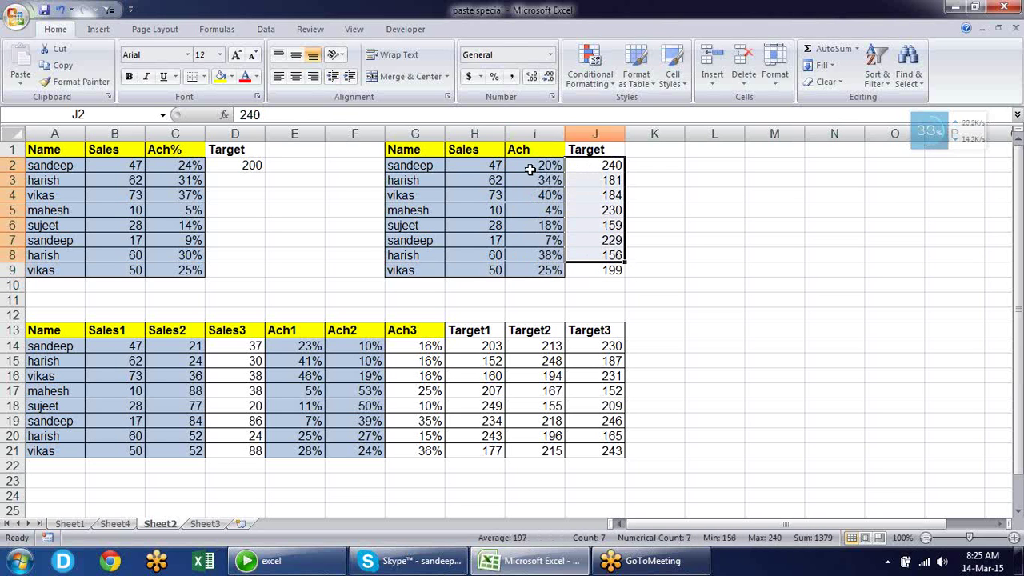
left_click_drag(529, 169, 543, 253)
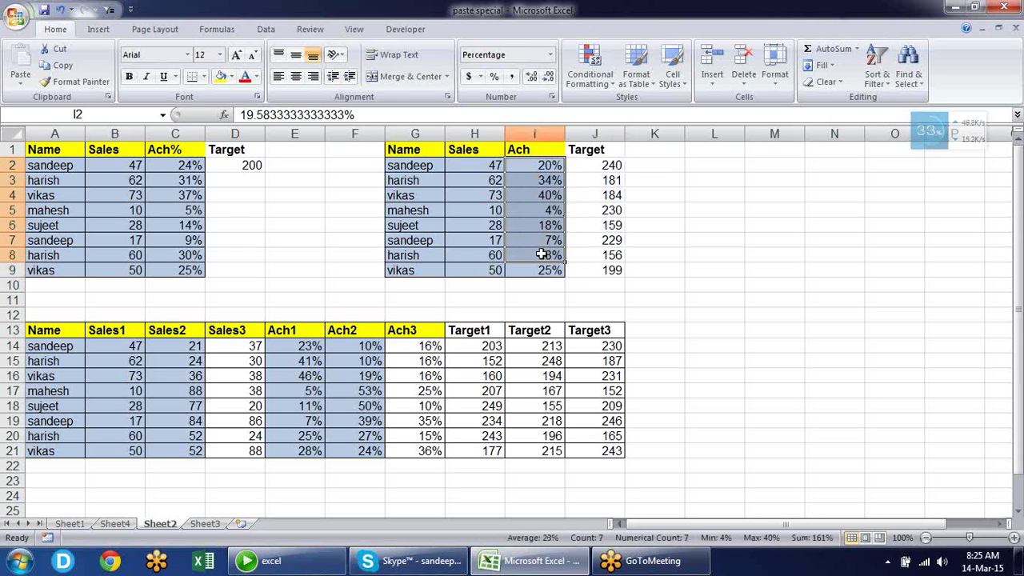
Check each Ach value against its Target in rows 2–7, then clear Ach1–Ach3 in E14:G21
left_click(601, 165)
left_click(549, 162)
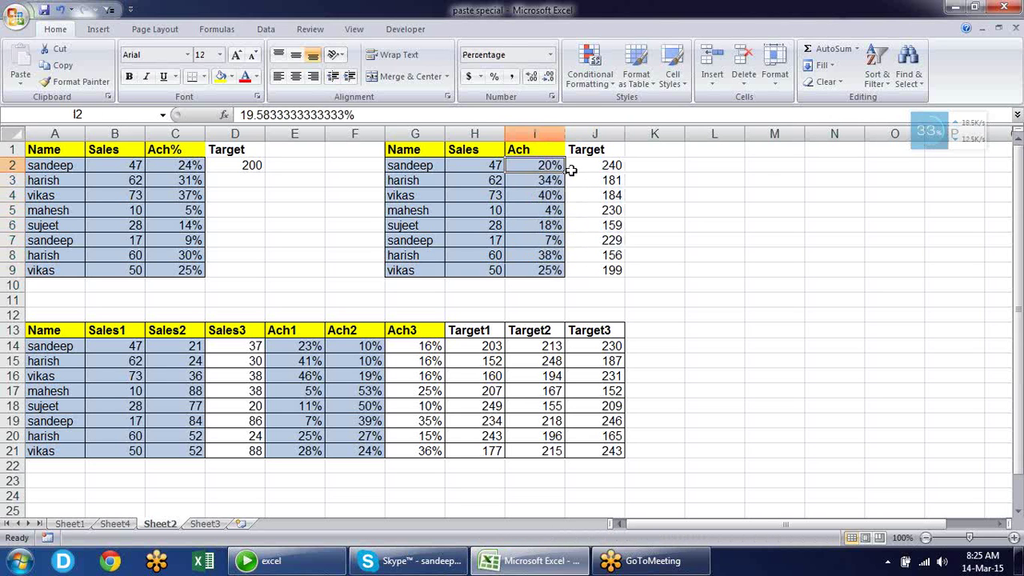
left_click(594, 181)
left_click(559, 183)
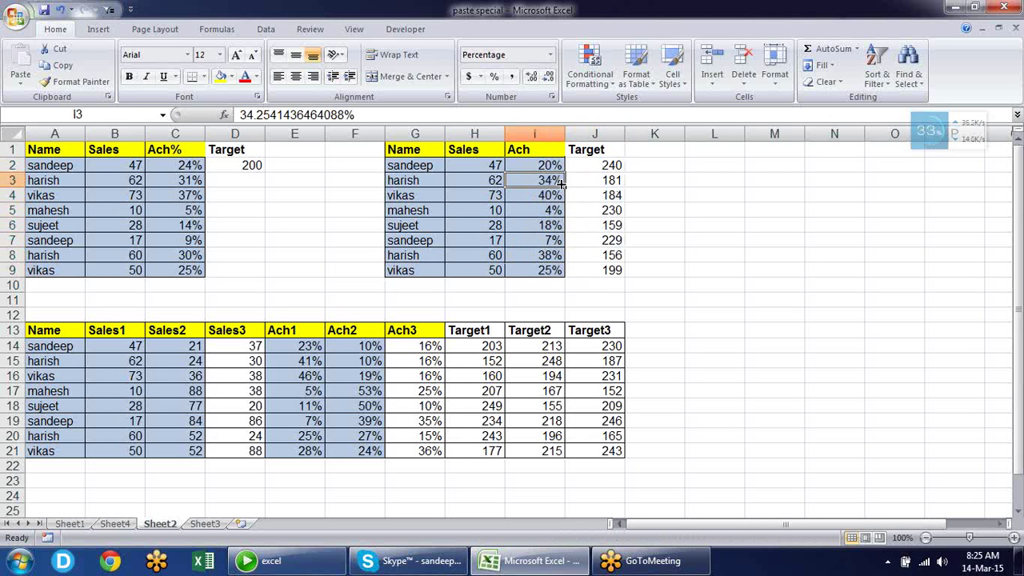
left_click(583, 192)
left_click(554, 195)
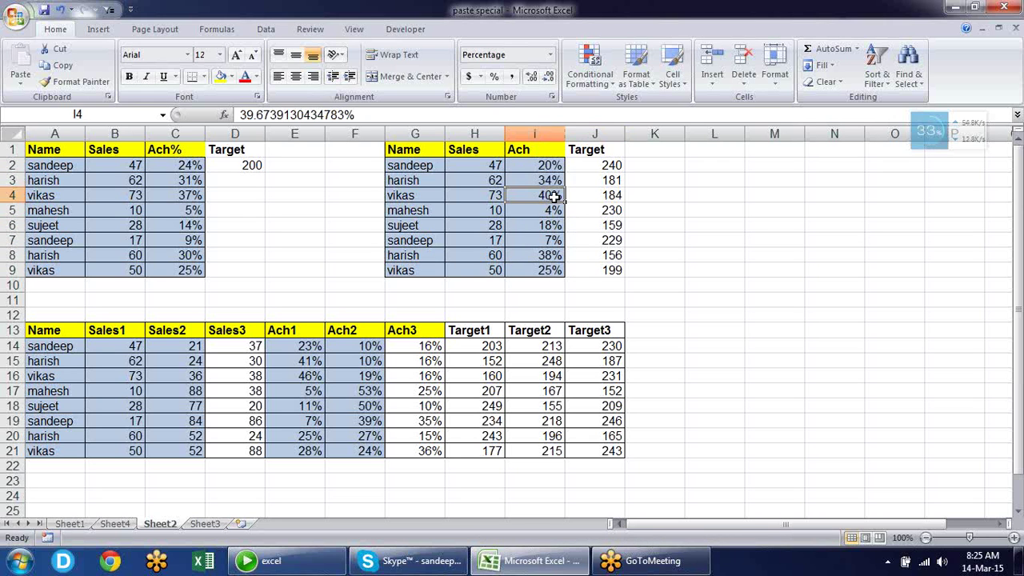
left_click(584, 209)
left_click(549, 211)
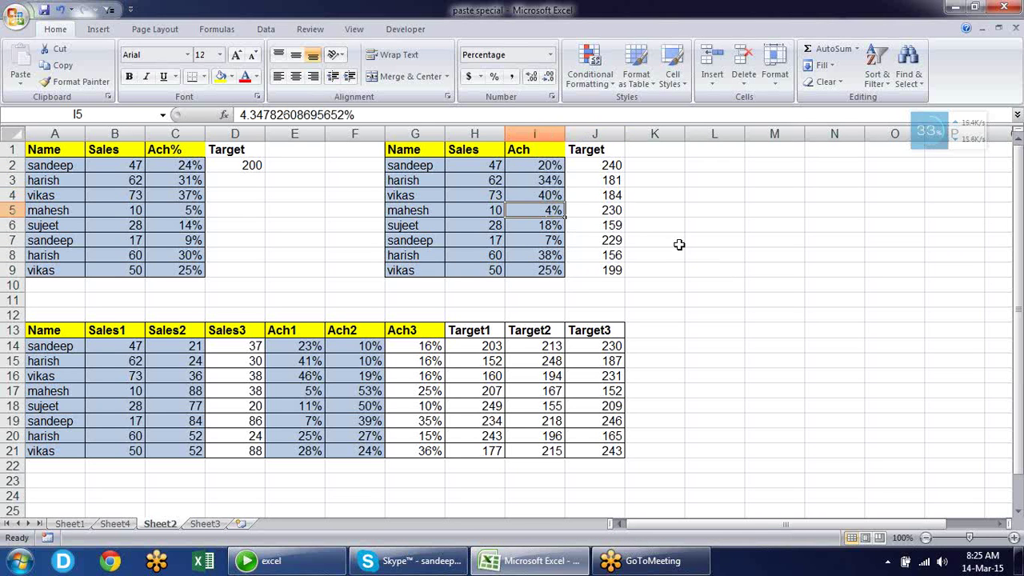
left_click(618, 226)
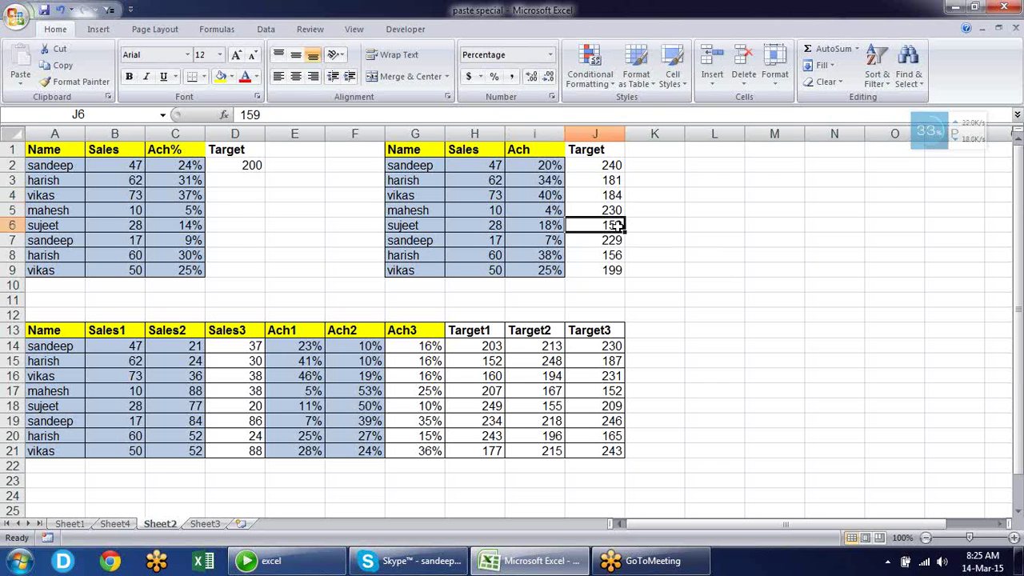
left_click(557, 226)
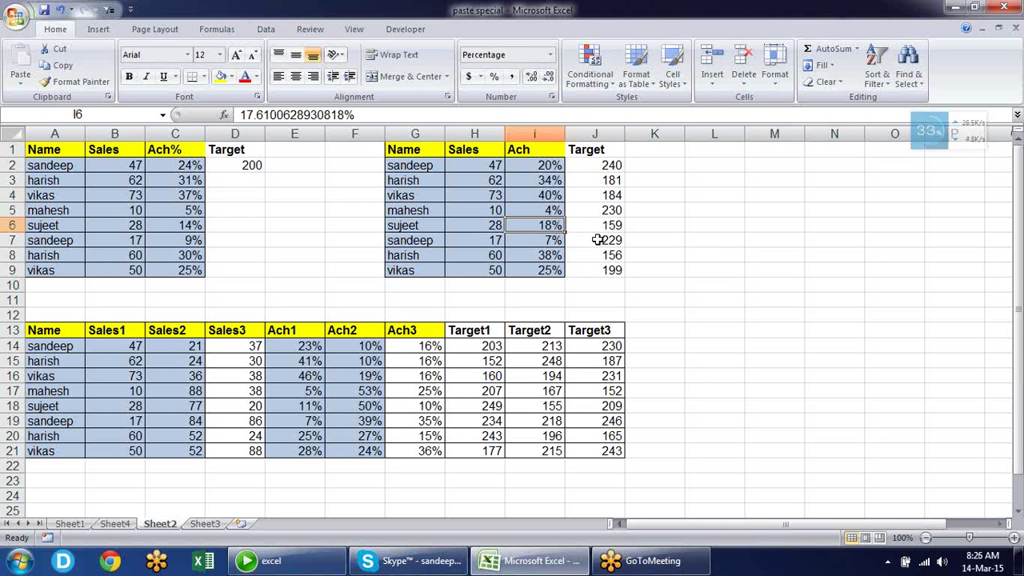
left_click(598, 240)
left_click(552, 240)
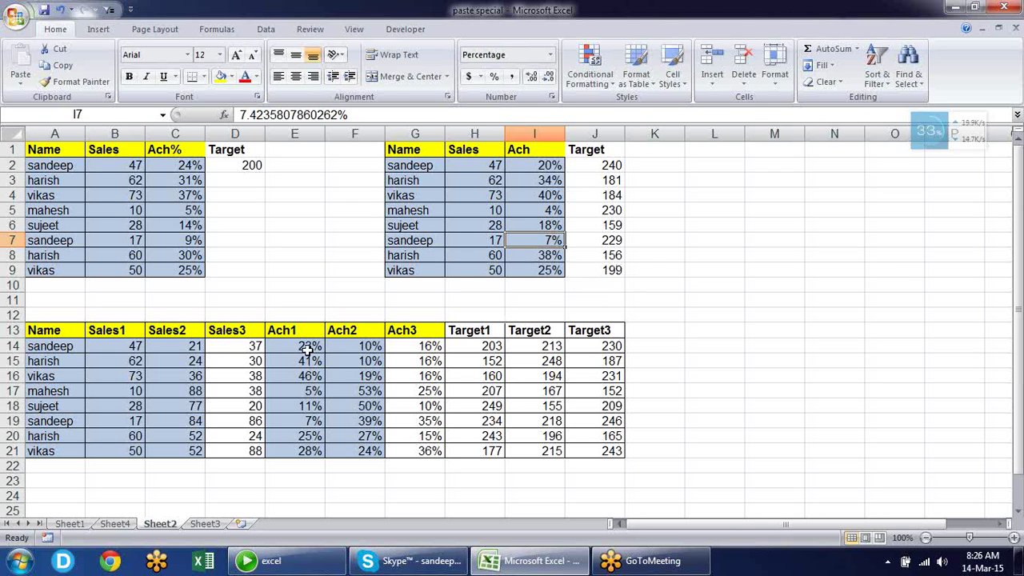
left_click_drag(307, 350, 425, 456)
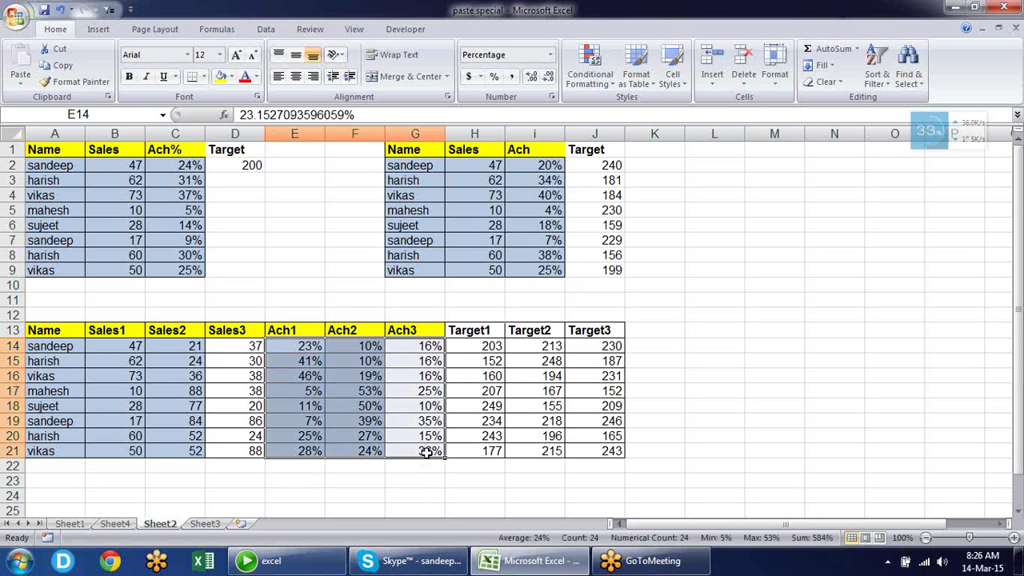
key("Delete")
Paste the Sales1–Sales3 figures into the Ach1–Ach3 cells E14:G21
left_click(753, 301)
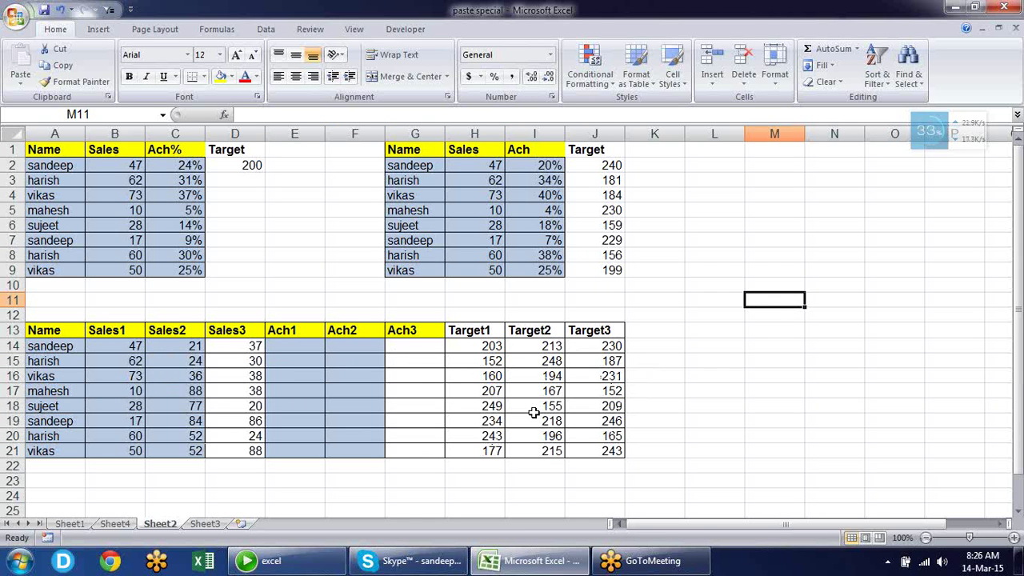
left_click_drag(126, 345, 247, 450)
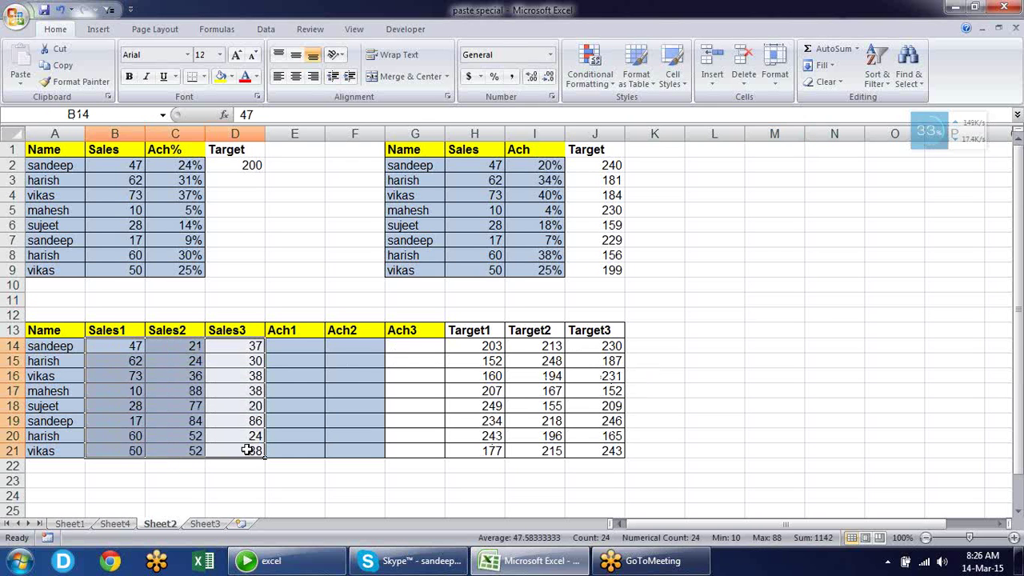
key("ctrl+c")
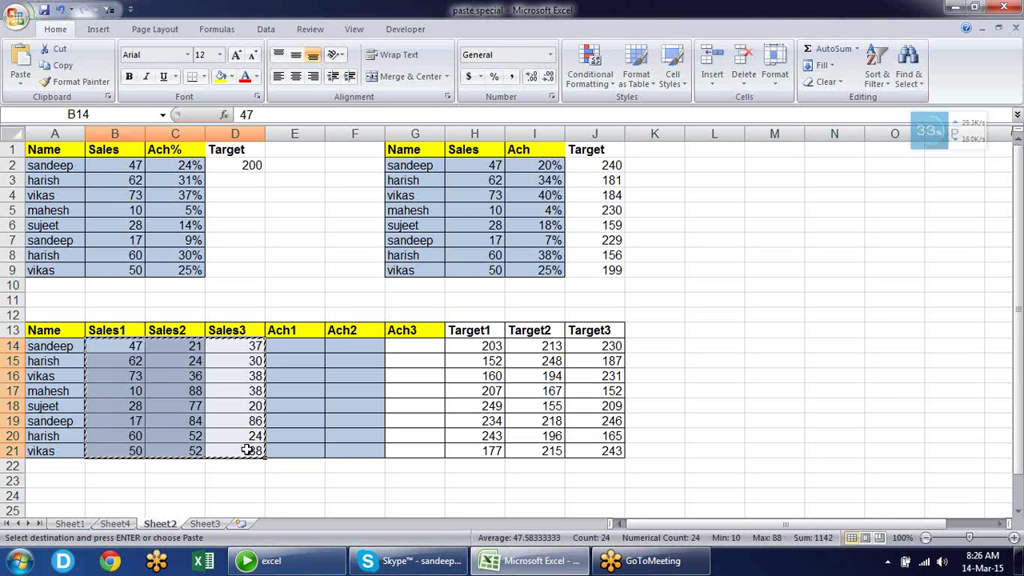
key("Right")
key("Right")
key("Right")
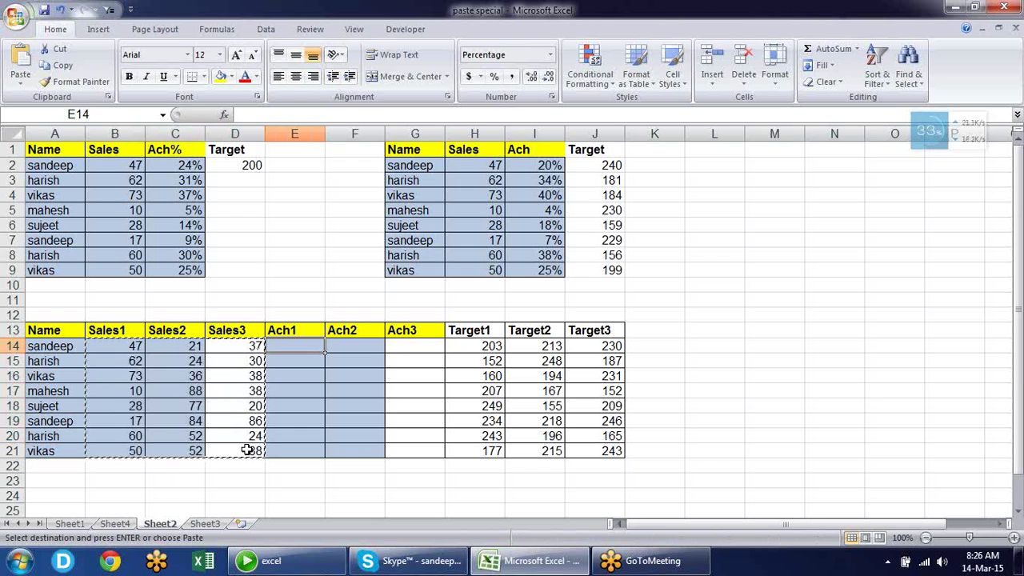
key("Return")
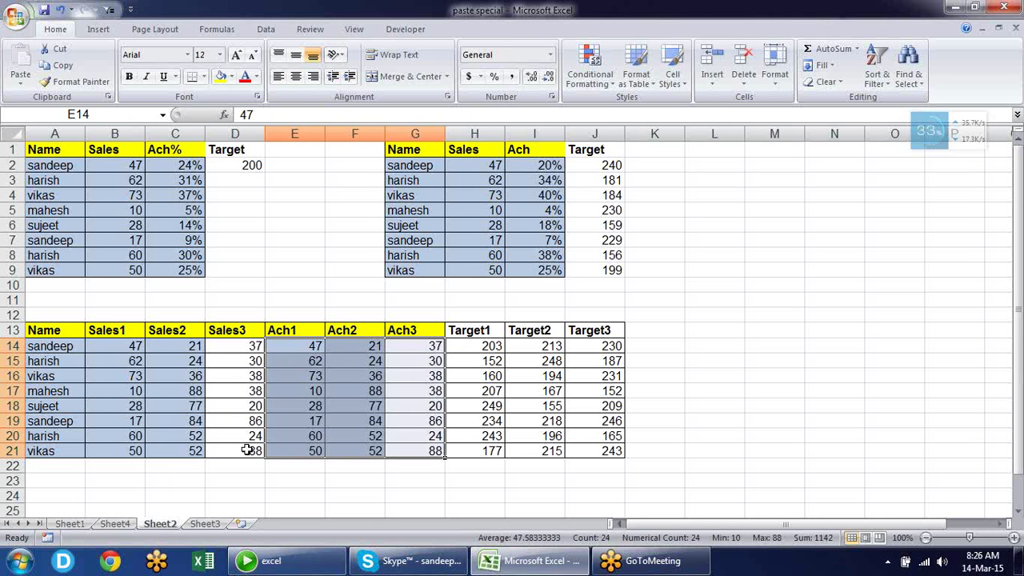
Copy the Target1–Target3 figures H14:J21 and start Paste Special at E14
key("Right")
key("Right")
key("Right")
key("shift+Right")
key("shift+Right")
key("shift+Right")
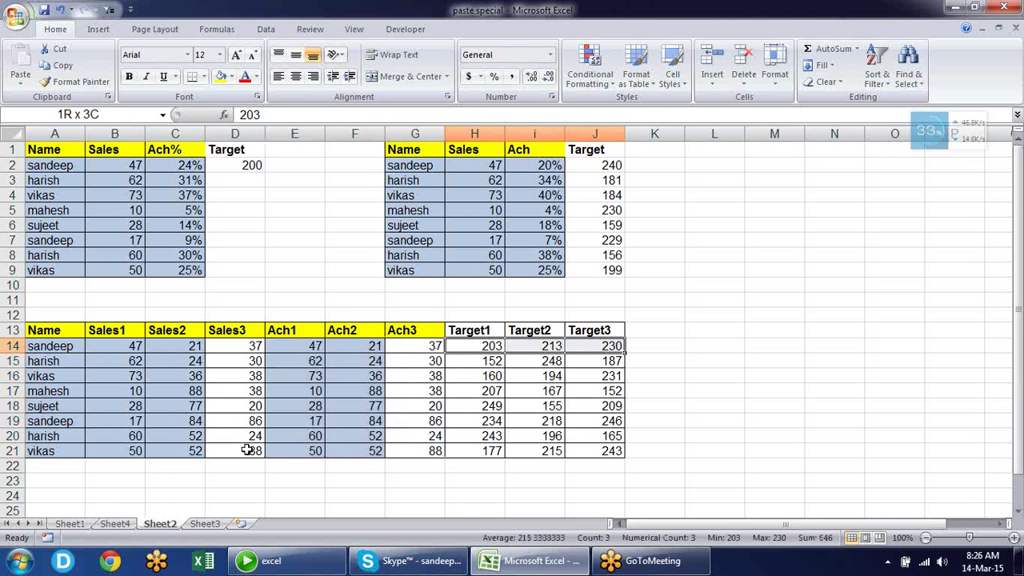
key("shift+Left")
key("ctrl+shift+Down")
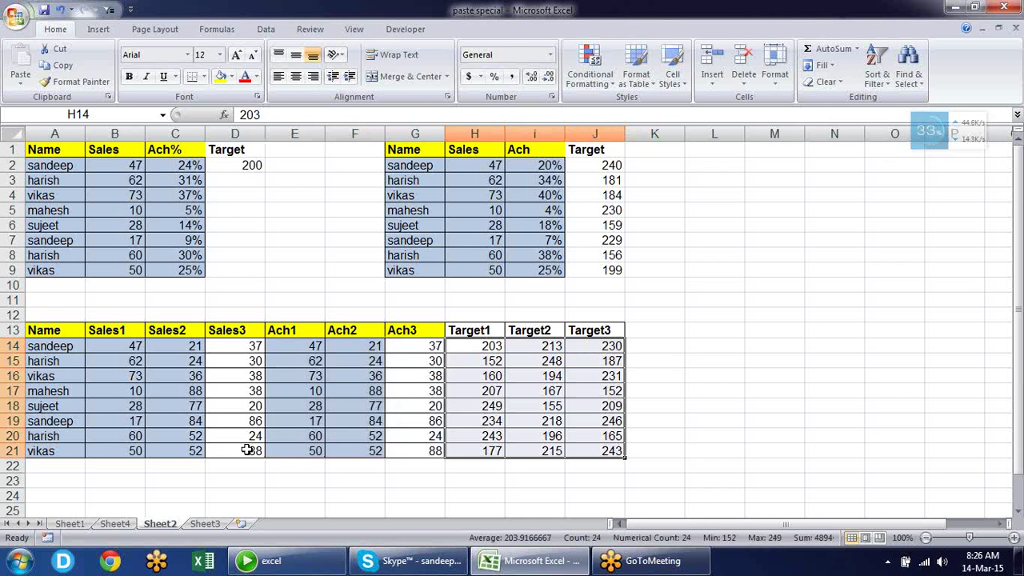
key("ctrl+c")
key("Left")
key("Left")
key("Left")
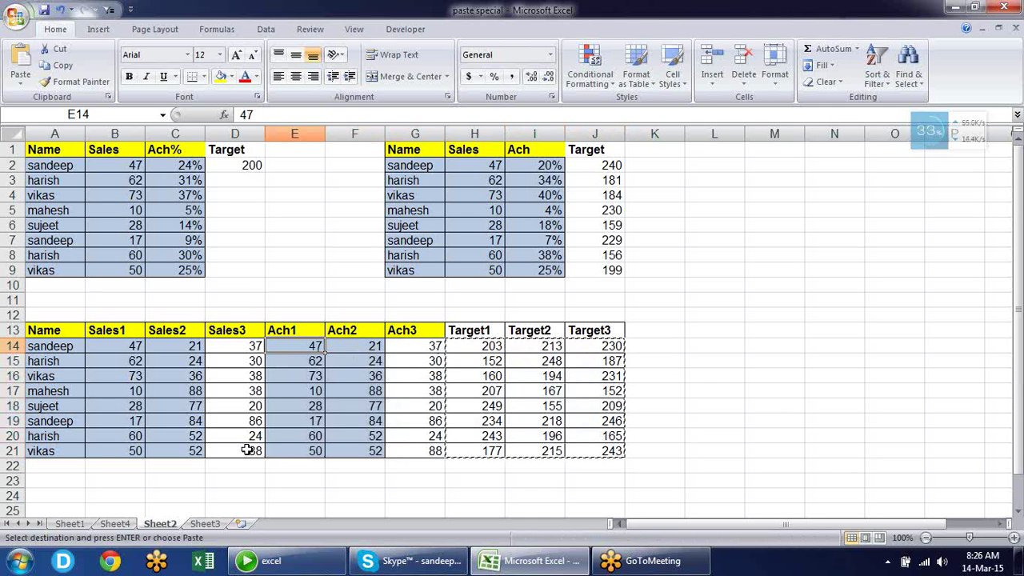
key("alt+e")
Divide Ach1–Ach3 by the copied Target figures and apply Percent Style to E14:G21
key("s")
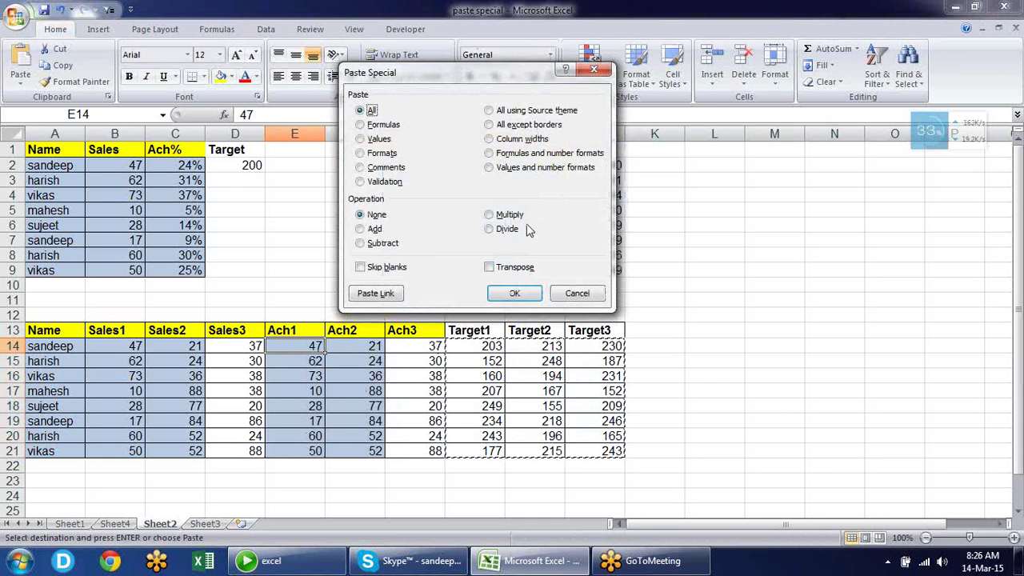
left_click(506, 229)
key("Return")
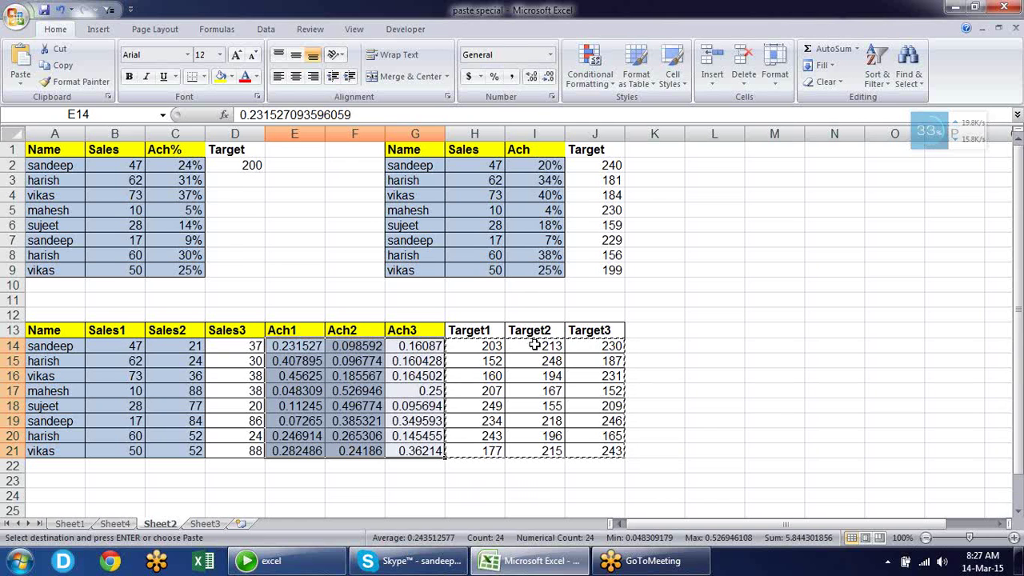
left_click(493, 76)
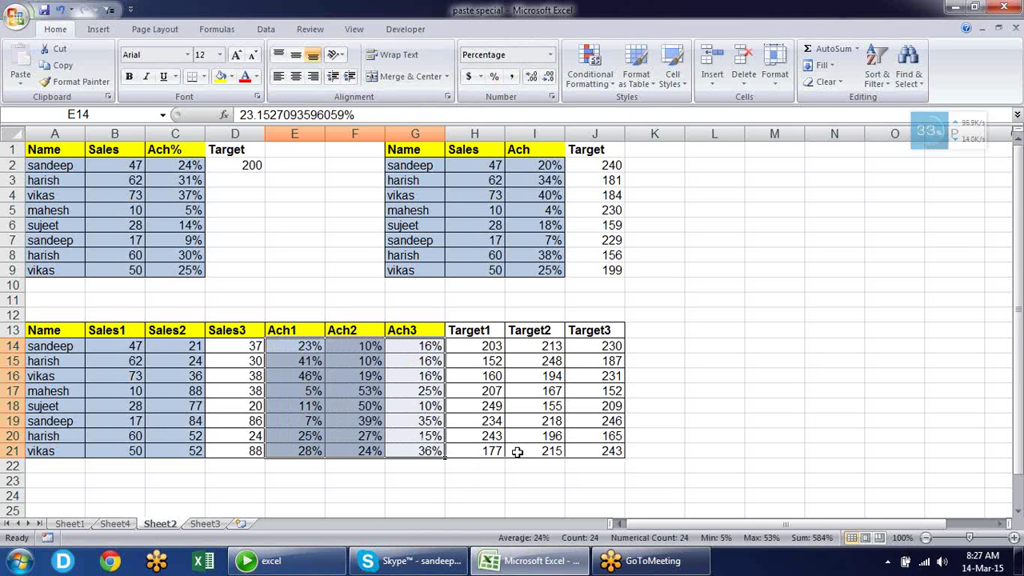
left_click(492, 466)
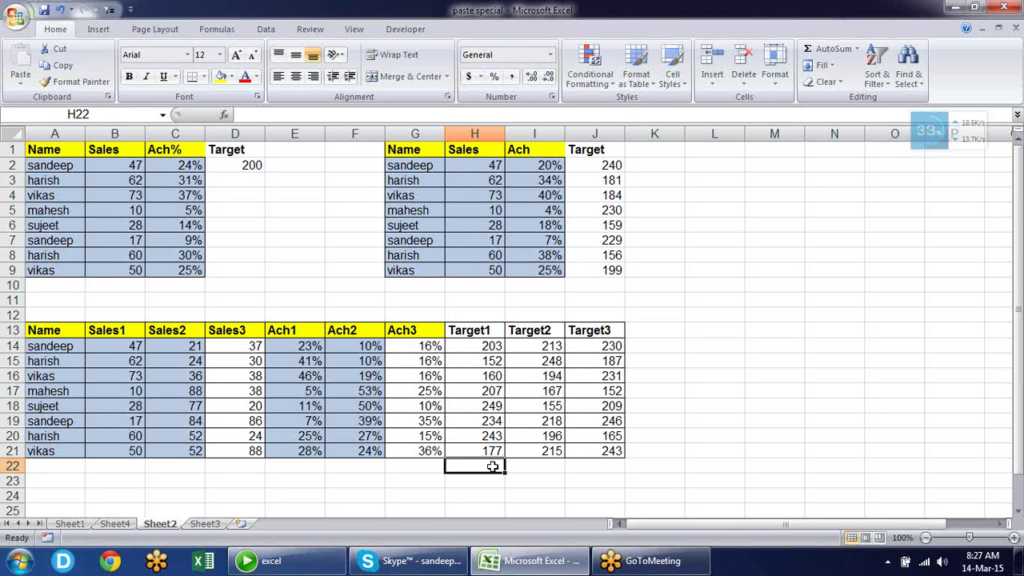
On Sheet3, set the 2010 total in B8 to =SUM(B3:B7)
left_click(192, 524)
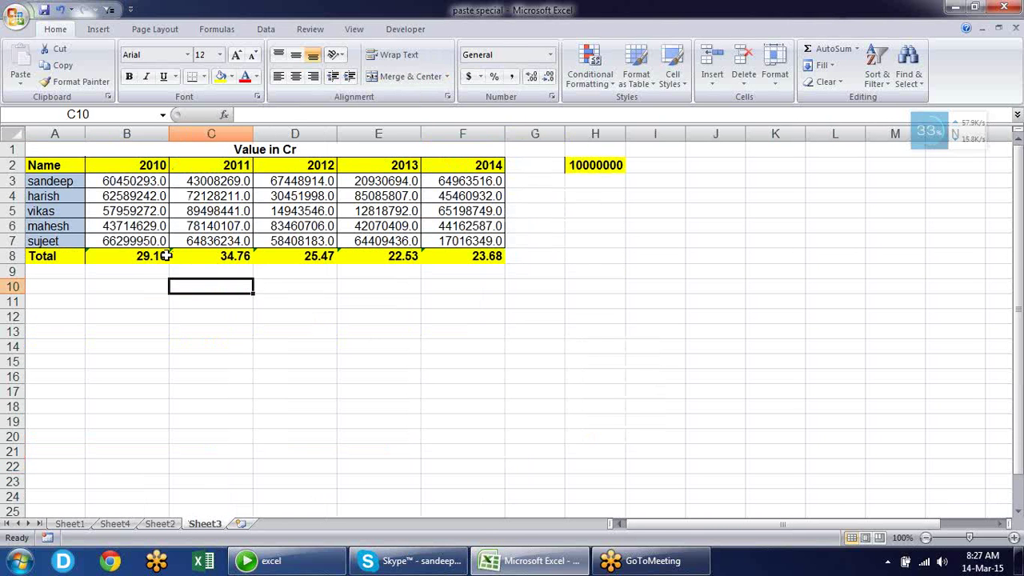
left_click_drag(153, 258, 495, 256)
left_click(222, 345)
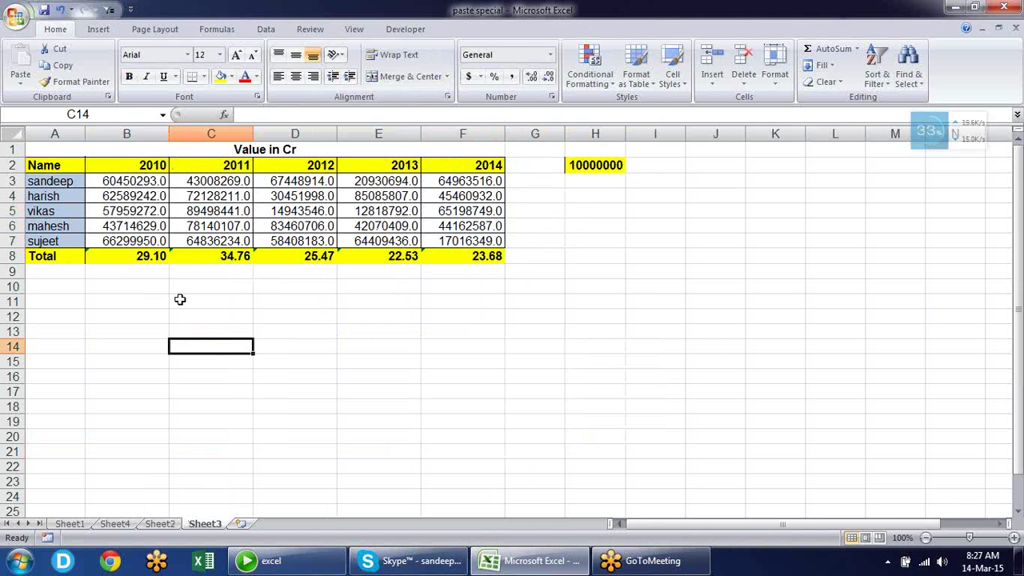
left_click(144, 252)
type("=SUM(B3:B7)")
key("Return")
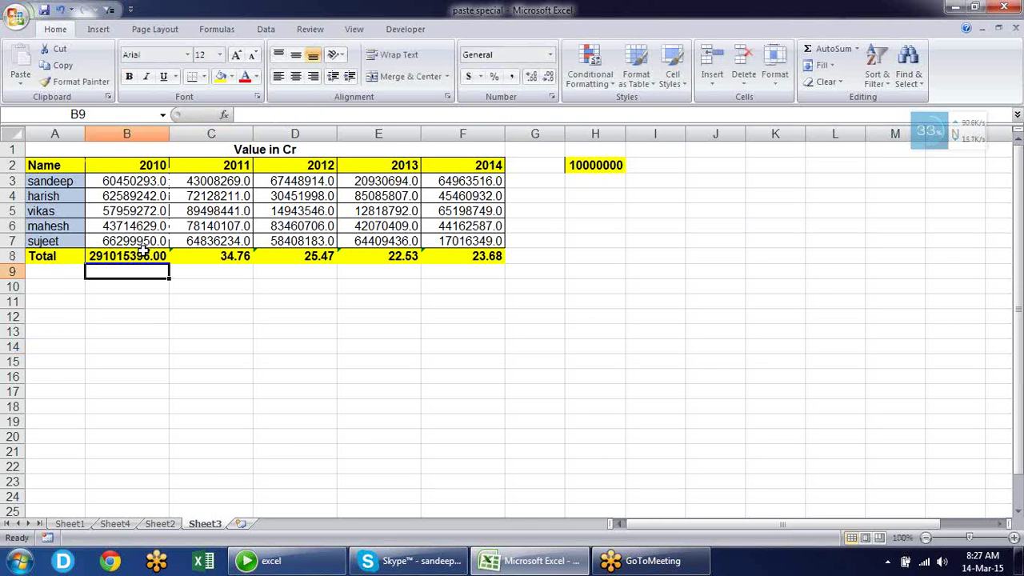
left_click(142, 252)
double_click(144, 254)
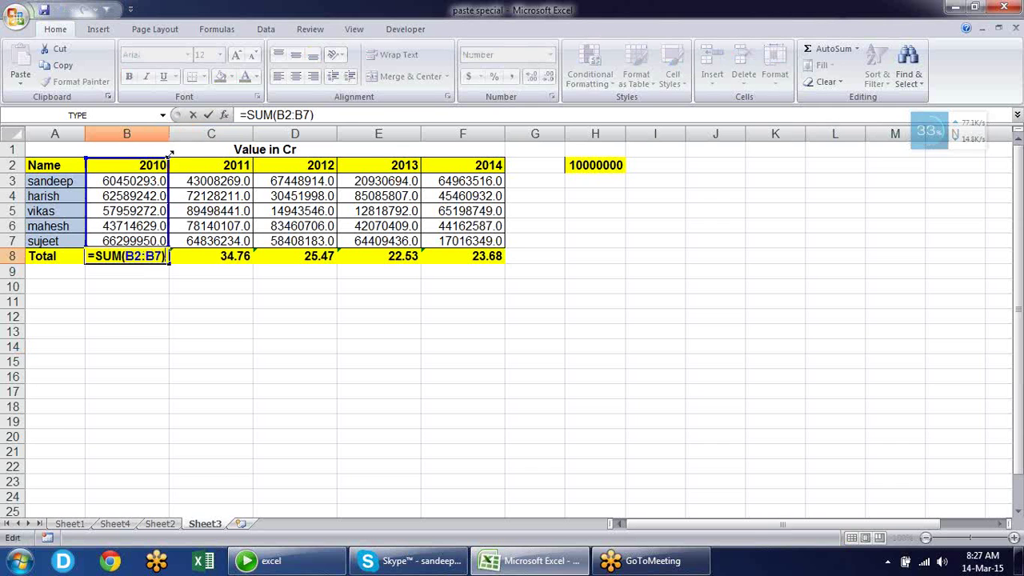
left_click_drag(167, 158, 168, 179)
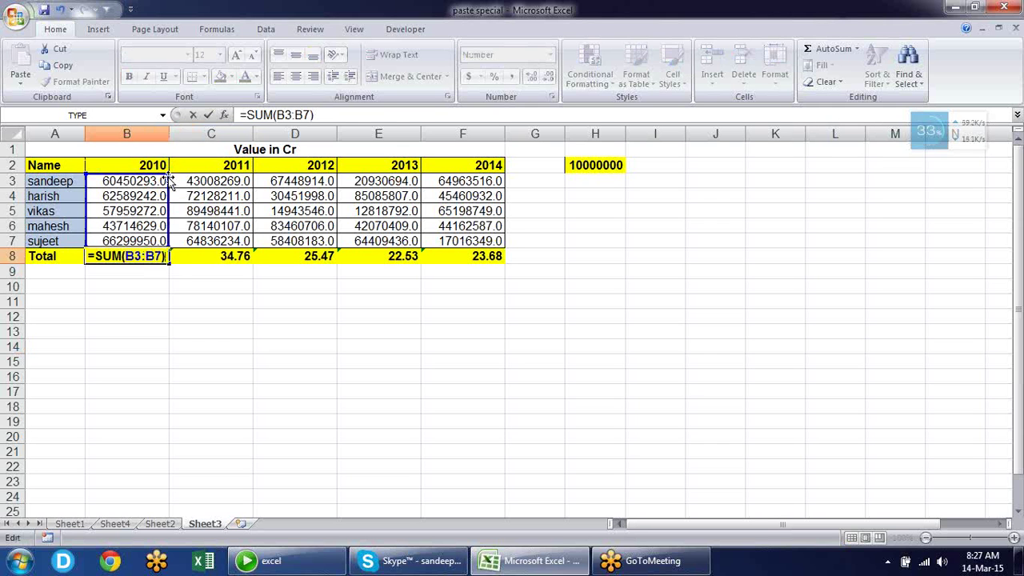
key("Return")
Copy the B8 sum formula across the Total row C8:F8 and review the year columns
key("Up")
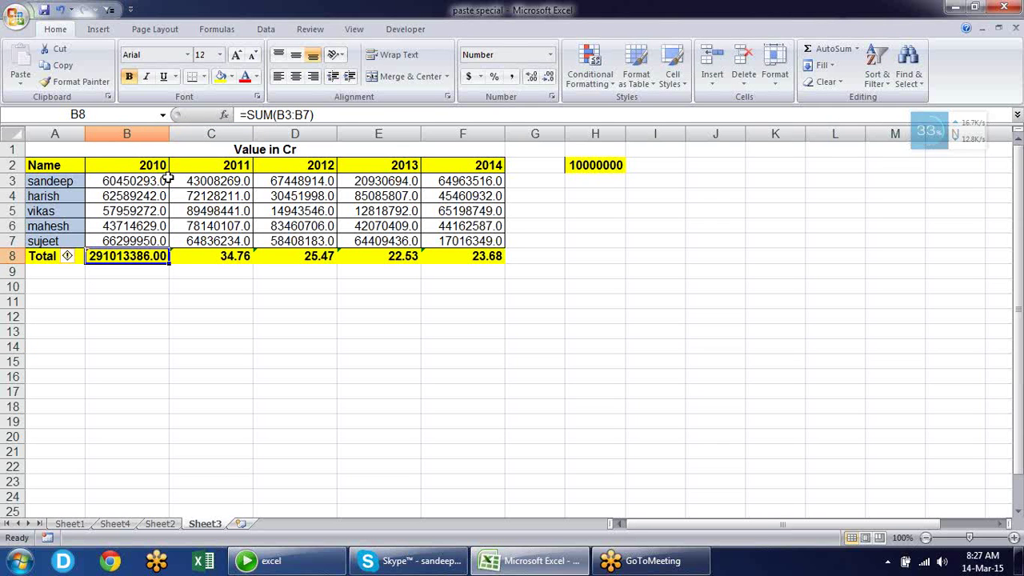
key("ctrl+c")
key("Right")
key("shift+Right")
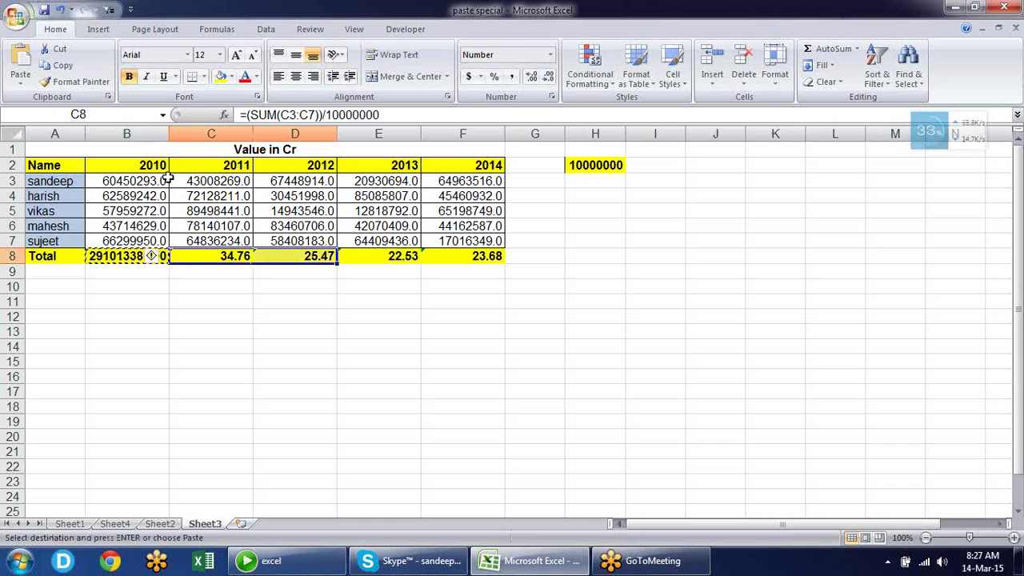
key("shift+Right")
key("shift+Right")
key("Return")
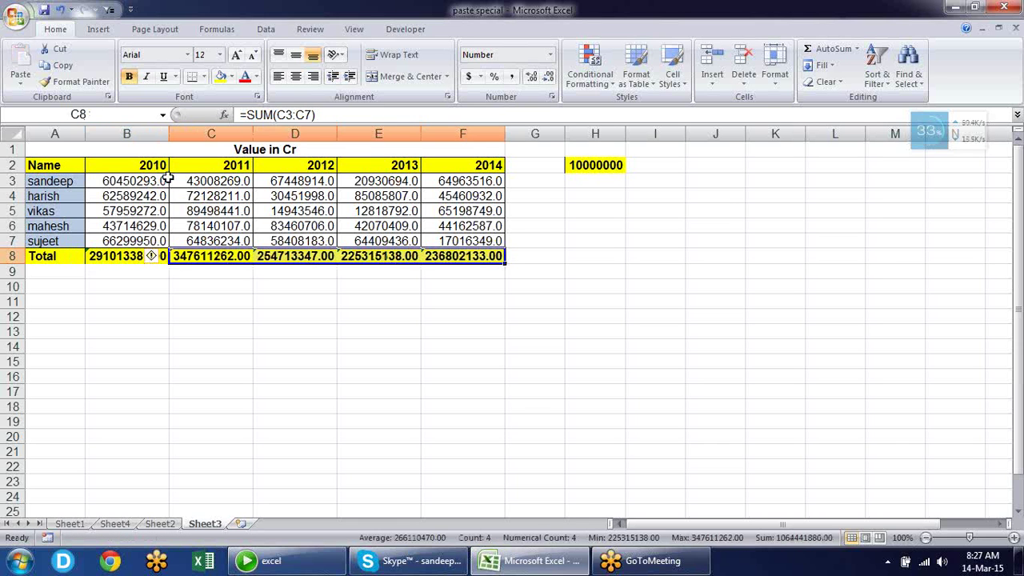
key("Up")
key("Up")
key("Up")
key("Up")
key("Up")
key("Up")
key("Left")
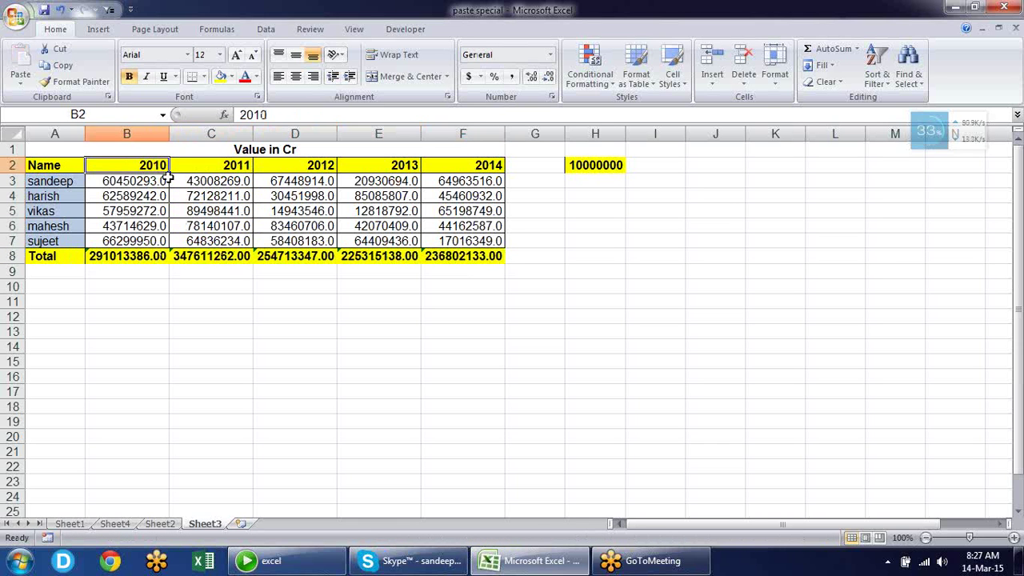
key("Right")
key("Right")
key("Right")
key("Right")
key("Right")
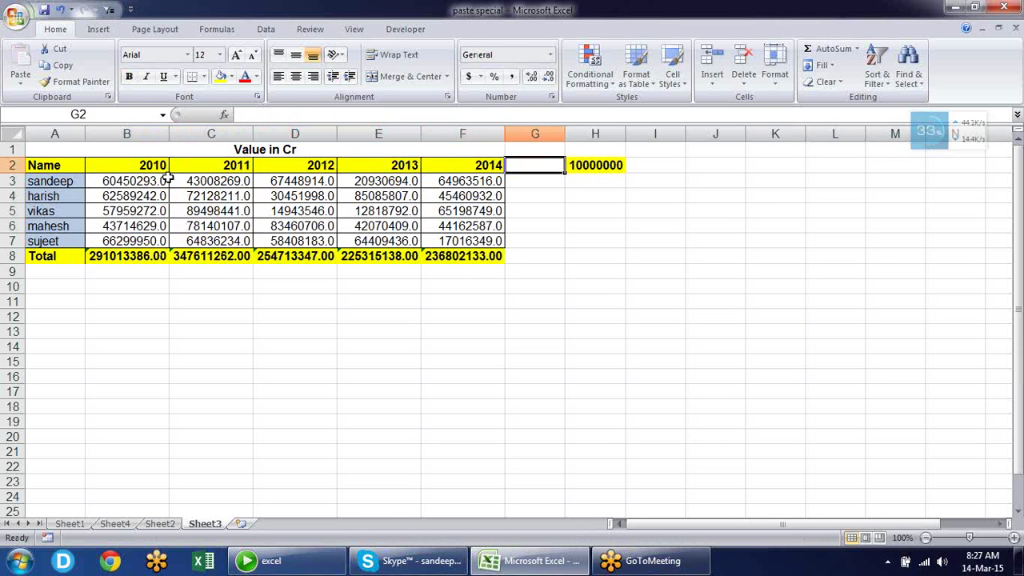
key("Left")
key("Left")
key("Left")
key("Left")
key("Down")
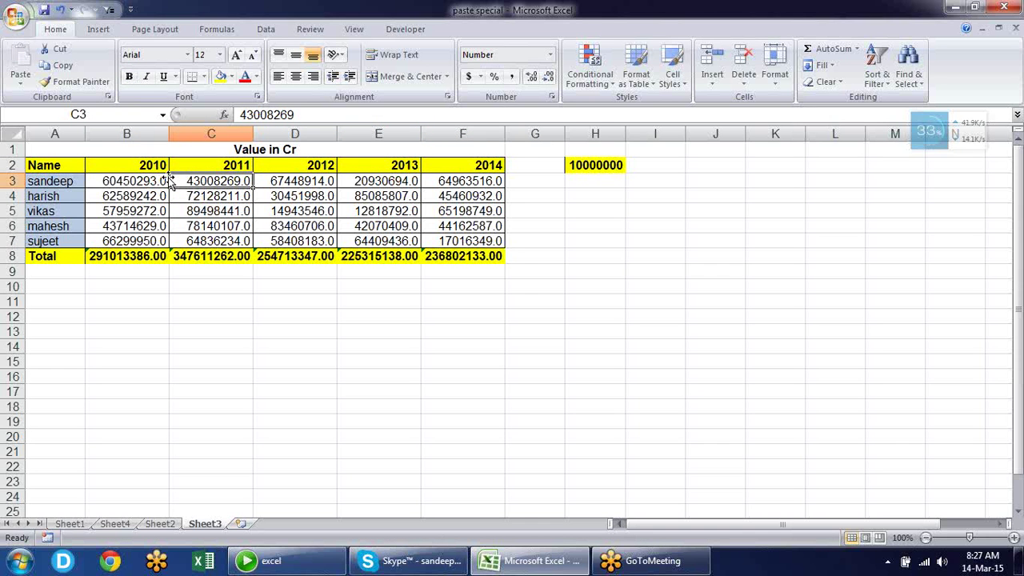
Copy the 10000000 divisor from H2 and choose Paste Special Divide for B3:F7
left_click(339, 302)
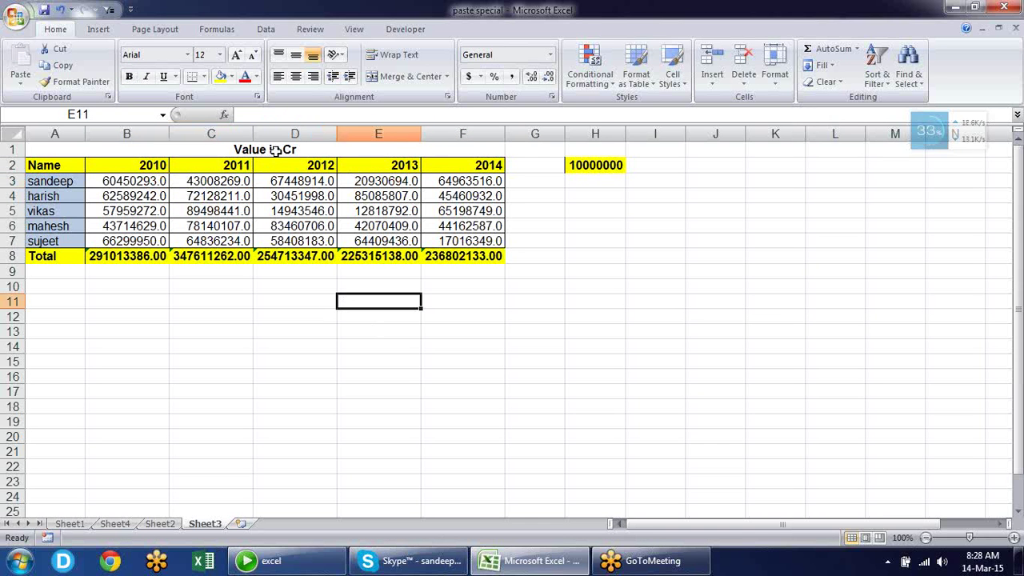
left_click(275, 150)
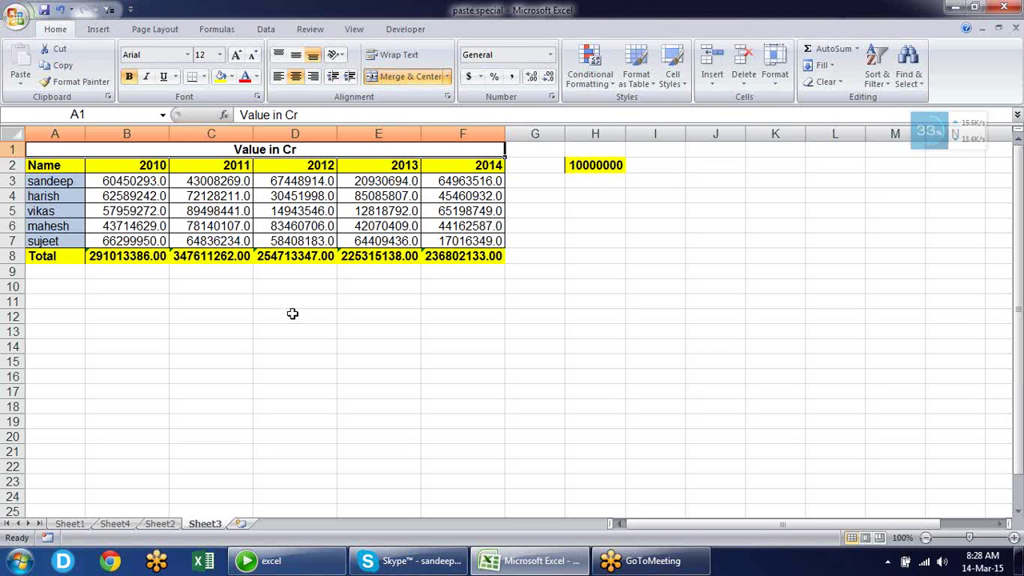
left_click(154, 180)
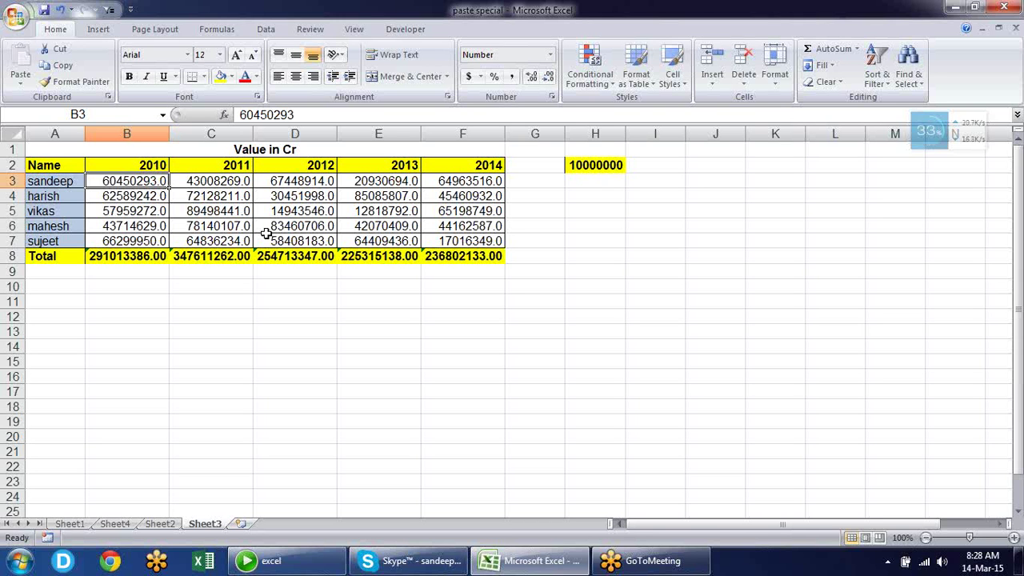
left_click(589, 165)
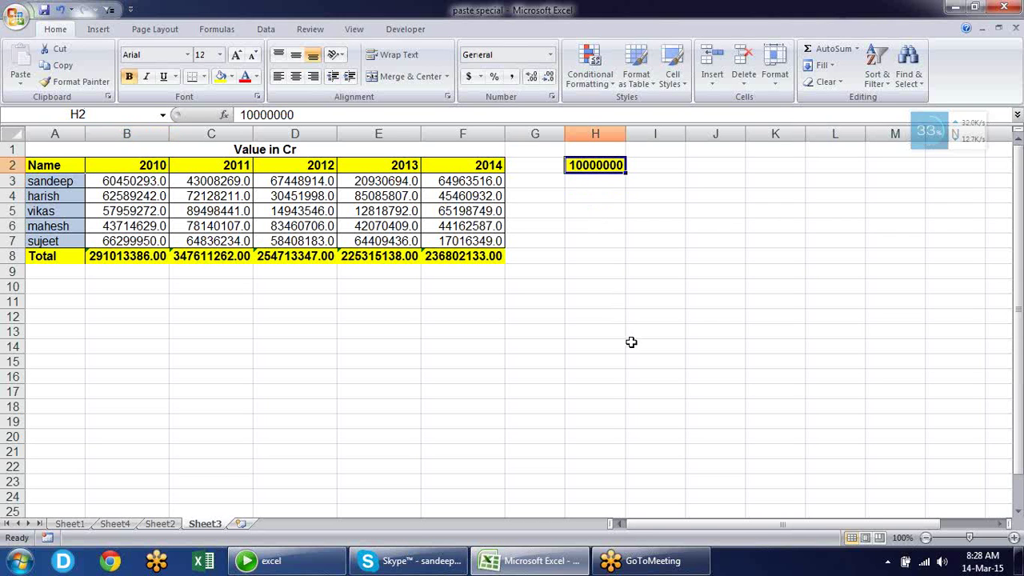
key("ctrl+c")
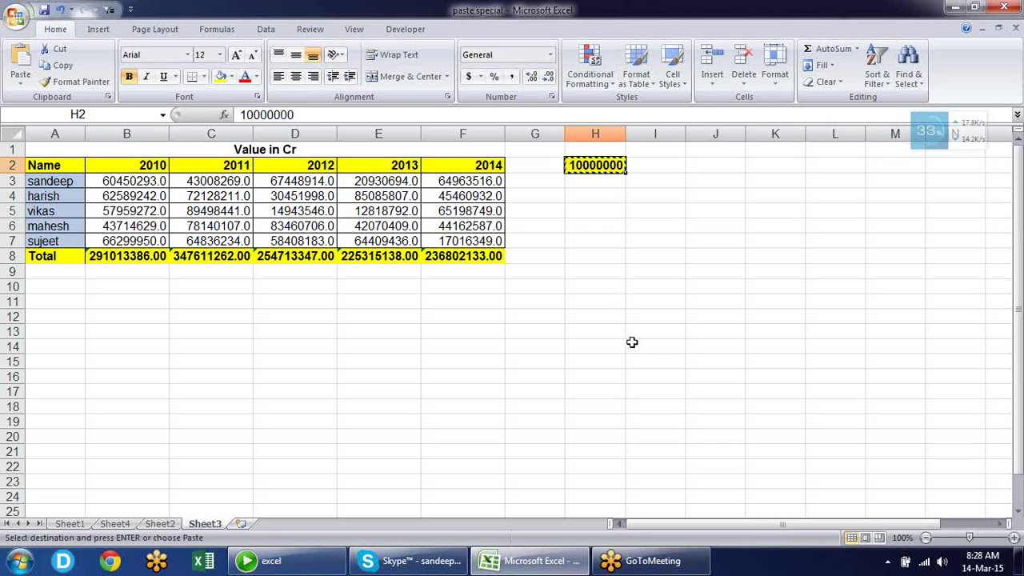
left_click_drag(126, 182, 482, 240)
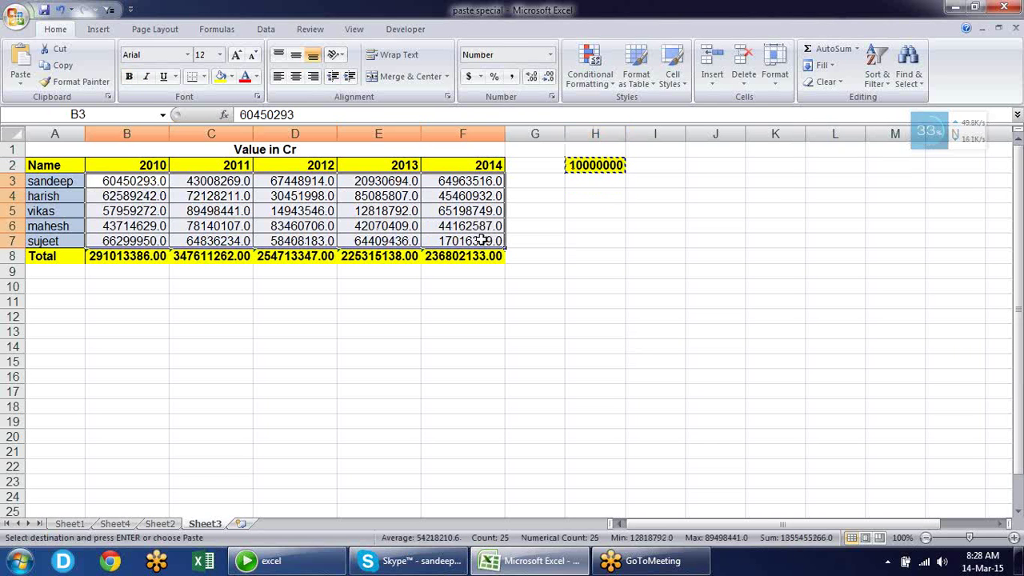
key("ctrl+alt+v")
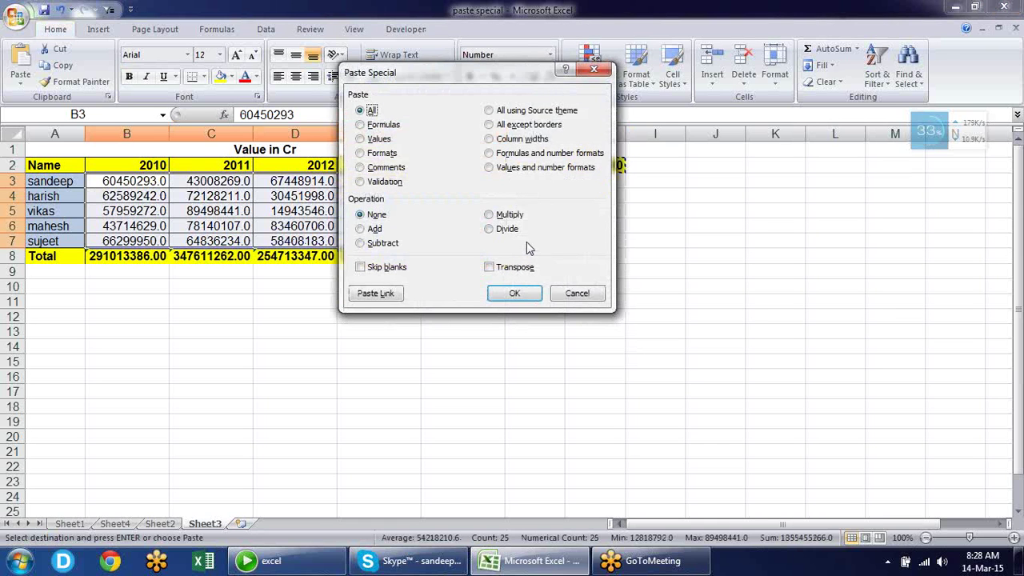
left_click(489, 229)
Apply the Paste Special Divide to B3:F7 and check the crore values in B3, B4 and C4
key("Return")
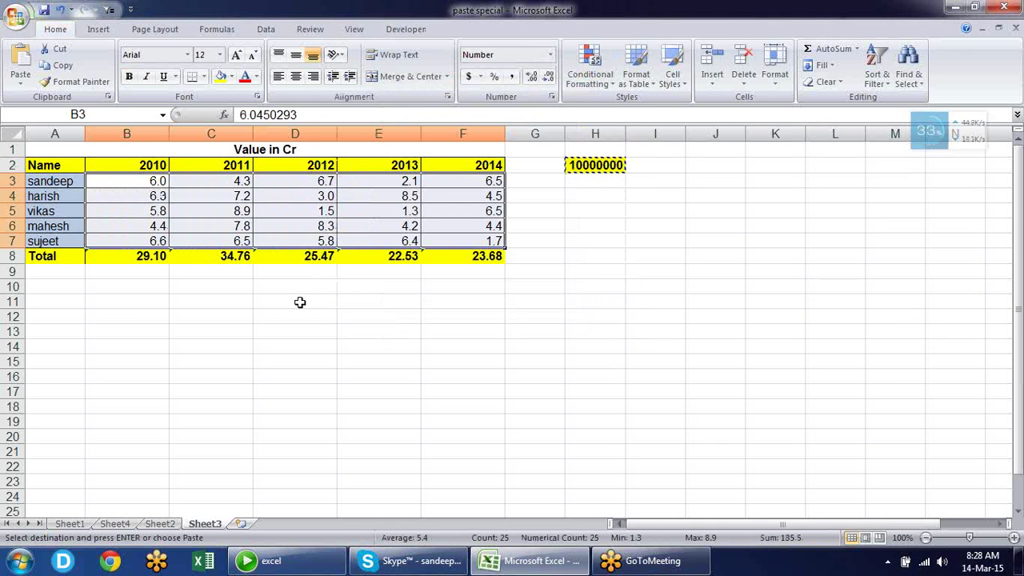
left_click(299, 301)
left_click(273, 152)
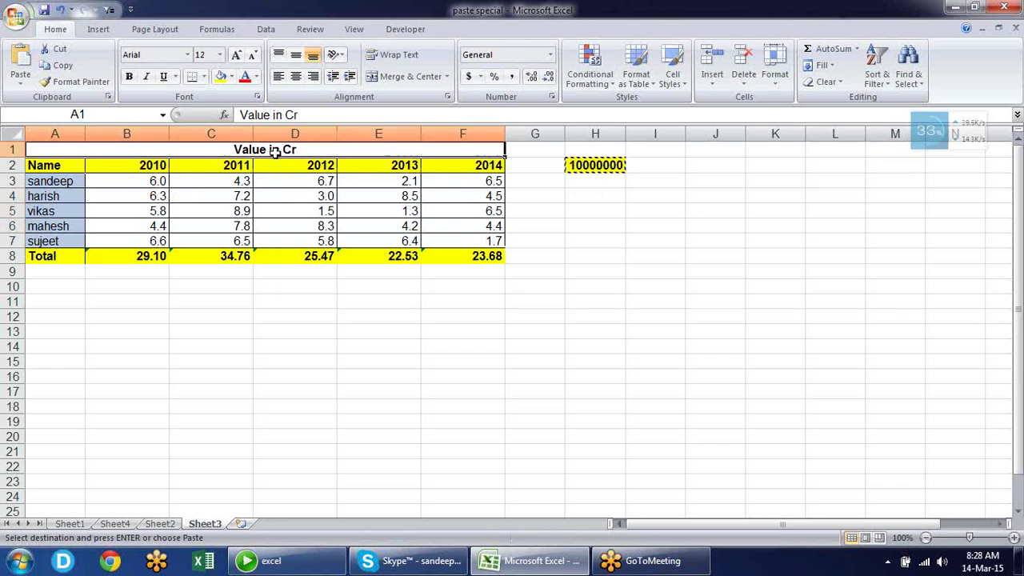
left_click(129, 183)
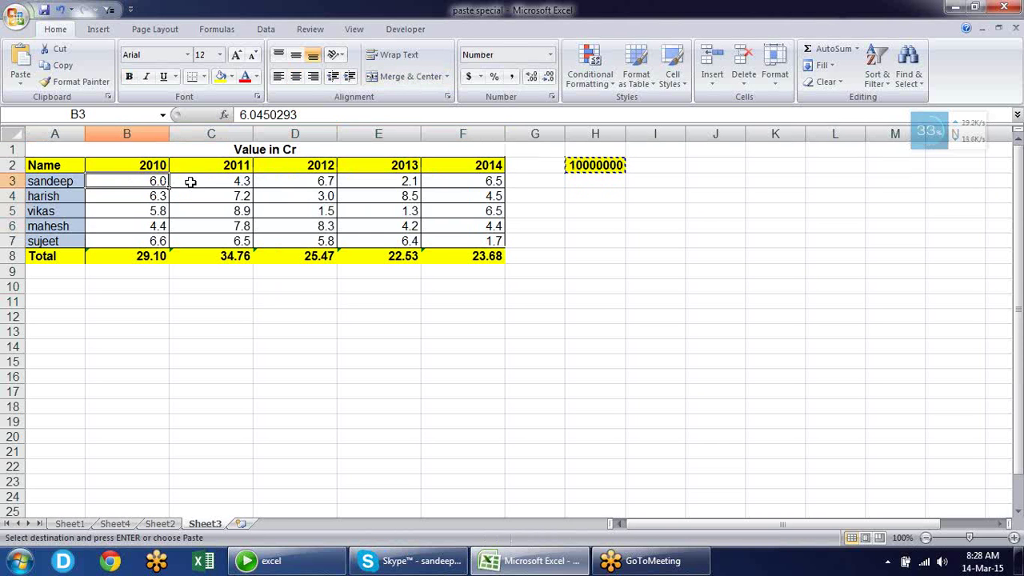
left_click(164, 196)
left_click(211, 195)
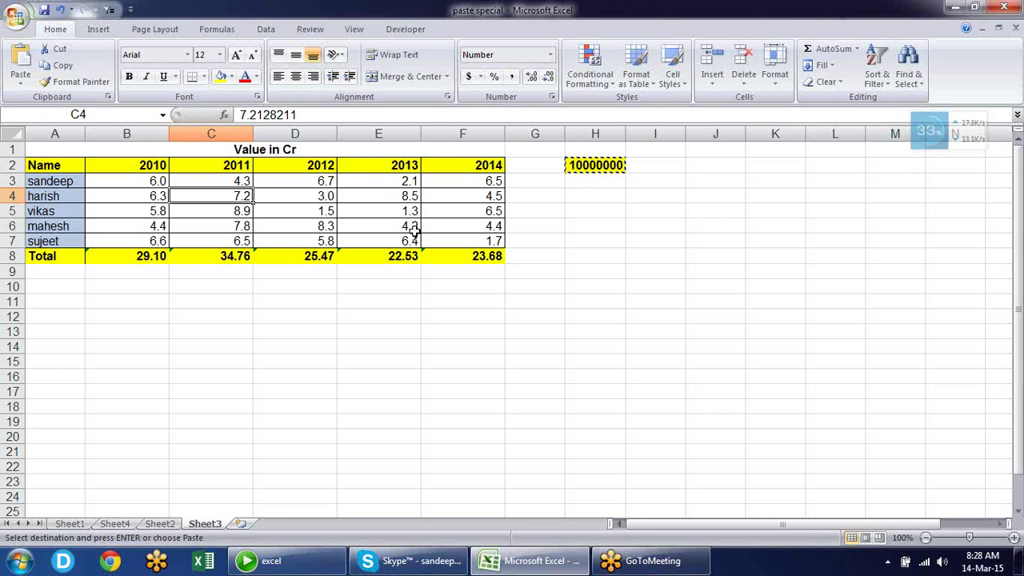
Clear the H2 copy marquee and select H1 with the divisor cell
key("Escape")
left_click_drag(609, 156, 602, 166)
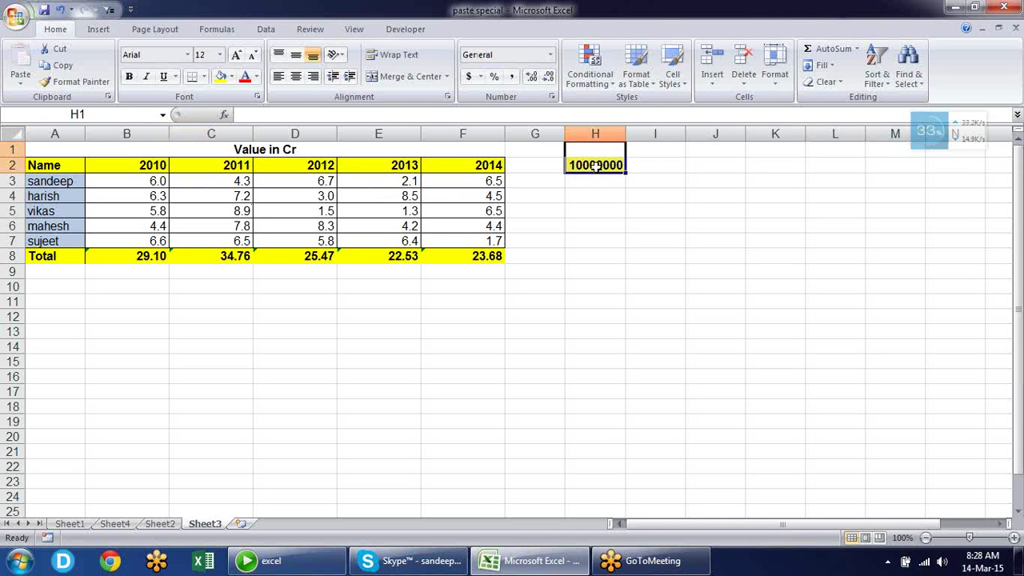
left_click(640, 195)
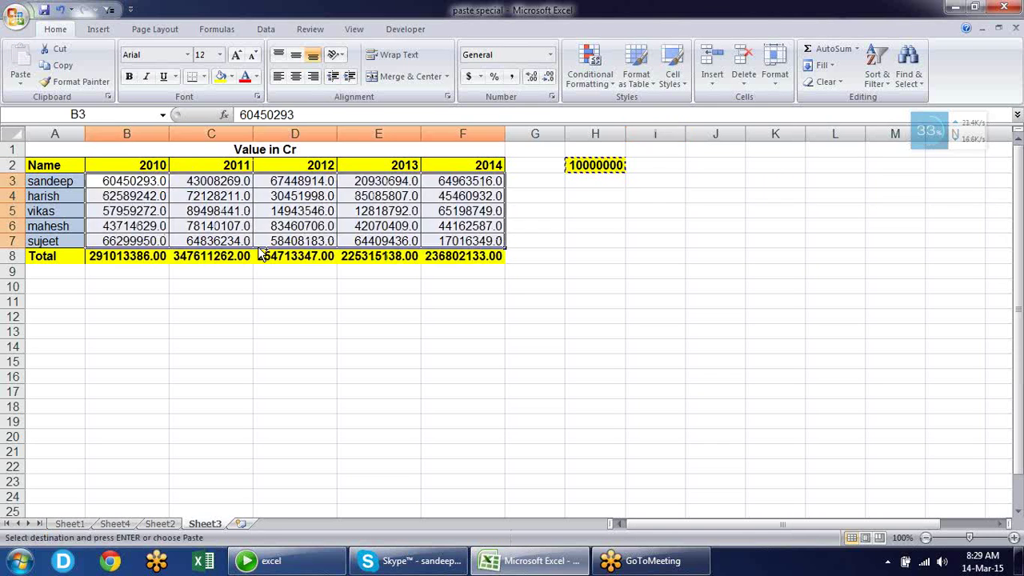
Inspect the SUM formula in the 2010 total cell B8 without changing it
left_click(289, 283)
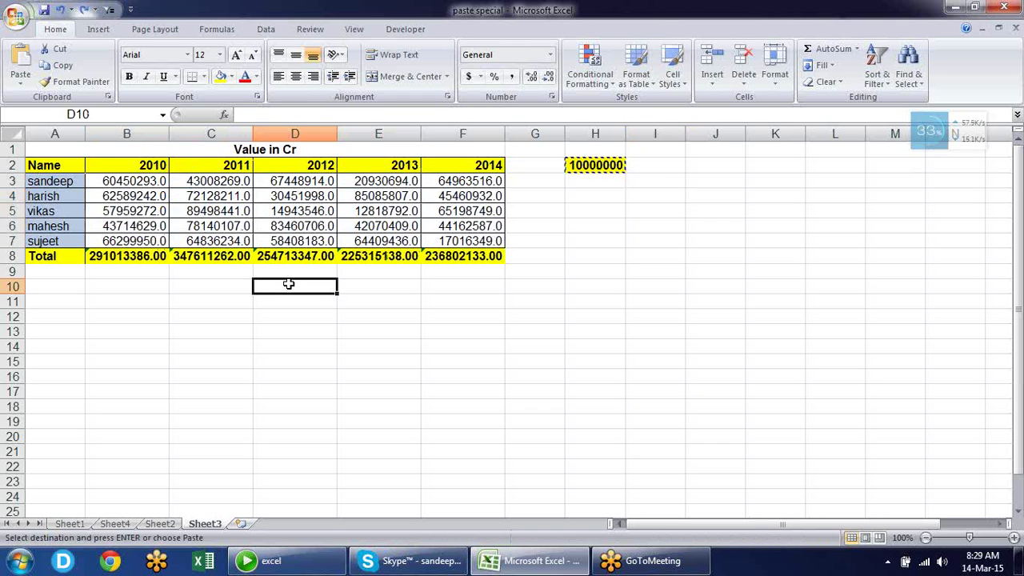
left_click(157, 261)
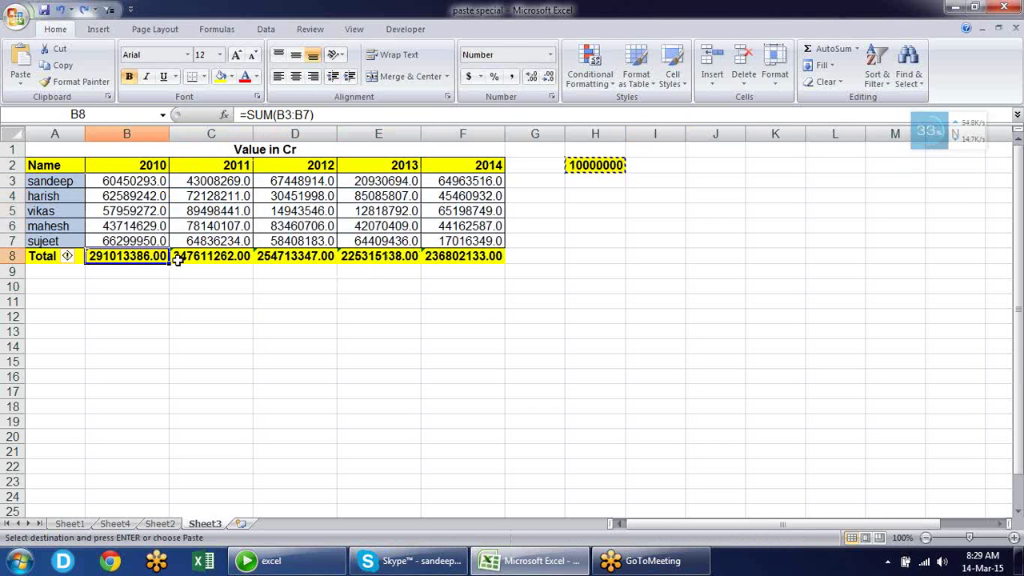
key("F2")
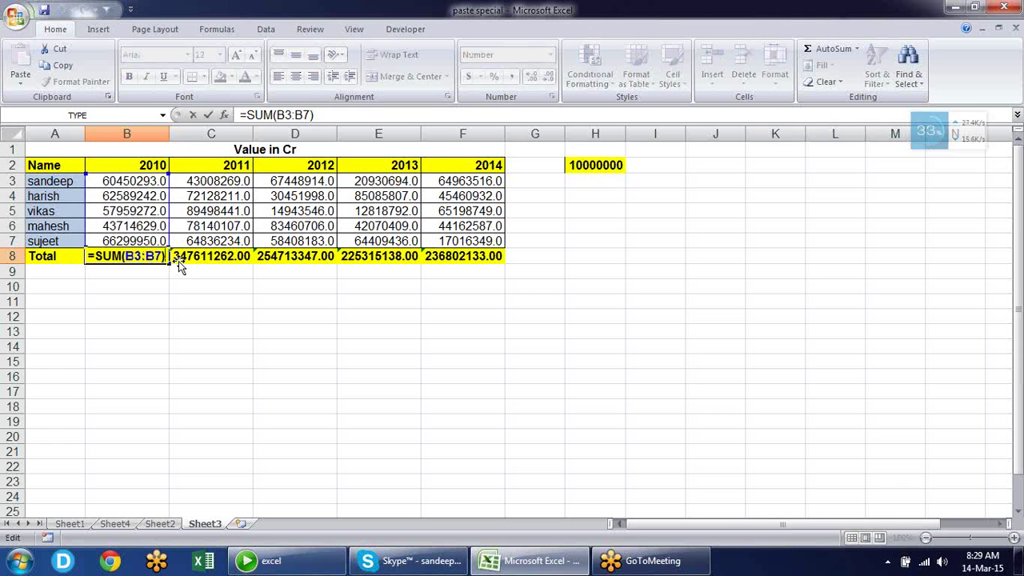
key("Escape")
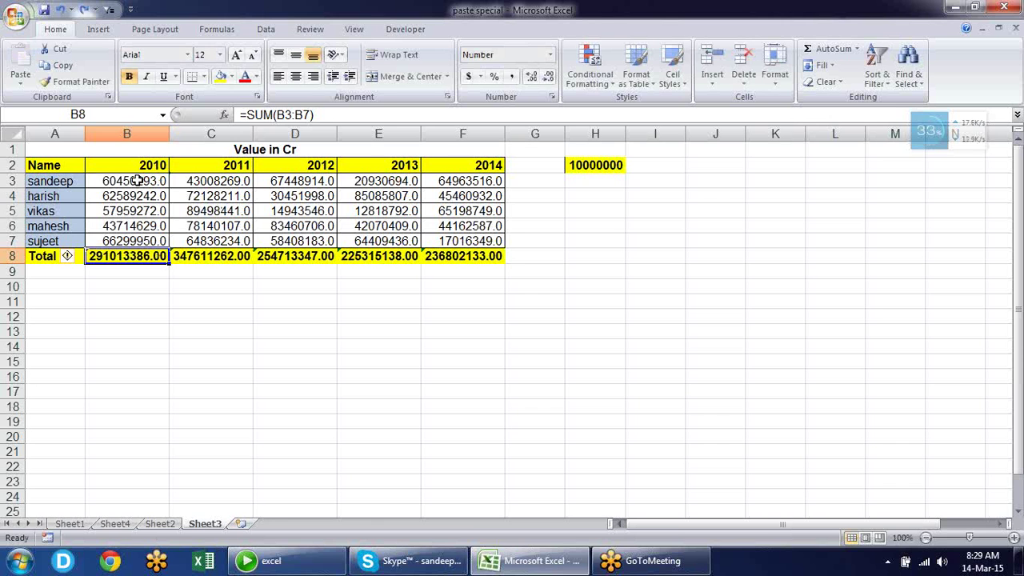
left_click_drag(138, 180, 448, 240)
left_click(318, 285)
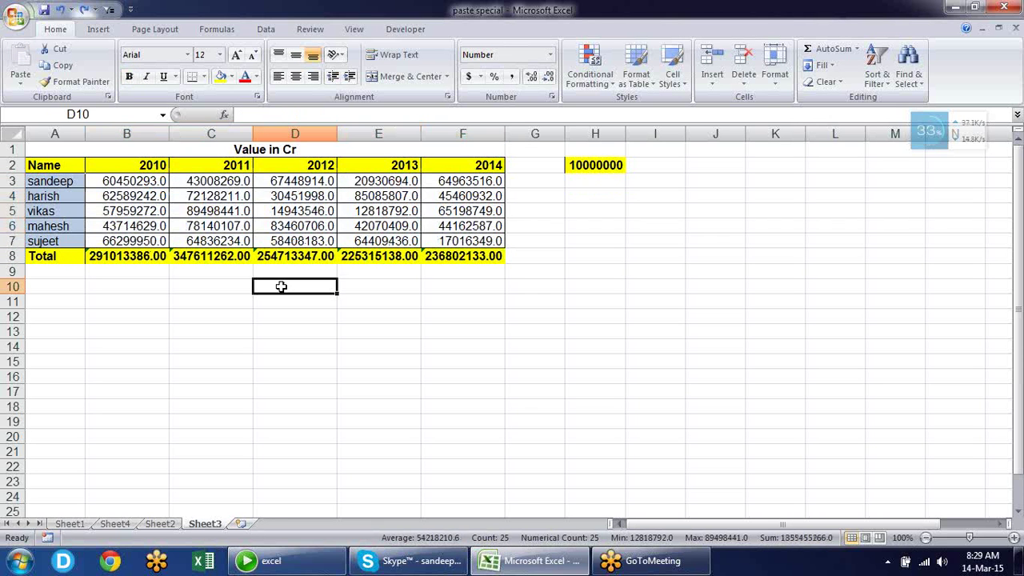
left_click(120, 255)
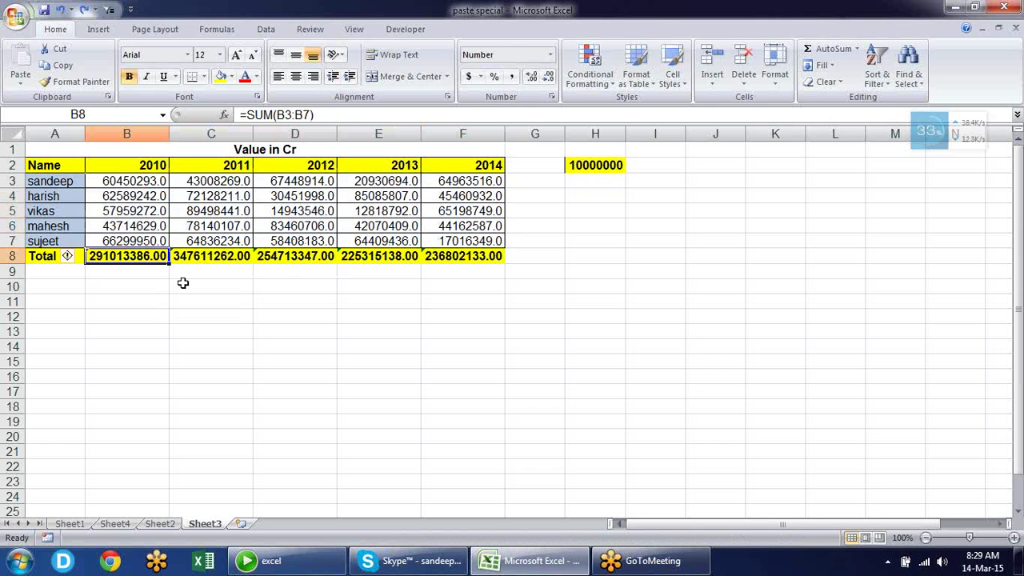
key("F2")
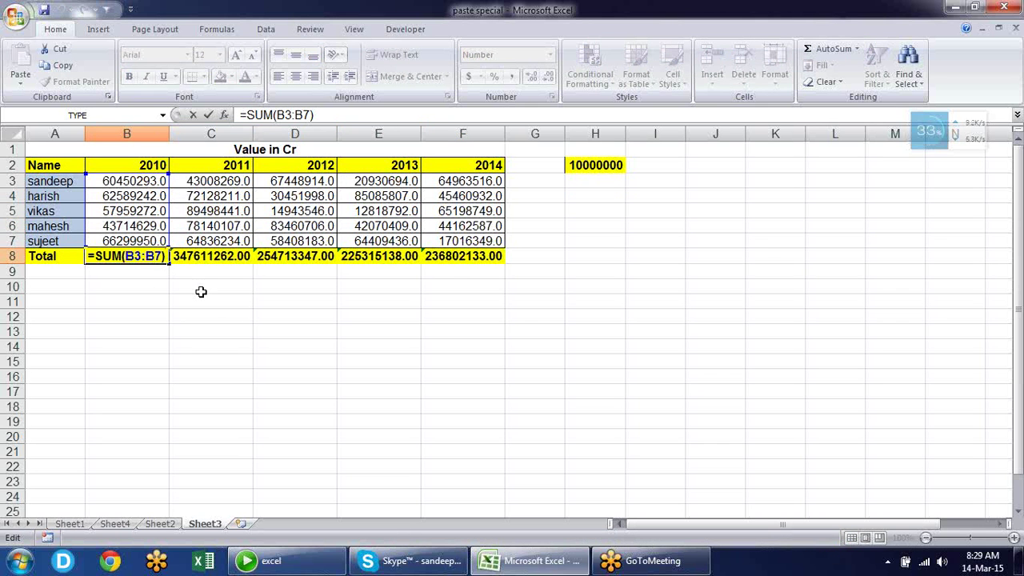
key("Escape")
Copy the 10000000 divisor from H2 and select the yearly totals B8:F8
left_click(218, 256)
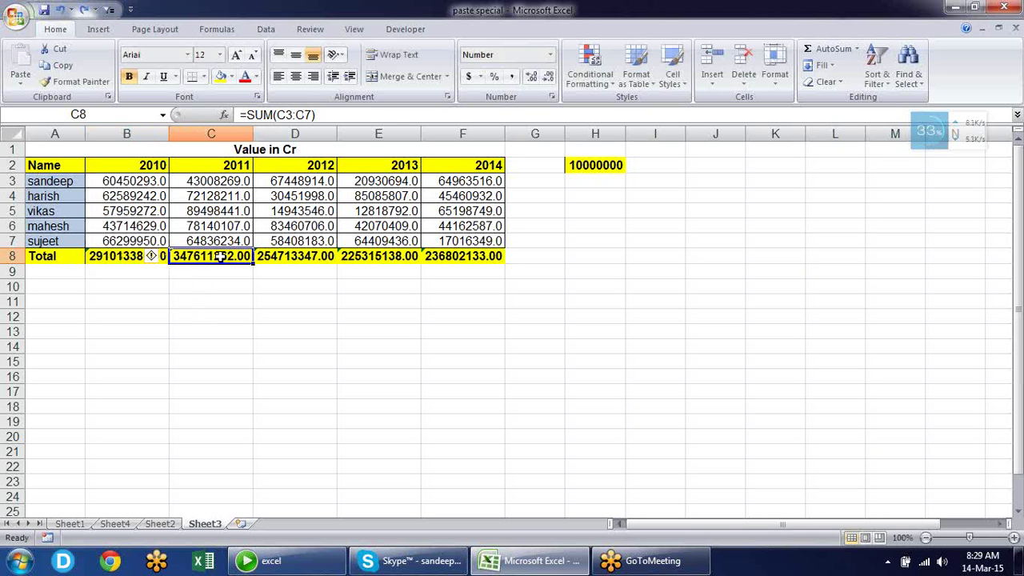
left_click_drag(144, 256, 459, 256)
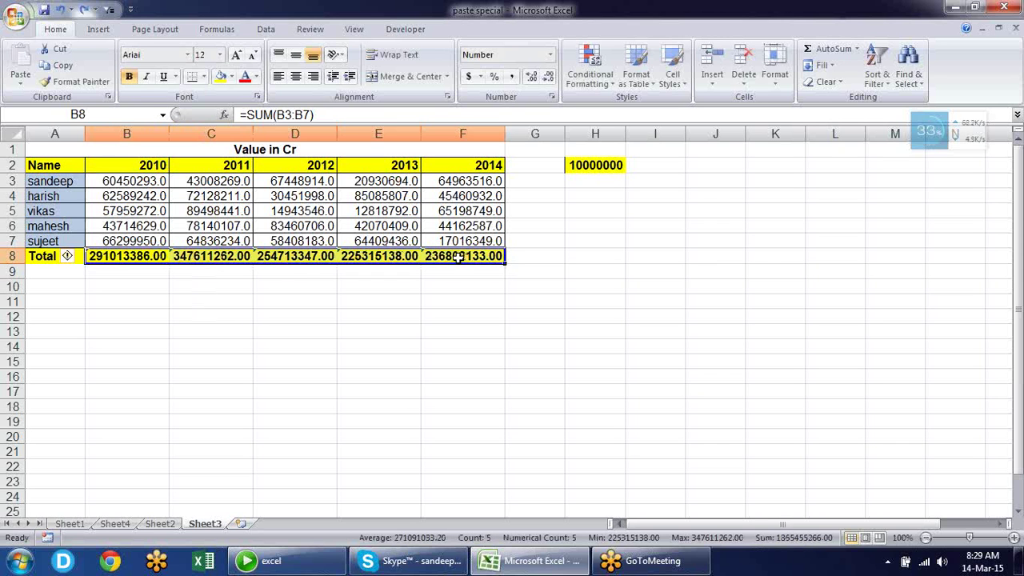
left_click_drag(415, 327, 361, 315)
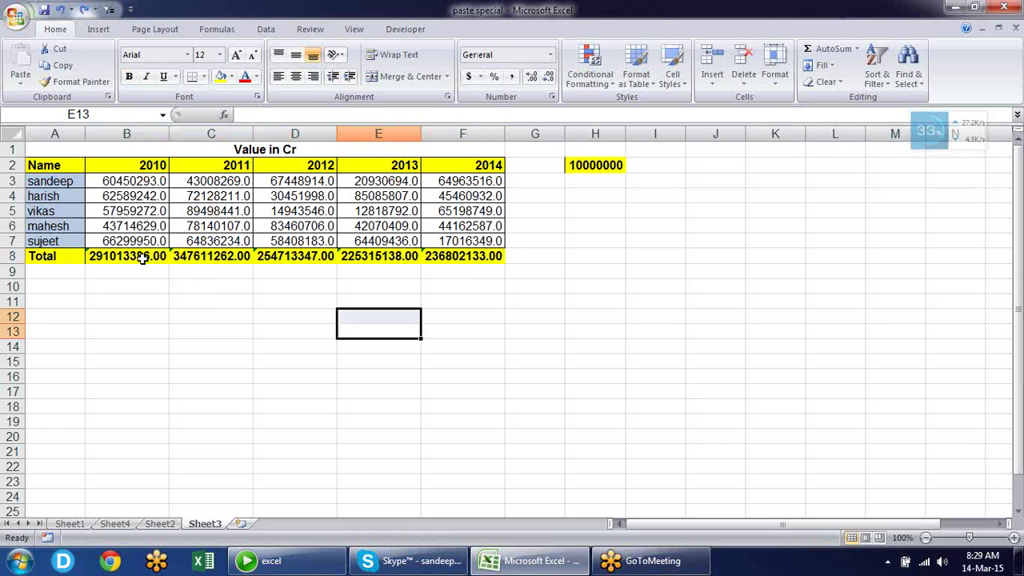
left_click(605, 163)
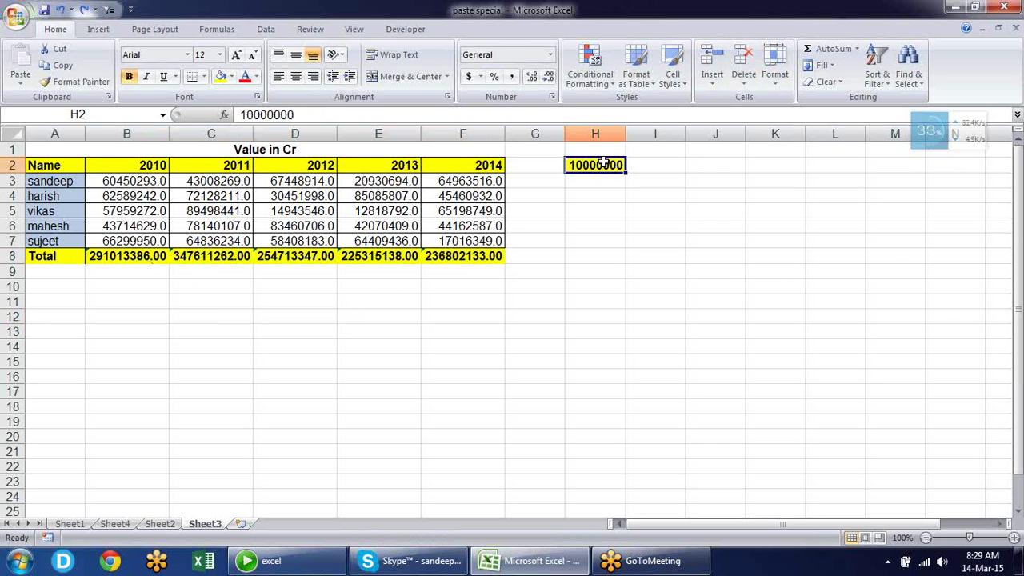
key("ctrl+c")
left_click_drag(496, 255, 106, 257)
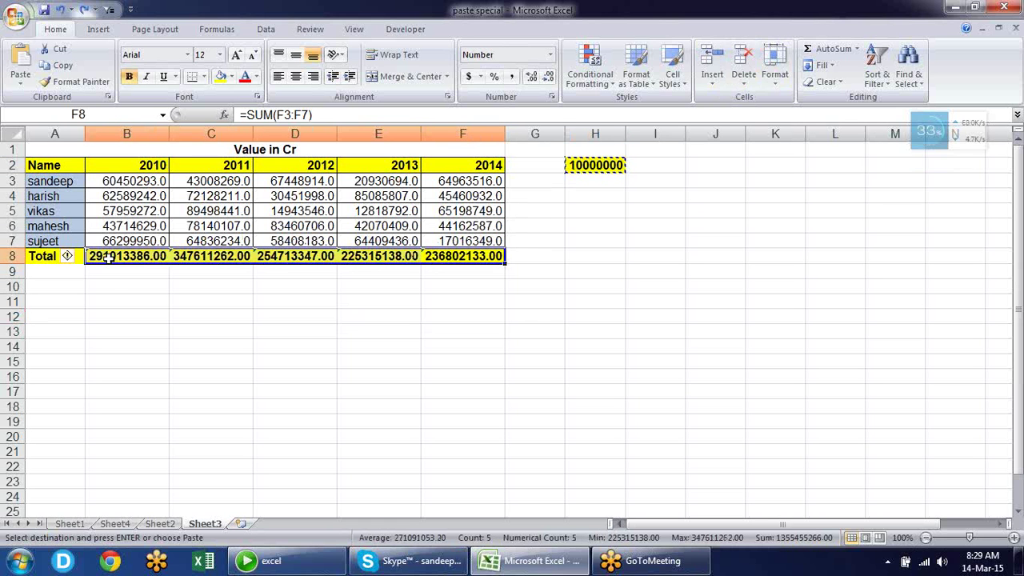
Paste Special Divide the copied 10000000 into totals B8:F8
key("alt+e")
key("s")
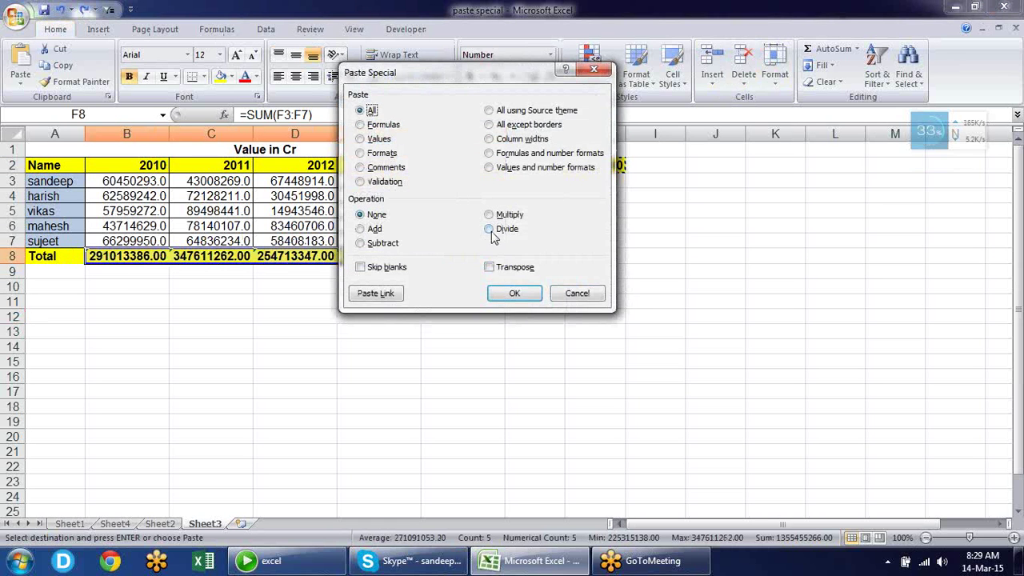
left_click(496, 229)
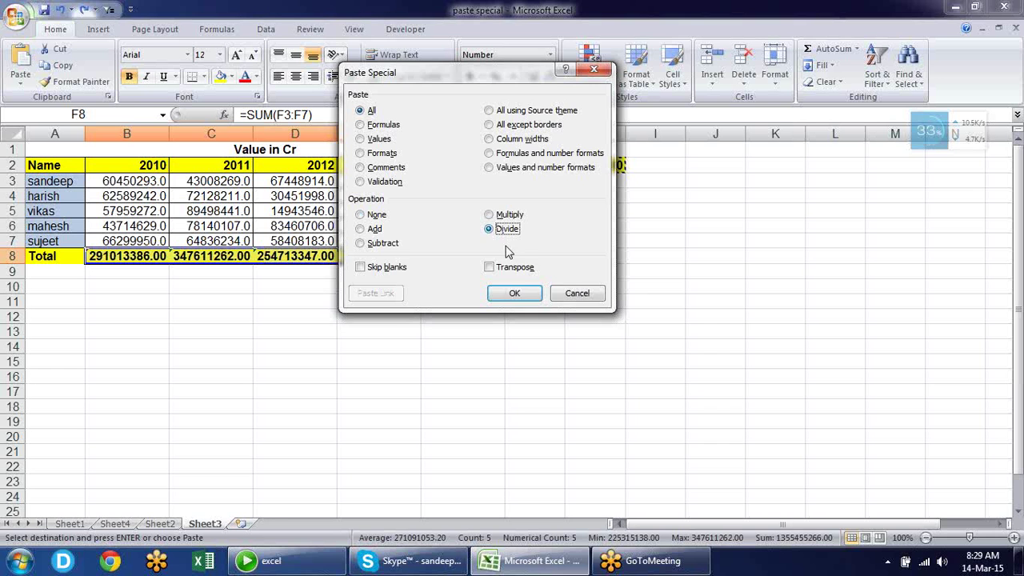
left_click(516, 293)
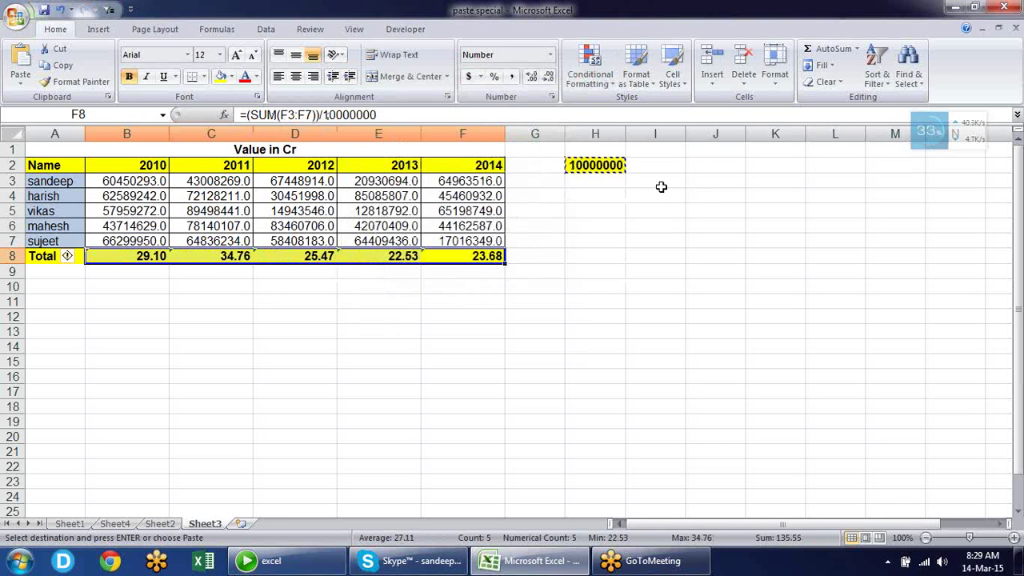
Check the converted total formulas across B8:F8 and clear the copy marquee
left_click(200, 256)
left_click(290, 255)
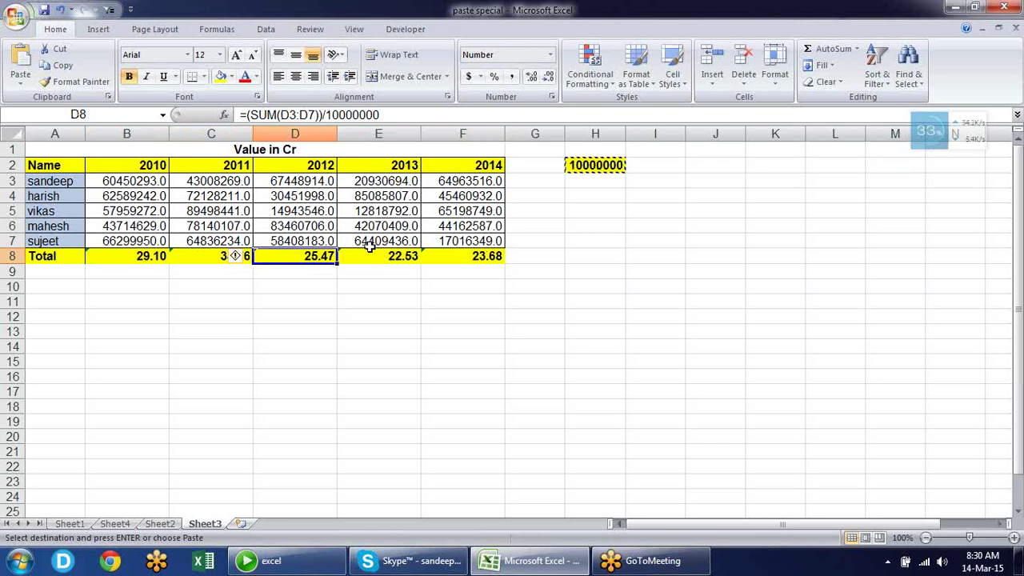
left_click(369, 256)
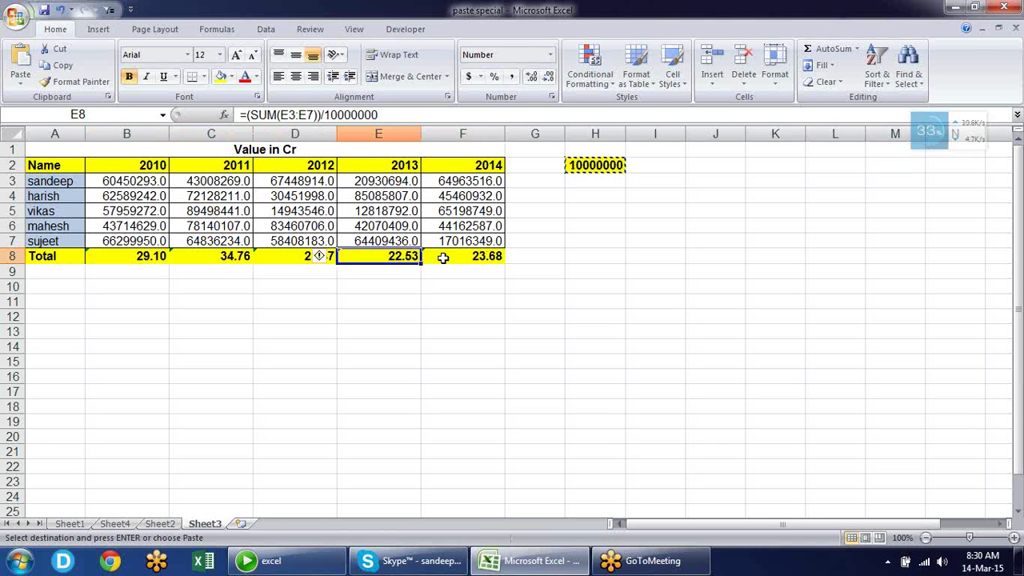
left_click(442, 257)
left_click(352, 260)
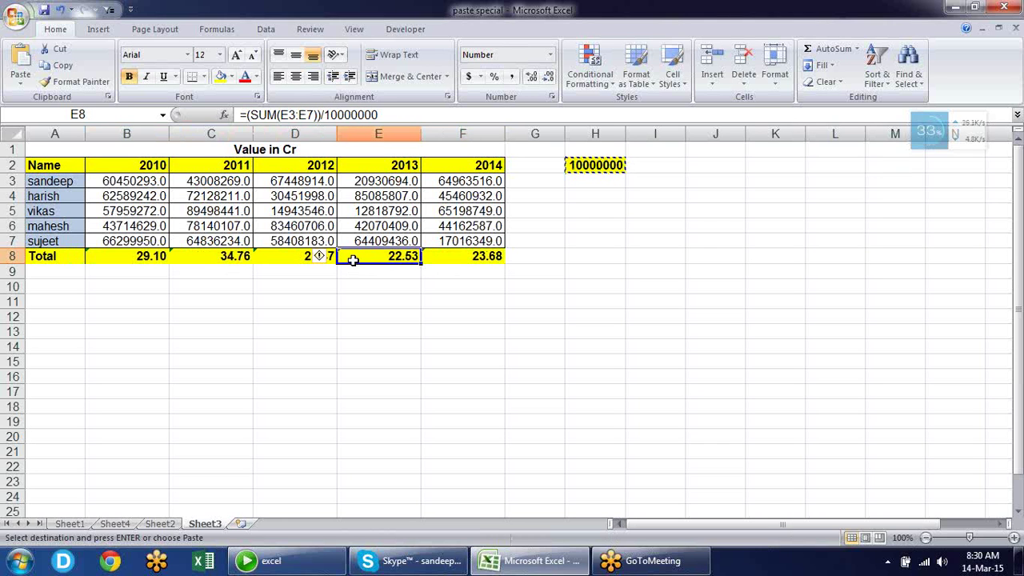
left_click(298, 257)
left_click(216, 255)
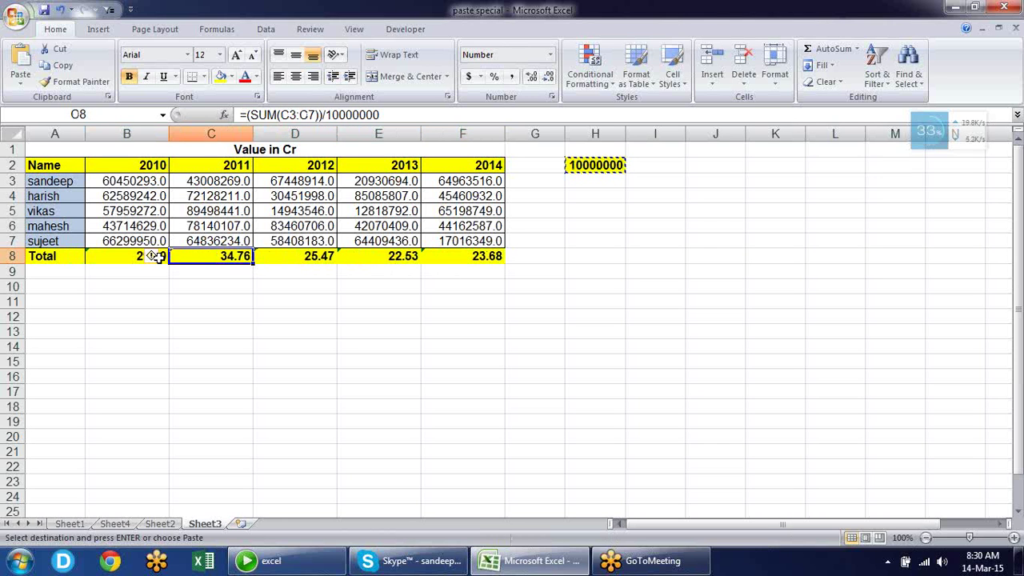
left_click(128, 256)
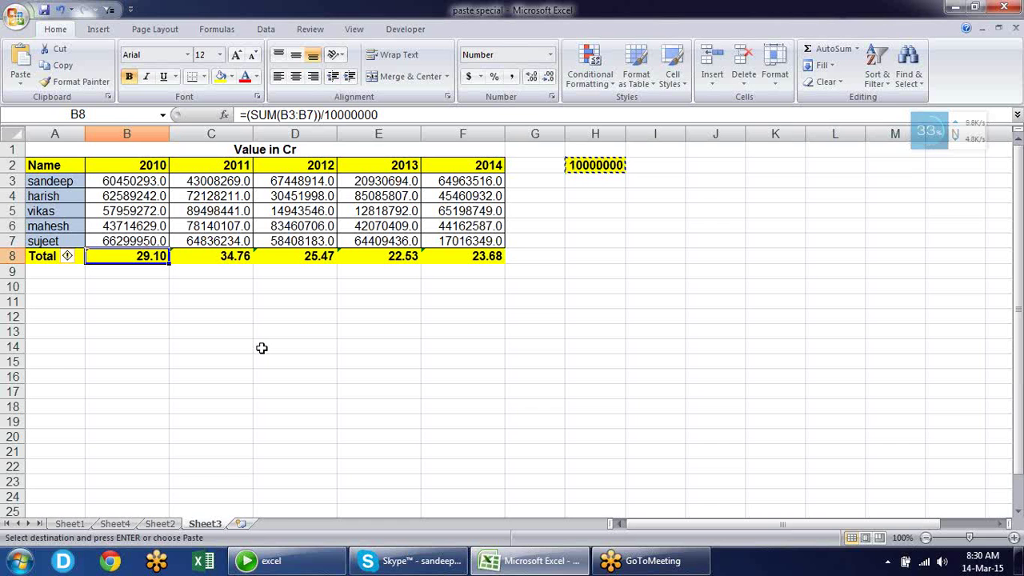
key("Escape")
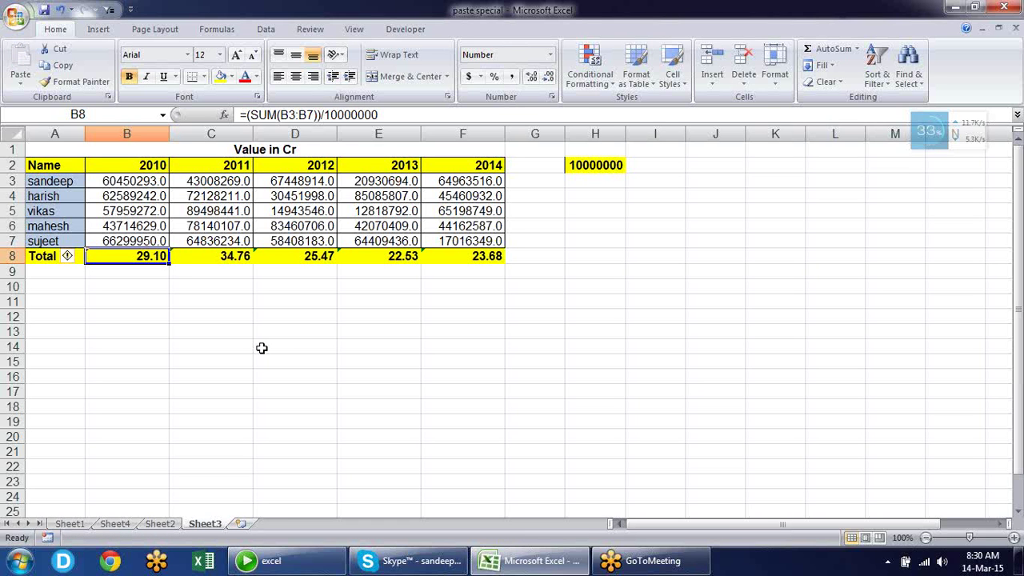
On Sheet1, copy C9 and open Paste Special, then cancel without pasting
left_click(69, 524)
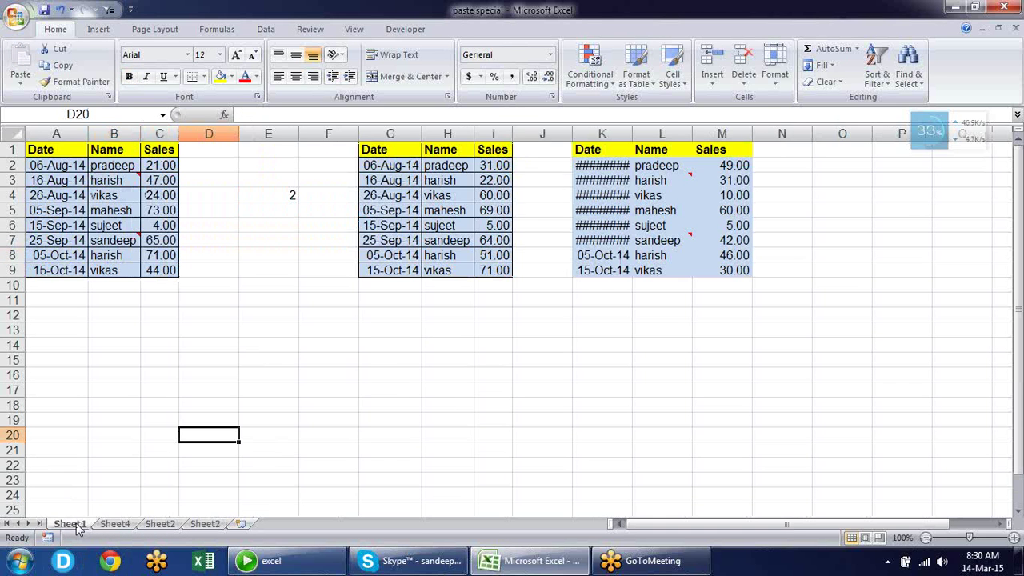
left_click(163, 268)
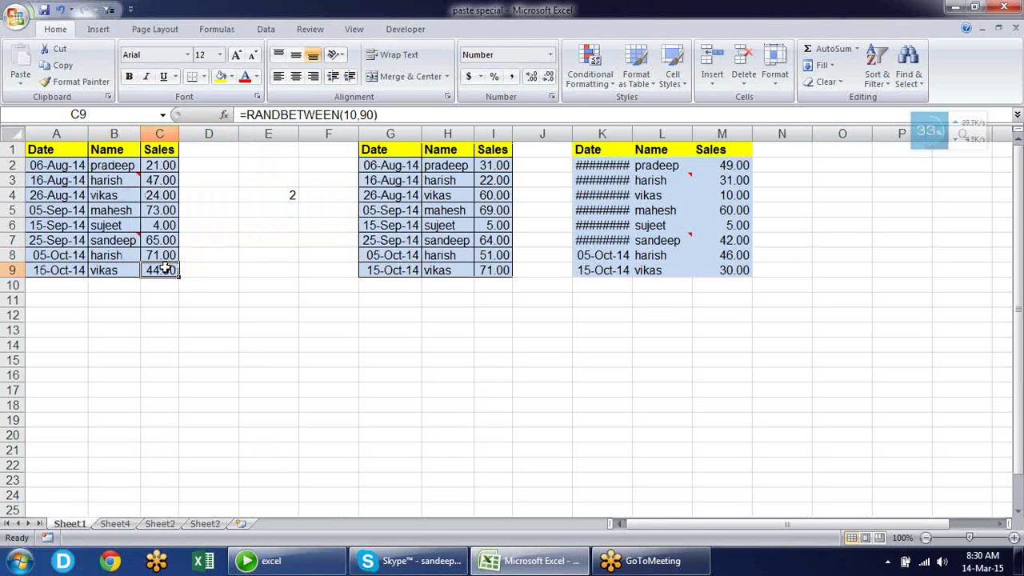
key("ctrl+c")
key("alt+e")
key("s")
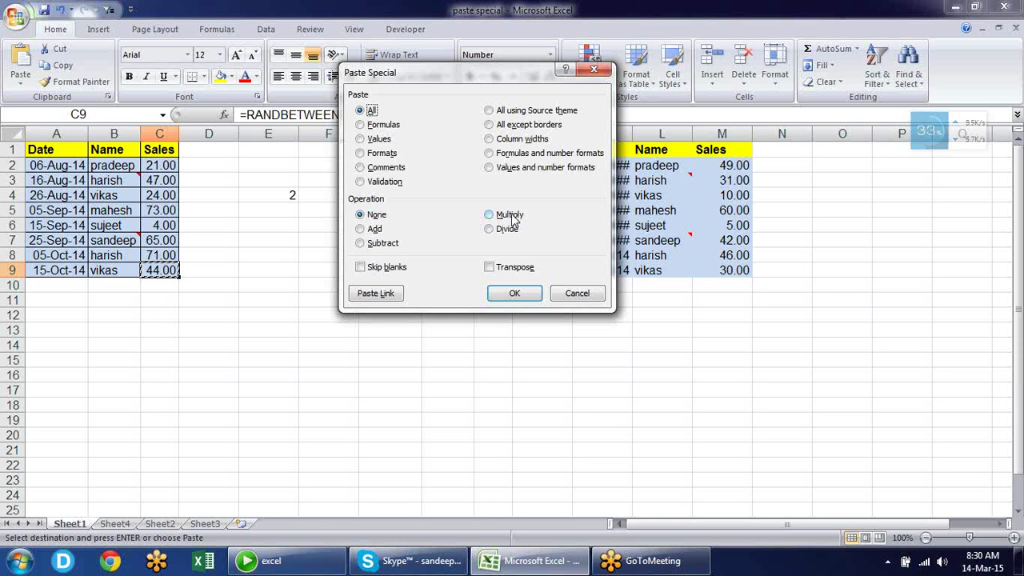
key("Escape")
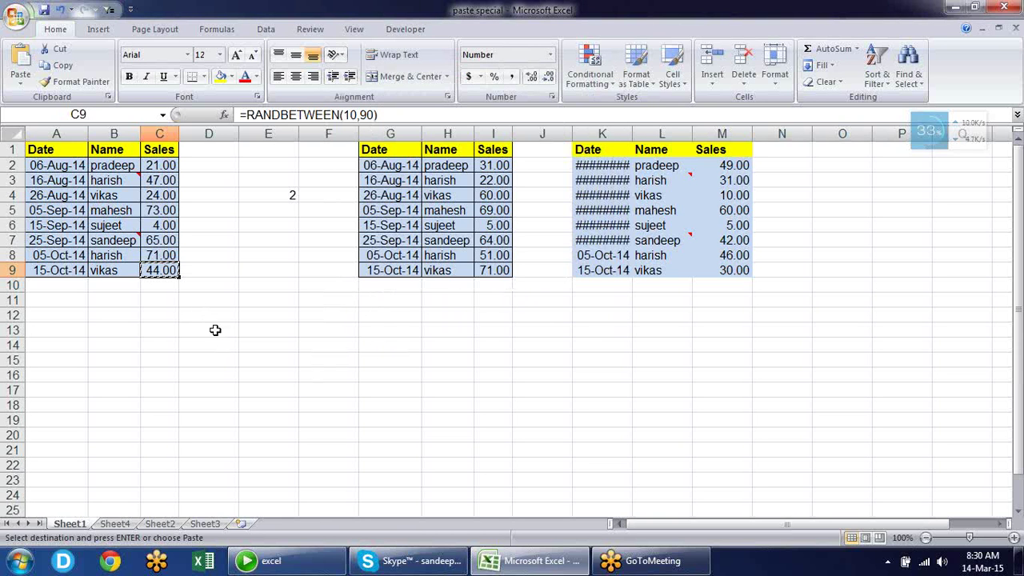
key("Escape")
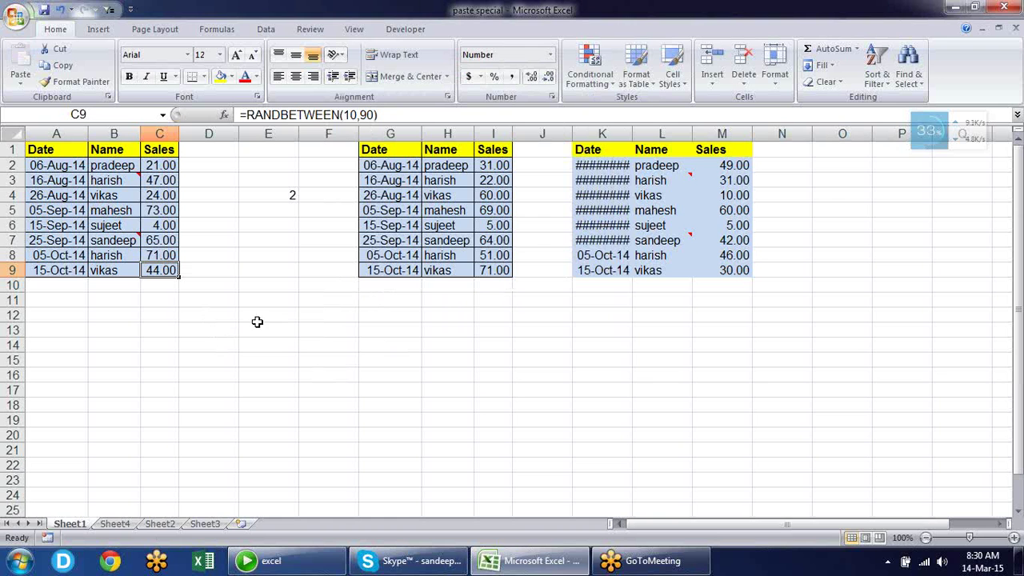
Select and copy the Date/Name/Sales table in A1:C9
left_click(71, 151)
left_click_drag(71, 152, 159, 273)
key("ctrl+c")
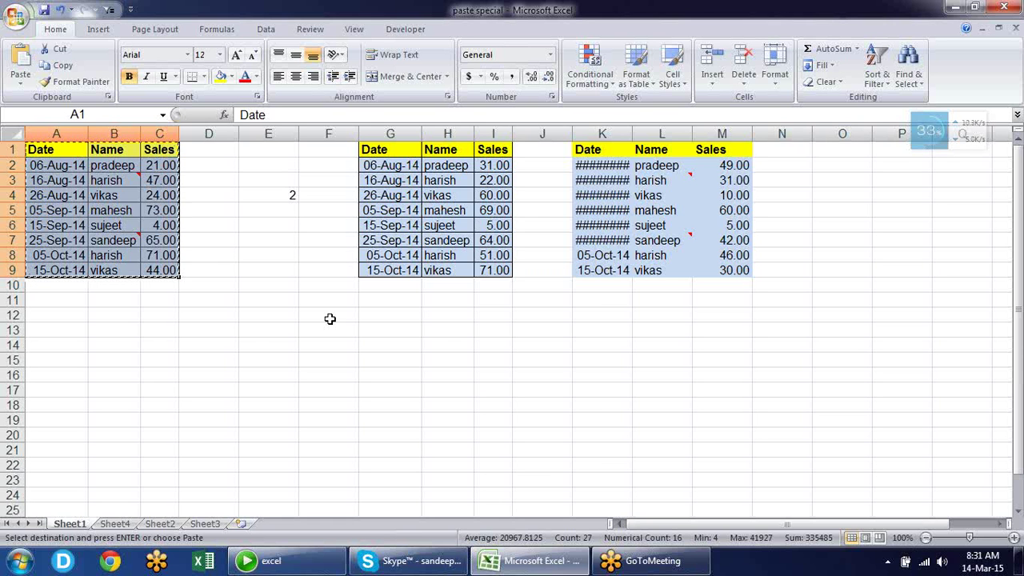
Paste the copied table transposed as a horizontal block at F12
right_click(330, 318)
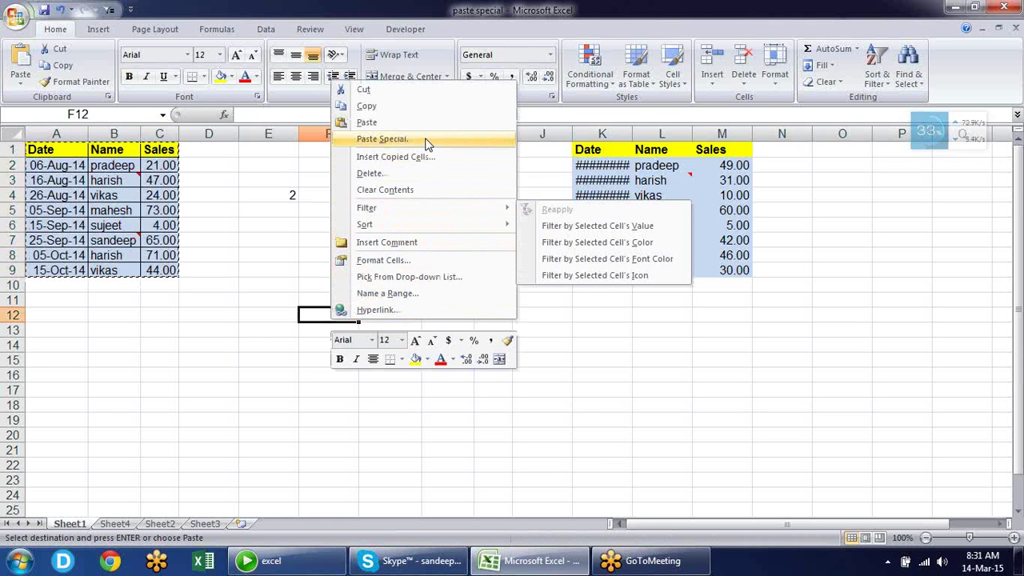
left_click(429, 140)
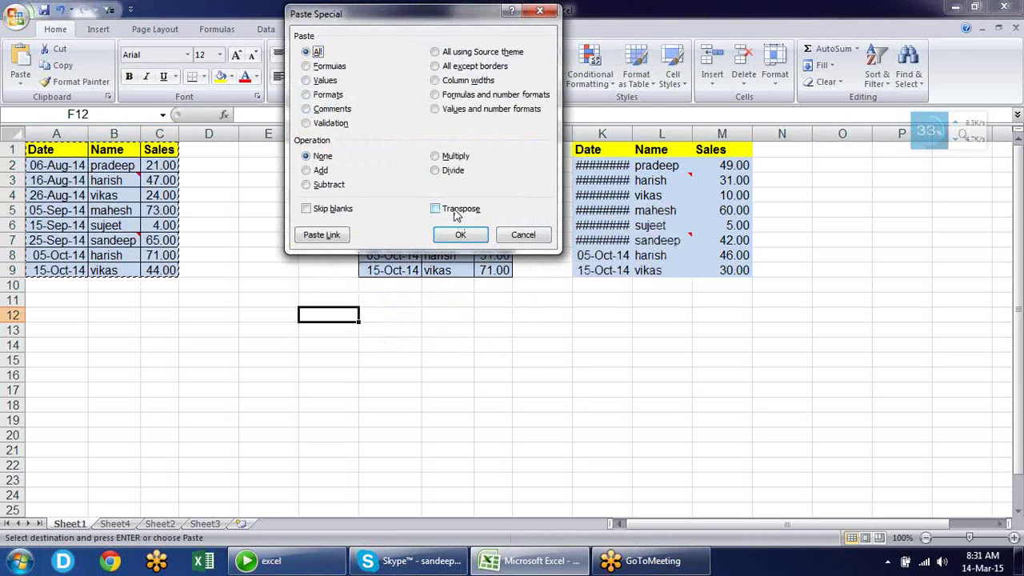
left_click(454, 211)
left_click(460, 234)
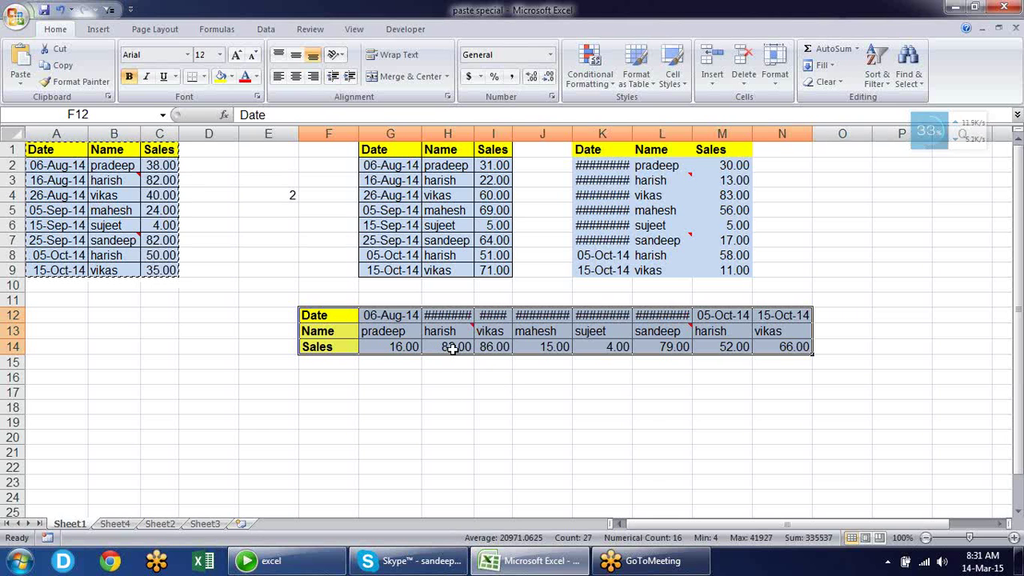
Copy the horizontal block and paste it transposed back as an upright table at F16
key("ctrl+c")
left_click(346, 382)
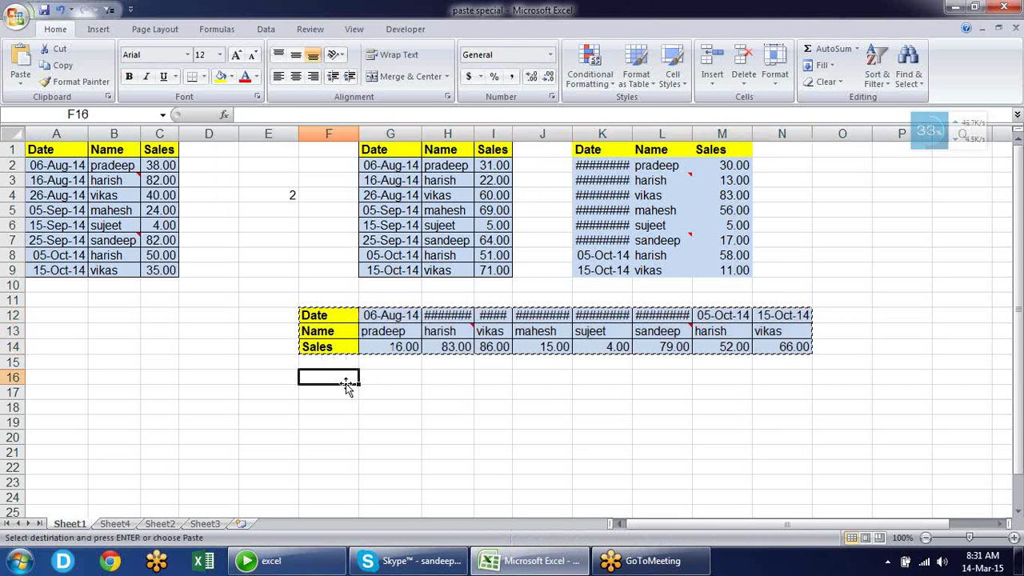
key("ctrl+alt+v")
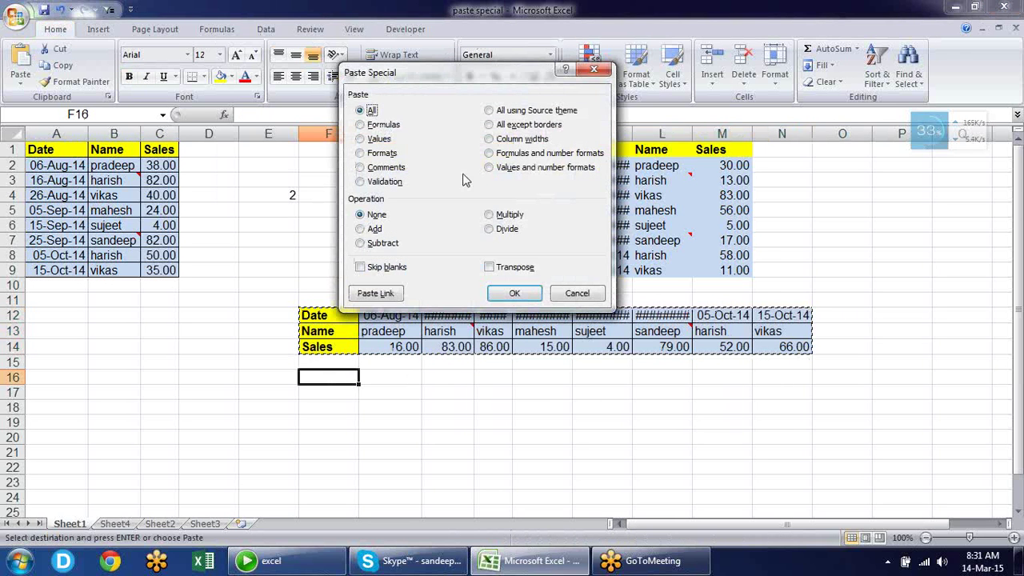
left_click(497, 267)
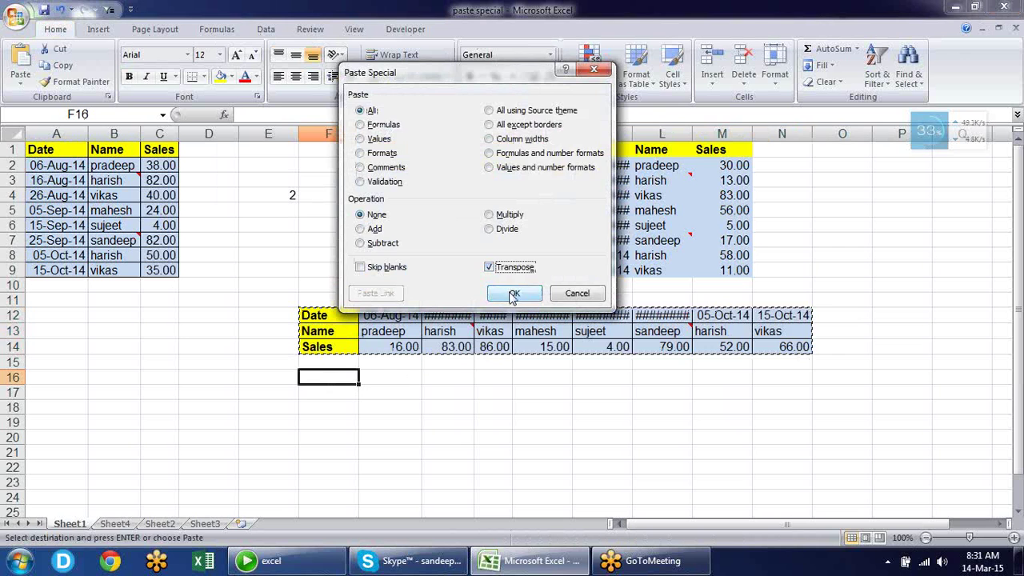
left_click(512, 292)
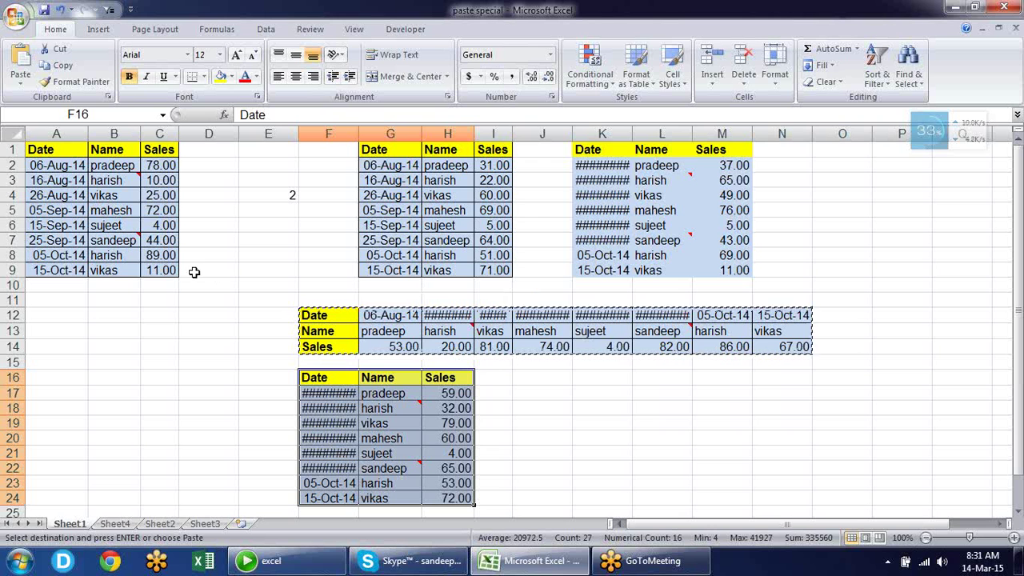
left_click_drag(15, 300, 16, 498)
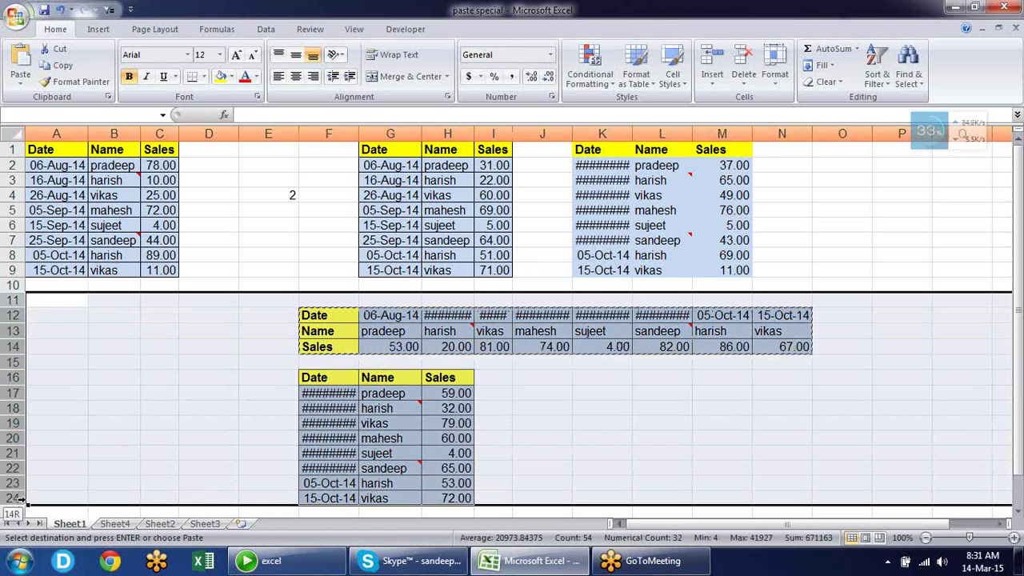
Clear everything in rows 11–24
key("alt+e")
type("de")
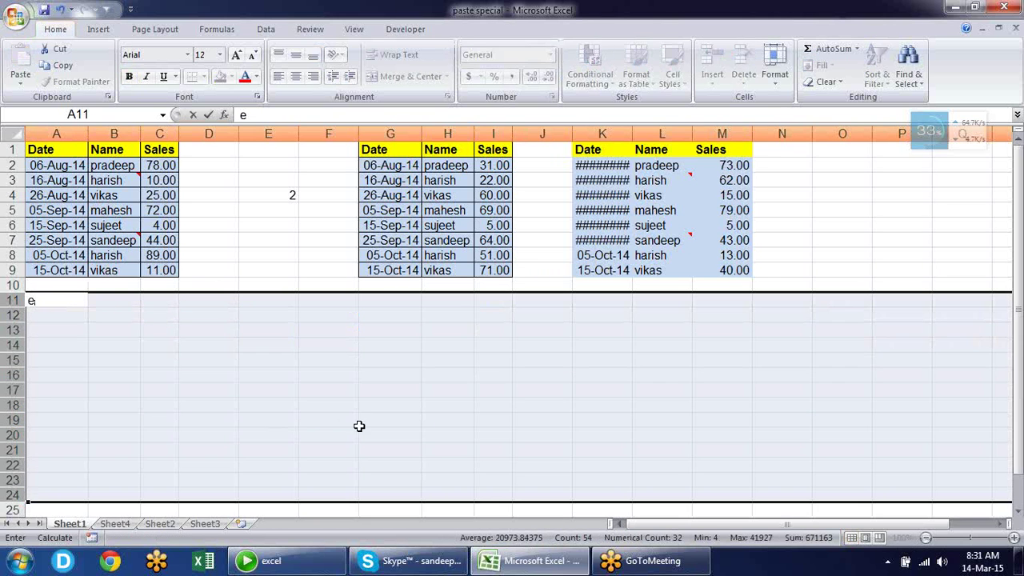
left_click(342, 424)
Delete the contents of columns E through N and begin a formula in F1
left_click_drag(289, 133, 839, 132)
key("Delete")
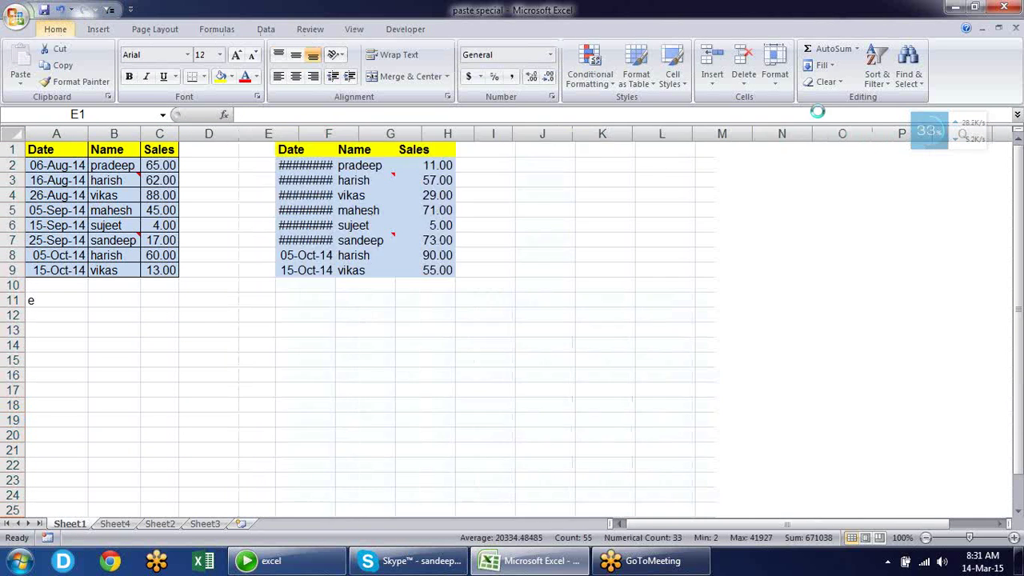
left_click(612, 240)
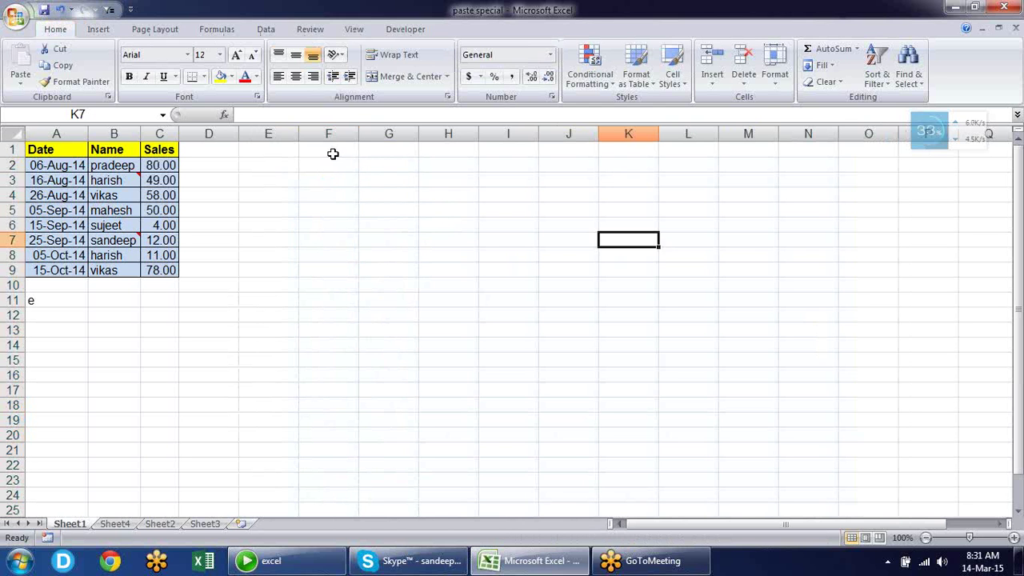
left_click(333, 154)
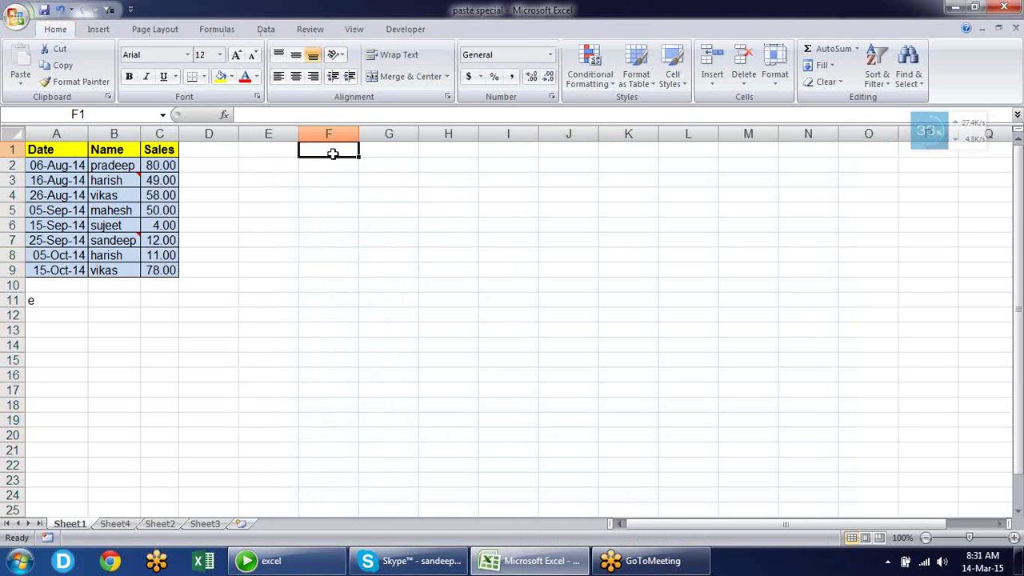
type("=")
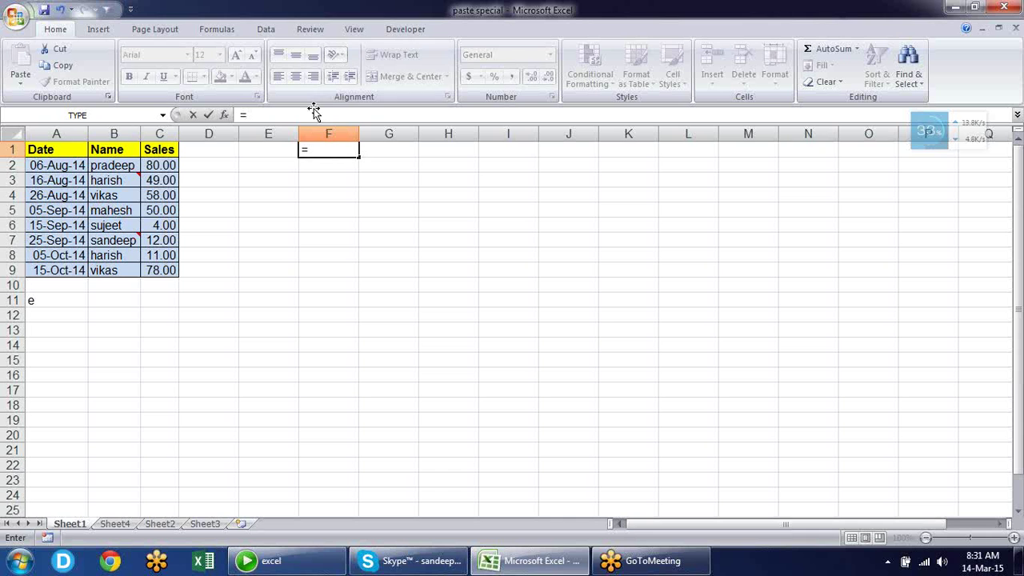
Enter =A1 in F1 to link it to the A1 heading
left_click(51, 151)
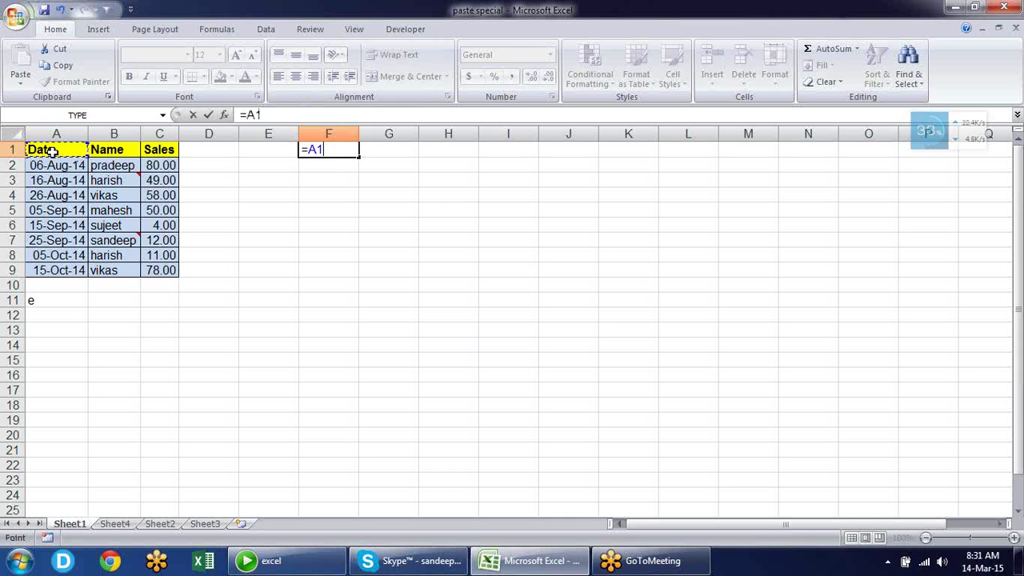
key("Return")
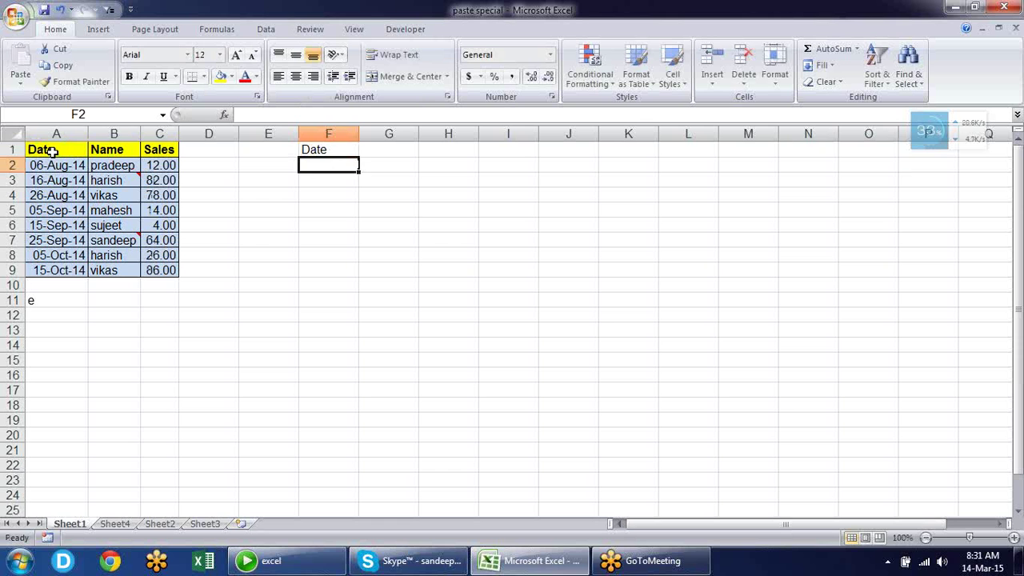
key("Up")
key("Left")
key("Left")
key("Left")
key("Left")
key("Left")
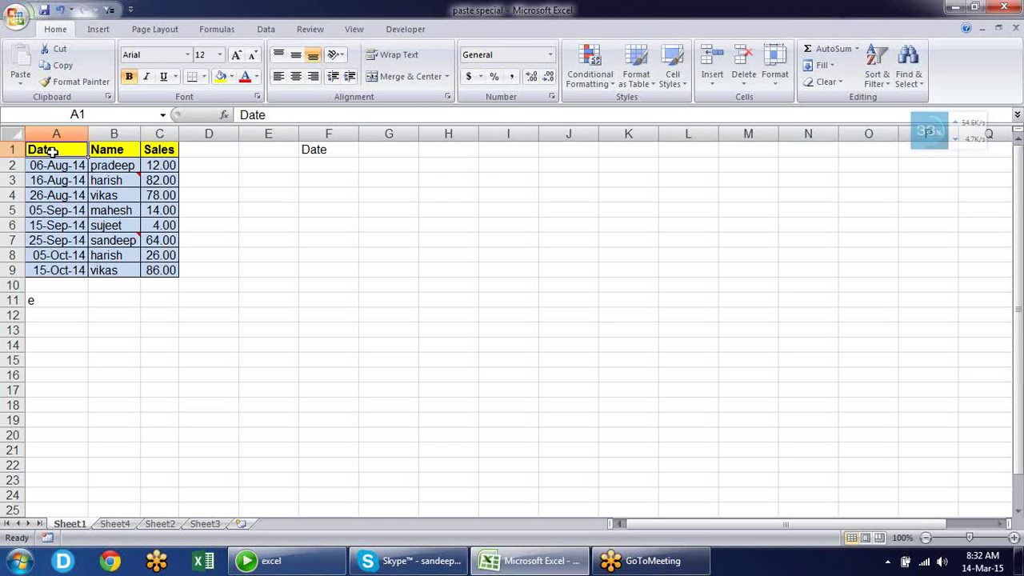
Rename the A1 heading to DATE and confirm F1's =A1 now shows DATE
type("dat")
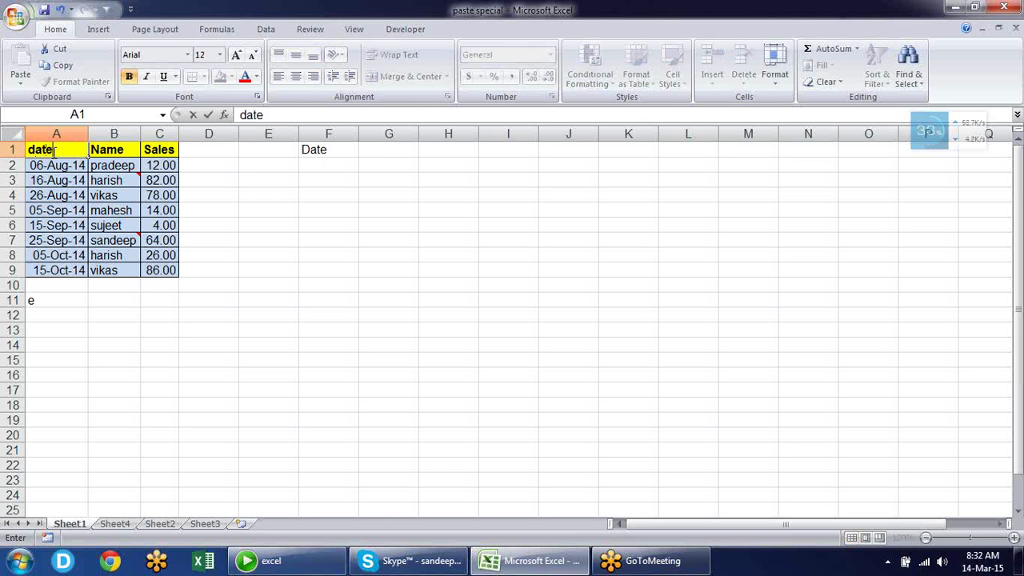
key("Return")
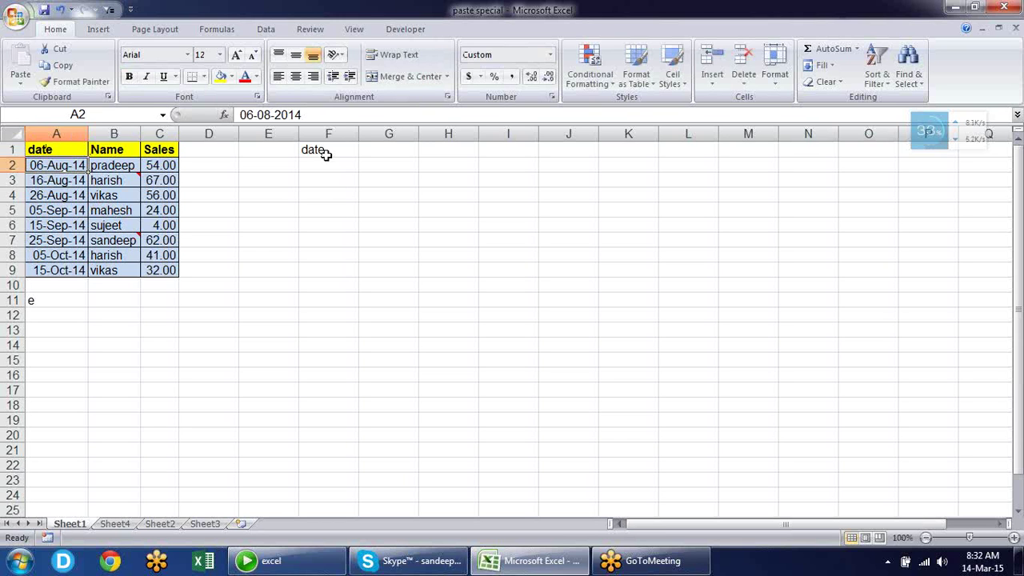
left_click(68, 150)
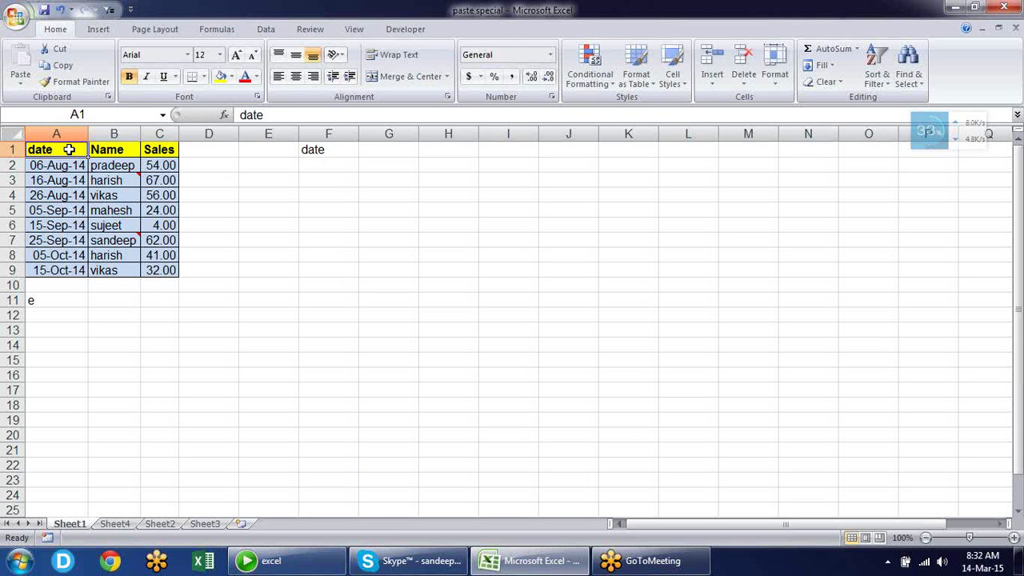
type("DATE")
key("Return")
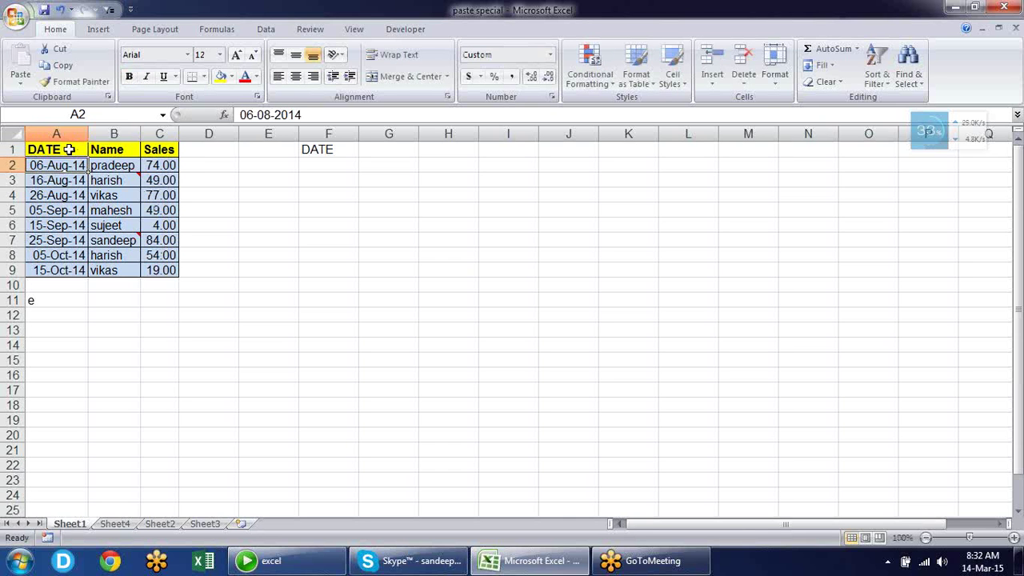
left_click(332, 150)
double_click(332, 150)
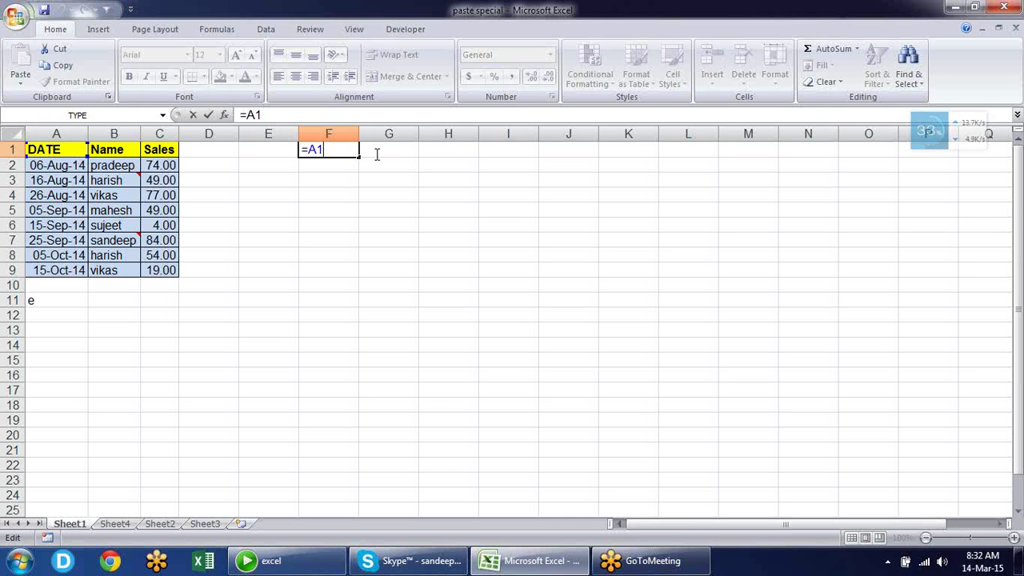
key("ctrl+Return")
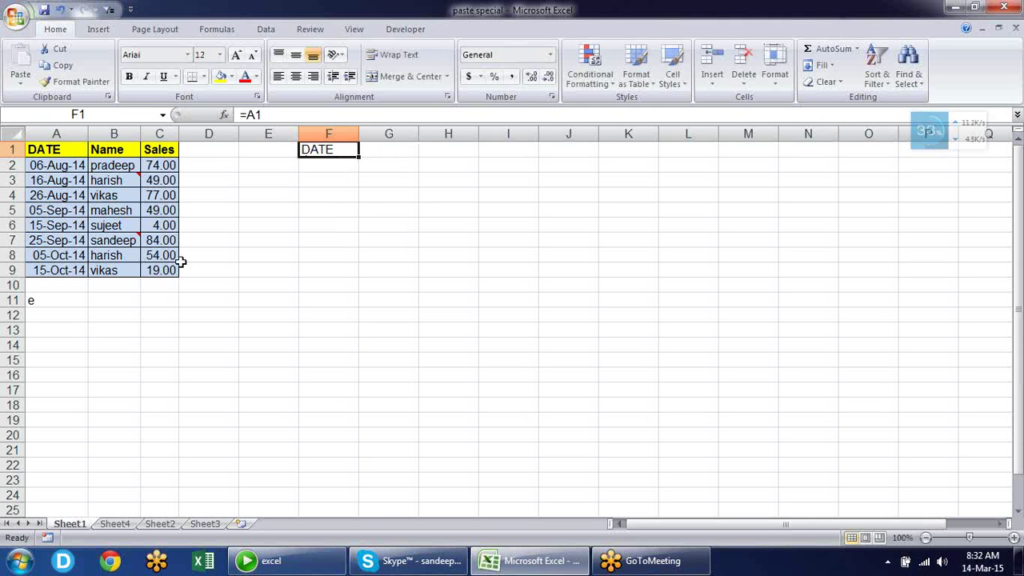
Fill F1's link formula across F1:H9 and copy the original table A1:C9
left_click_drag(359, 156, 475, 276)
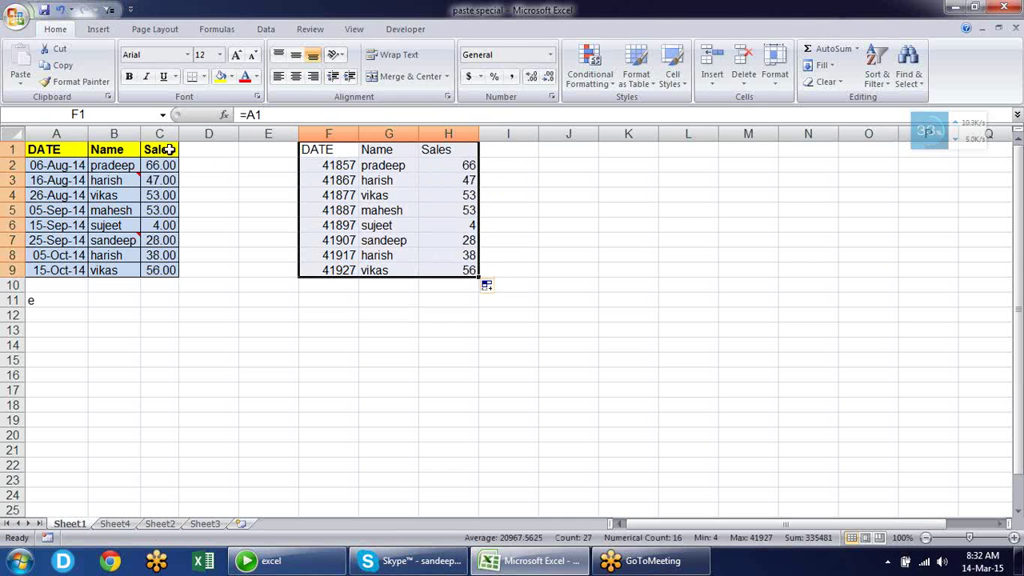
left_click(574, 256)
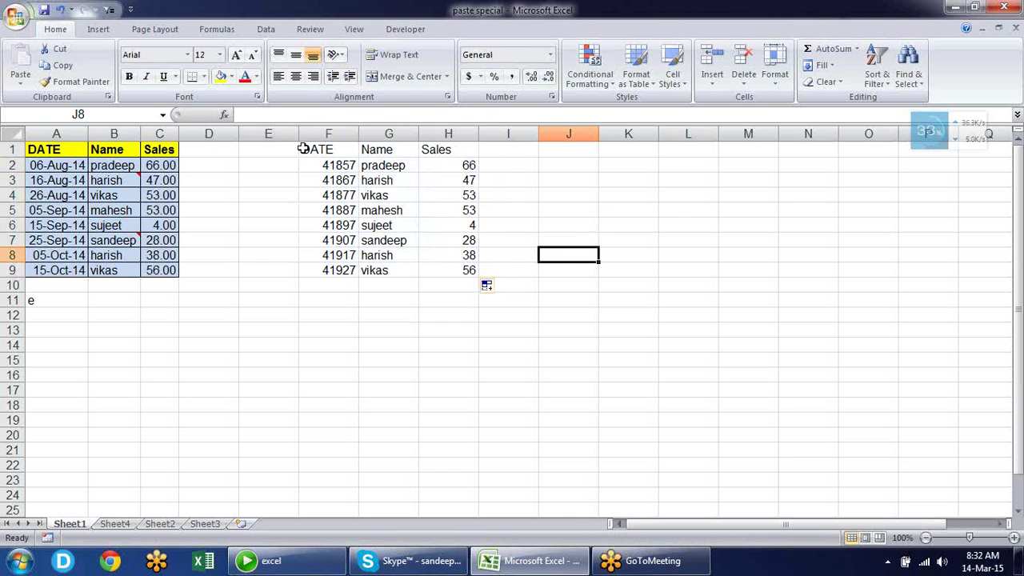
left_click_drag(36, 150, 168, 276)
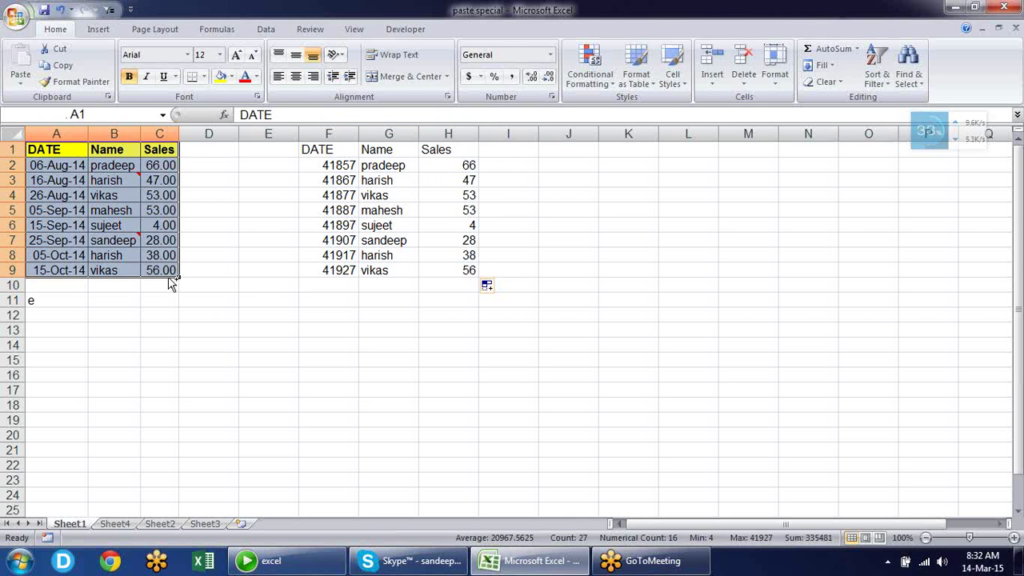
key("ctrl+c")
Paste the original table's formatting onto F1:H9 with Paste Special Formats
left_click(318, 148)
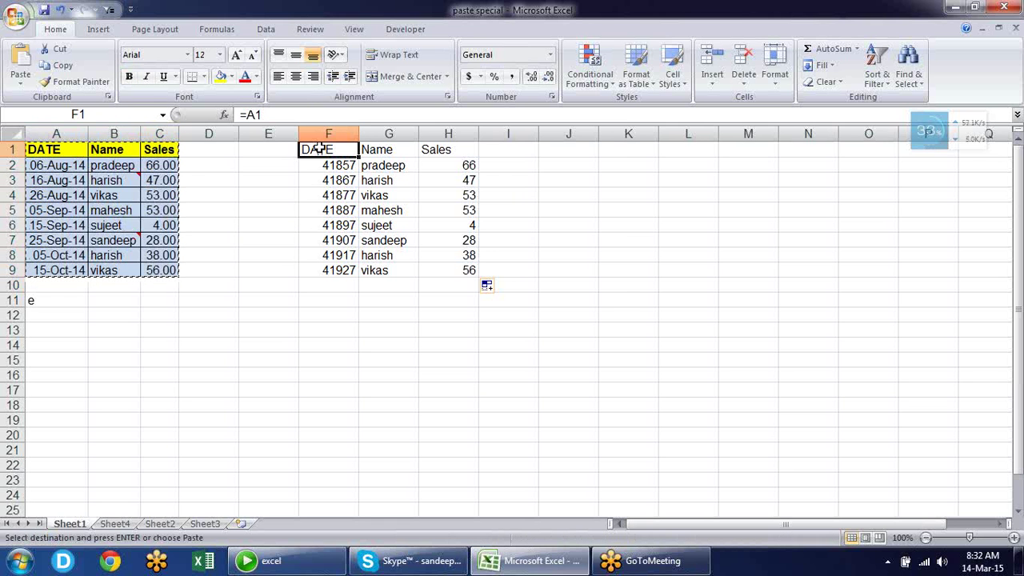
key("alt+e")
key("s")
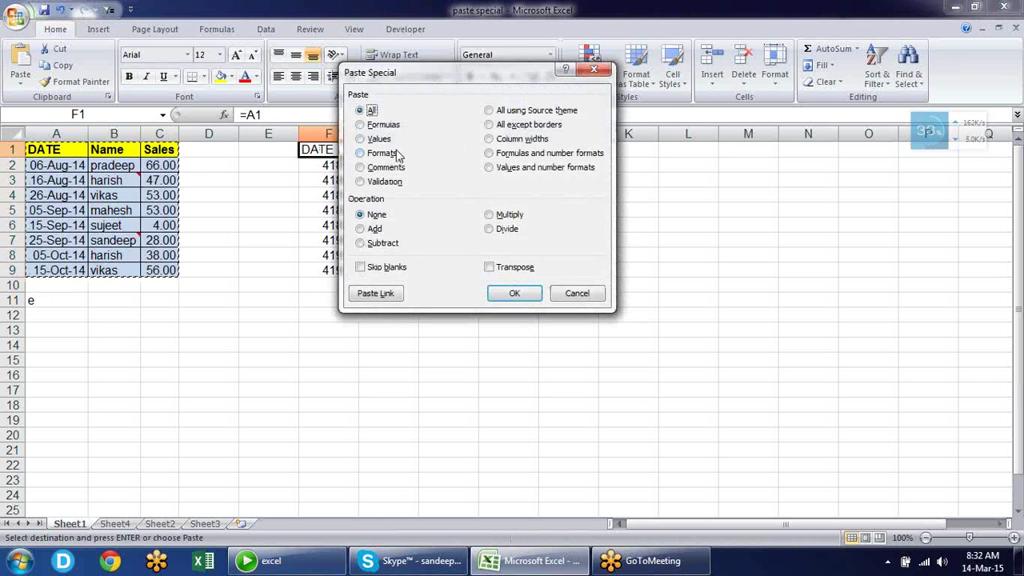
left_click(396, 153)
left_click(513, 294)
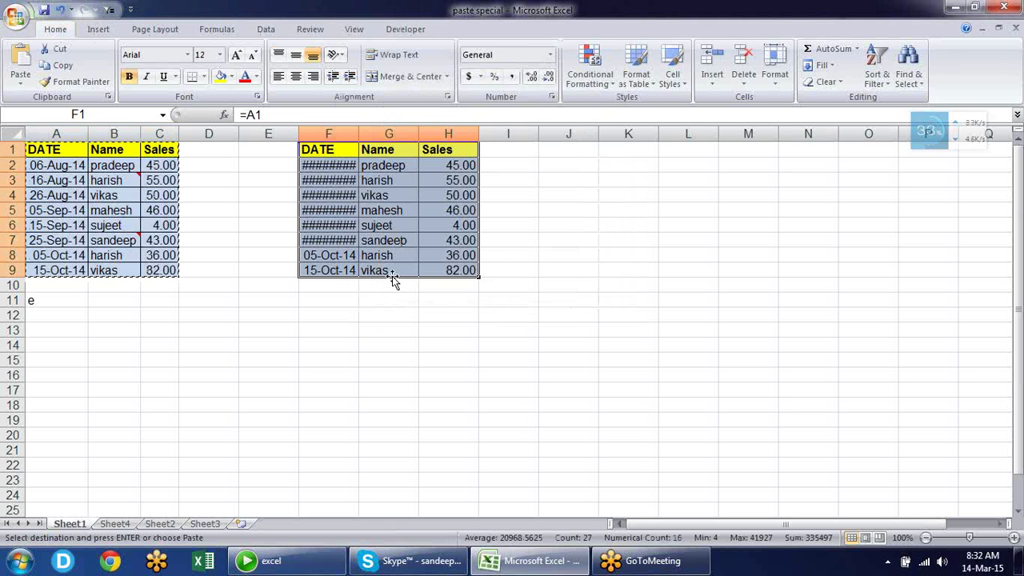
Paste the original column widths onto columns F:H and clear the copy marquee
key("alt+e")
key("s")
left_click(516, 138)
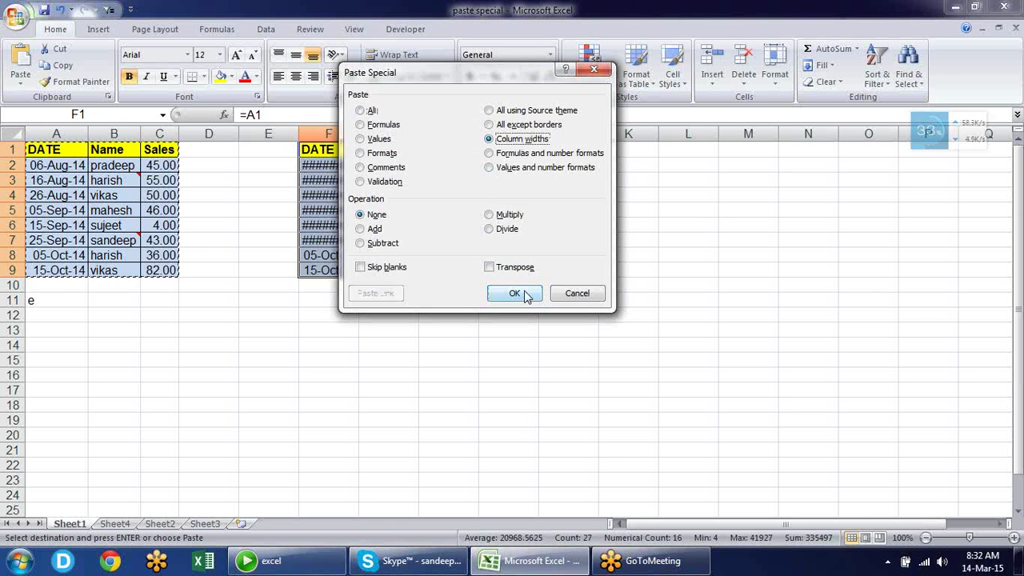
left_click(526, 301)
left_click(530, 302)
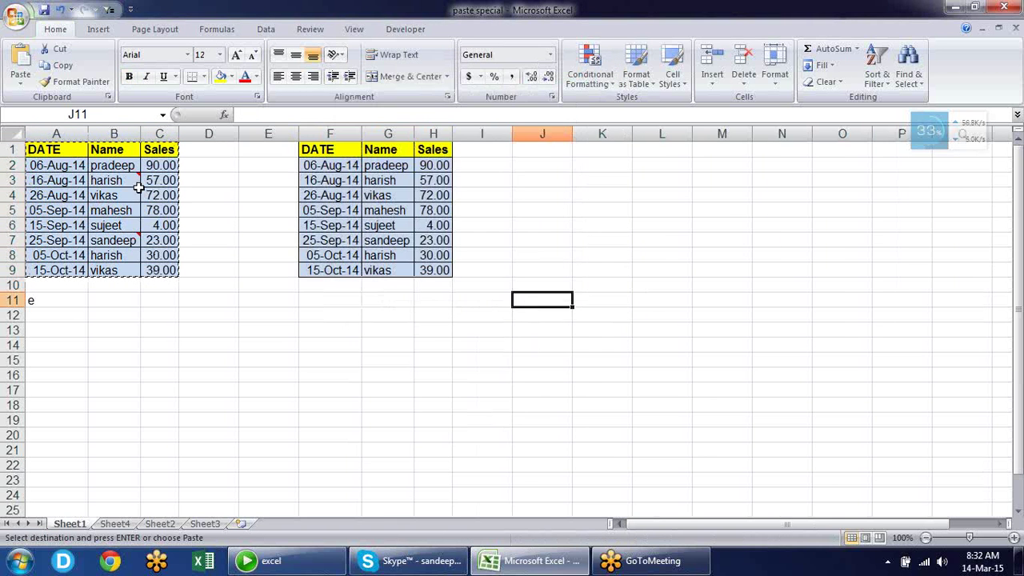
key("Escape")
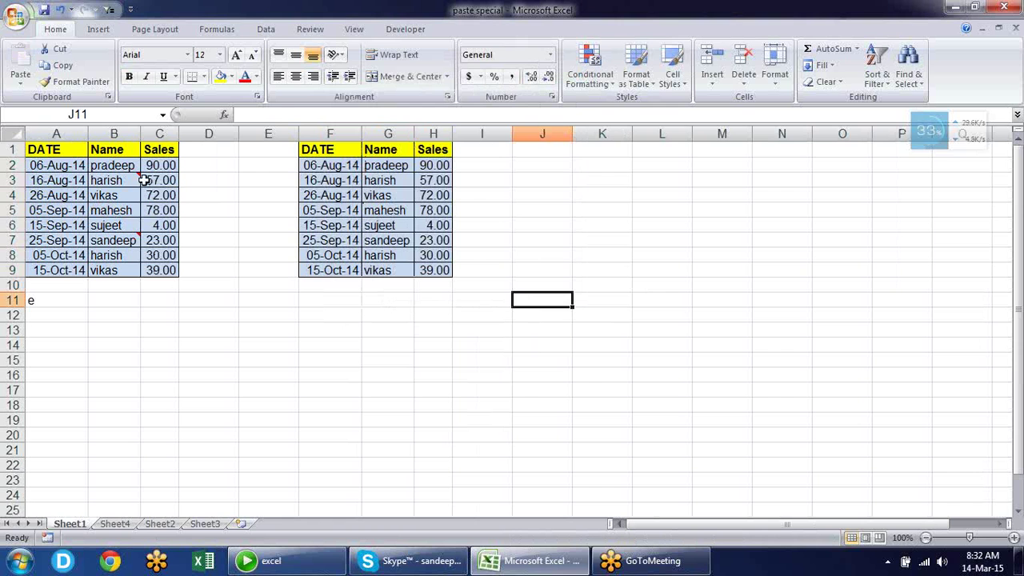
Enter a new salesperson name in B2 and verify G2's =B2 link shows it
left_click(129, 165)
type("sandeep")
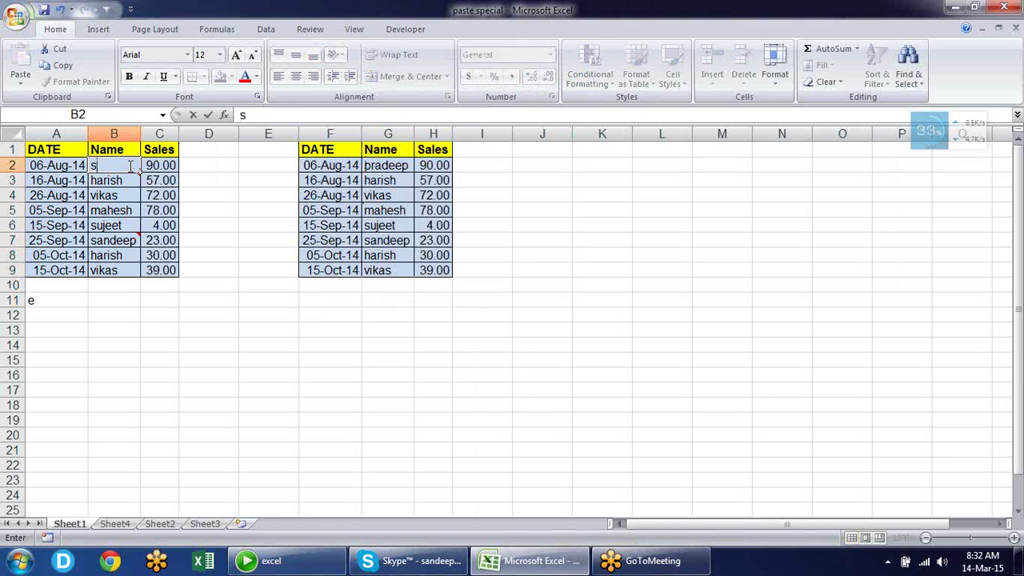
key("Return")
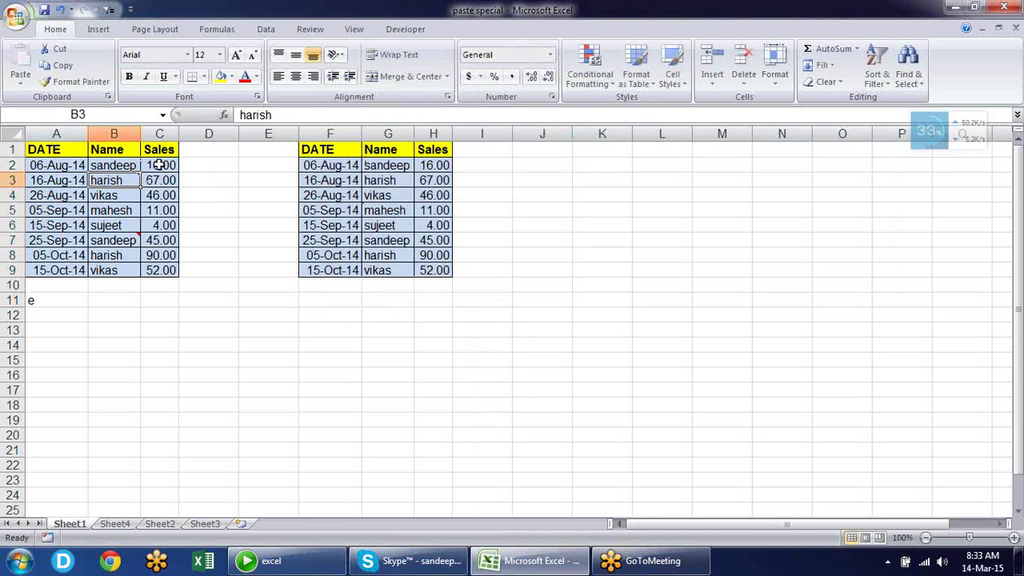
left_click(406, 176)
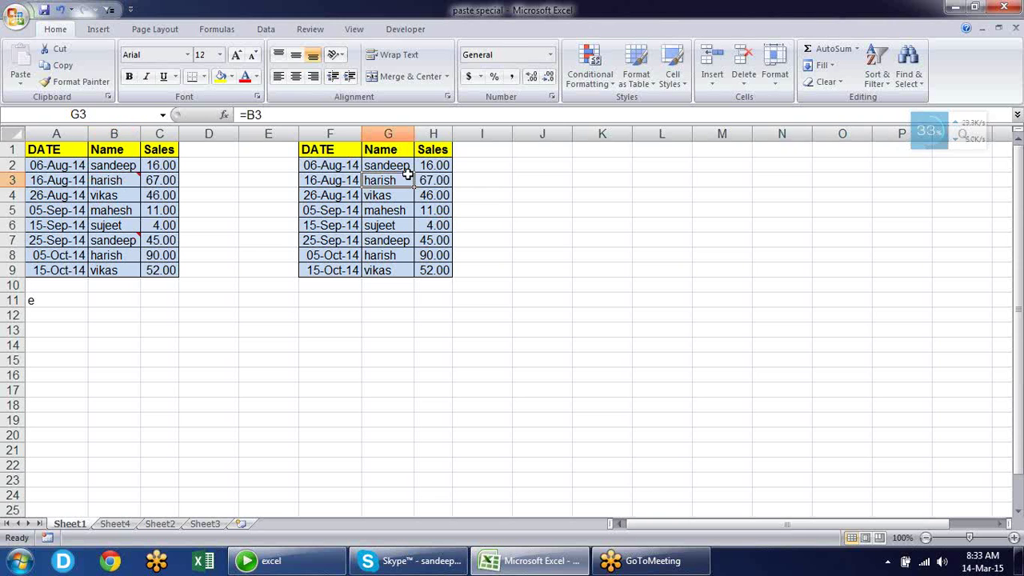
left_click(392, 167)
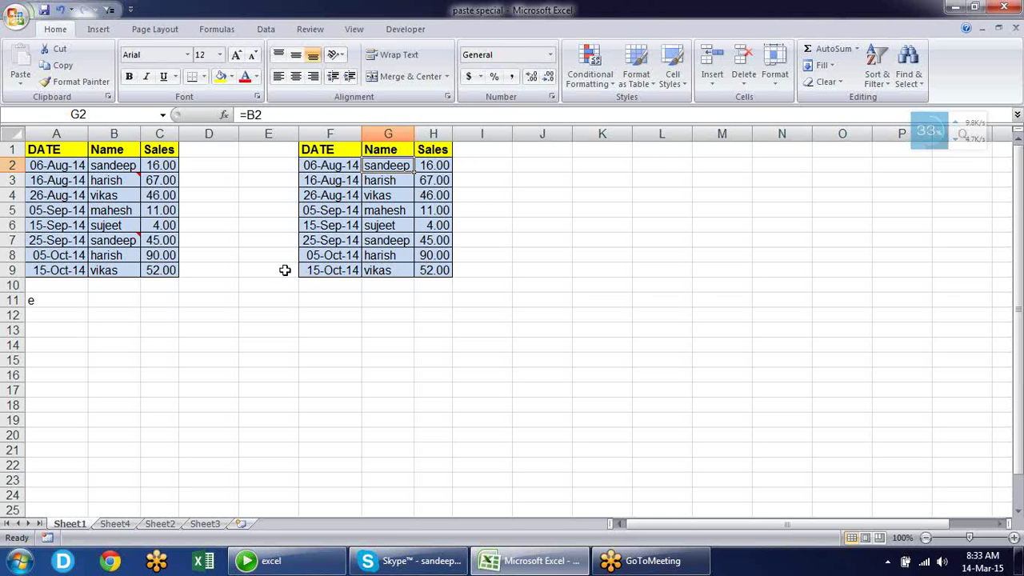
Delete rows 10 through 14 below the sales table
left_click_drag(317, 271, 453, 337)
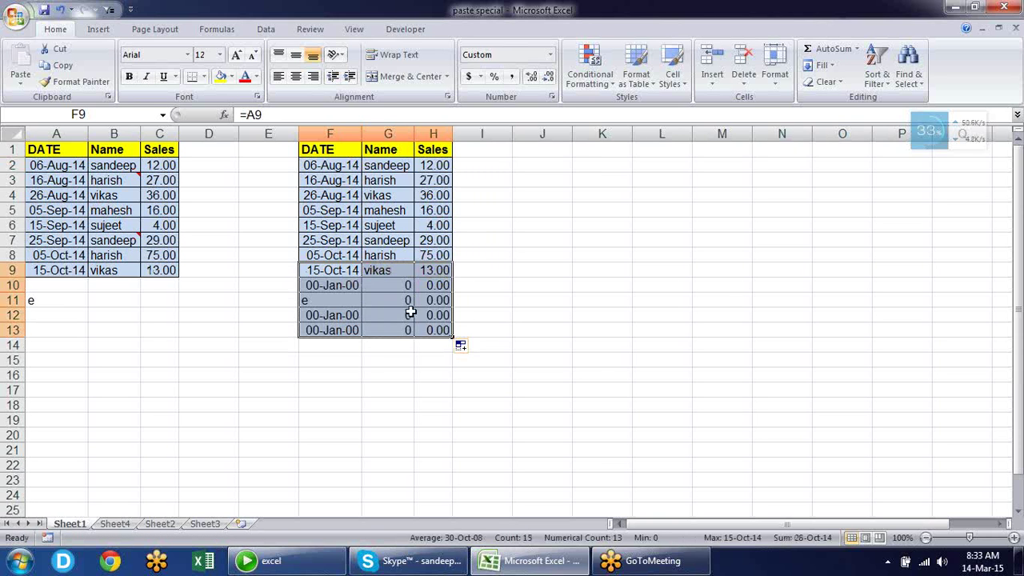
left_click(345, 285)
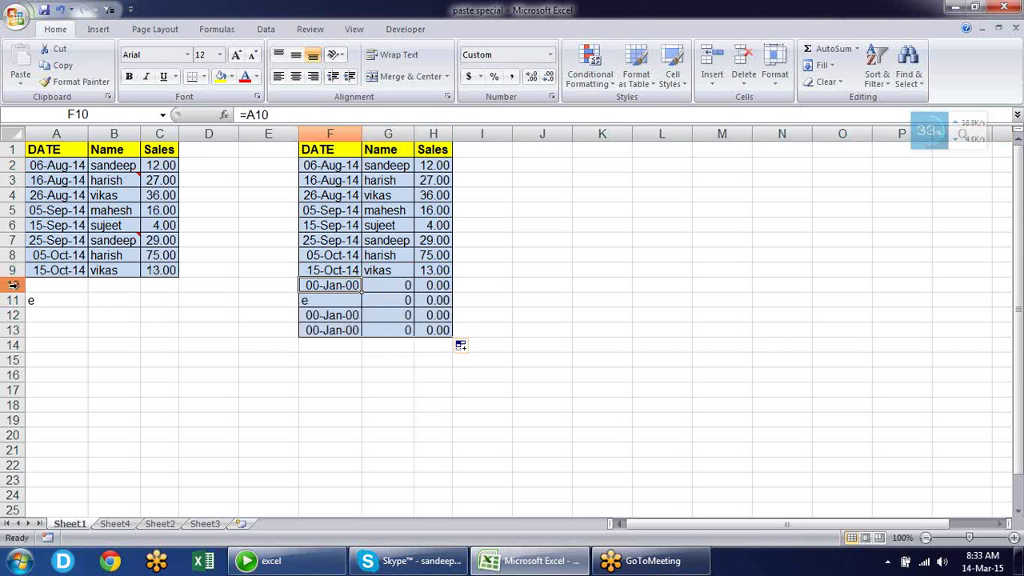
left_click_drag(12, 284, 24, 341)
key("alt+e")
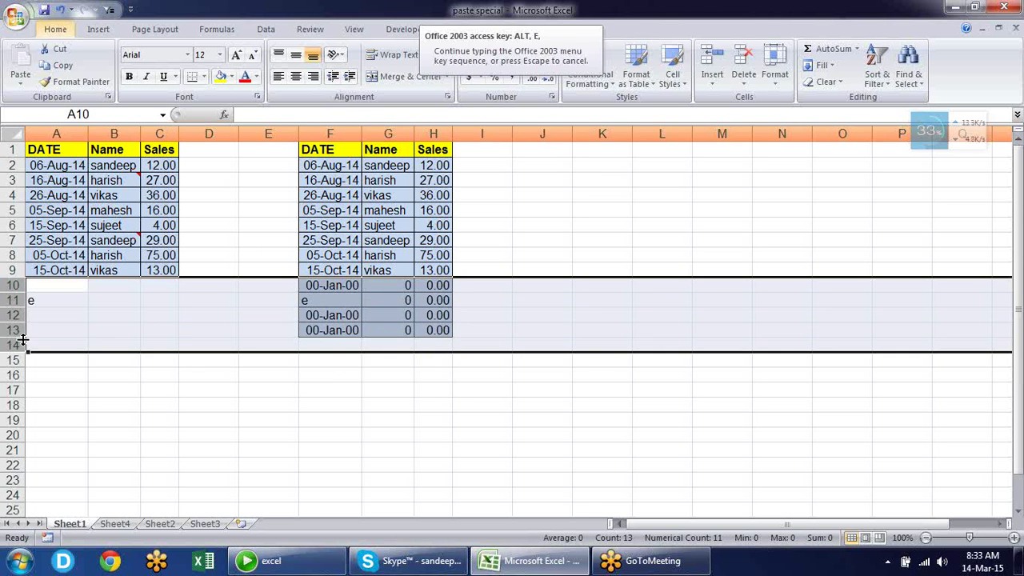
key("d")
left_click(288, 391)
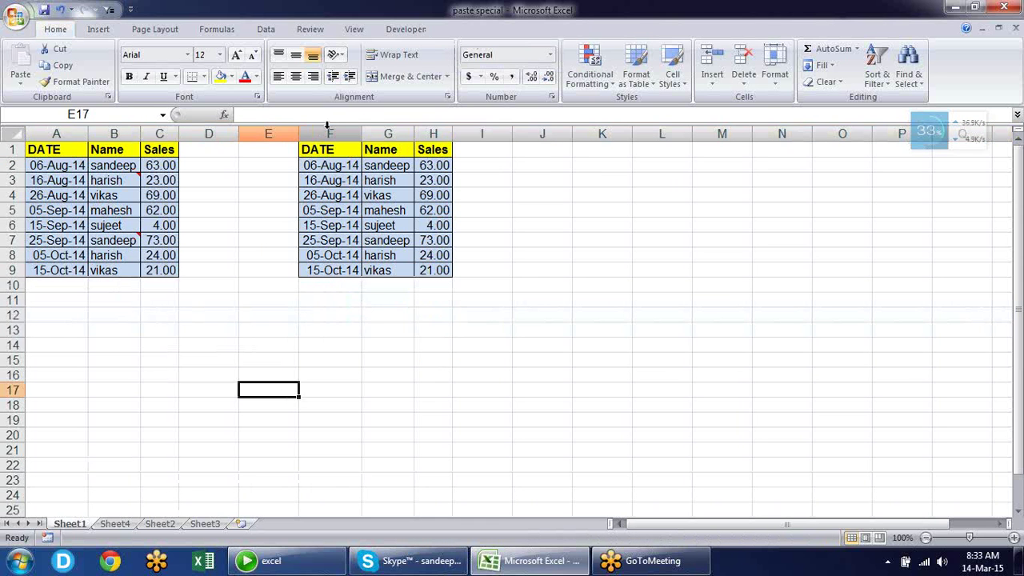
Delete columns F through I holding the linked copy
left_click_drag(325, 133, 453, 133)
key("alt+e")
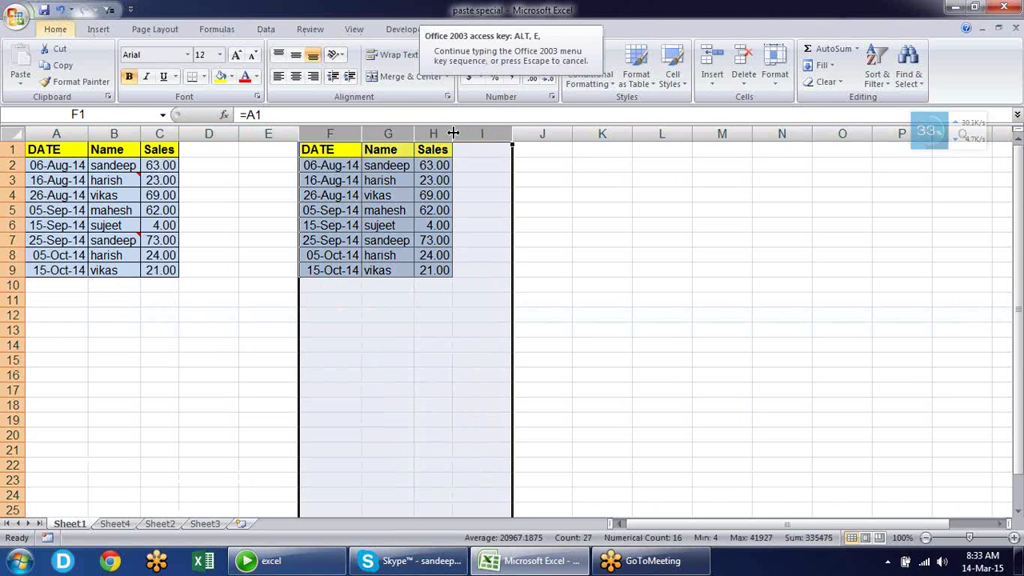
key("d")
left_click(355, 219)
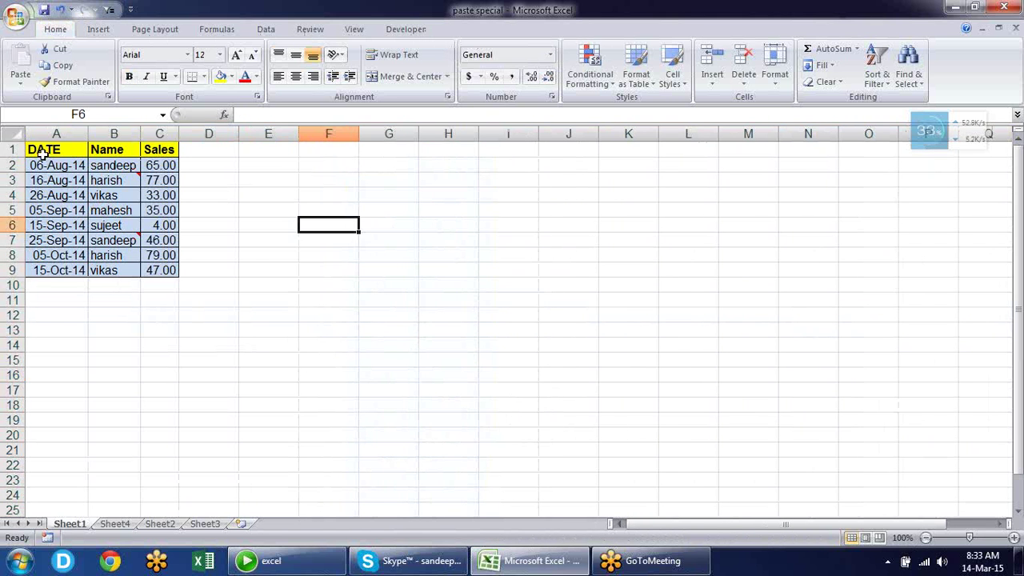
Copy the sales table A1:C9 and paste it as a live link at F1
left_click_drag(40, 150, 163, 273)
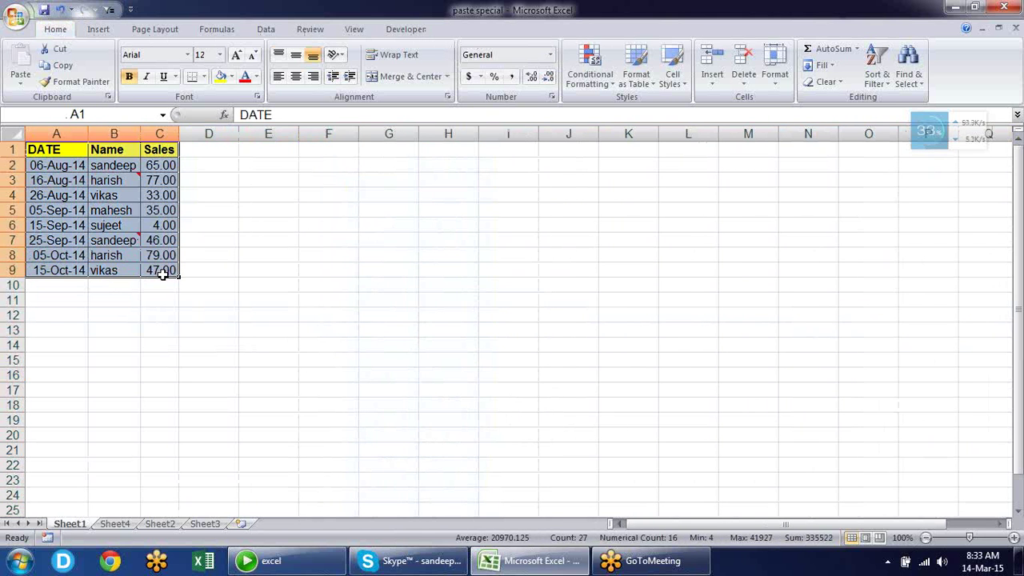
key("ctrl+c")
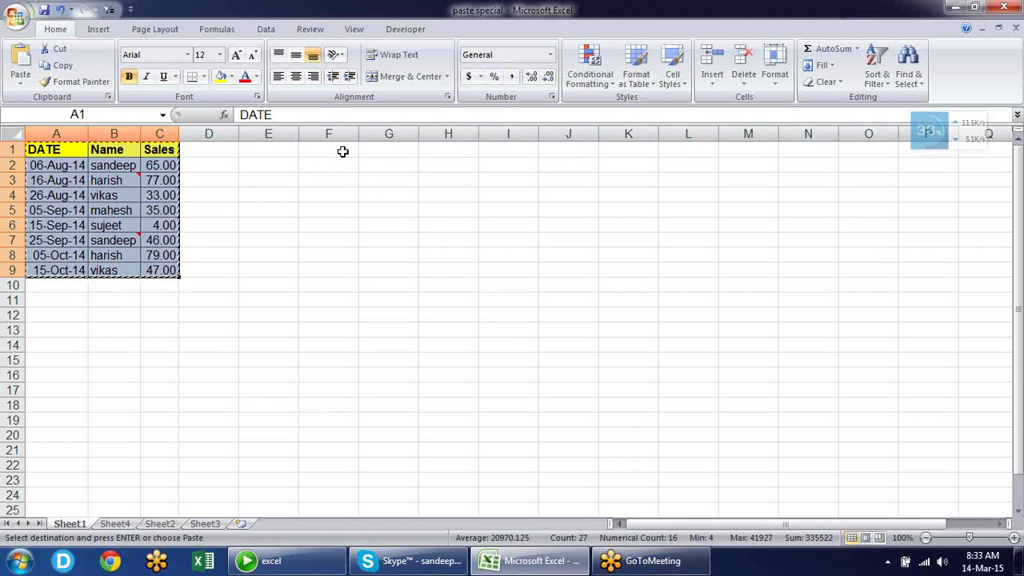
left_click(342, 150)
key("alt+e")
key("s")
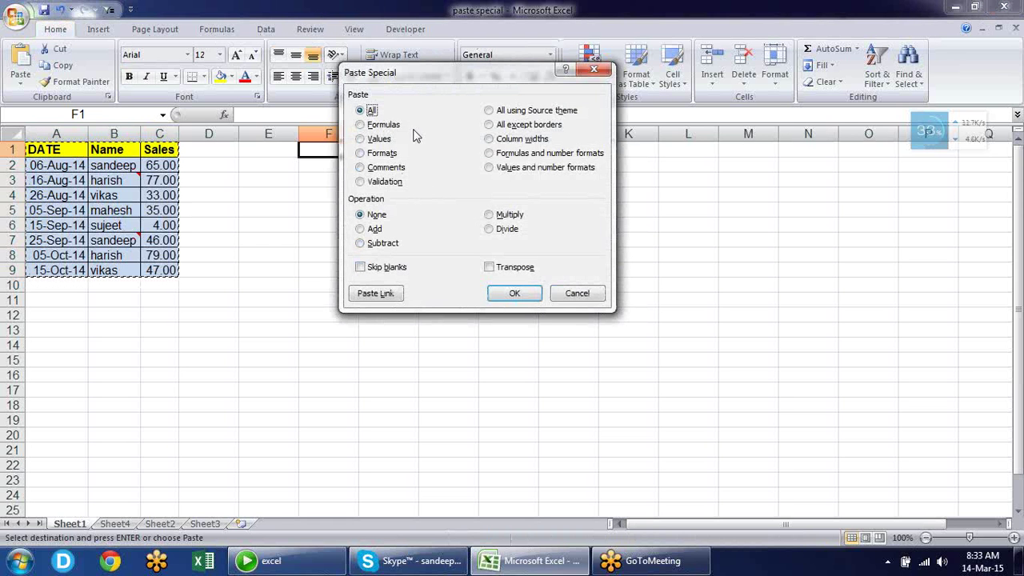
left_click(375, 293)
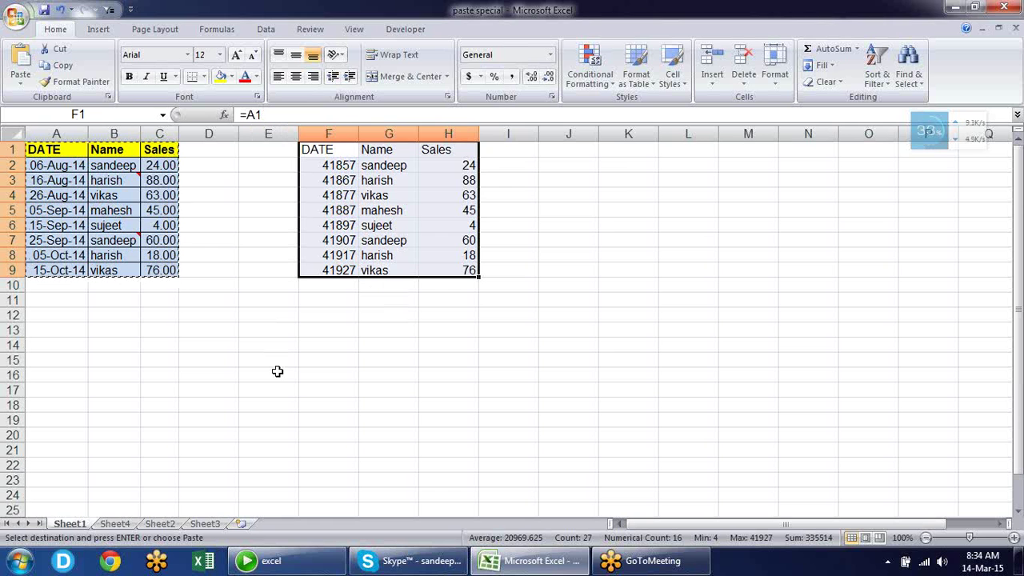
Apply the source table's formats and column widths to the linked copy in F1:H9
key("alt+e")
key("s")
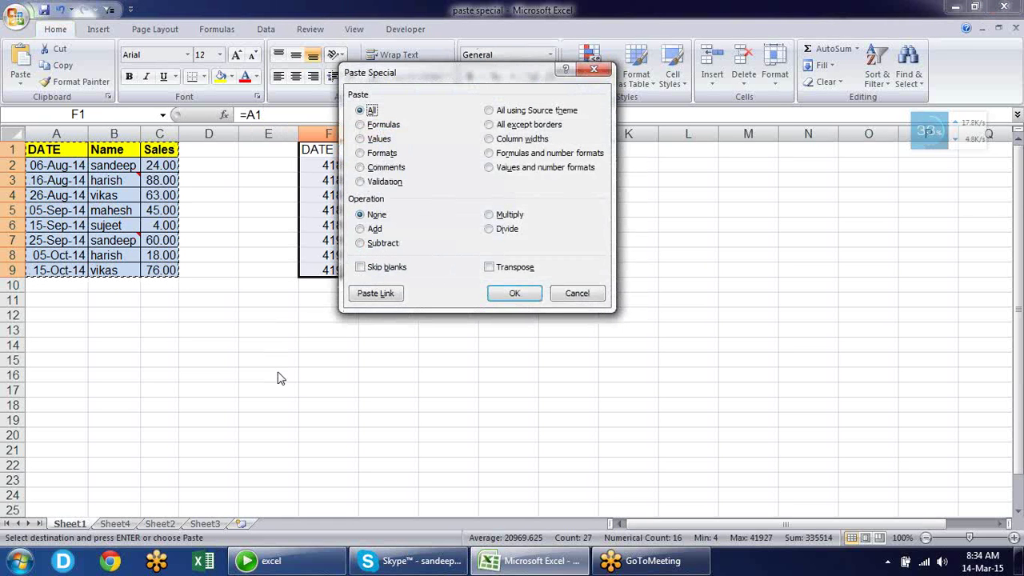
key("t")
key("Return")
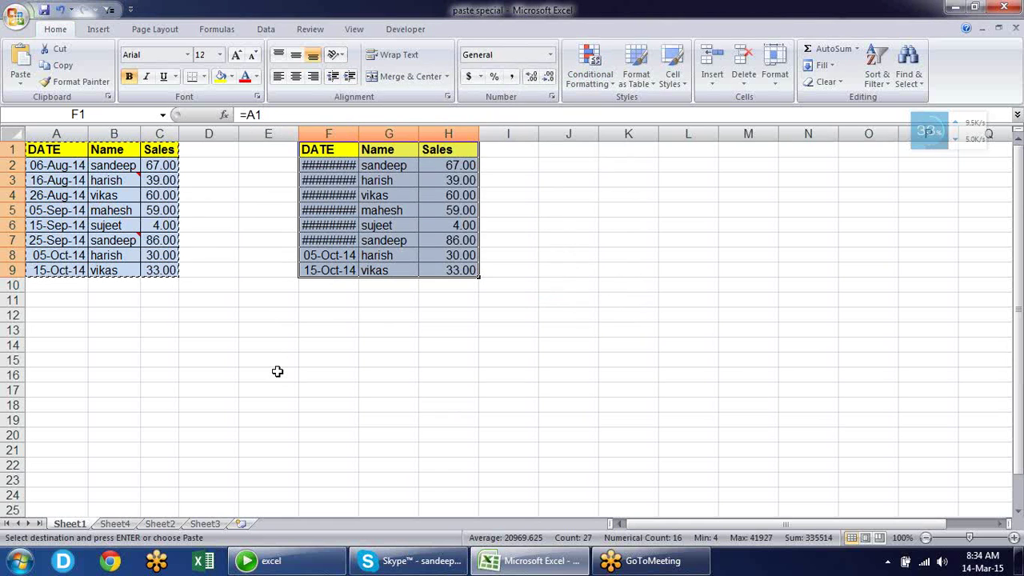
key("alt+e")
key("s")
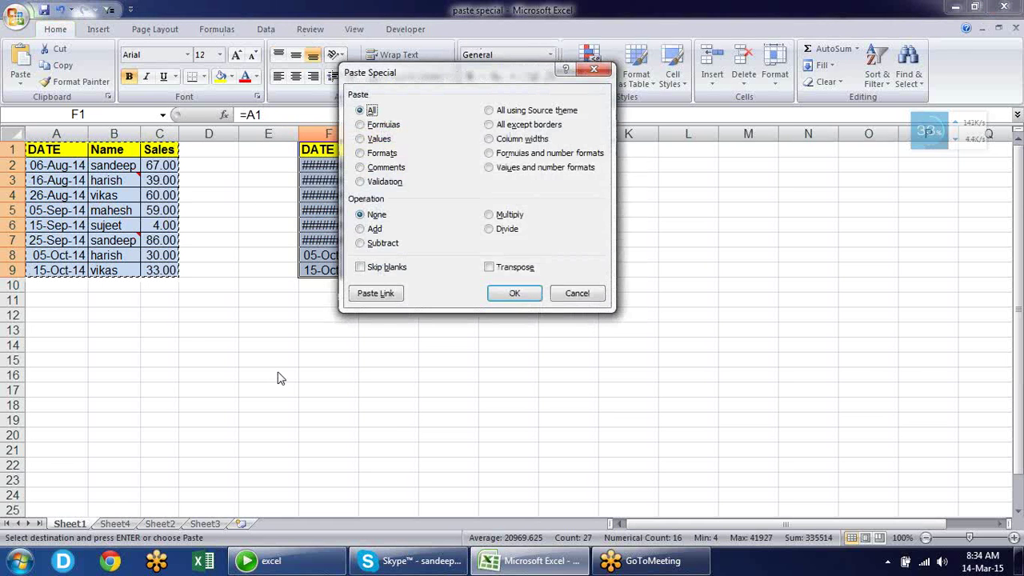
key("w")
key("Return")
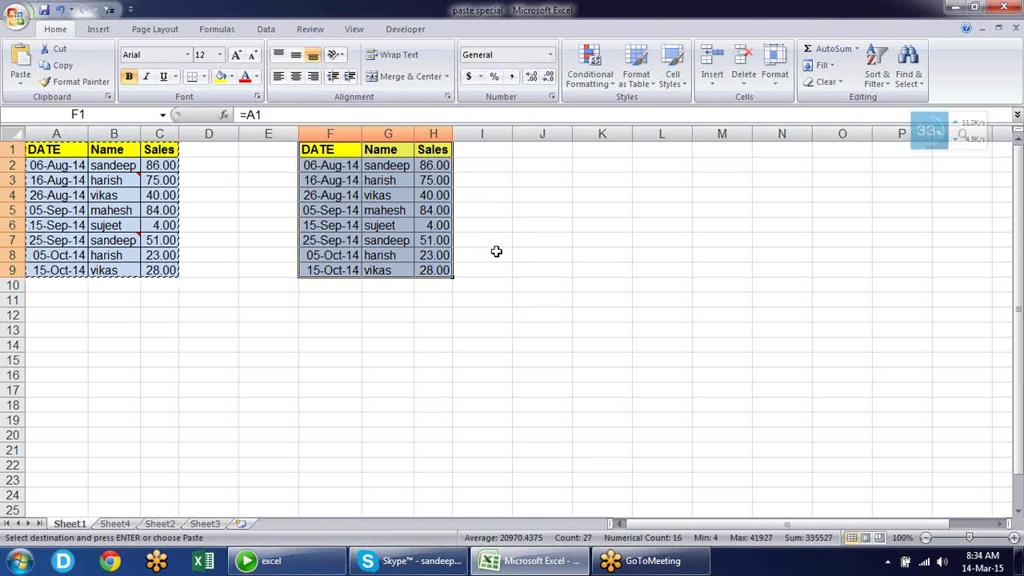
left_click(502, 296)
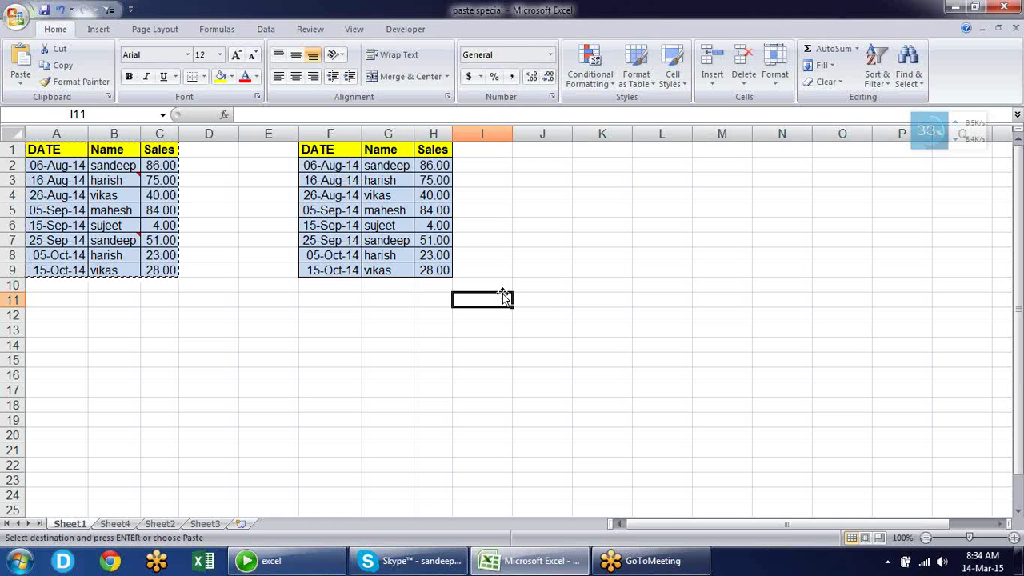
key("alt+e")
key("s")
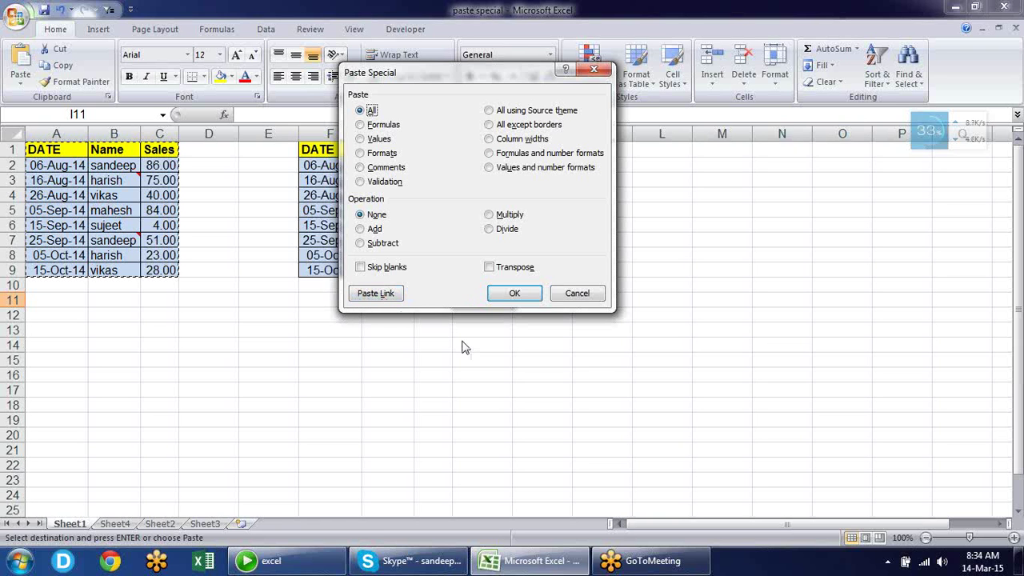
key("Escape")
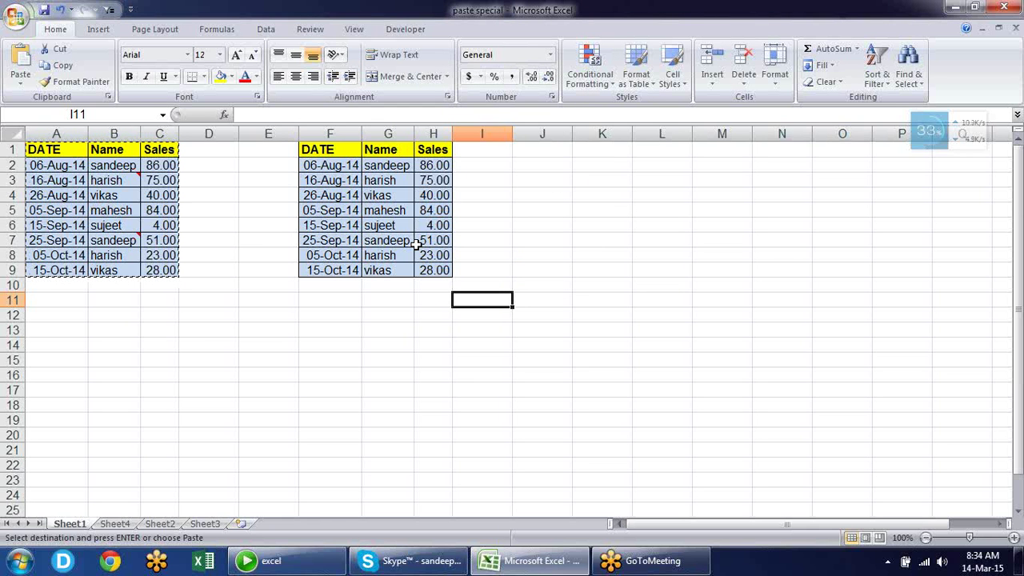
key("Escape")
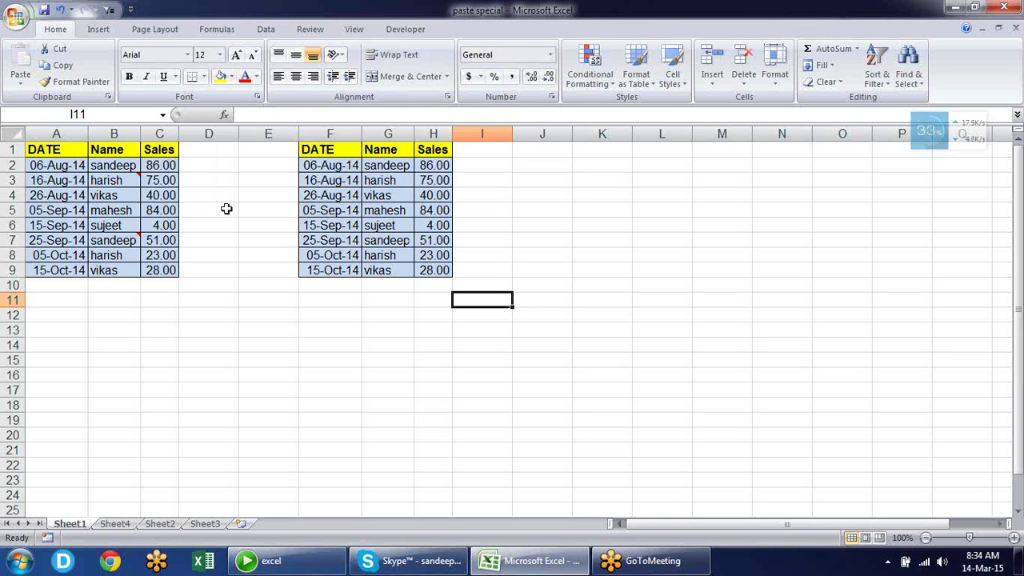
Merge D1:E6 into one cell and fill it light grey
left_click_drag(223, 153, 282, 222)
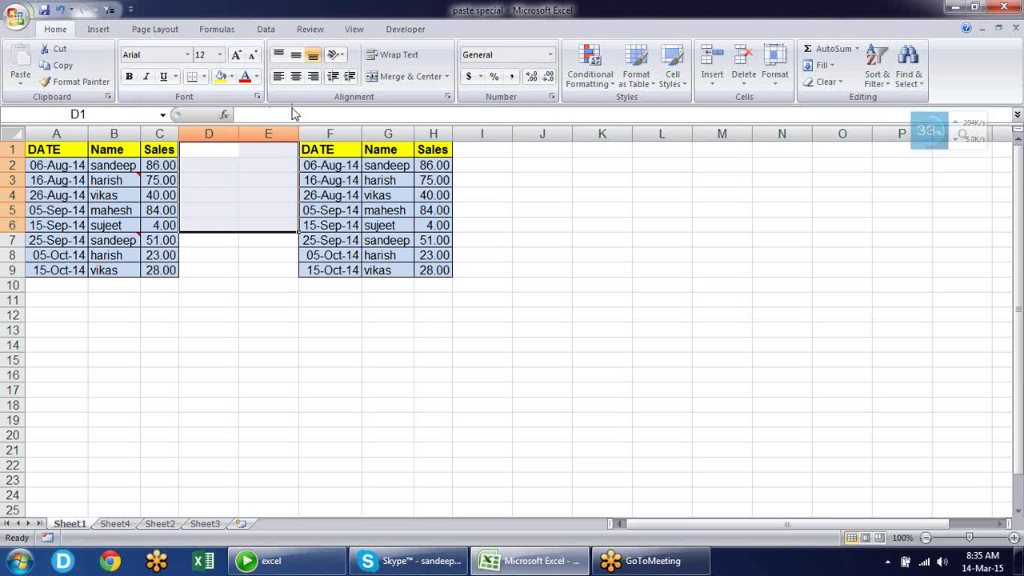
left_click(389, 77)
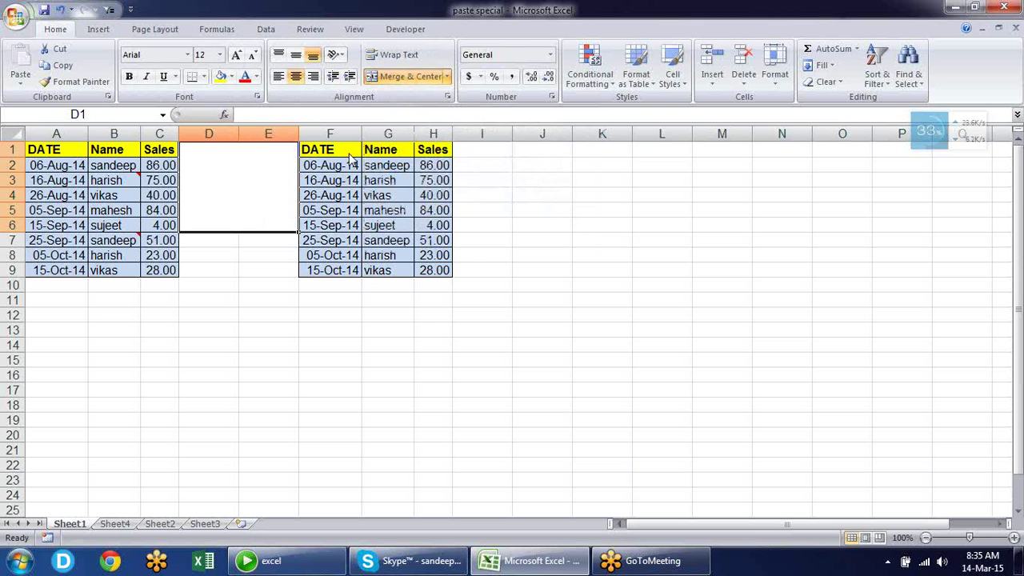
left_click(231, 78)
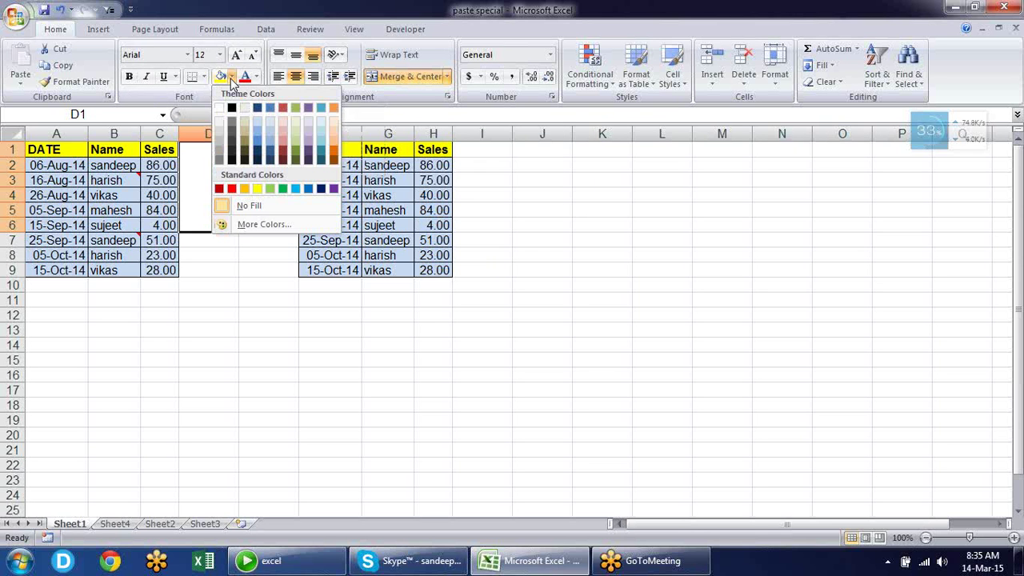
left_click(217, 130)
Check the linked formula in H6 and resize column I
left_click(537, 235)
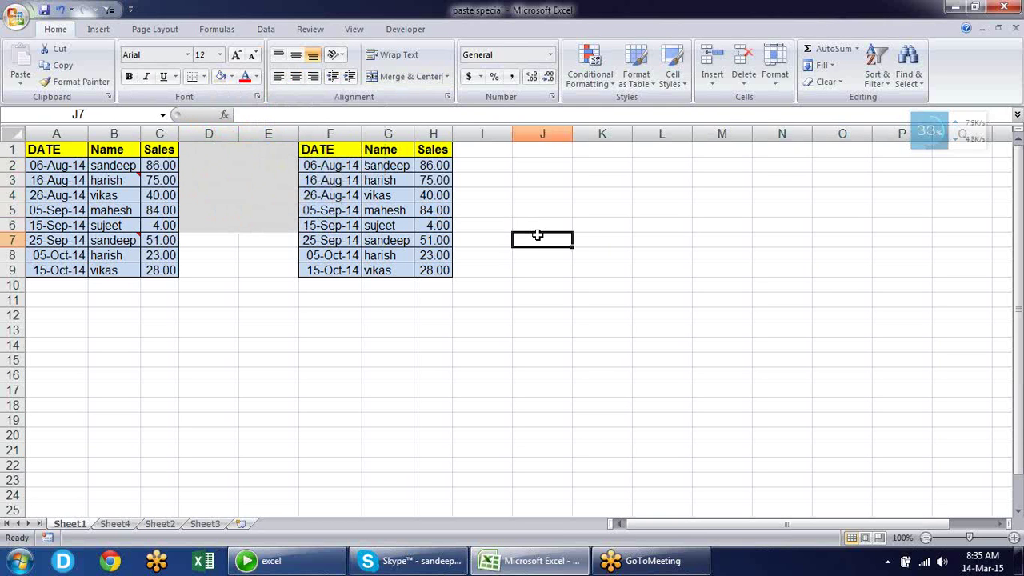
left_click(442, 224)
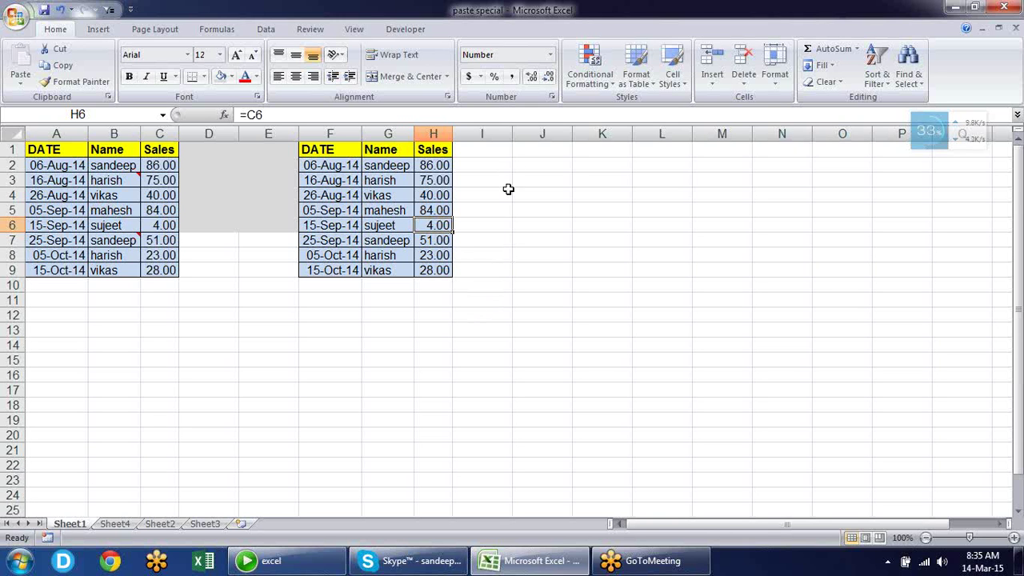
left_click_drag(511, 130, 511, 135)
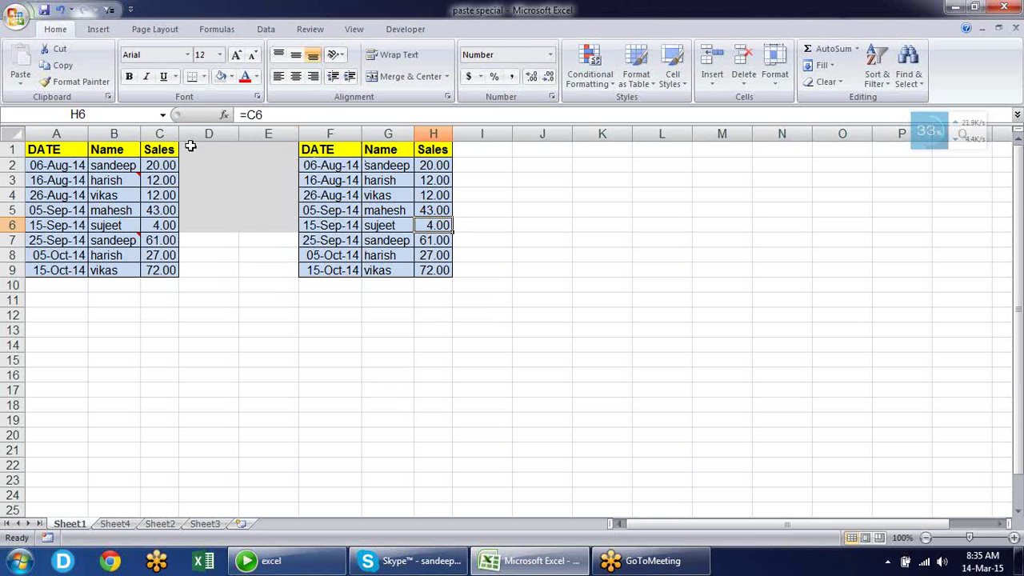
Recolour the merged D1:E6 block yellow, then light orange, and select the sales table
left_click_drag(196, 147, 273, 225)
key("alt+h")
key("m")
key("c")
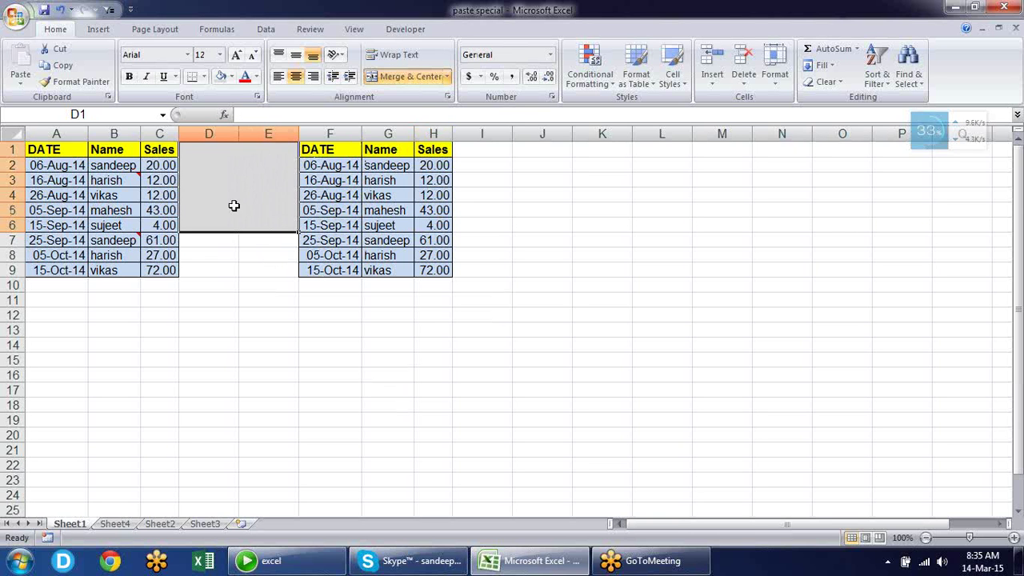
left_click(232, 76)
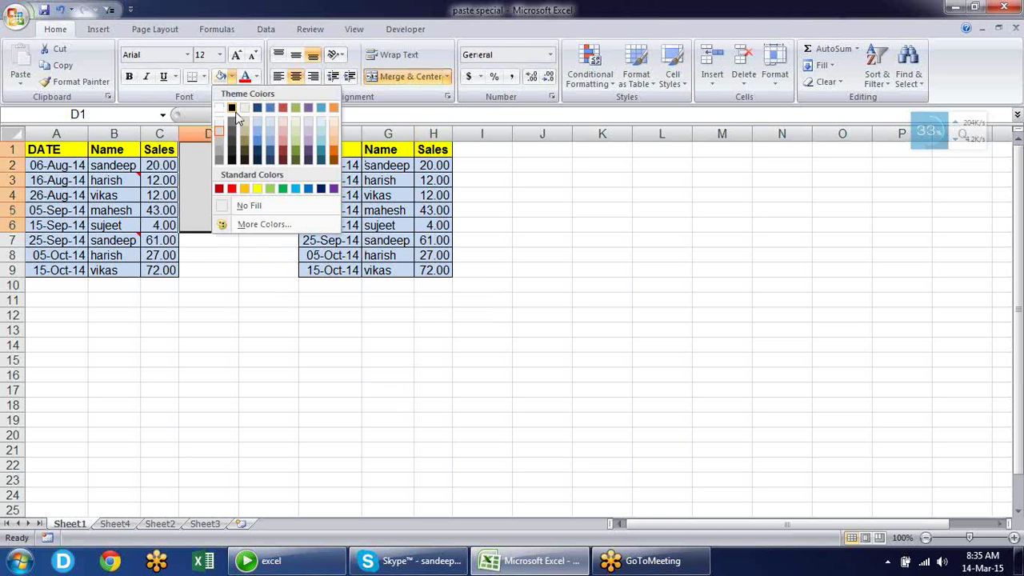
left_click(257, 189)
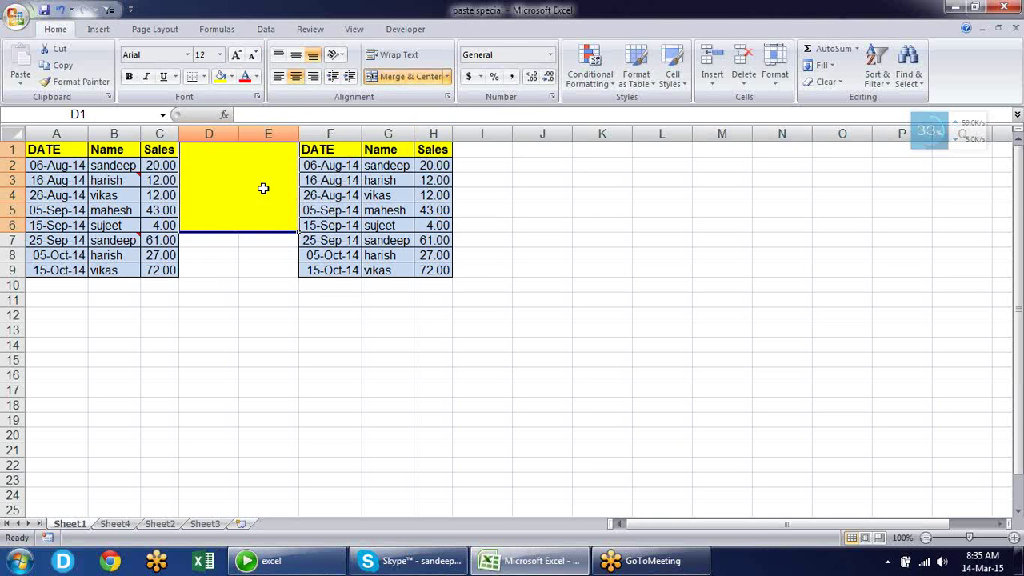
left_click(231, 76)
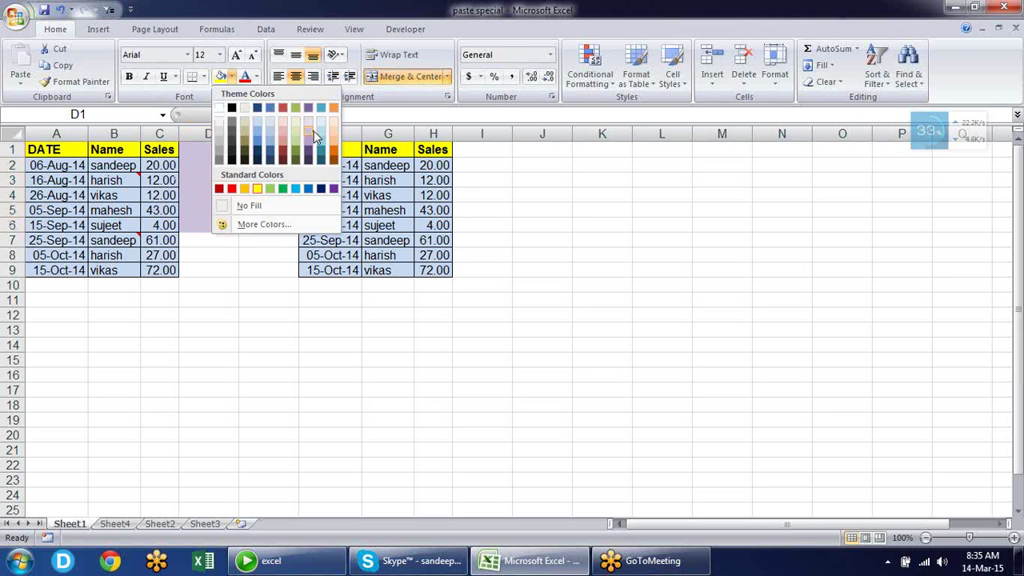
left_click(334, 146)
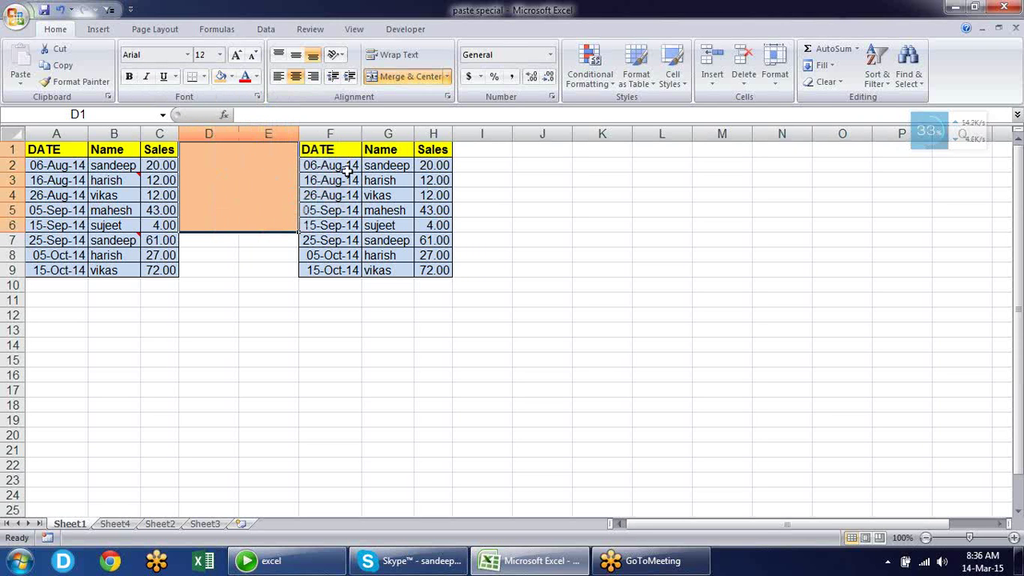
left_click_drag(57, 152, 158, 270)
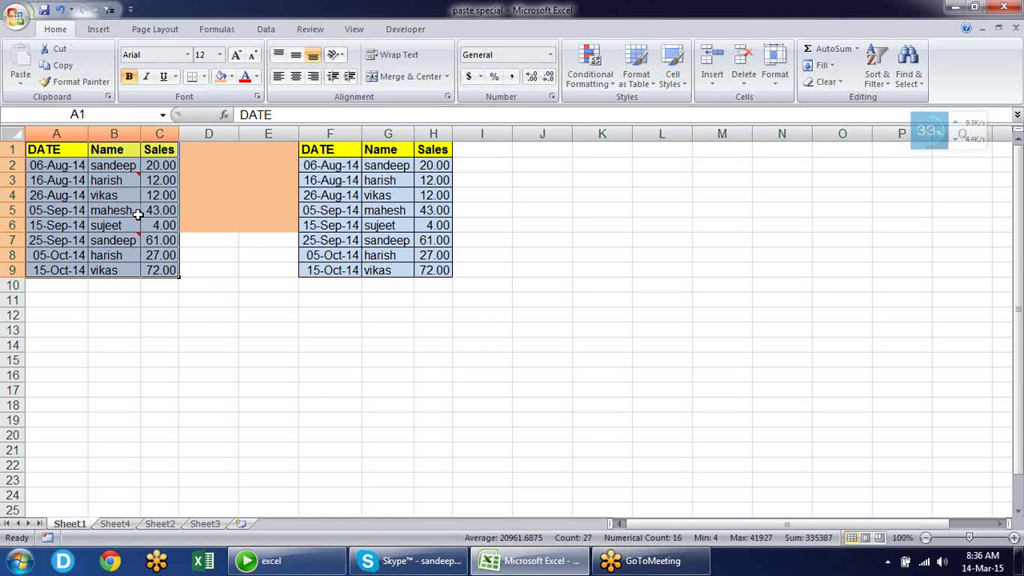
Paste the copied sales table as a static picture and move it down to about D12:F21
key("ctrl+c")
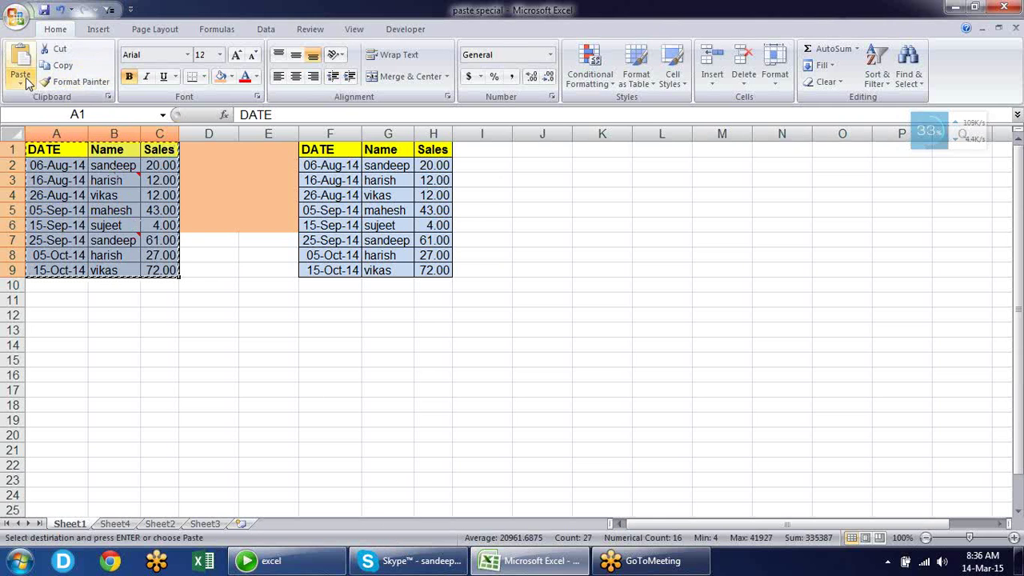
left_click(22, 80)
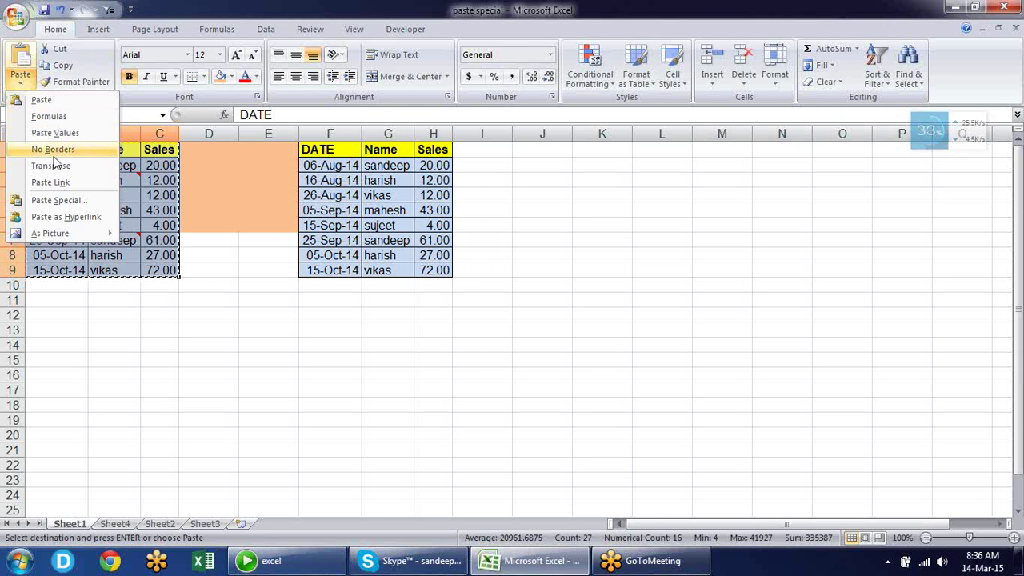
mouse_move(70, 234)
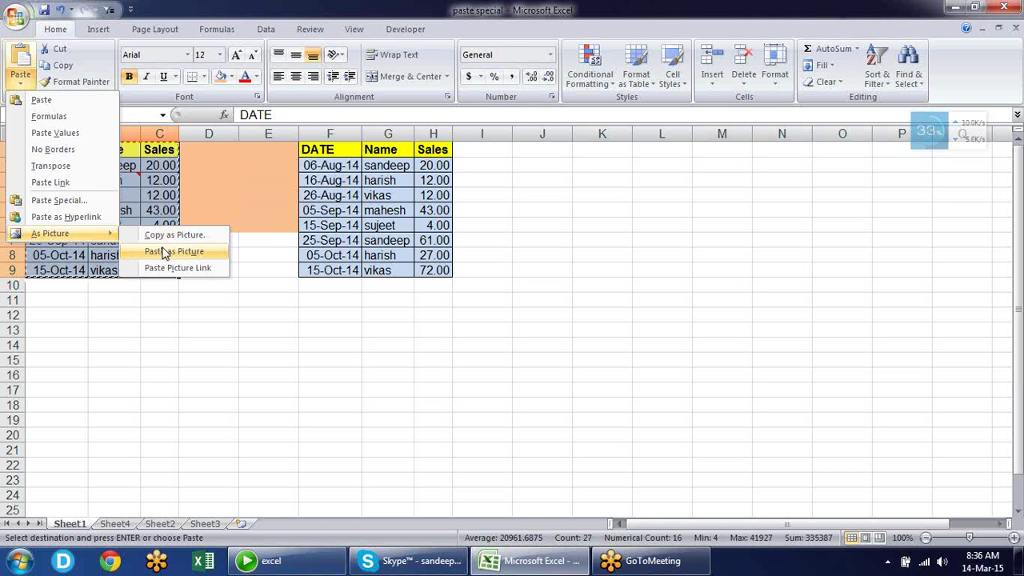
left_click(164, 253)
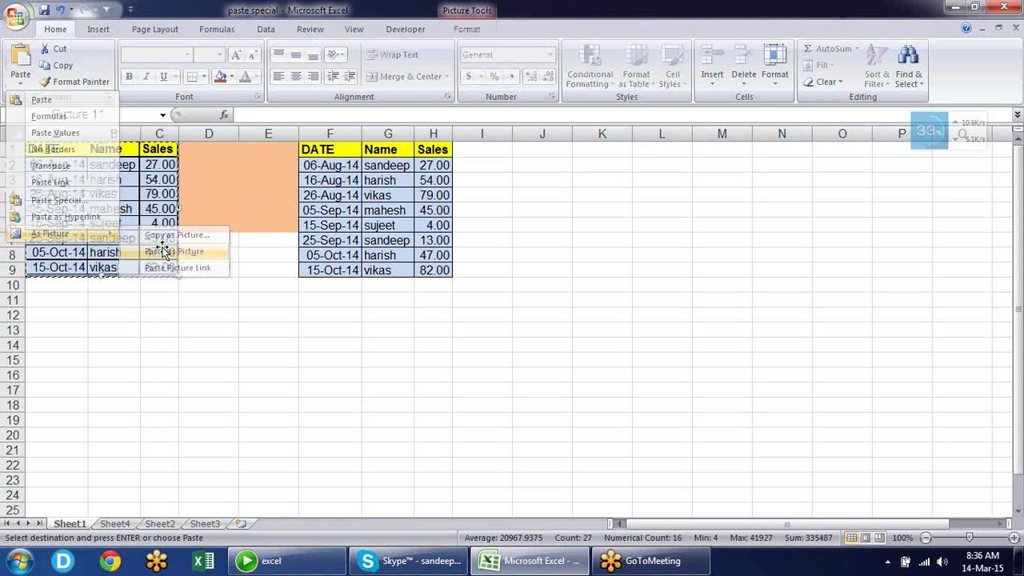
left_click_drag(164, 253, 349, 424)
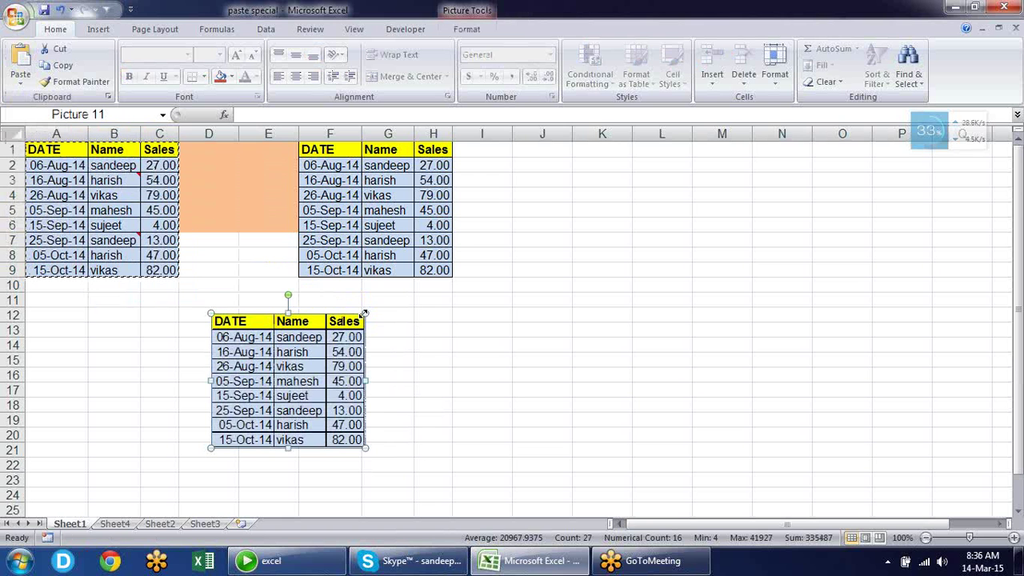
Resize the static table picture, move it to column J, and enlarge it to about J2:M14
left_click_drag(364, 310, 363, 314)
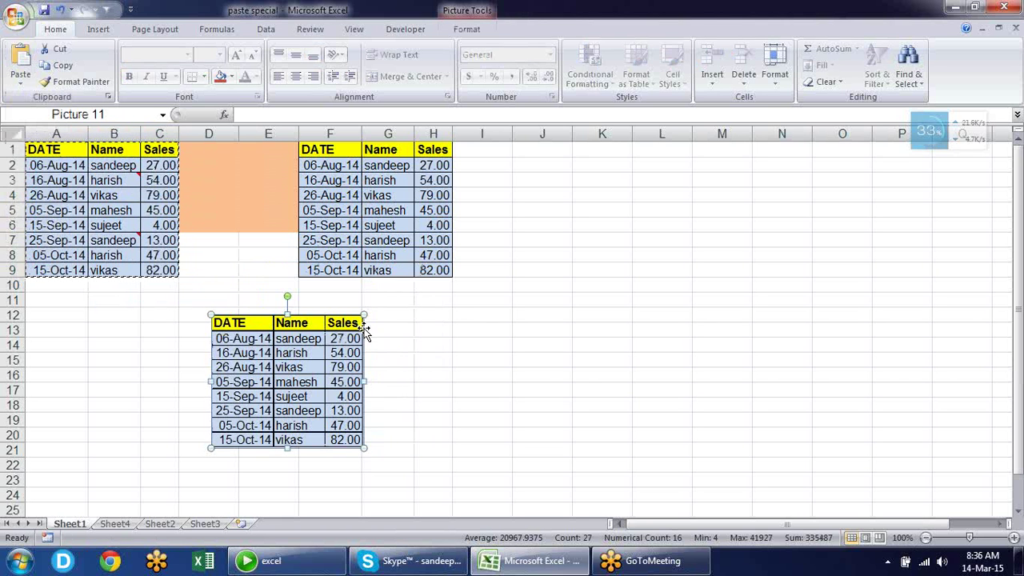
left_click_drag(335, 357, 304, 185)
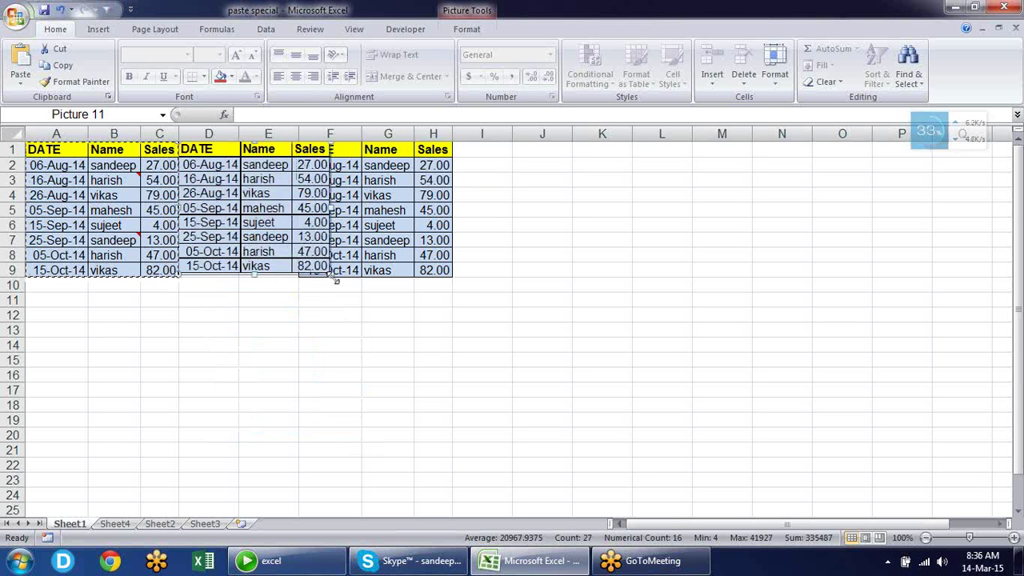
left_click_drag(329, 274, 302, 251)
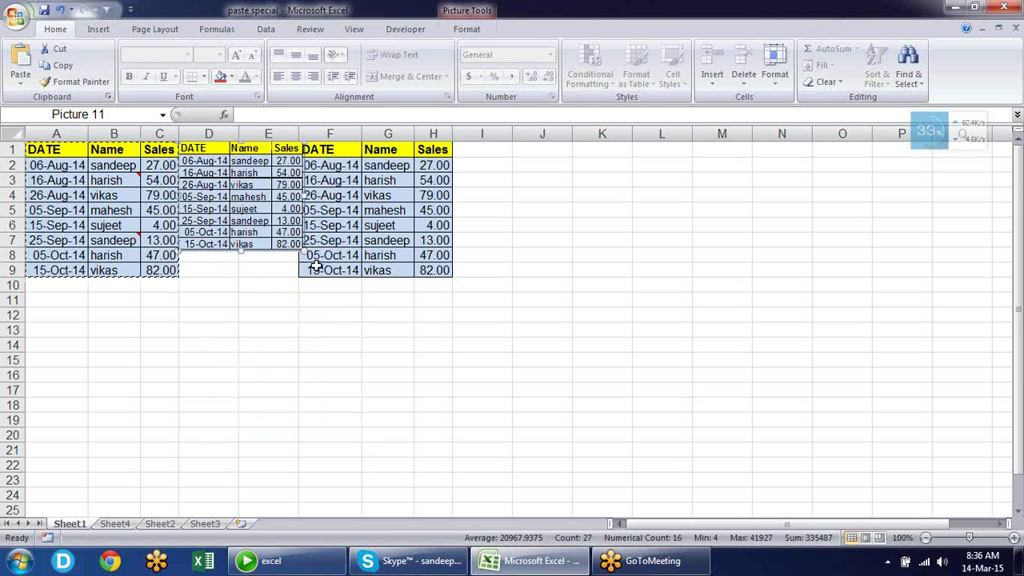
left_click(363, 359)
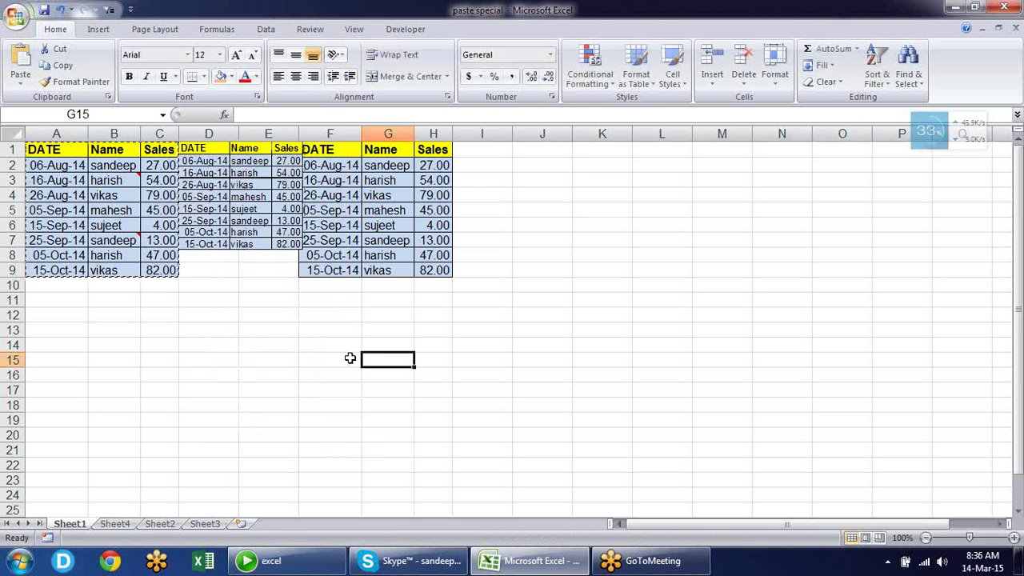
left_click(230, 196)
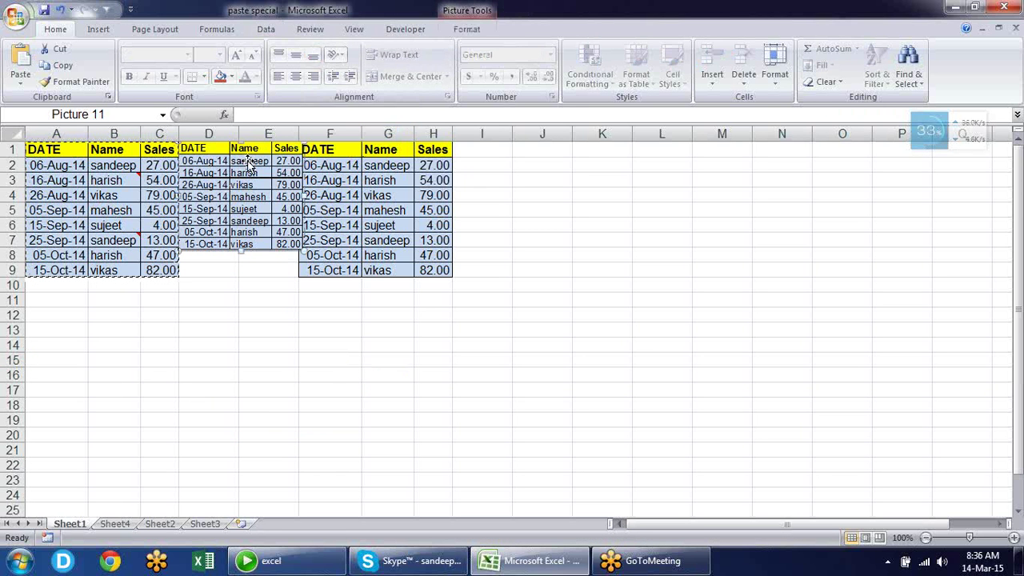
left_click_drag(248, 164, 581, 159)
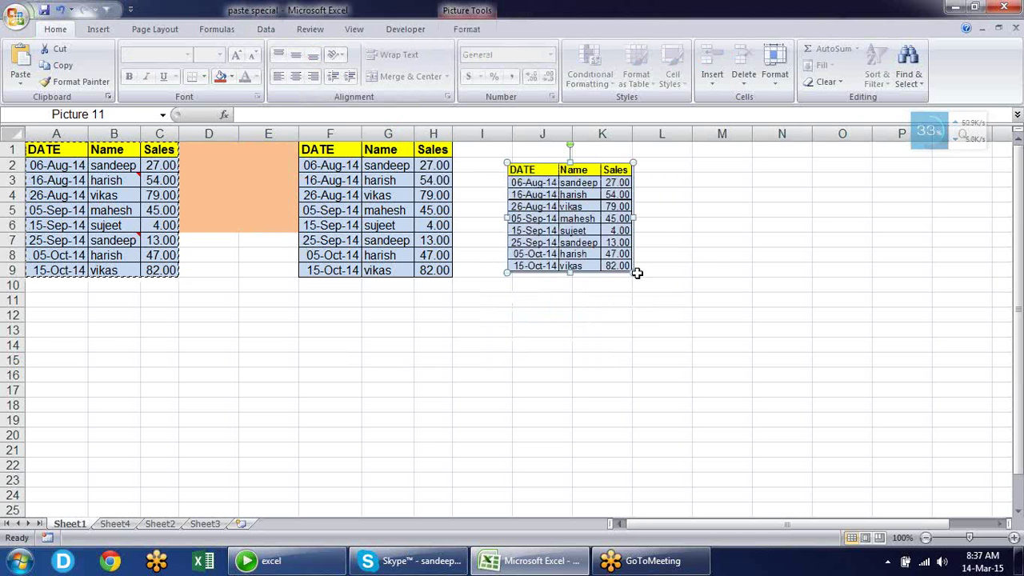
left_click_drag(632, 273, 693, 347)
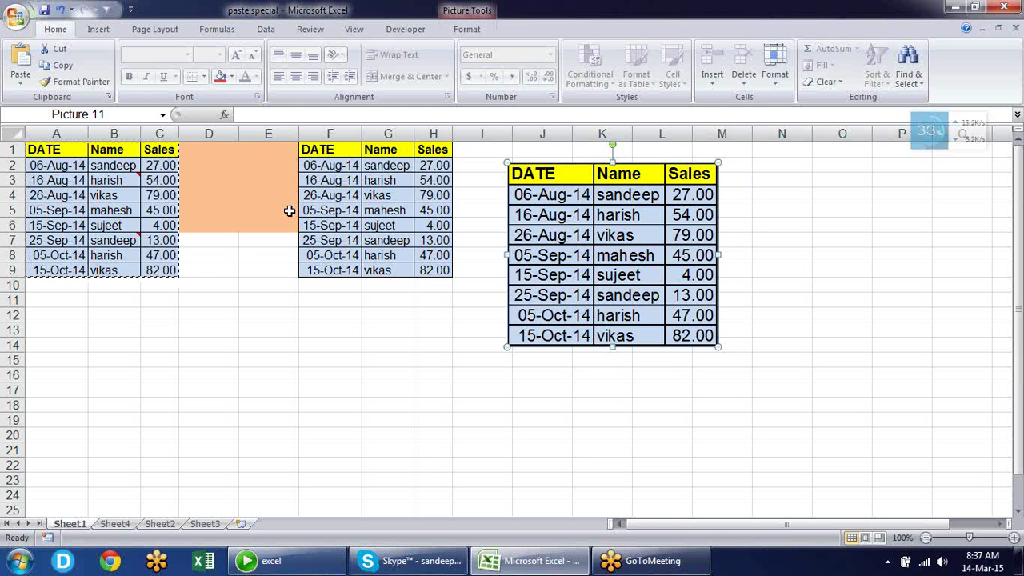
Replace the first salesperson's name in B2 with a new name
left_click(96, 165)
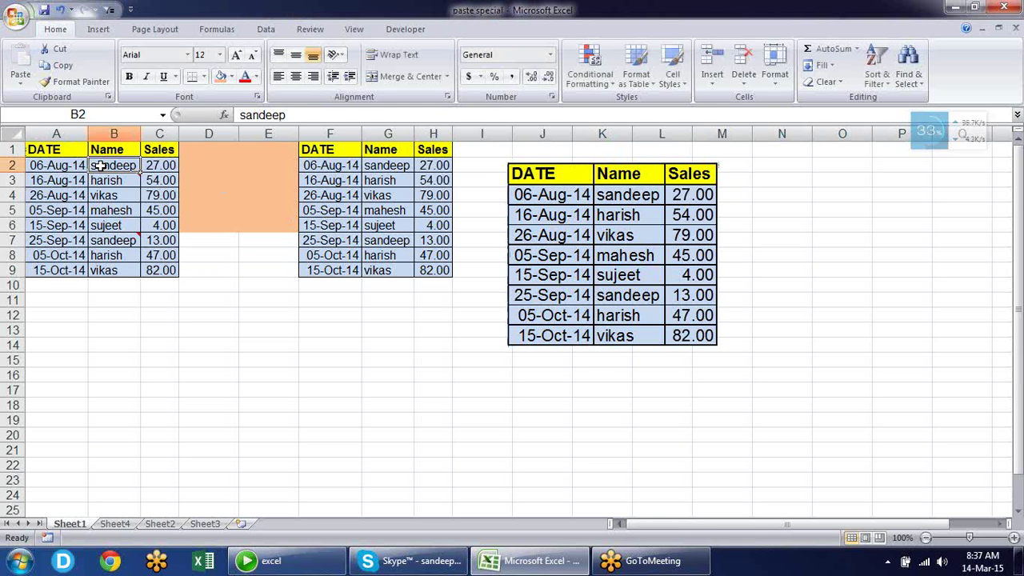
type("PRADEEP")
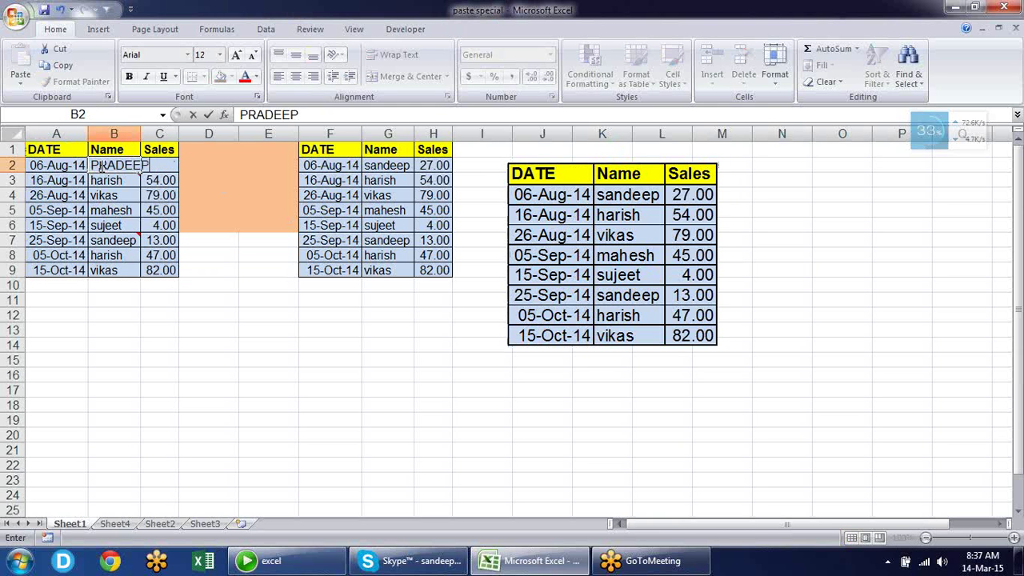
key("Return")
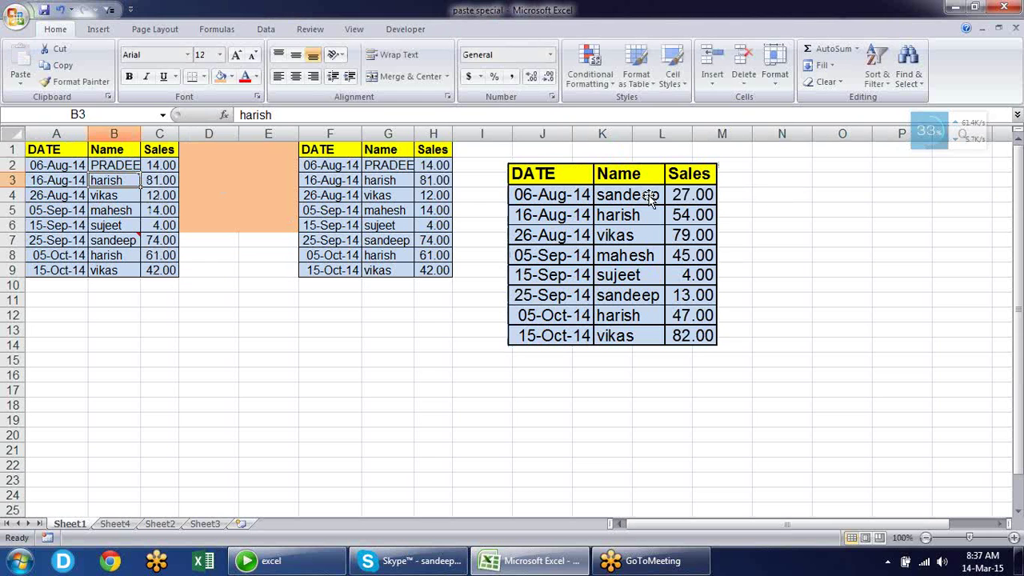
Delete the static table picture and select the source table A1:C9
left_click(645, 200)
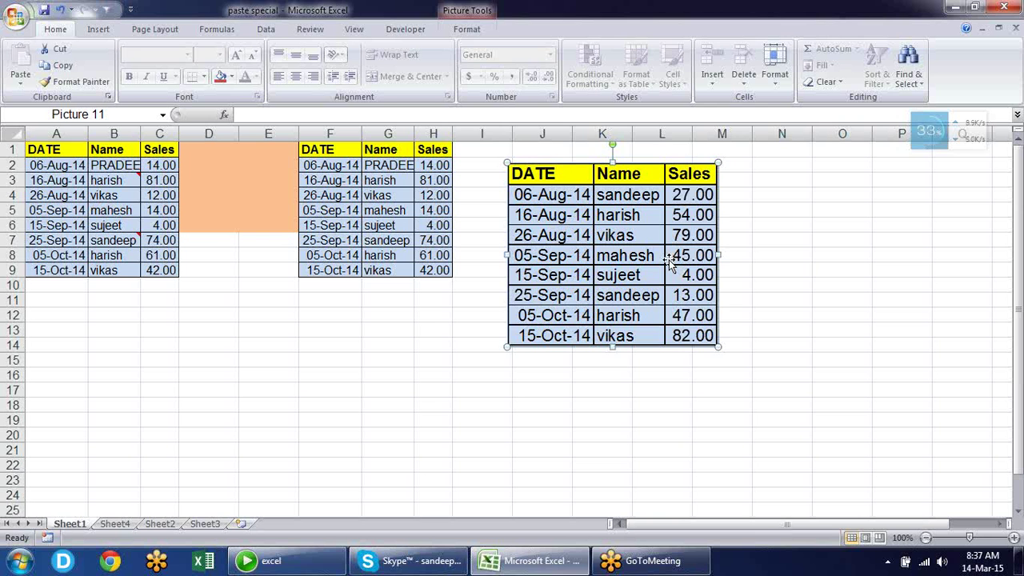
key("Delete")
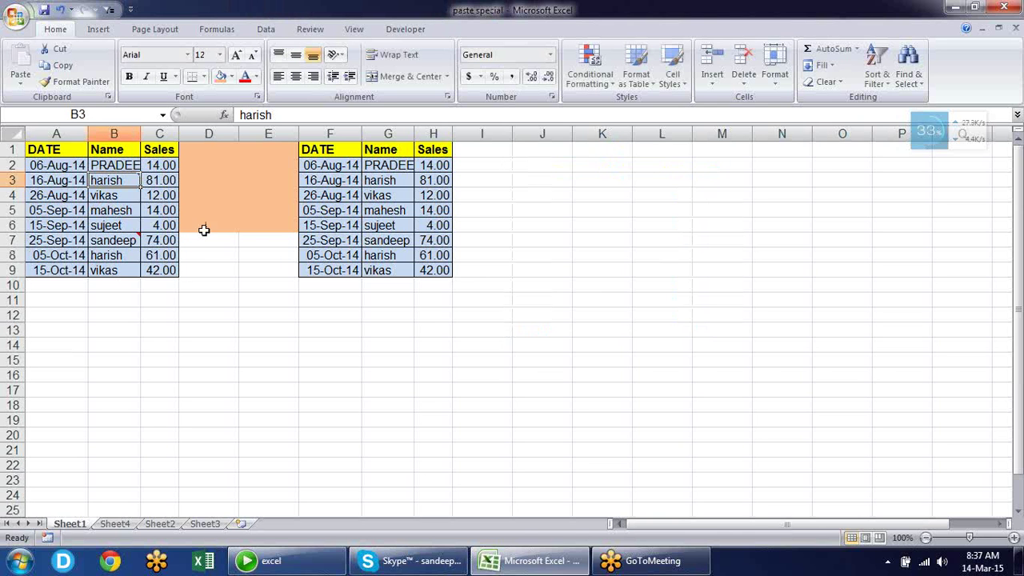
left_click_drag(160, 269, 14, 148)
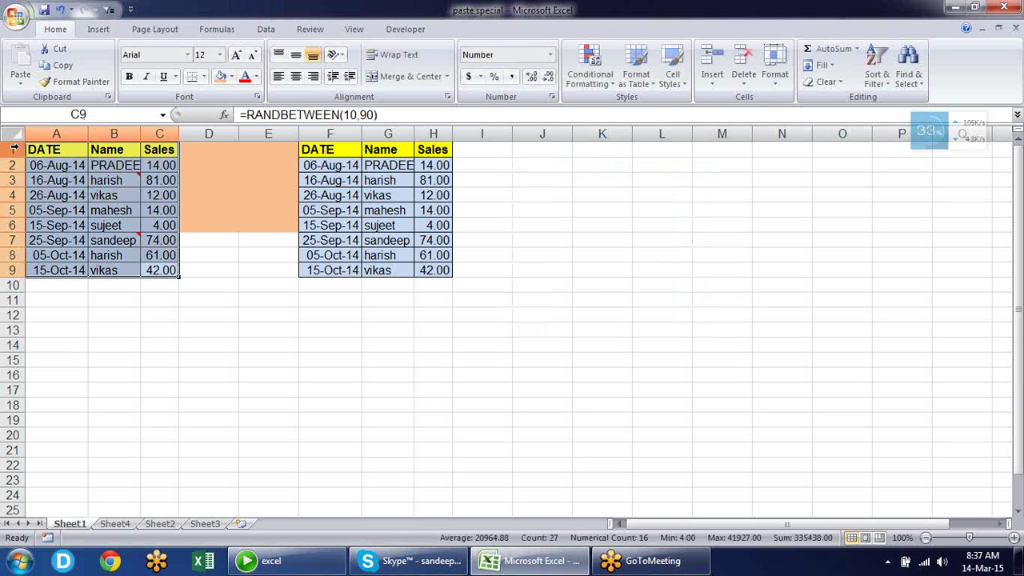
Paste a linked picture of A1:C9 at E13, move it to column J, and enlarge it
key("ctrl+c")
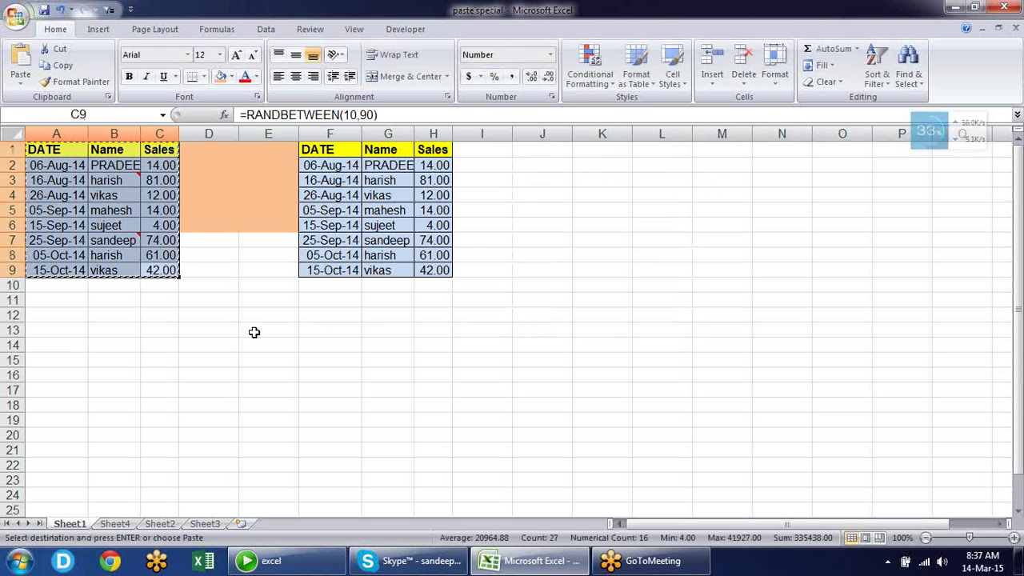
left_click(253, 332)
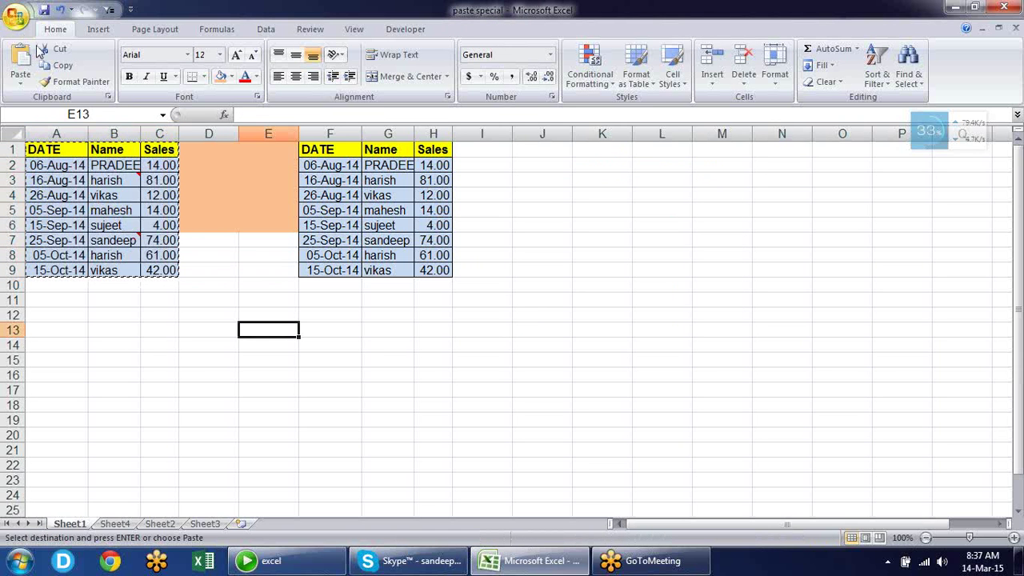
left_click(18, 84)
mouse_move(76, 233)
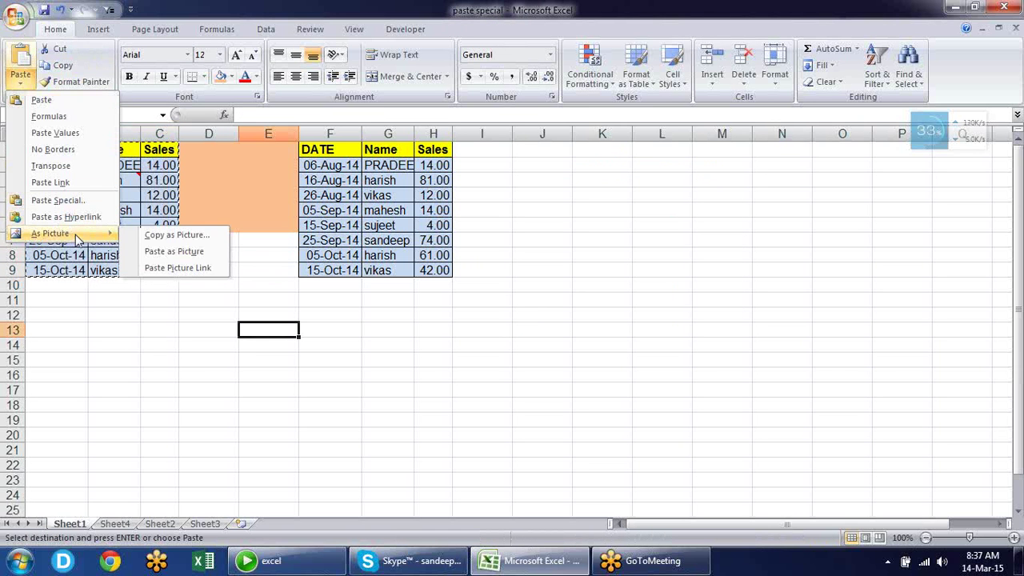
left_click(192, 268)
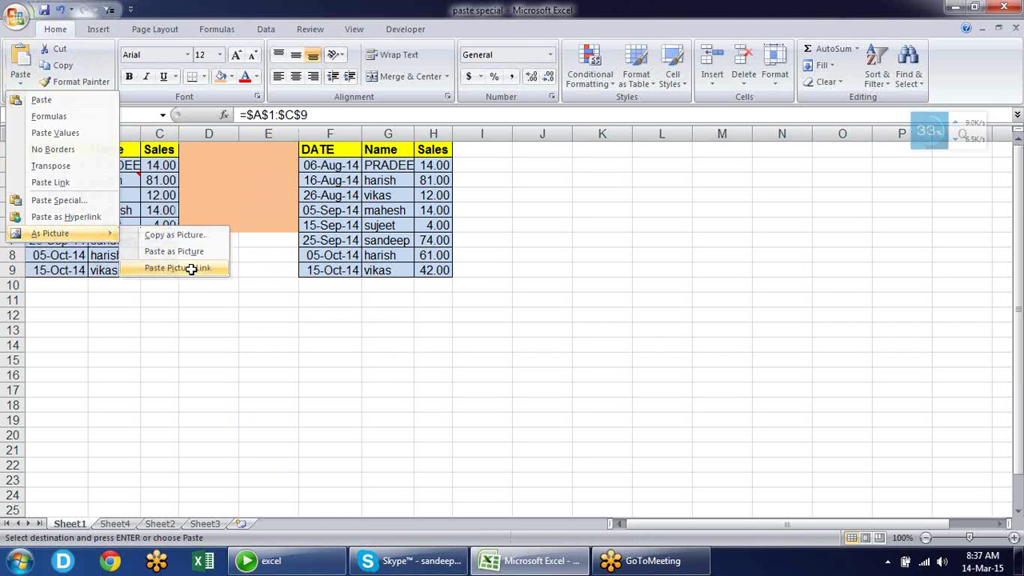
left_click_drag(383, 348, 645, 288)
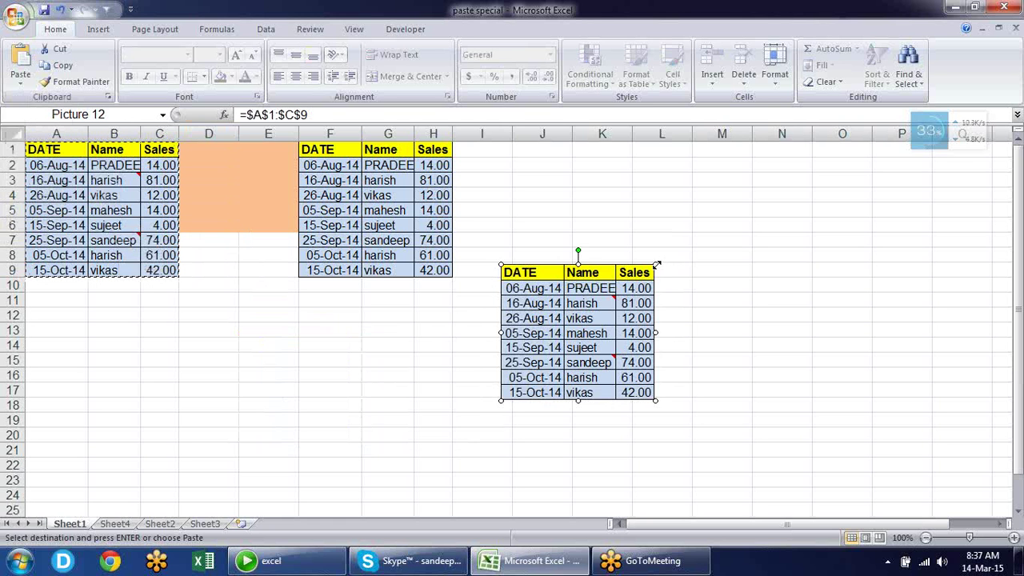
left_click_drag(655, 263, 760, 171)
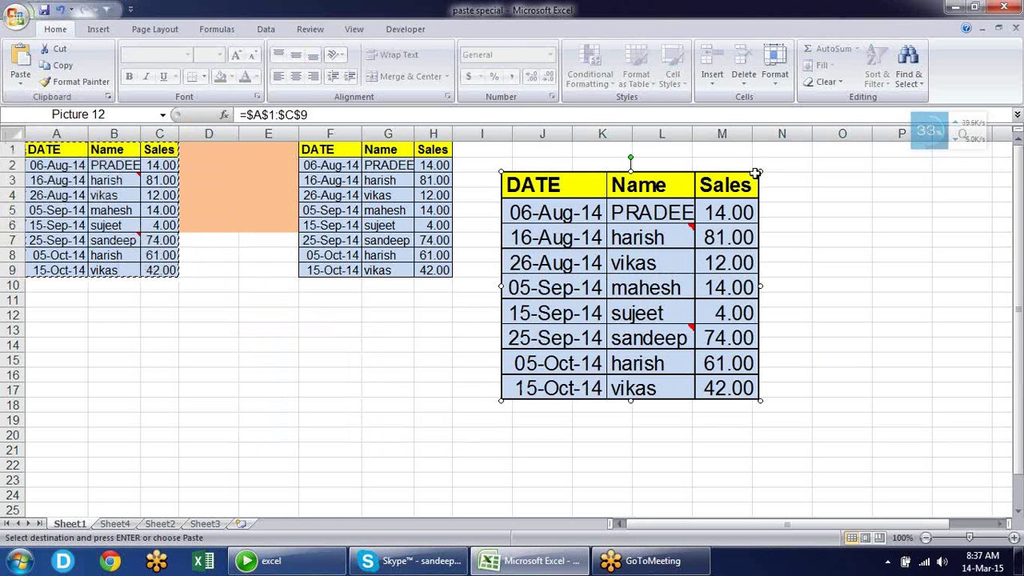
key("Escape")
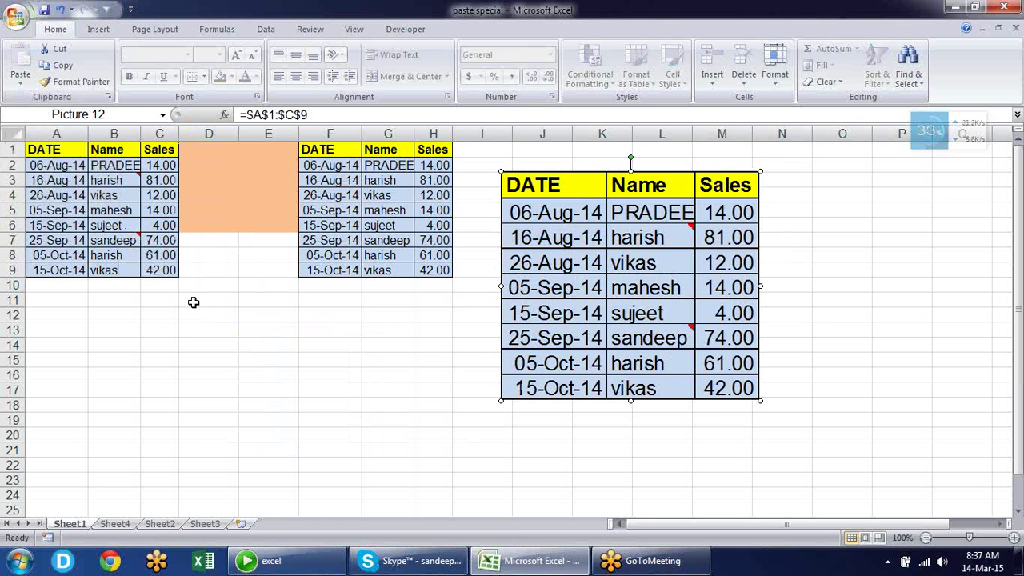
Restore the original salesperson name in B2
left_click(112, 165)
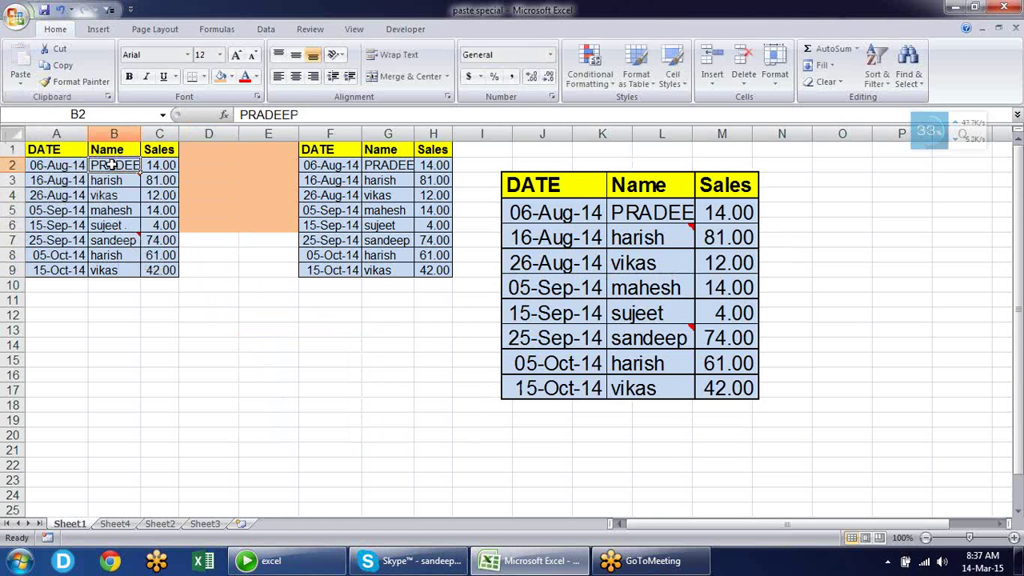
type("SAN")
key("Return")
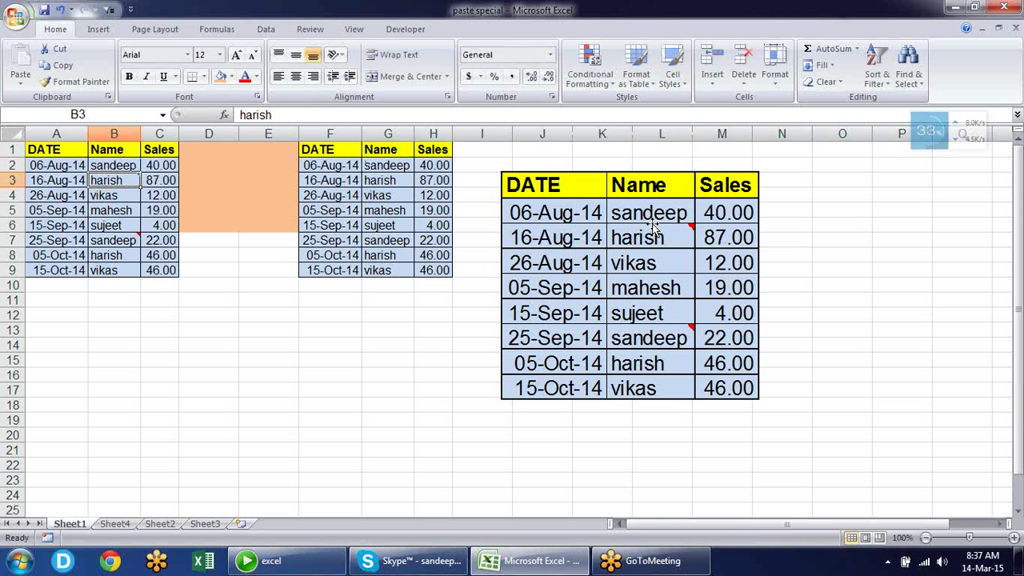
Fill A2:C5 orange and shrink the linked picture by its corner
left_click_drag(64, 170, 145, 211)
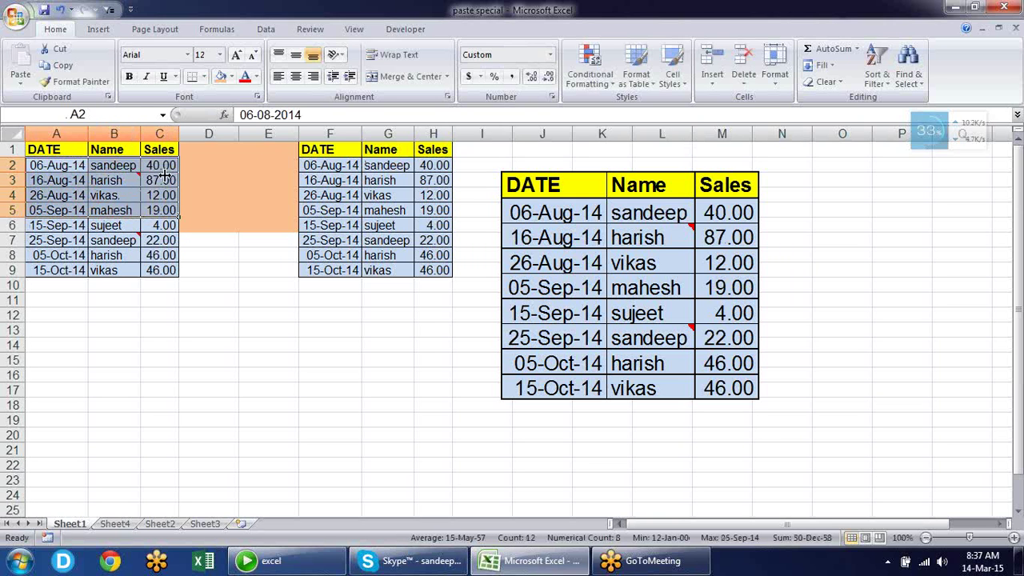
left_click(223, 77)
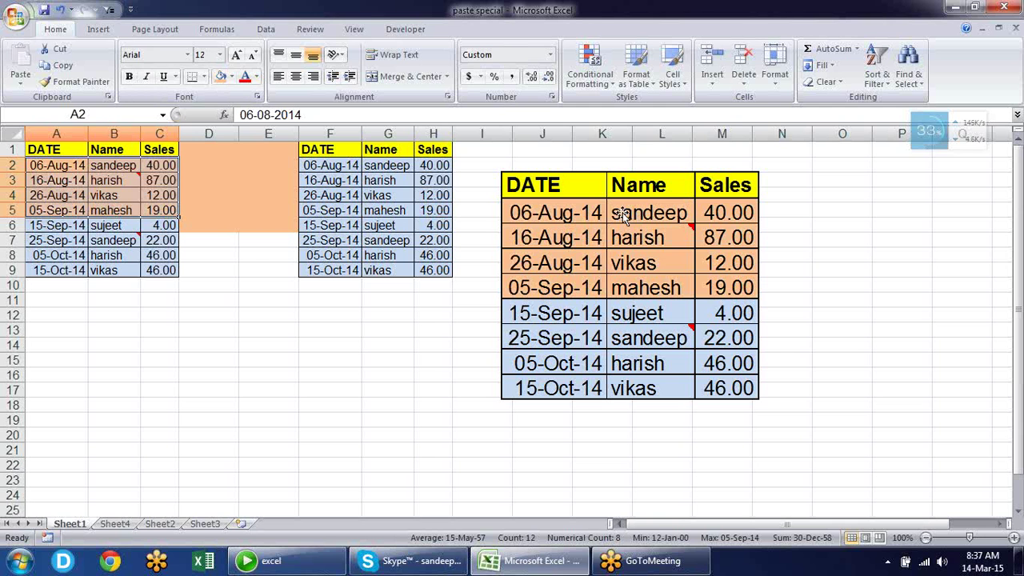
left_click(724, 316)
left_click_drag(760, 399, 700, 346)
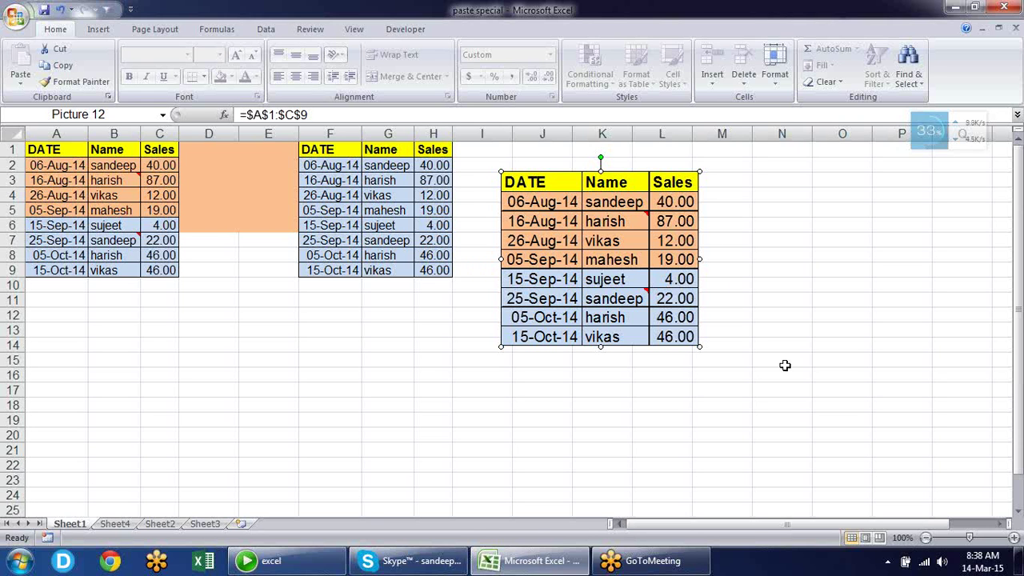
Delete the linked picture and check H4's formula linking to C4
key("Delete")
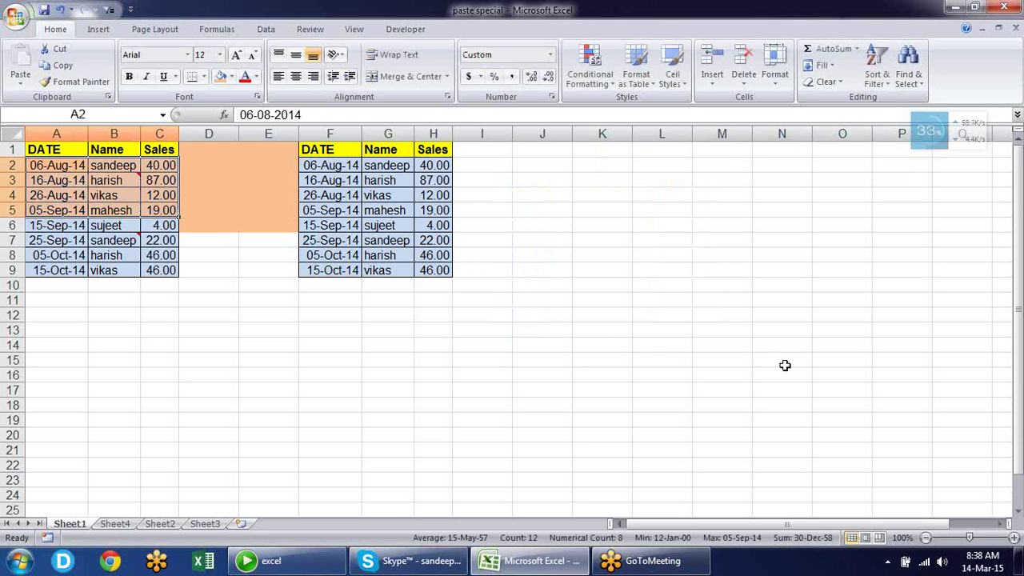
left_click(348, 324)
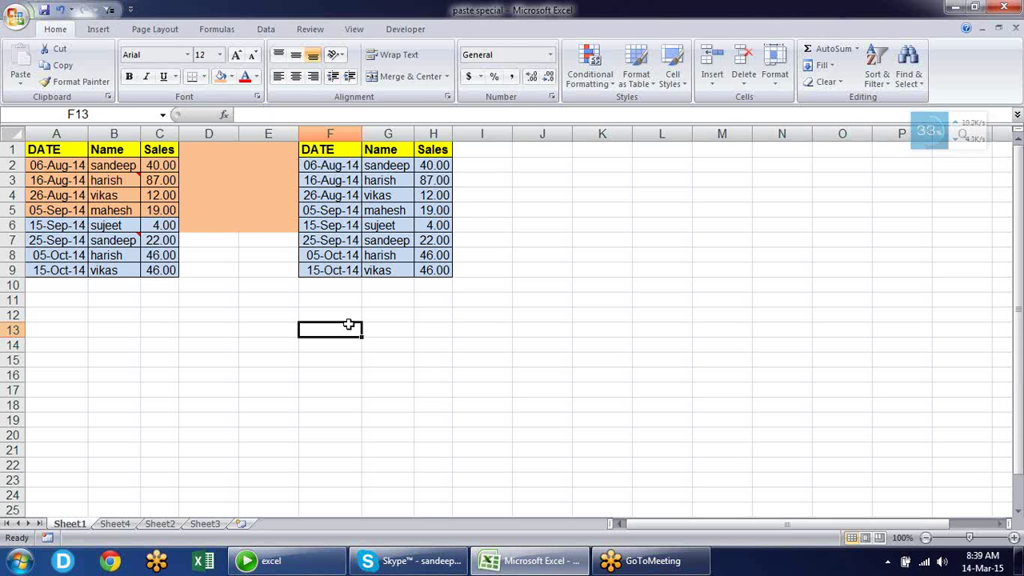
left_click(424, 195)
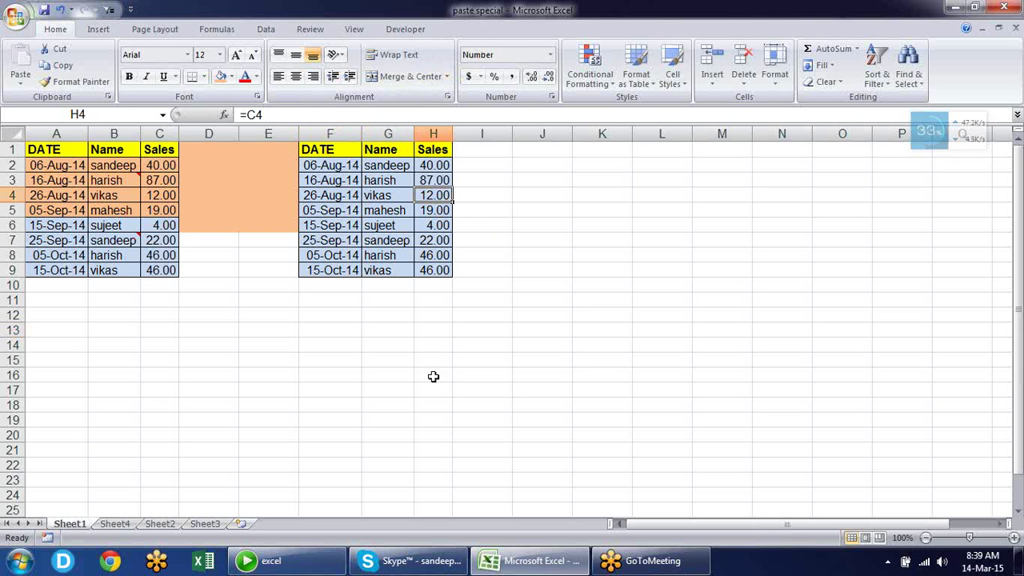
Switch to Sheet4, then minimize and restore the Excel window
left_click(118, 526)
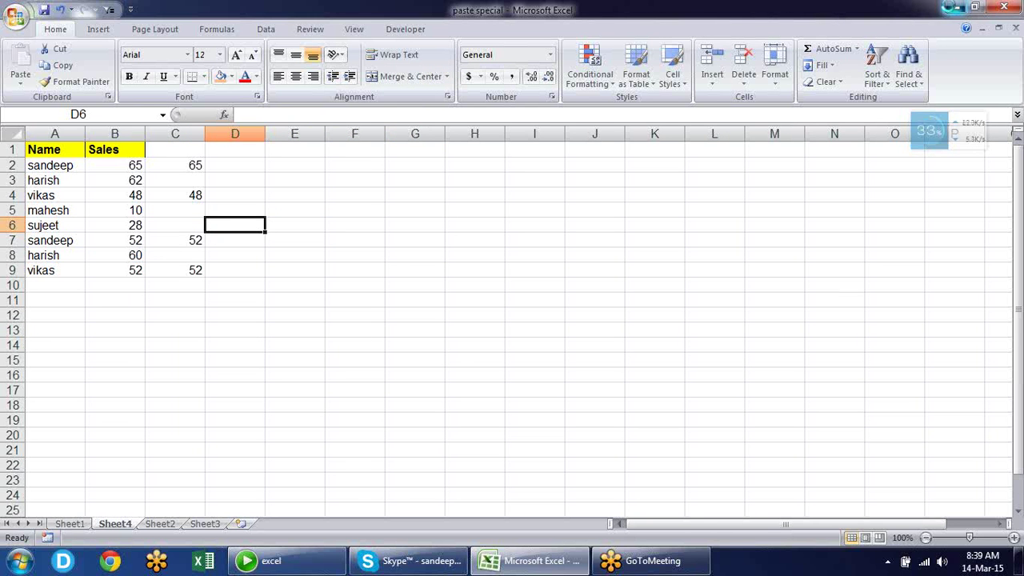
left_click(951, 10)
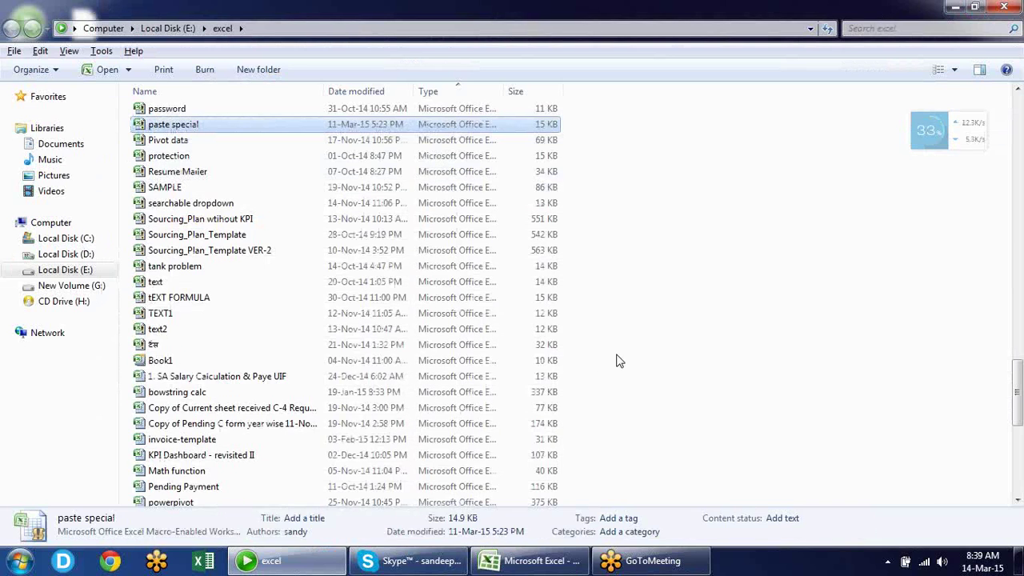
left_click(528, 562)
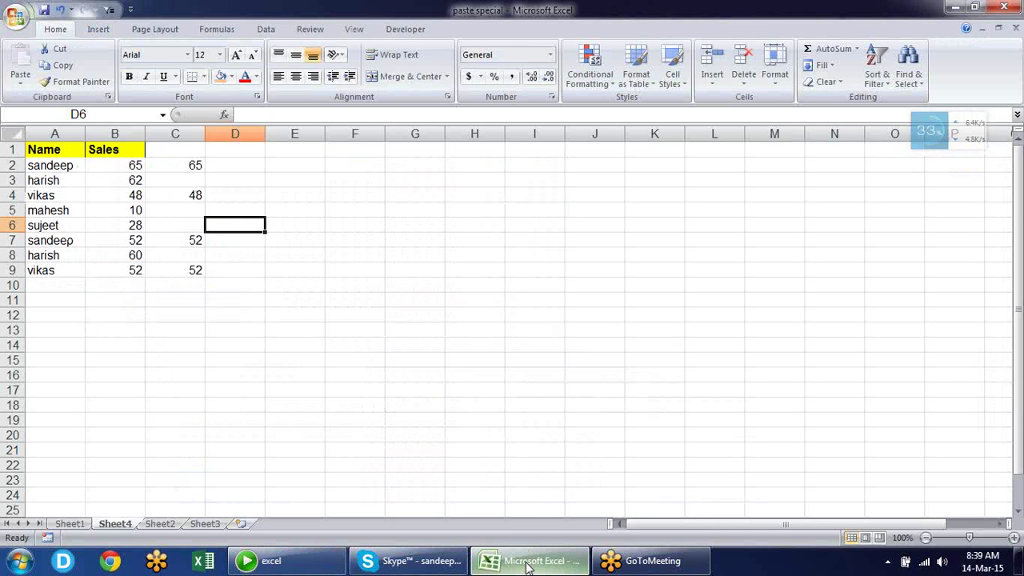
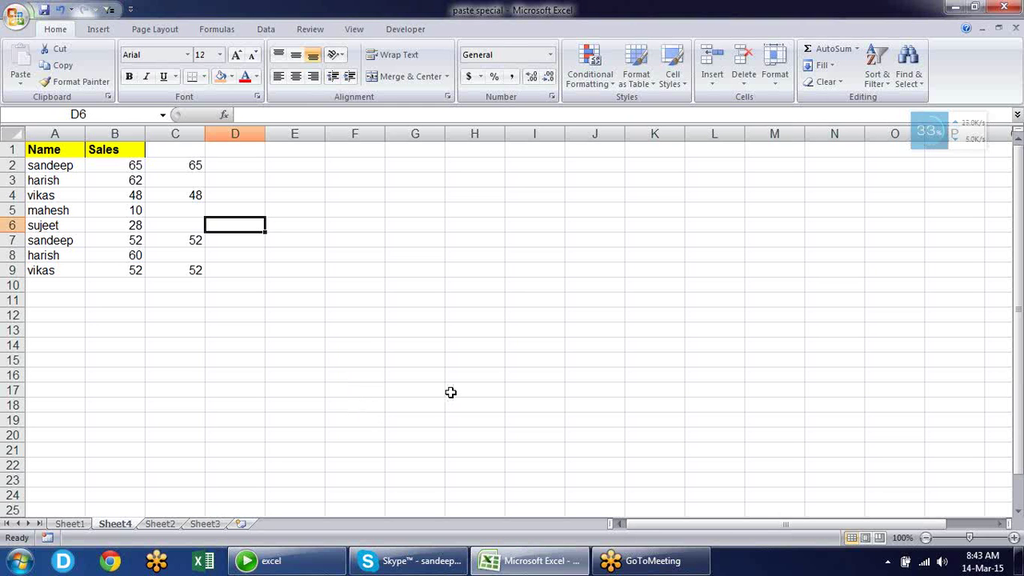
Close paste special.xlsm without saving its changes, then relaunch Excel from Explorer
left_click(1004, 7)
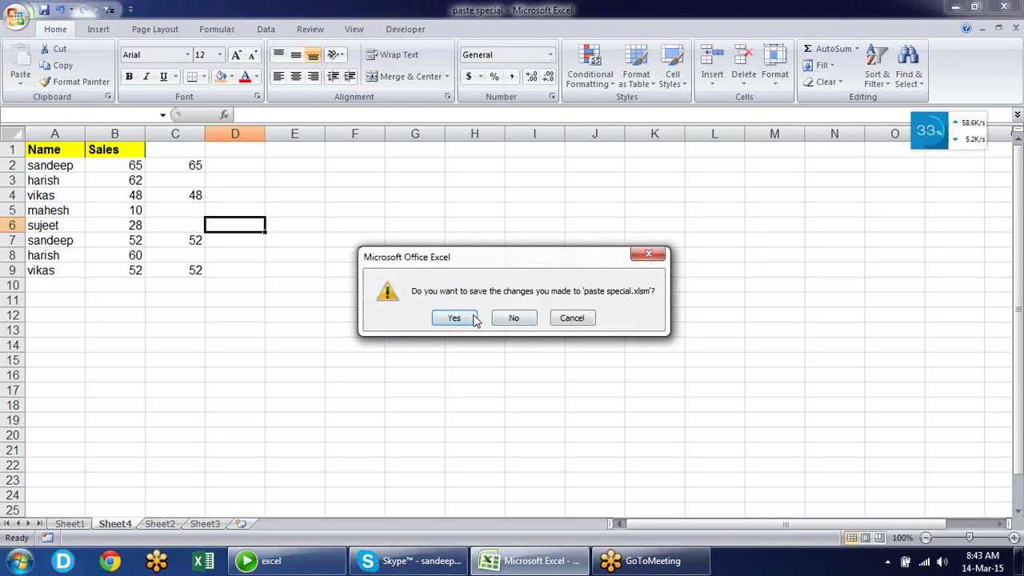
left_click(512, 318)
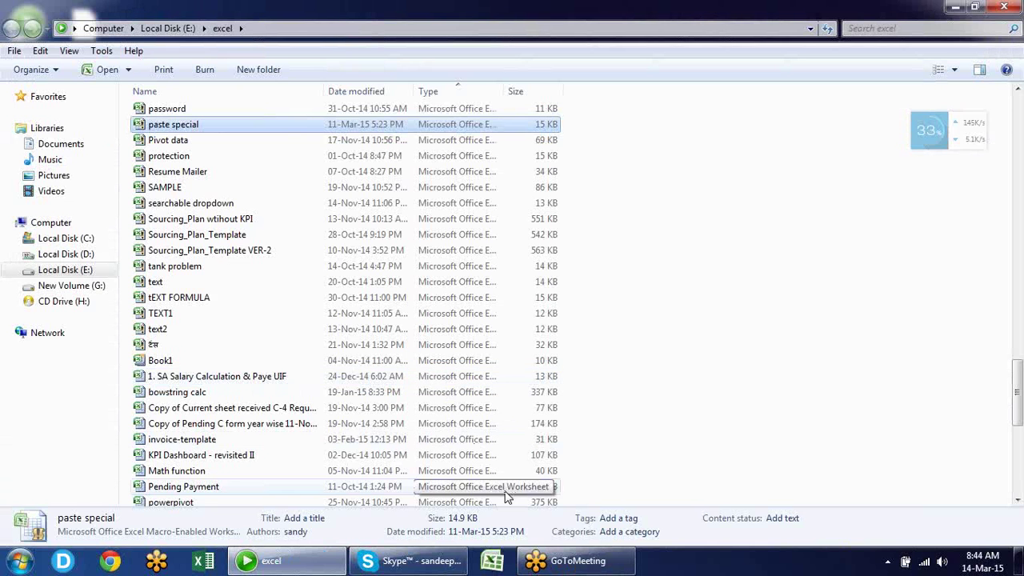
double_click(544, 429)
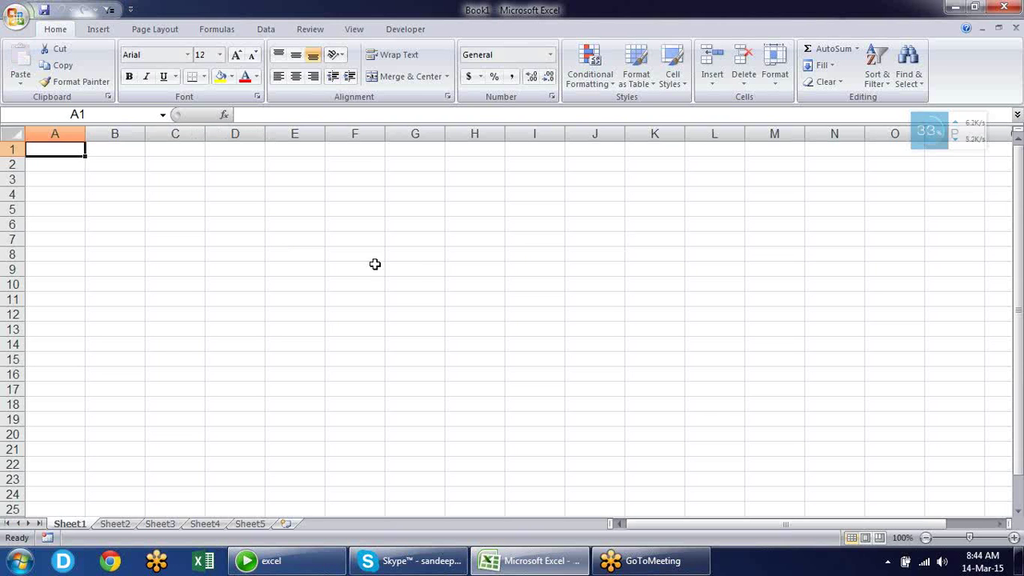
left_click_drag(366, 269, 553, 389)
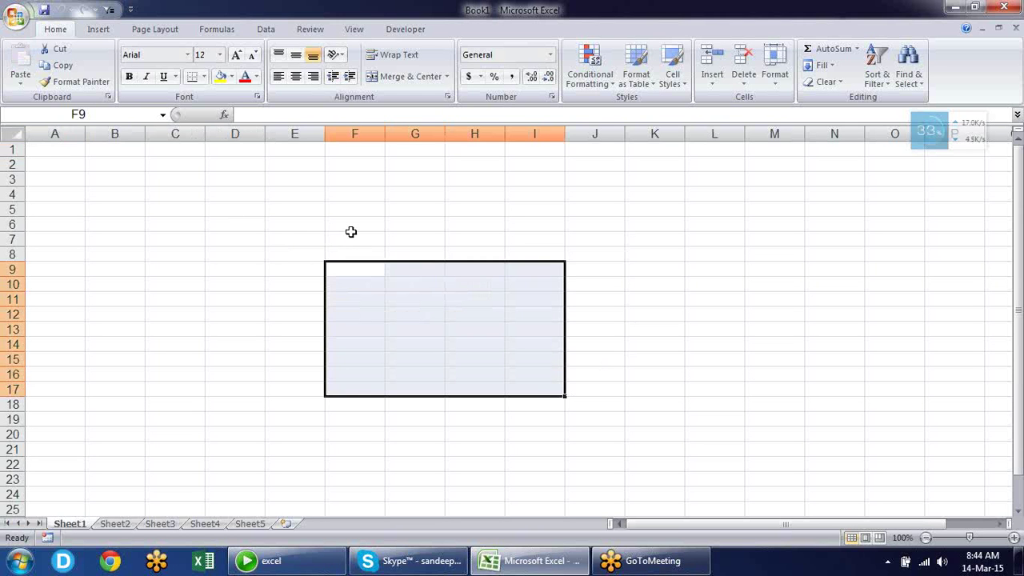
left_click_drag(350, 235, 566, 365)
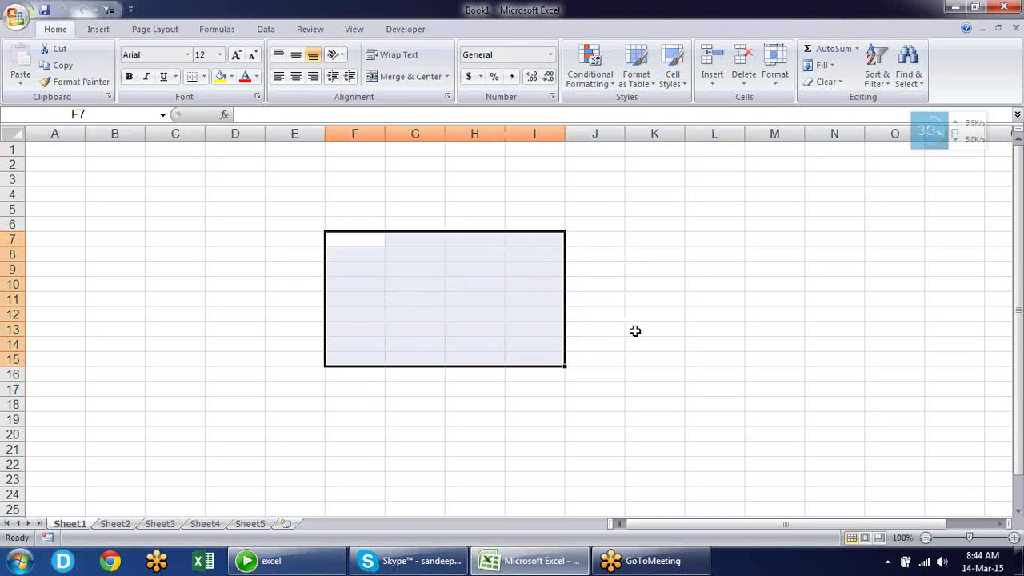
left_click(128, 238)
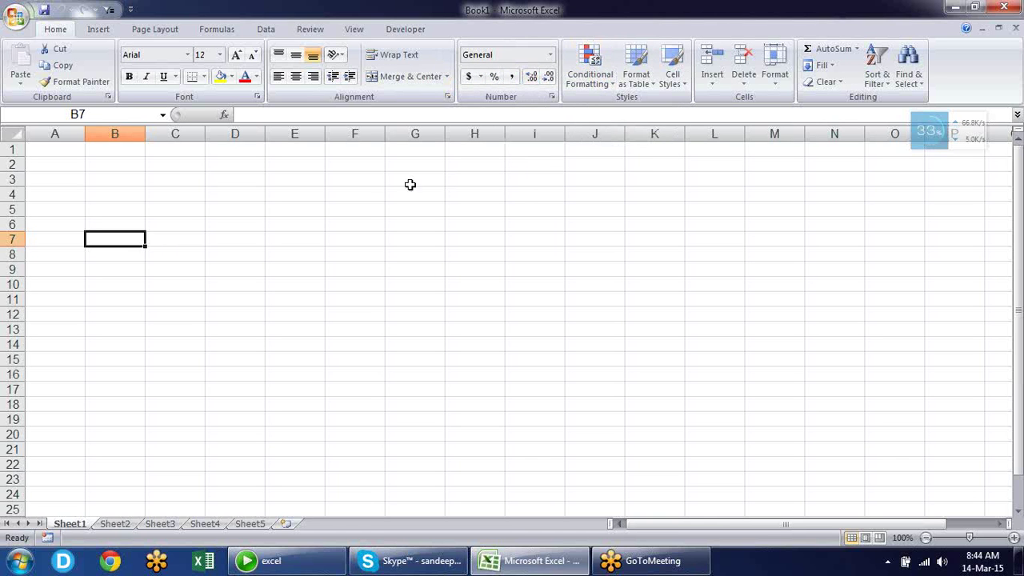
Apply All Borders to G7:J16 to make the first empty grid table
left_click(187, 180)
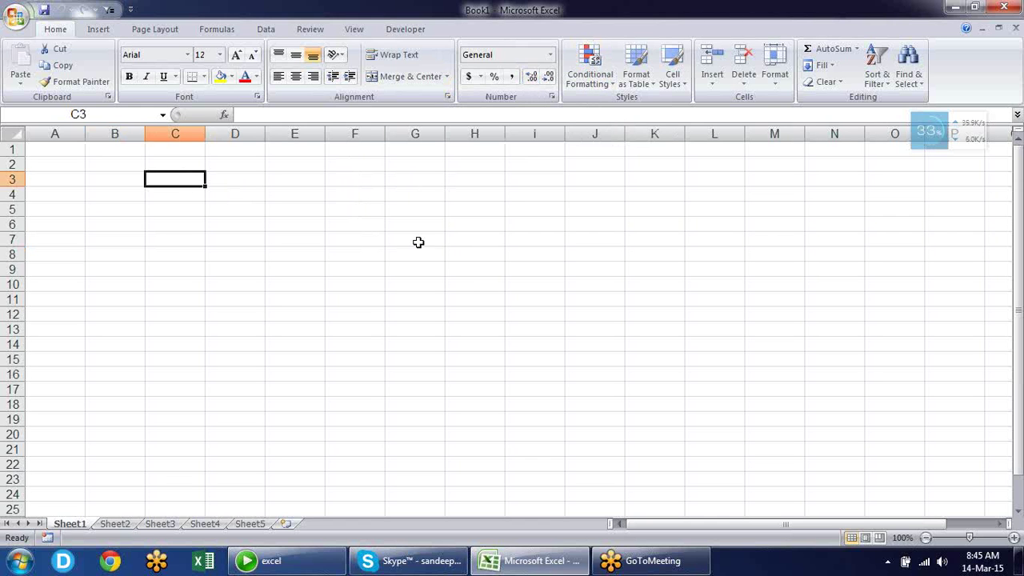
left_click_drag(418, 240, 568, 377)
key("alt+h")
key("b")
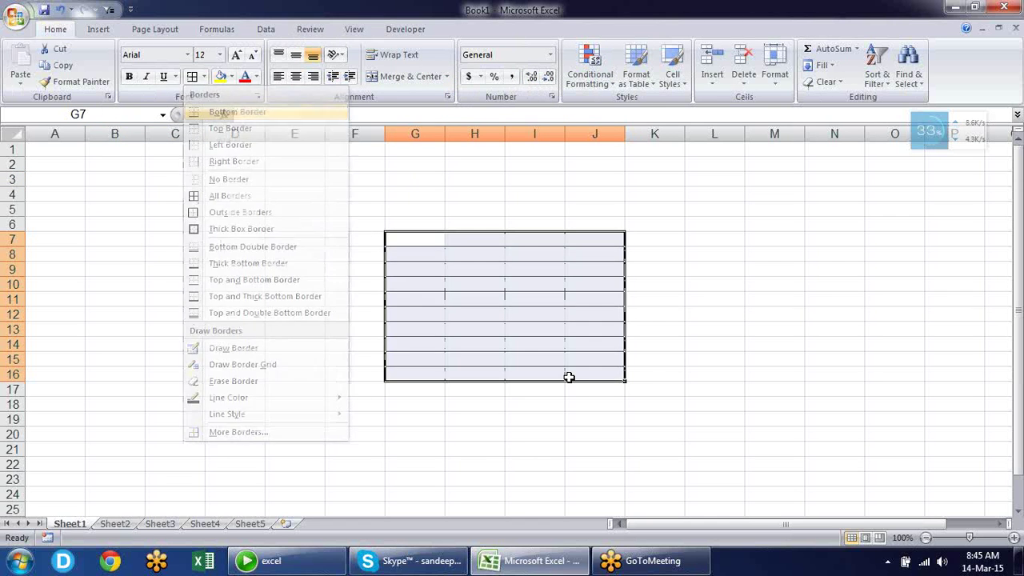
key("a")
left_click(838, 282)
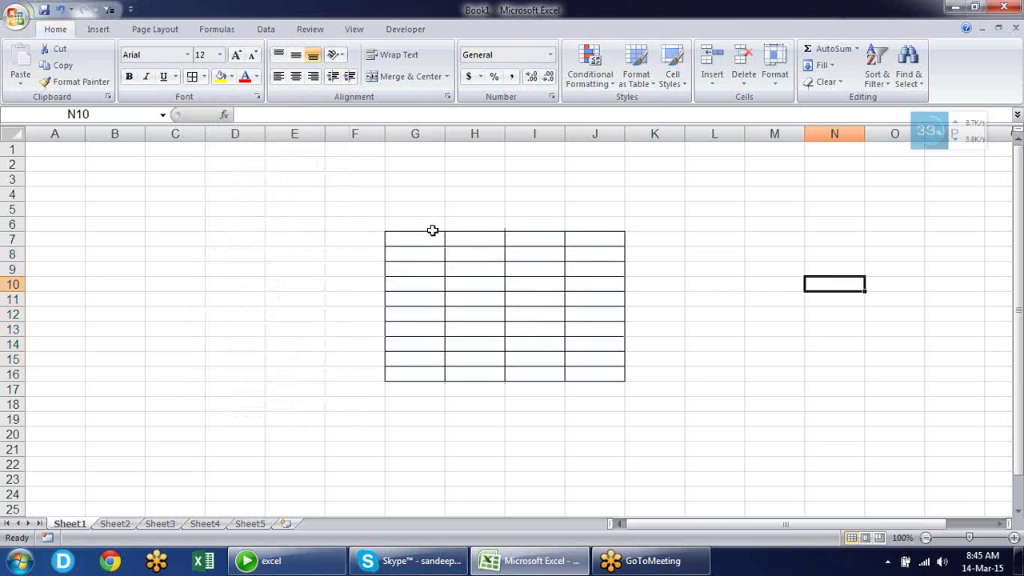
Reselect the bordered table, clear it, then select B6:E14 for a second table
left_click_drag(432, 227, 629, 393)
left_click(677, 433)
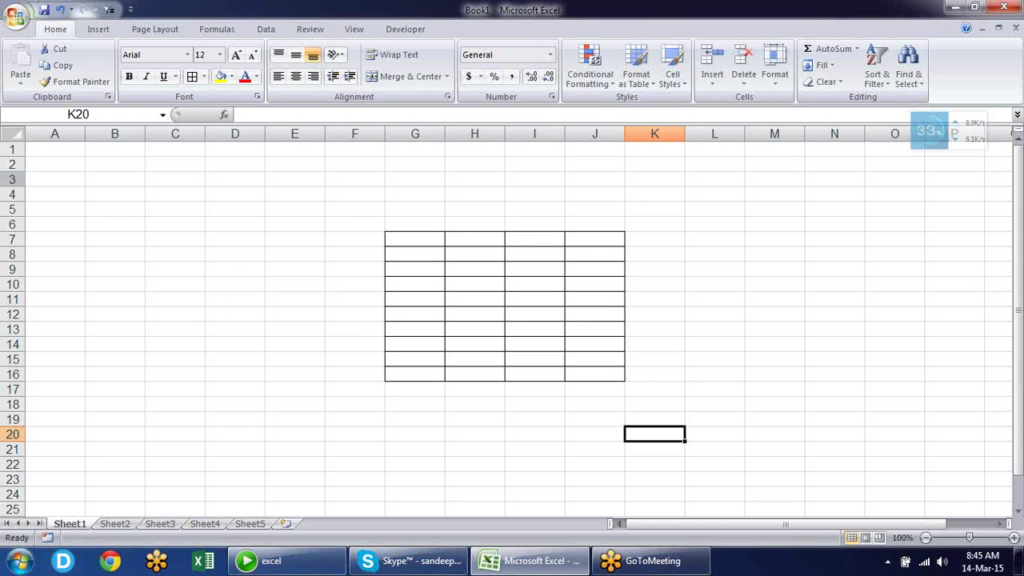
left_click_drag(135, 224, 274, 339)
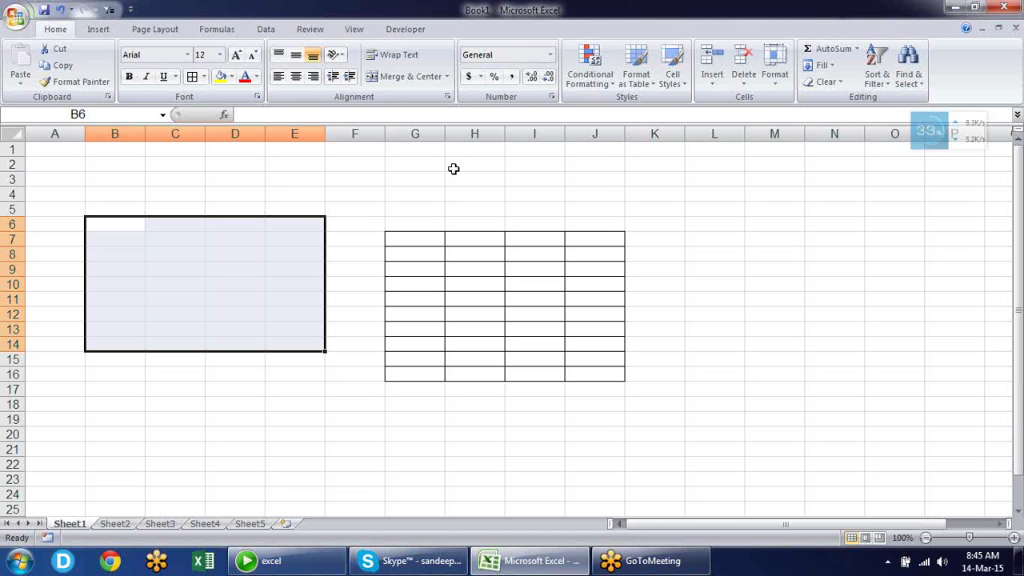
Apply All Borders to the selected B6:E14 range with Alt, H, B, A
key("alt")
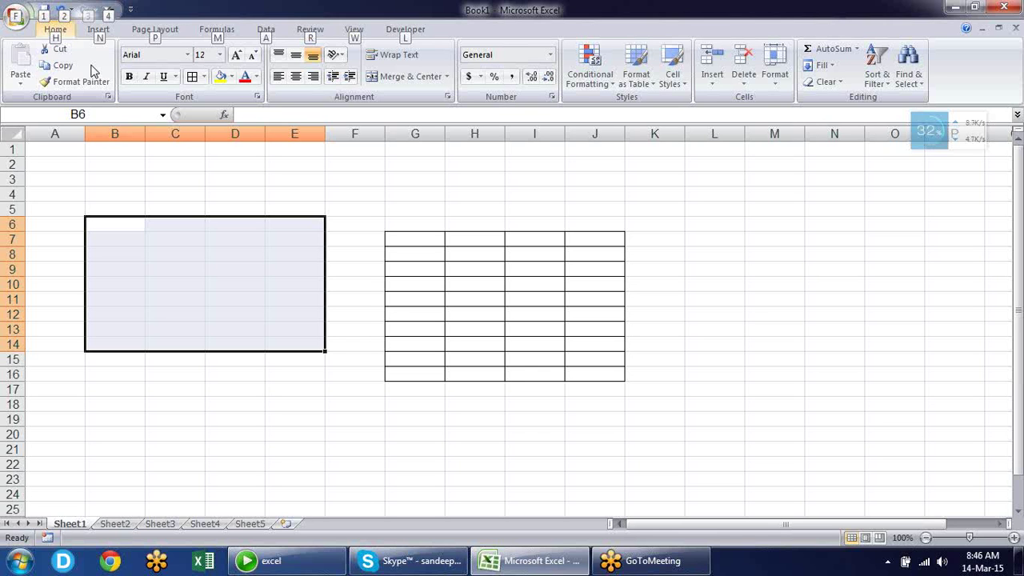
key("h")
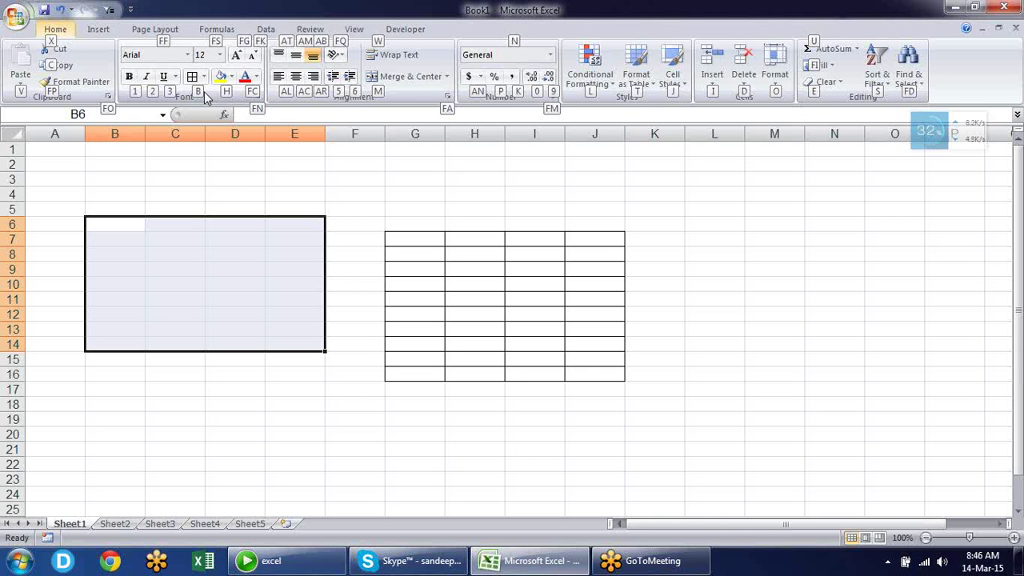
key("b")
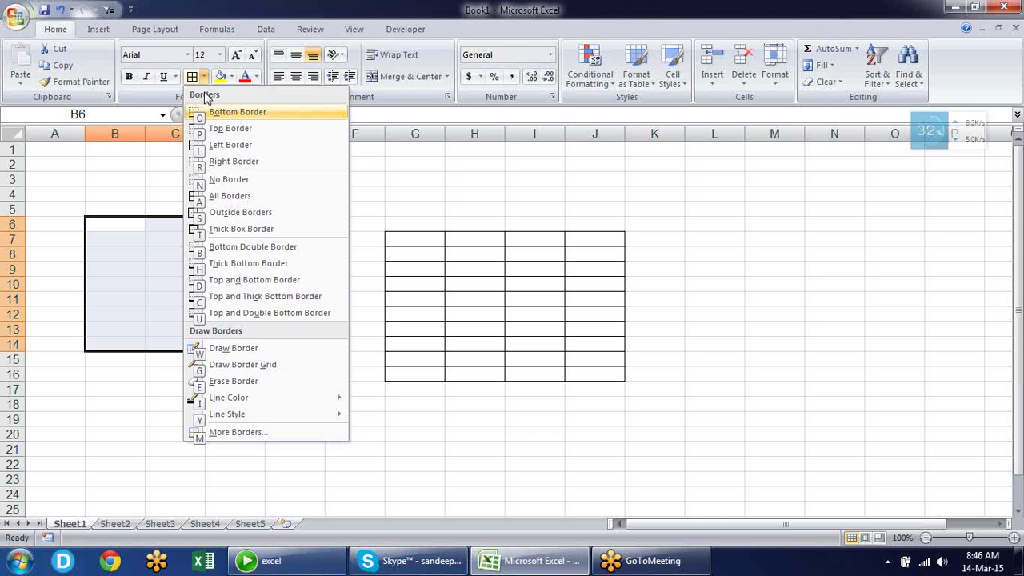
key("a")
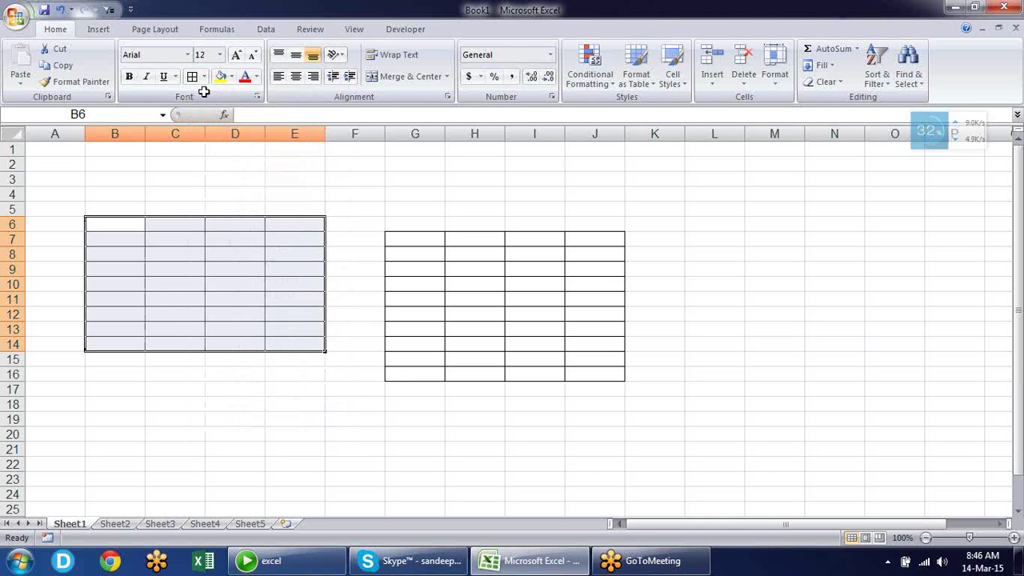
left_click(320, 375)
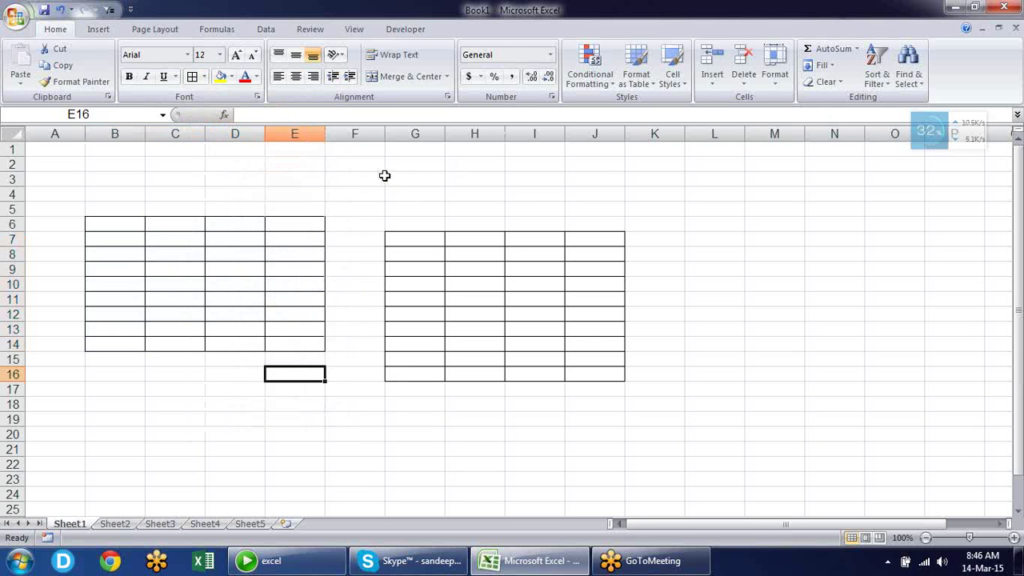
Select G2:J4 above the first table and apply All Borders to it
left_click_drag(407, 163, 573, 196)
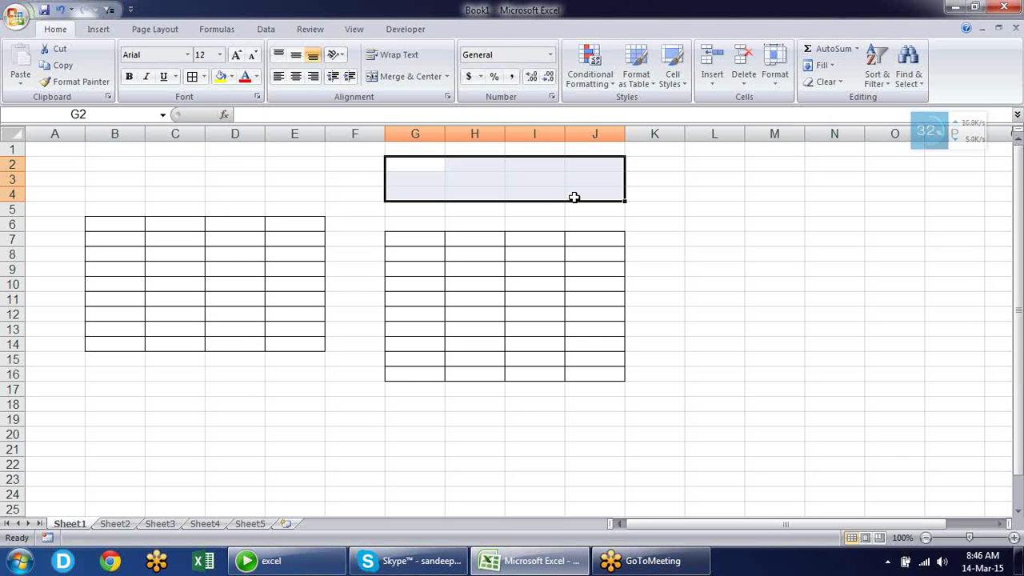
key("alt")
key("h")
key("b")
key("a")
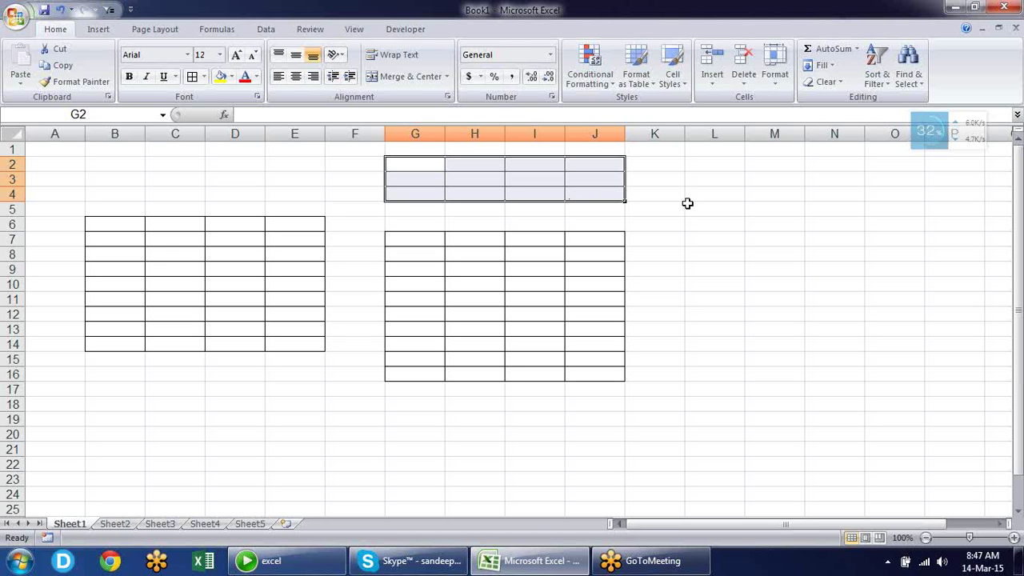
left_click(678, 206)
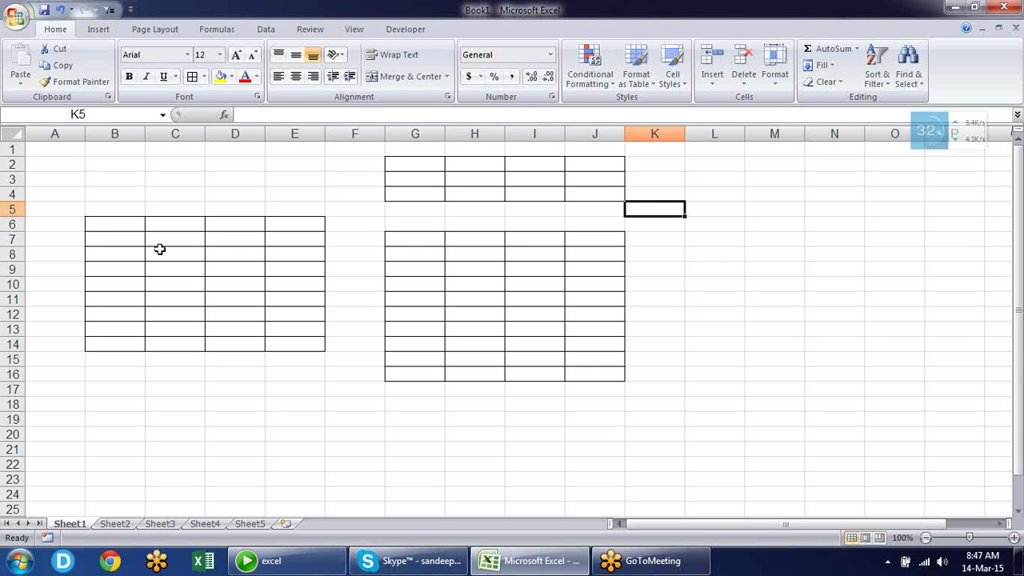
Select C8:D11 in the left table and apply Merge & Center
left_click(448, 77)
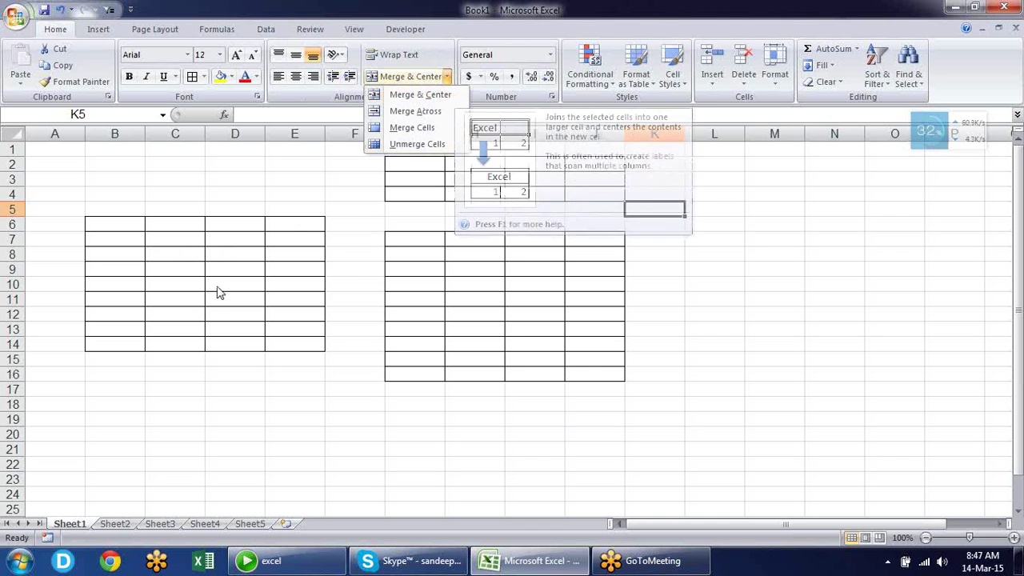
left_click(303, 312)
left_click_drag(160, 256, 238, 304)
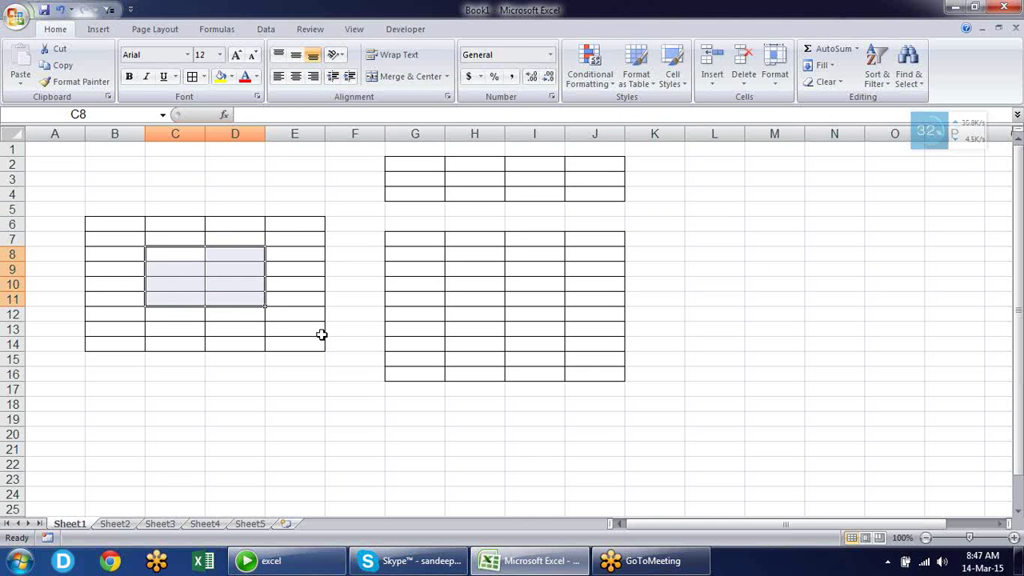
key("alt")
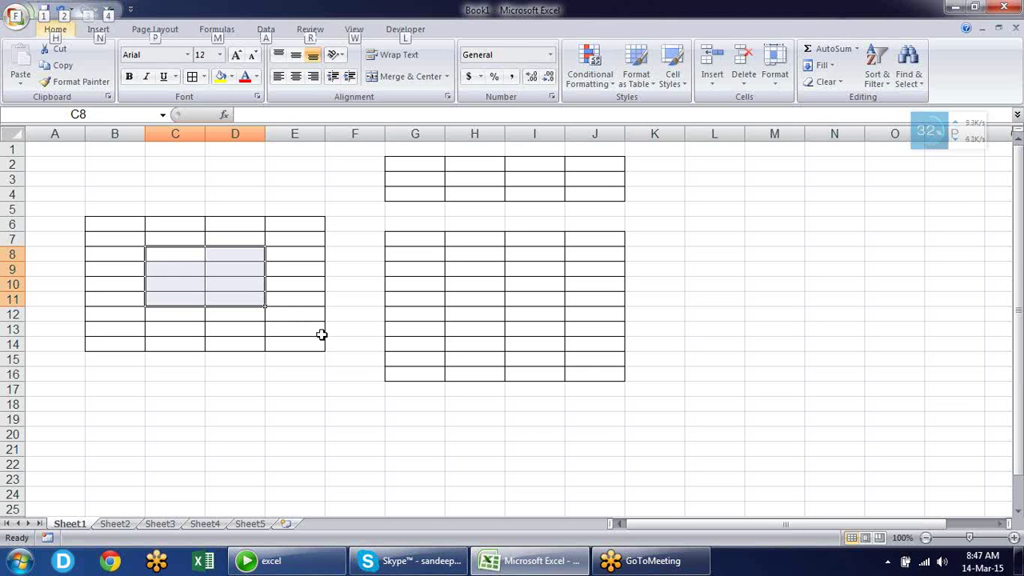
key("h")
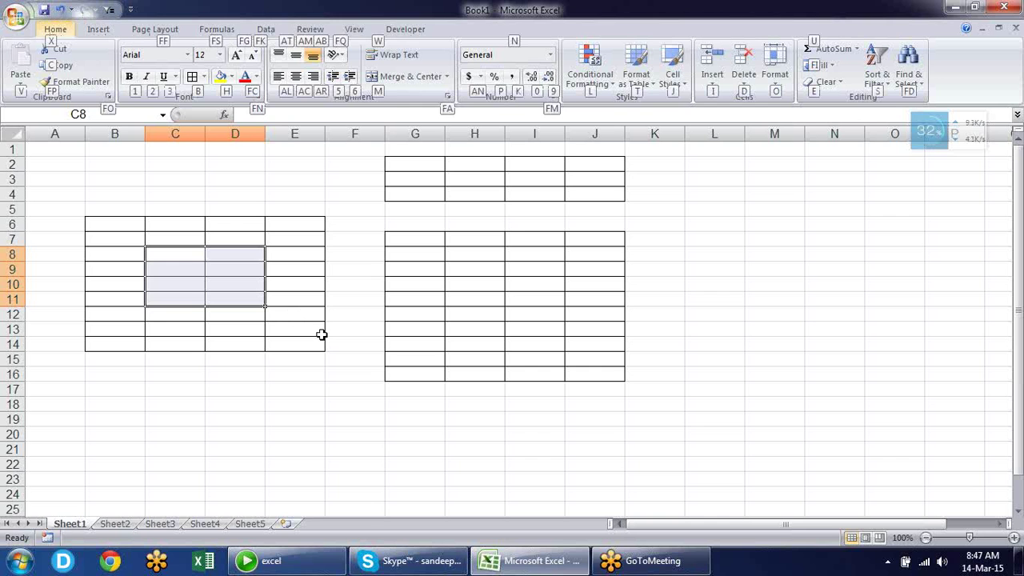
key("m")
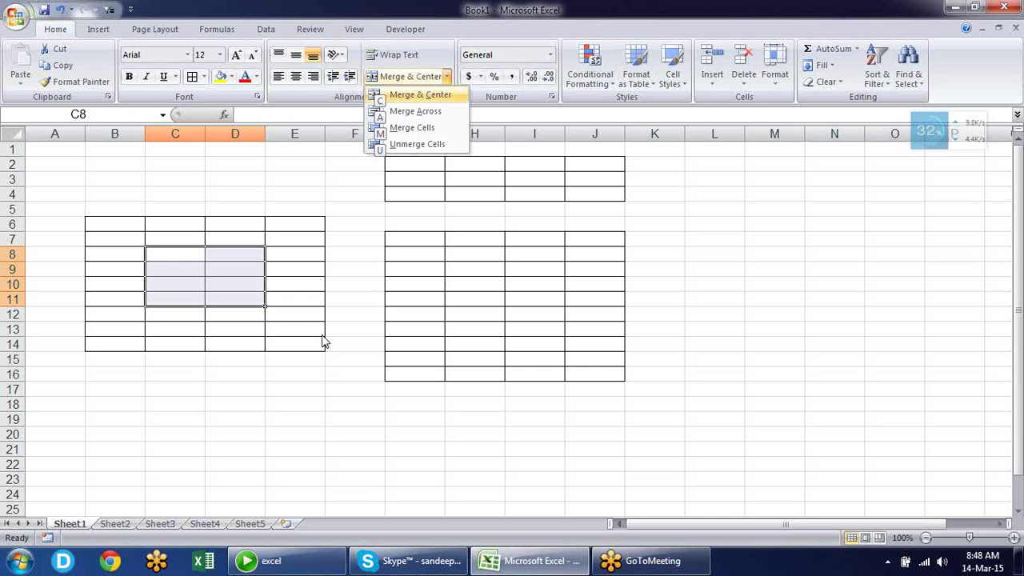
key("c")
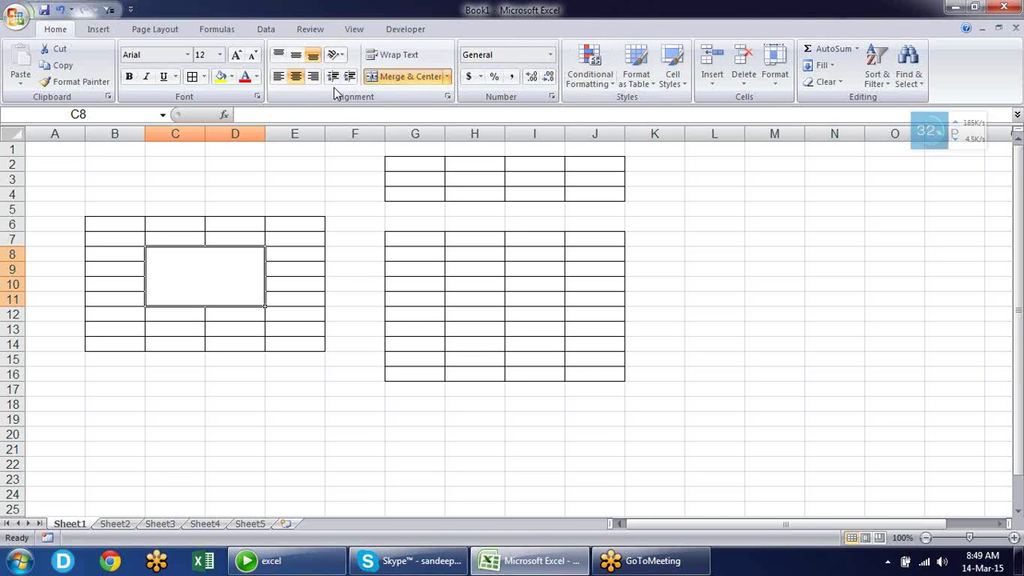
Open Format Cells for merged C8 and view its Alignment, Font and Number tabs
left_click(551, 97)
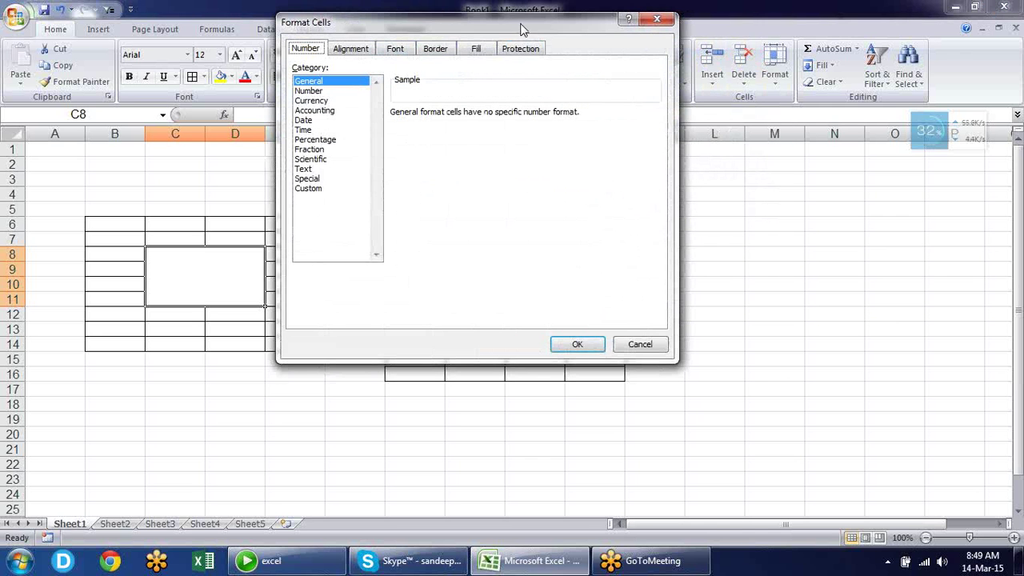
left_click_drag(521, 24, 511, 164)
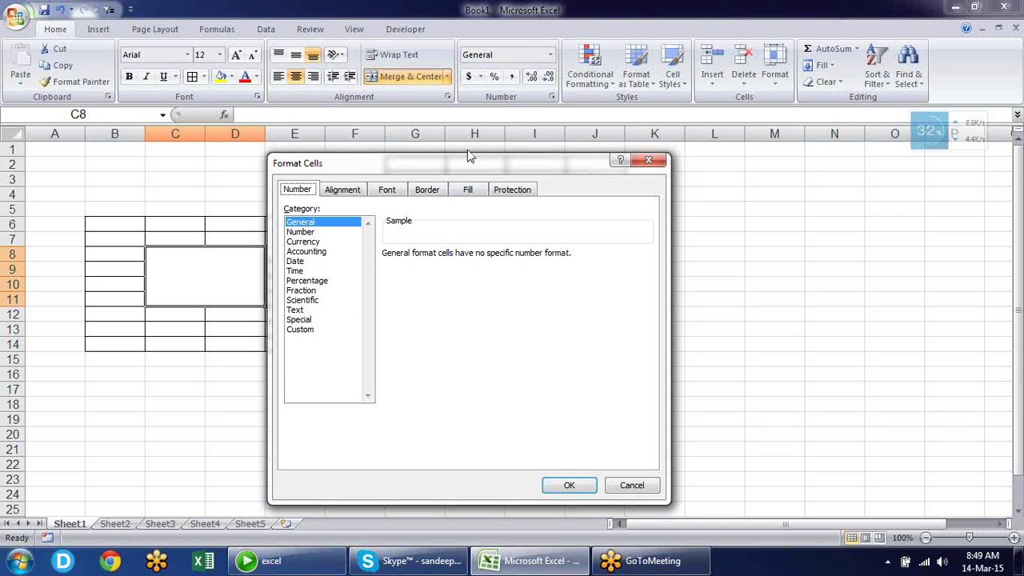
left_click_drag(470, 168, 471, 123)
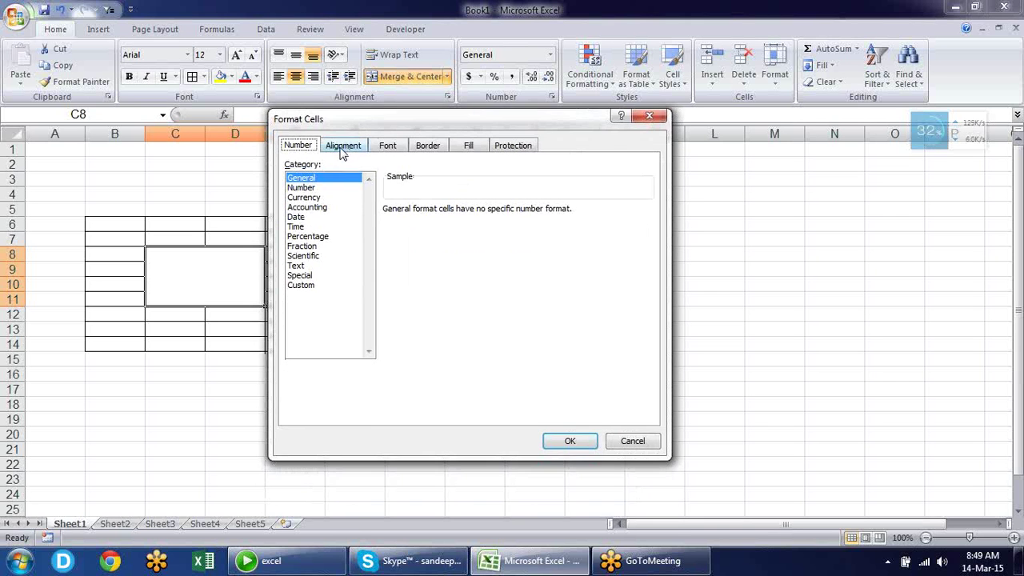
left_click(343, 147)
left_click(388, 147)
left_click(426, 147)
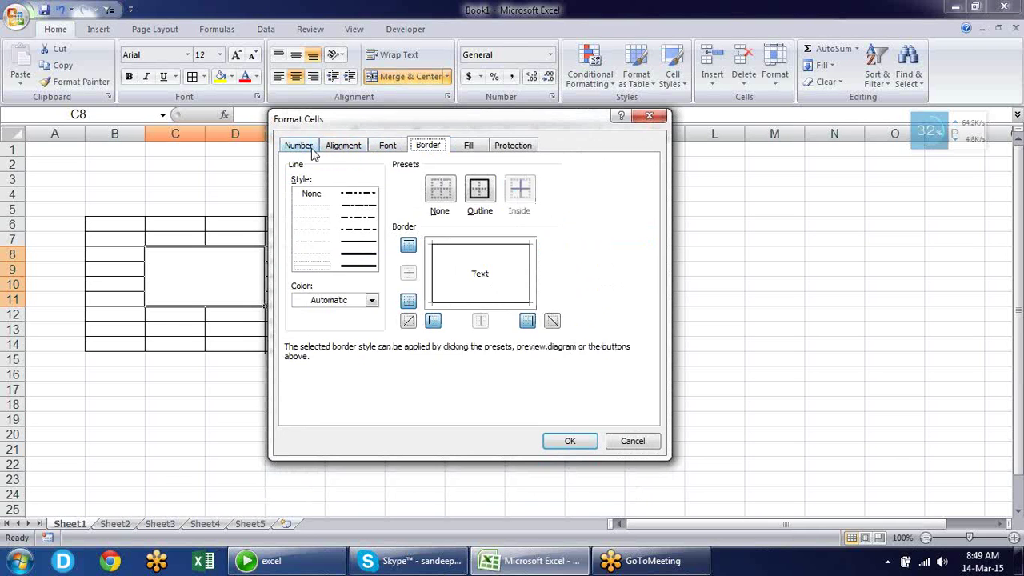
left_click(312, 147)
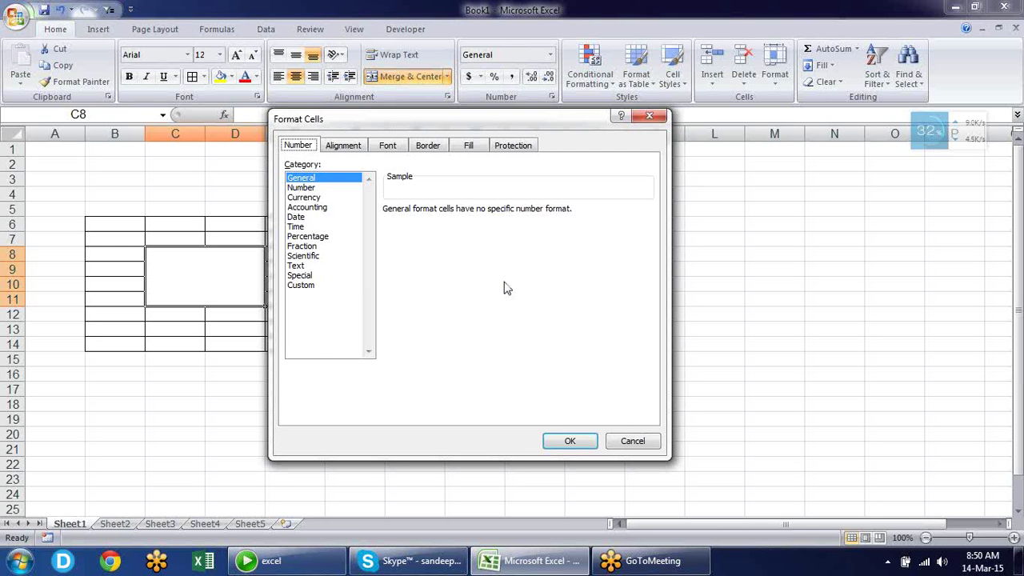
Cycle through all six Format Cells tabs with Ctrl+Tab, ending on Font
key("ctrl+Tab")
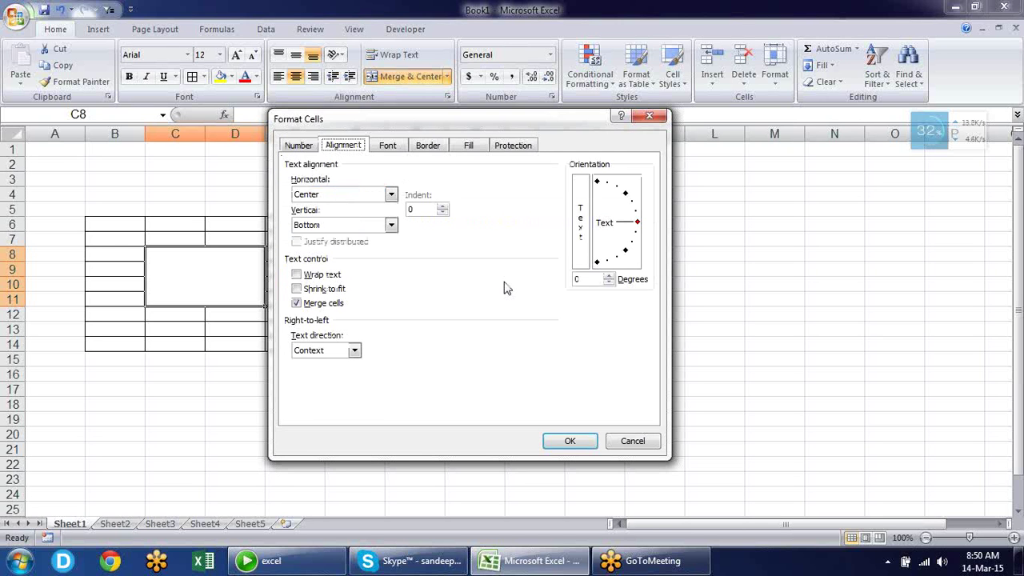
key("ctrl+Tab")
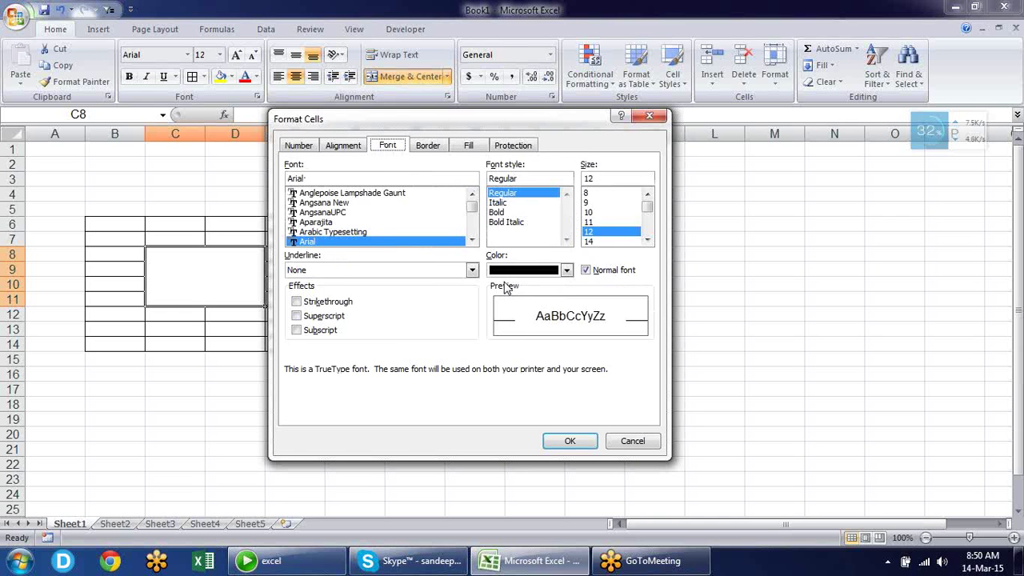
key("ctrl+Tab")
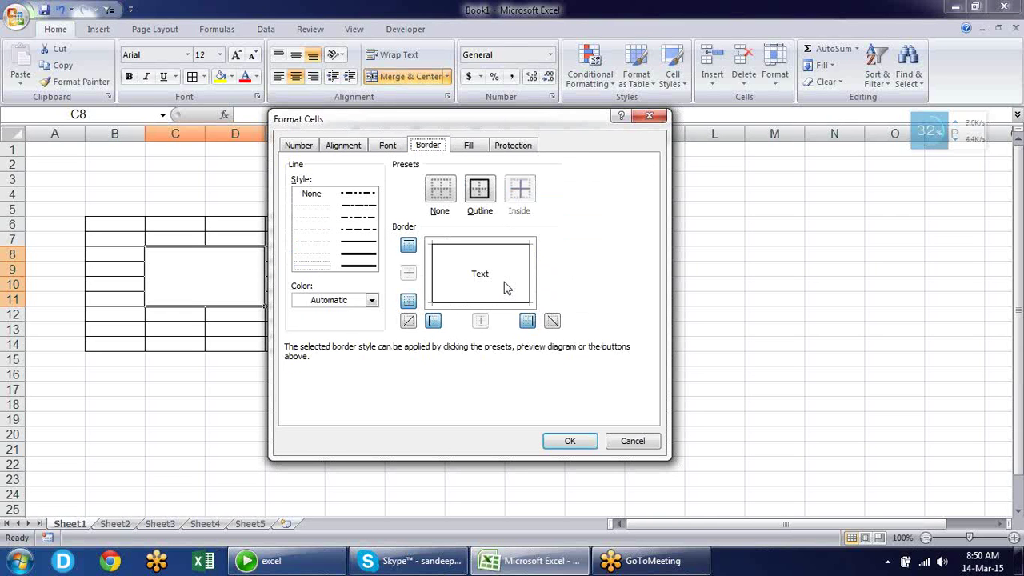
key("ctrl+Tab")
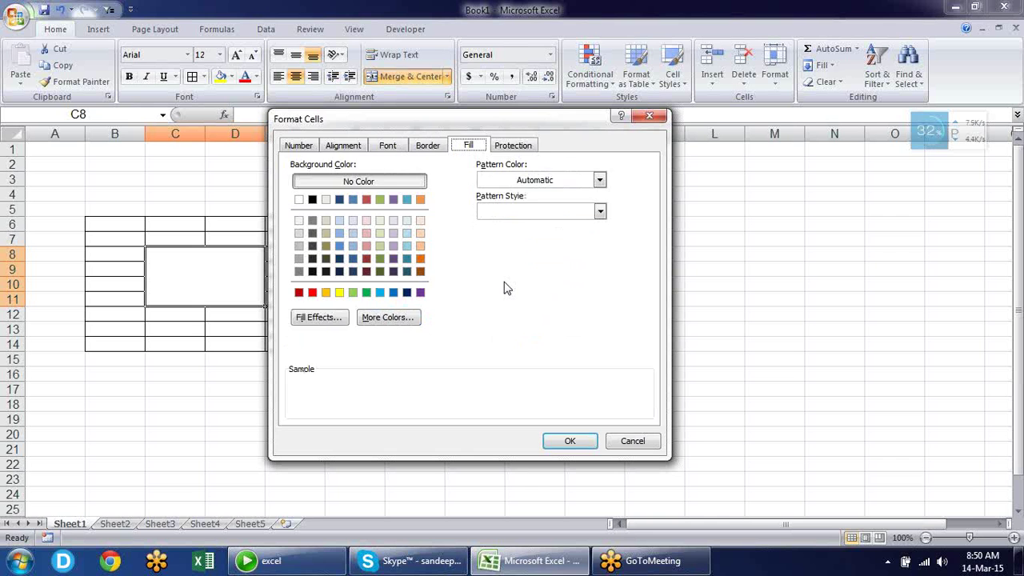
key("ctrl+Tab")
key("ctrl+Tab")
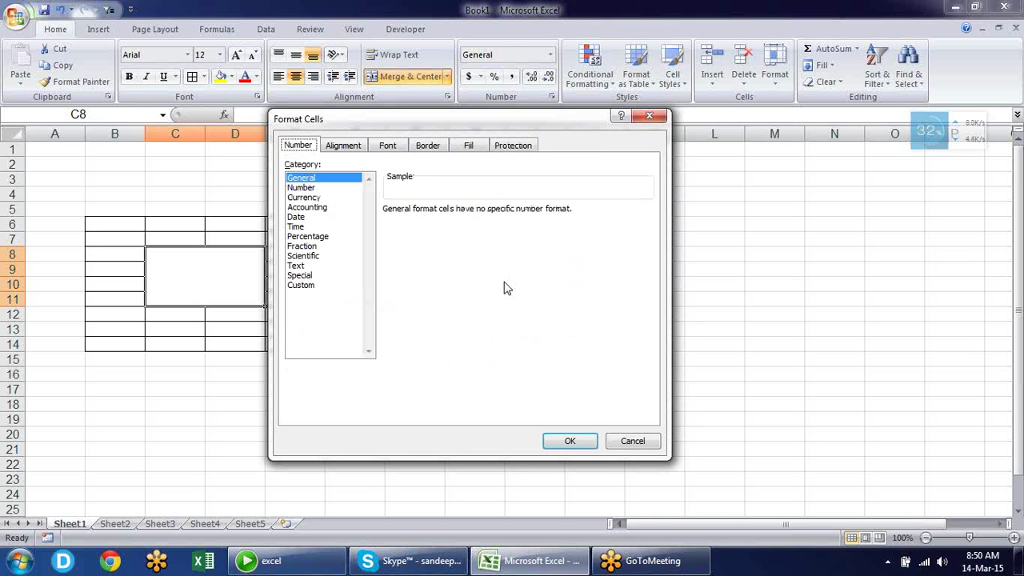
key("ctrl+Tab")
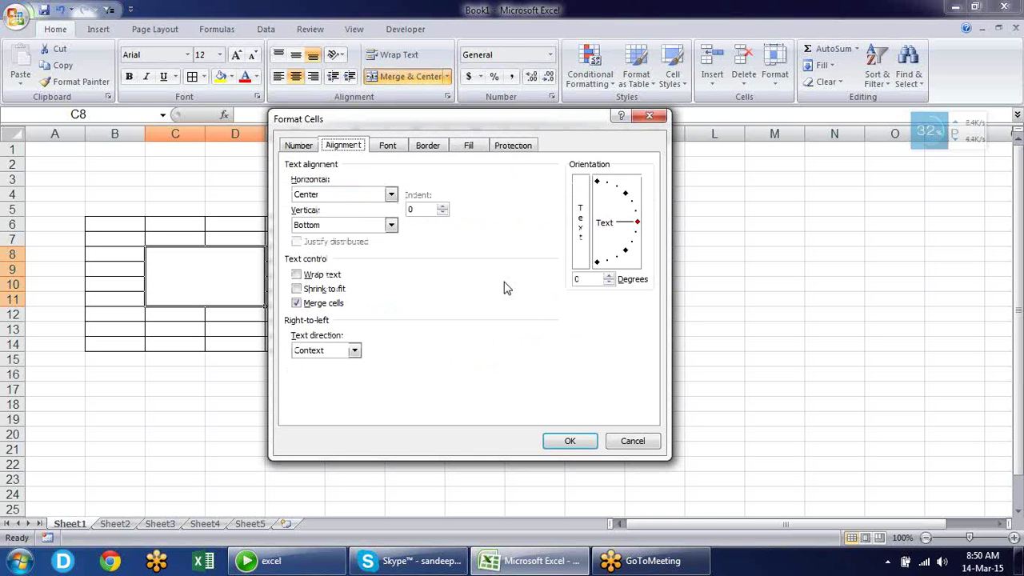
key("ctrl+Tab")
key("ctrl+Tab")
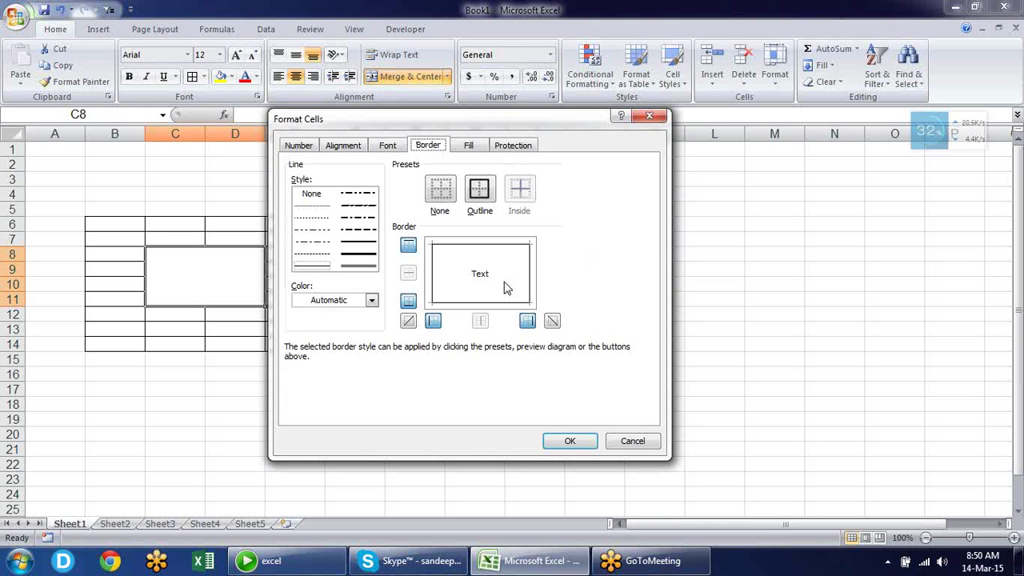
key("ctrl+Tab")
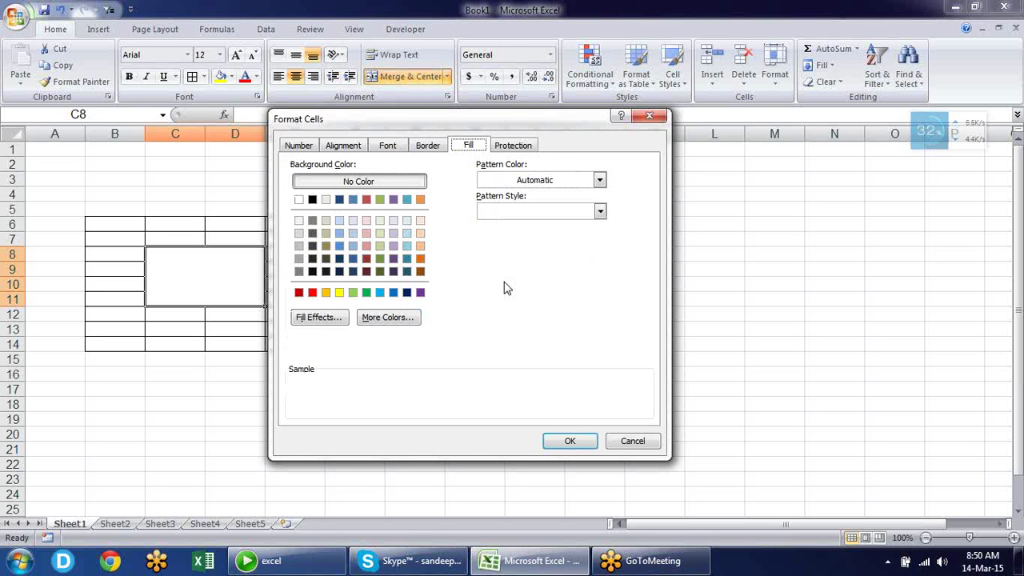
key("ctrl+shift+Tab")
key("ctrl+shift+Tab")
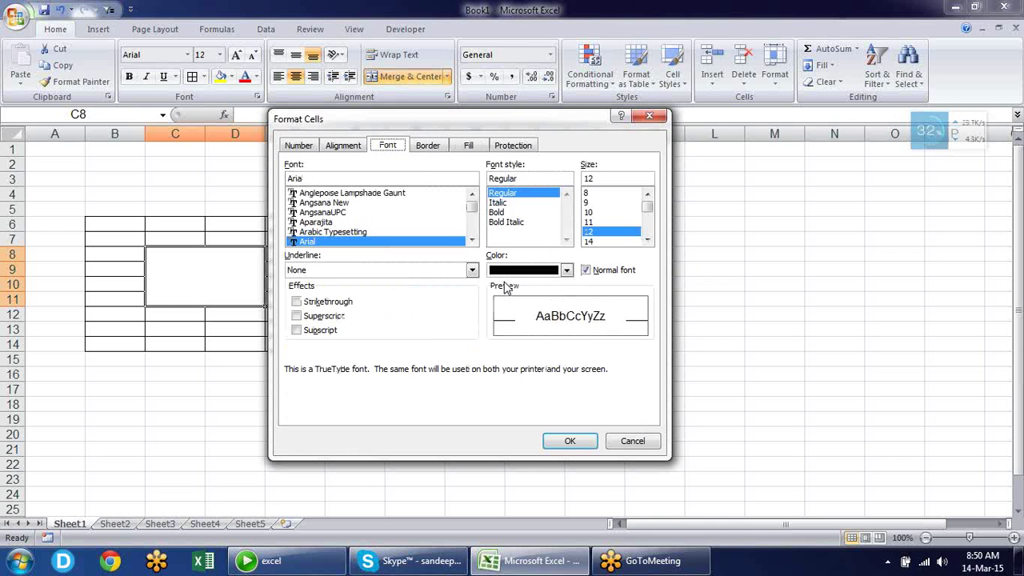
key("ctrl+shift+Tab")
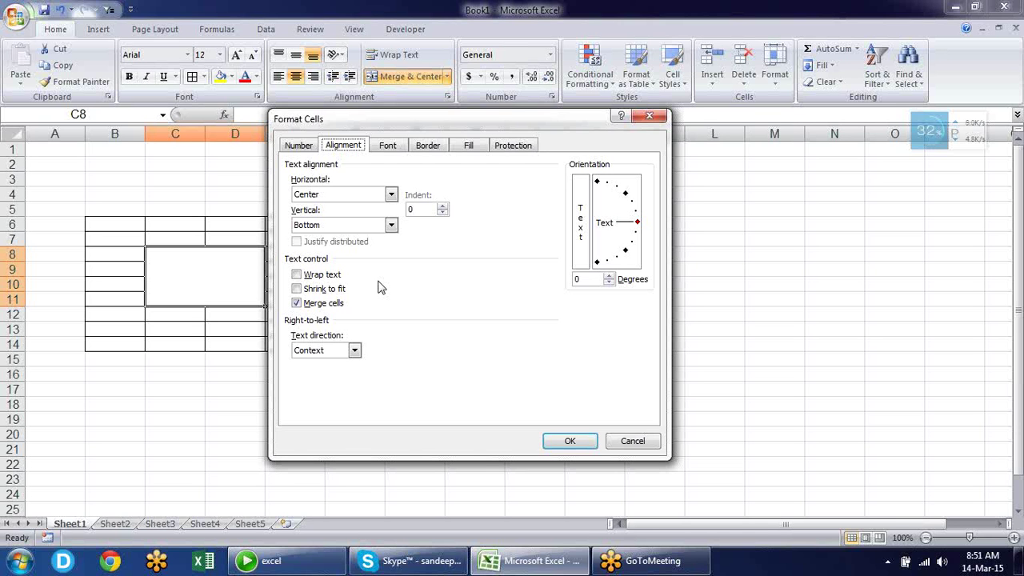
Turn on Wrap text and set horizontal alignment to Left (Indent), indent 0
key("alt+w")
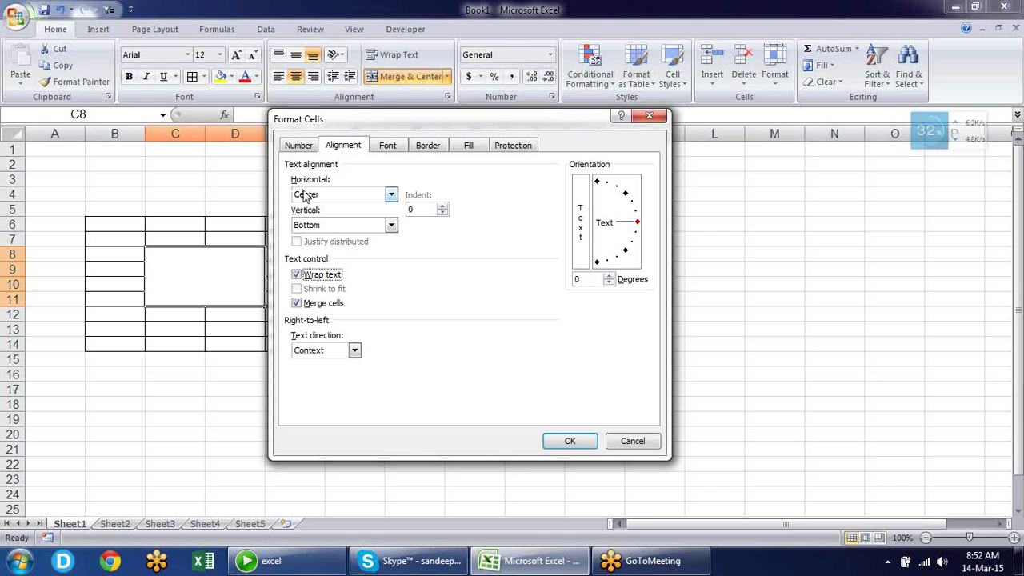
left_click(304, 198)
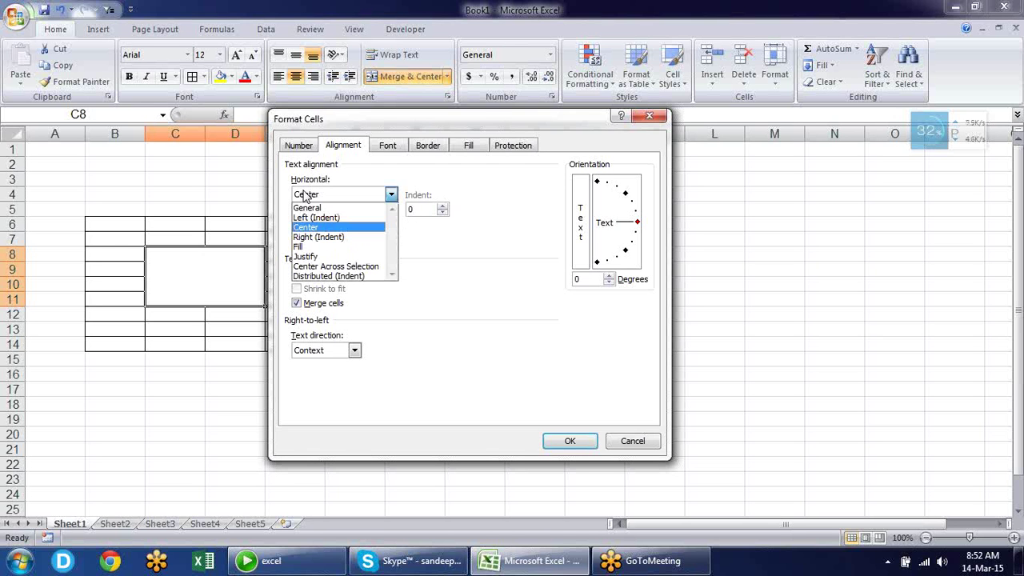
key("Down")
key("Down")
key("Down")
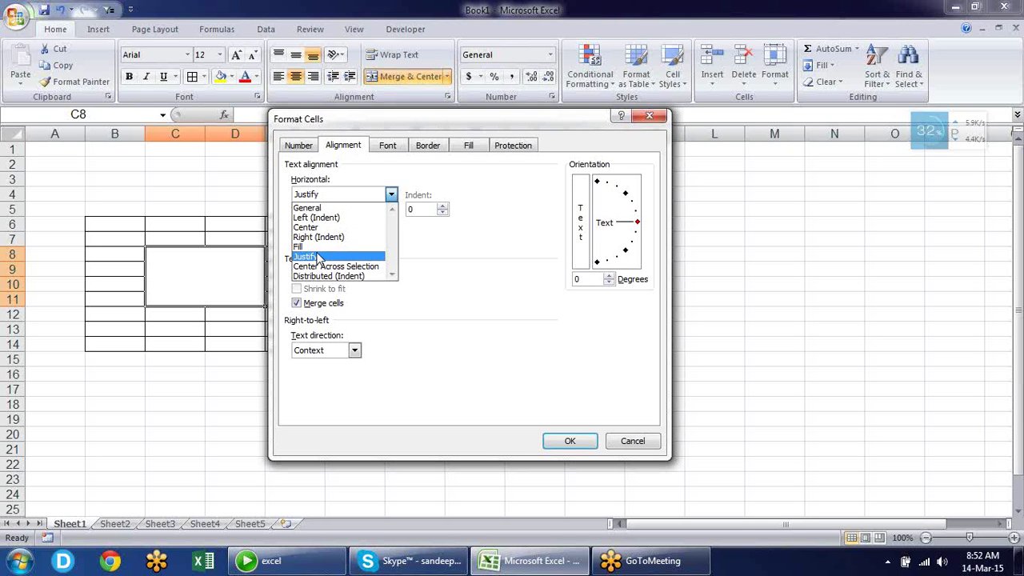
key("Up")
key("Up")
key("Up")
key("Up")
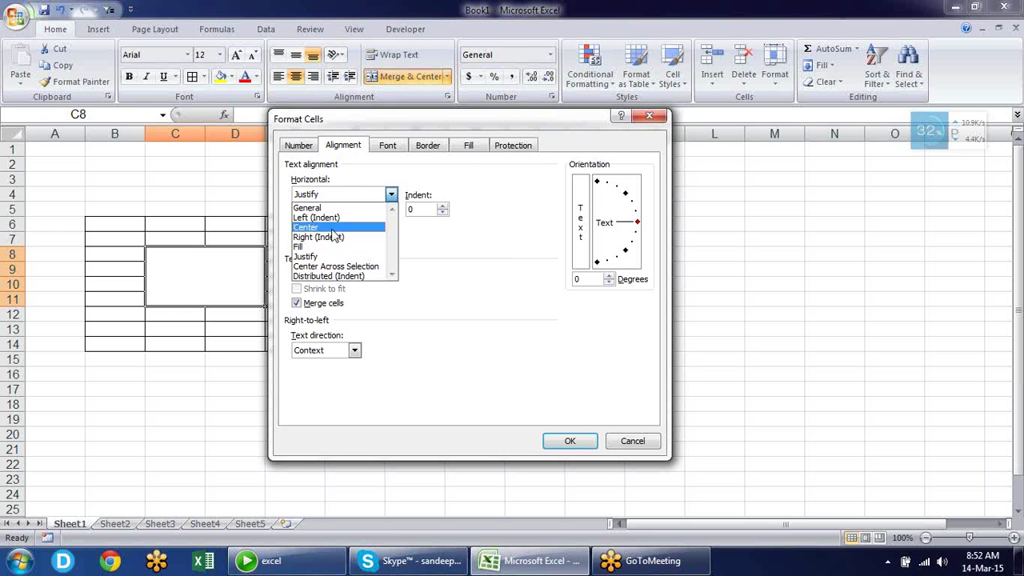
key("c")
key("c")
key("c")
key("c")
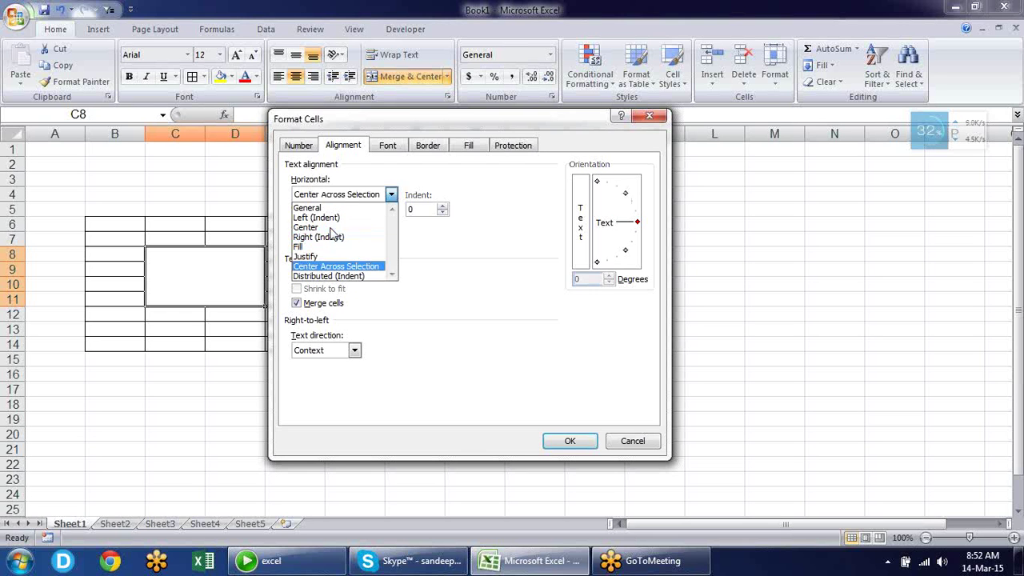
key("c")
key("c")
key("c")
key("c")
key("c")
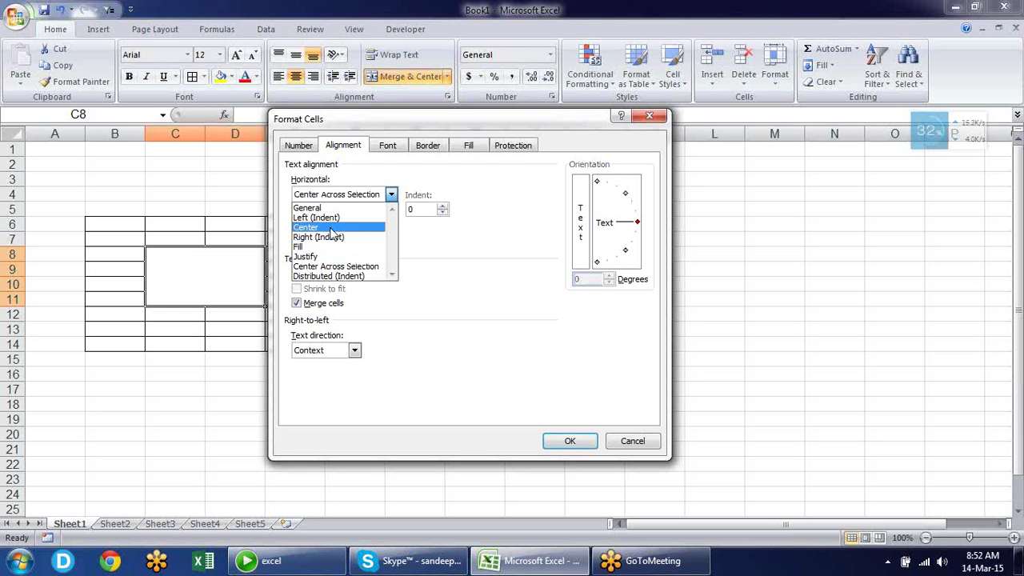
key("c")
key("c")
key("c")
key("c")
key("c")
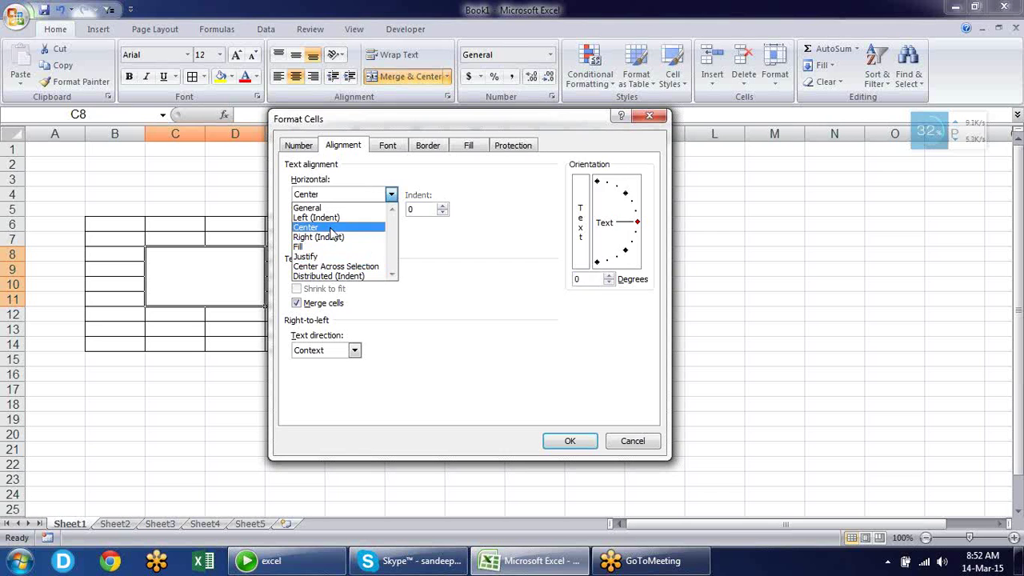
key("c")
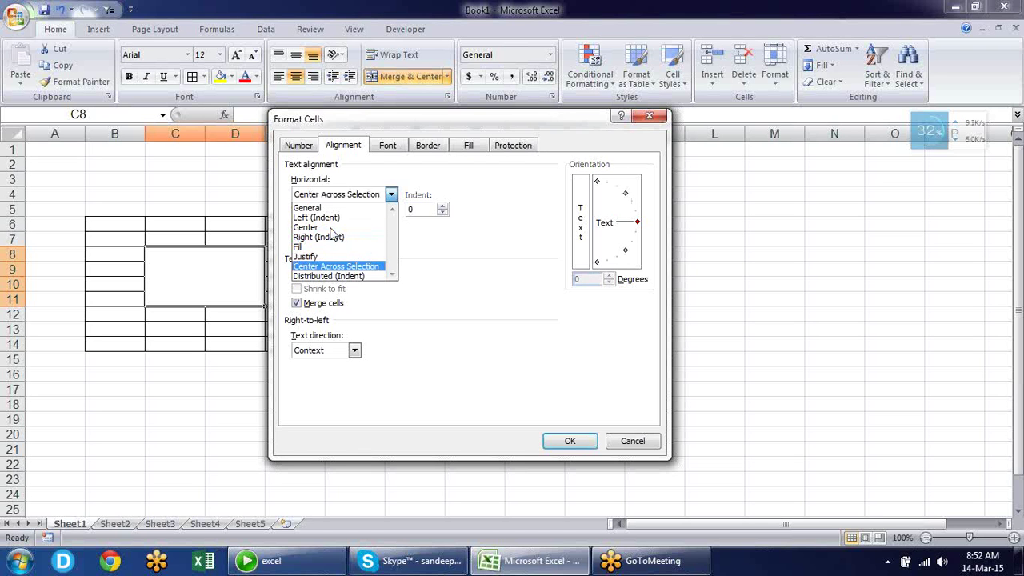
key("c")
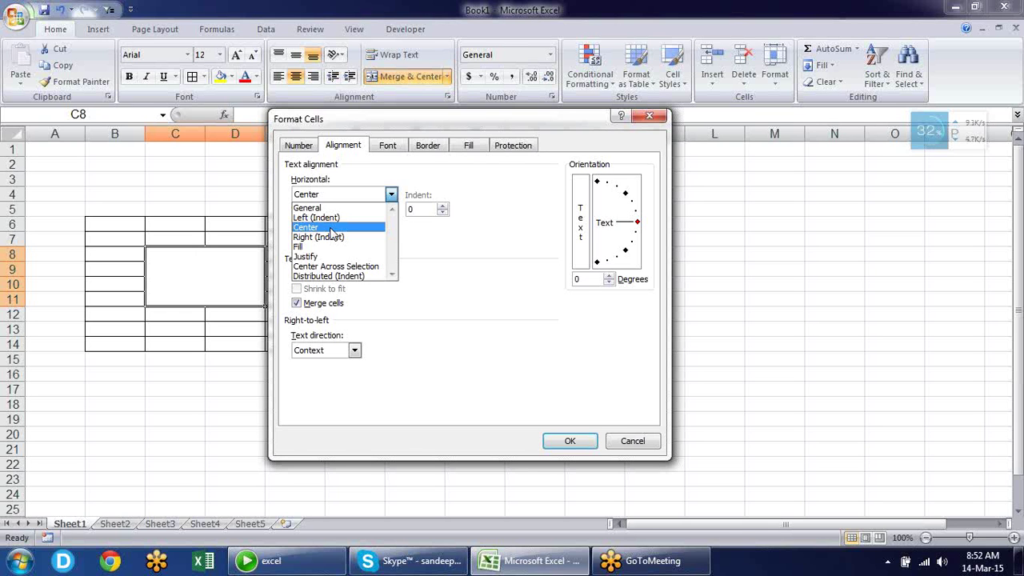
key("Up")
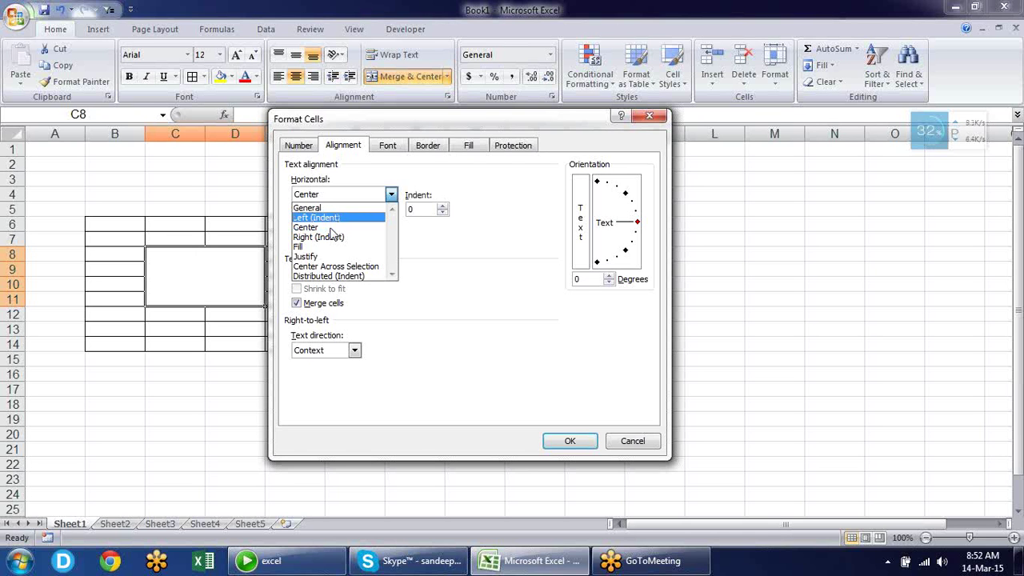
key("Return")
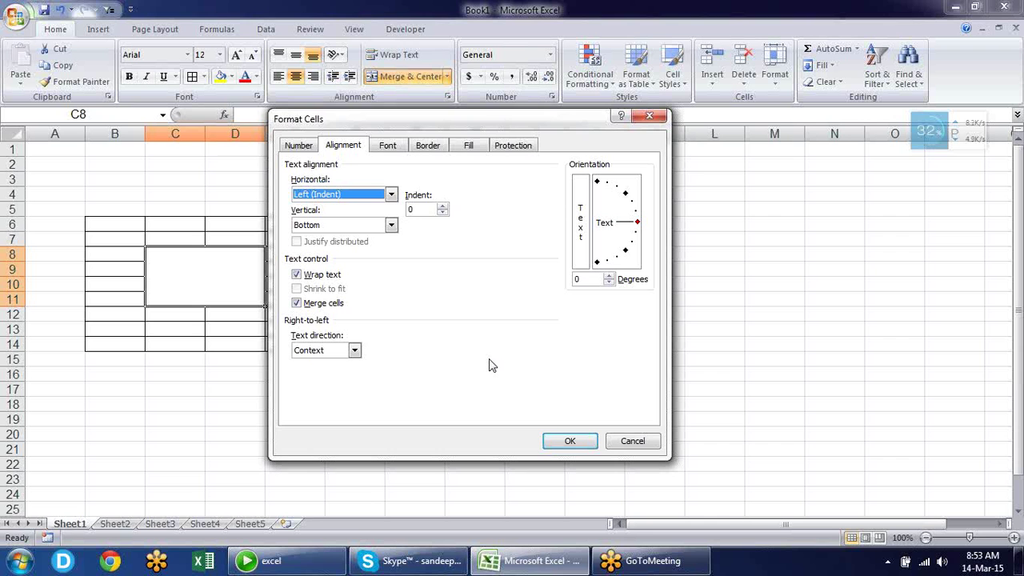
key("Return")
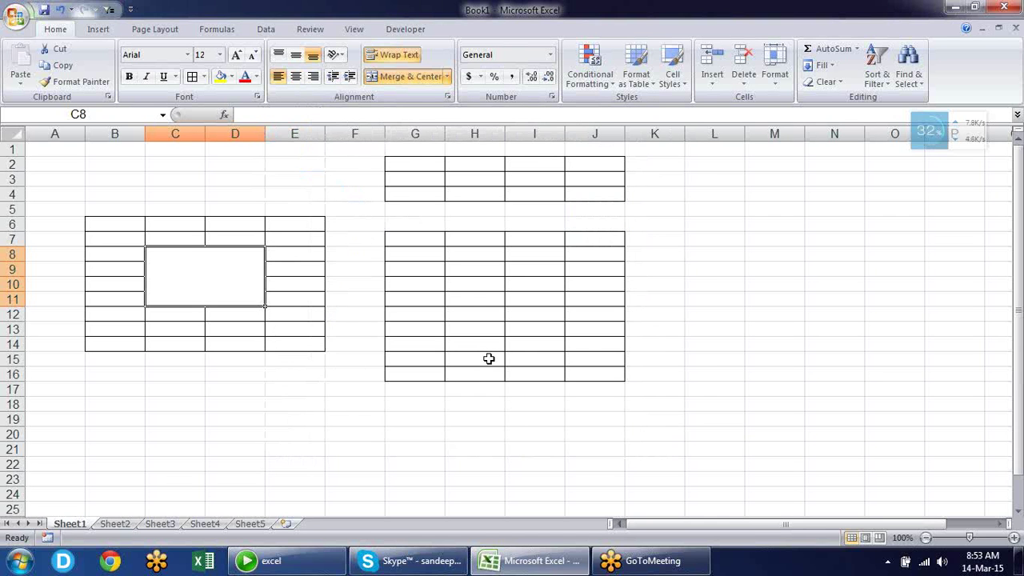
key("ctrl+1")
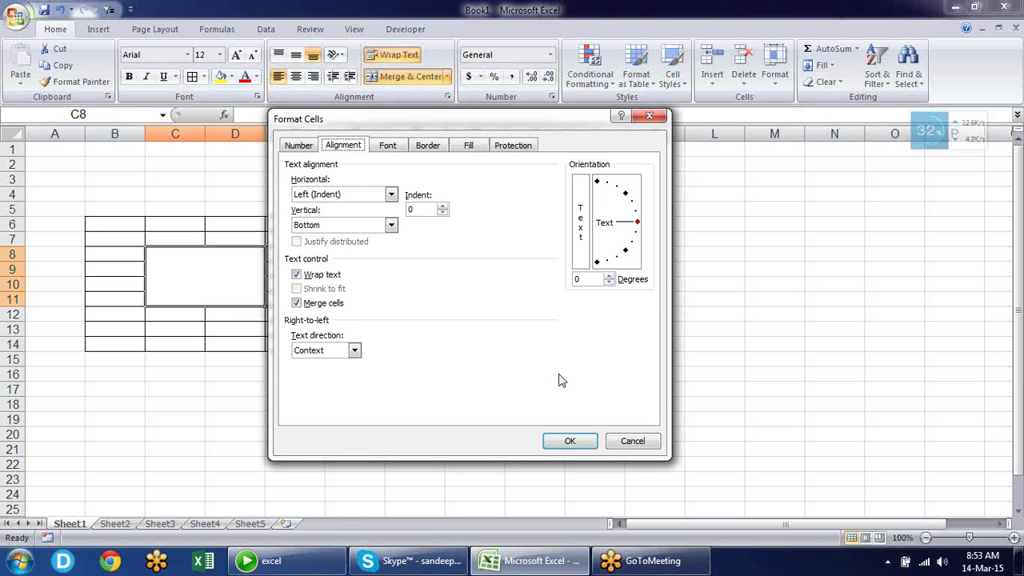
key("Return")
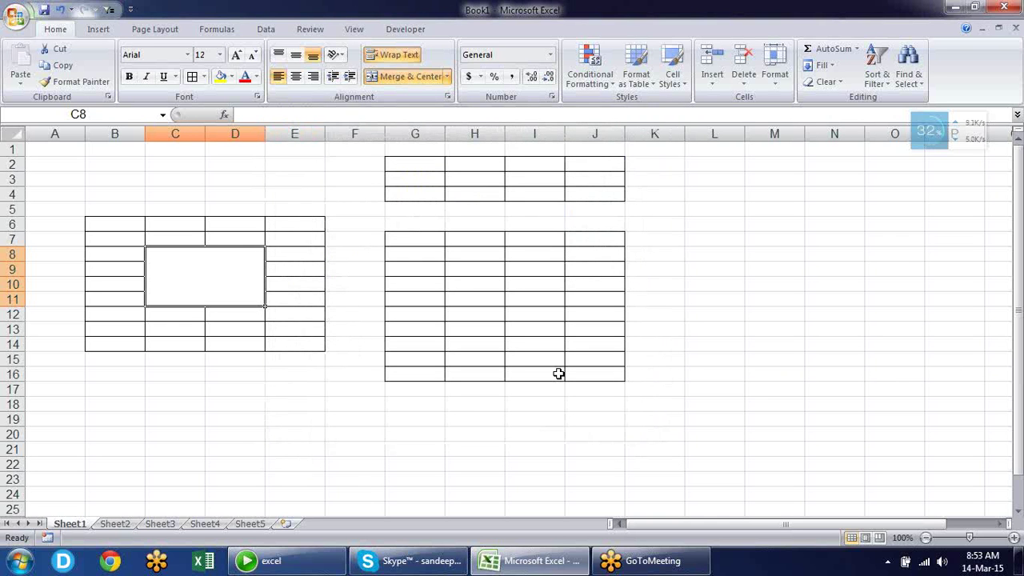
key("ctrl+1")
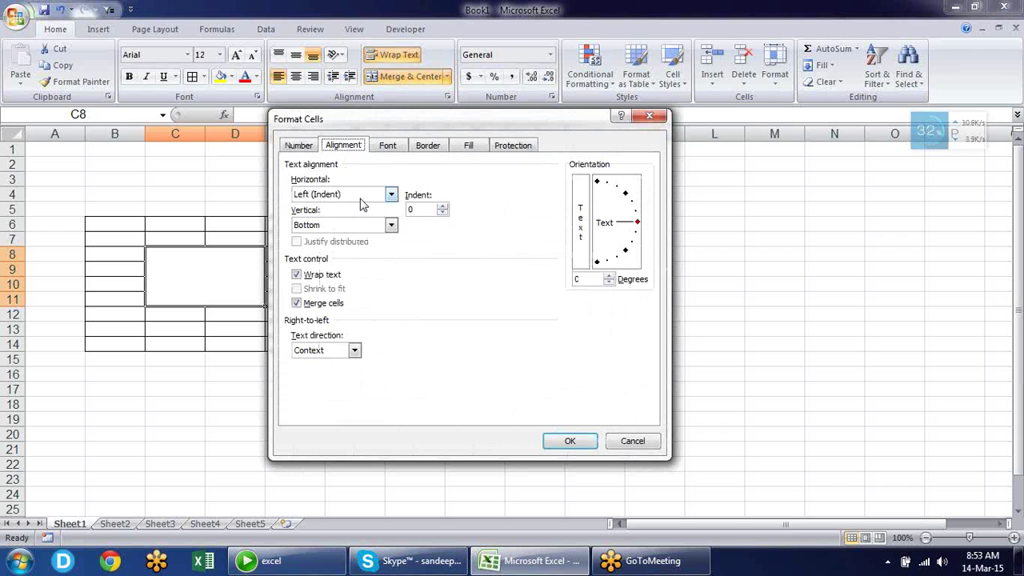
key("Tab")
key("Tab")
key("Tab")
key("Tab")
key("Tab")
key("Tab")
key("Tab")
key("Tab")
key("Tab")
key("Tab")
key("Tab")
key("Tab")
key("Tab")
key("Tab")
key("Tab")
key("Tab")
key("Tab")
key("Tab")
key("Tab")
key("Tab")
key("Tab")
key("Tab")
key("Tab")
key("Tab")
key("Tab")
key("Tab")
key("Tab")
key("Tab")
key("Tab")
key("Tab")
key("Tab")
key("Tab")
key("Tab")
key("Tab")
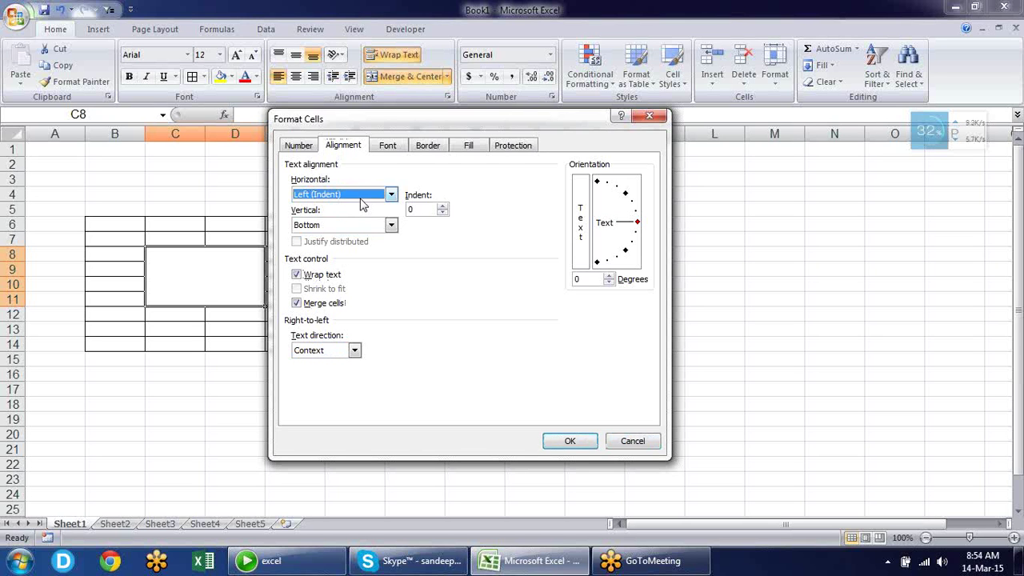
key("Tab")
key("Tab")
key("Tab")
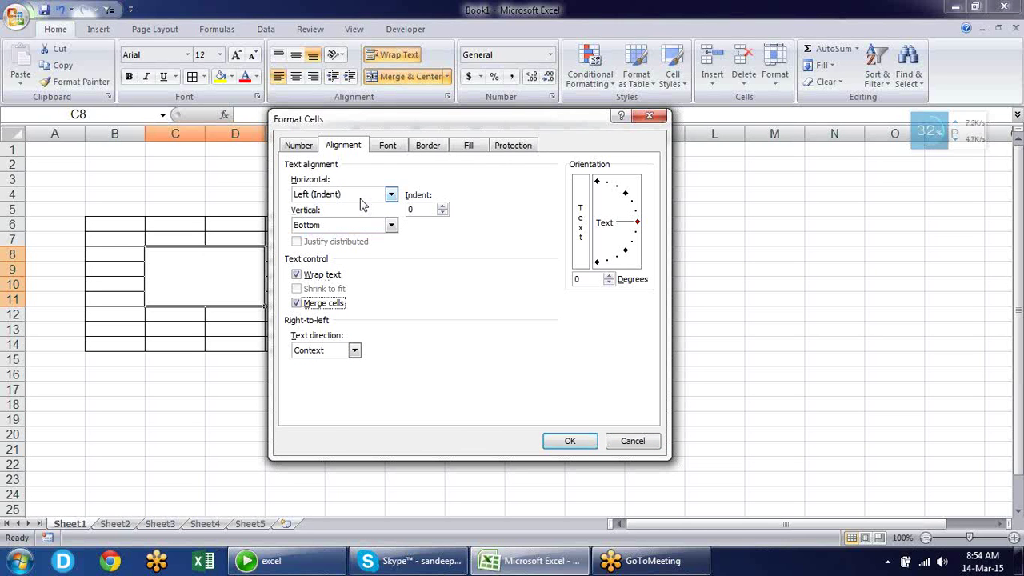
left_click(649, 119)
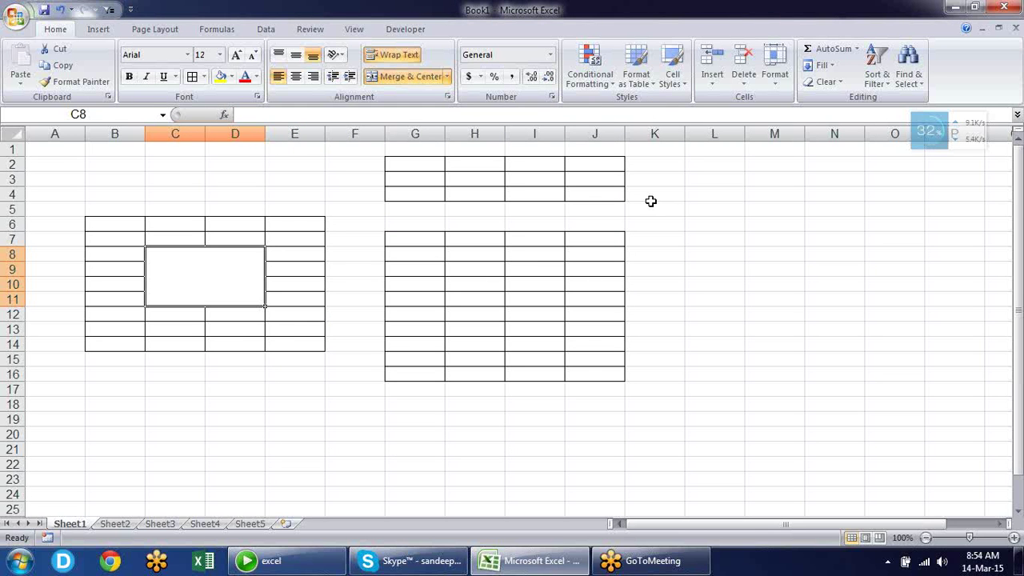
Open Print Preview and its Page Setup, closing it without changes
key("alt")
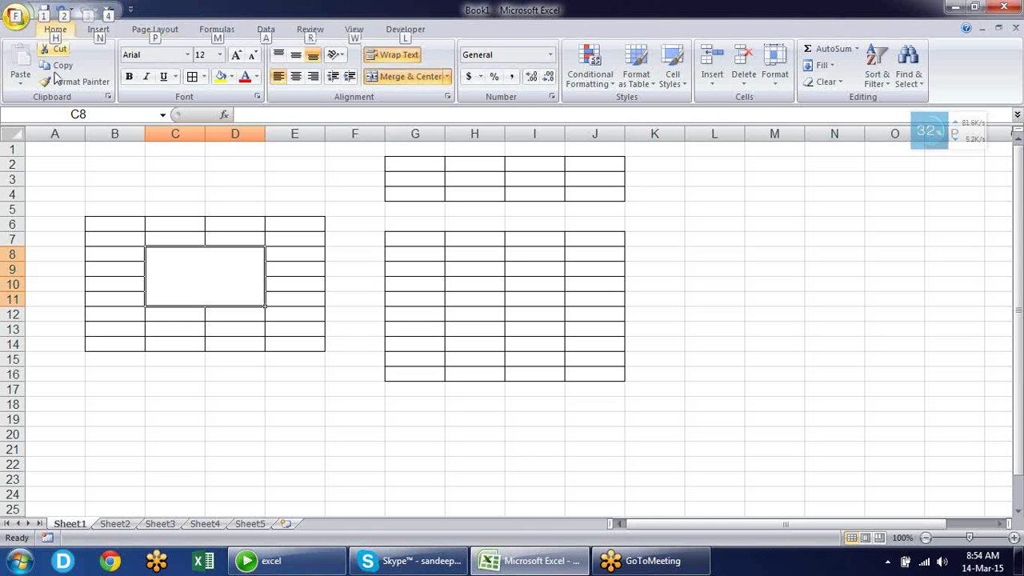
key("f")
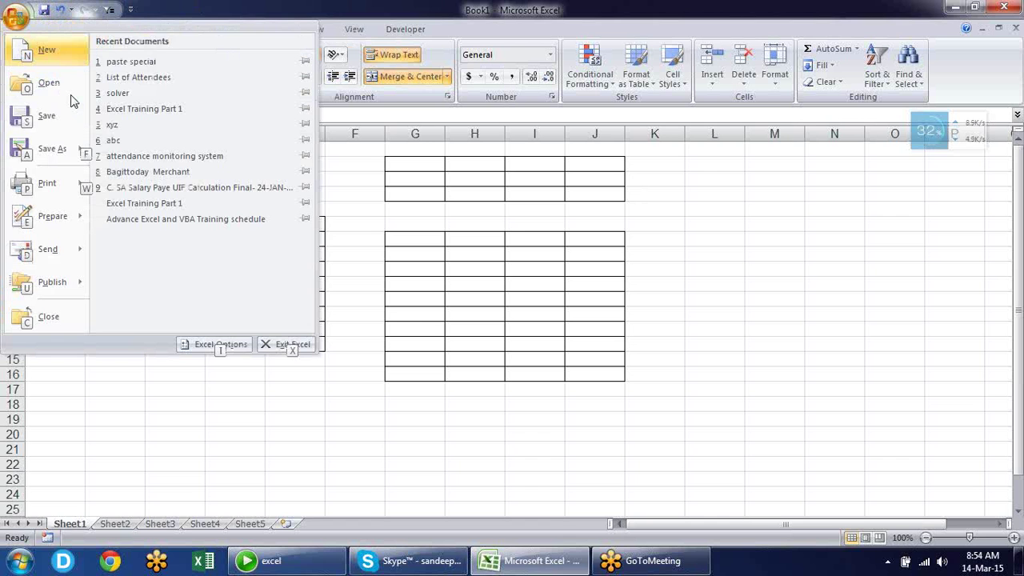
key("w")
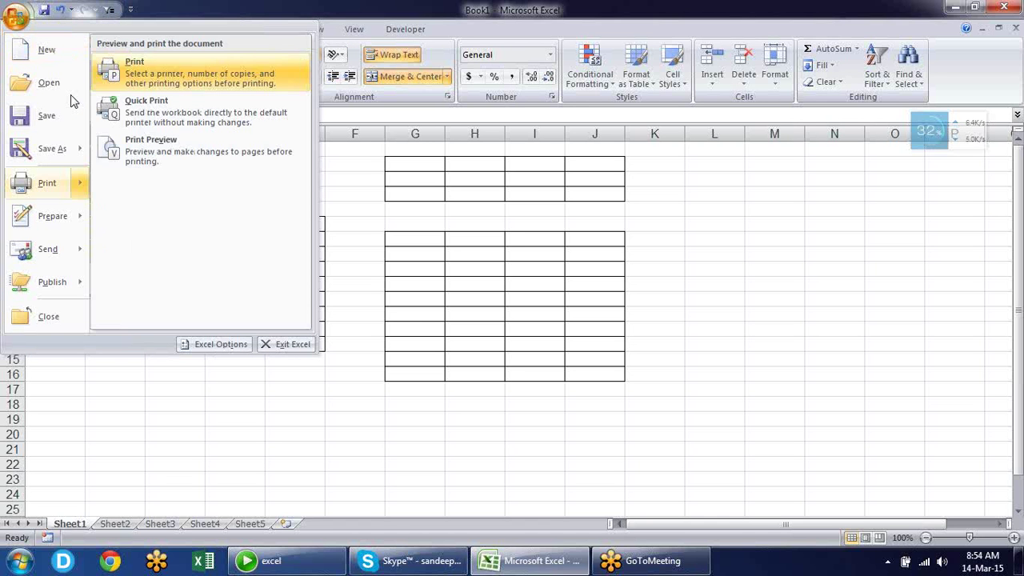
key("v")
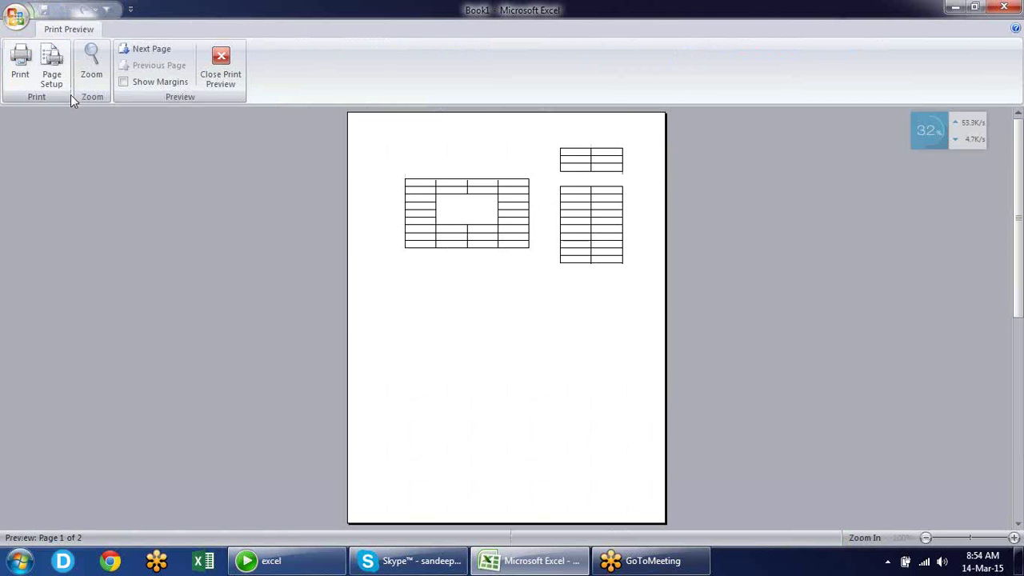
left_click(51, 68)
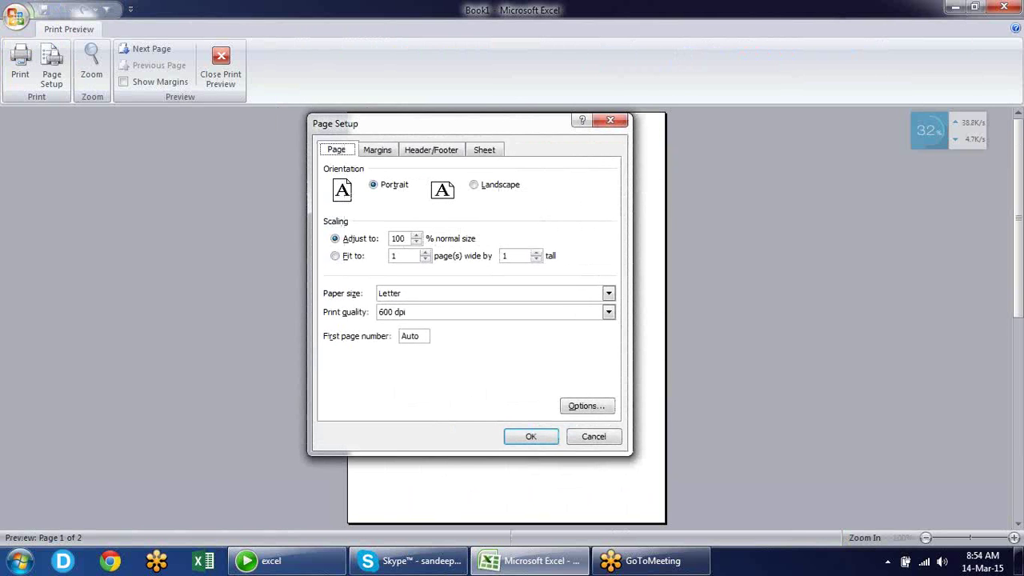
key("Return")
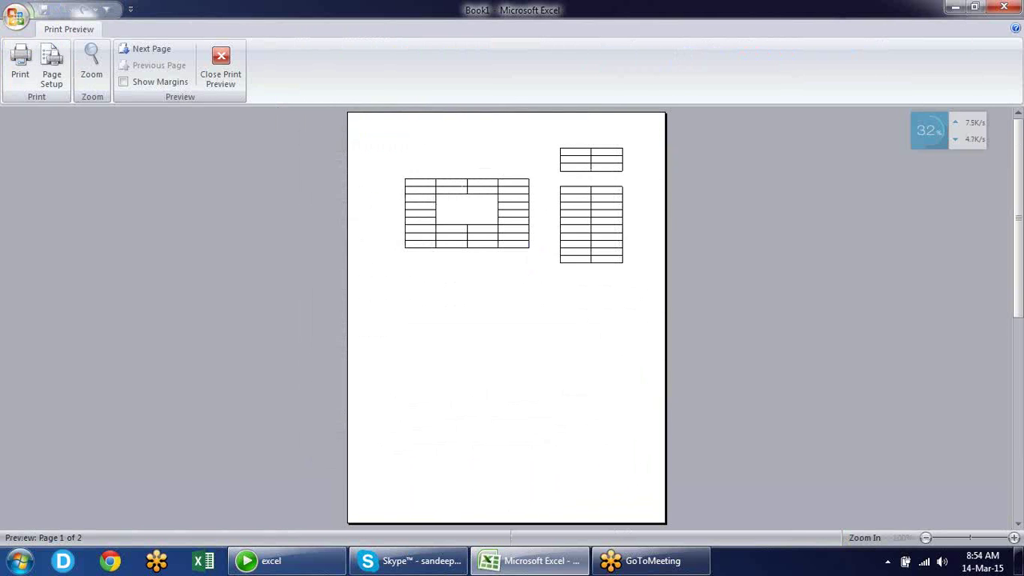
Set Landscape orientation and Fit to 1 page, then close the preview
key("alt")
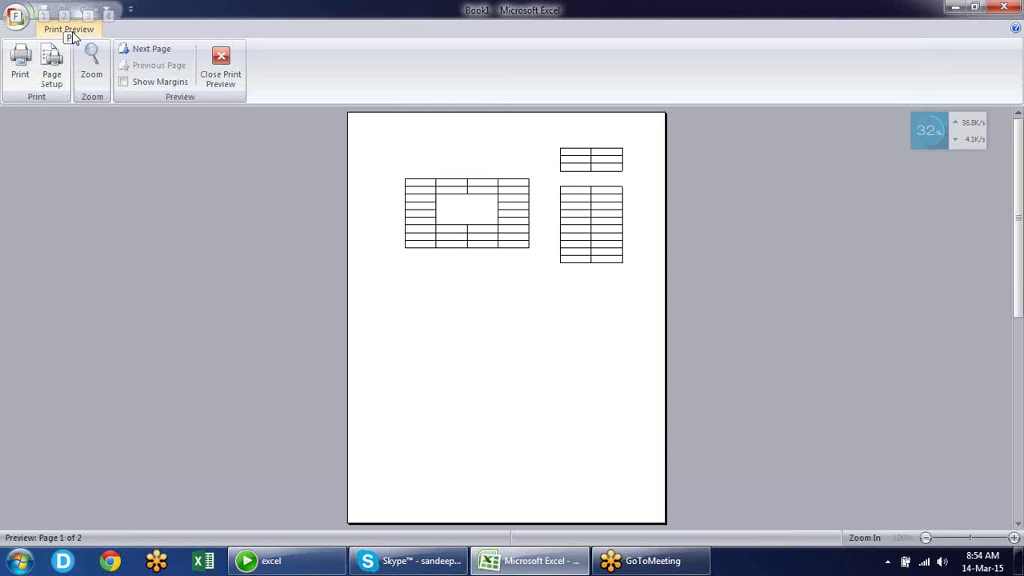
key("p")
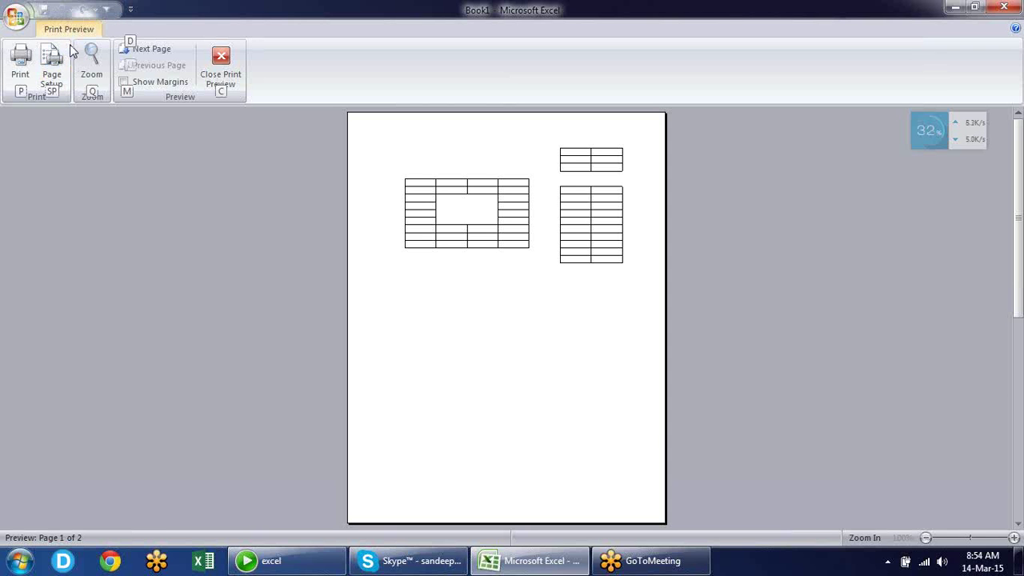
key("s")
key("p")
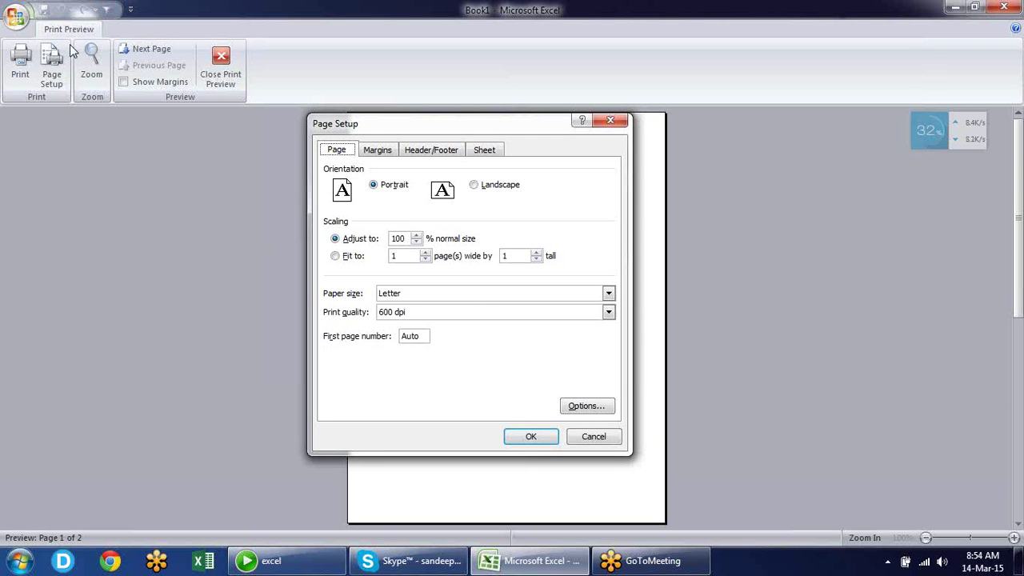
key("alt+l")
key("alt+f")
left_click(528, 436)
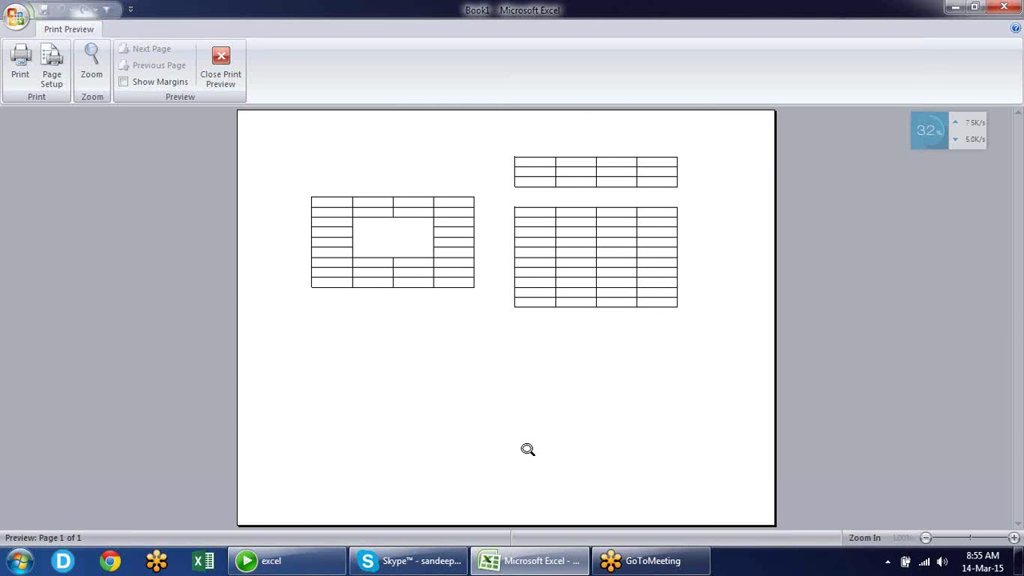
key("Escape")
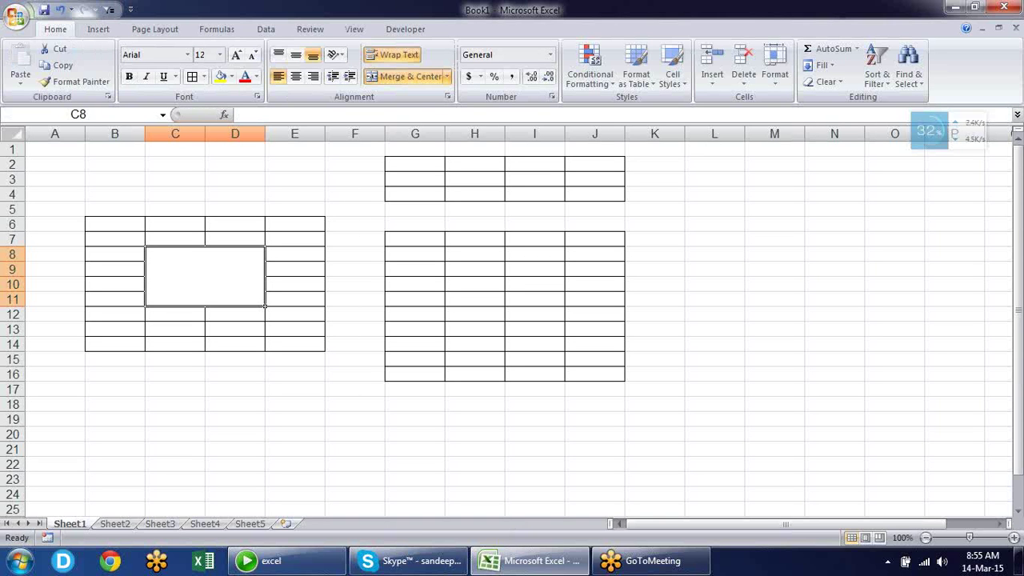
Switch Page Setup back to Portrait with Adjust to 100%, then close the preview
key("alt+f")
key("w")
key("v")
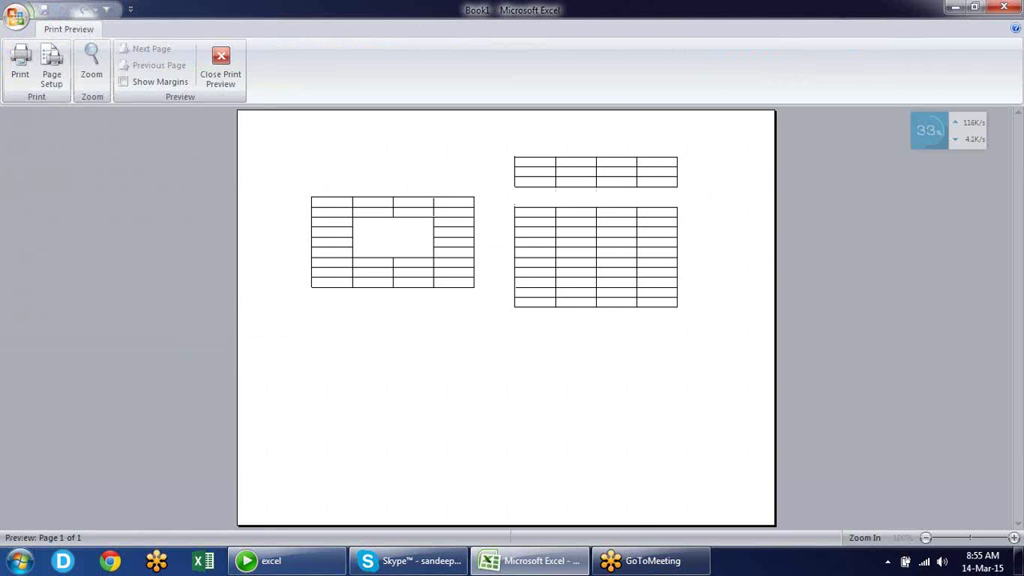
key("alt+s")
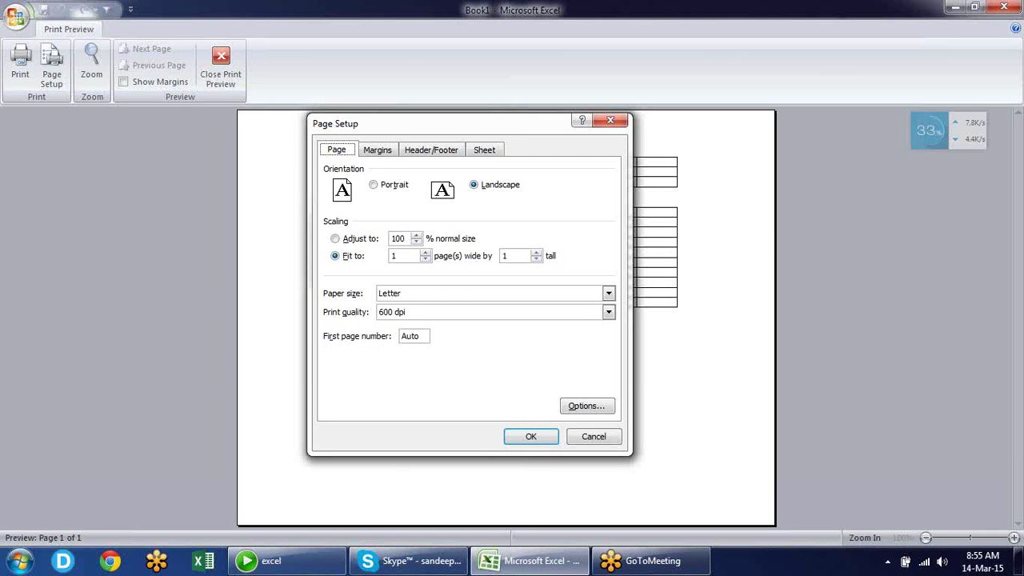
key("alt+t")
key("alt+a")
key("Return")
key("Escape")
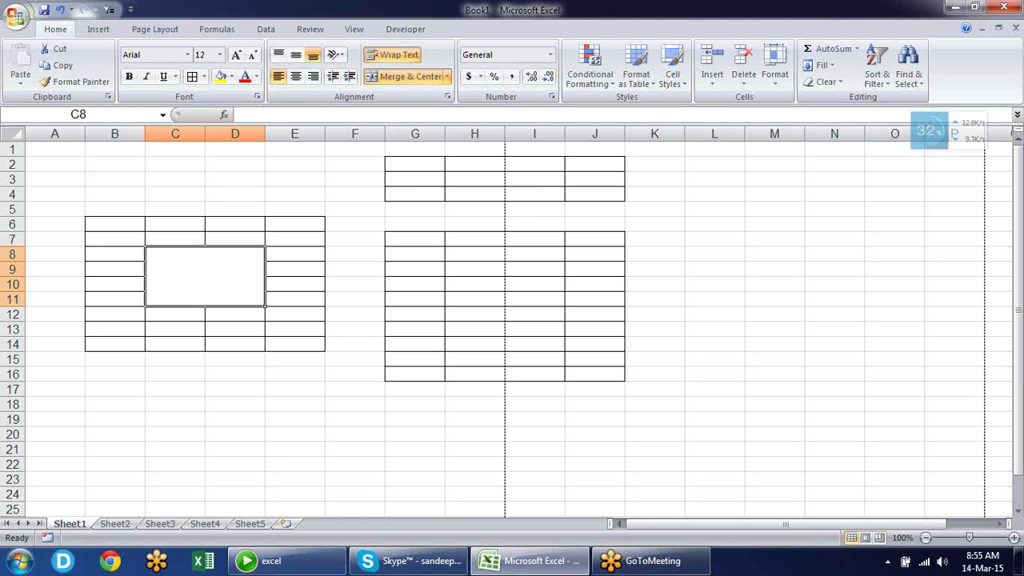
Reapply Landscape and Fit to 1 page wide by 1 tall, then exit preview
left_click(15, 15)
key("w")
key("v")
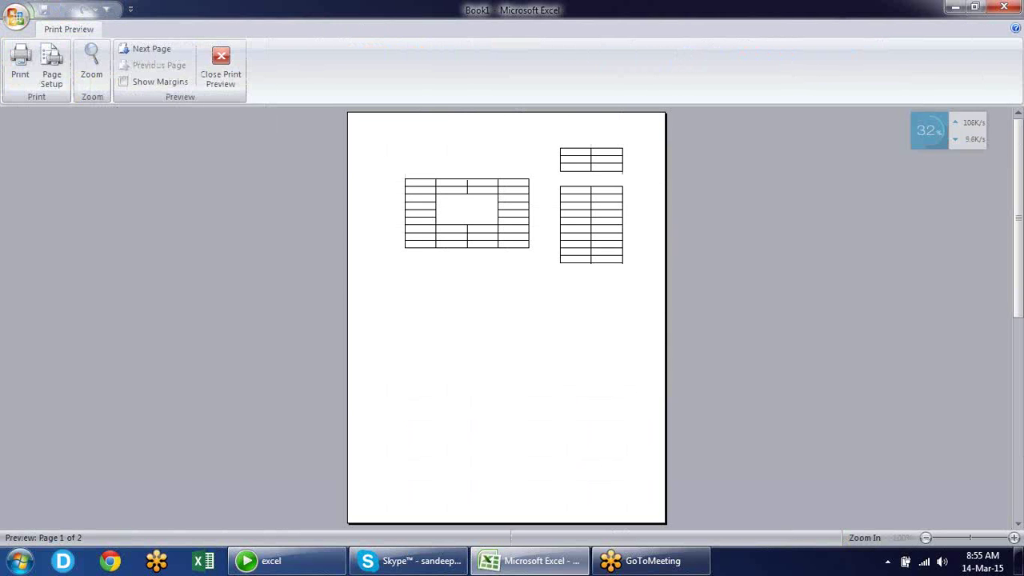
key("alt+s")
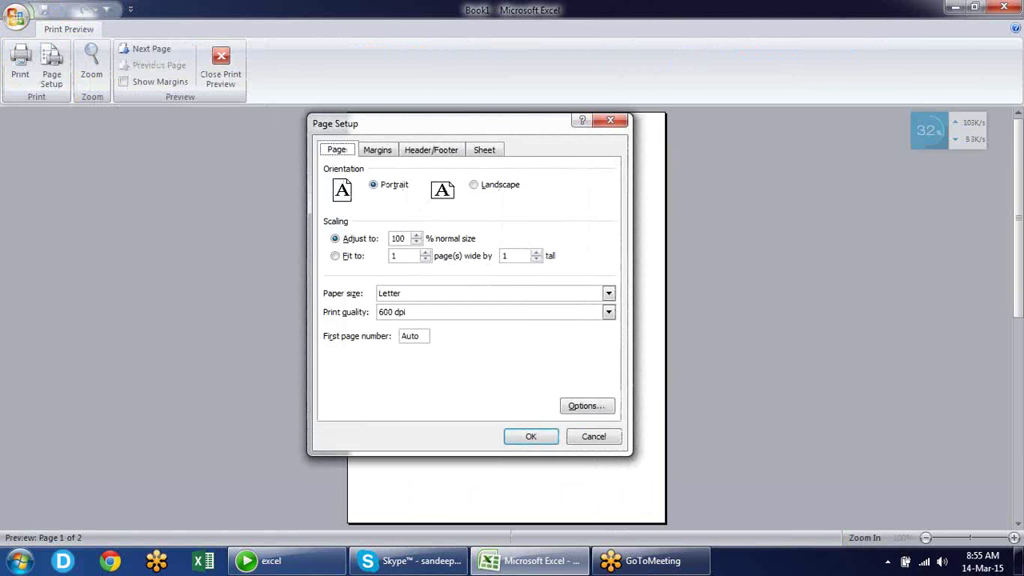
key("alt+l")
key("alt+f")
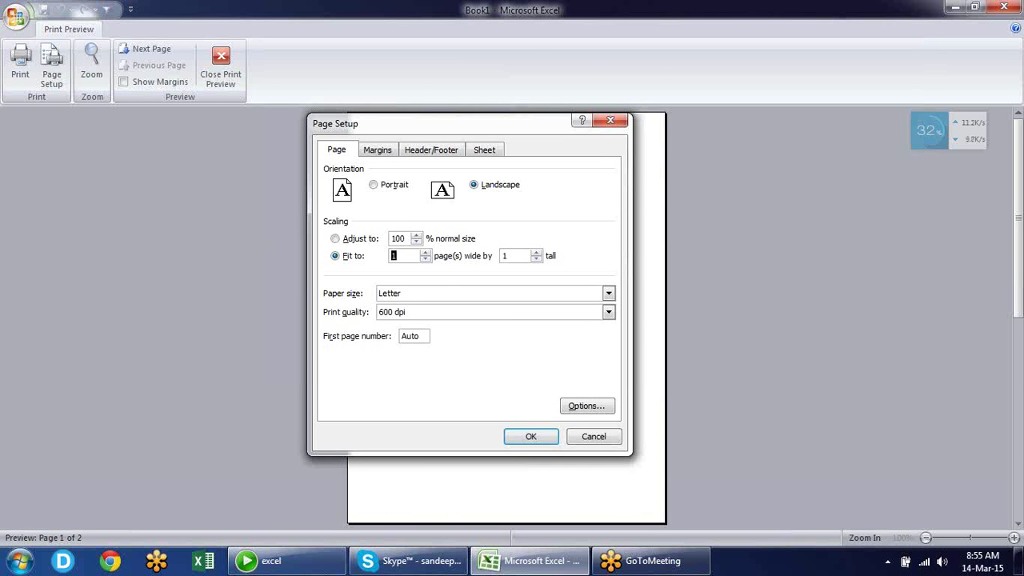
key("Return")
key("Escape")
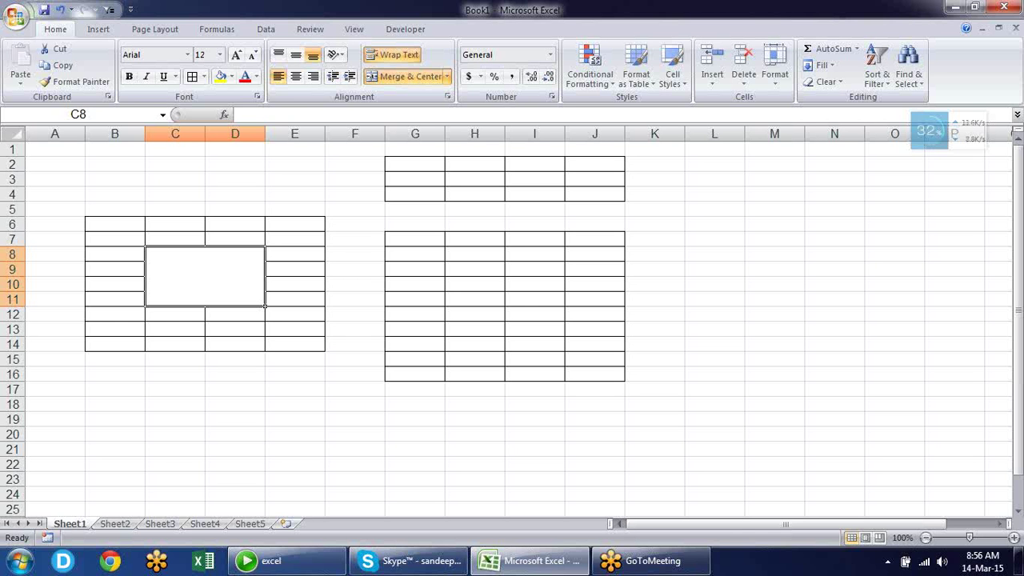
Insert a new VBA module, write an empty Sub A() procedure, and close the editor
key("alt+F11")
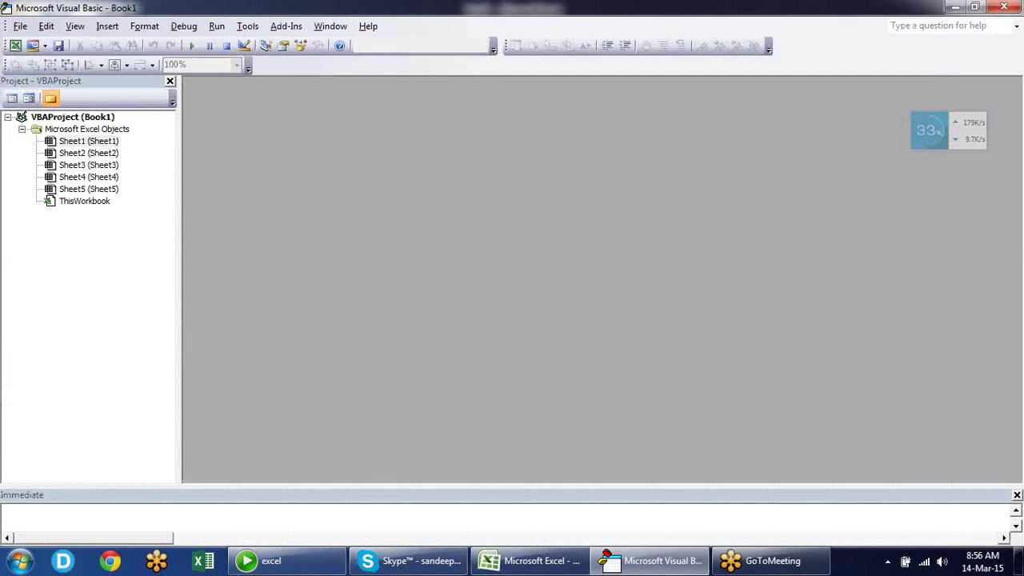
key("alt+i")
key("m")
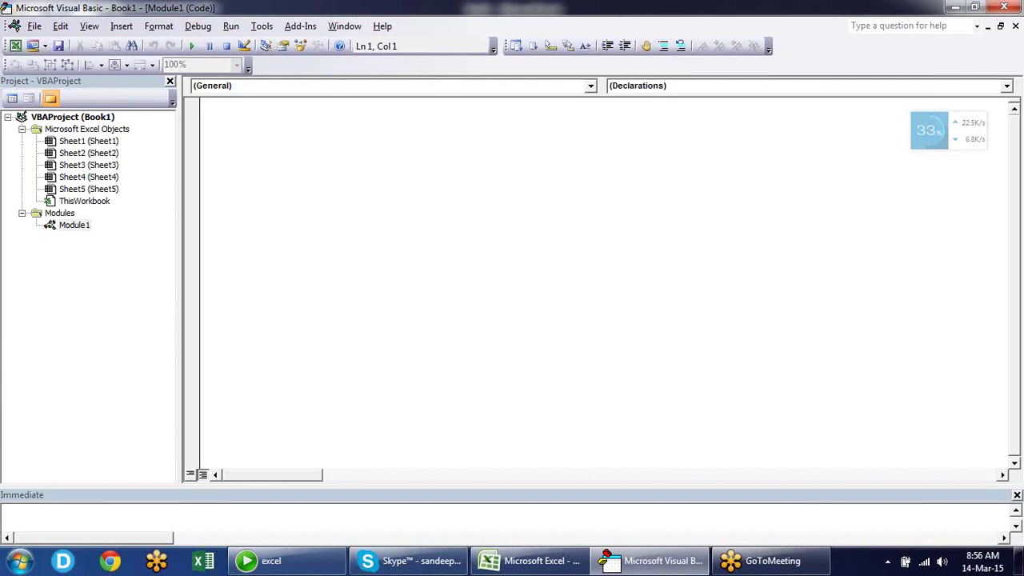
type("Sub")
key("BackSpace")
type("B A()")
key("Return")
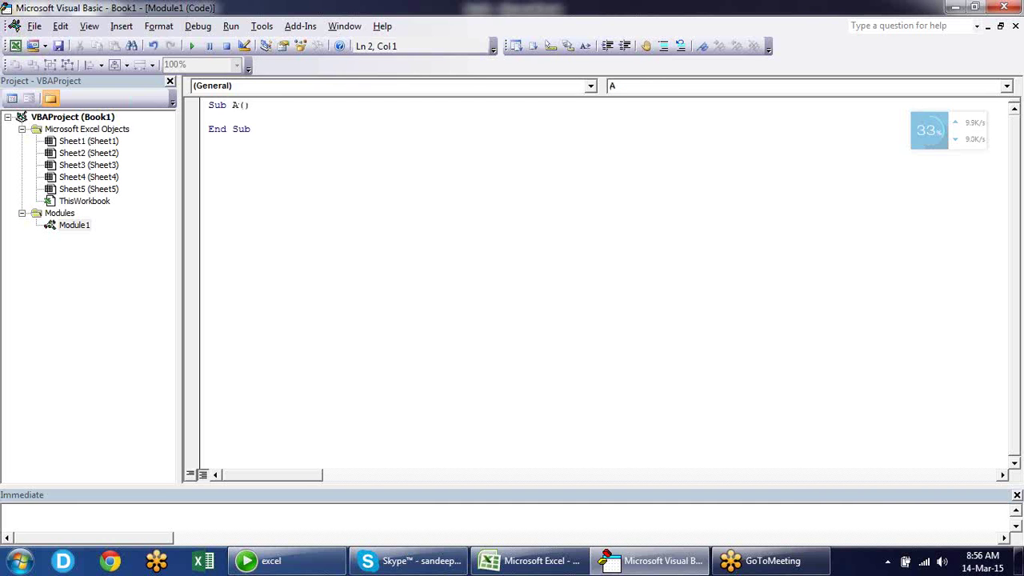
key("alt+q")
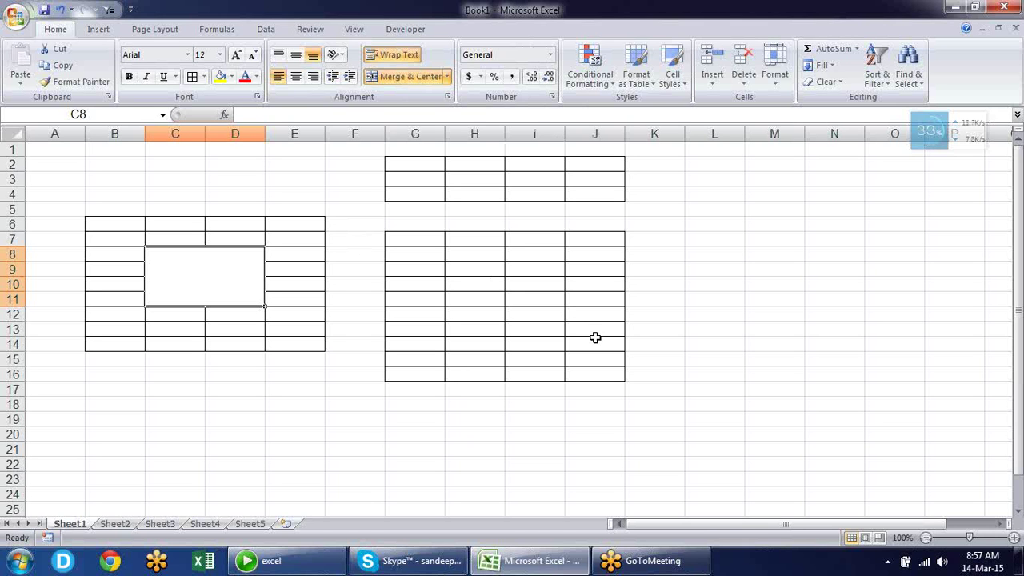
Select J14 and open the Help article on shortcut and function keys via a 'KEYBOARD SHORTCUT' search
left_click(595, 337)
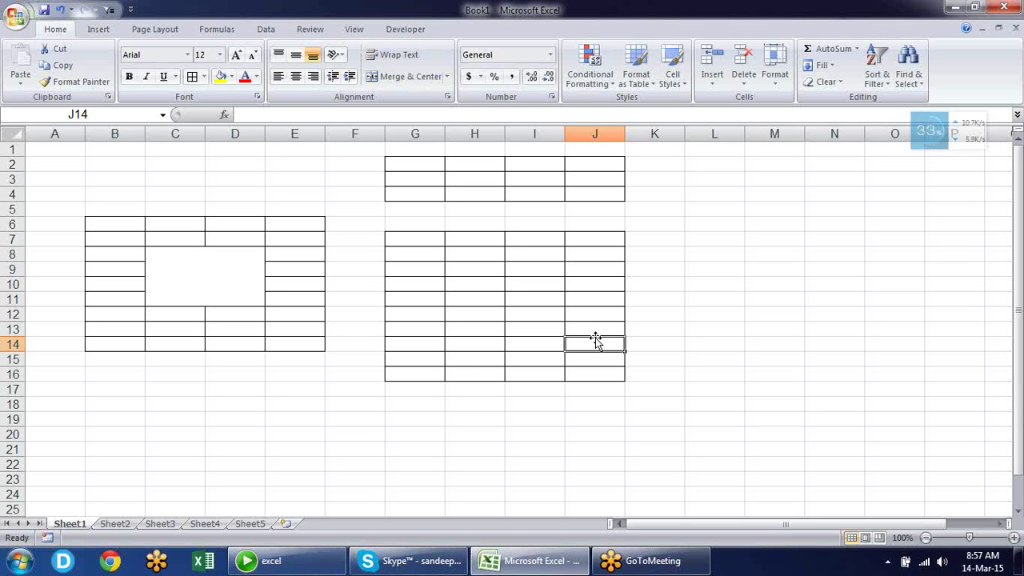
key("F1")
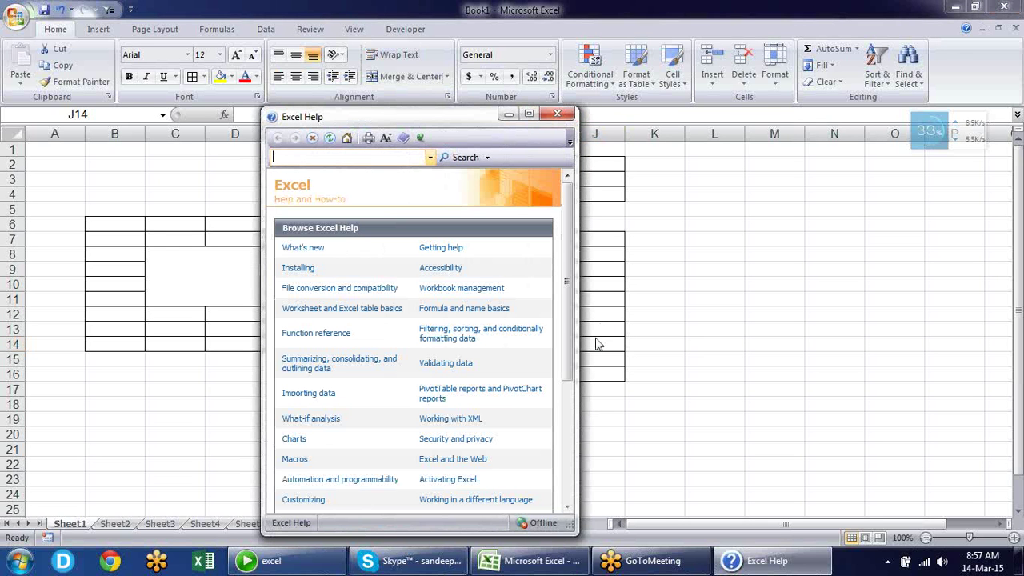
type("KEYBOARD SHORTCUT")
key("Return")
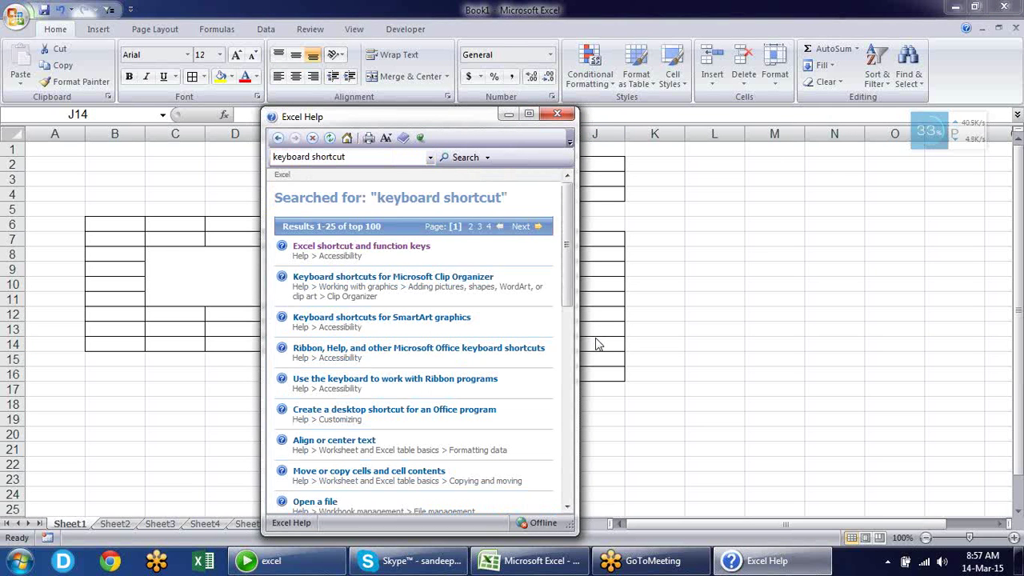
left_click(389, 249)
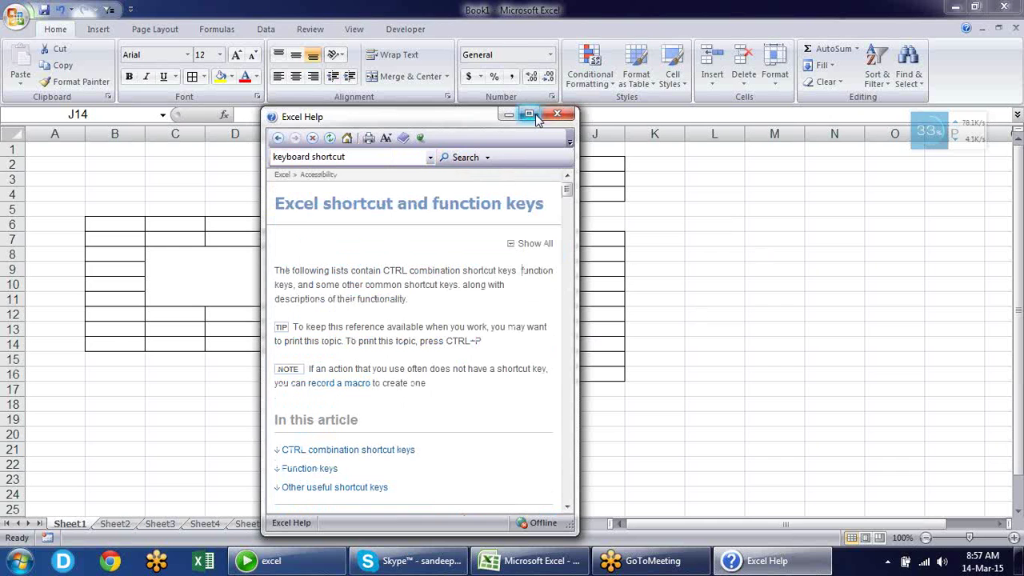
Maximize the shortcut keys article, scroll through it, then close Excel Help
left_click(529, 115)
left_click_drag(1018, 104, 1018, 132)
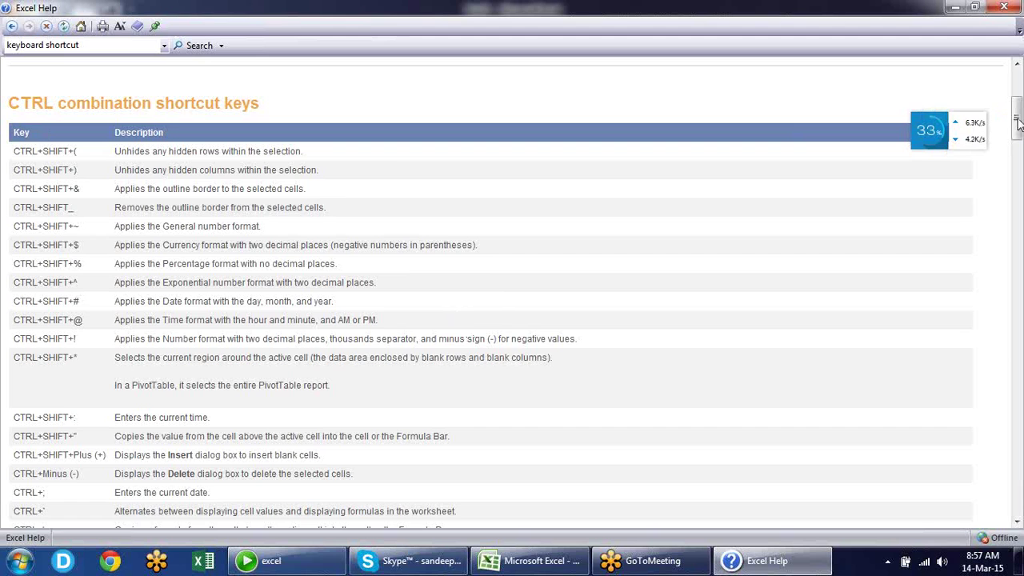
left_click_drag(1011, 121, 1014, 296)
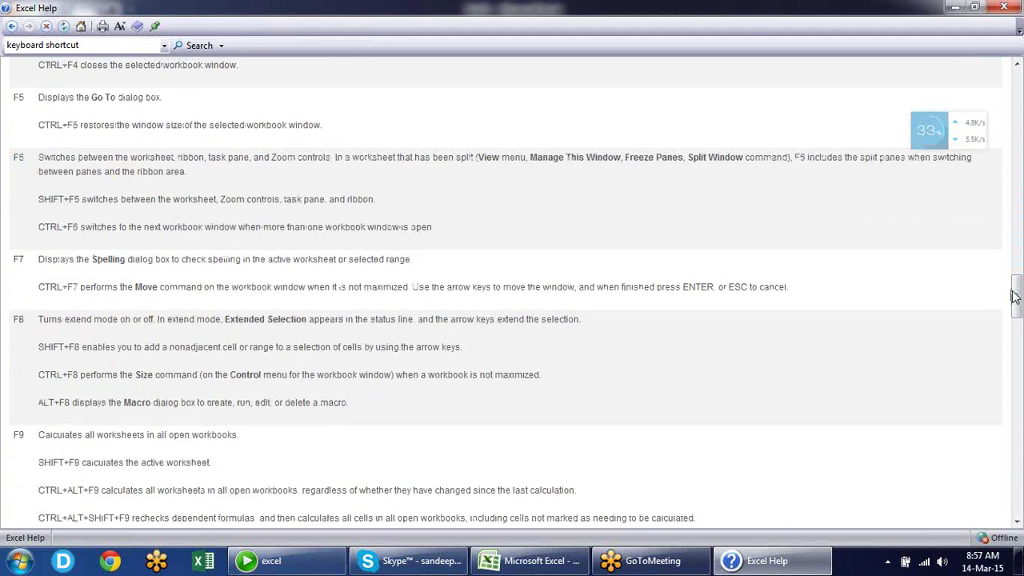
left_click(1004, 8)
Select cell N7, then minimize Excel and the folder window to show the desktop
left_click(829, 233)
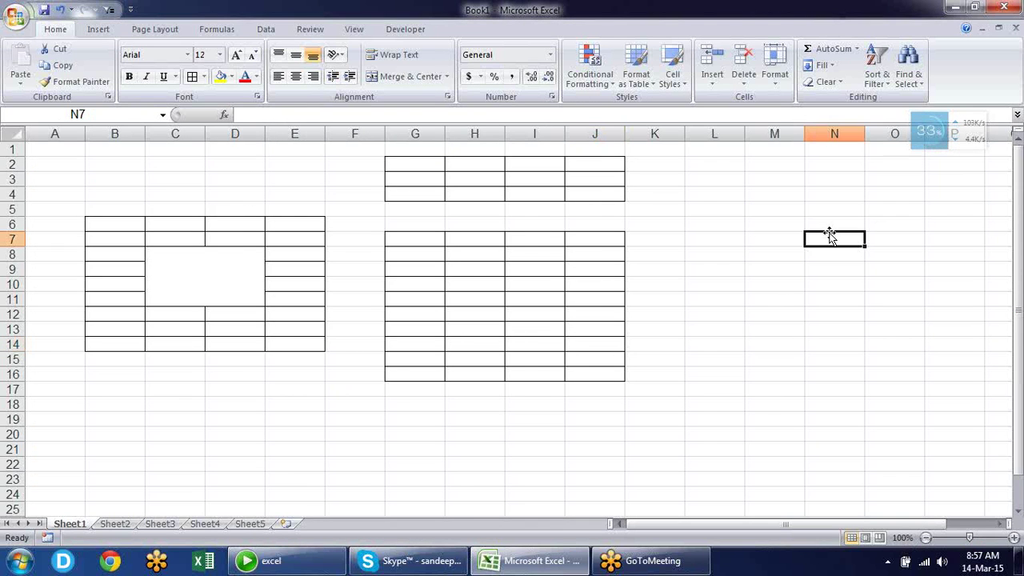
left_click(954, 10)
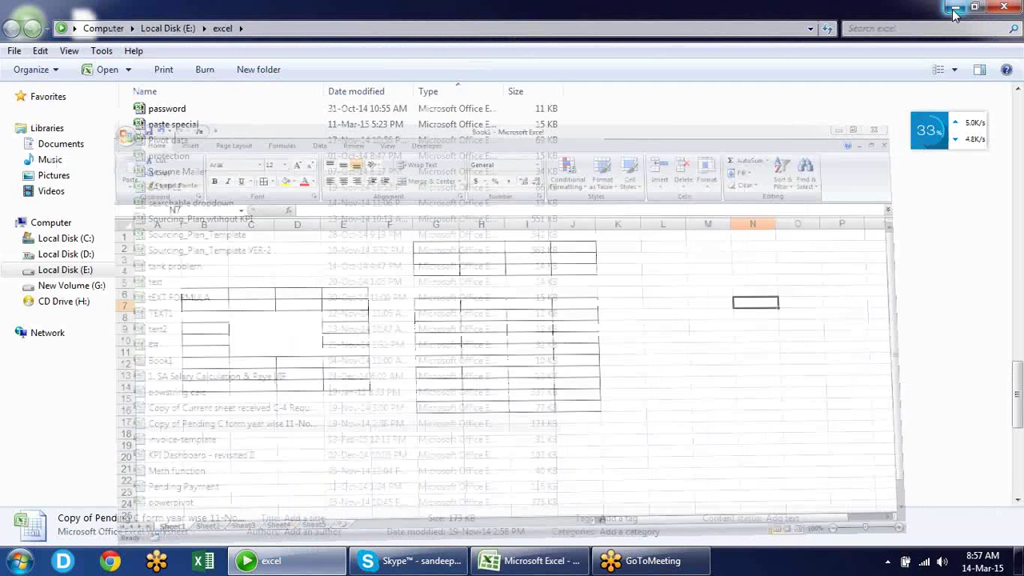
left_click(952, 9)
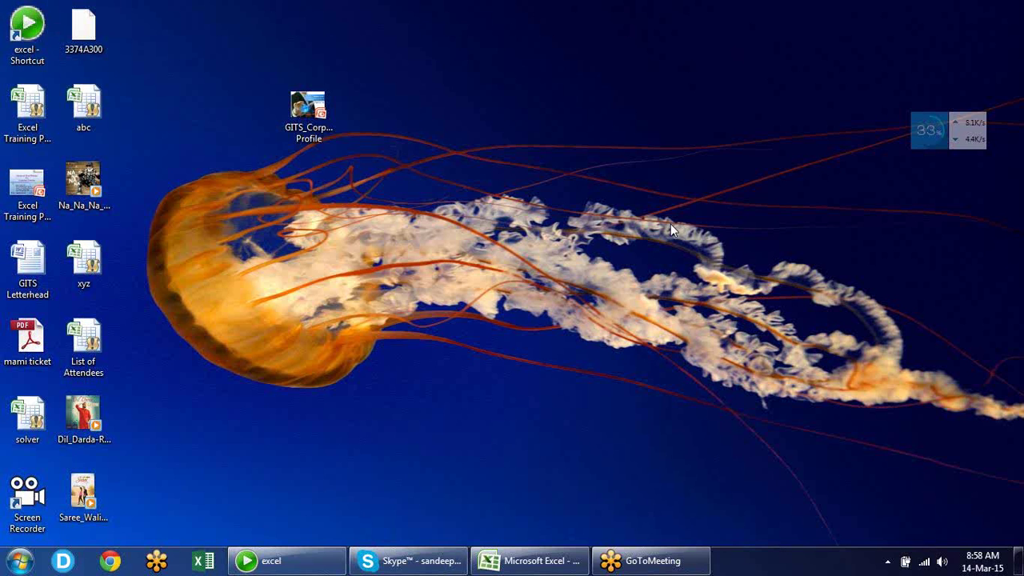
key("F1")
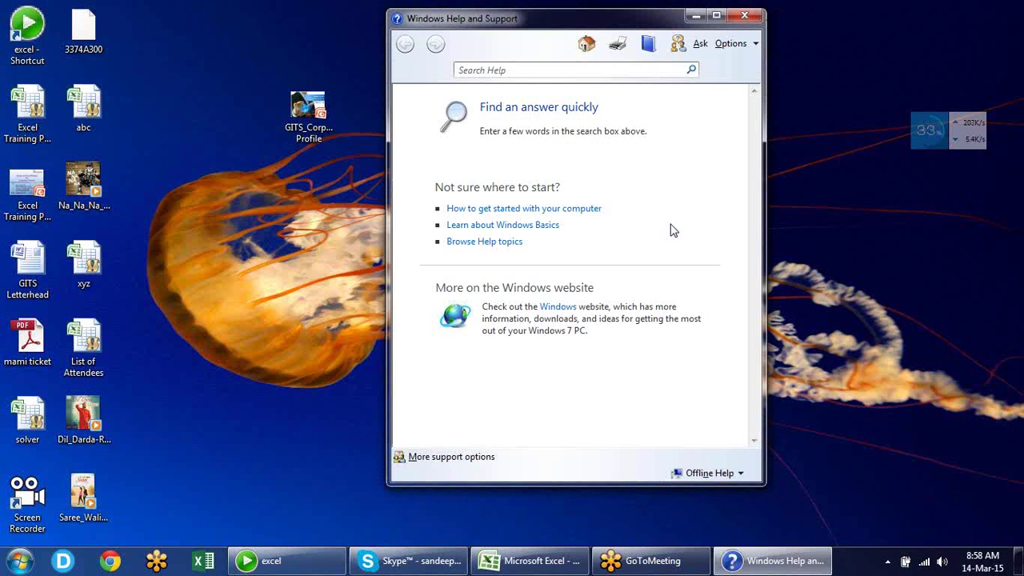
type("KEYBOARD SHOR")
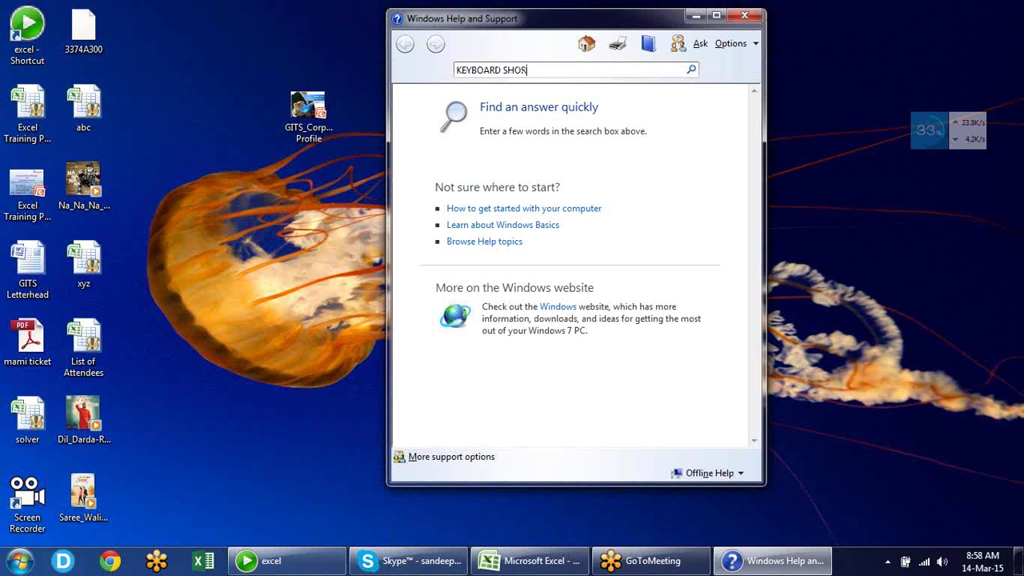
type("TCUT")
key("Return")
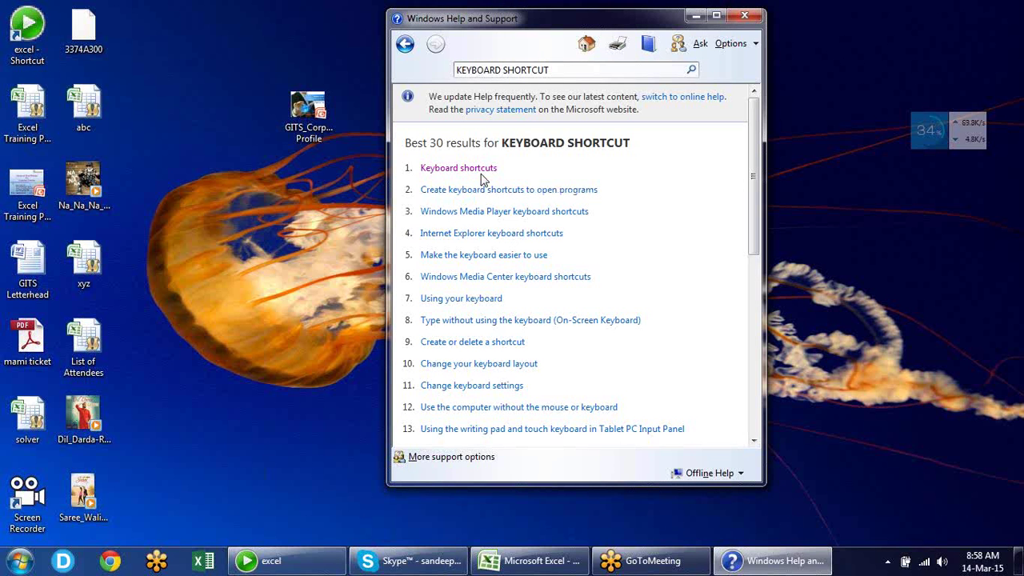
left_click(458, 168)
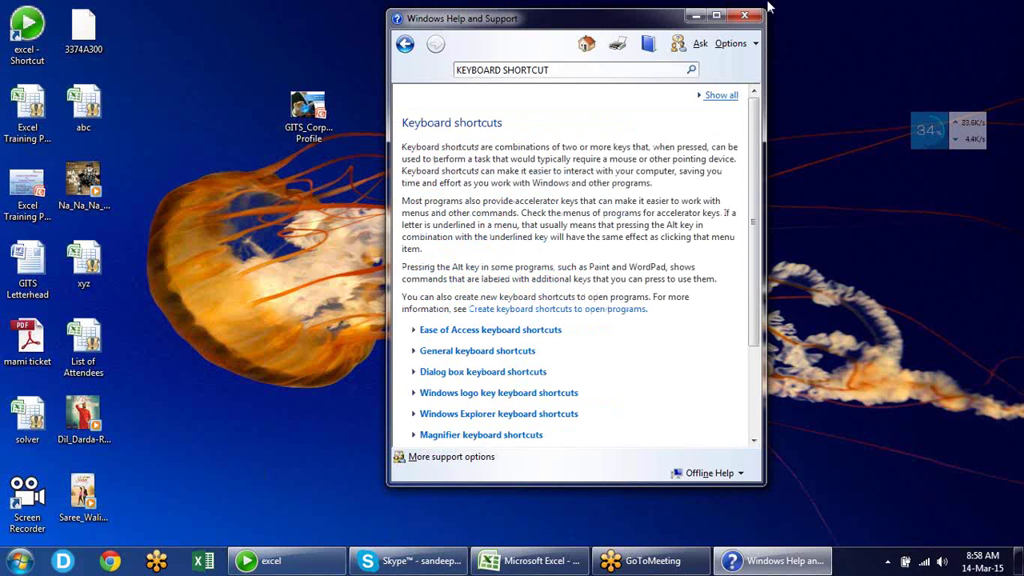
left_click_drag(672, 22, 596, 33)
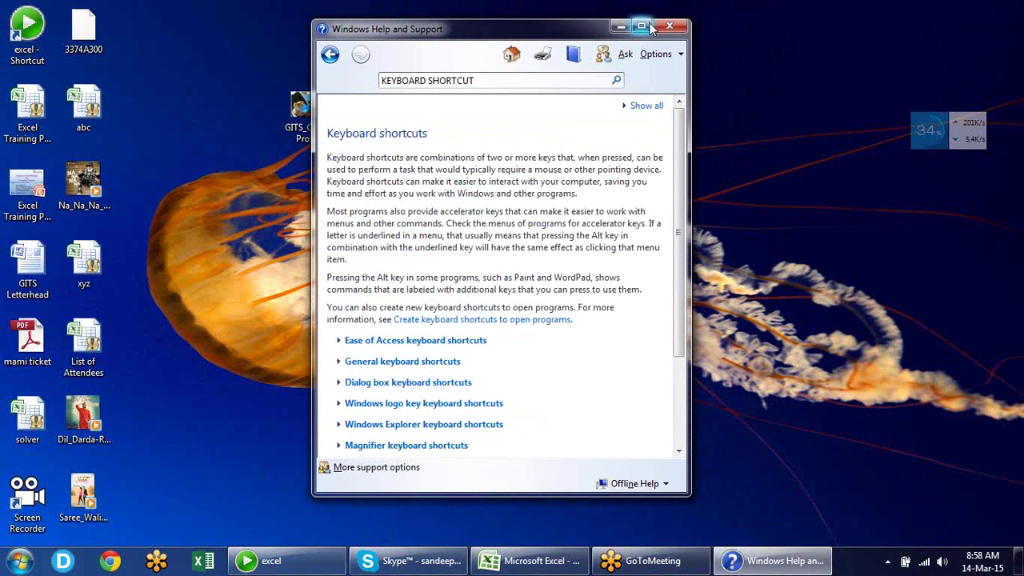
left_click(648, 27)
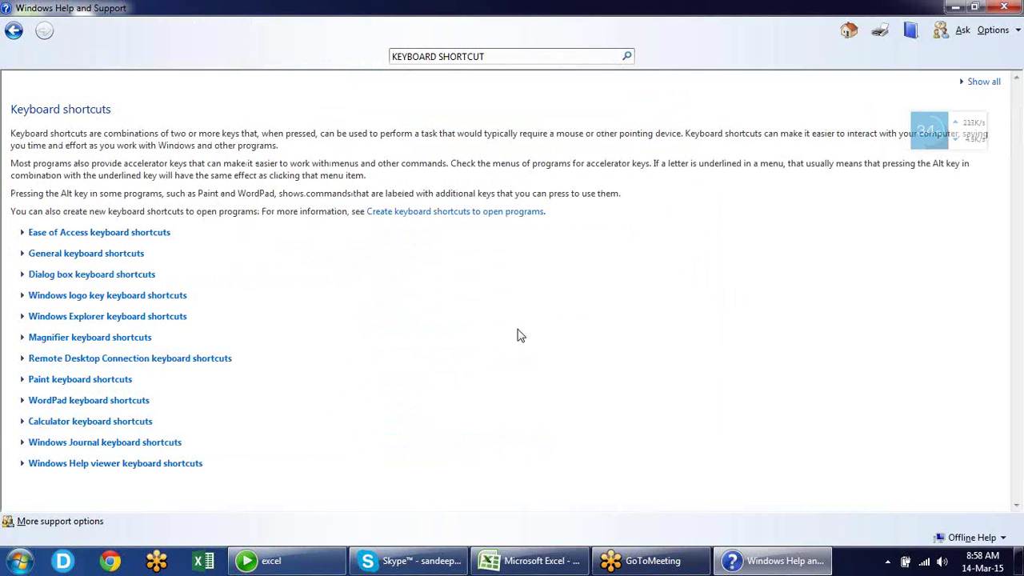
left_click(92, 234)
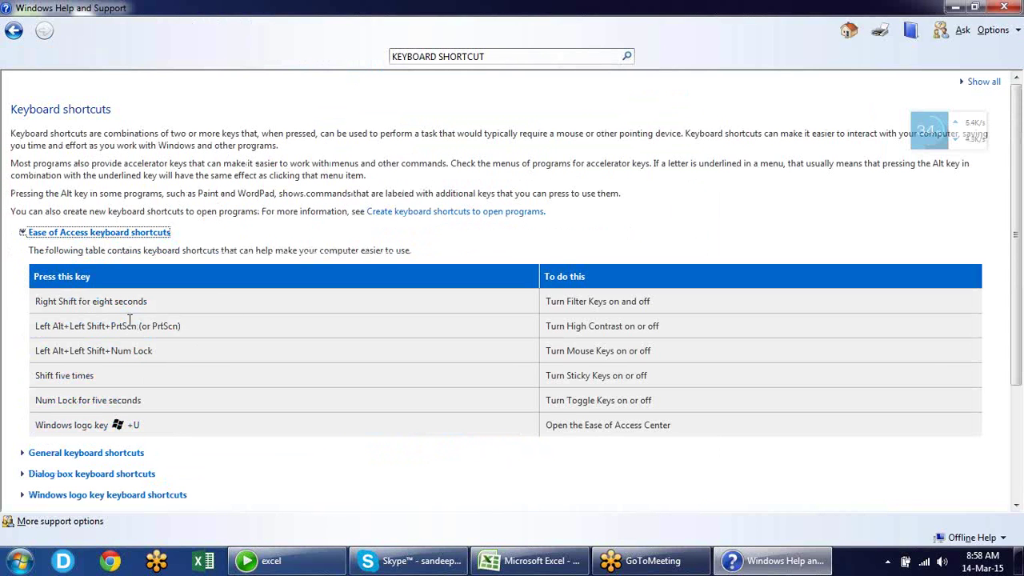
left_click(118, 455)
right_click(117, 458)
left_click(96, 456)
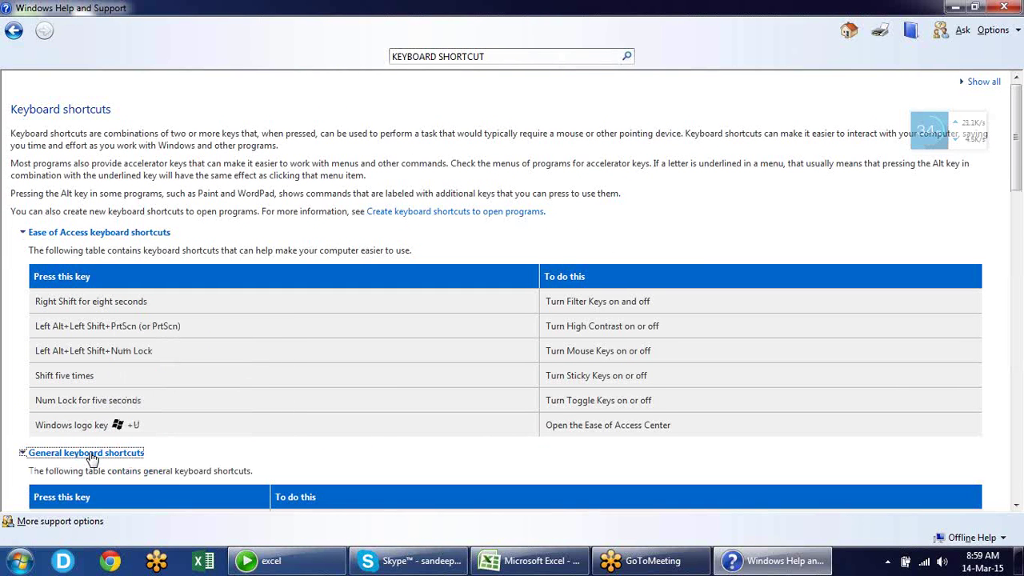
left_click_drag(1016, 152, 1007, 466)
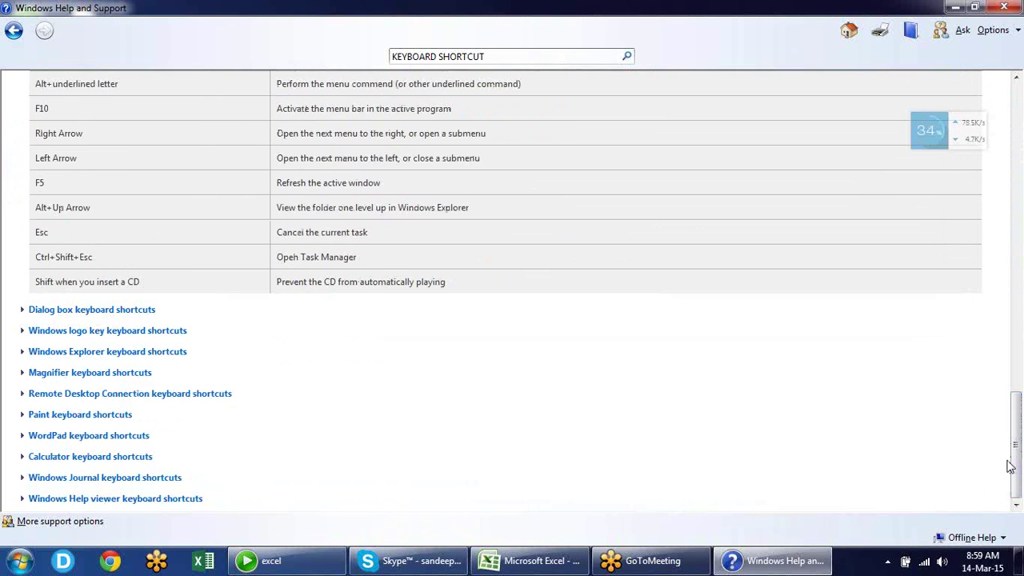
left_click(140, 313)
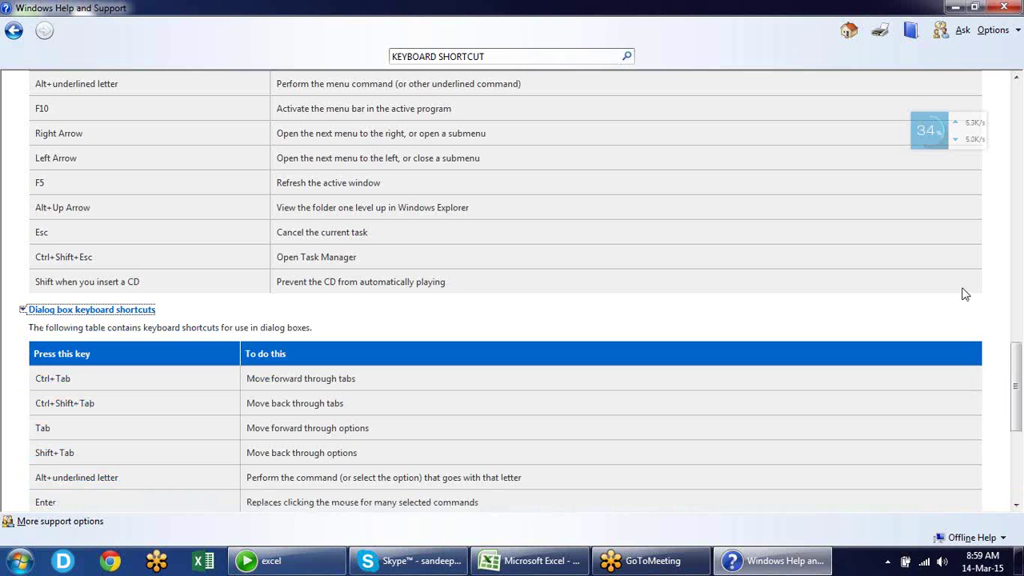
left_click_drag(1017, 386, 1018, 433)
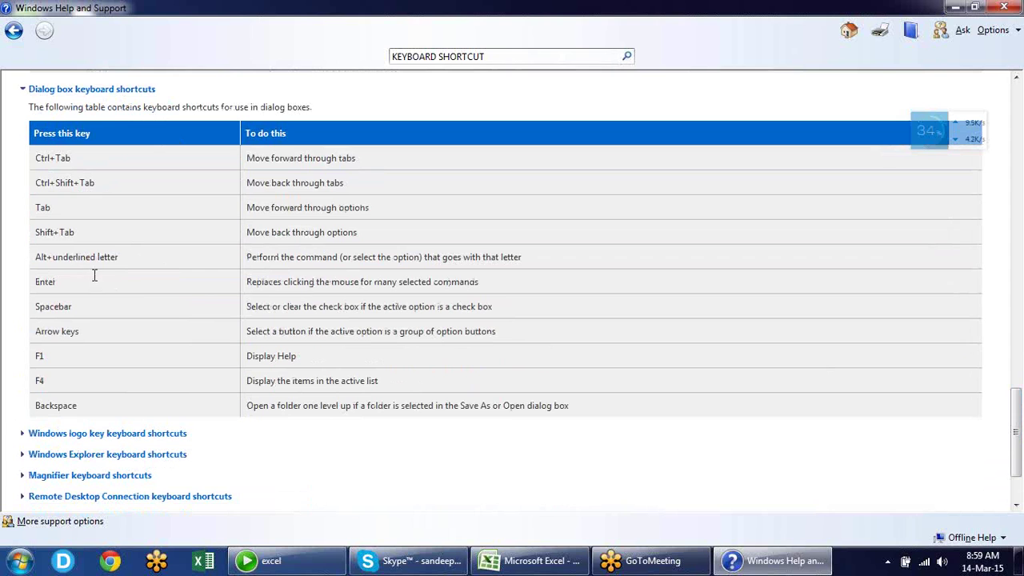
left_click_drag(69, 257, 131, 259)
left_click(151, 436)
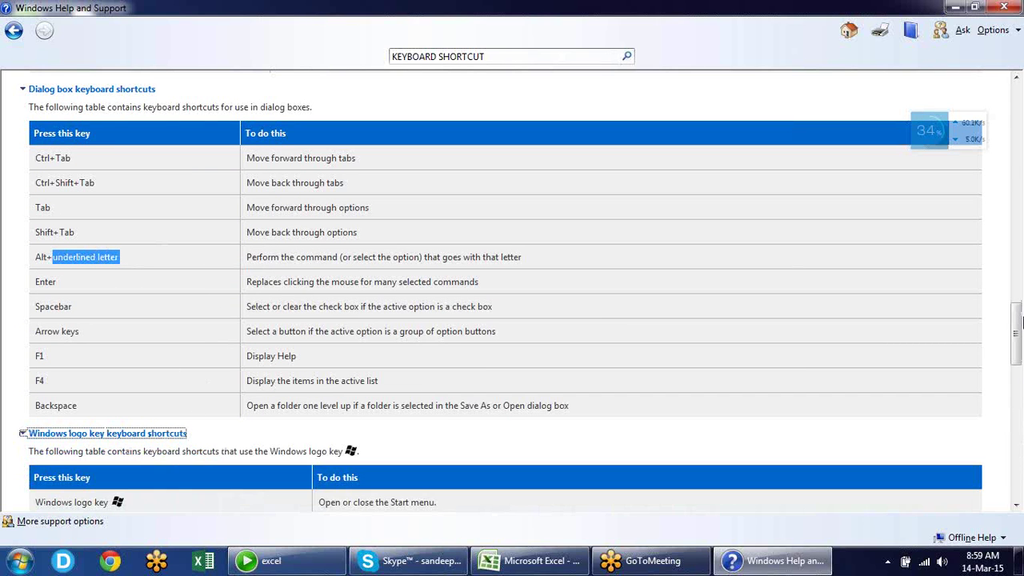
left_click_drag(1019, 319, 1016, 387)
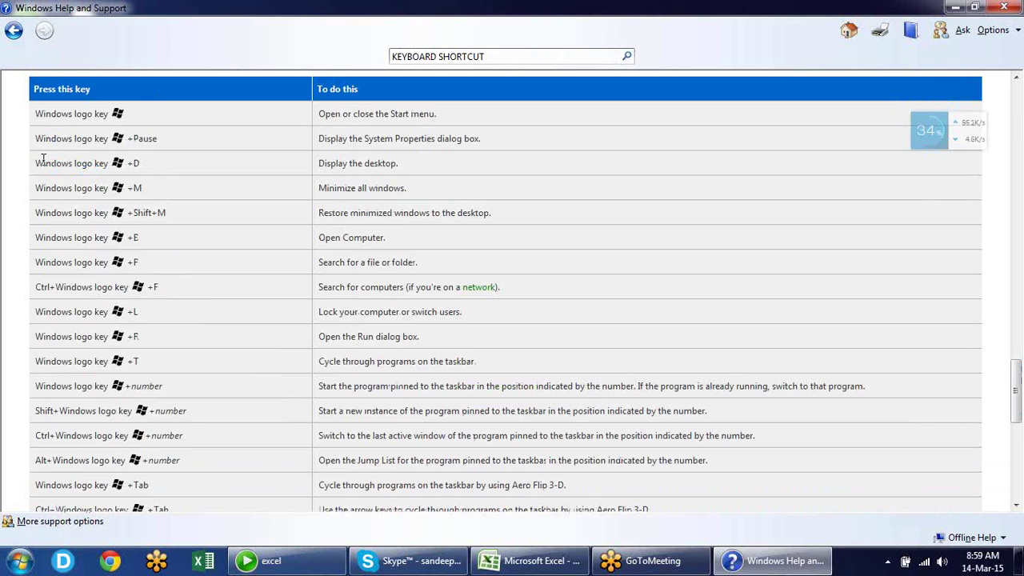
left_click_drag(43, 160, 403, 181)
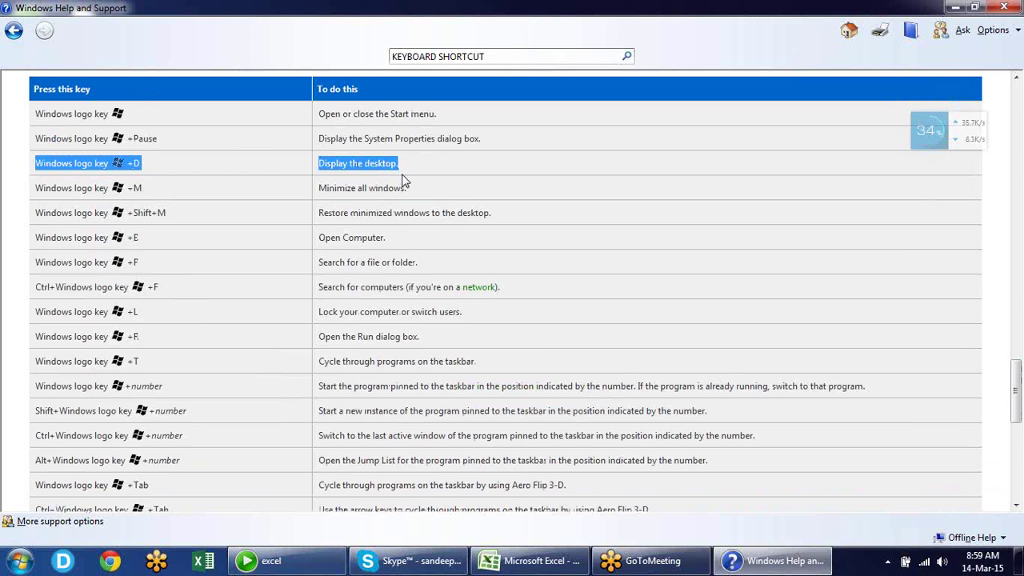
left_click(235, 142)
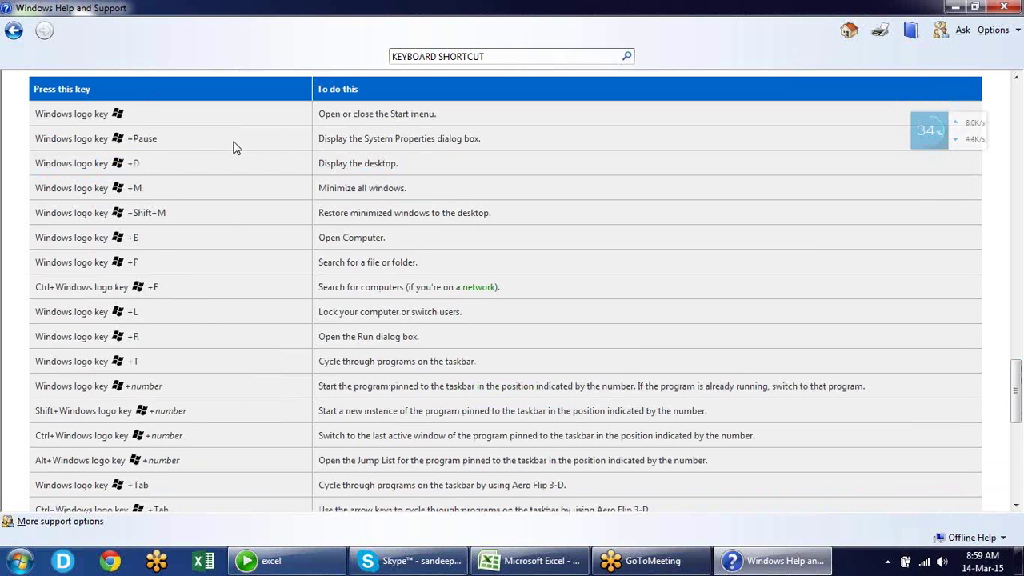
right_click(232, 290)
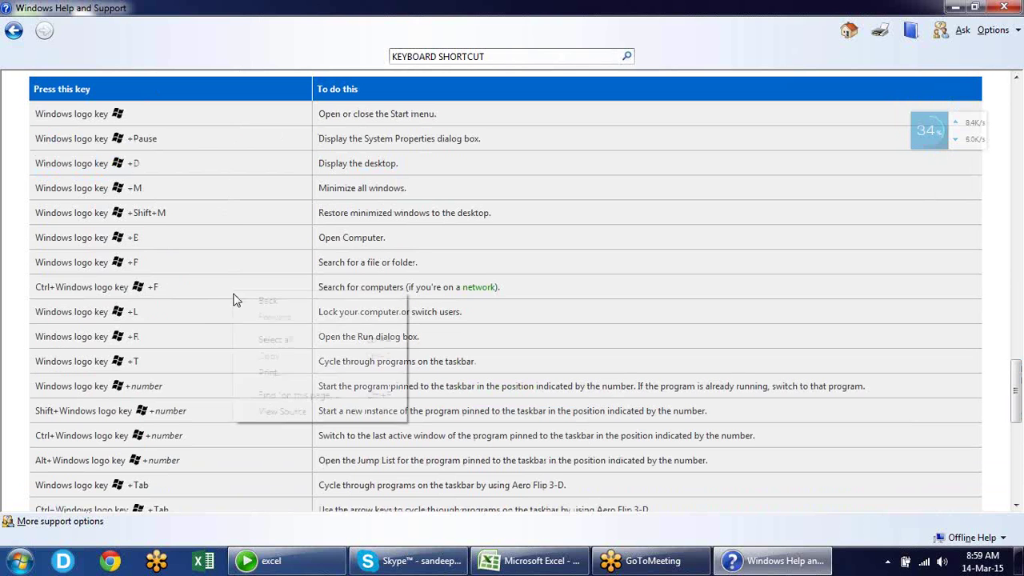
left_click(595, 232)
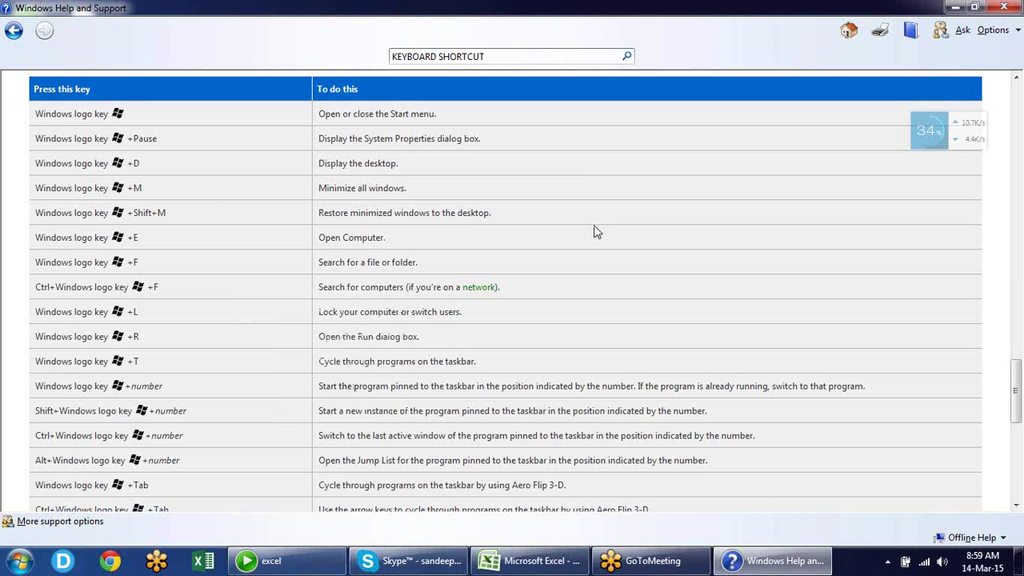
left_click(1014, 8)
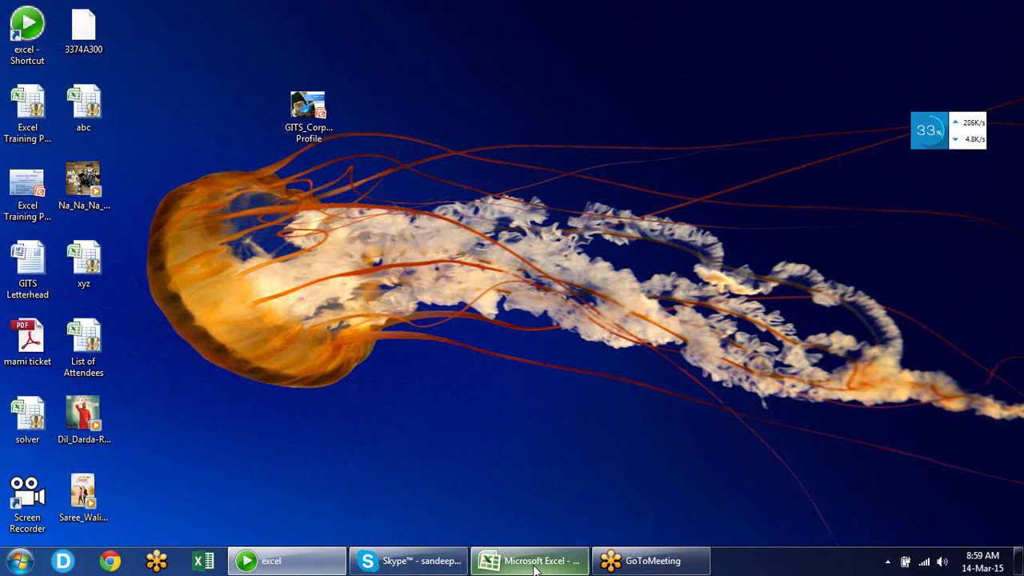
Restore Excel, select L16, and open the 'Excel specifications and limits' Help article via a 'limits' search
left_click(537, 568)
left_click(699, 378)
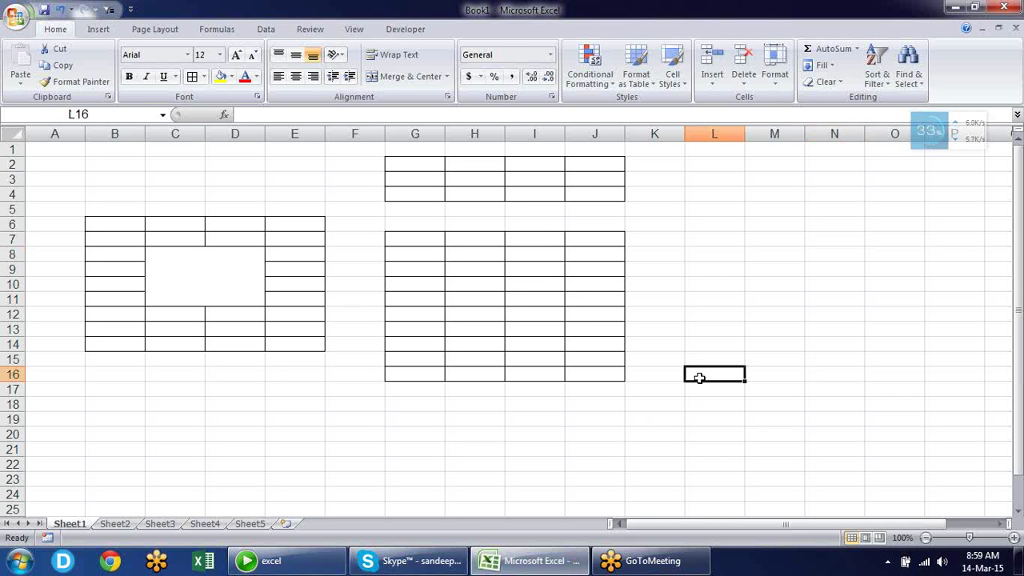
key("F1")
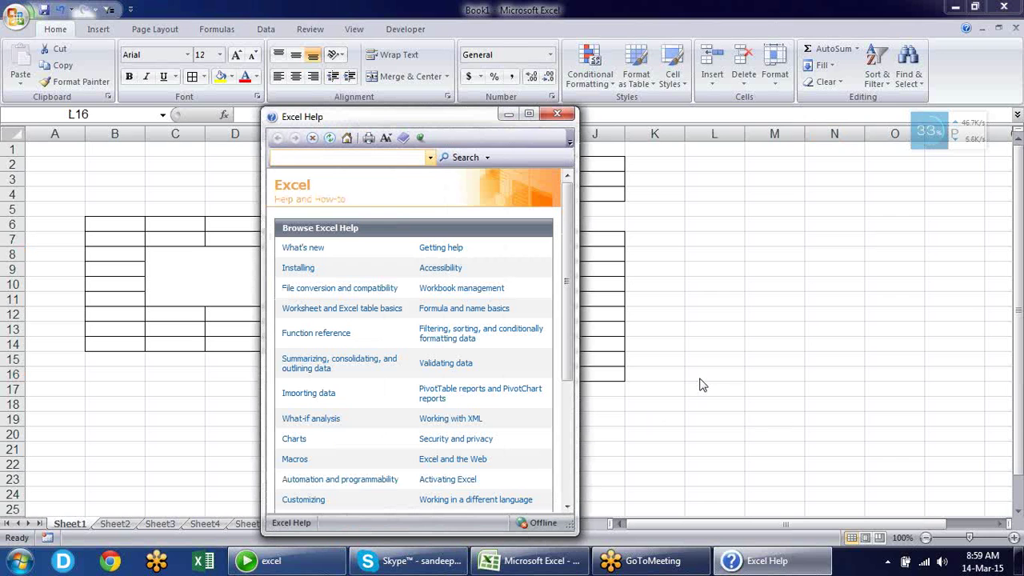
type("limits")
key("Return")
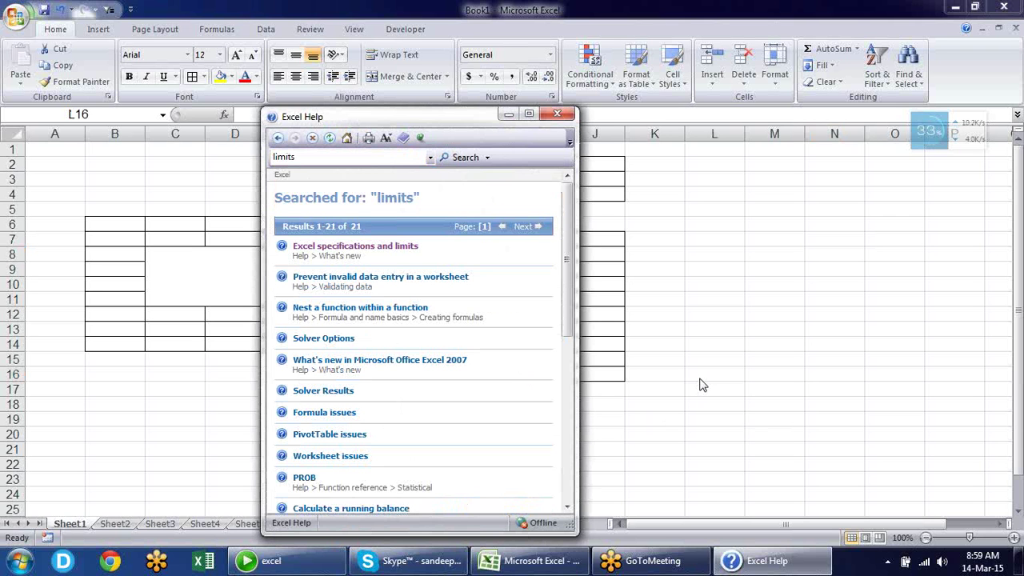
left_click(375, 248)
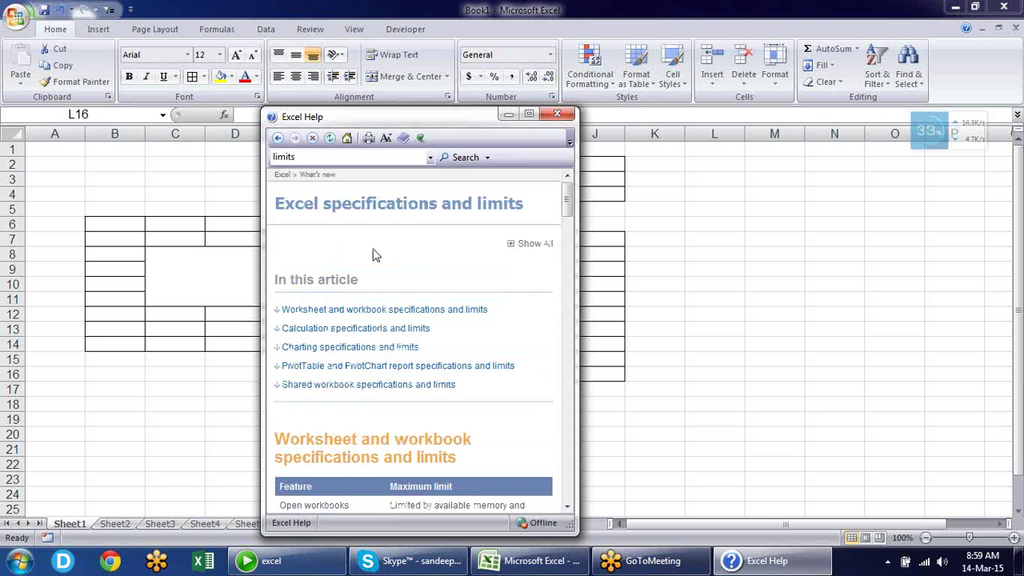
Maximize the Help window and scroll to the worksheet and workbook limits table
left_click(528, 116)
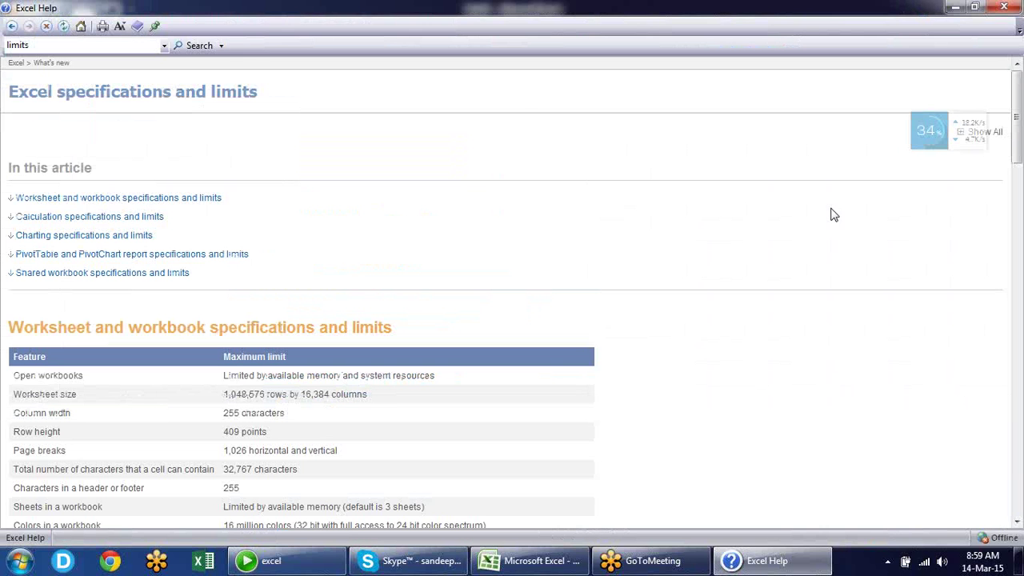
left_click_drag(1017, 138, 1018, 162)
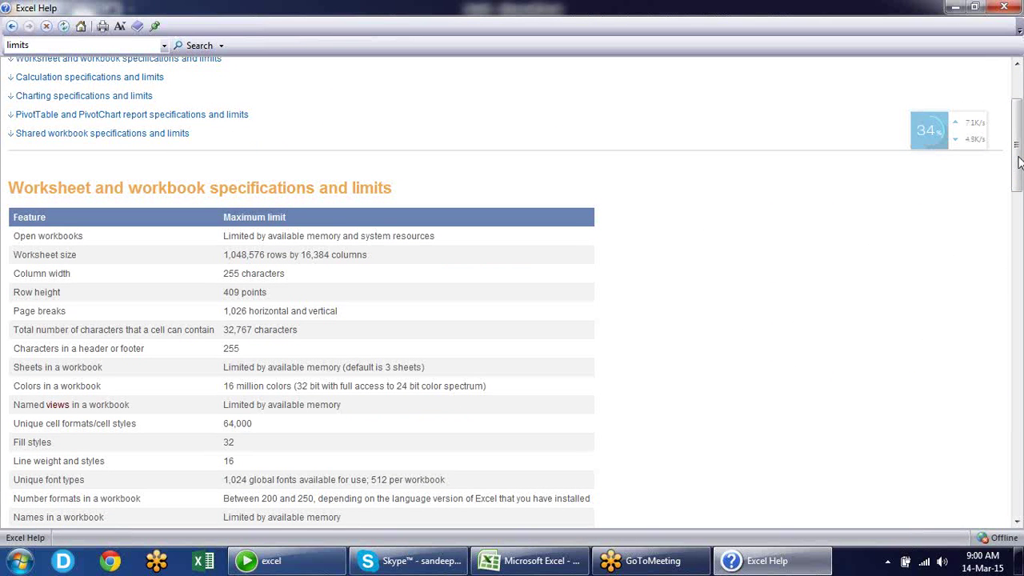
left_click_drag(1019, 162, 1020, 185)
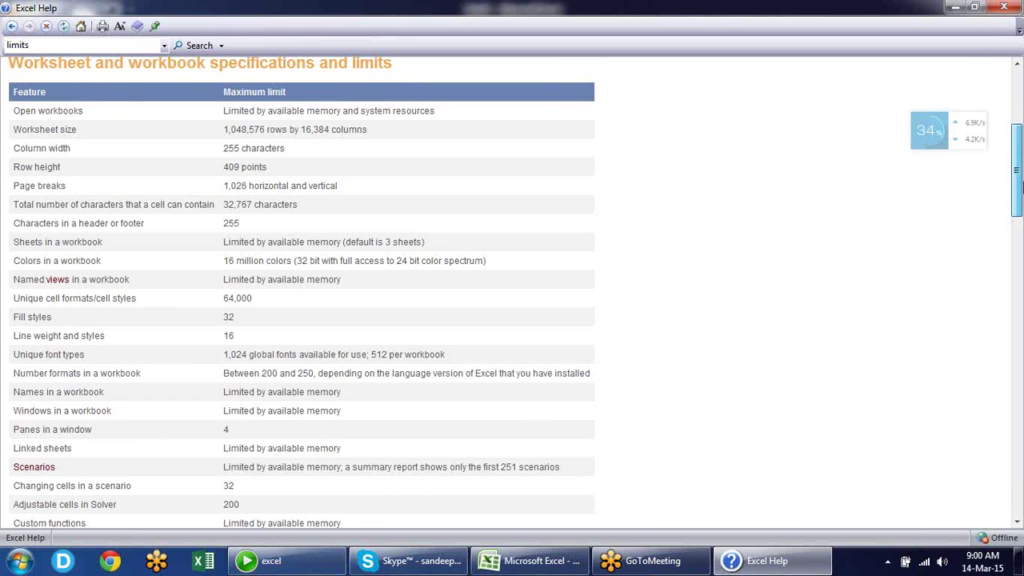
left_click_drag(1019, 185, 1021, 182)
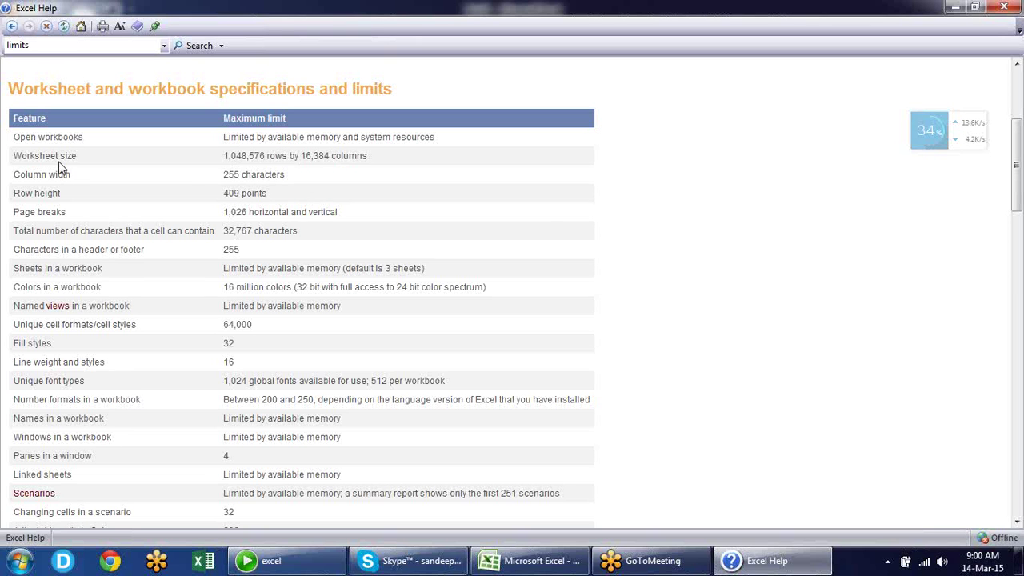
Highlight the worksheet size, 64,000 cell formats and 255 header/footer limits, then scroll down to calculation limits
left_click_drag(59, 160, 327, 173)
left_click(339, 308)
left_click_drag(257, 326, 186, 330)
left_click(205, 261)
left_click_drag(256, 254, 217, 253)
left_click(218, 290)
scroll(218, 294, "down", 5)
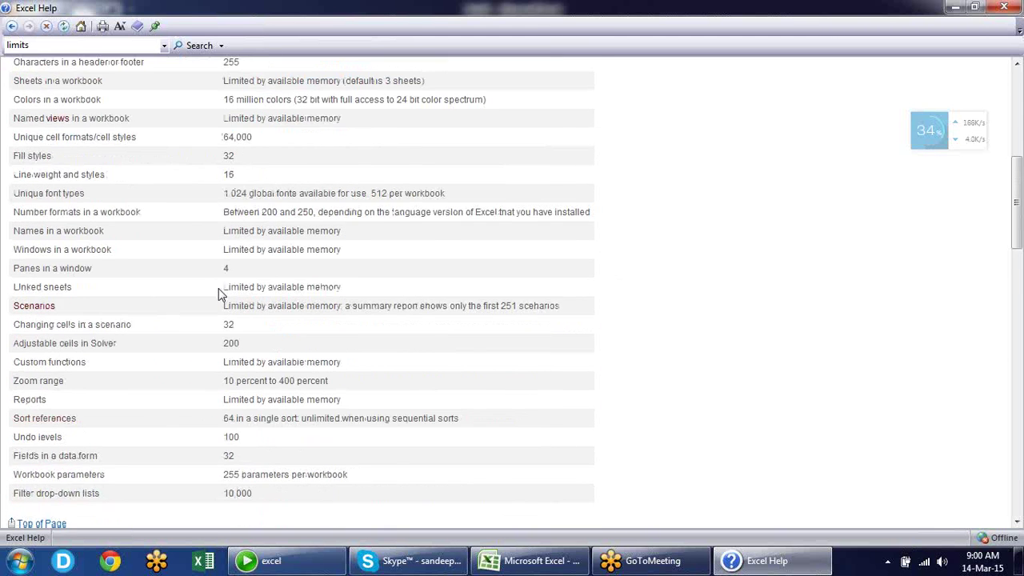
scroll(219, 294, "down", 1)
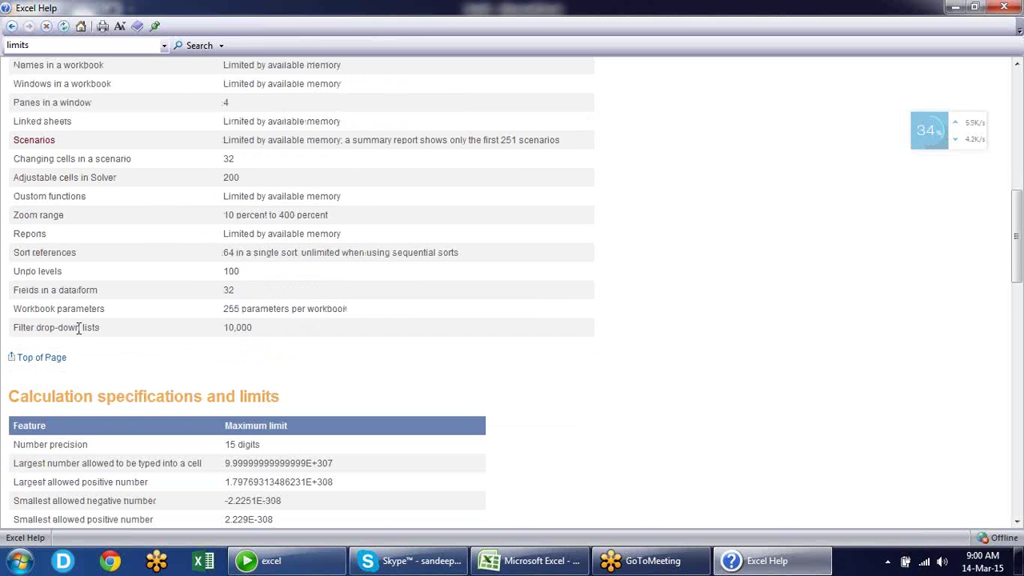
Highlight the 10,000 filter drop-down list limit and scroll further down
left_click_drag(76, 330, 99, 331)
left_click_drag(253, 328, 225, 328)
scroll(130, 360, "down", 5)
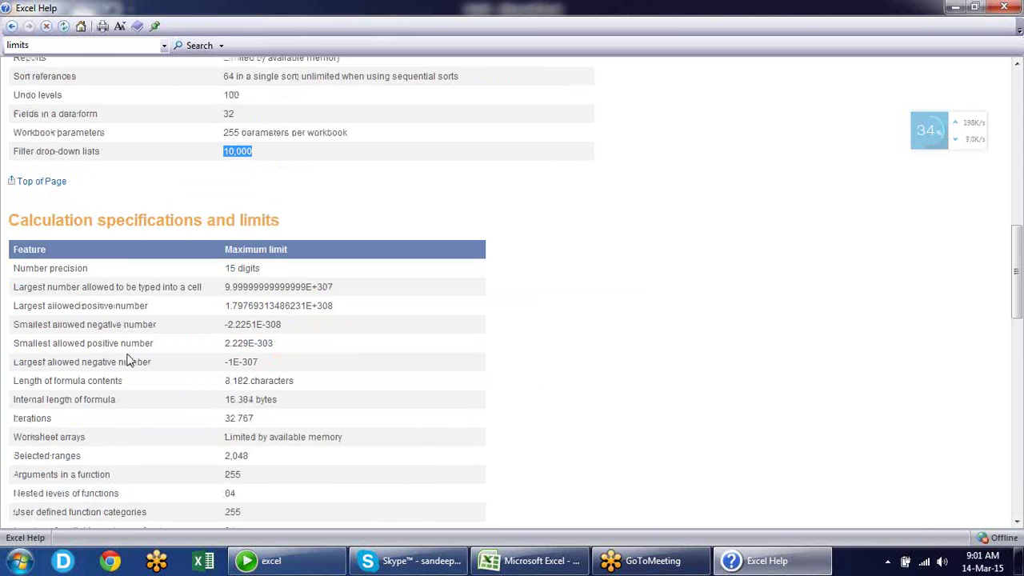
scroll(130, 360, "down", 4)
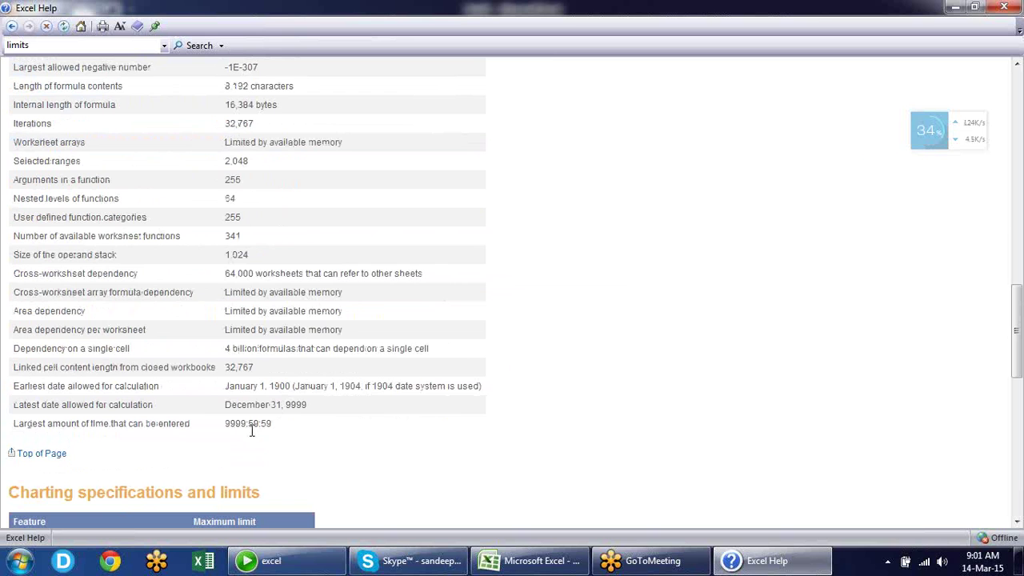
Highlight the January 1, 1900 earliest date and 64 nested functions limits, then reach the shared workbook section
left_click_drag(225, 386, 276, 402)
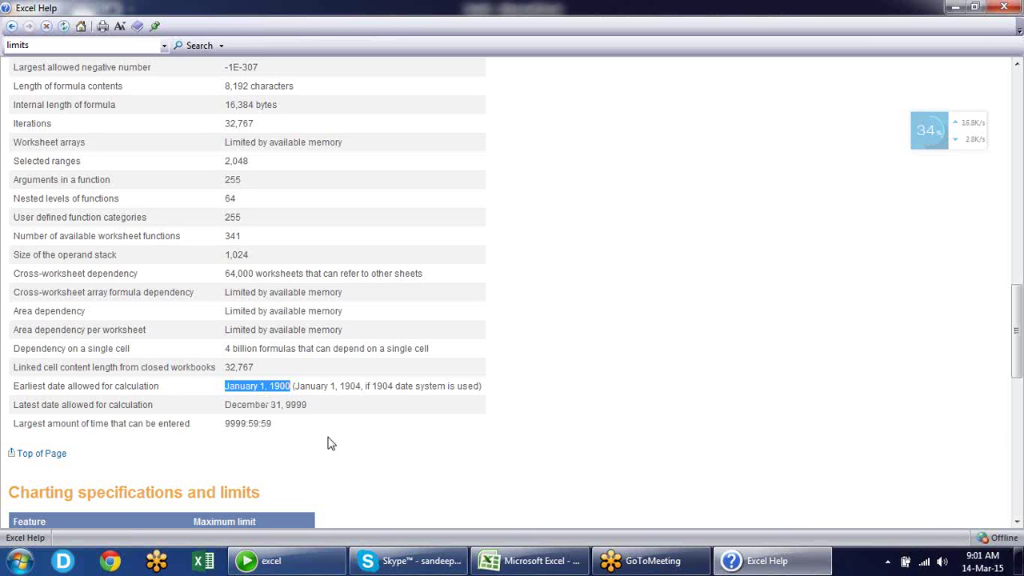
left_click(483, 343)
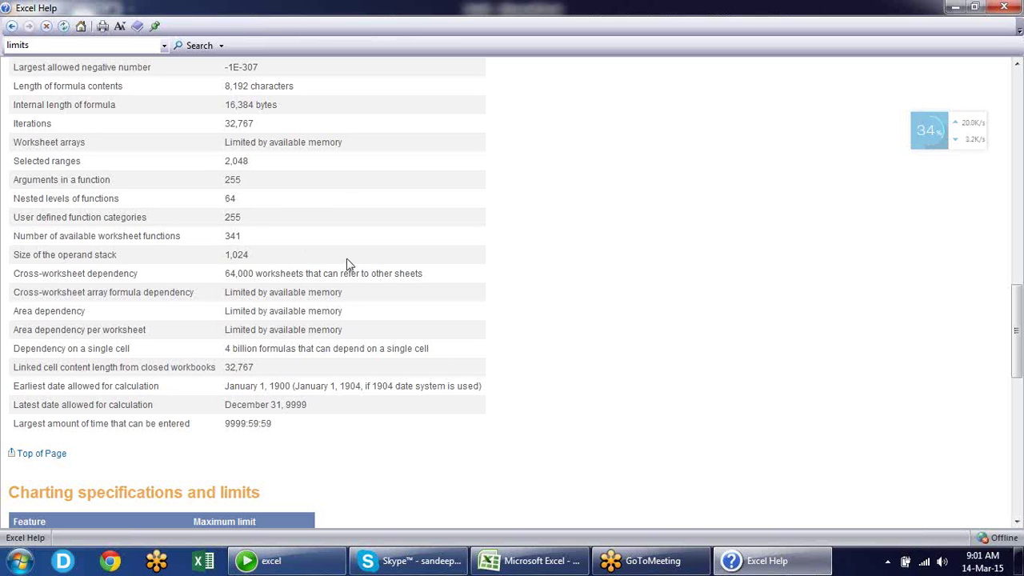
double_click(228, 199)
left_click_drag(1018, 292, 1018, 464)
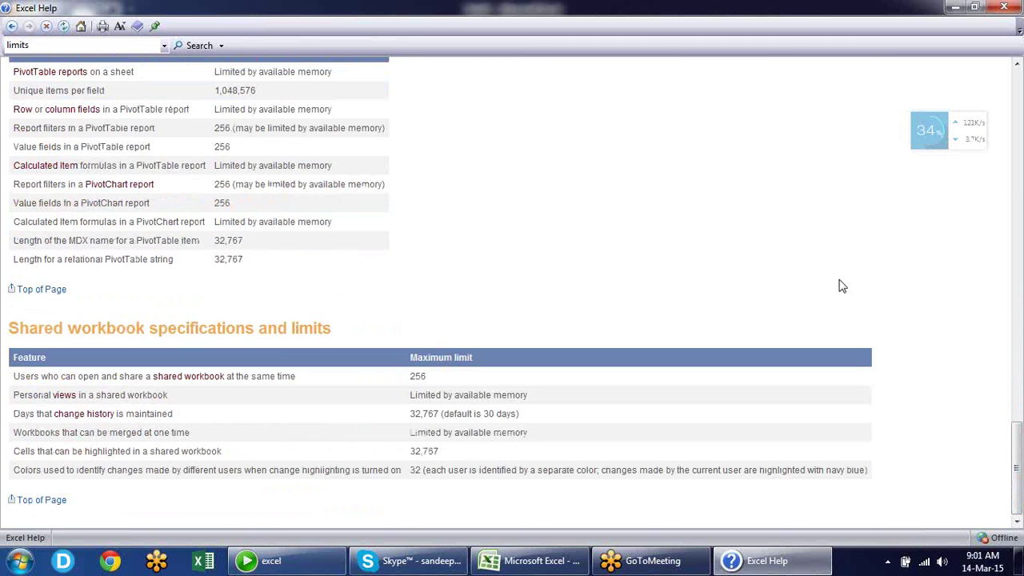
Close Excel Help, select cell L10, and briefly open and close the Office menu
left_click(1016, 7)
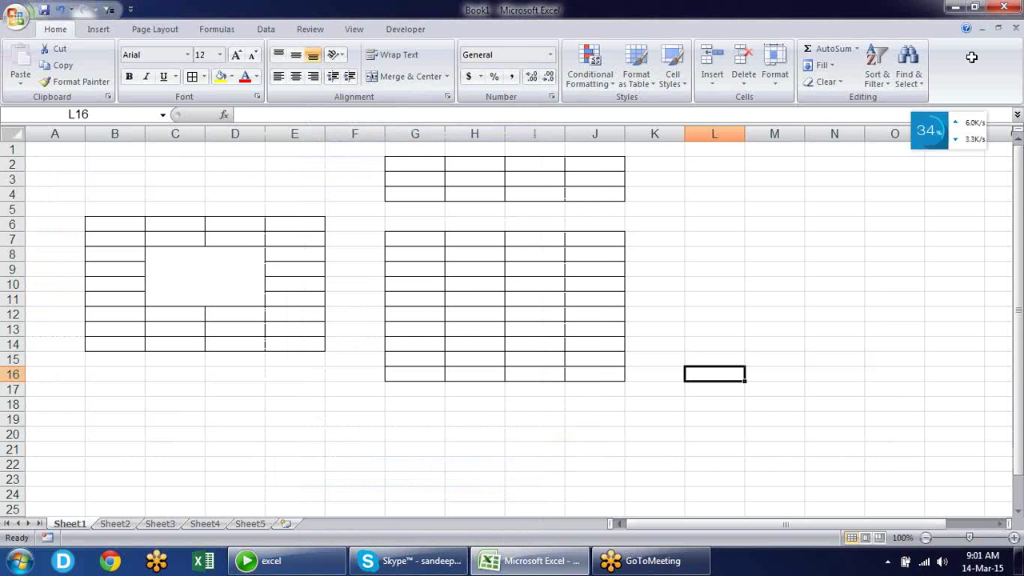
left_click(708, 284)
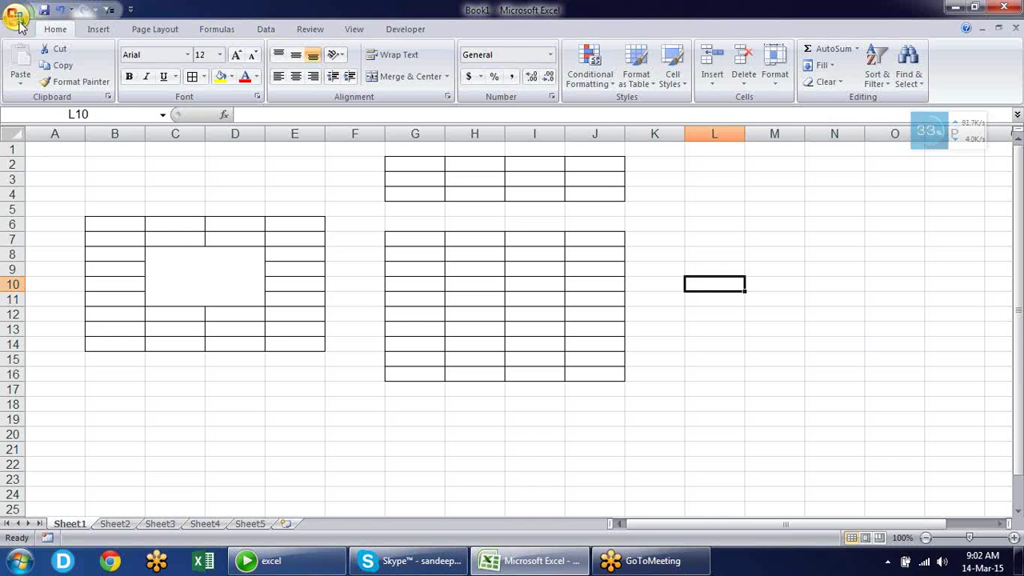
left_click(17, 19)
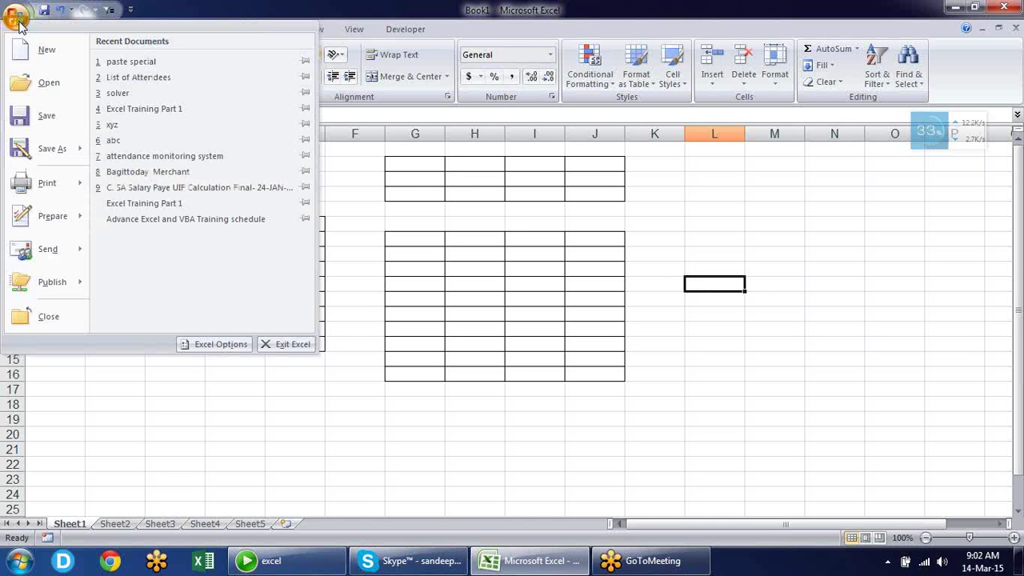
left_click(353, 274)
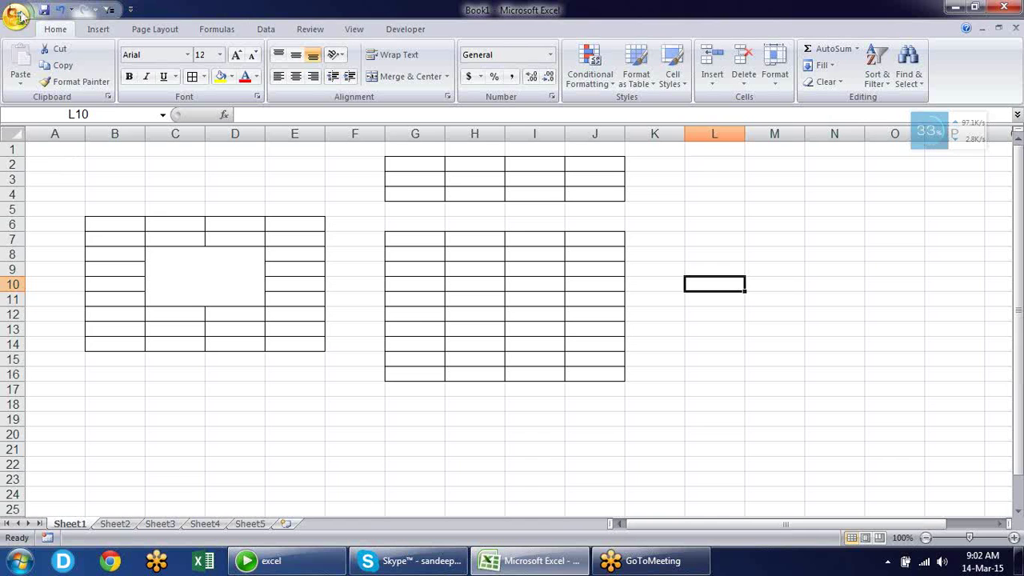
Browse the Office menu's recent documents a few more times, select F4, and reopen the menu
left_click(17, 22)
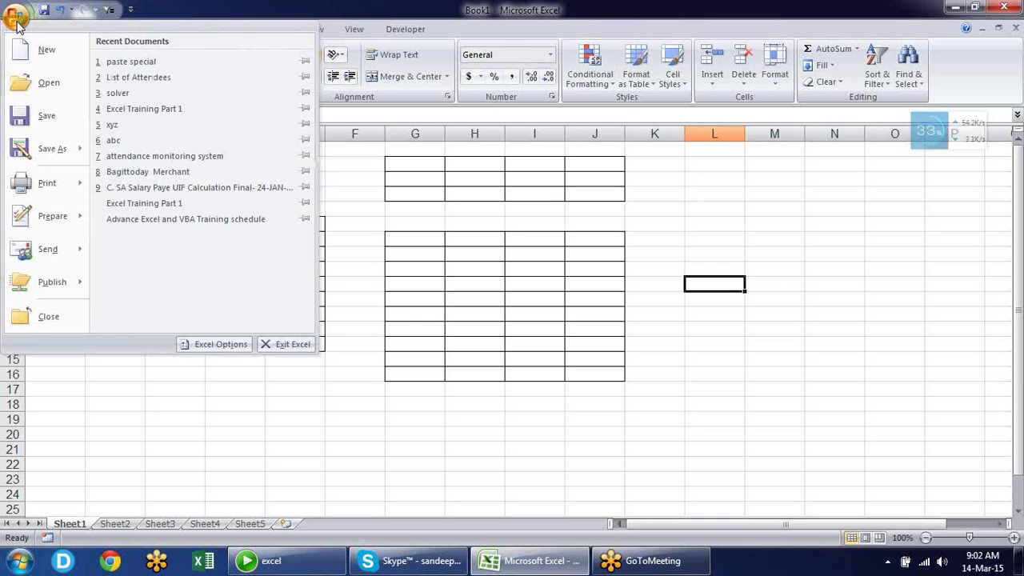
key("Down")
left_click(910, 24)
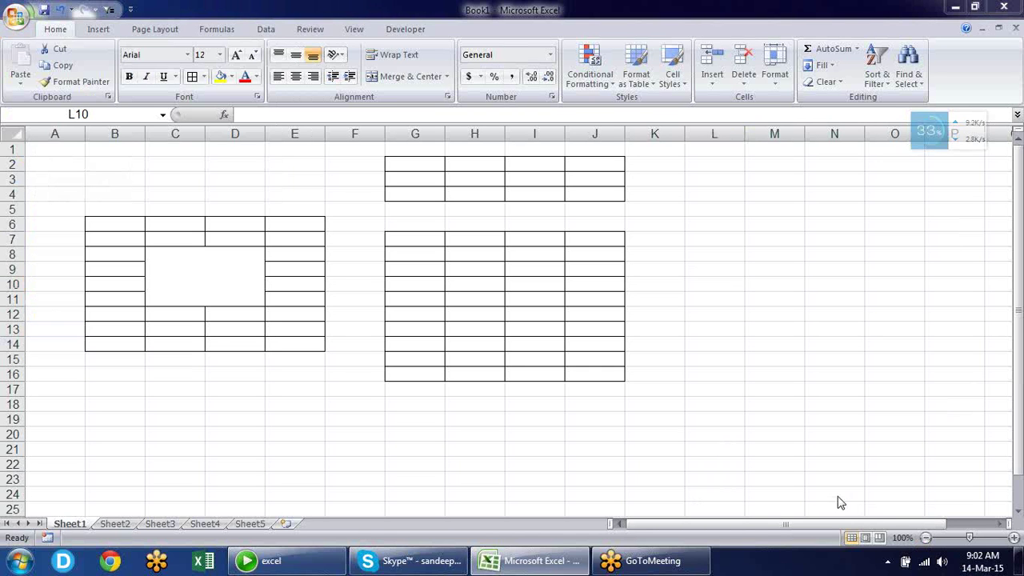
left_click(12, 19)
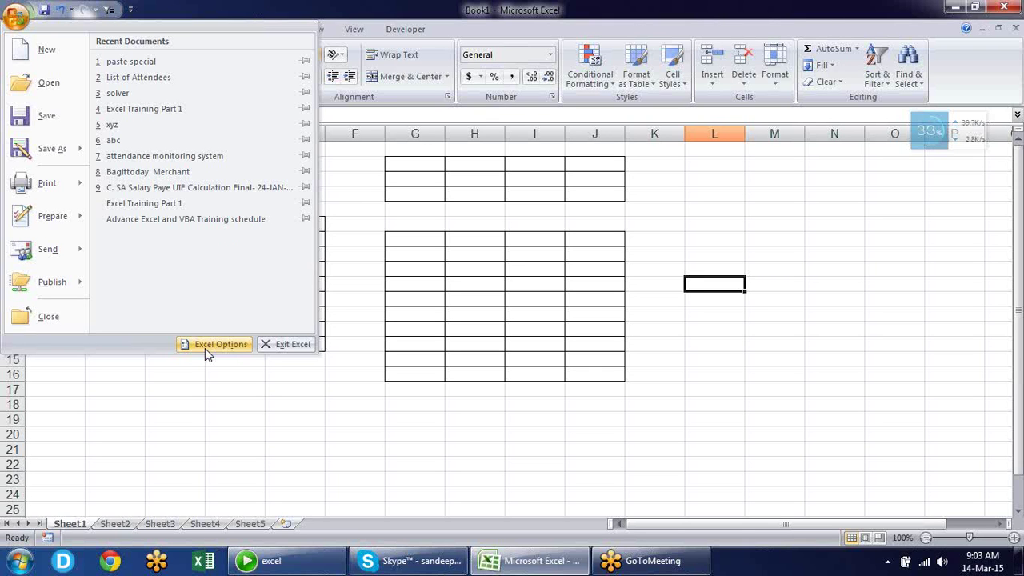
left_click(855, 23)
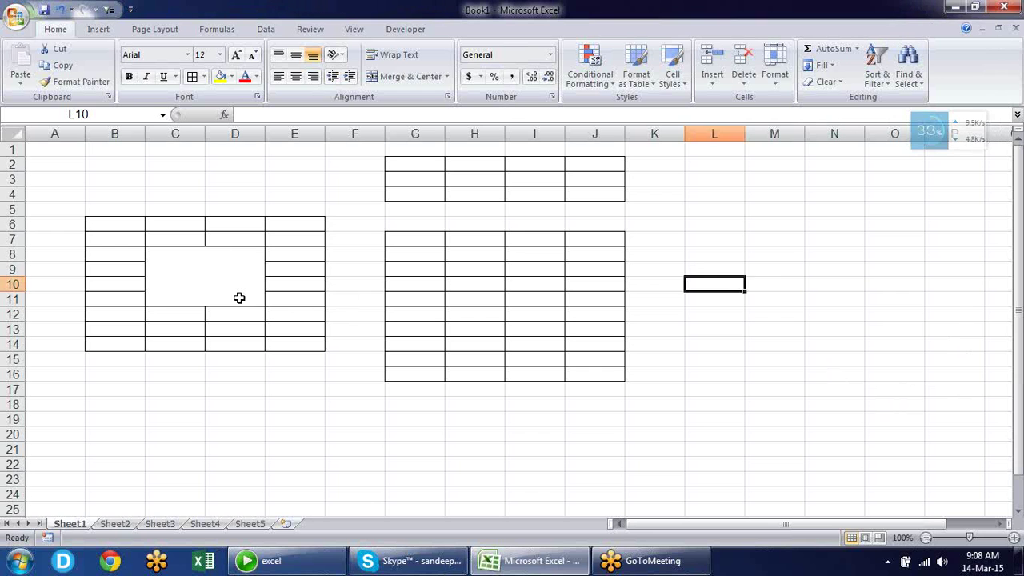
left_click(336, 196)
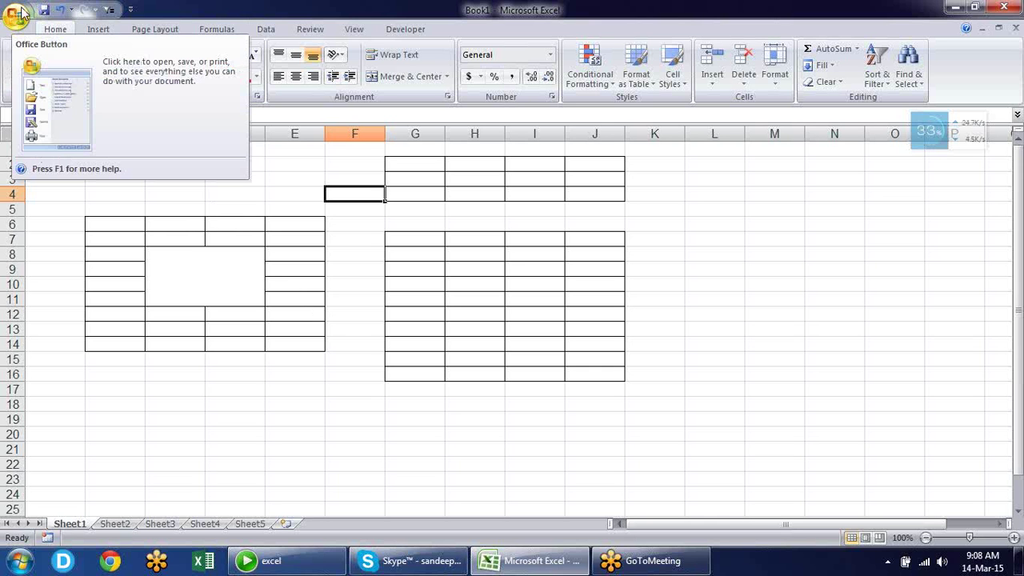
left_click(16, 14)
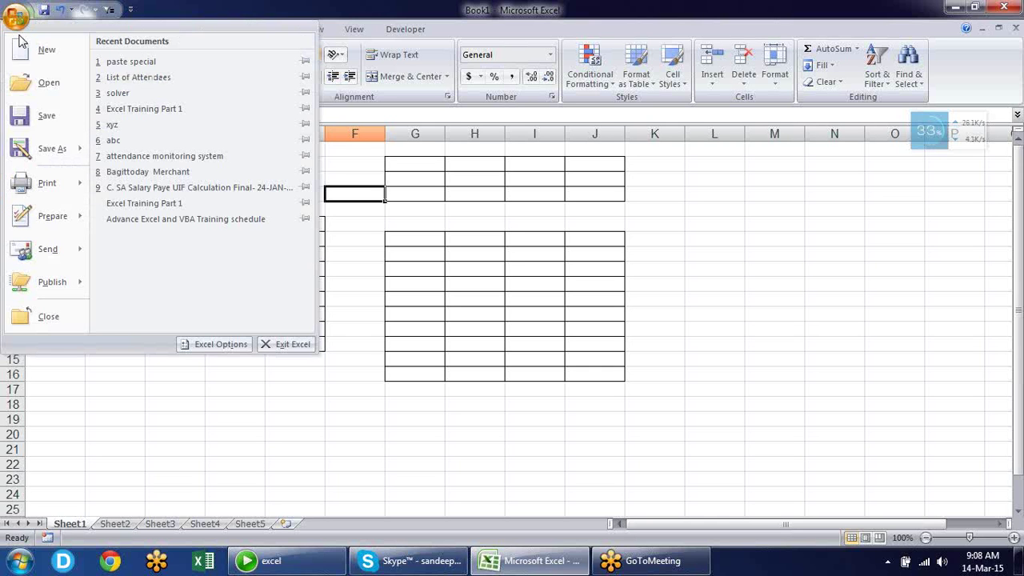
Review the Popular page of Excel Options, repositioning the dialog, and cancel without changes
left_click(202, 347)
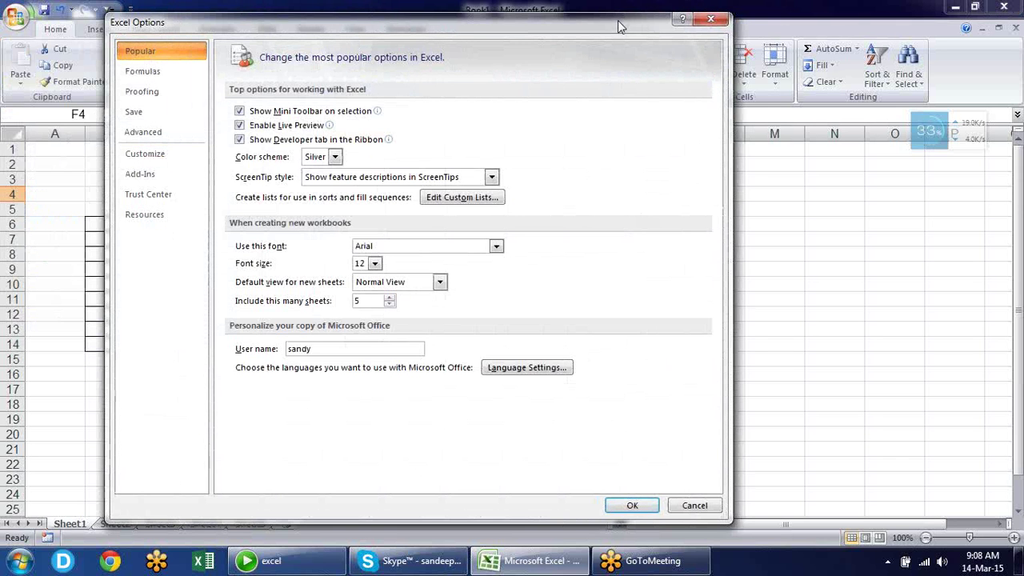
left_click_drag(615, 22, 586, 23)
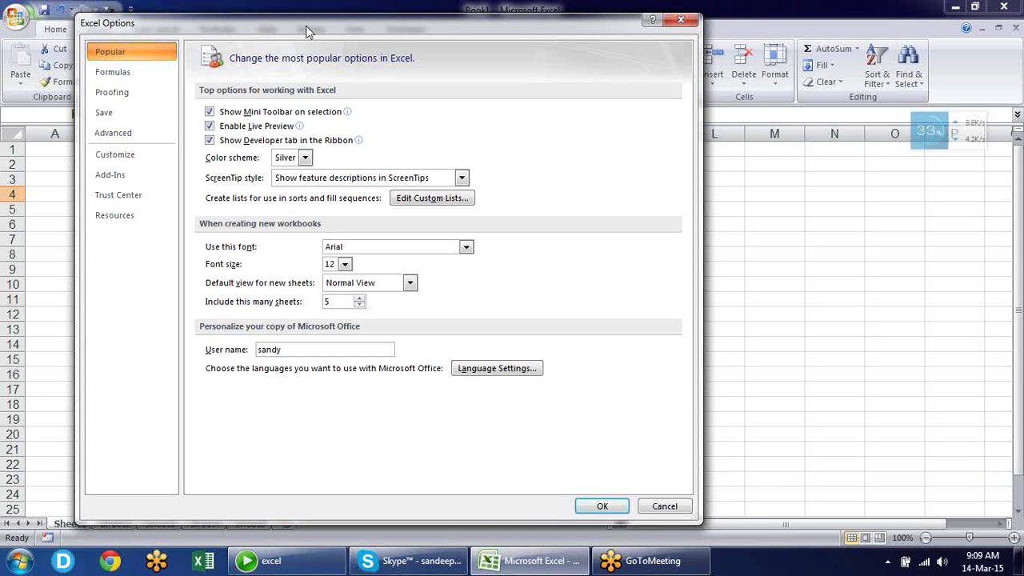
left_click_drag(307, 31, 375, 39)
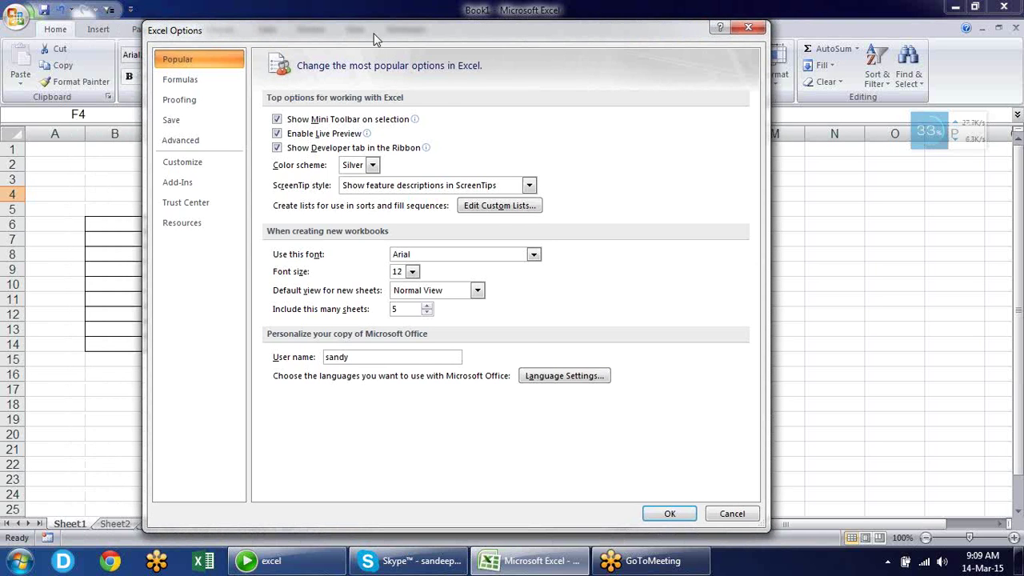
left_click_drag(375, 38, 312, 30)
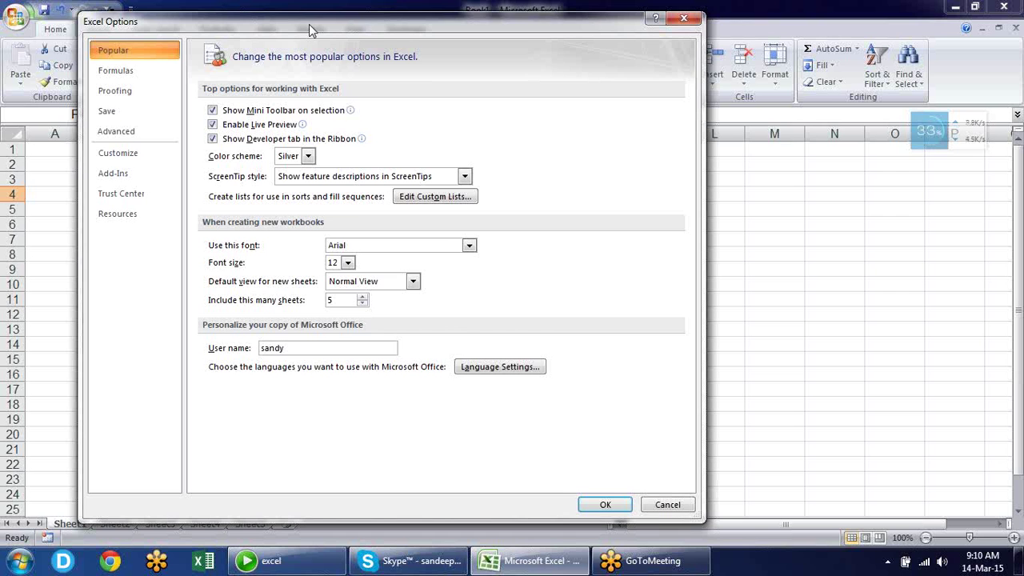
left_click_drag(309, 24, 355, 29)
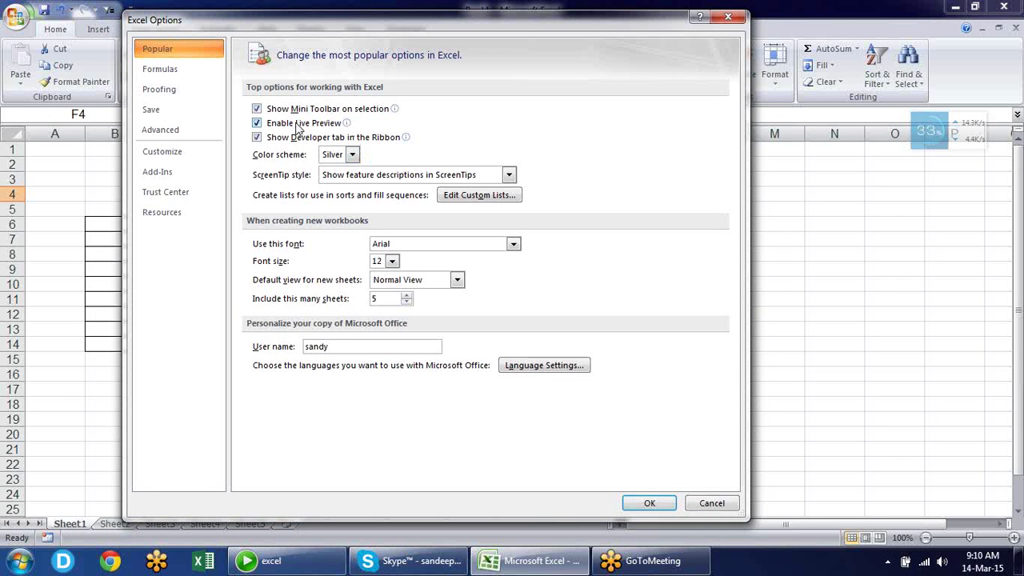
mouse_move(394, 109)
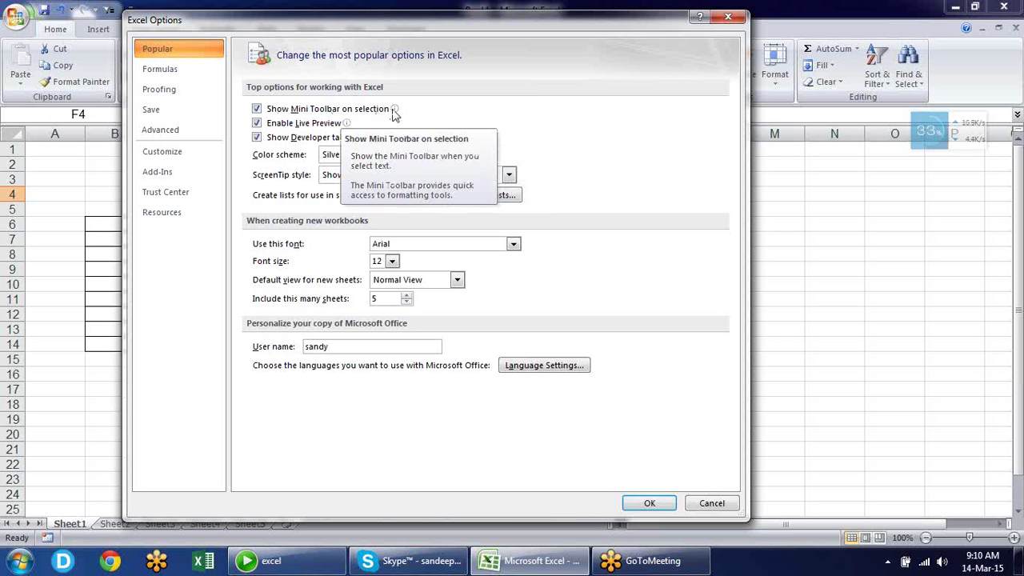
left_click(698, 504)
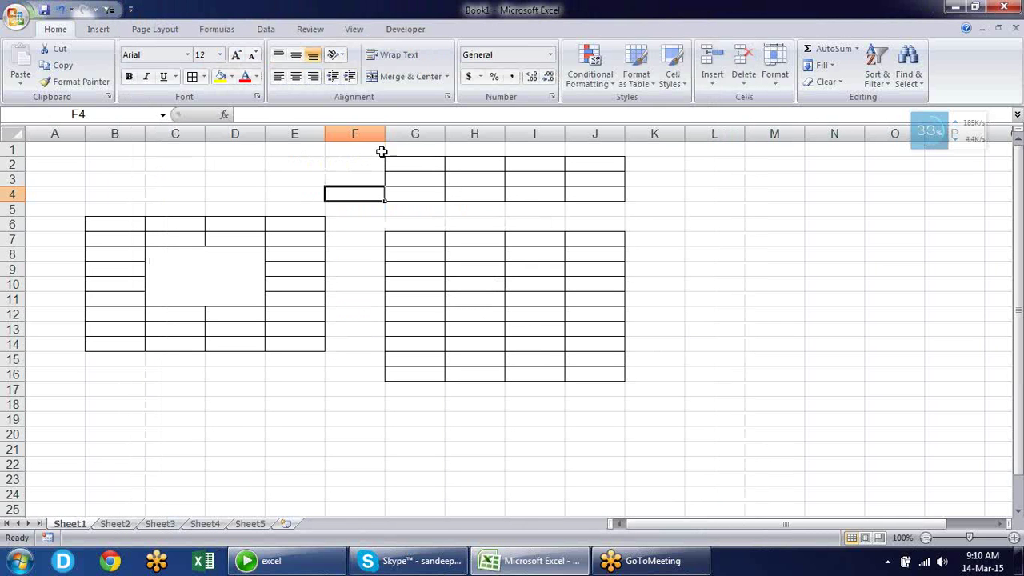
Type test text into D3, select part of it, and cancel the entry with Esc
left_click(262, 177)
type("ljlsdfljlsjdf")
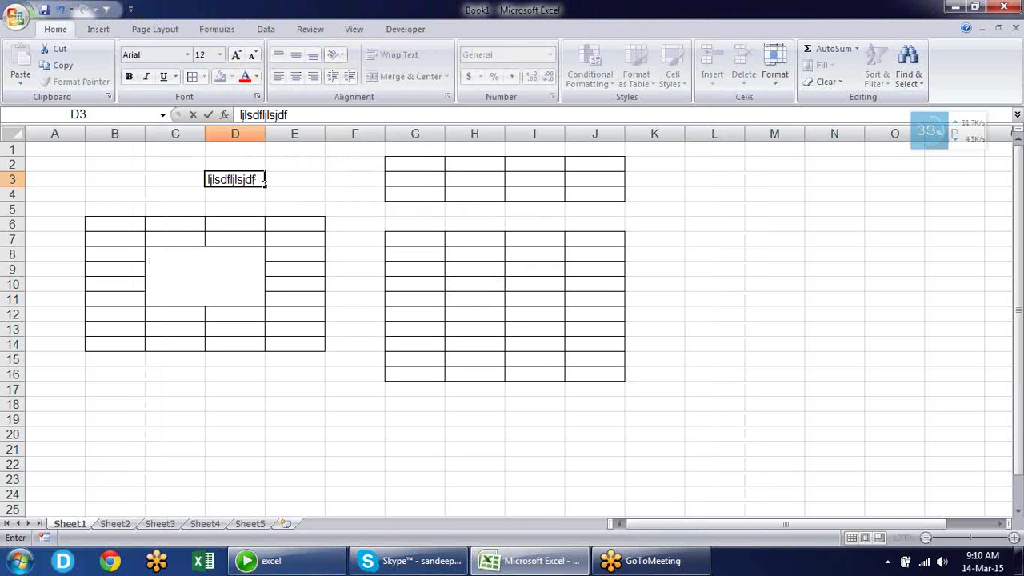
left_click_drag(258, 178, 229, 178)
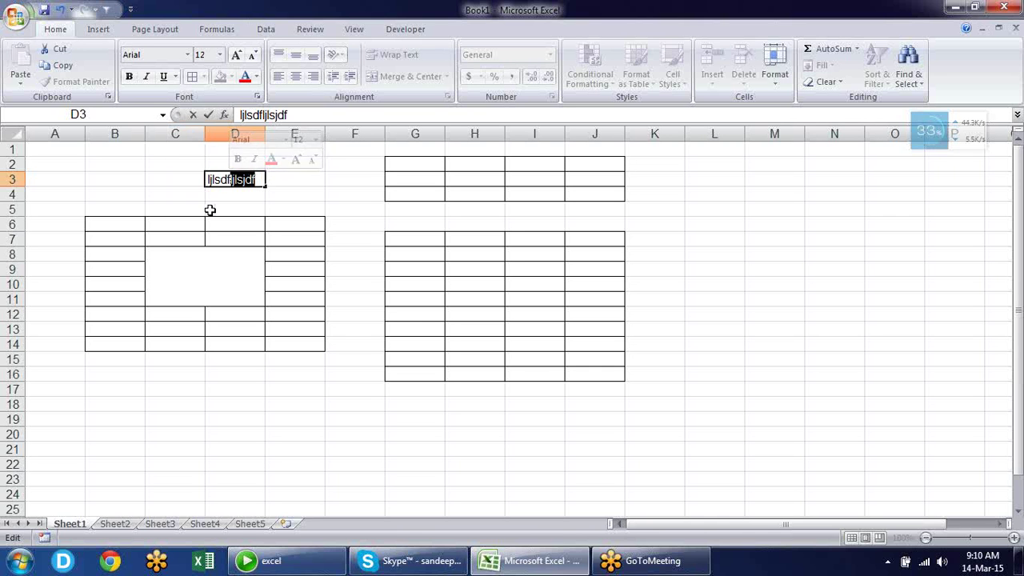
key("Escape")
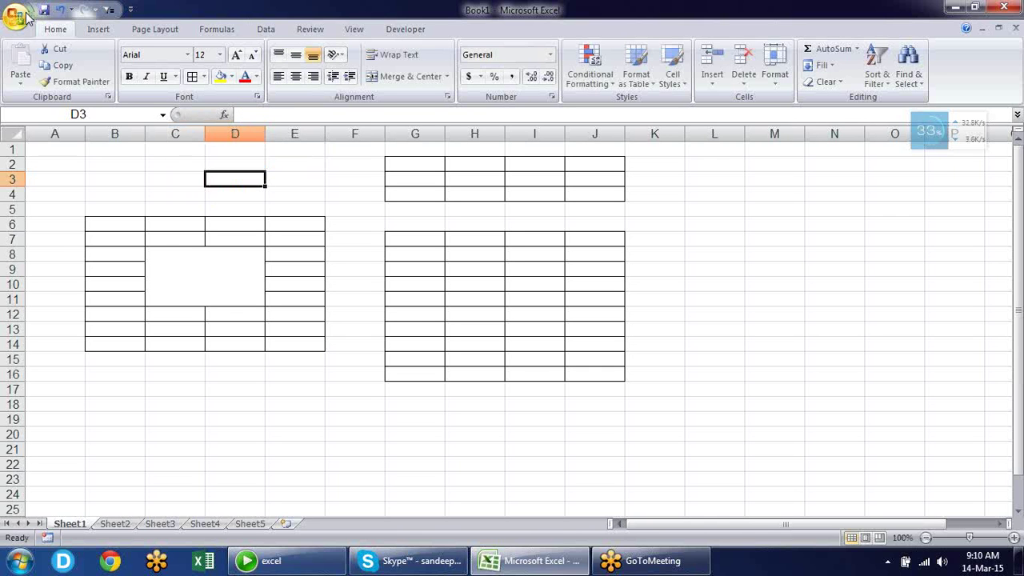
Turn off Show Mini Toolbar on selection in Excel Options and confirm with OK
left_click(27, 16)
left_click(196, 344)
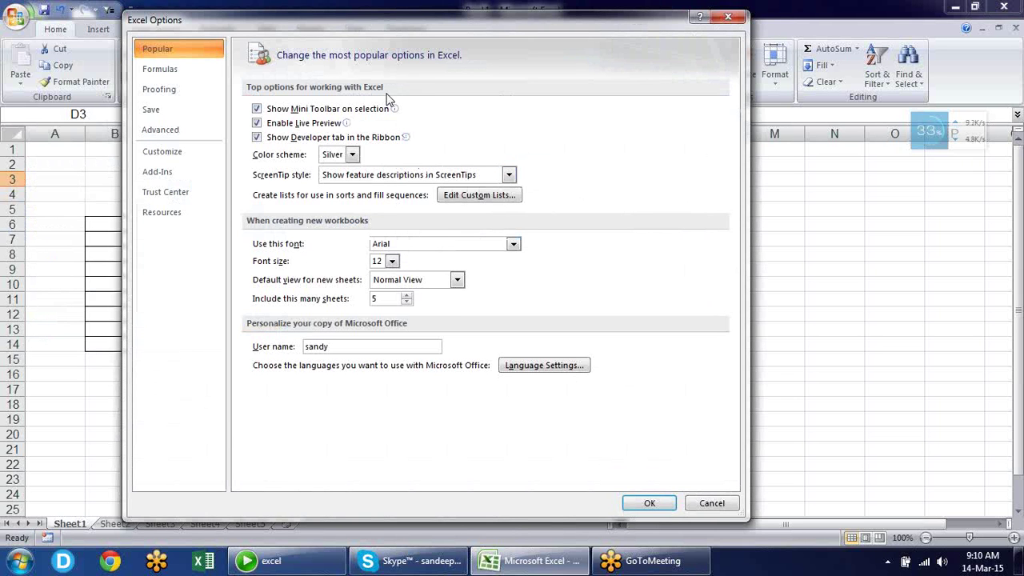
left_click(275, 110)
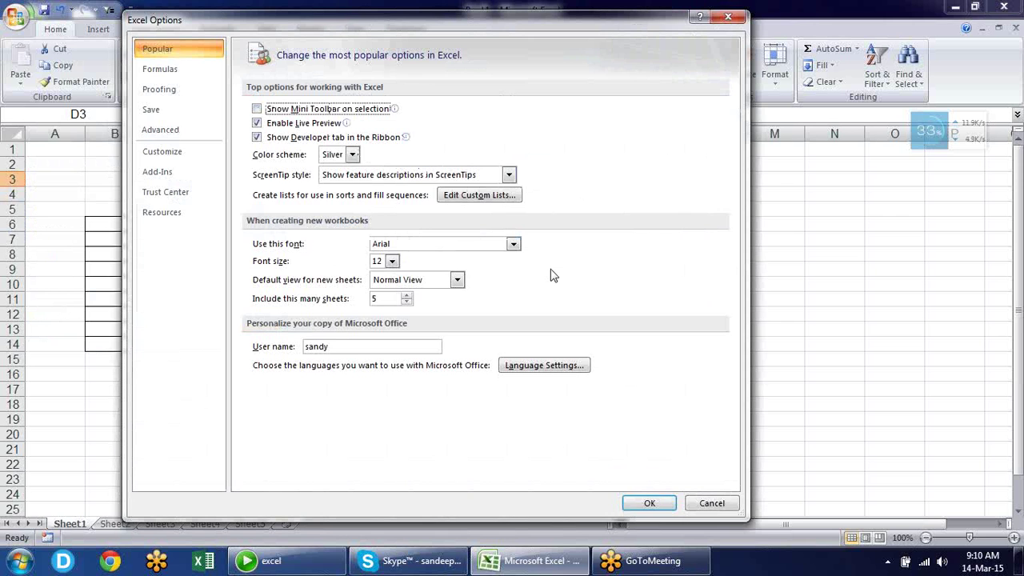
left_click(649, 503)
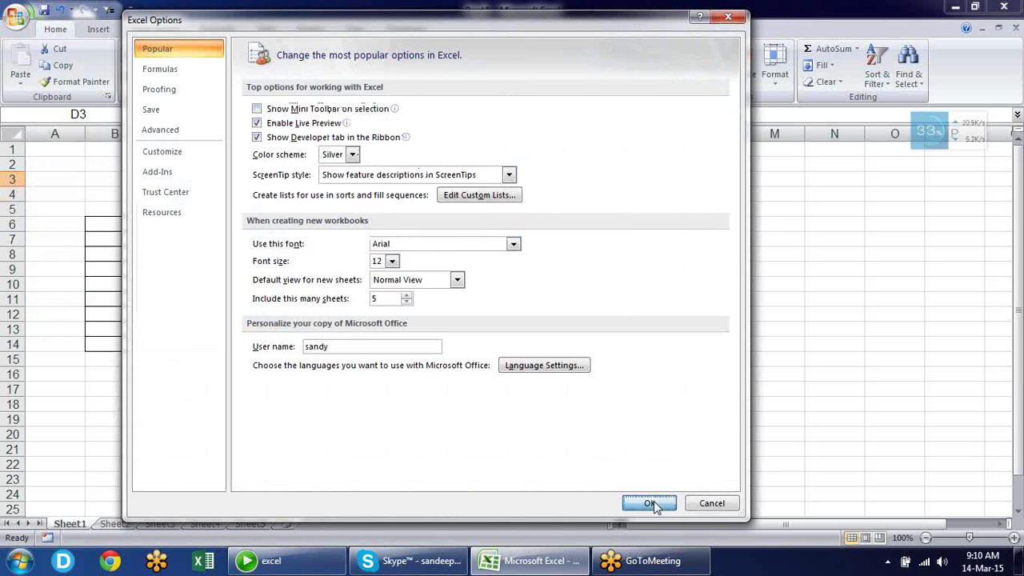
Type test text in D3 again, select it, and cancel the entry with Esc
type("sdfkljdfj")
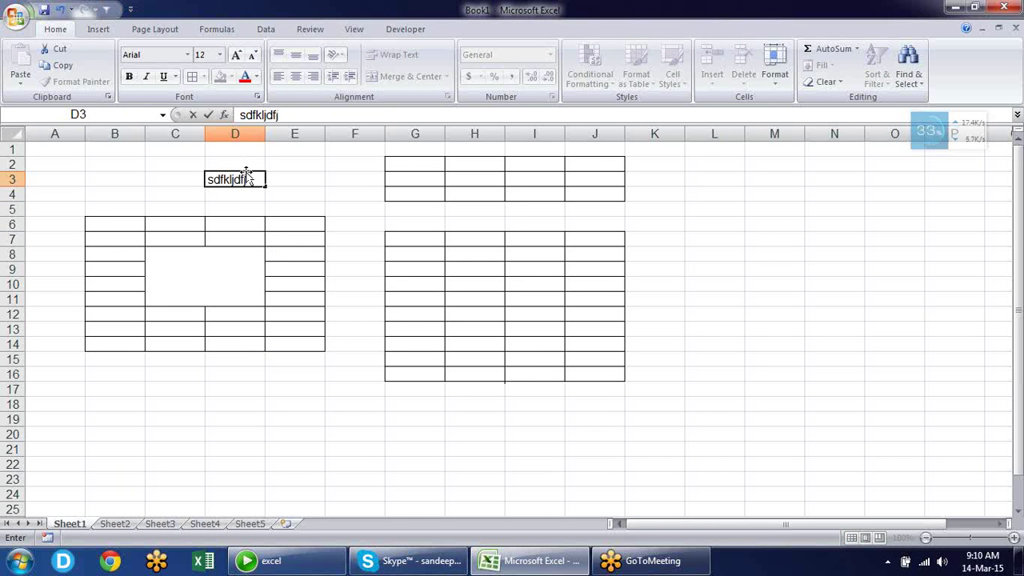
left_click_drag(208, 179, 246, 171)
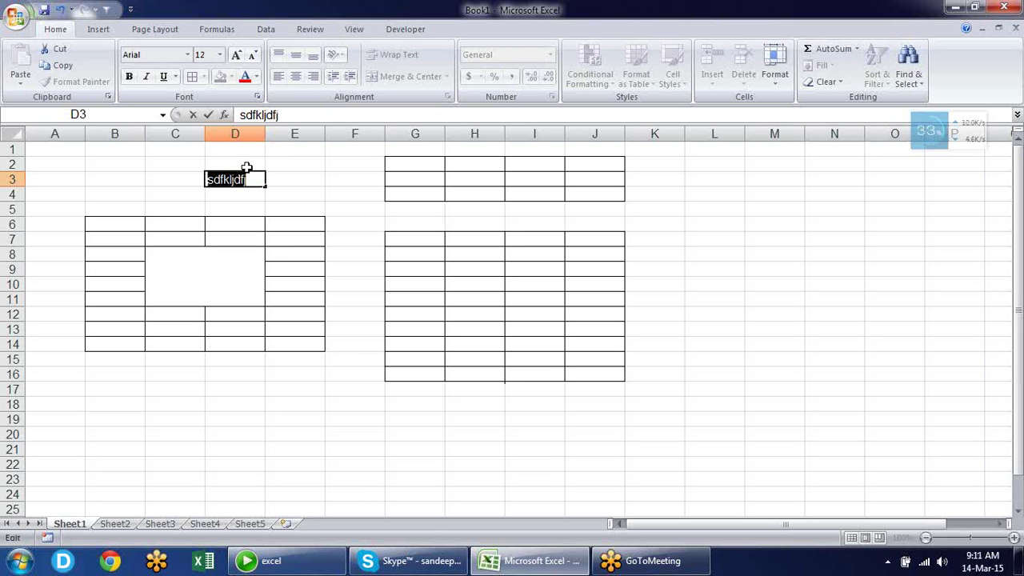
key("Escape")
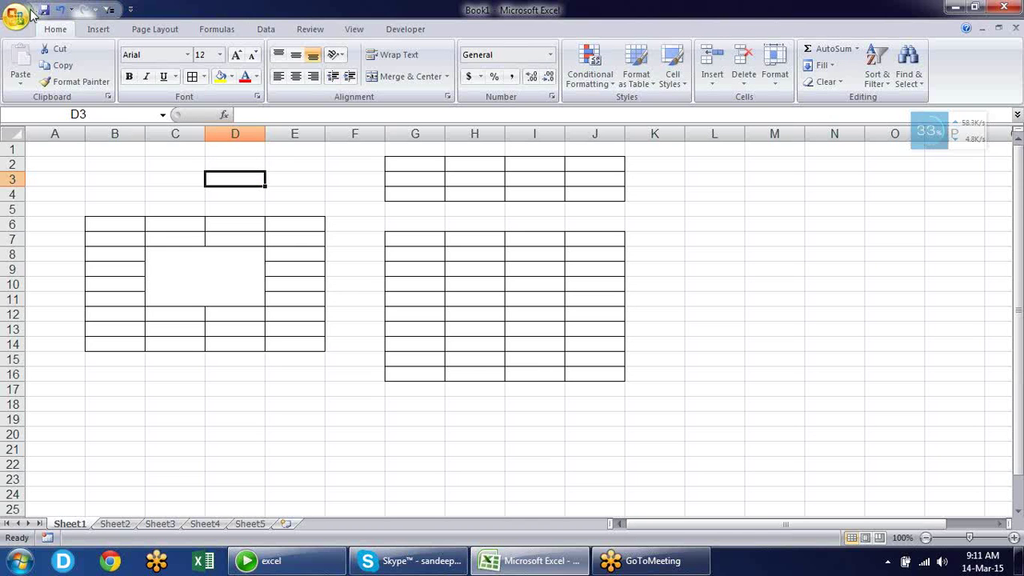
Switch Show Mini Toolbar on selection back on in Excel Options and confirm with OK
left_click(16, 16)
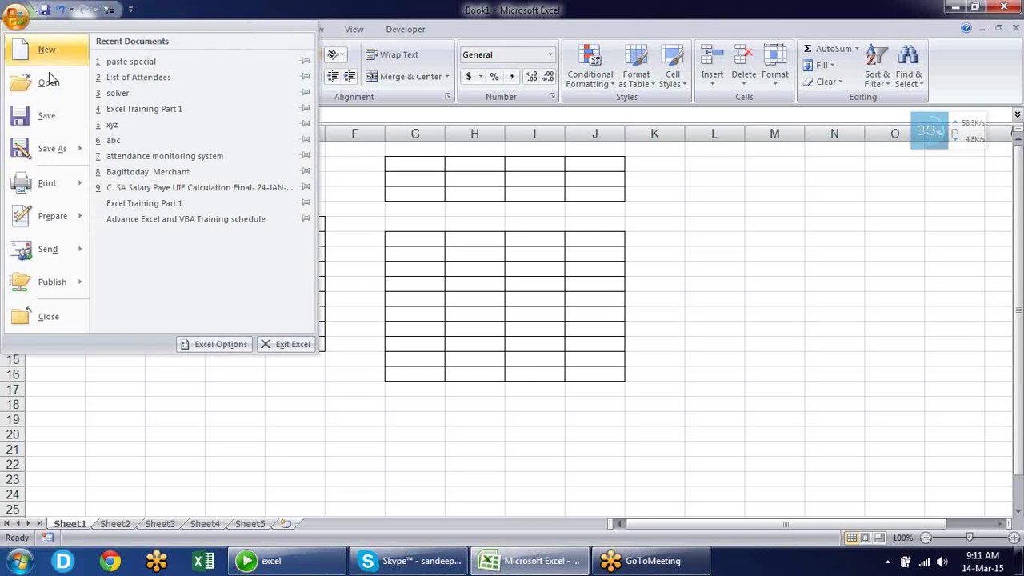
left_click(222, 345)
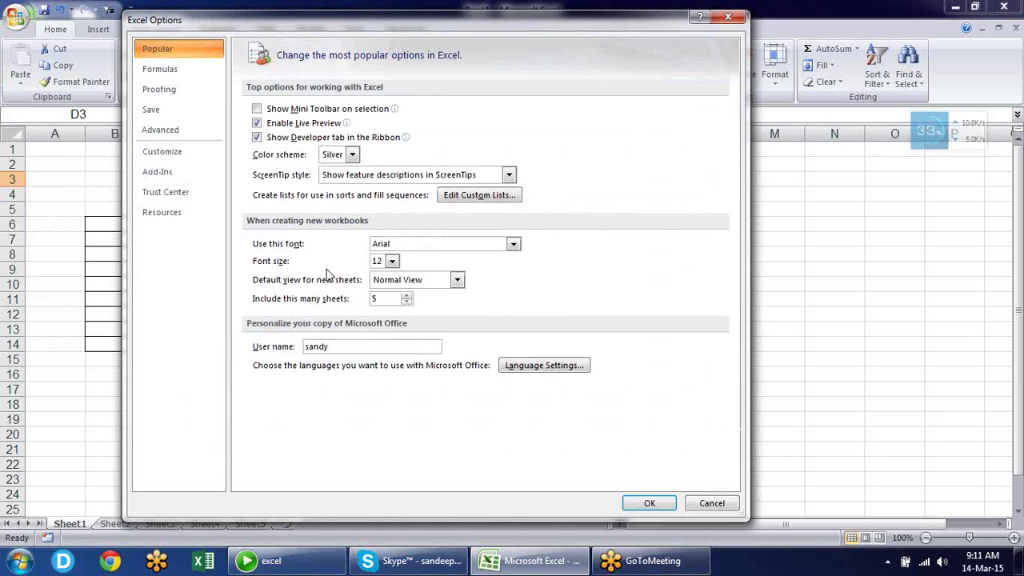
left_click(287, 114)
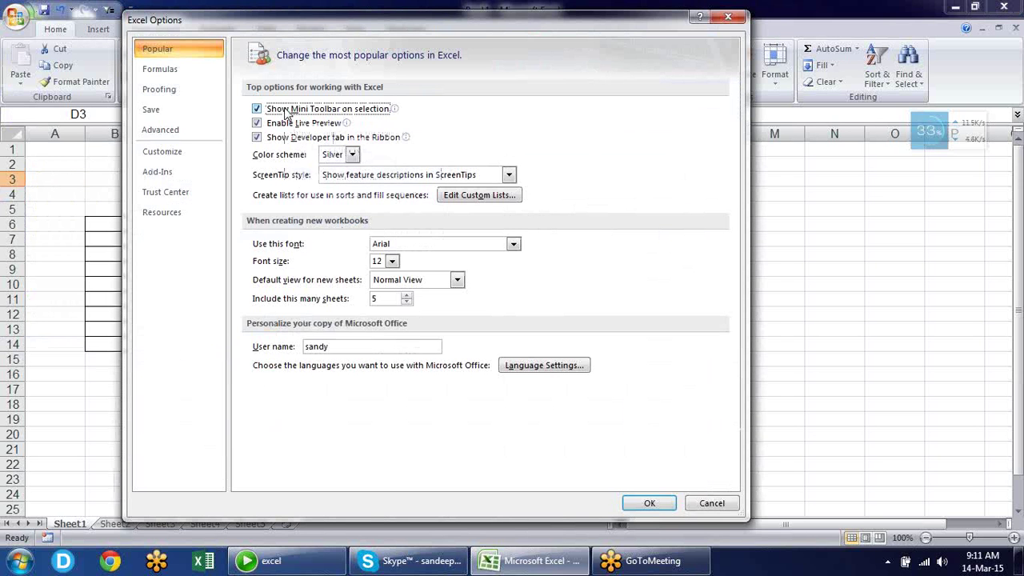
left_click(649, 503)
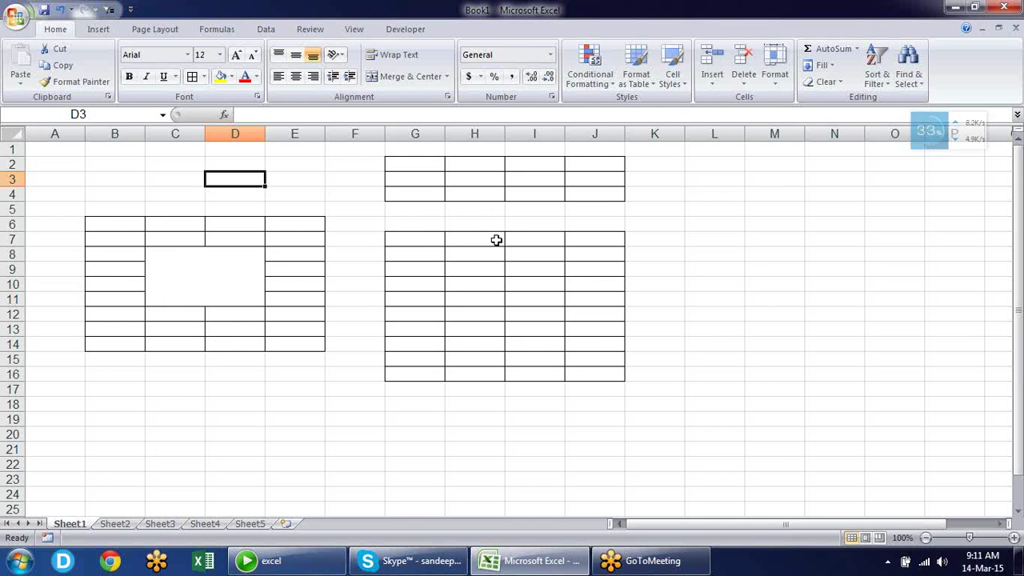
Select H7:J11, preview Fill Color swatches, dismiss them with Esc, and open the Office menu
left_click_drag(496, 239, 611, 297)
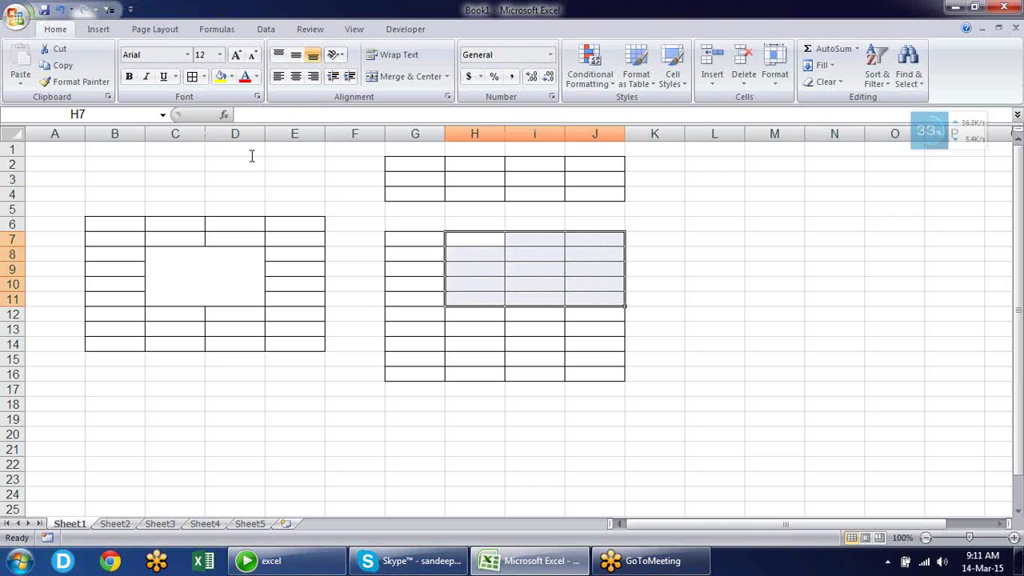
left_click(231, 77)
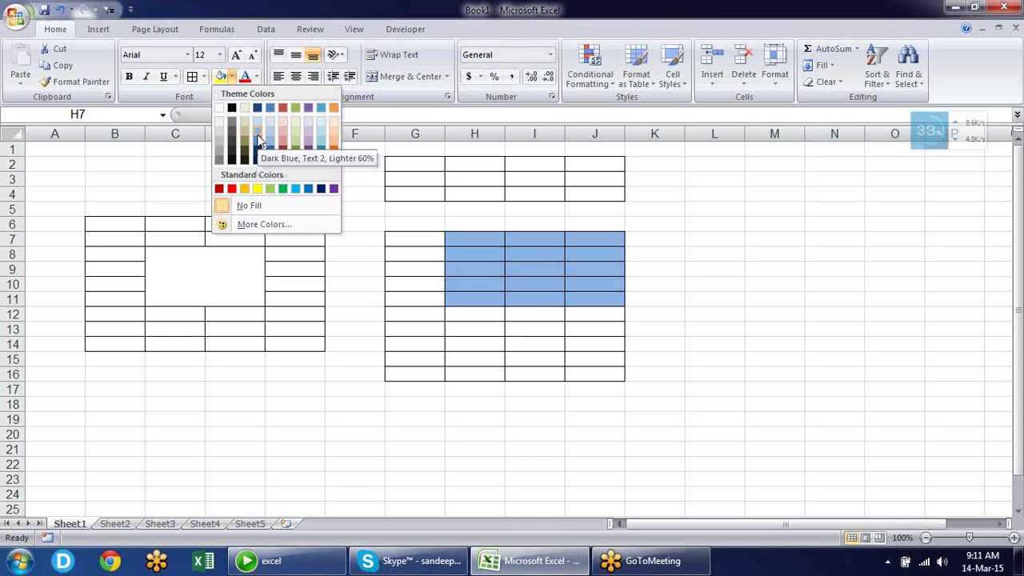
key("Escape")
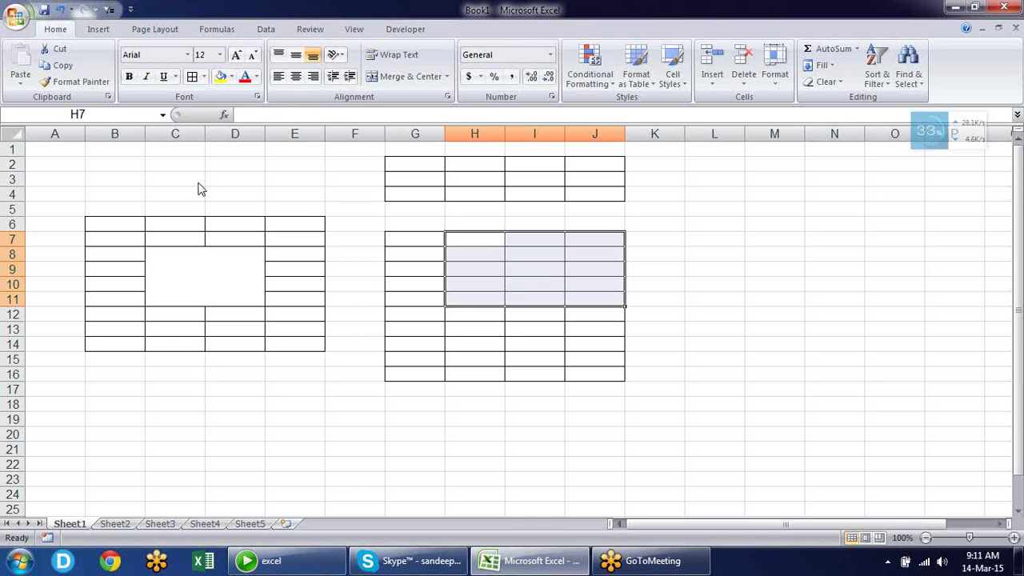
left_click(16, 17)
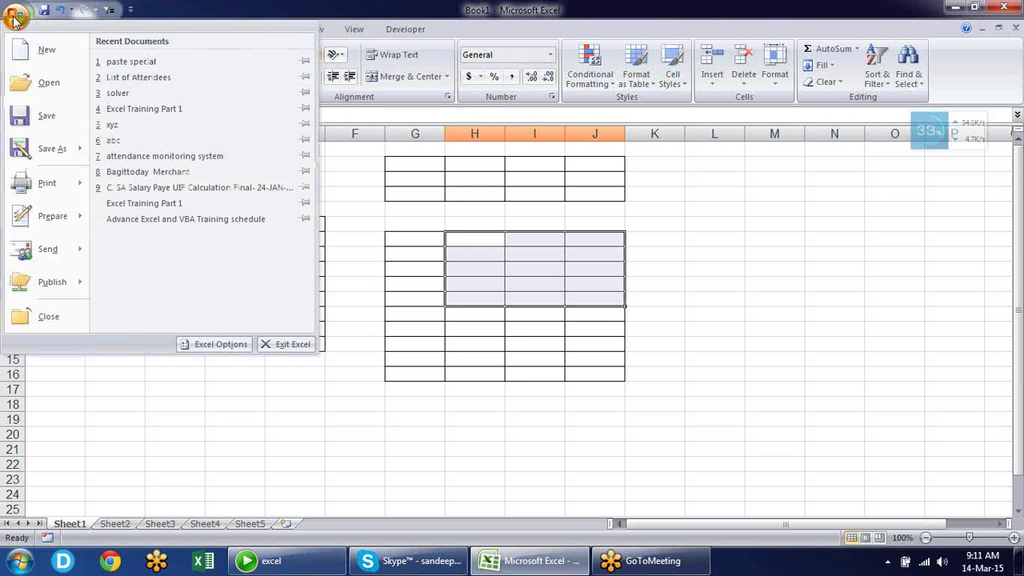
In Excel Options, toggle Live Preview and turn off Show Developer tab
left_click(240, 342)
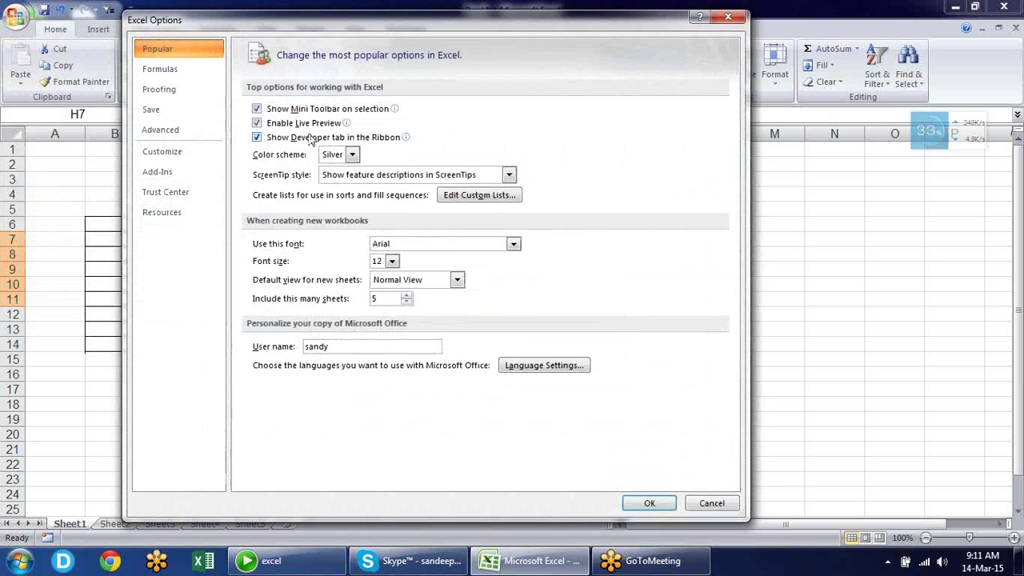
left_click(258, 124)
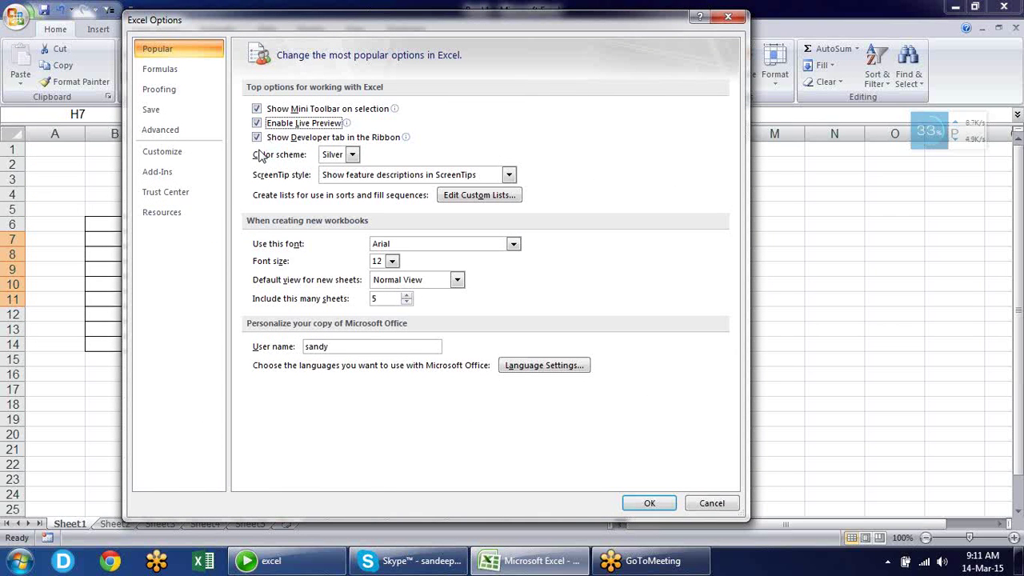
left_click(371, 140)
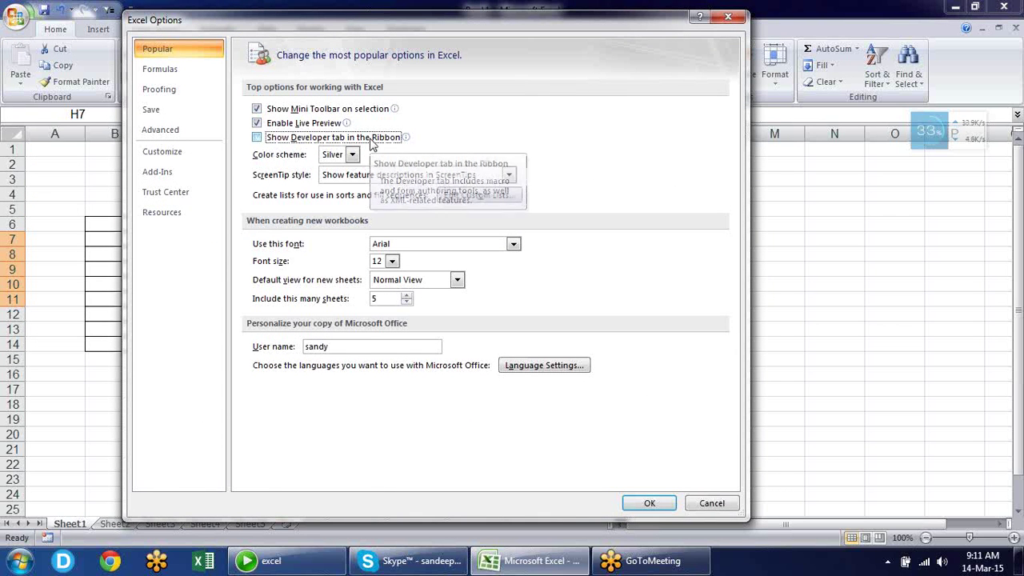
left_click(647, 503)
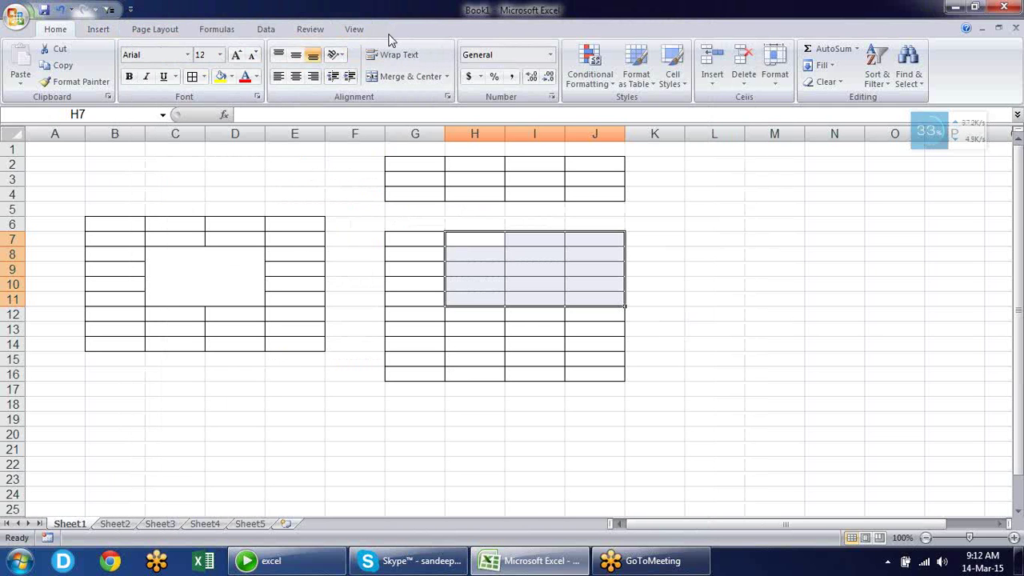
Re-enable Show Developer tab in Excel Options and switch to the Developer tab
left_click(16, 16)
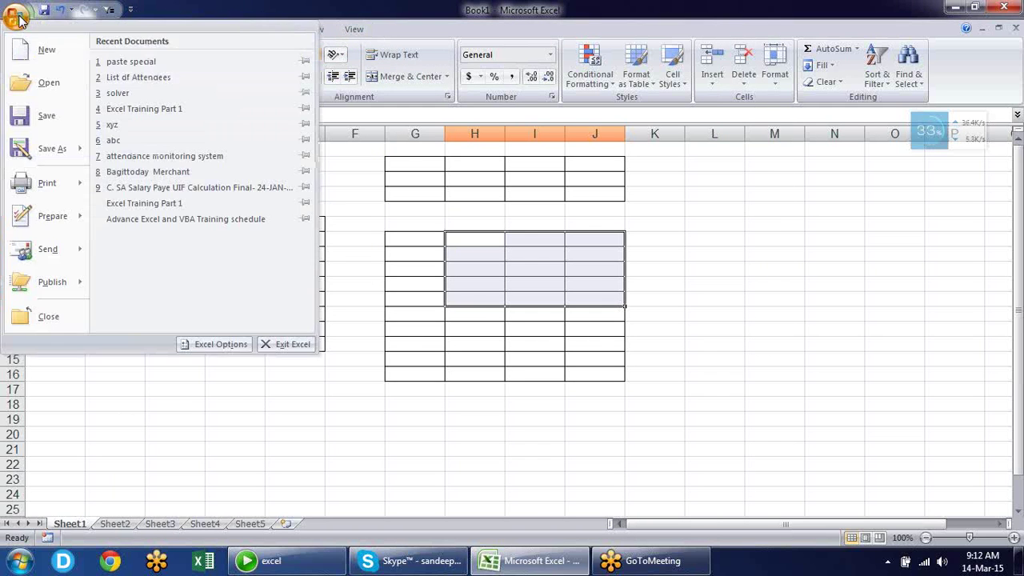
left_click(201, 345)
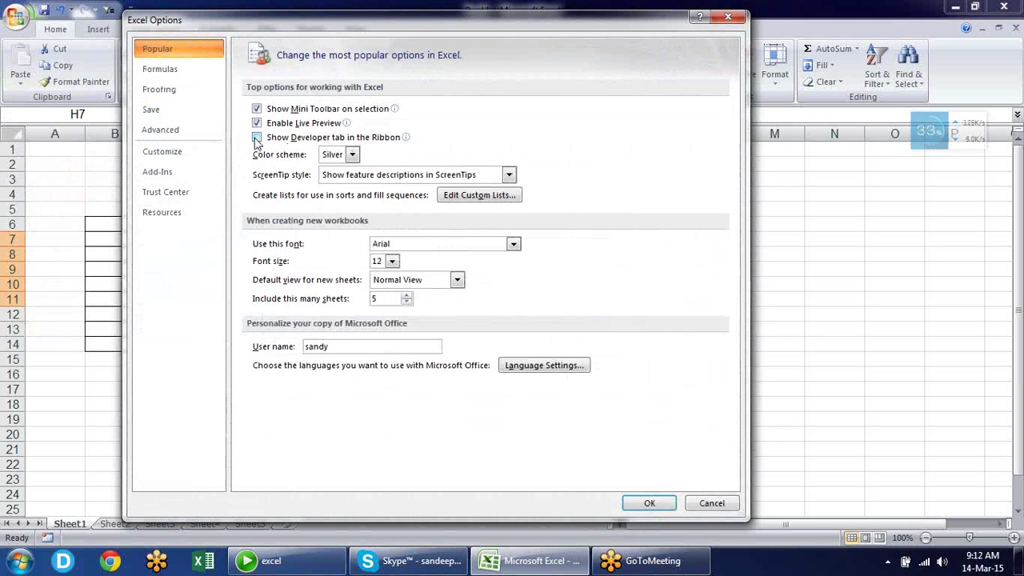
left_click(256, 138)
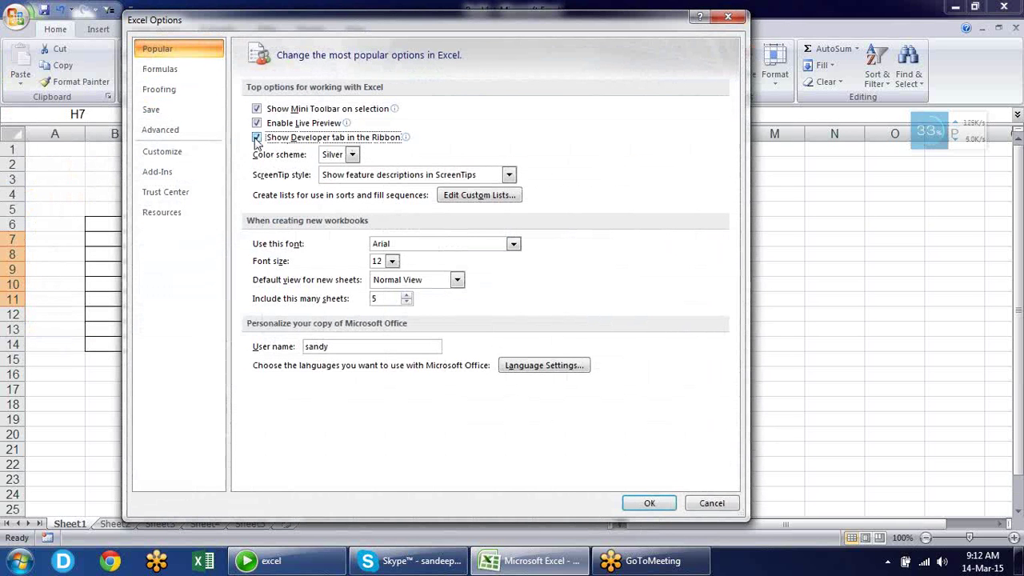
left_click(649, 504)
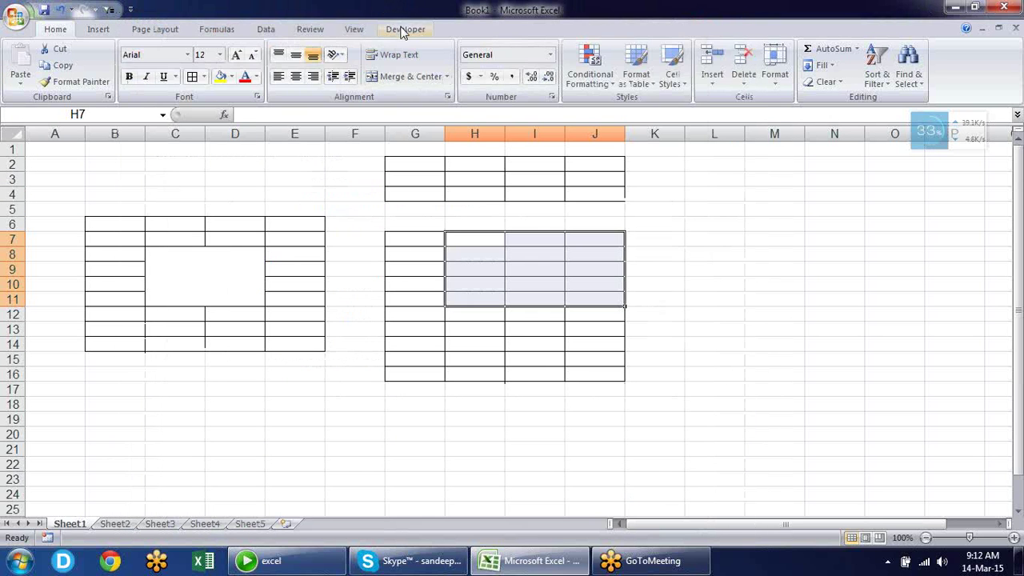
left_click(404, 29)
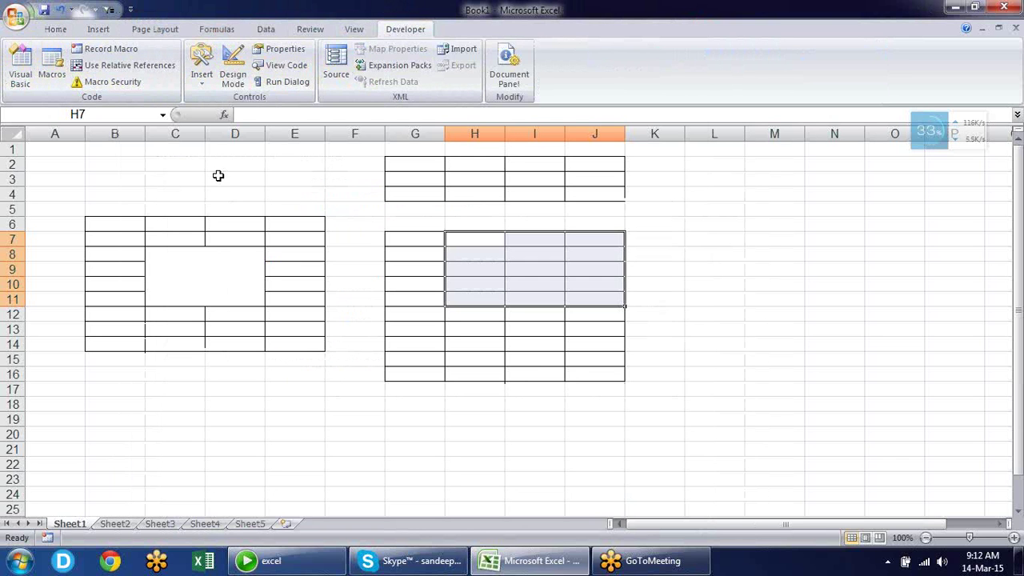
Open Excel Options, glance at Customize, return to Popular and expand the Color scheme list
left_click(16, 16)
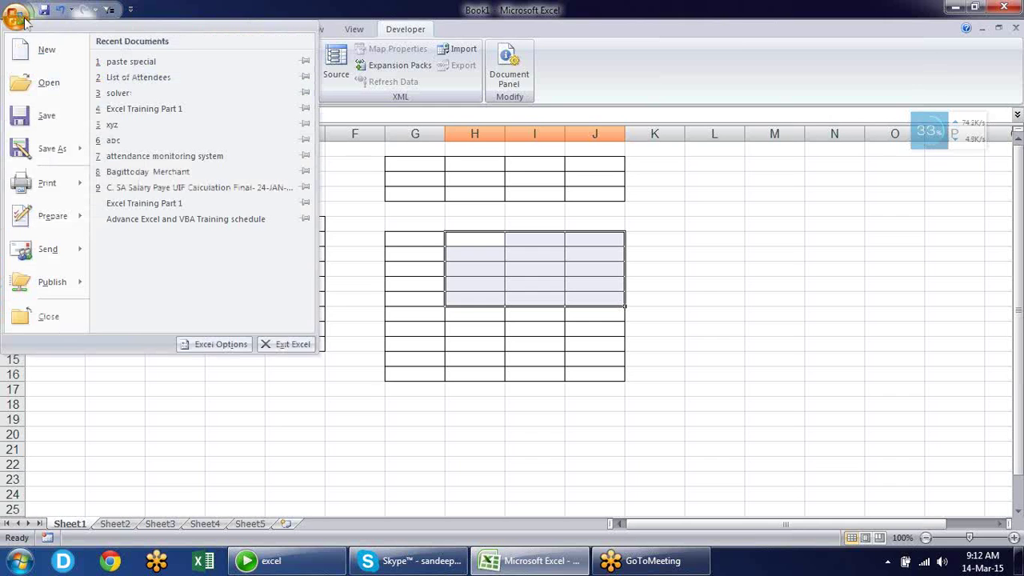
left_click(200, 345)
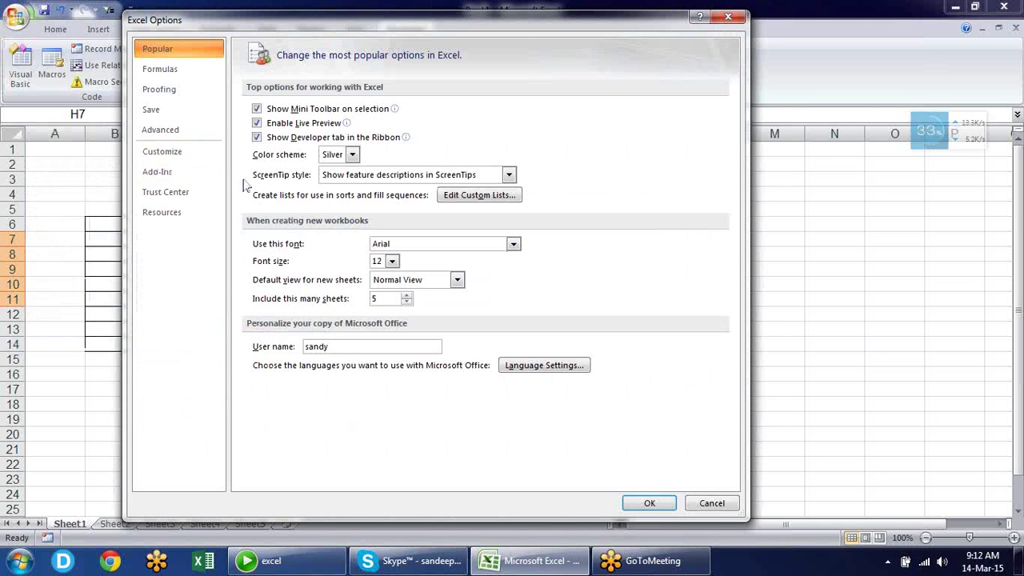
left_click(213, 155)
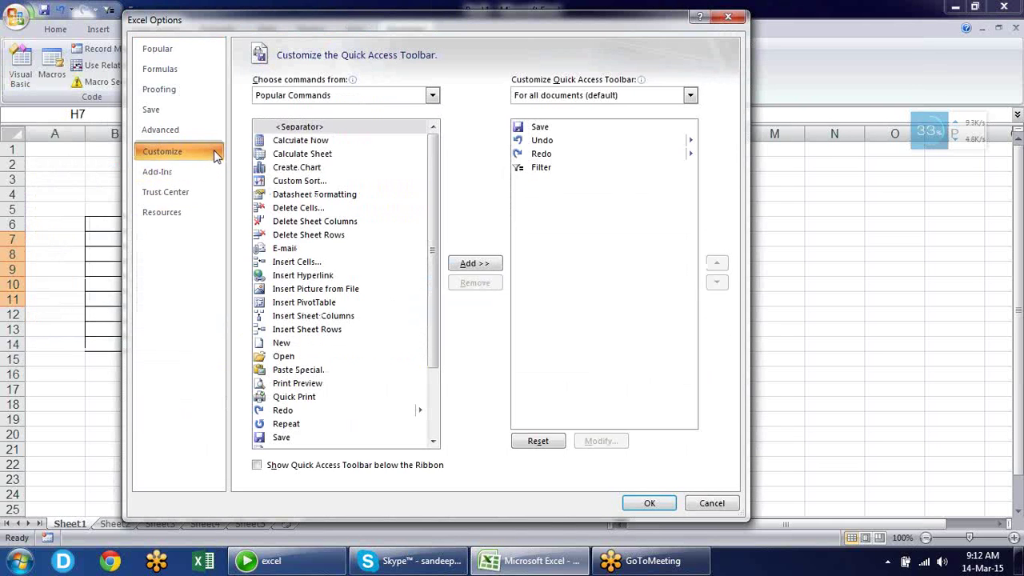
left_click(200, 53)
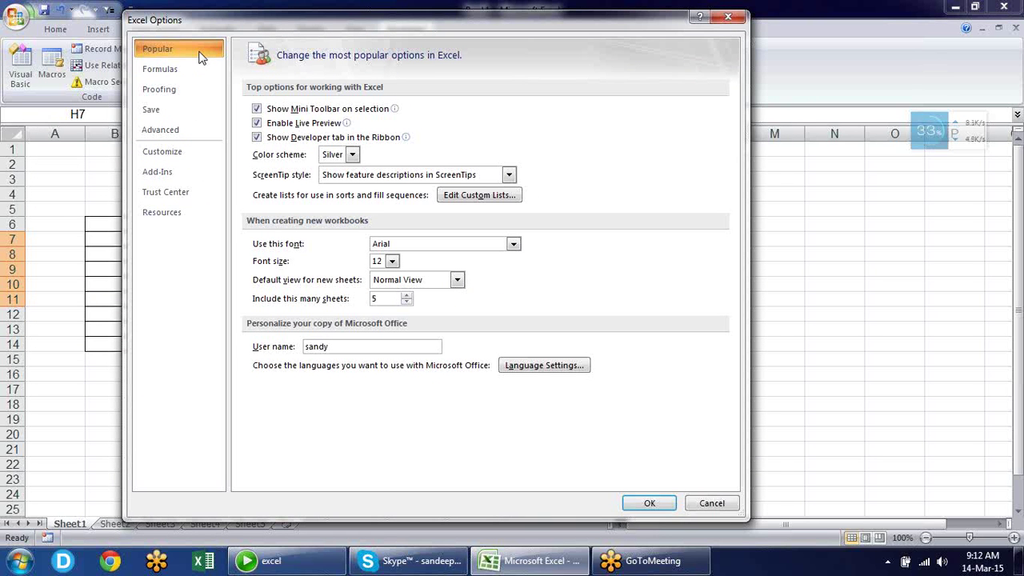
left_click_drag(275, 22, 536, 129)
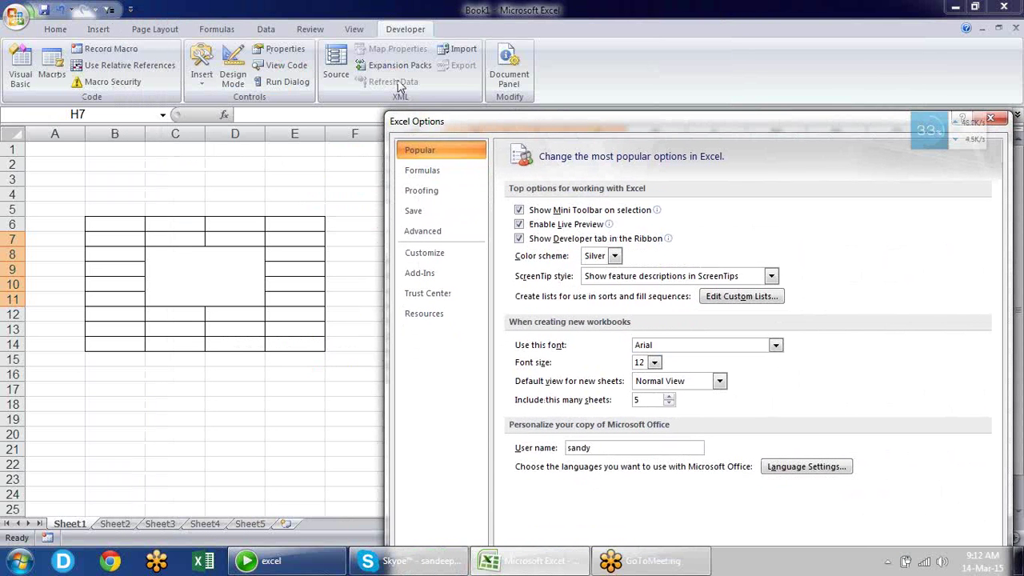
left_click_drag(483, 122, 367, 55)
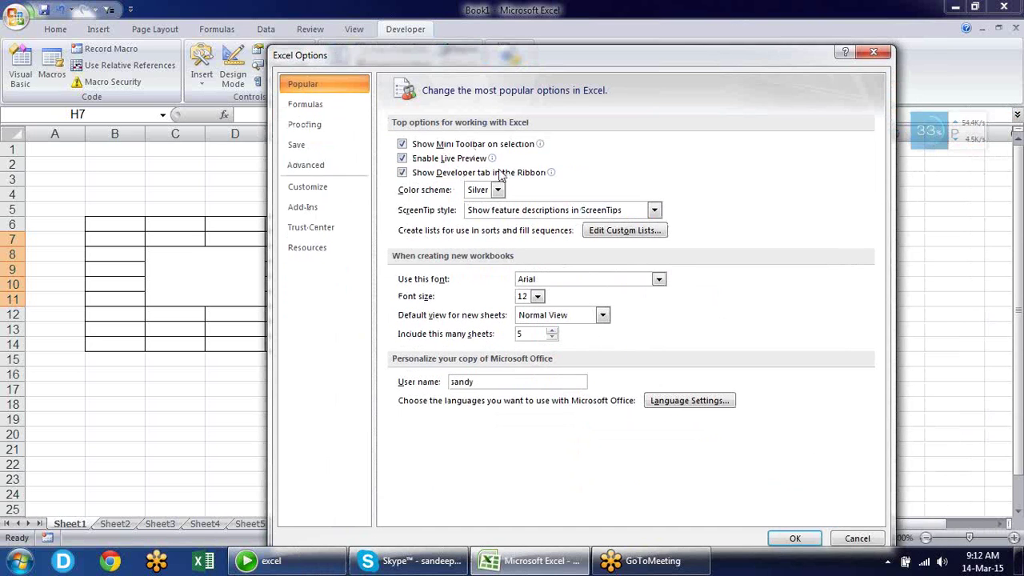
left_click(498, 189)
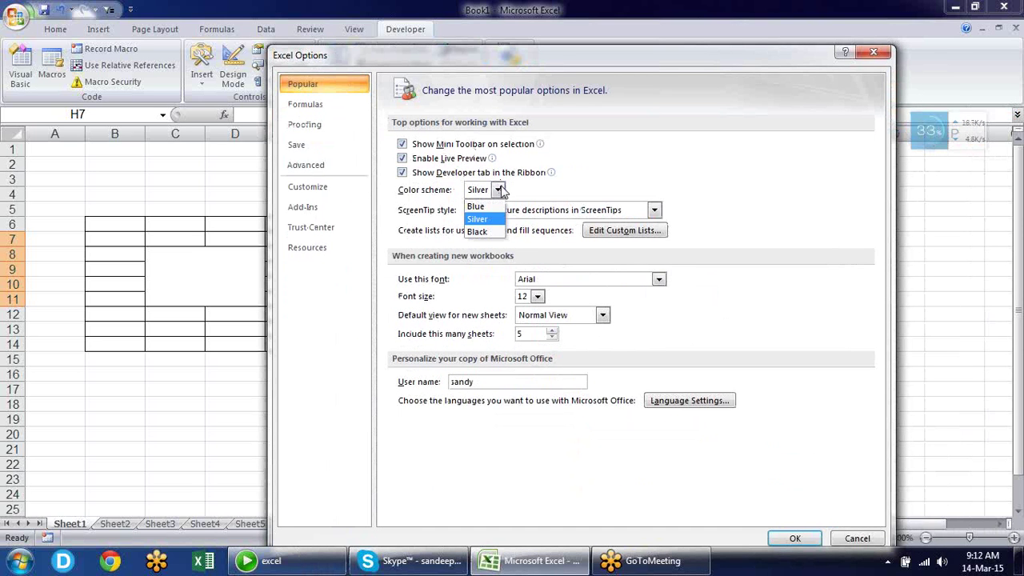
Apply the Black colour scheme, close Excel Options and return to the Home tab
left_click(489, 231)
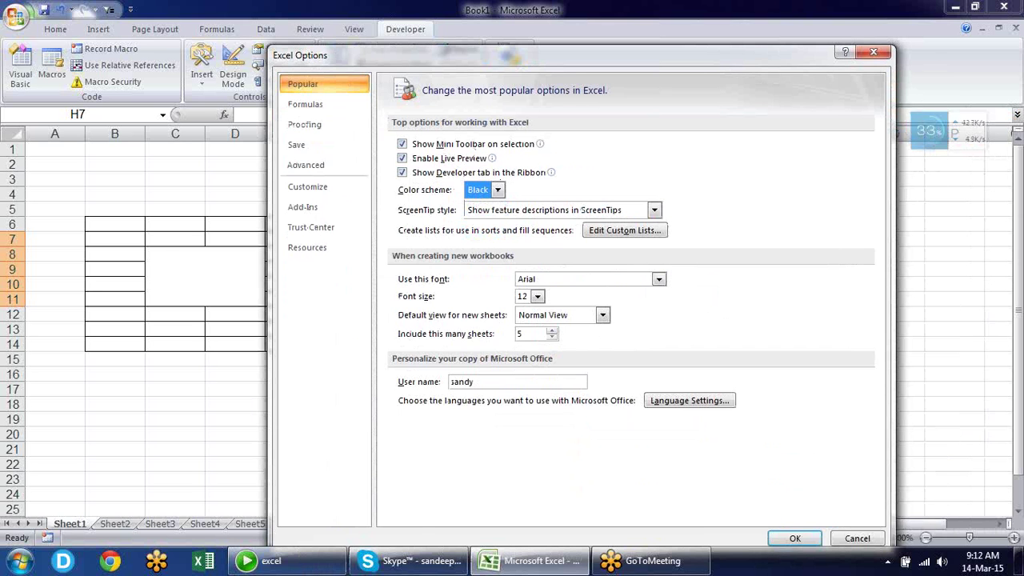
left_click(794, 538)
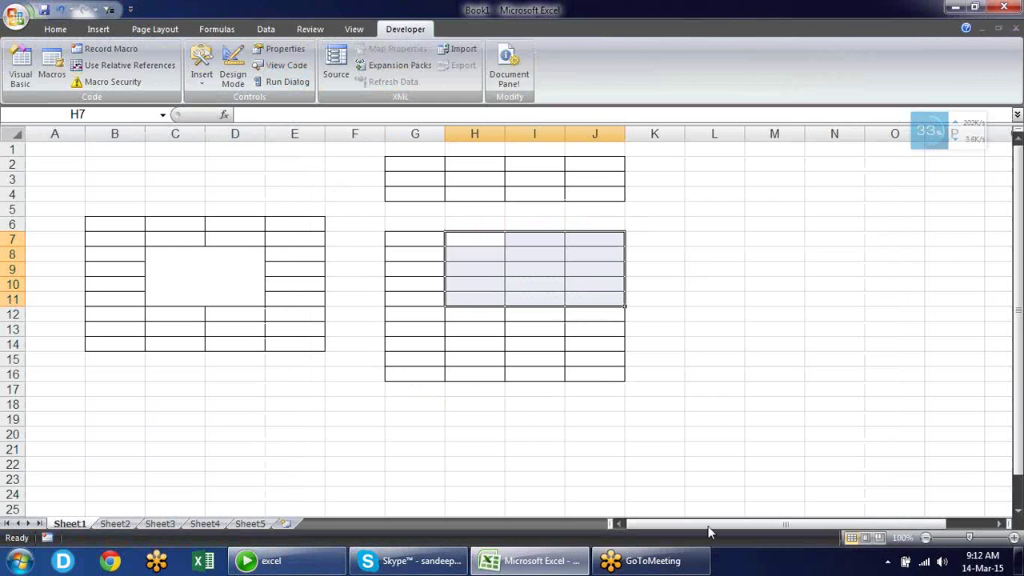
left_click(56, 31)
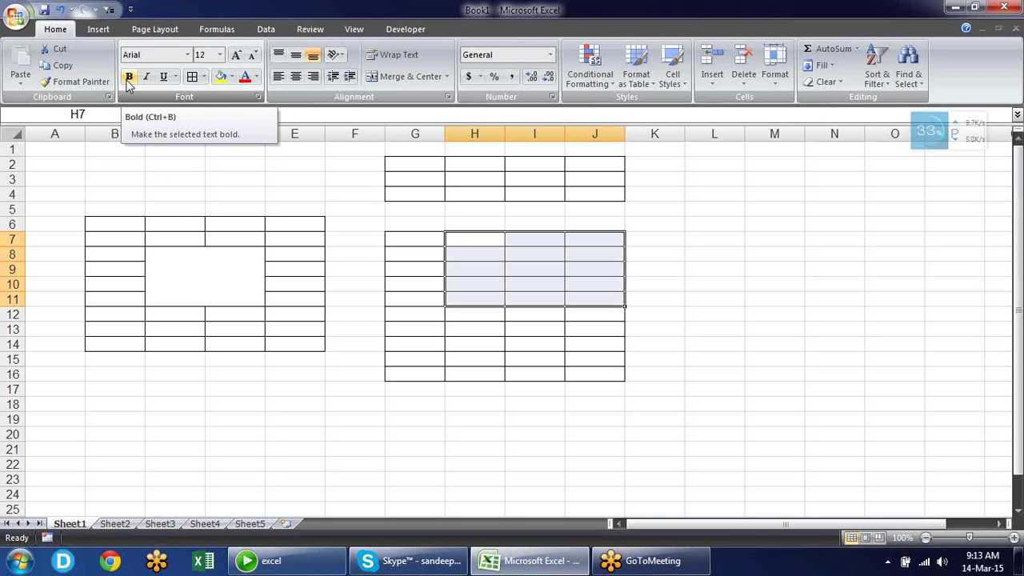
left_click(16, 16)
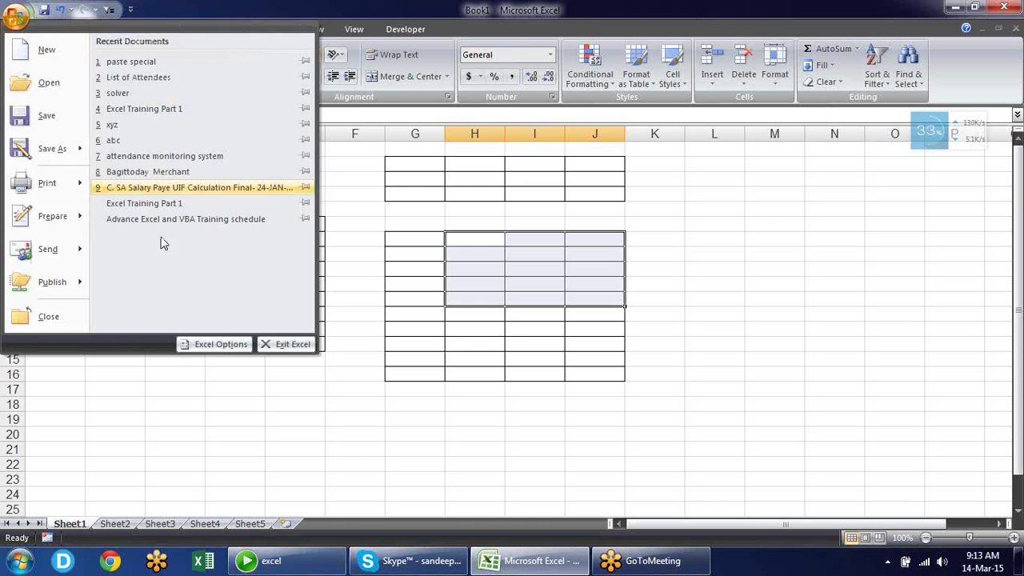
left_click(212, 344)
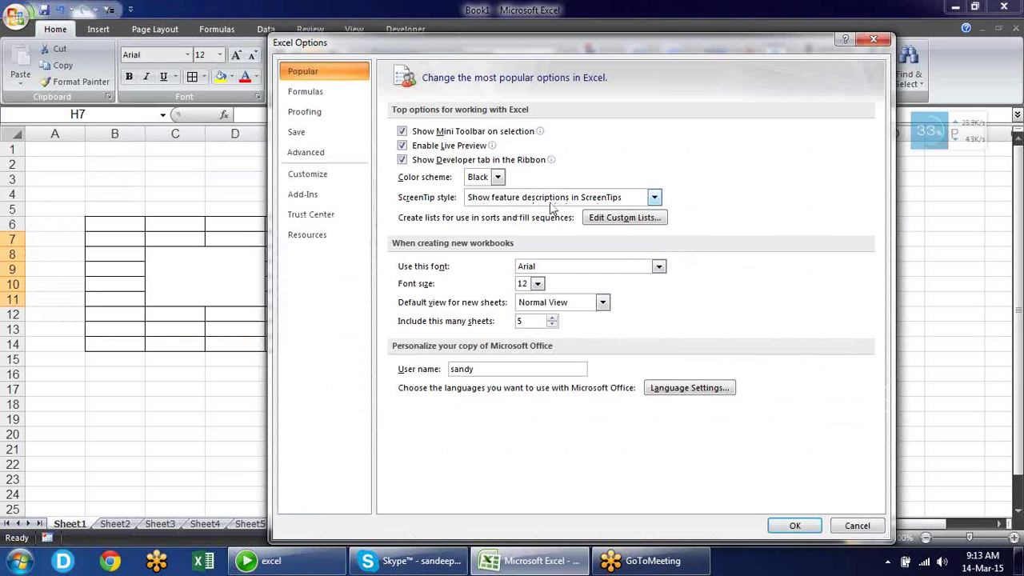
left_click(656, 198)
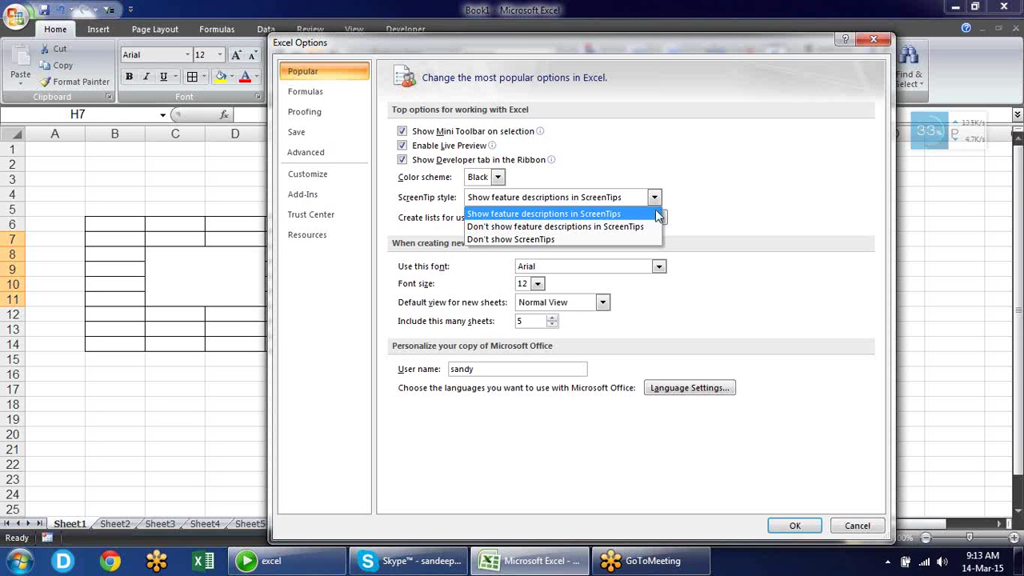
left_click(655, 209)
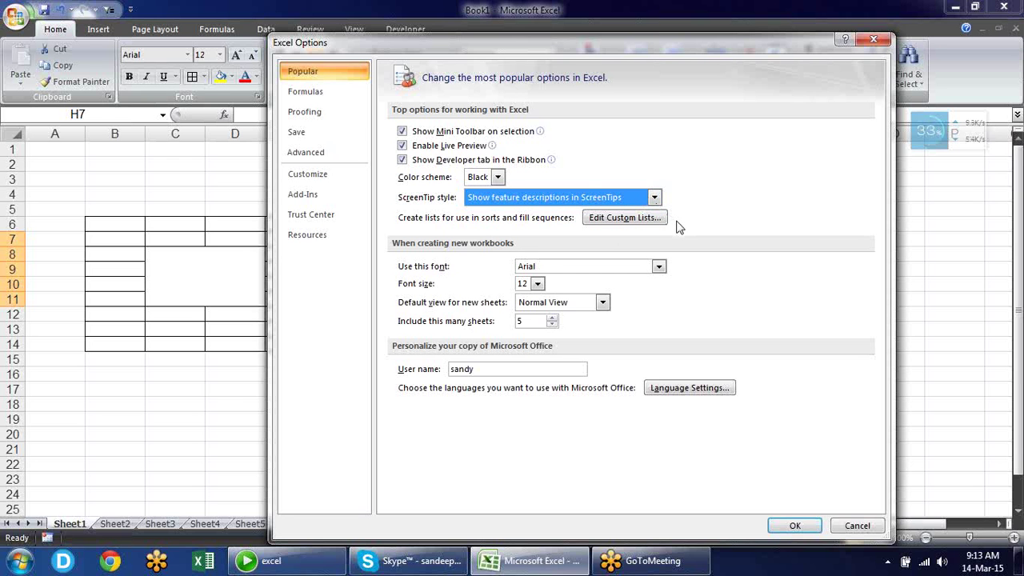
key("Return")
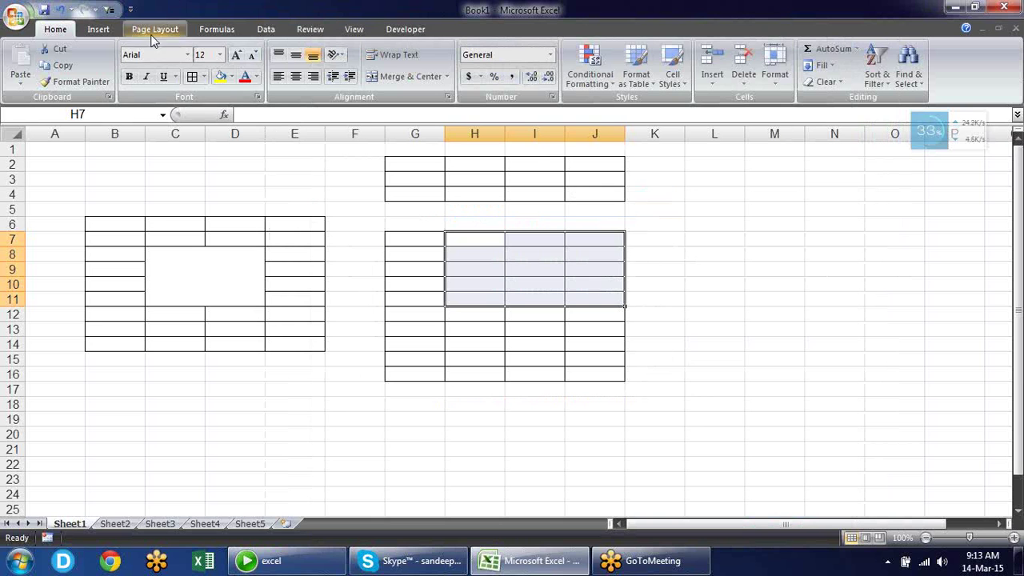
Check the current font Arial size 12, deselect H7:J11, then create Book2 with Ctrl+N
left_click(164, 55)
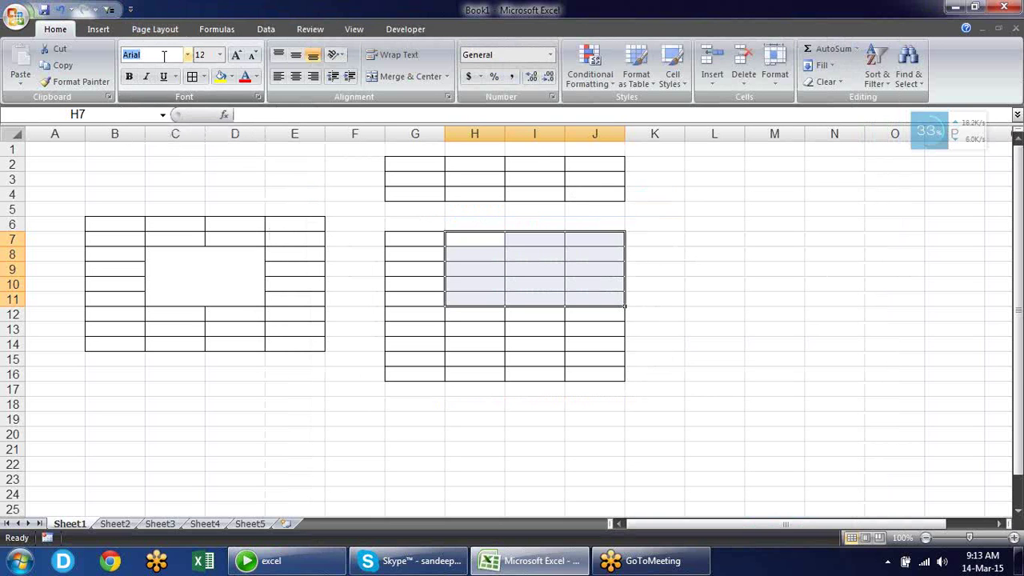
left_click(210, 54)
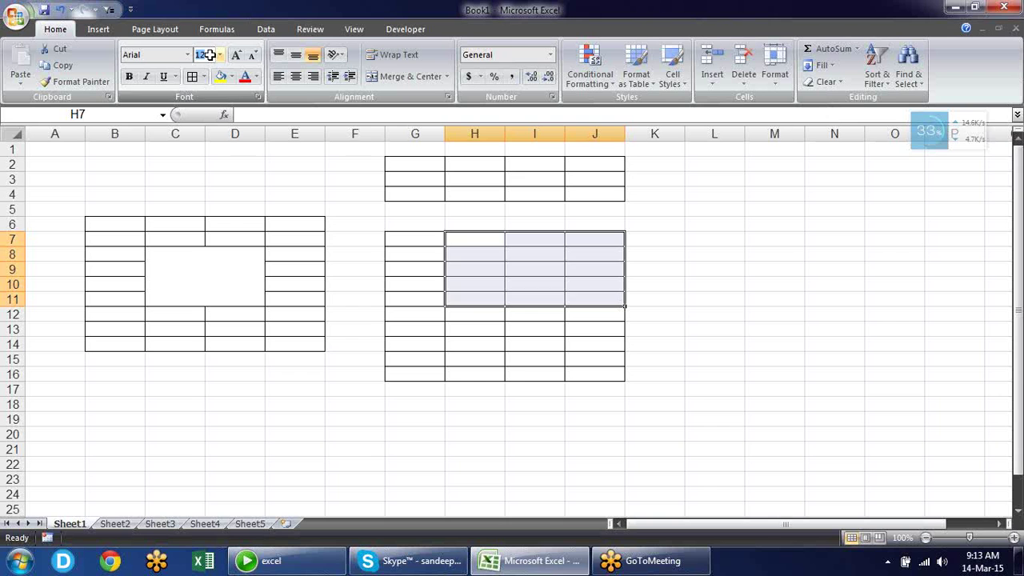
left_click(369, 327)
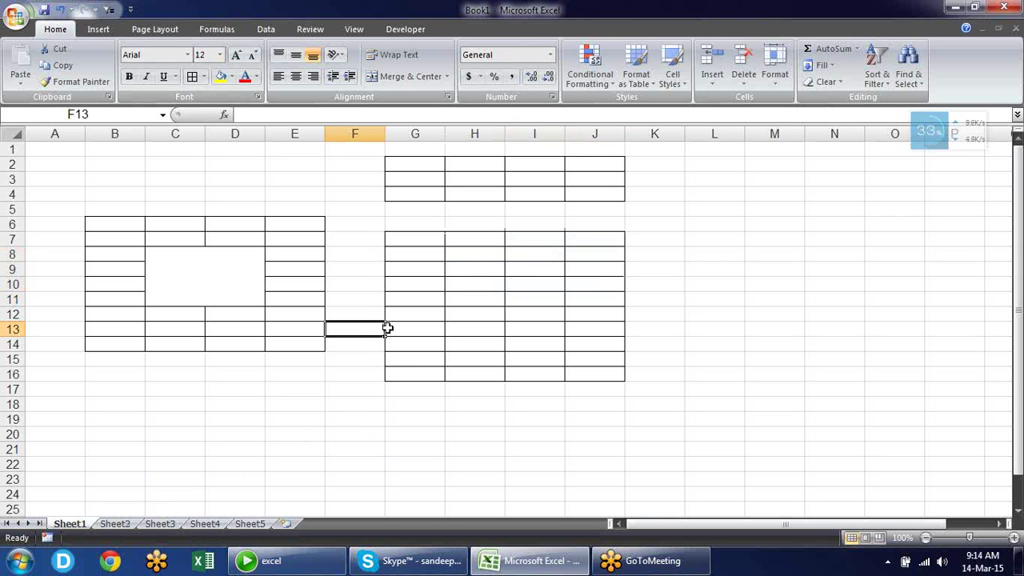
key("ctrl+n")
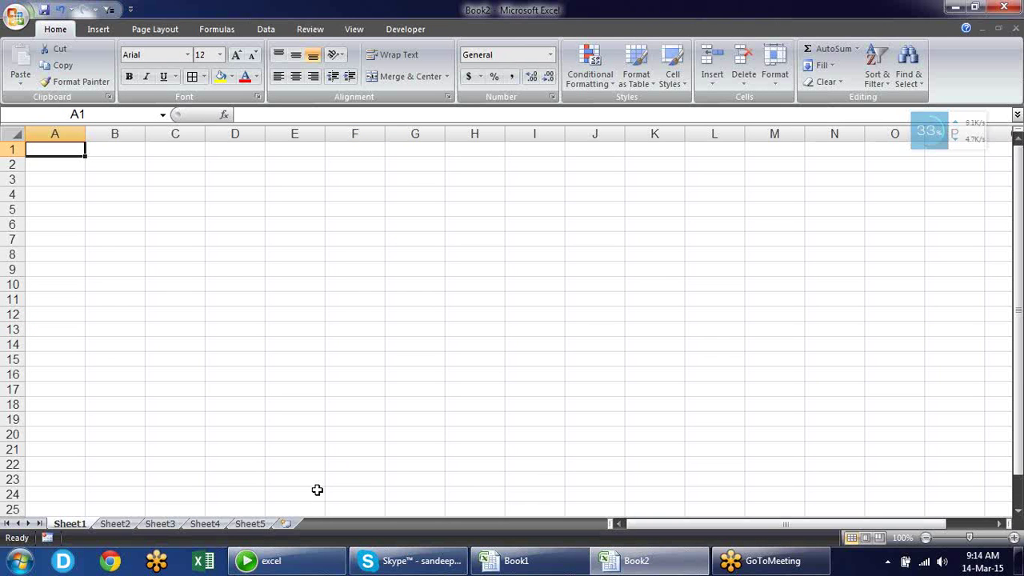
In Excel Options, review the new-workbook defaults, keeping Arial font and Normal View
left_click(14, 23)
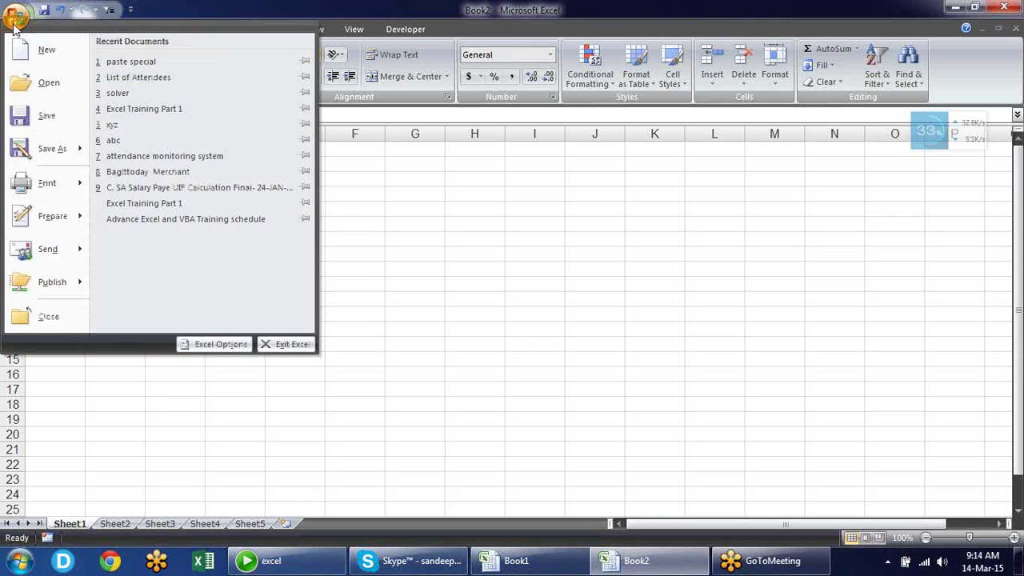
left_click(220, 344)
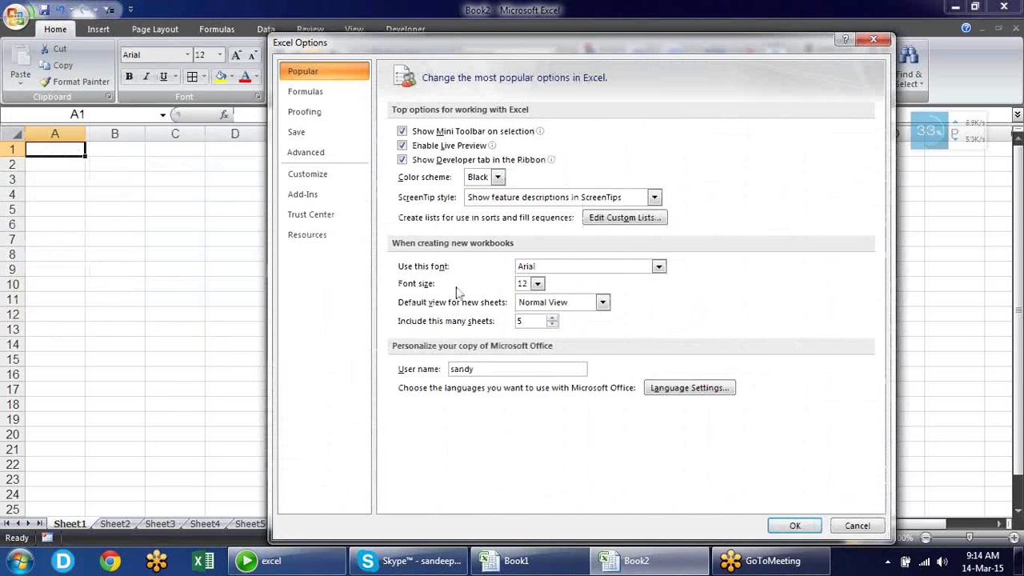
left_click(657, 267)
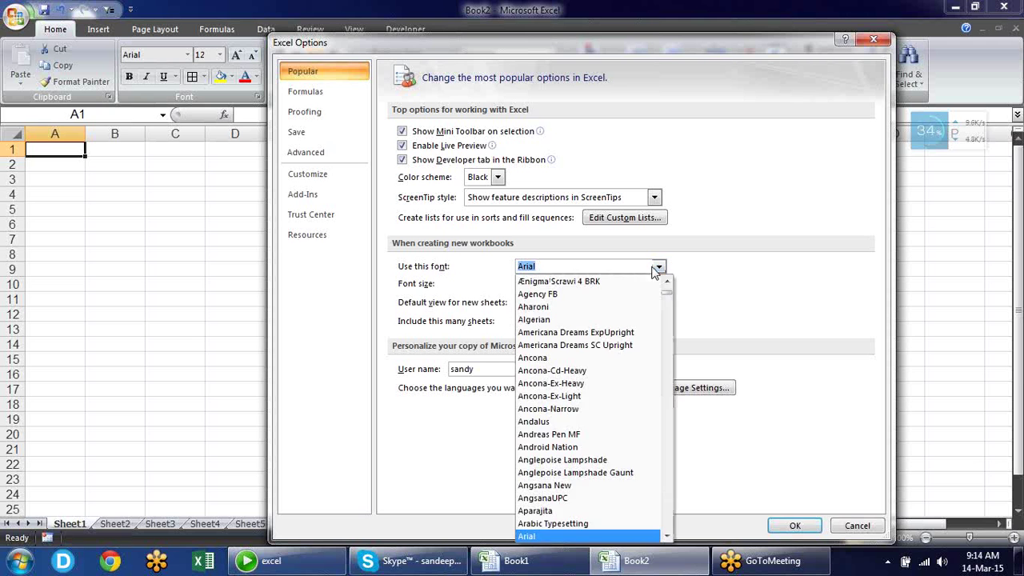
left_click(737, 283)
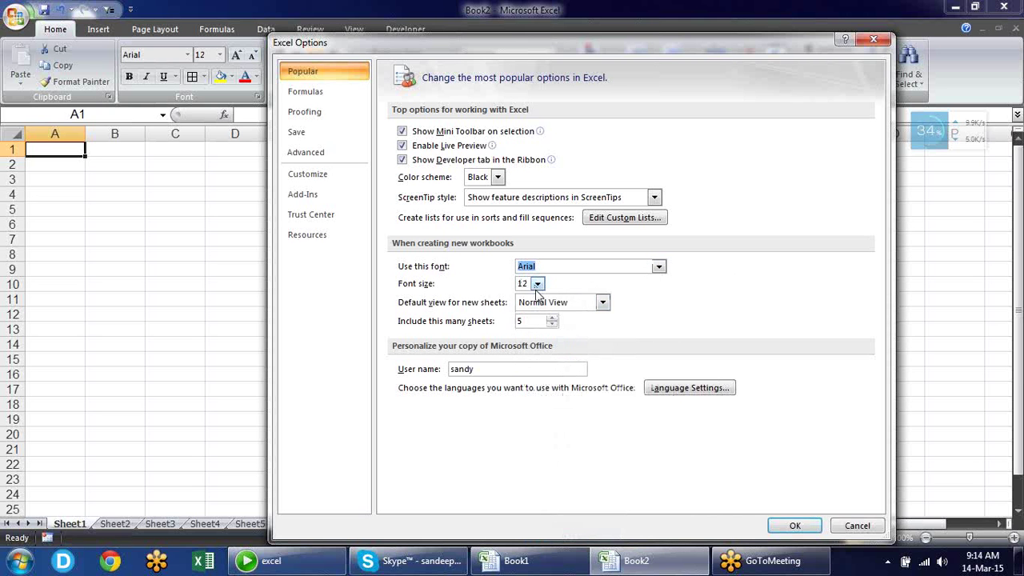
left_click(602, 303)
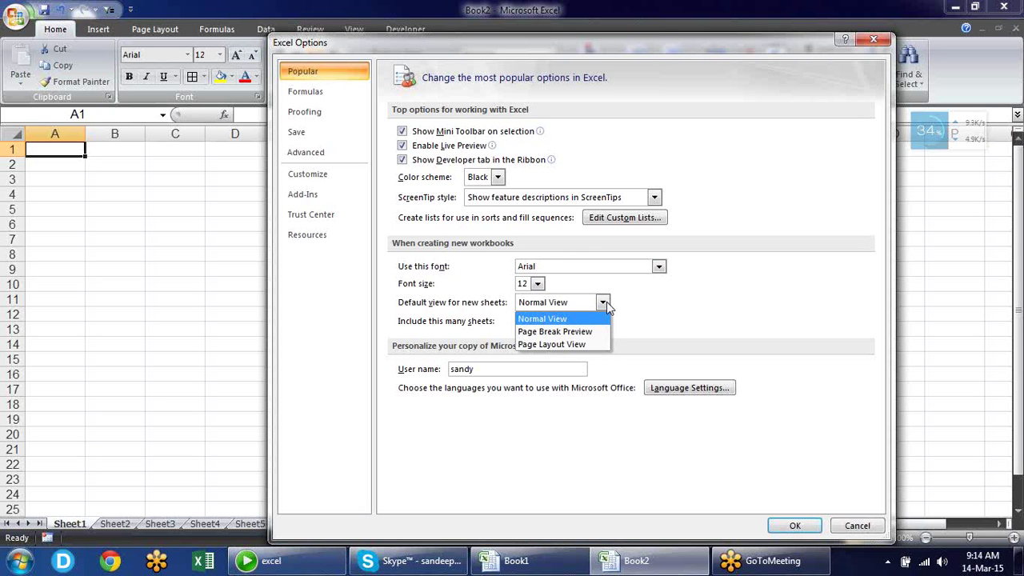
left_click(670, 300)
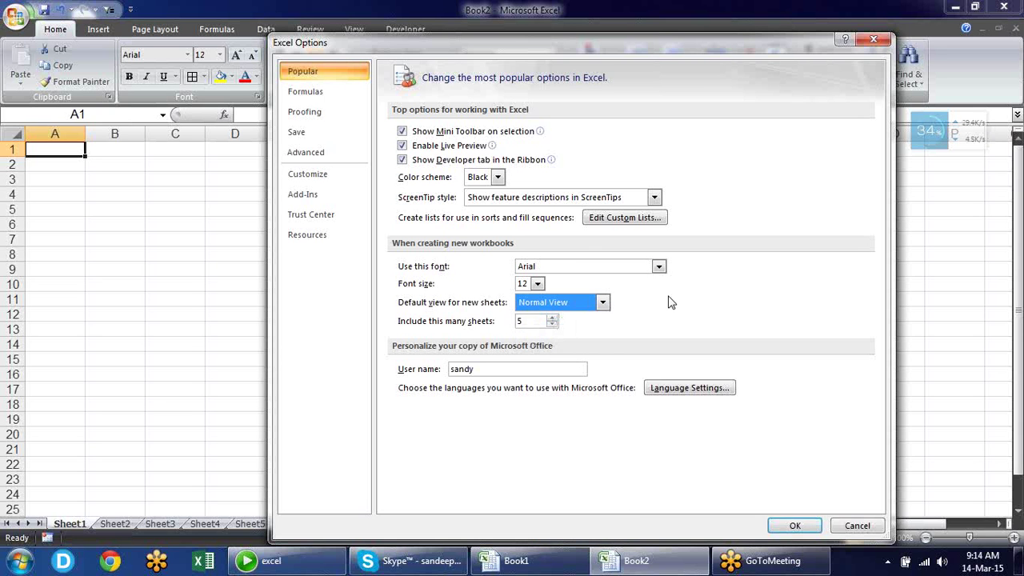
Change 'Include this many sheets' from 5 to 2 and apply
left_click(532, 321)
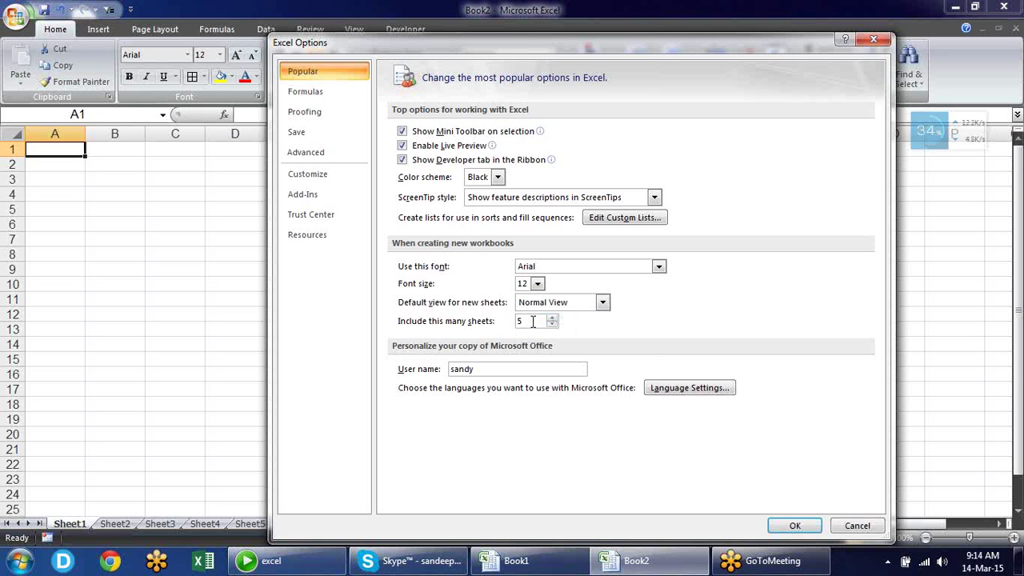
left_click_drag(533, 321, 486, 324)
type("2")
left_click(781, 528)
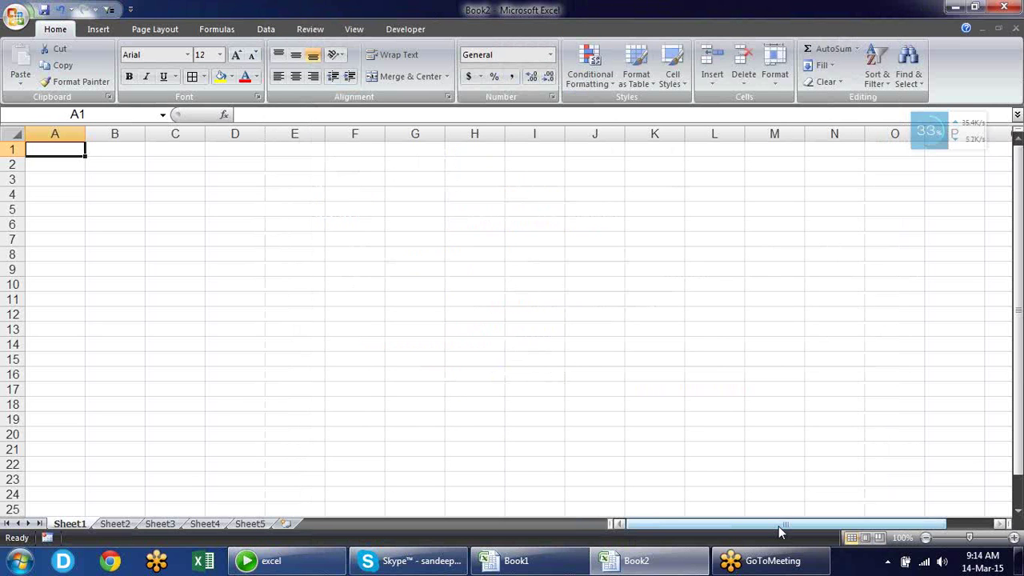
Create new workbook Book3, enter 'sandeep' in E4 and autofill the names down to E15
key("ctrl+n")
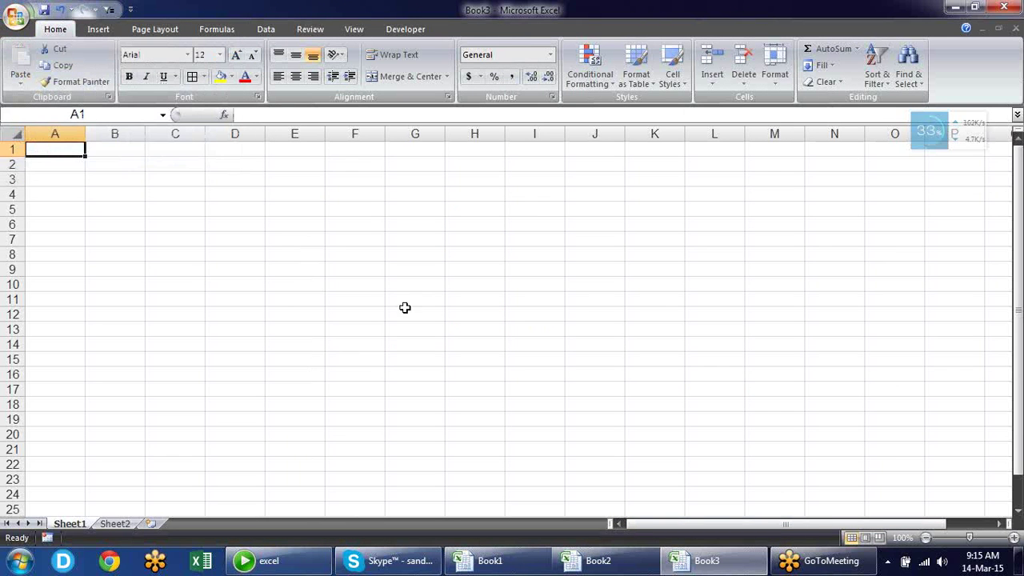
left_click(267, 196)
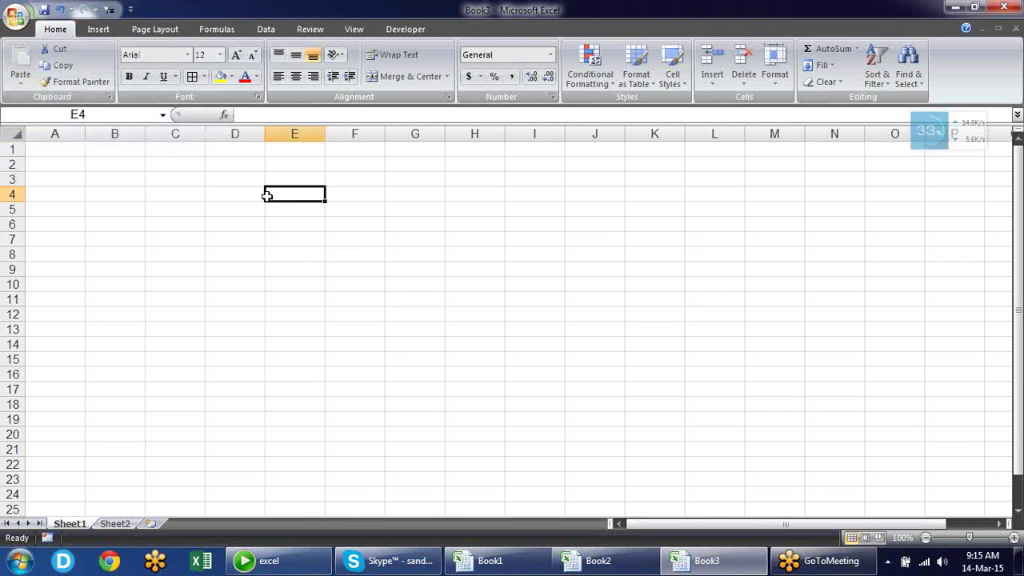
type("sandeep")
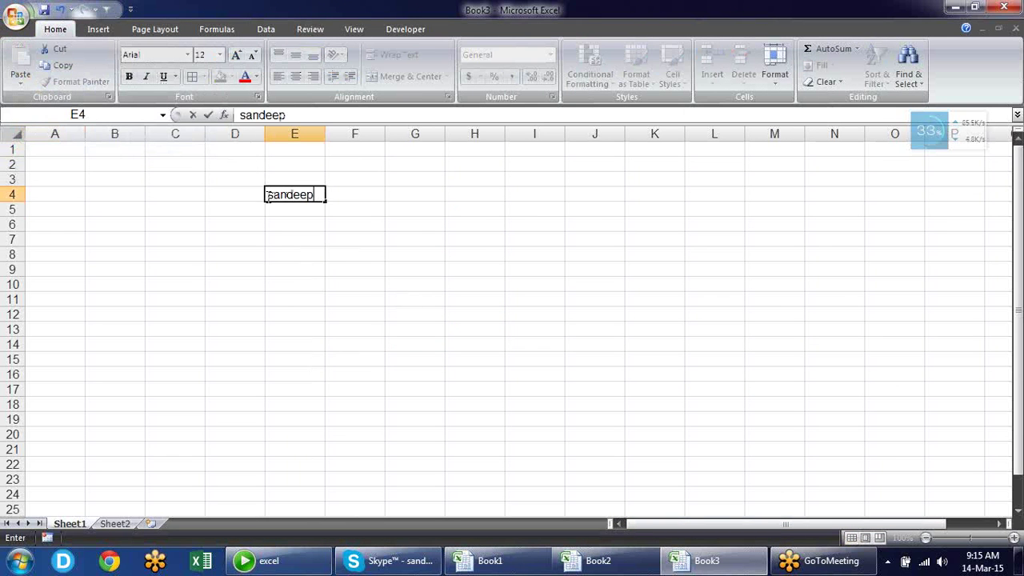
key("Return")
left_click(302, 196)
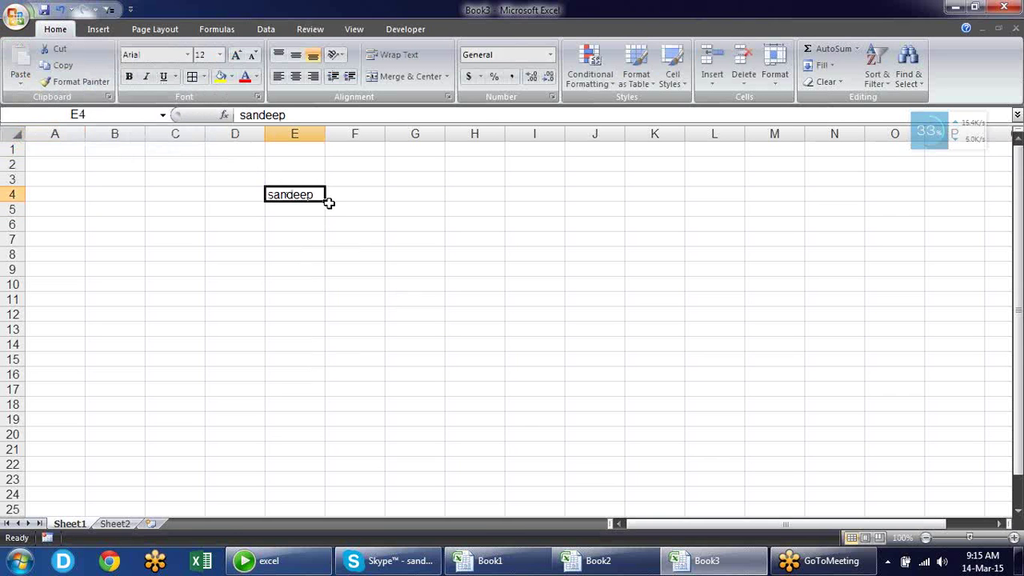
left_click_drag(327, 203, 330, 360)
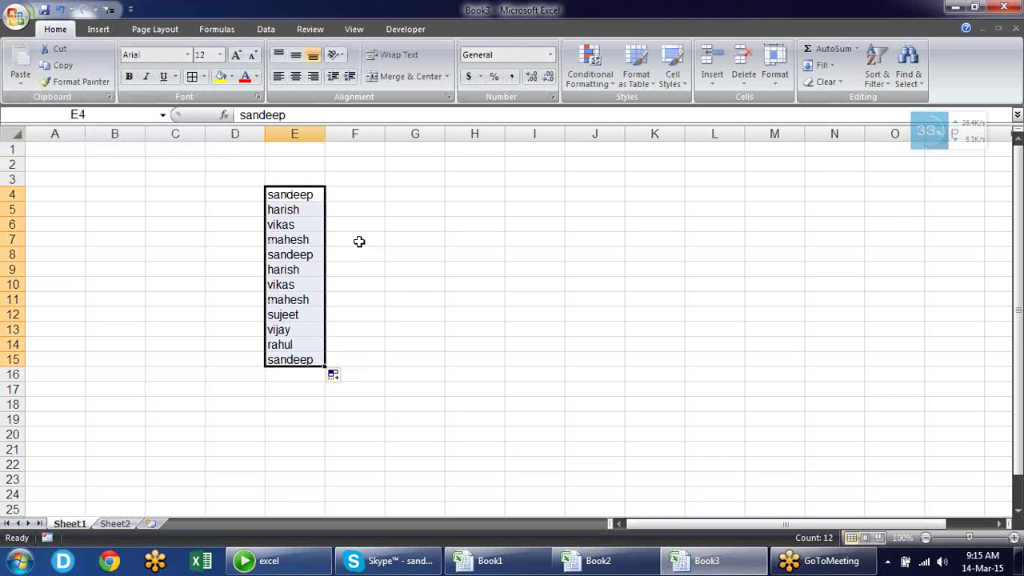
Enter 'pen drive' in F4, autofill the products down to F15, and widen column F
left_click(358, 193)
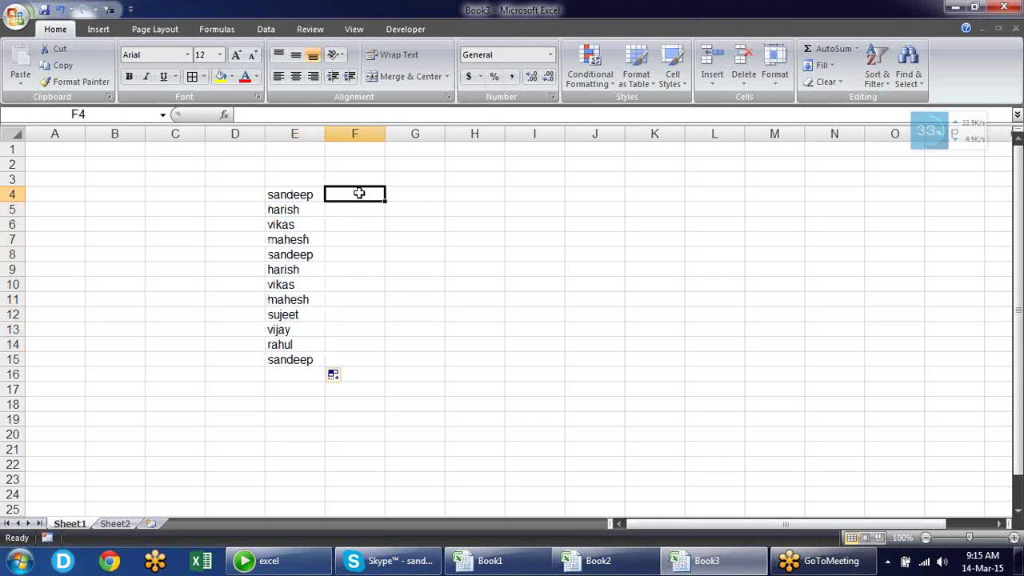
type("pen ")
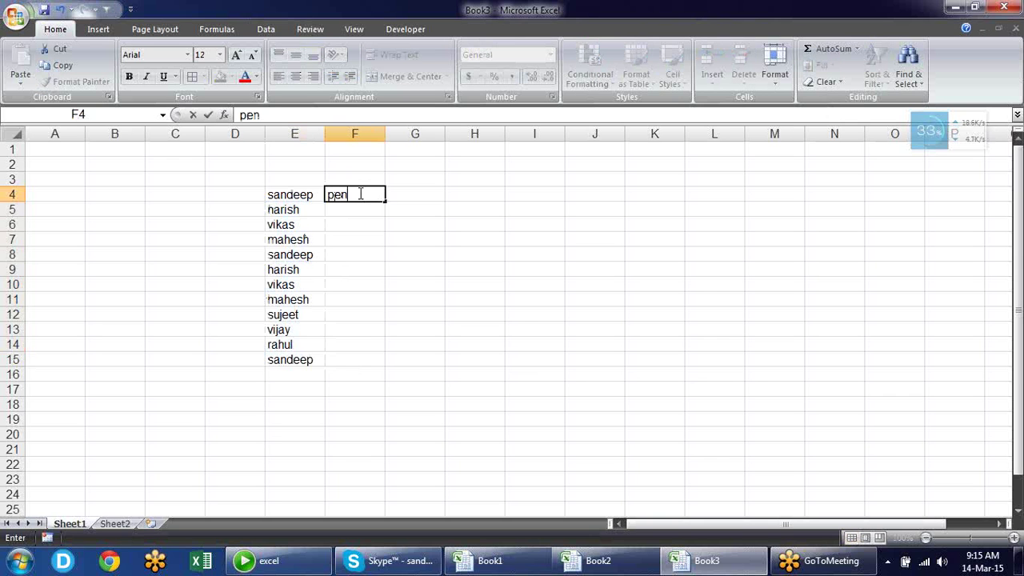
type("d")
key("BackSpace")
type("orive")
key("Return")
left_click(359, 193)
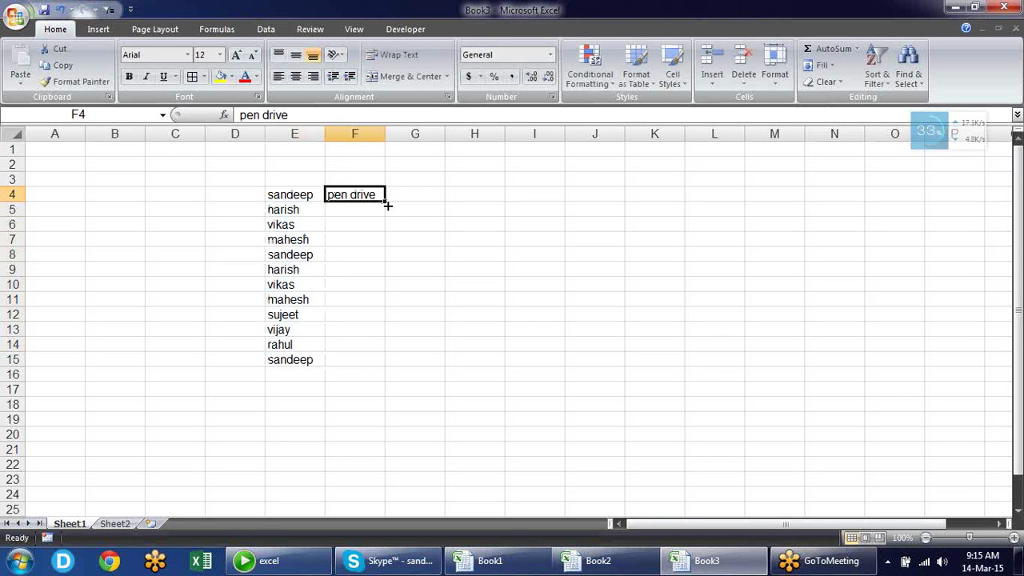
left_click_drag(385, 202, 389, 368)
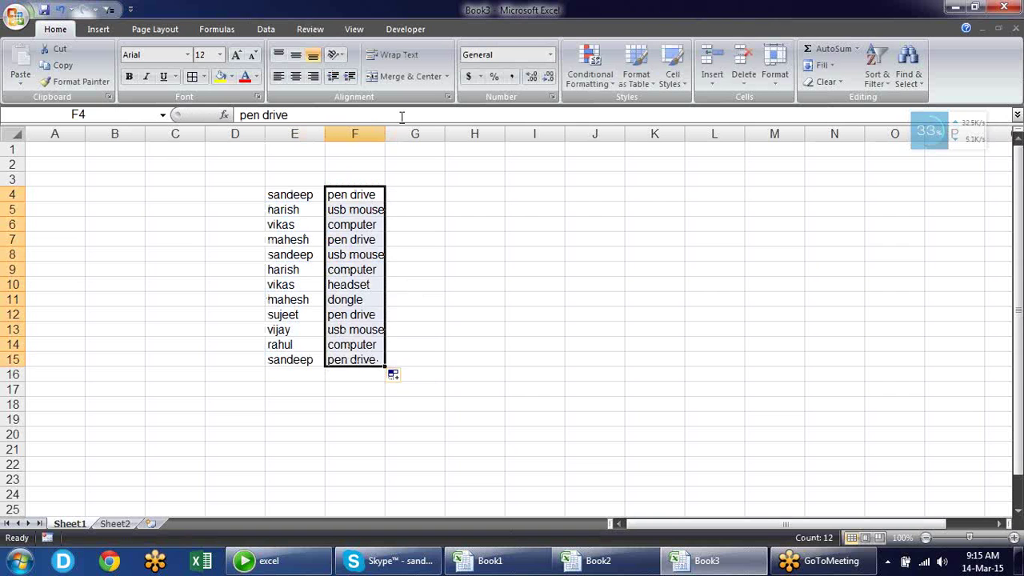
left_click(409, 194)
left_click_drag(386, 141, 406, 142)
Enter Jan in H4 and autofill the months through Sep down to H12
left_click(505, 196)
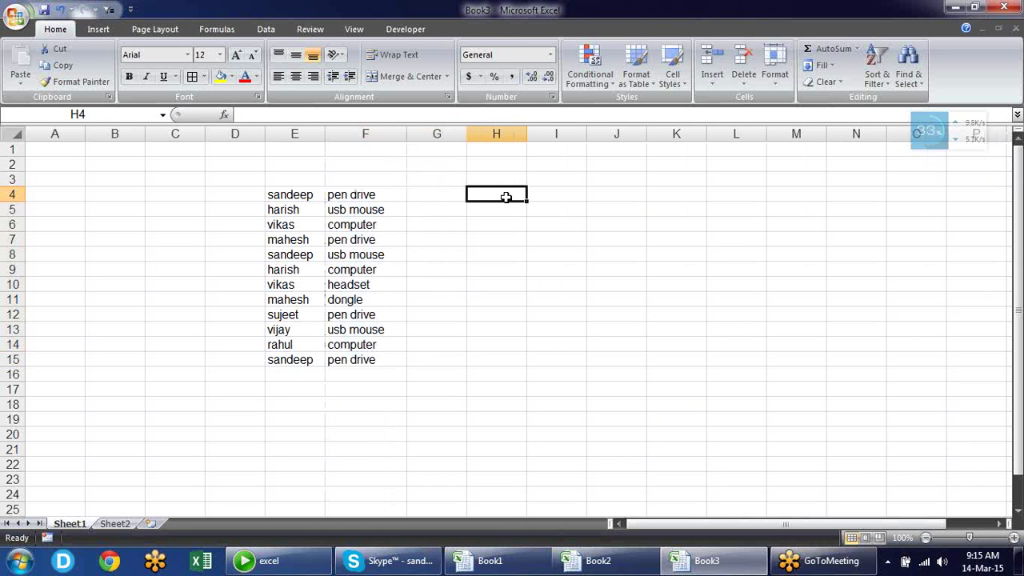
type("Jan")
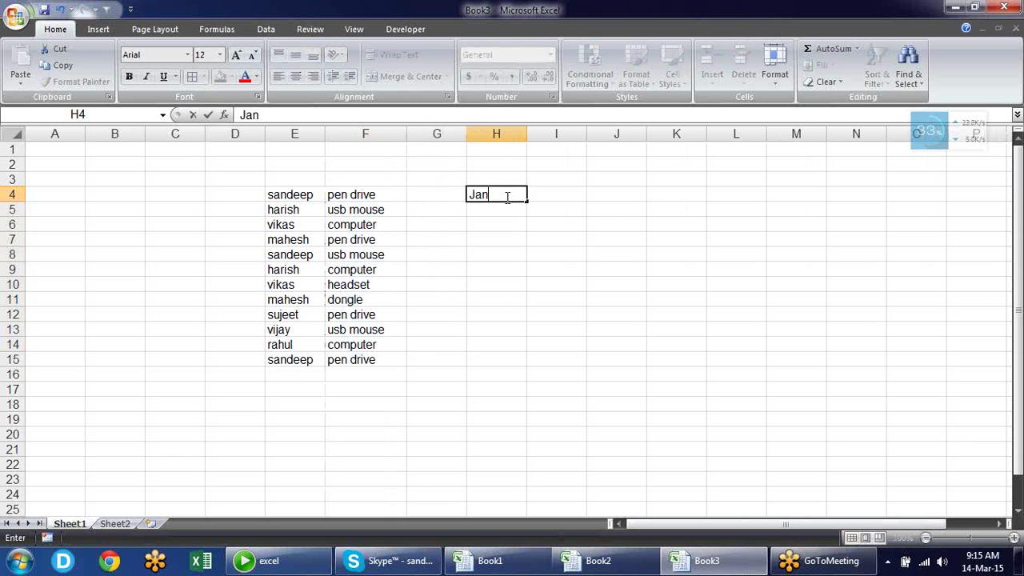
key("Return")
left_click(507, 197)
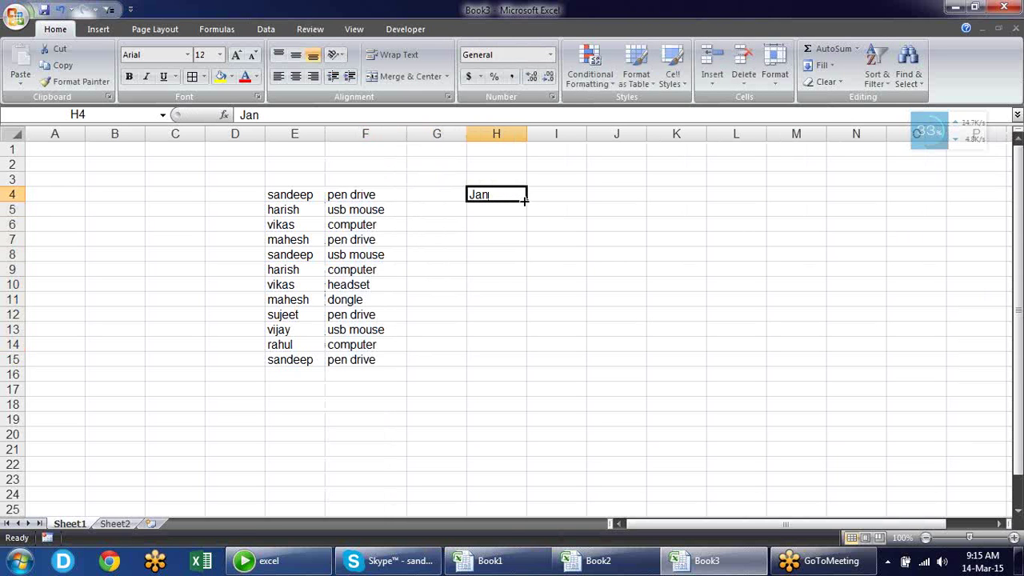
left_click_drag(526, 201, 527, 321)
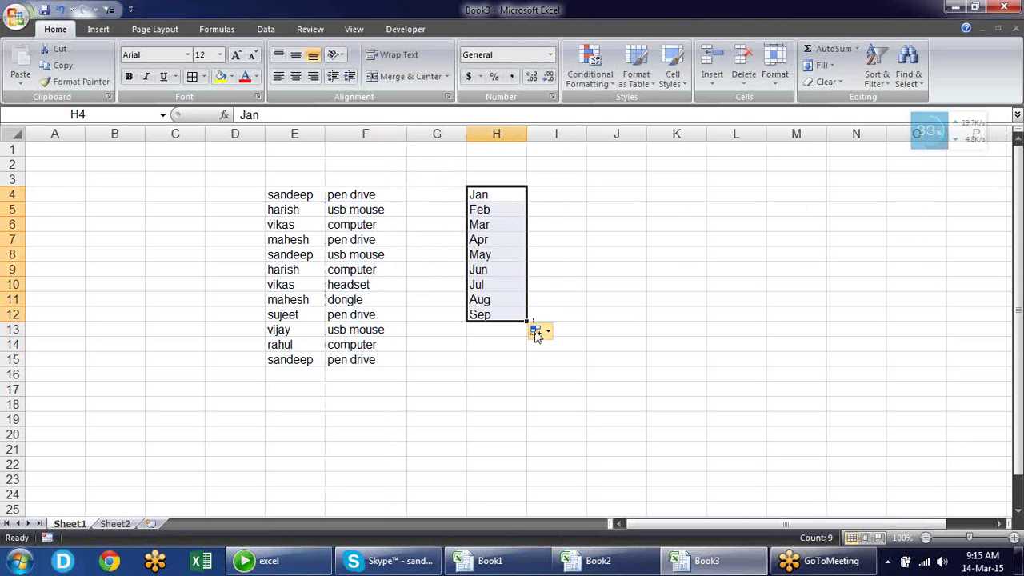
Enter Sunday in I4 and autofill the weekdays down to I12
left_click(551, 193)
type("sund")
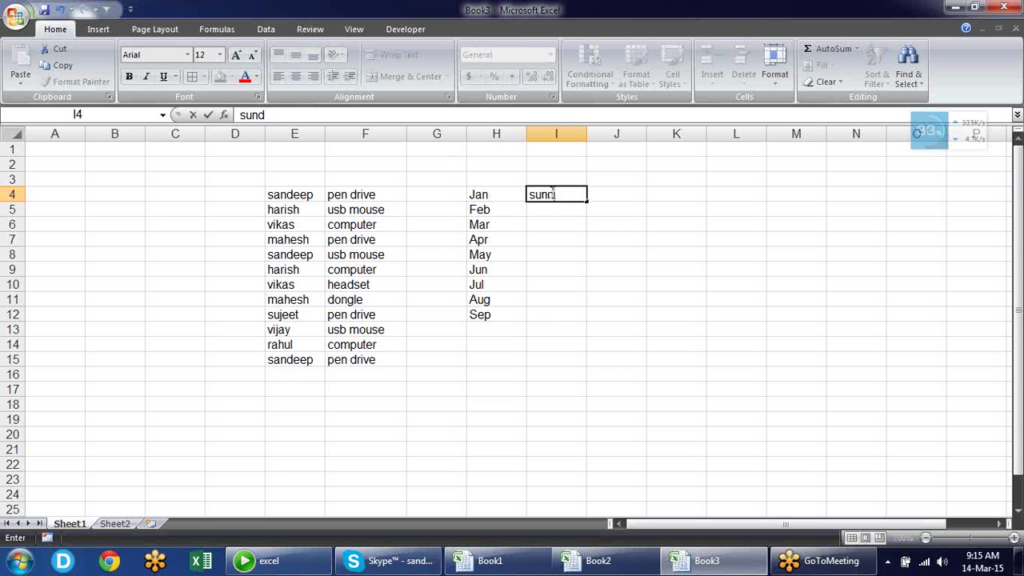
key("BackSpace")
type("day")
key("Return")
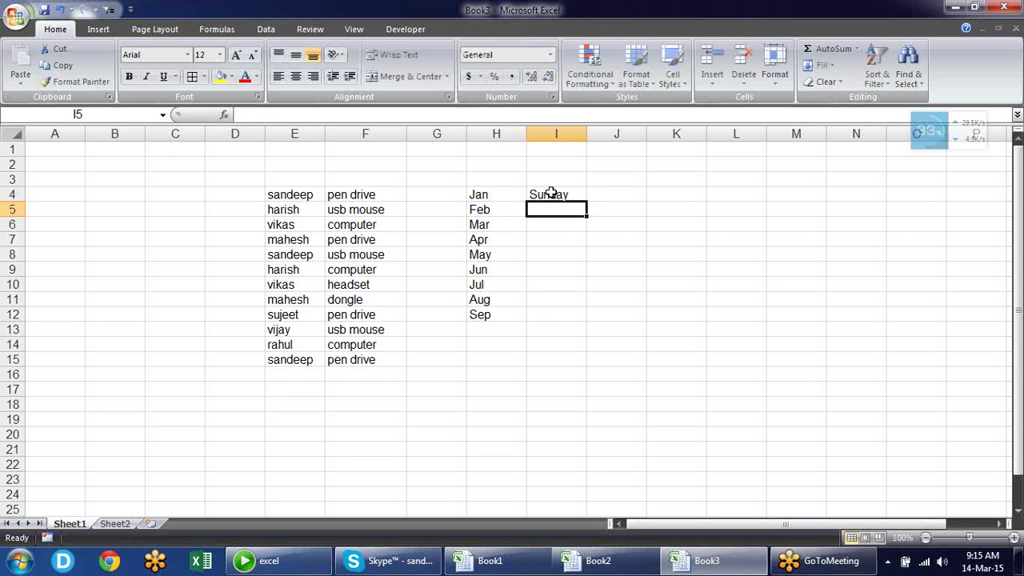
left_click(551, 194)
left_click_drag(586, 202, 589, 320)
Select the filled month and weekday series in H4:I12, then pick cell E5
left_click_drag(497, 196, 565, 307)
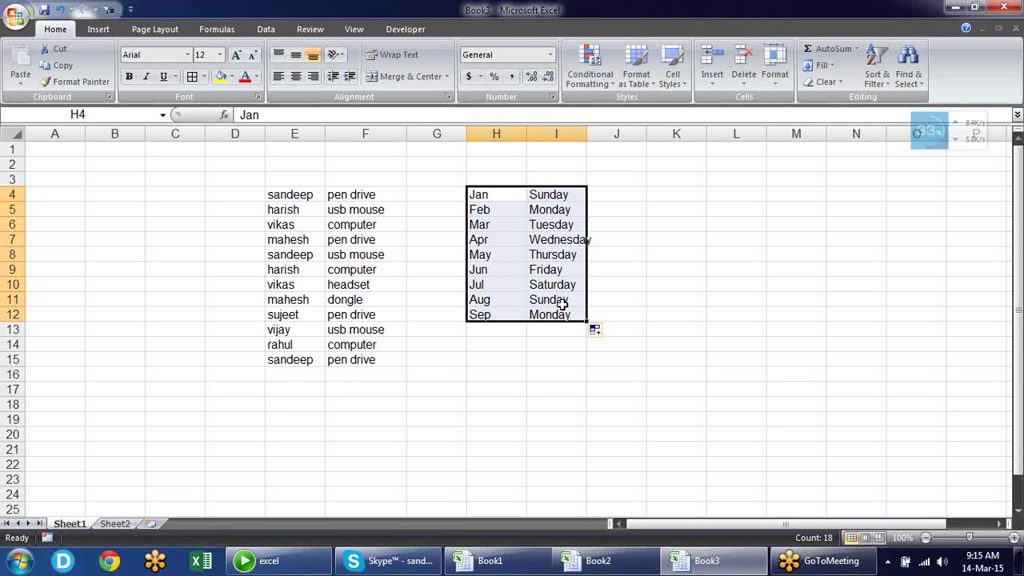
left_click(390, 244)
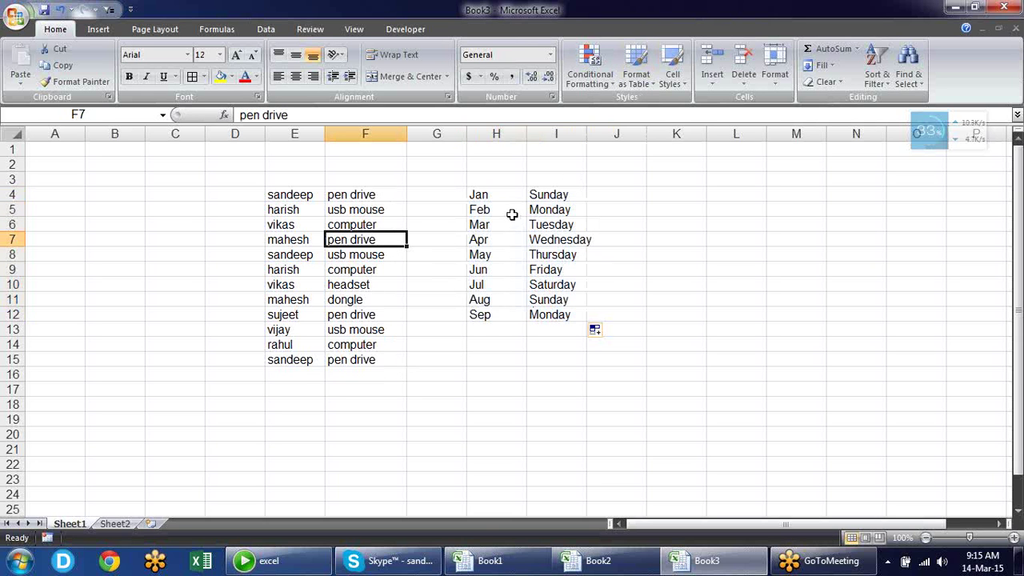
left_click_drag(511, 200, 508, 330)
left_click_drag(547, 201, 549, 310)
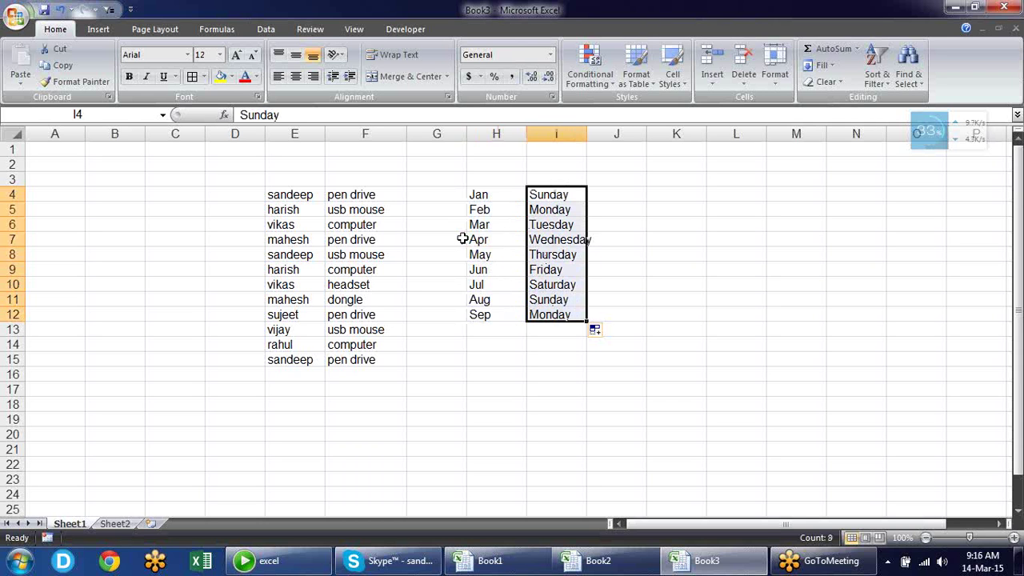
left_click(284, 212)
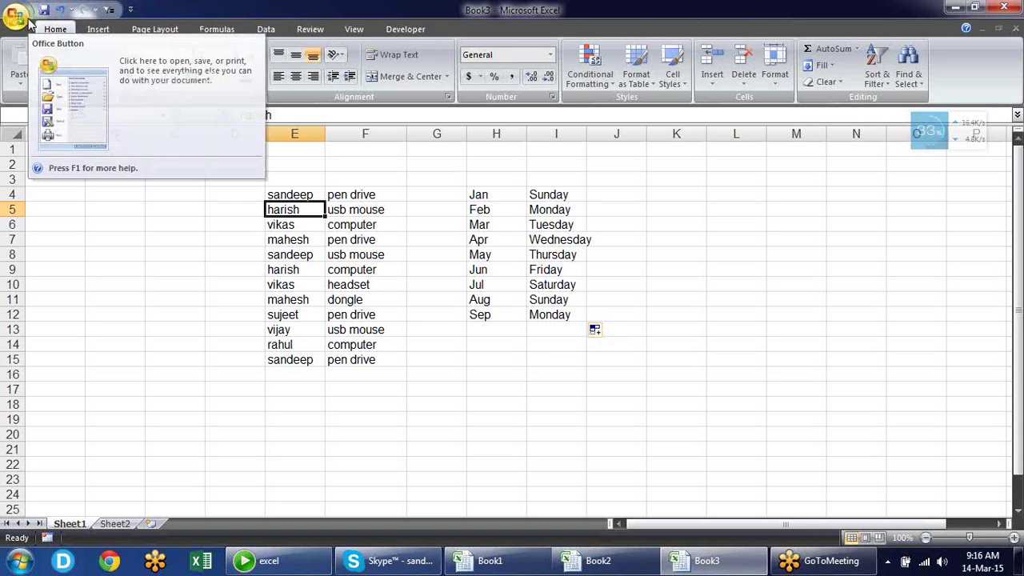
Open Excel Options, scroll through Advanced, then go back to the Popular page
left_click(29, 22)
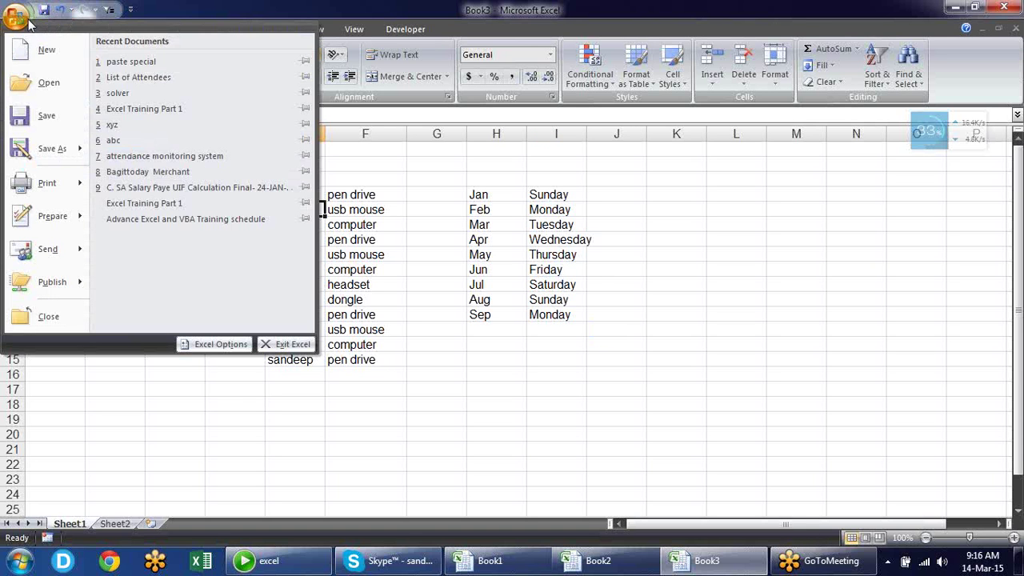
left_click(222, 346)
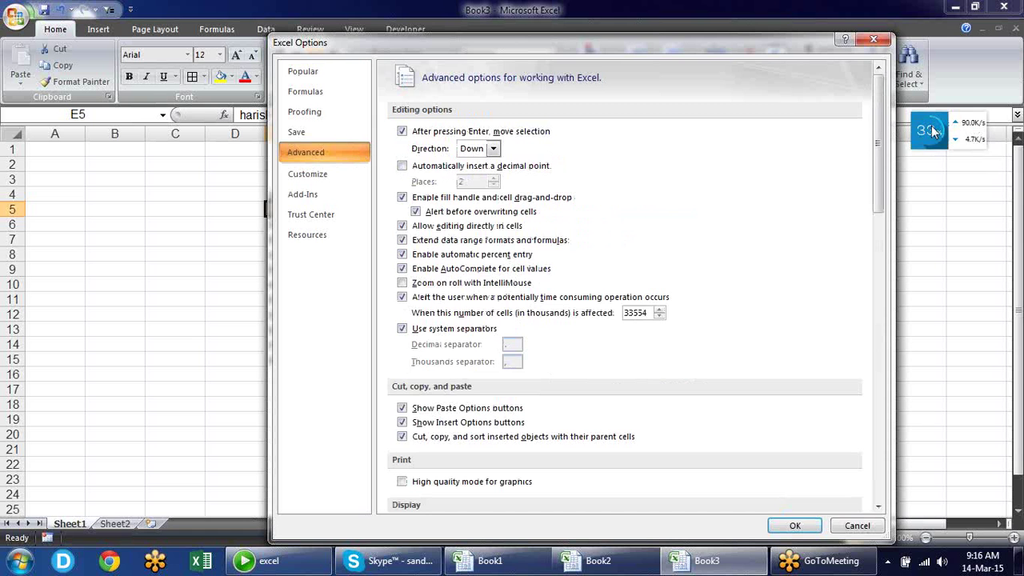
left_click_drag(878, 123, 878, 404)
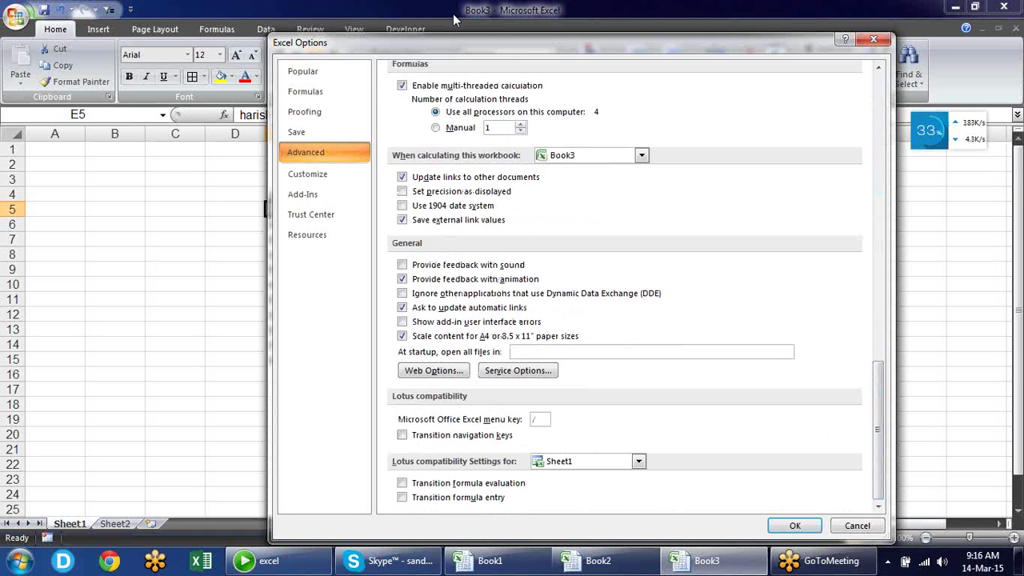
left_click(328, 72)
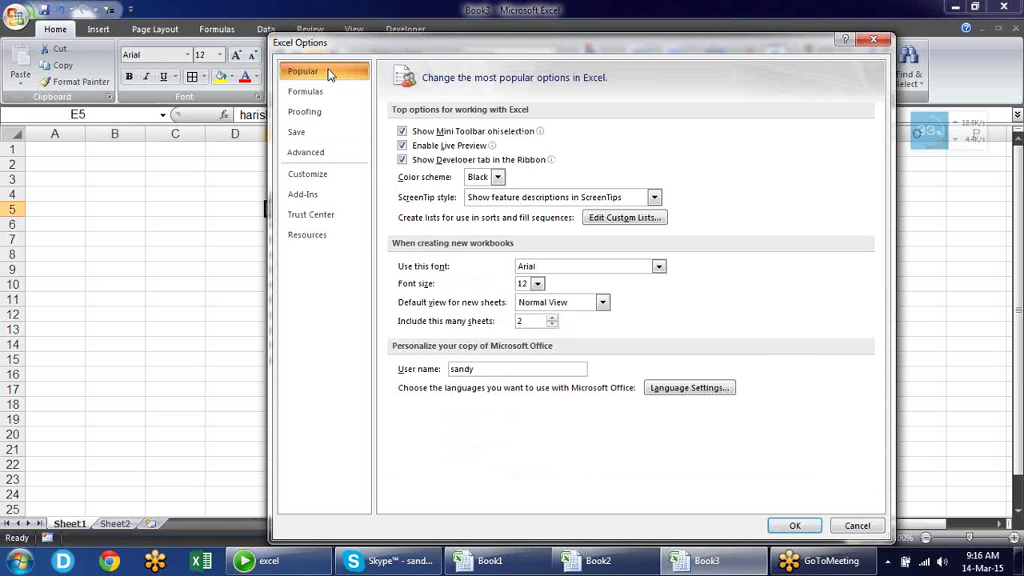
Open Edit Custom Lists and view each list: days, months, job titles, Rice, pen drive, fruits, cities, names
left_click(615, 220)
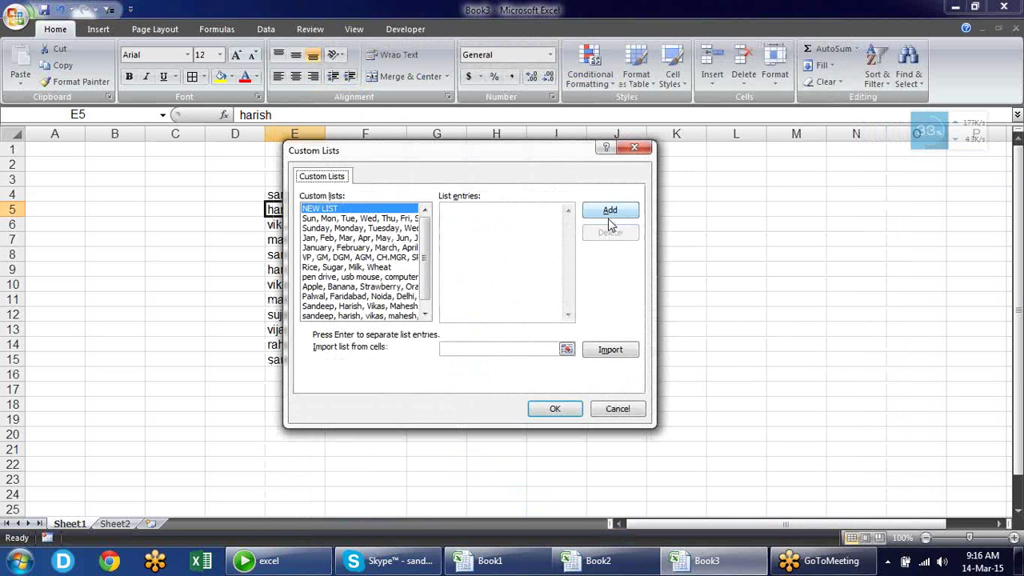
left_click(386, 220)
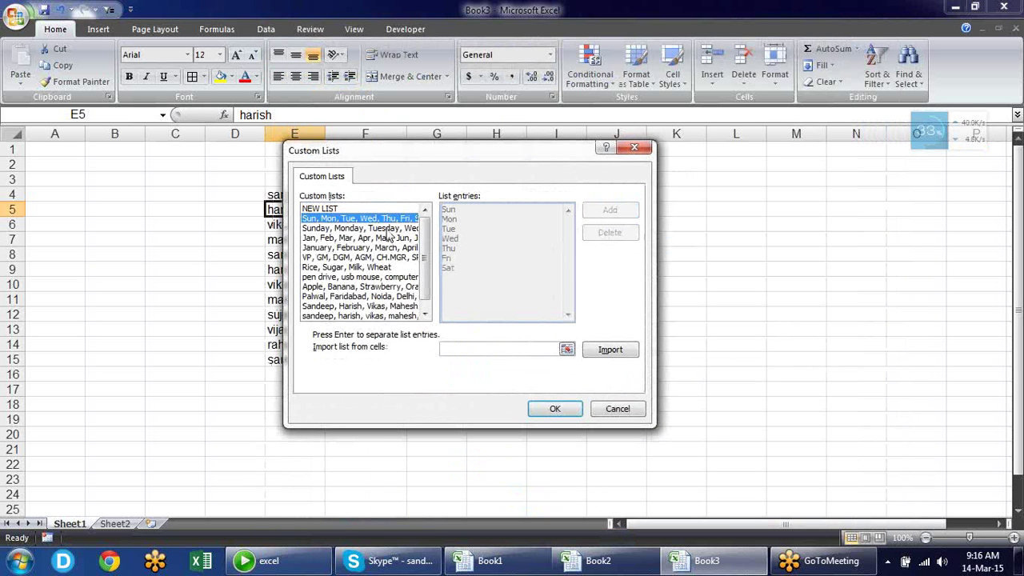
left_click(390, 231)
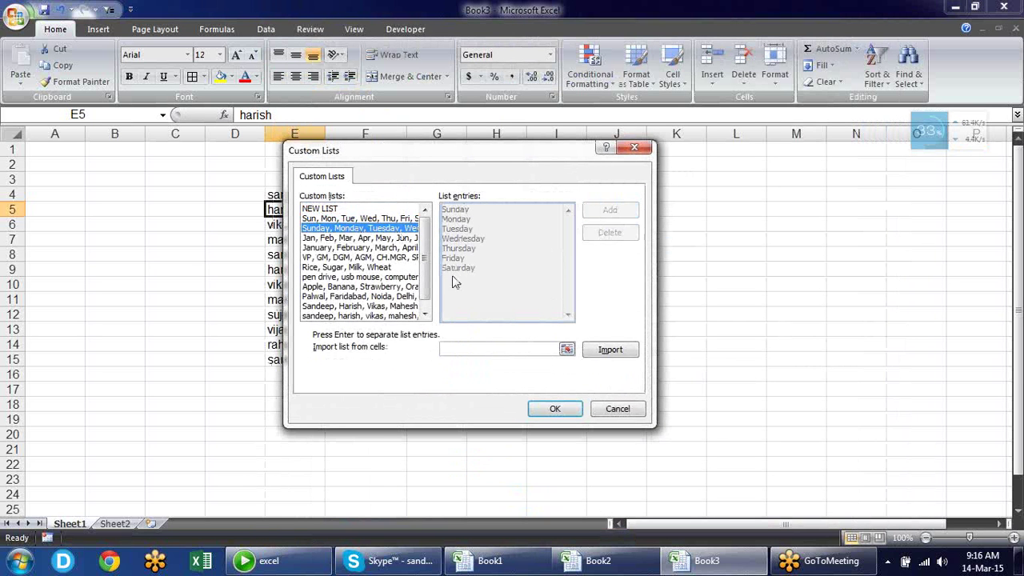
left_click(391, 249)
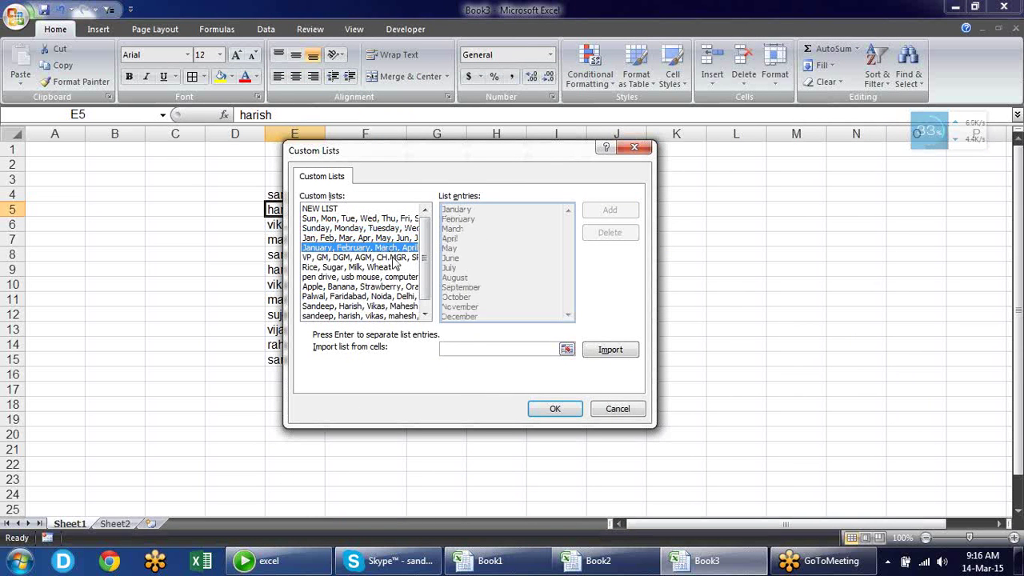
left_click(392, 257)
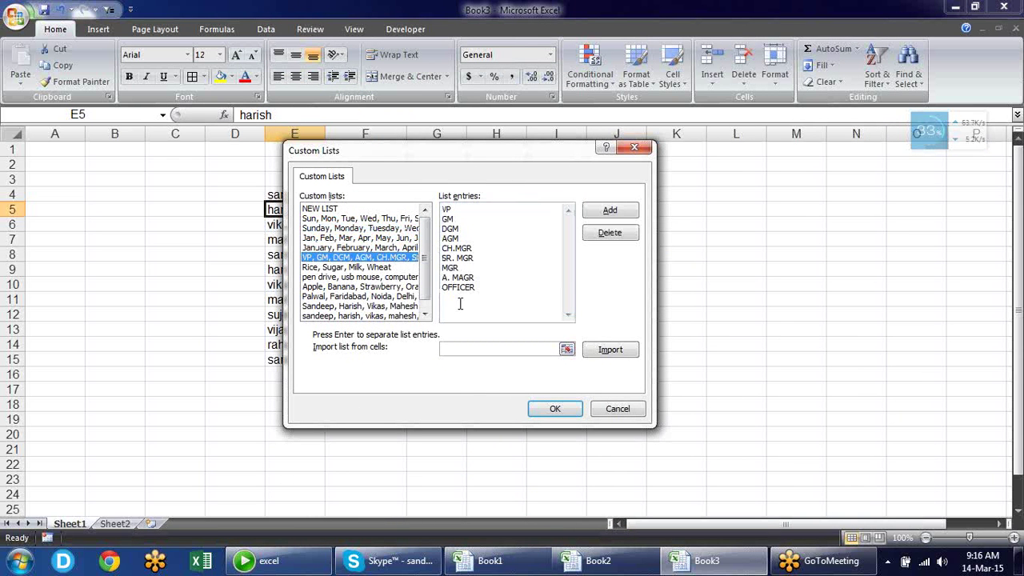
left_click(381, 268)
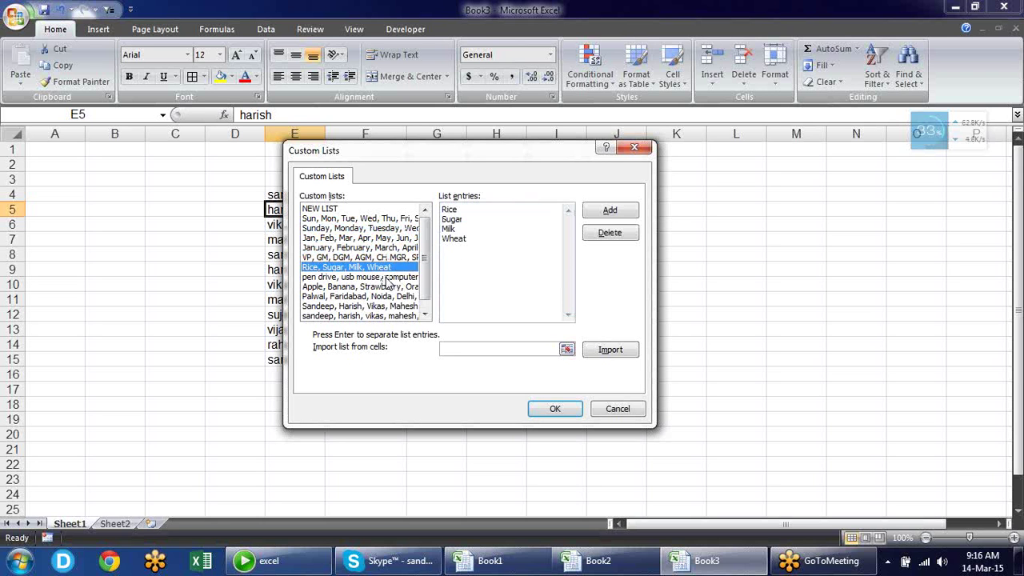
left_click(390, 278)
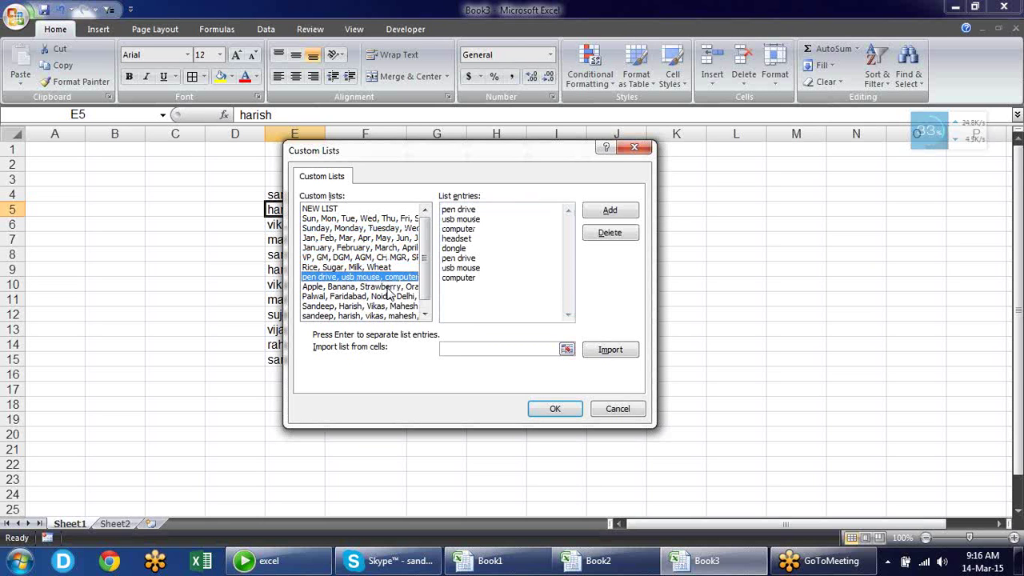
left_click(389, 287)
left_click(388, 297)
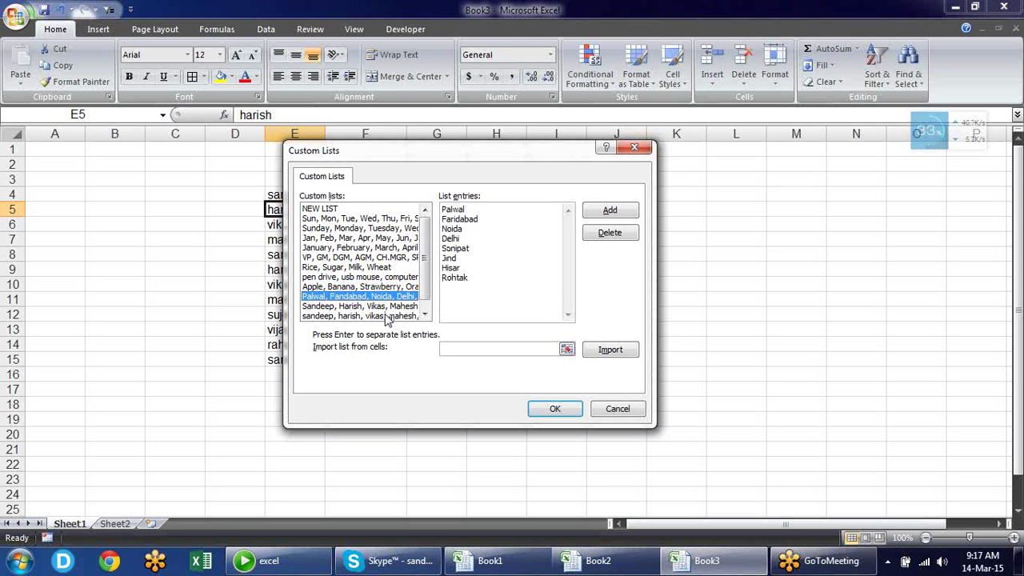
left_click(387, 316)
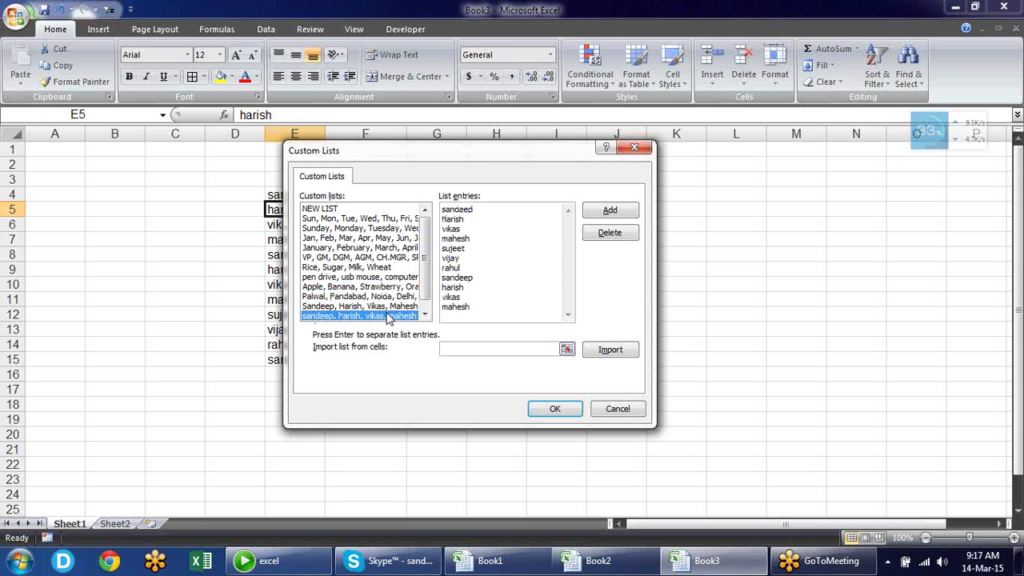
scroll(424, 304, "down", 1)
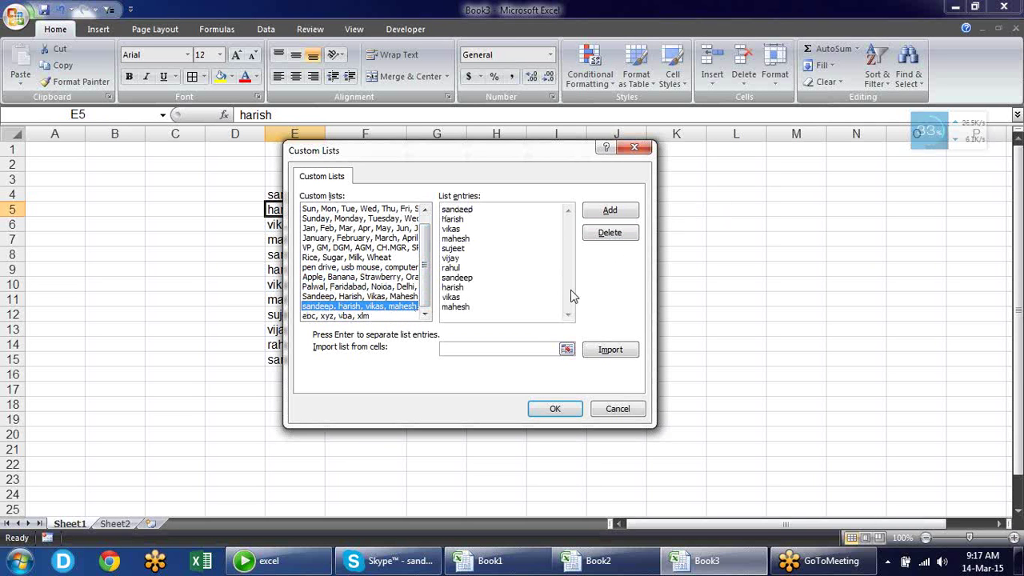
Delete the lowercase sandeep, harish, vikas list and the abc, xyz, vba, xlm list, then close Custom Lists
left_click(610, 233)
left_click(484, 318)
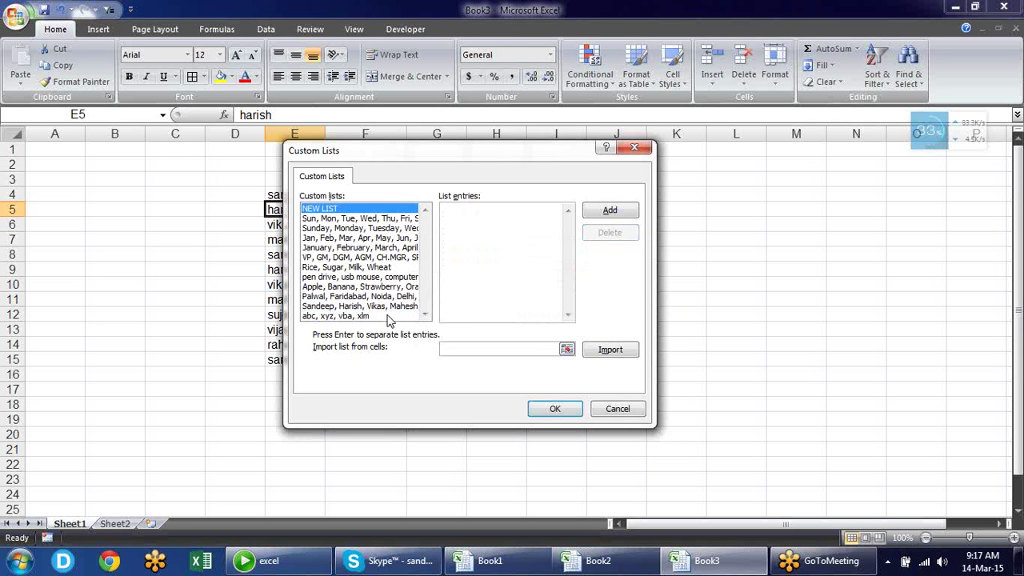
left_click(391, 316)
left_click(612, 233)
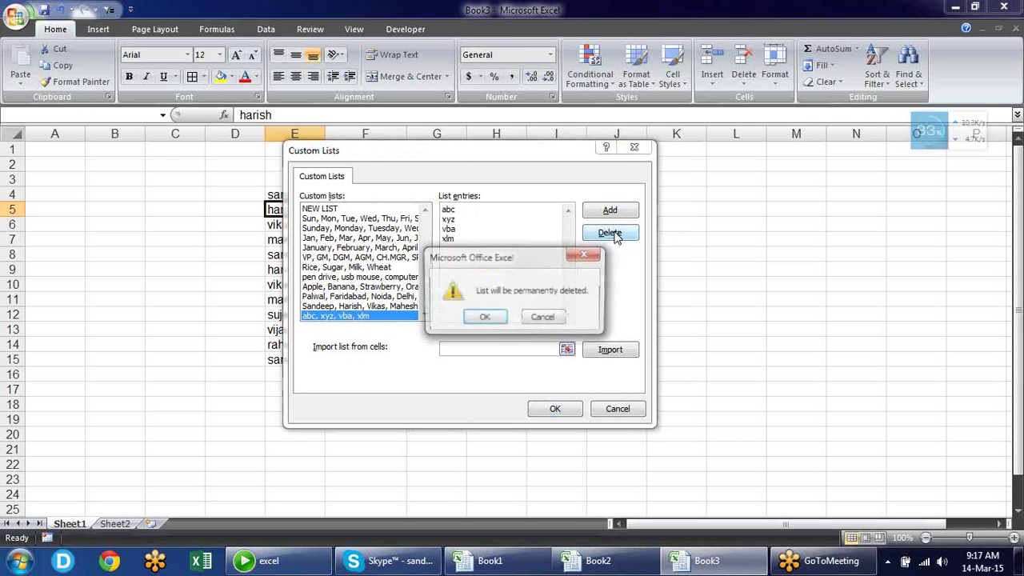
left_click(480, 320)
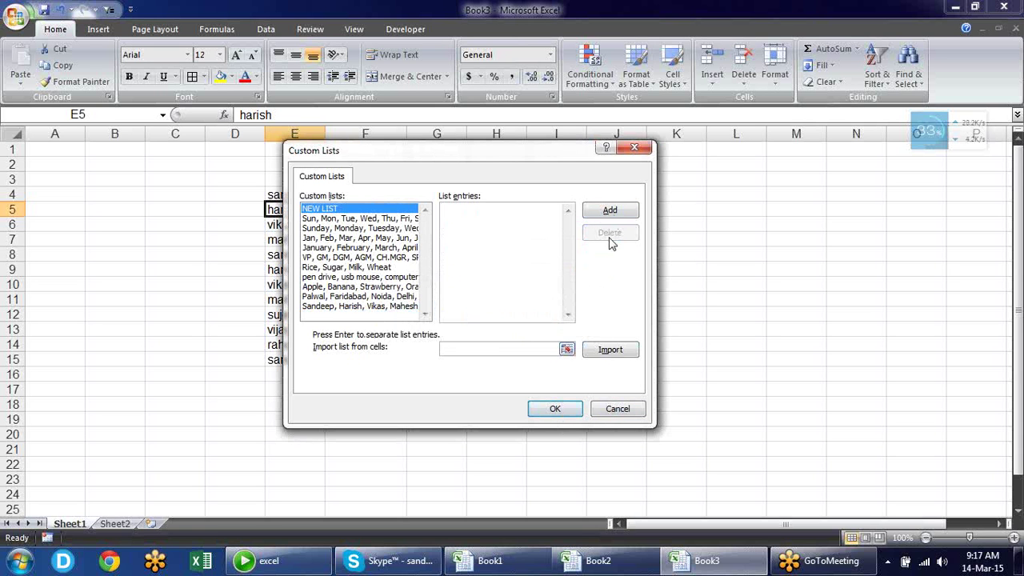
left_click(618, 410)
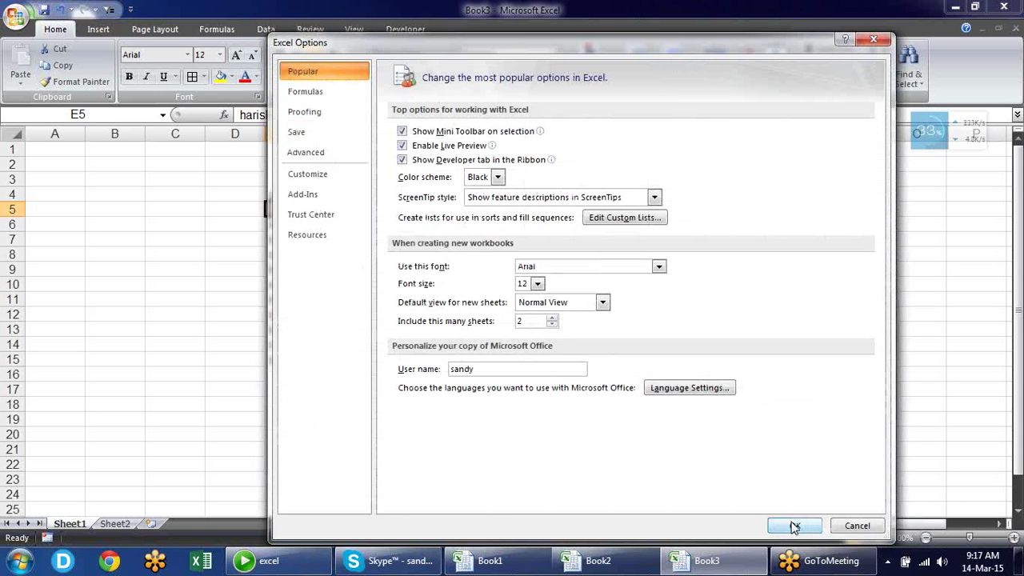
Enter abc, bcd, dgf and xyz down cells K5 to K8
left_click(792, 525)
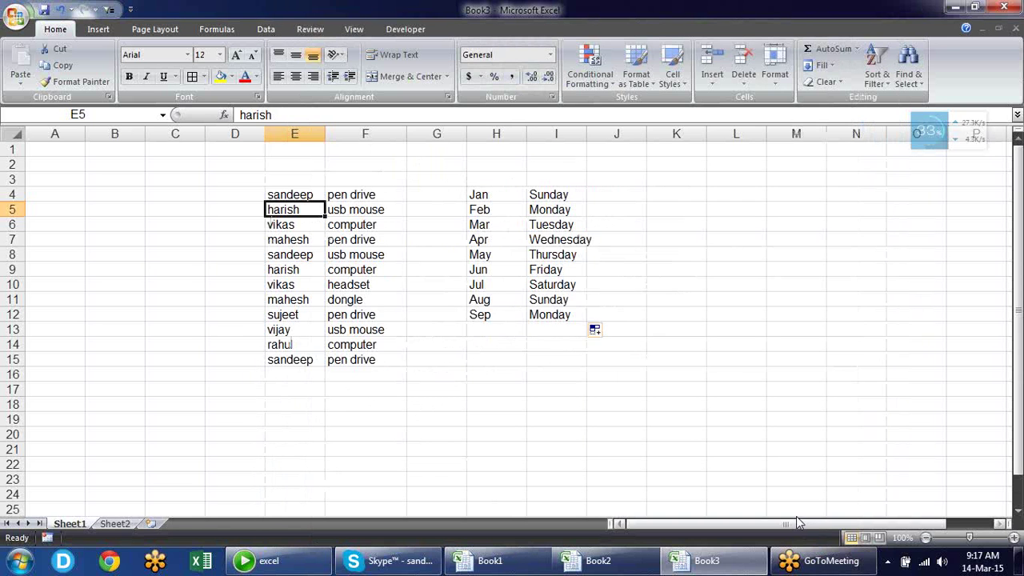
left_click(659, 206)
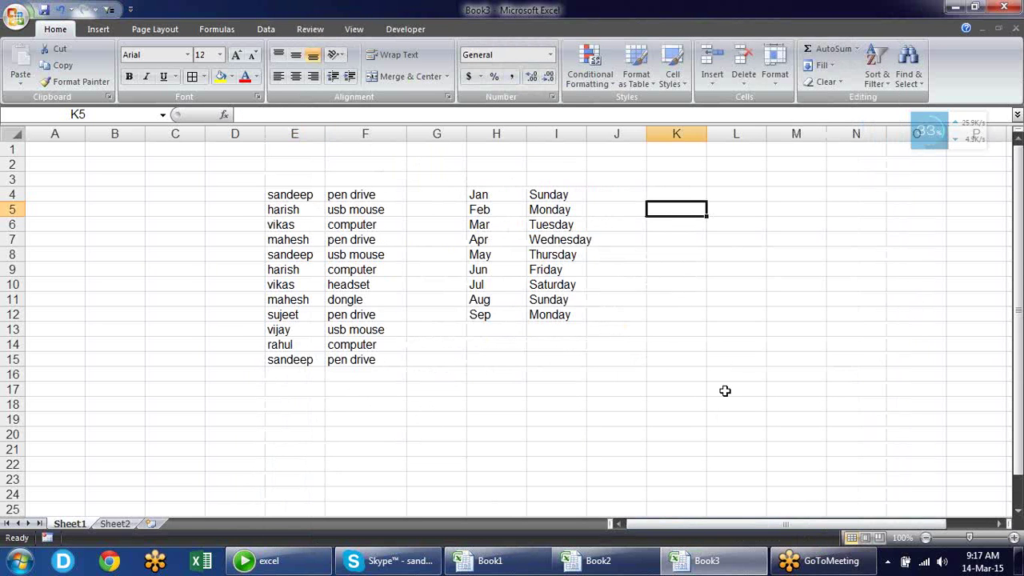
type("abc")
key("Return")
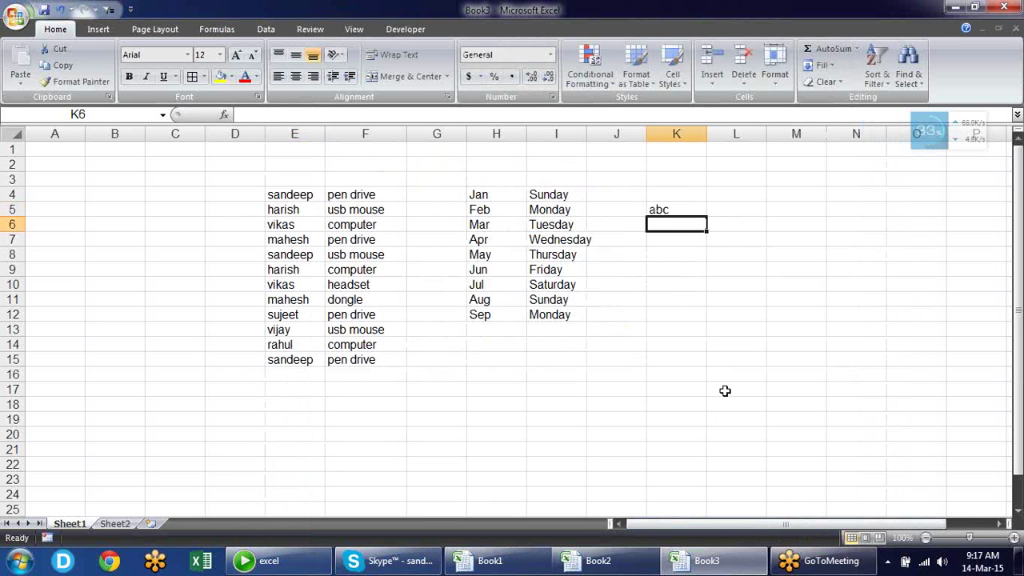
type("bc")
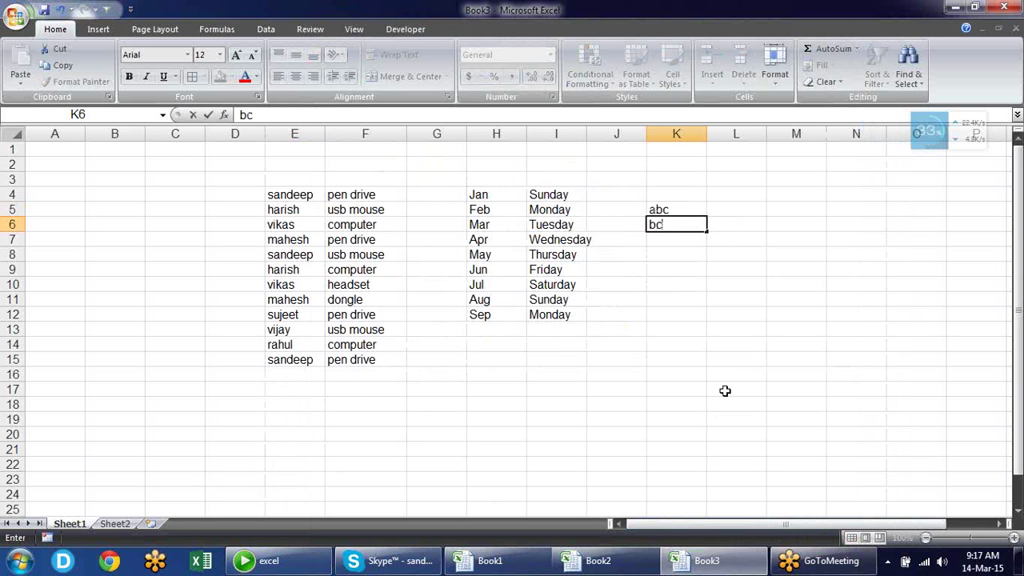
type("d")
key("Return")
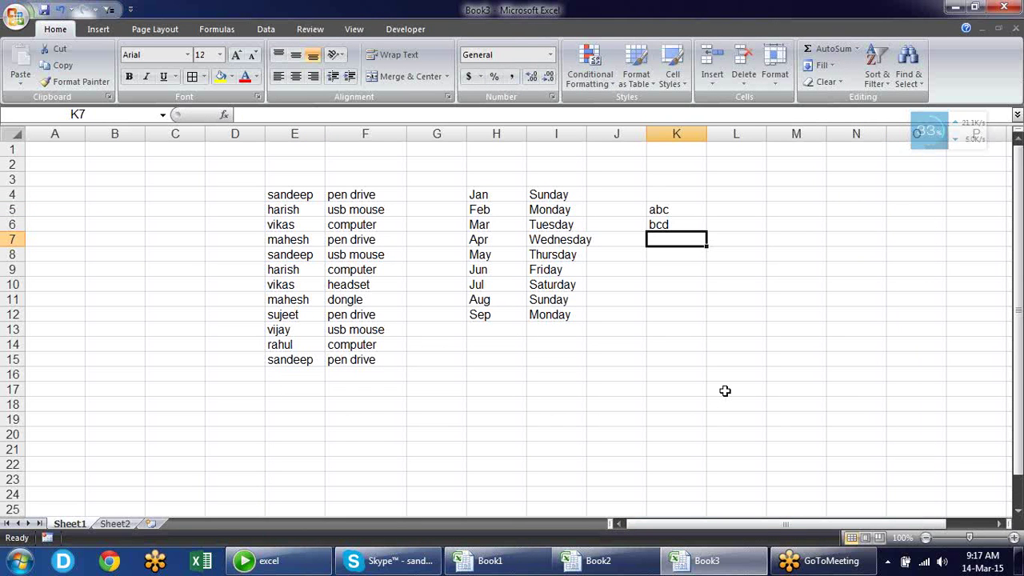
type("dgf")
key("Return")
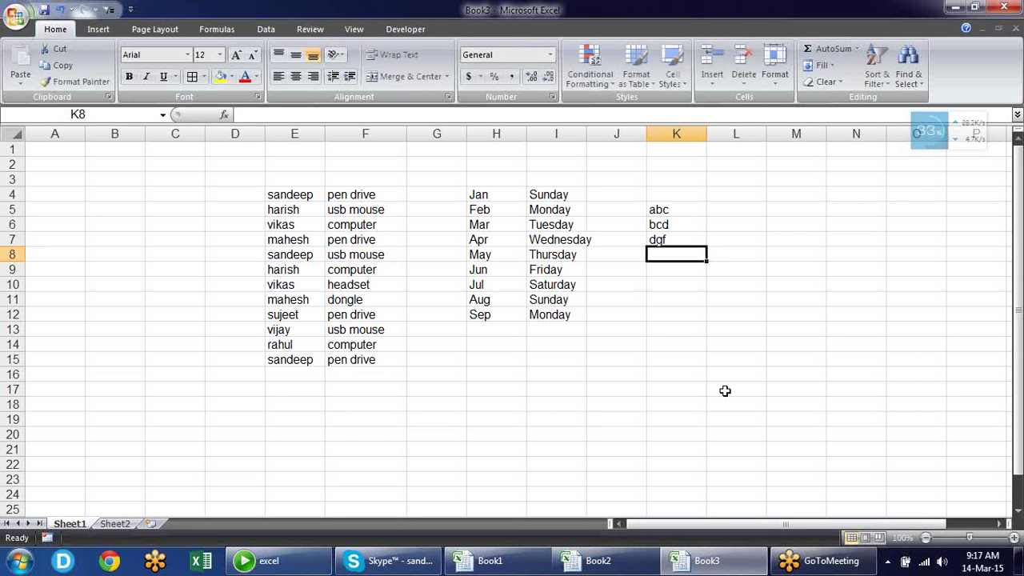
type("xyz")
key("Return")
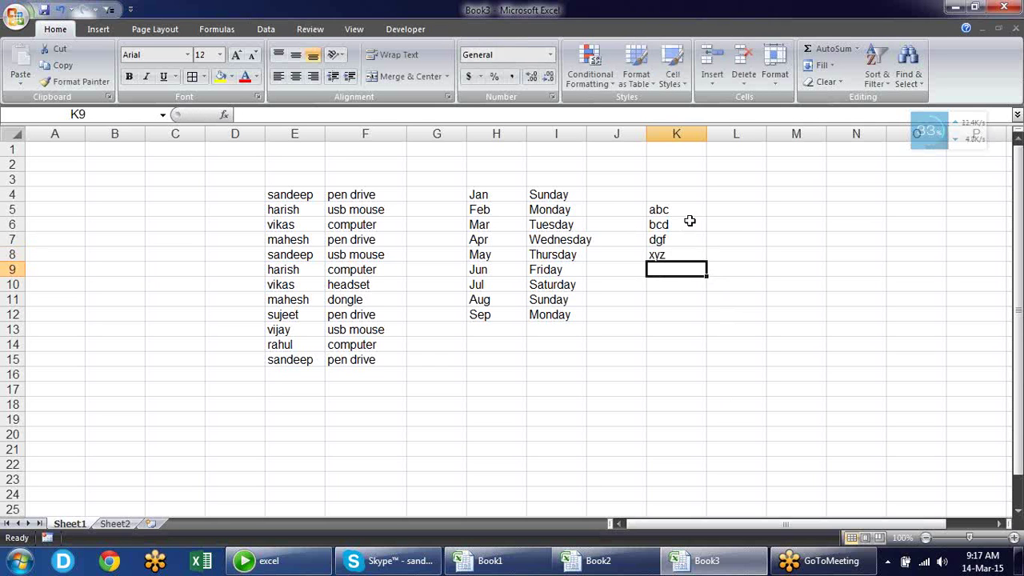
Select the new K5:K8 list values, then bring up the Office menu
left_click_drag(689, 208, 691, 257)
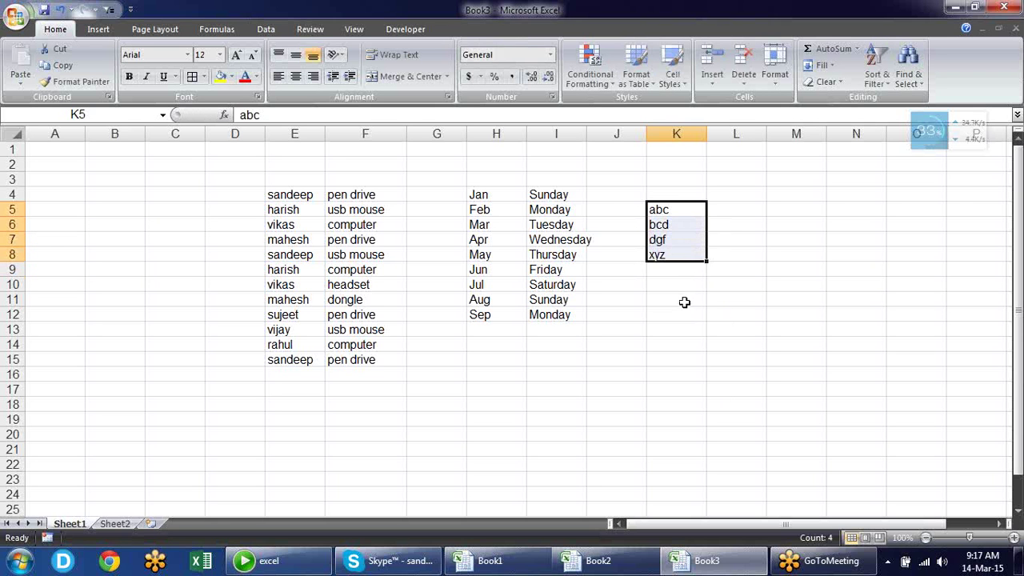
left_click(682, 301)
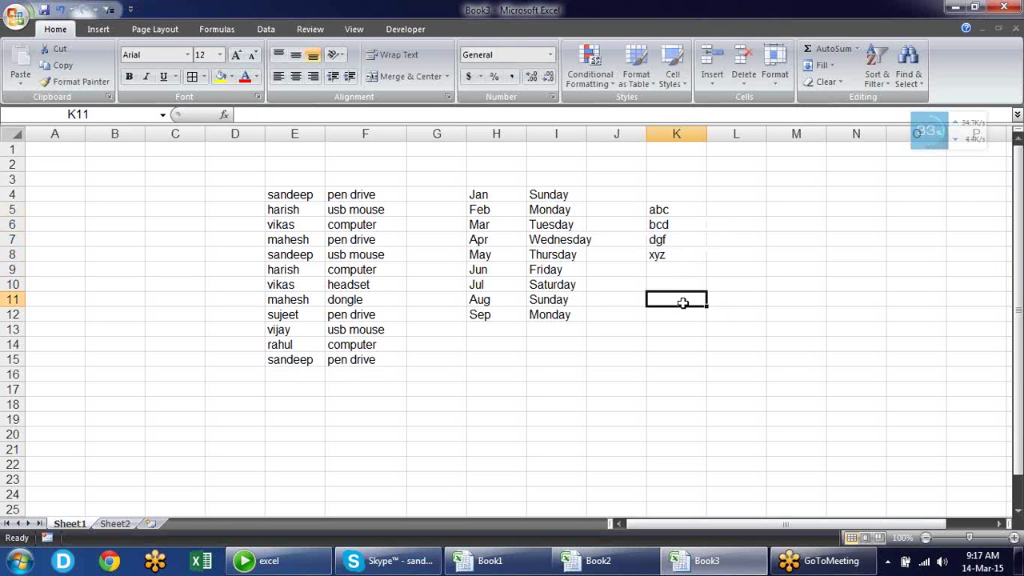
left_click(692, 213)
left_click_drag(692, 214, 686, 254)
left_click(679, 299)
left_click(15, 16)
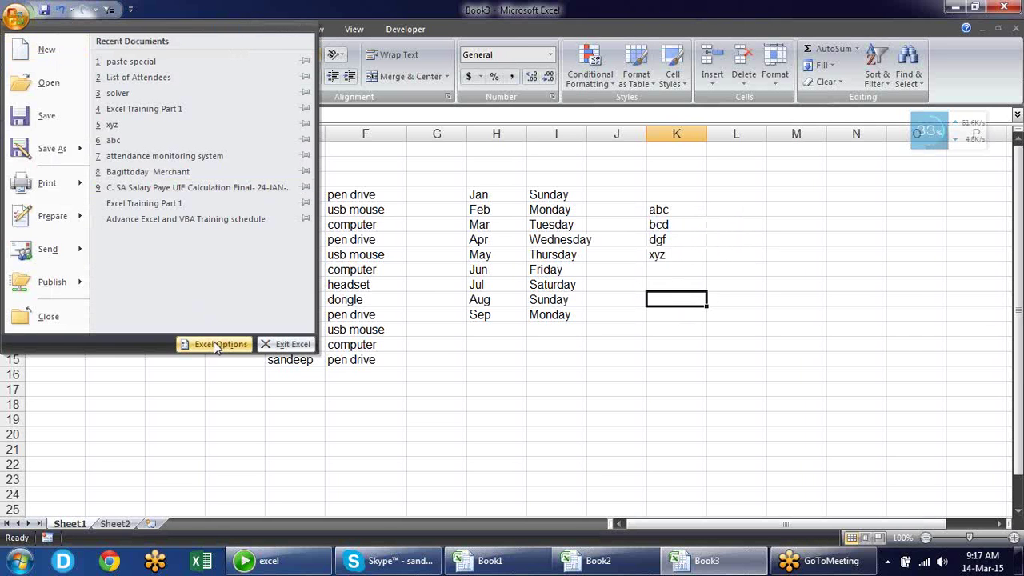
Open the Custom Lists editor from Excel Options and move it off the data
left_click(214, 345)
left_click(642, 222)
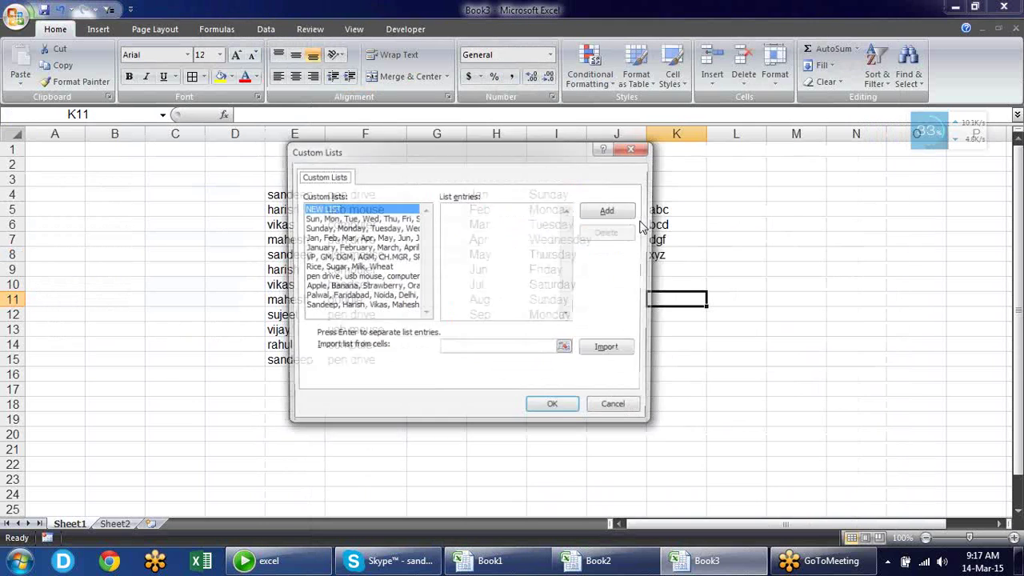
left_click_drag(575, 156, 407, 109)
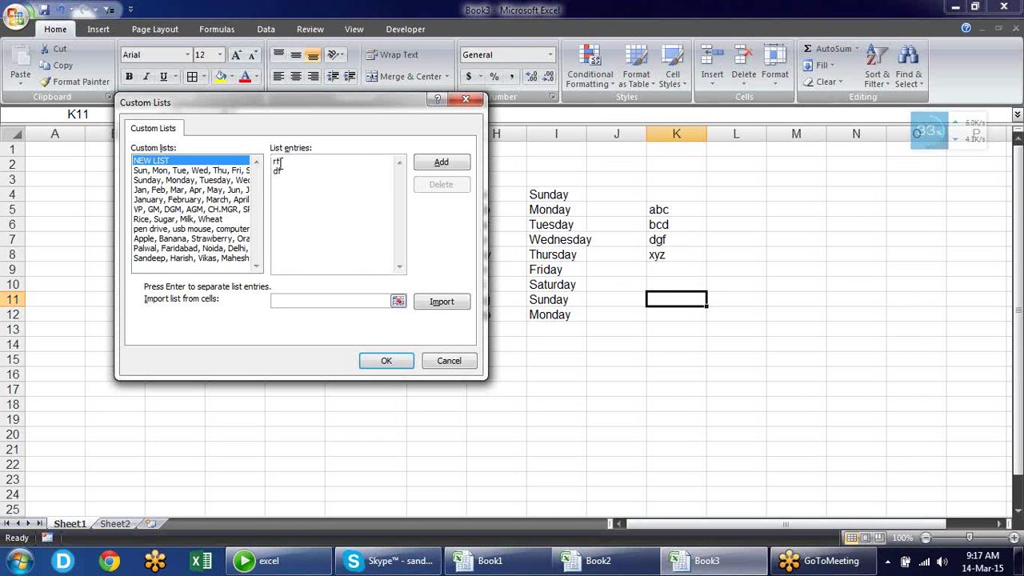
left_click_drag(315, 178, 254, 141)
Import abc, bcd, dgf, xyz from $K$5:$K$8 as a new custom list and confirm
left_click(398, 302)
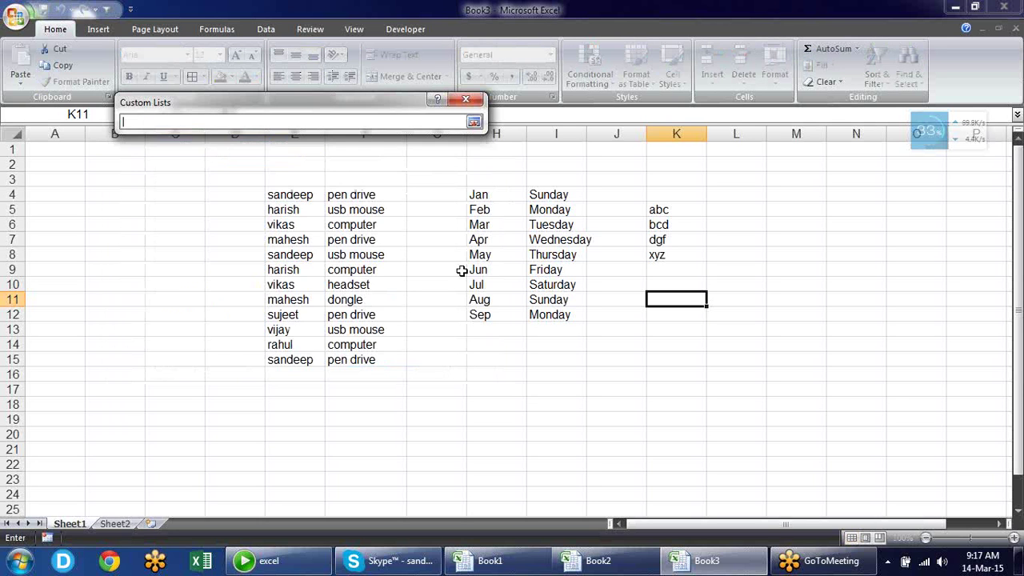
left_click_drag(692, 209, 701, 250)
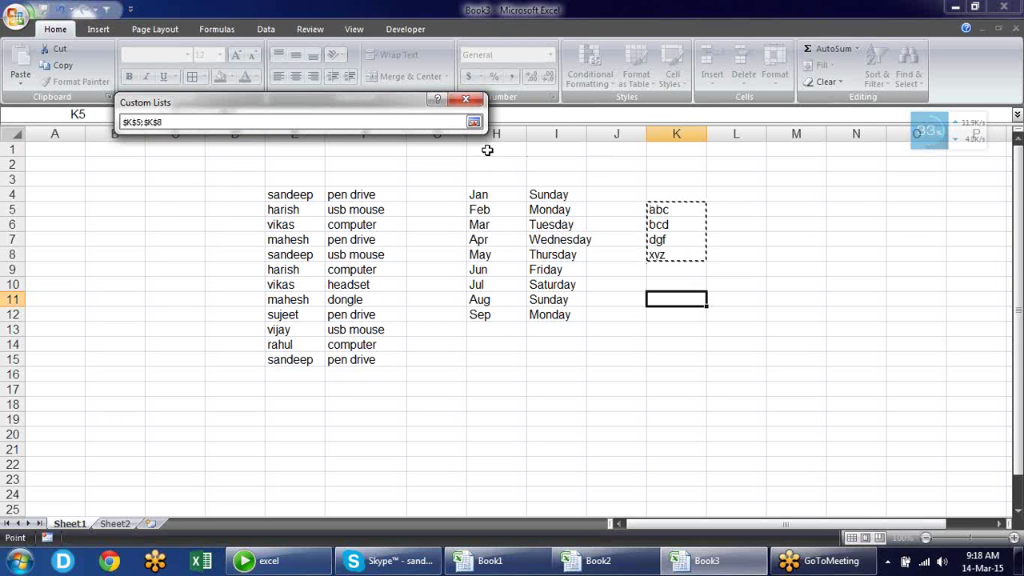
left_click(474, 122)
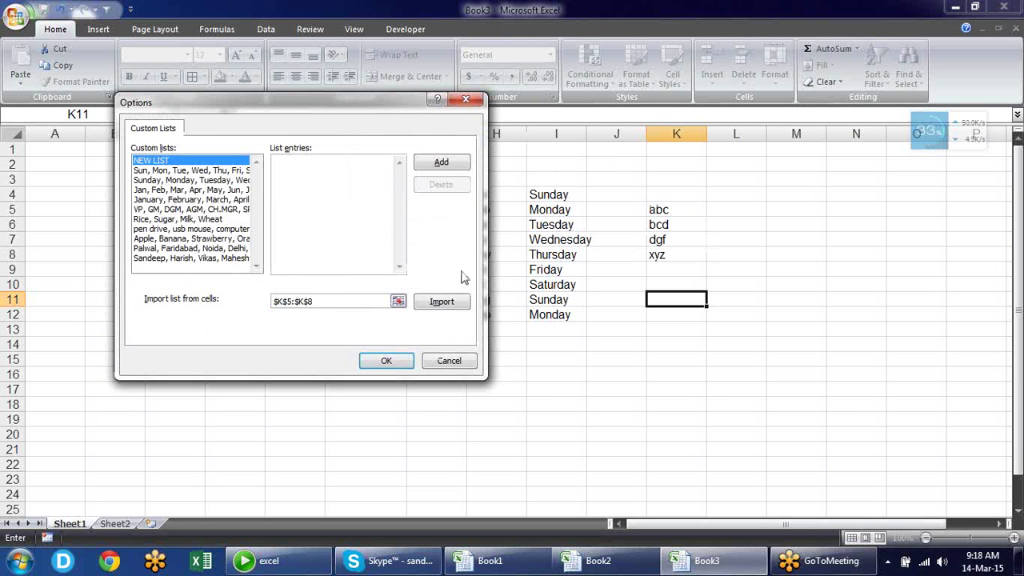
left_click(448, 307)
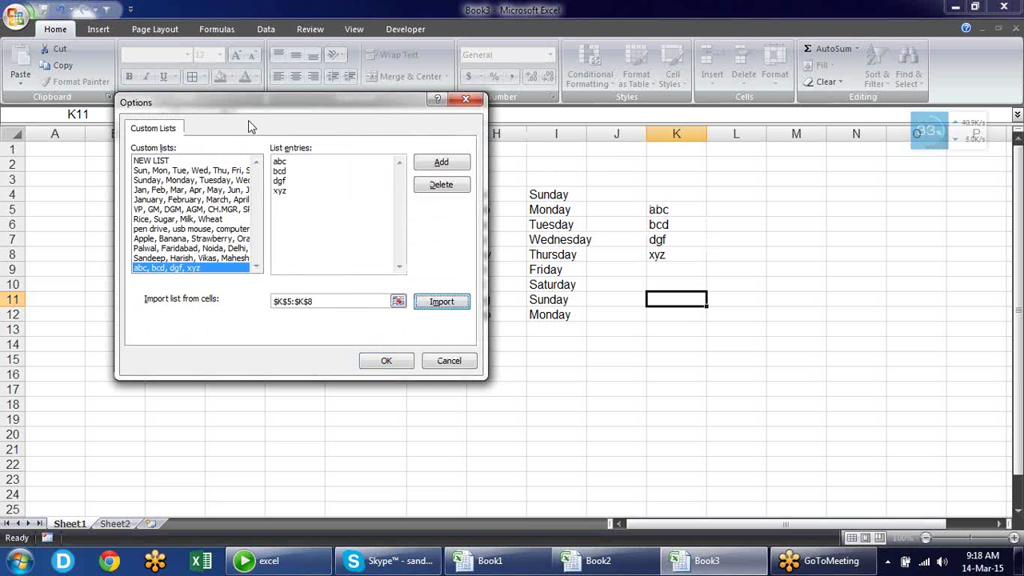
left_click(464, 165)
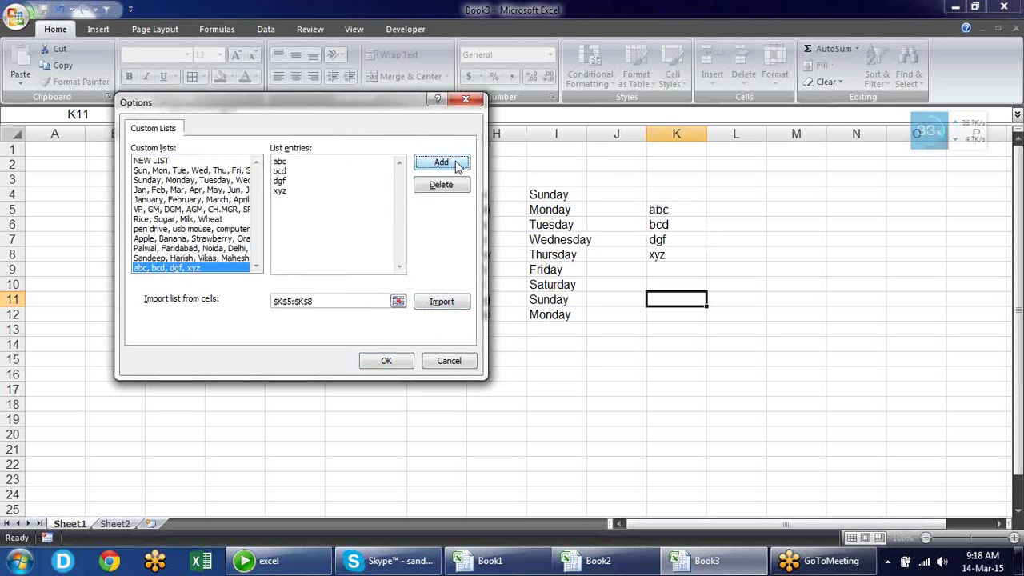
left_click(386, 360)
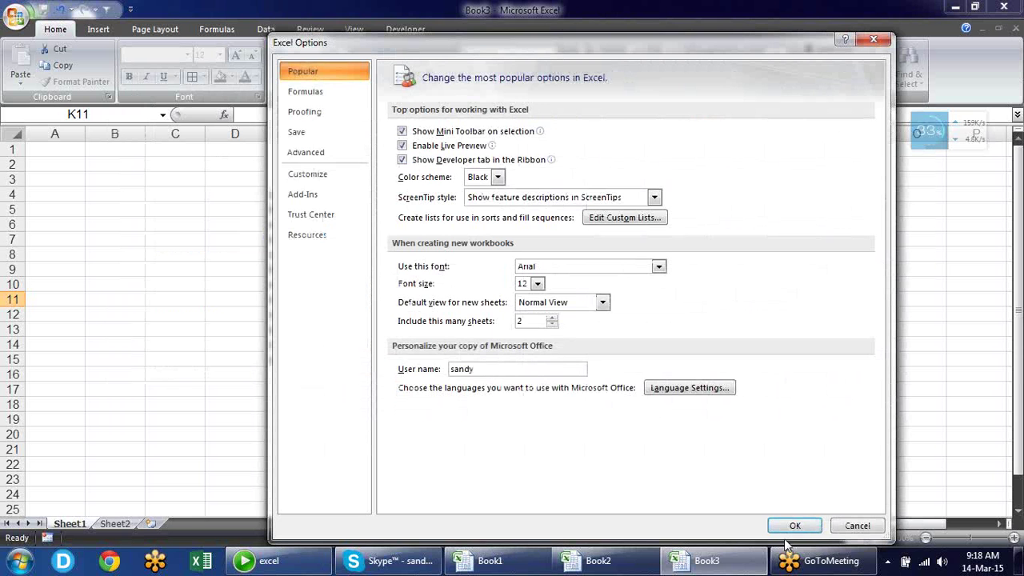
left_click(791, 524)
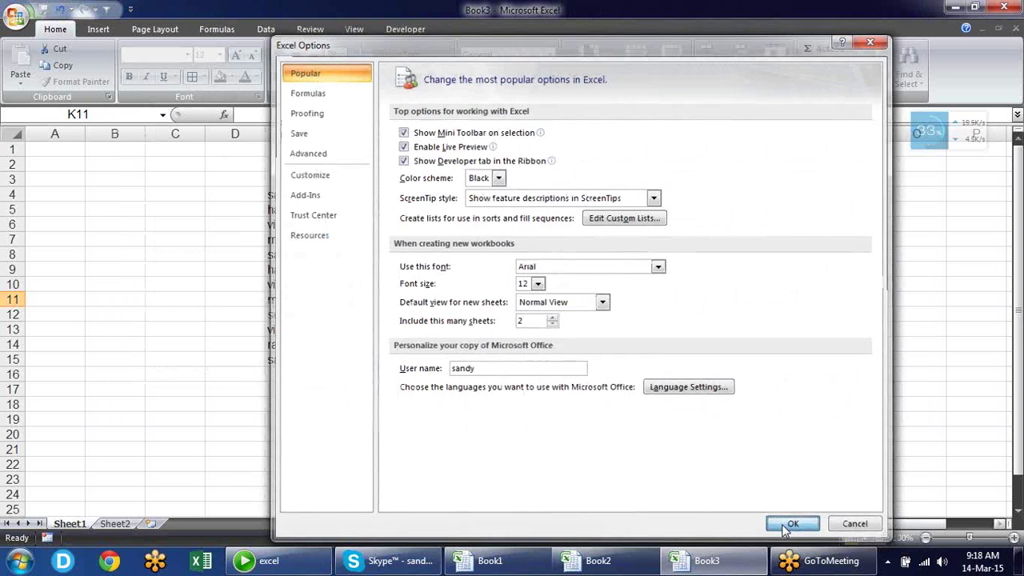
left_click(756, 208)
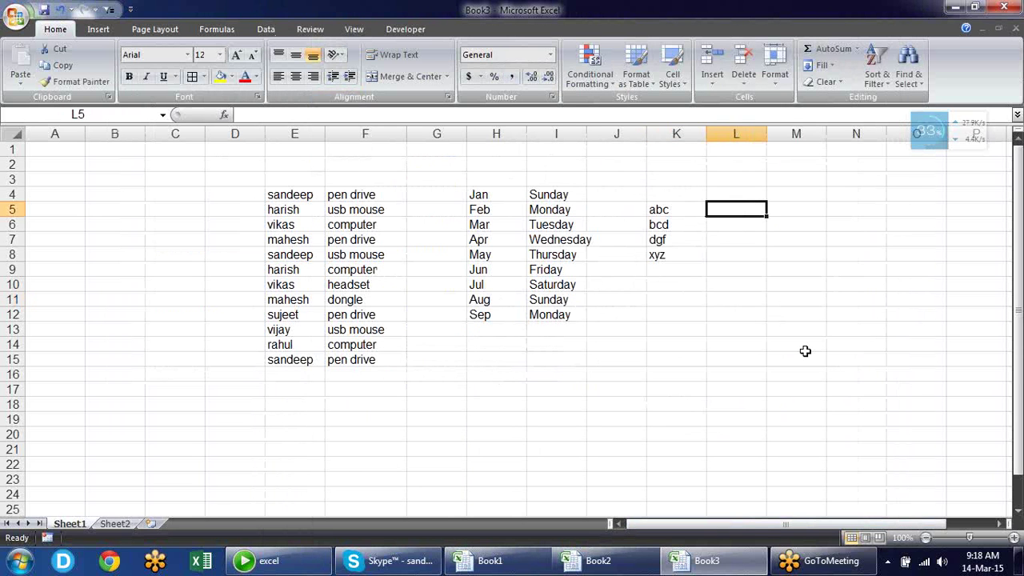
Enter dgf in L5 and autofill the custom series down to L21
type("dgf")
key("Return")
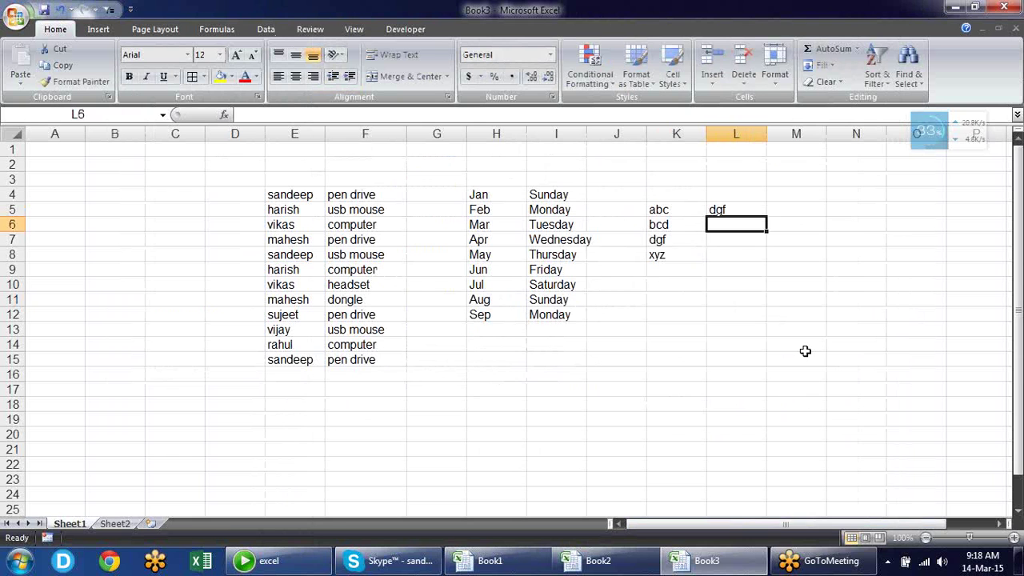
left_click(757, 210)
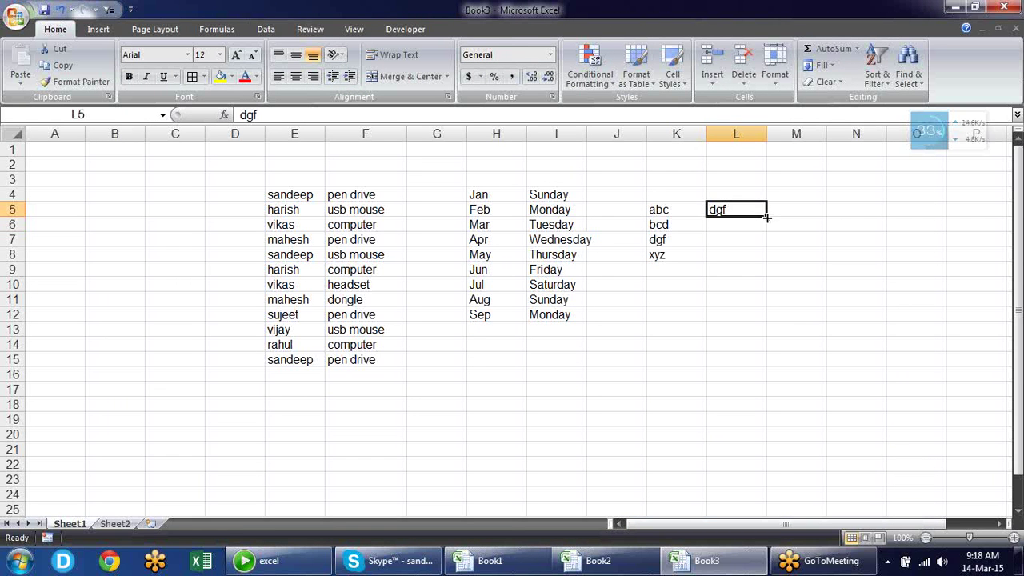
left_click_drag(766, 217, 796, 456)
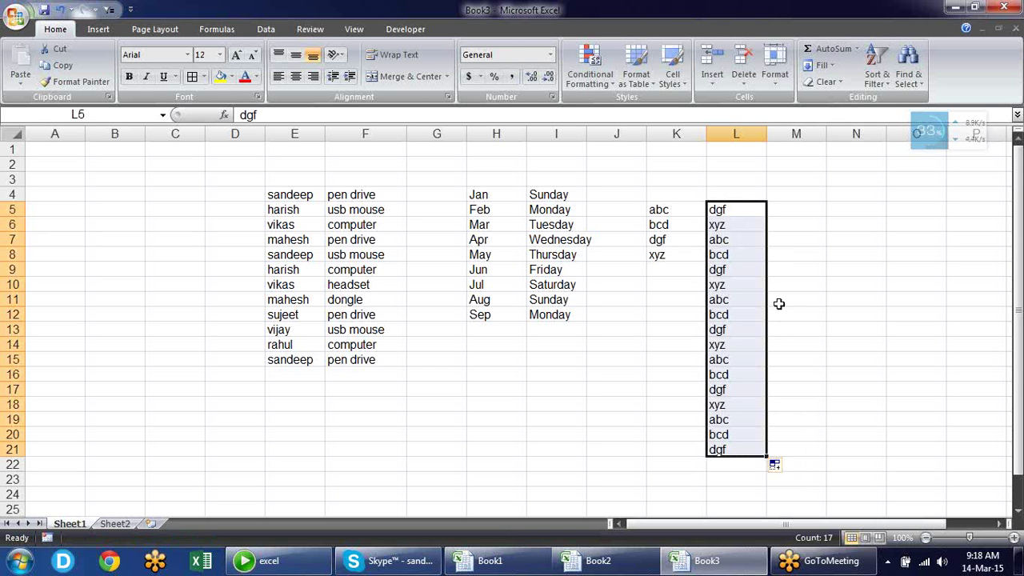
left_click(796, 266)
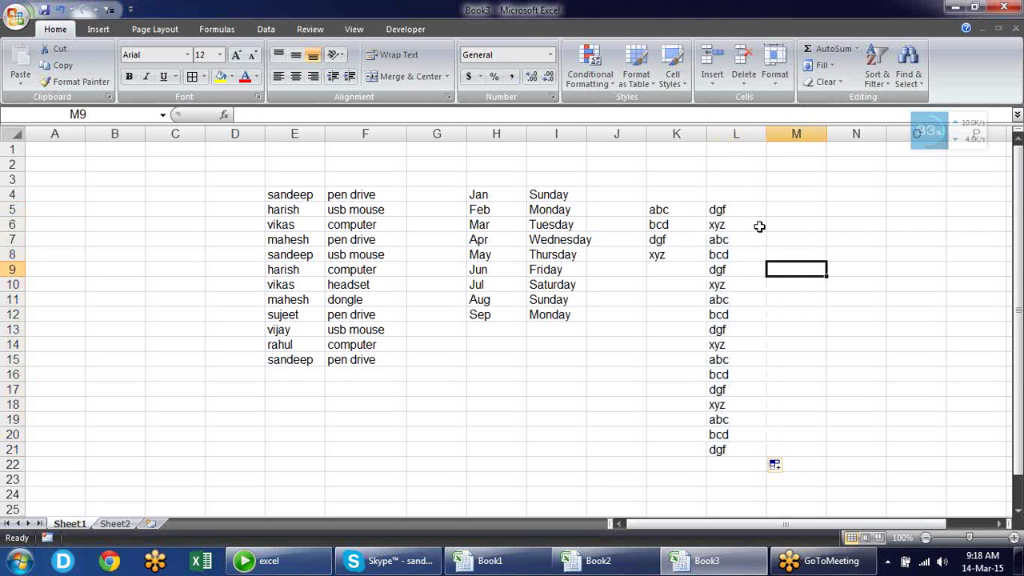
Select K7, K8 and a range in column L to check the filled series
left_click(667, 240)
left_click(677, 258)
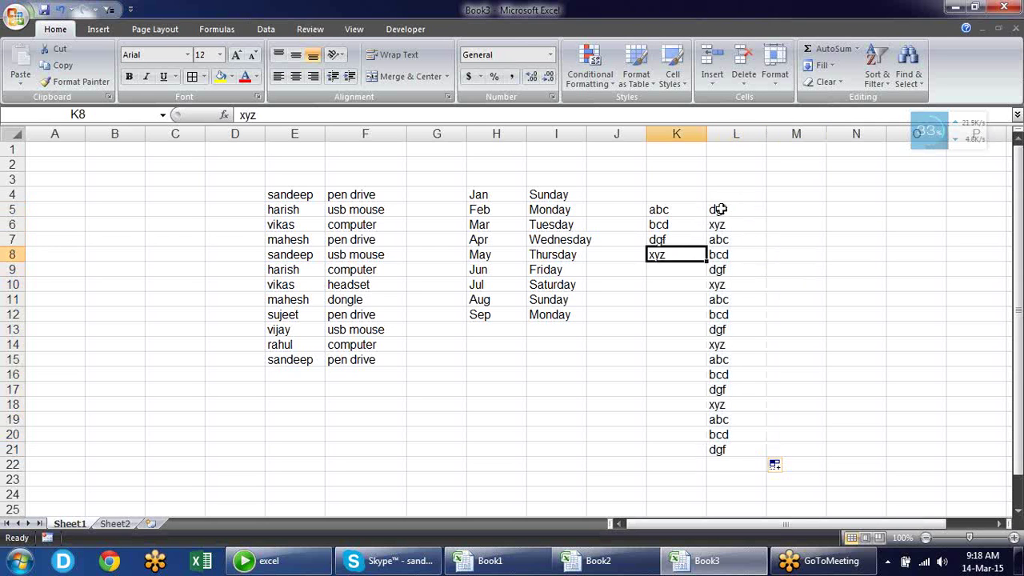
left_click_drag(720, 209, 734, 448)
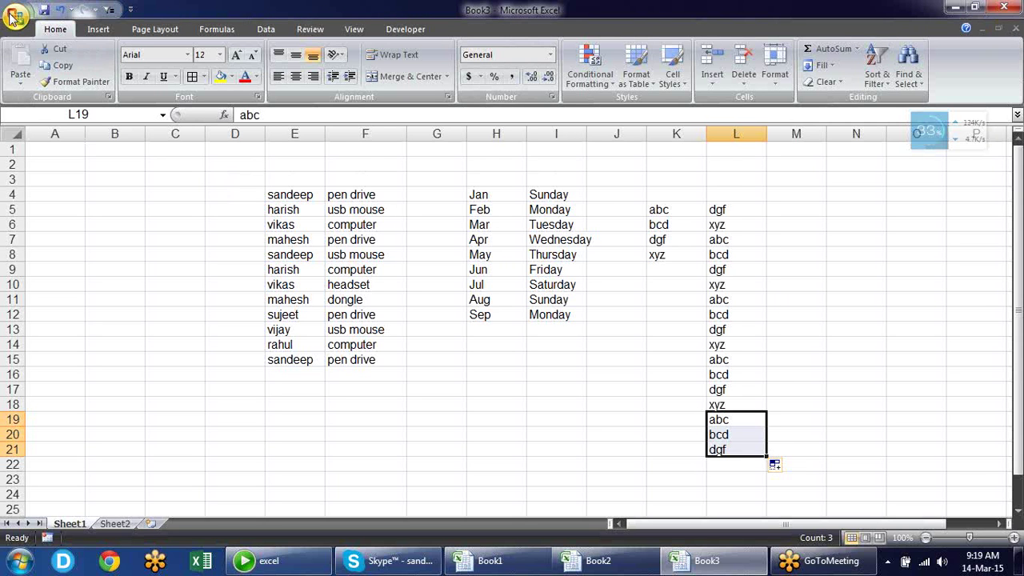
Review the Formulas calculation options in Excel Options and close without changes
left_click(16, 18)
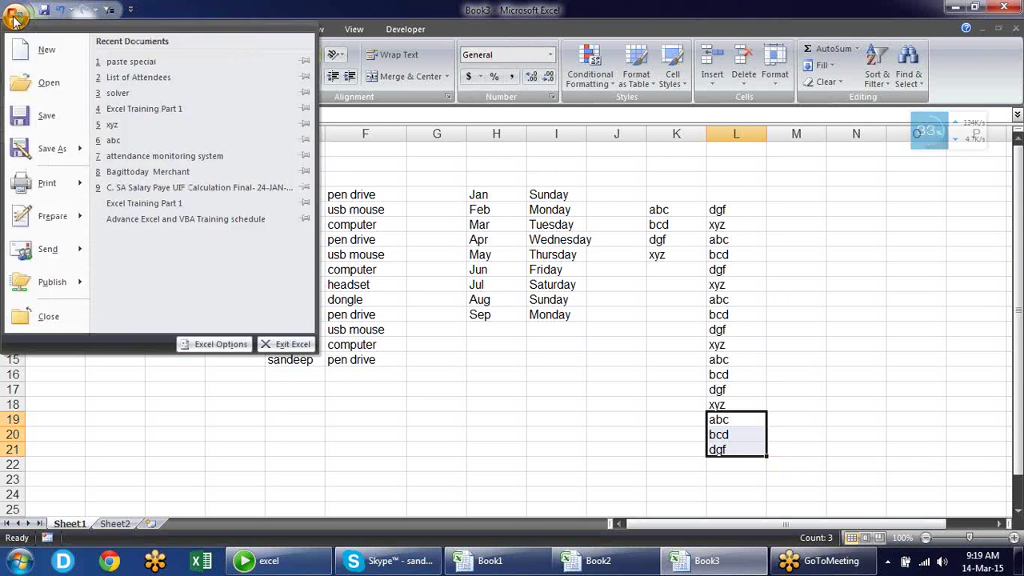
left_click(209, 344)
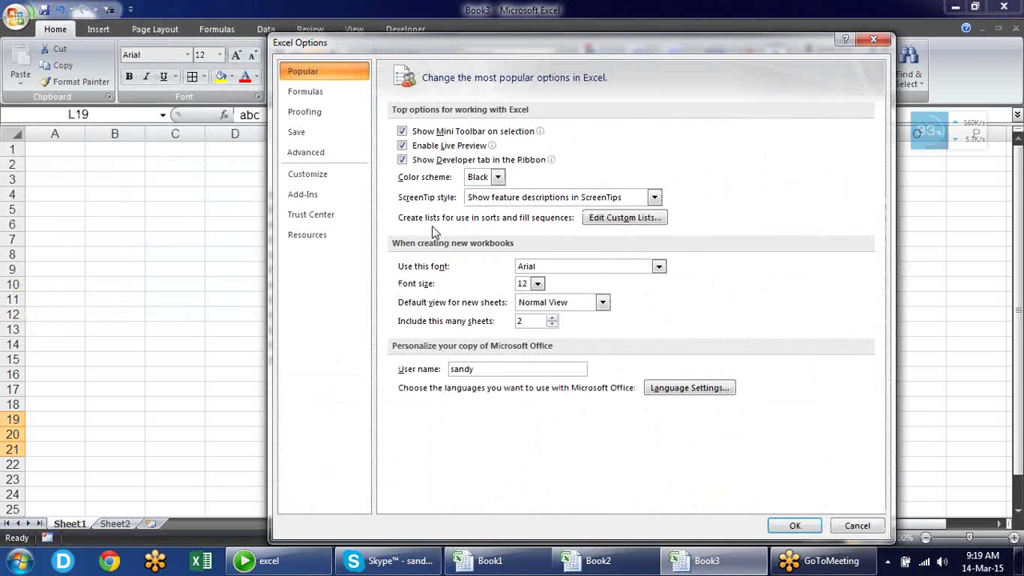
left_click(336, 95)
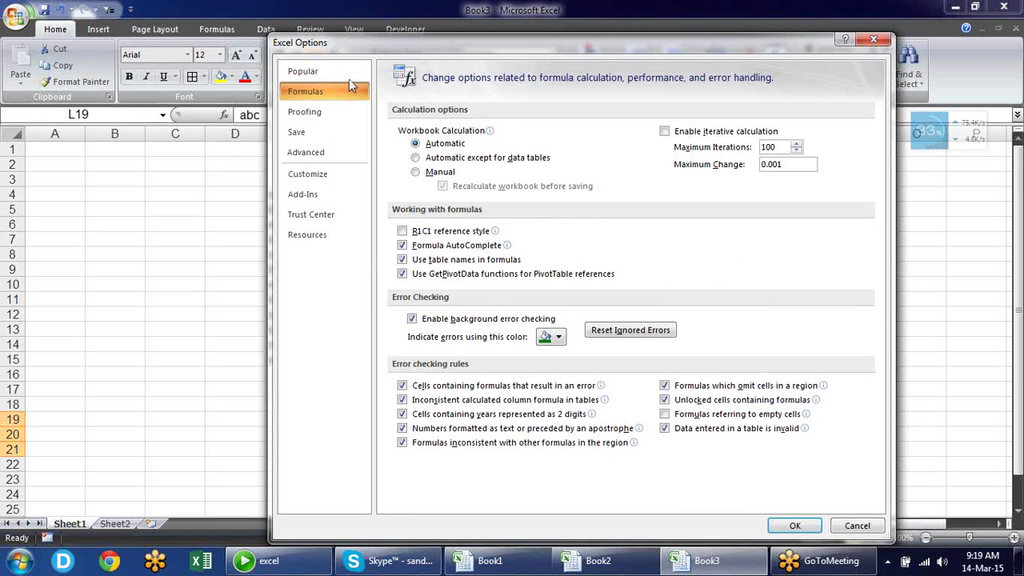
left_click_drag(351, 43, 303, 55)
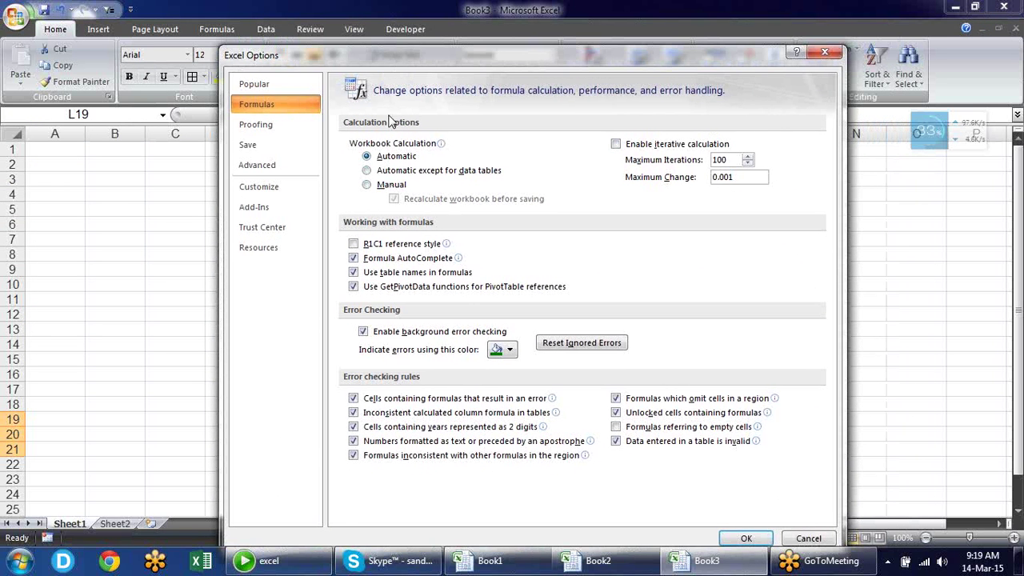
left_click(825, 53)
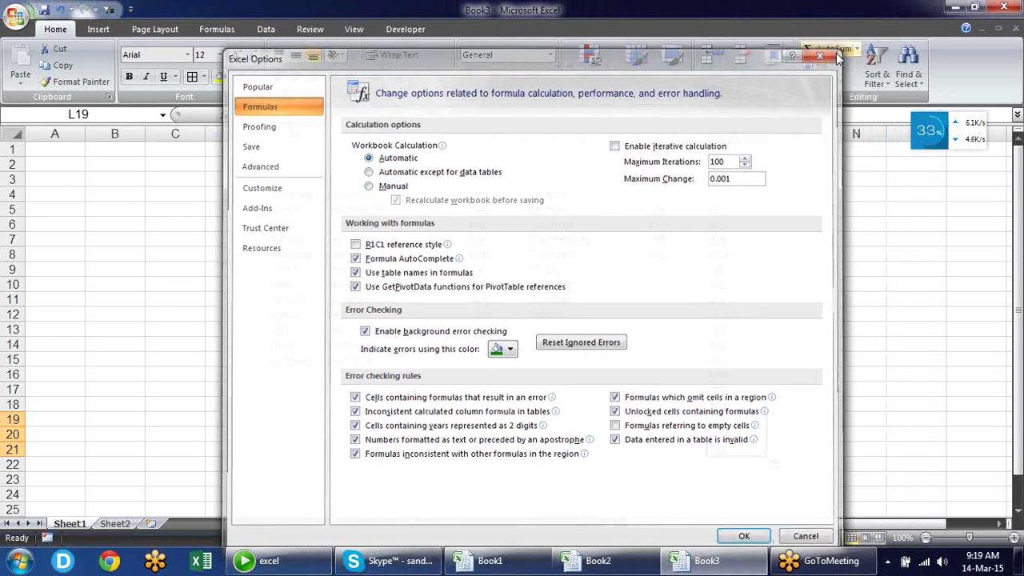
Enter 12, 25, 365 and 14 down cells C5:C8
left_click(149, 204)
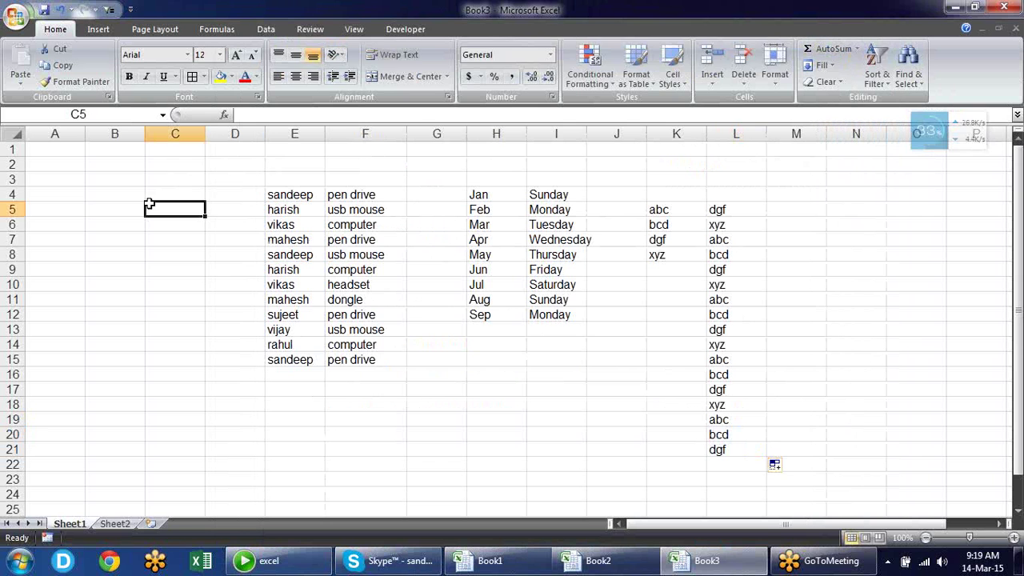
type("12")
key("Return")
type("25")
key("Return")
type("365")
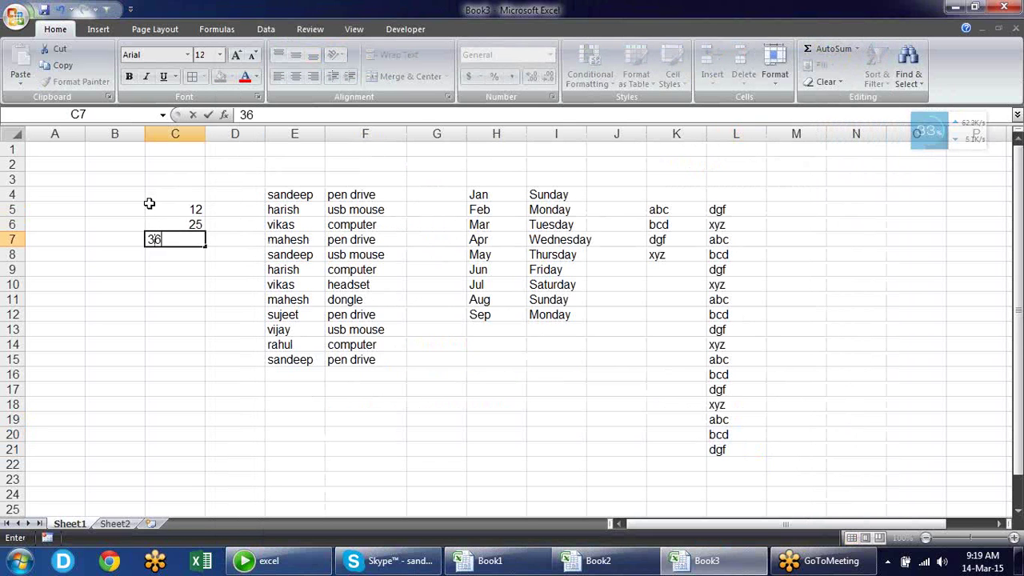
key("Return")
type("14")
key("Return")
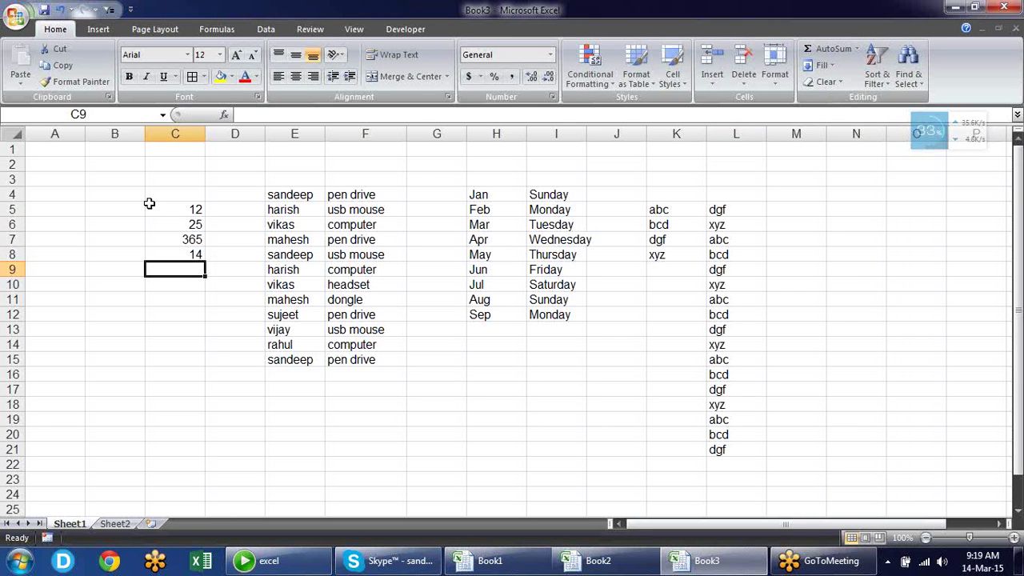
Add an AutoSum total of C5:C8 in C9 and make it bold
key("alt+equal")
key("Return")
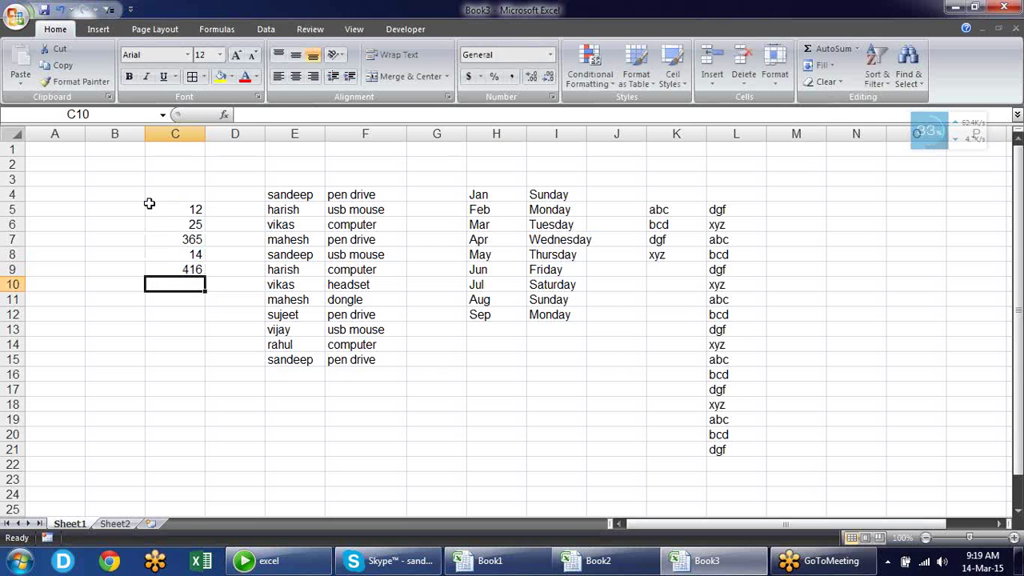
key("Up")
key("ctrl+b")
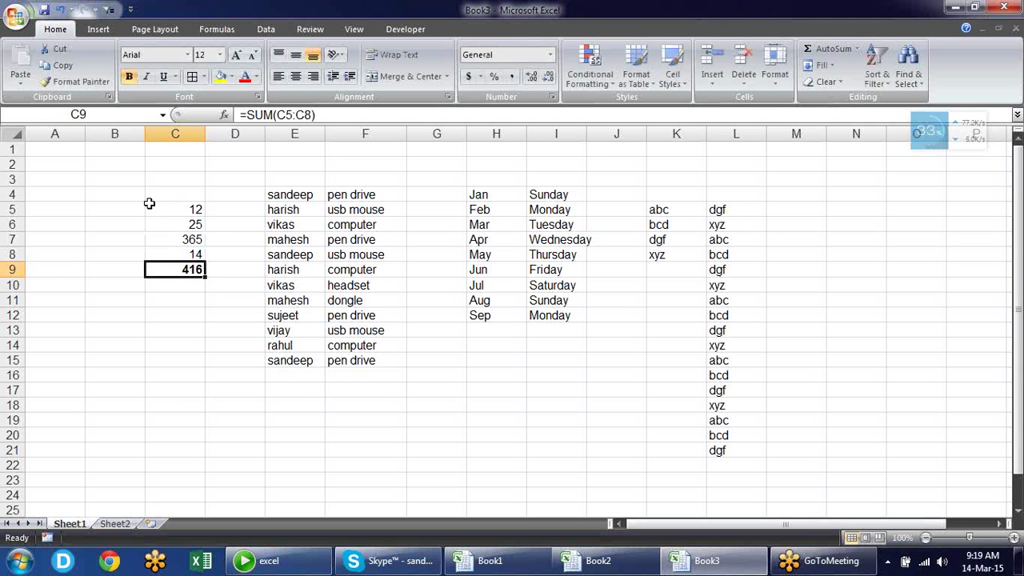
Change C6 to 254 so the C9 total recalculates to 645
key("Up")
key("Up")
key("Up")
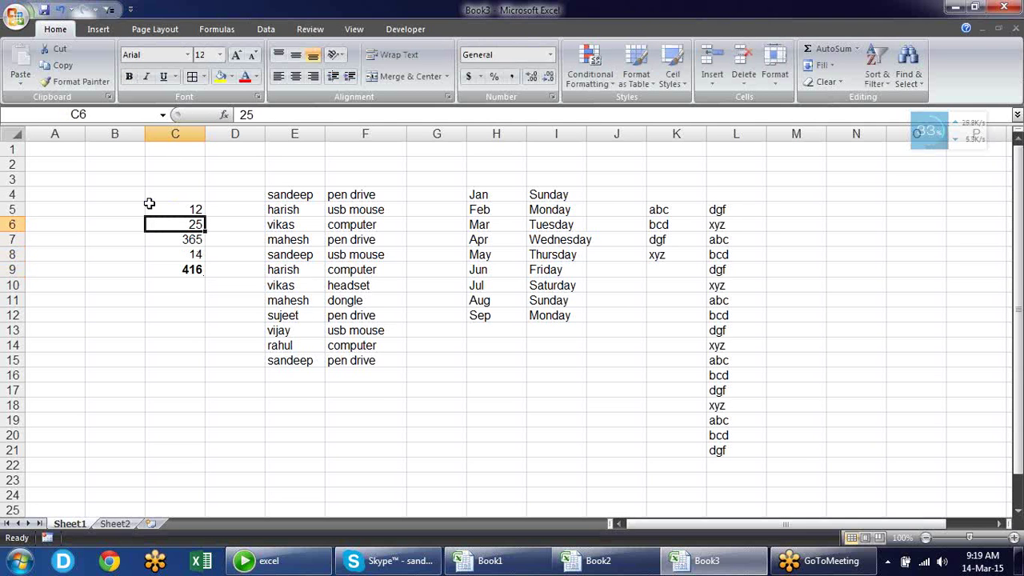
type("254")
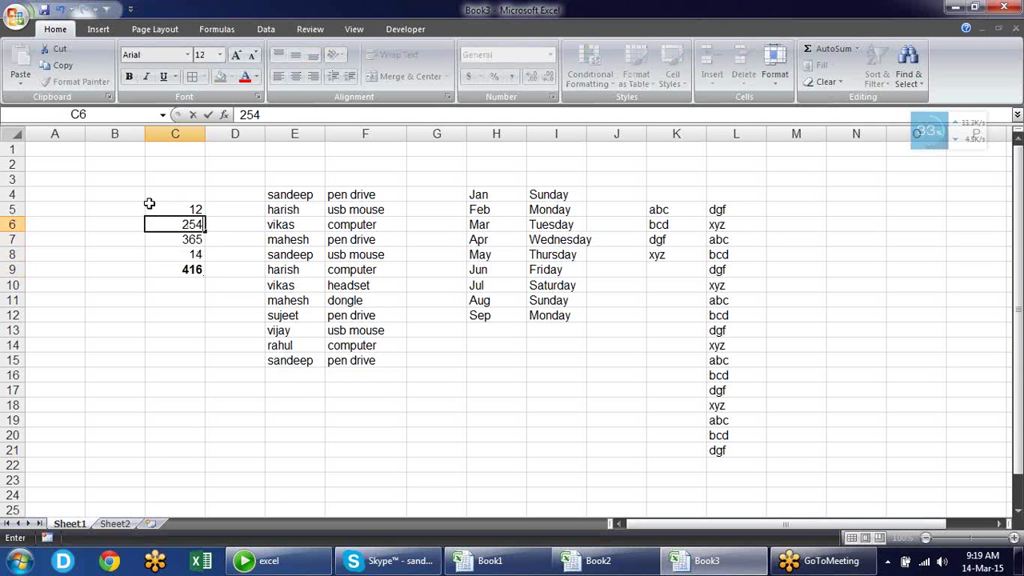
key("Return")
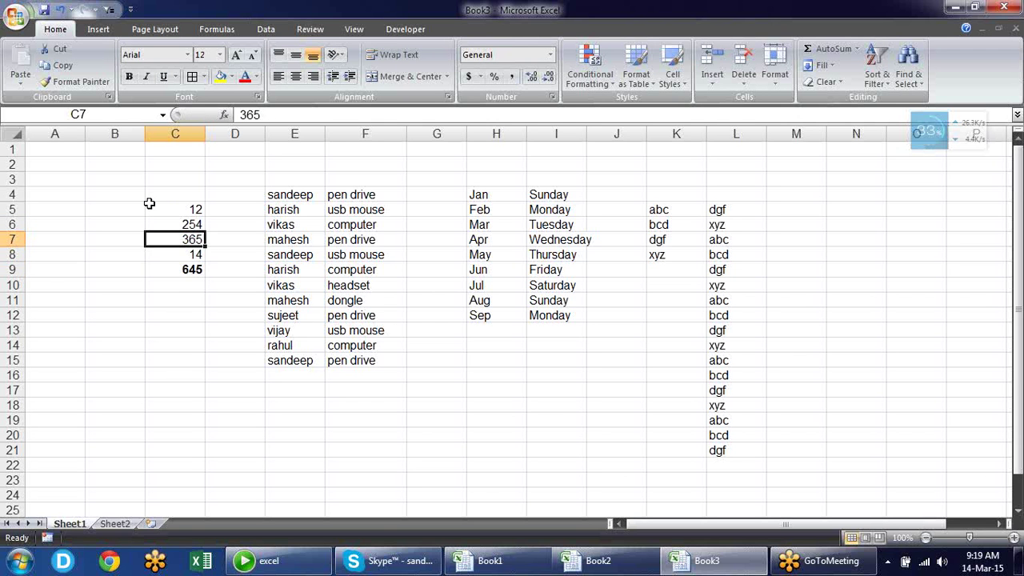
key("Down")
key("Down")
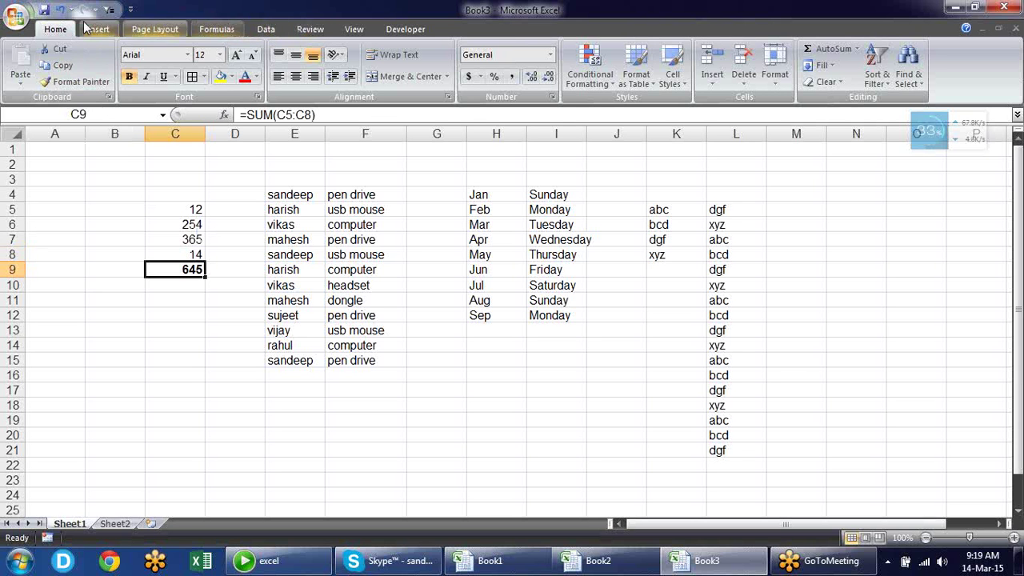
Set Workbook Calculation to Manual in Excel Options' Formulas page
left_click(16, 16)
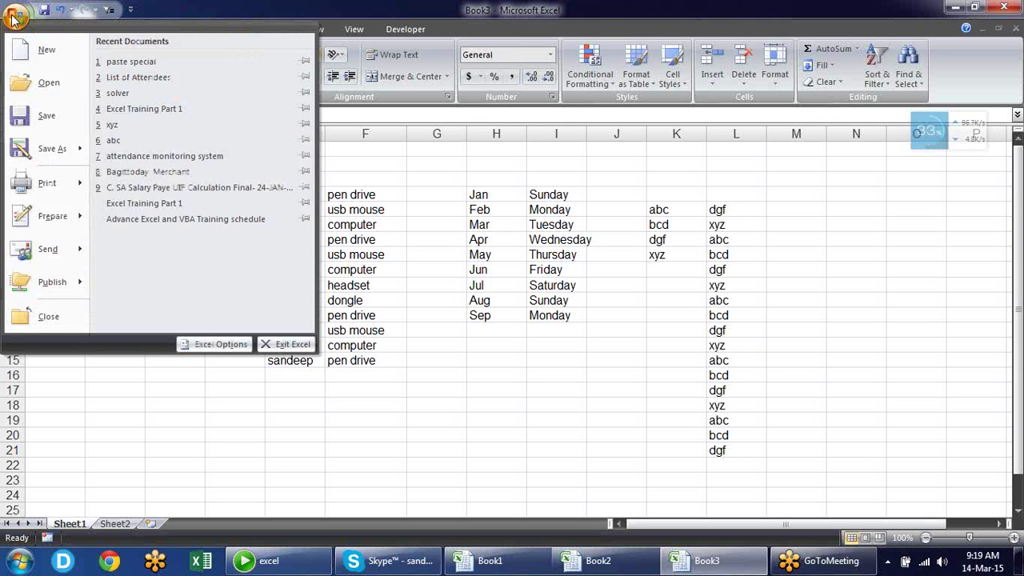
left_click(210, 344)
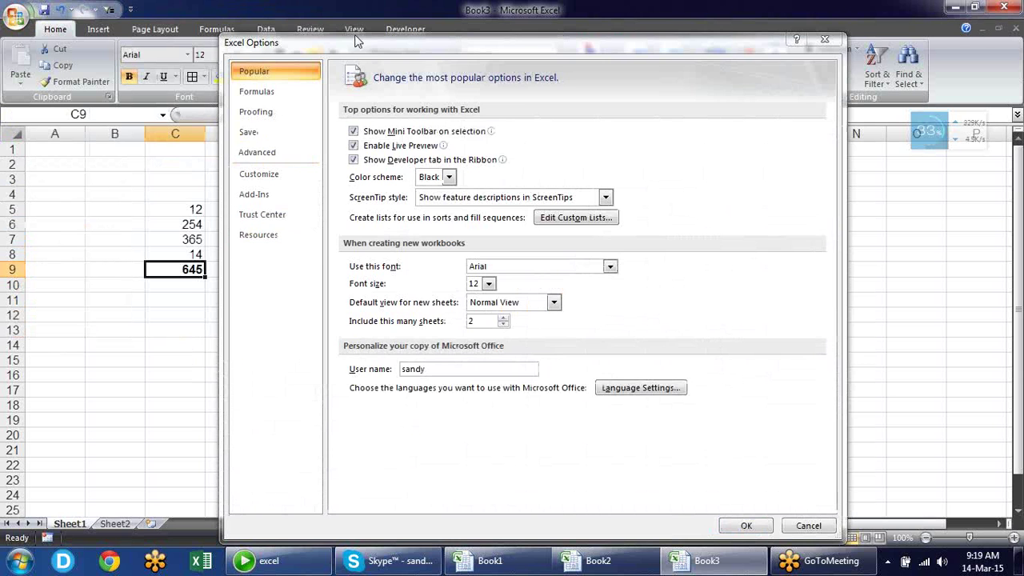
left_click(283, 91)
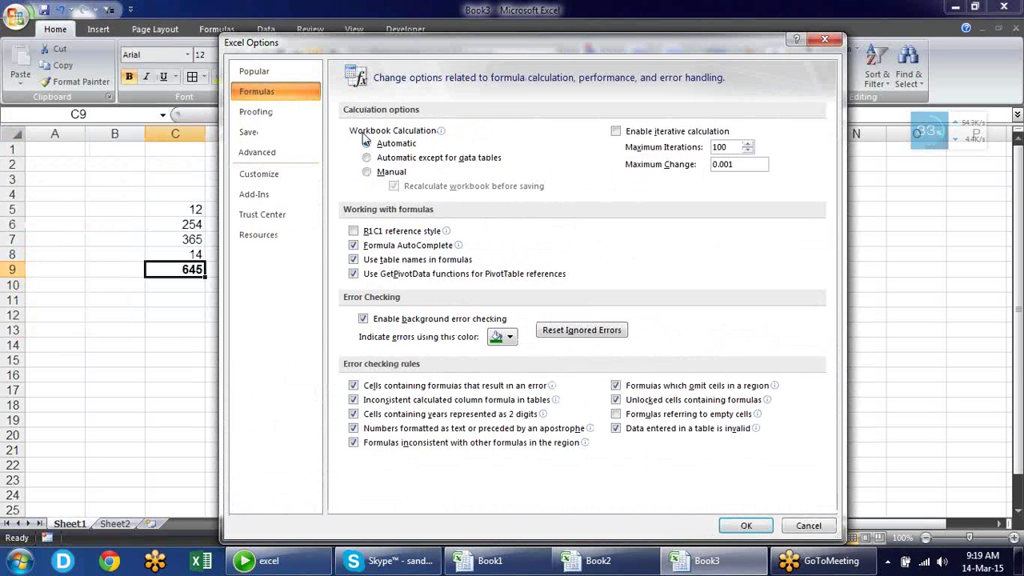
mouse_move(366, 139)
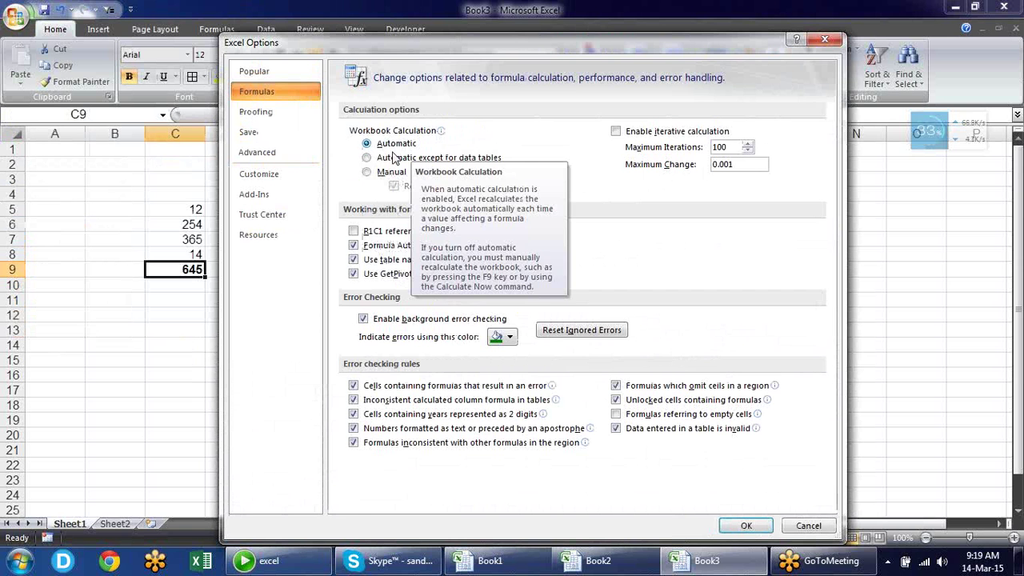
left_click(385, 172)
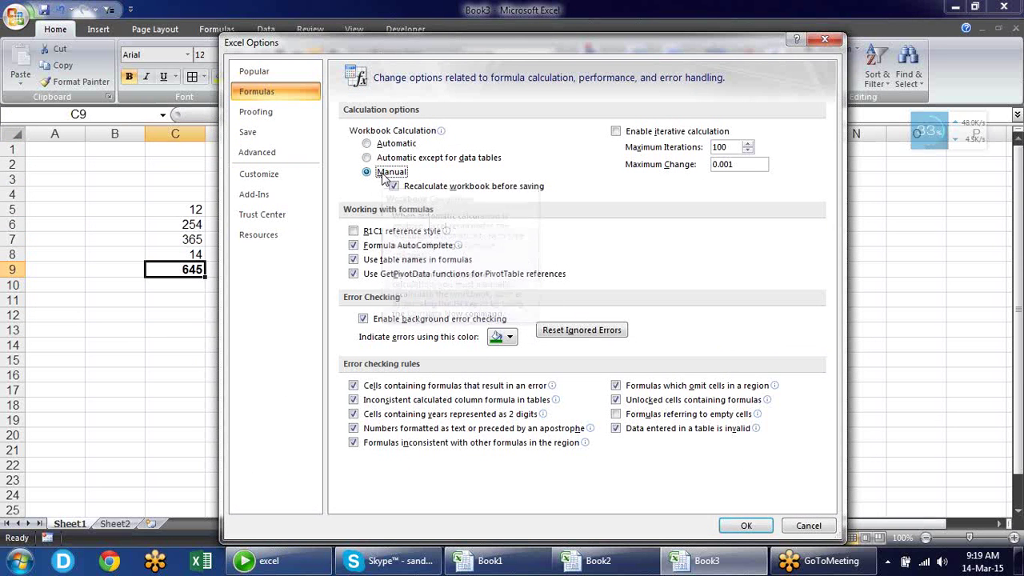
left_click(750, 527)
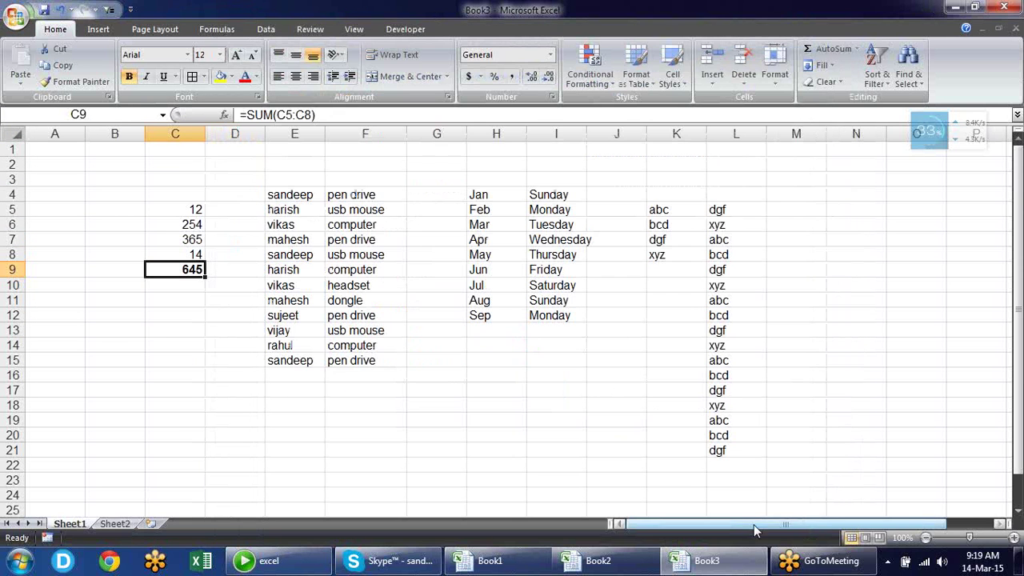
Change C5 to 100 and C6 to 652 while C9 stays 645
left_click(181, 208)
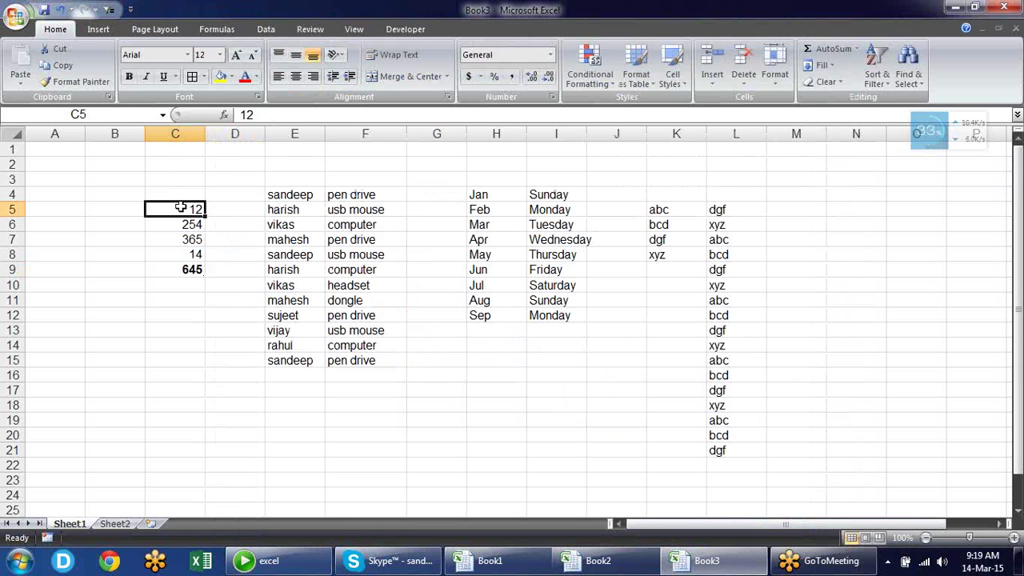
type("1")
key("Return")
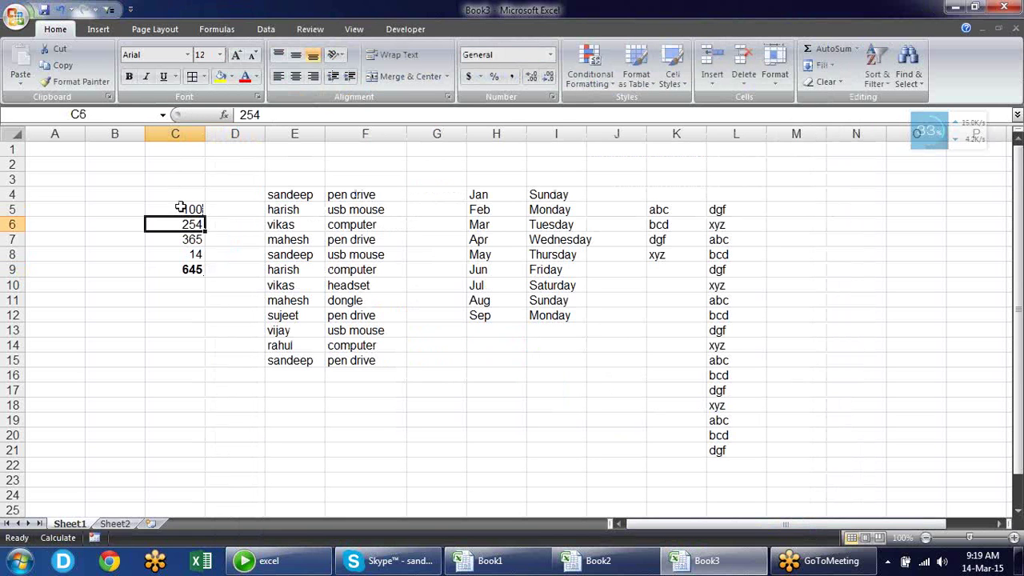
type("652")
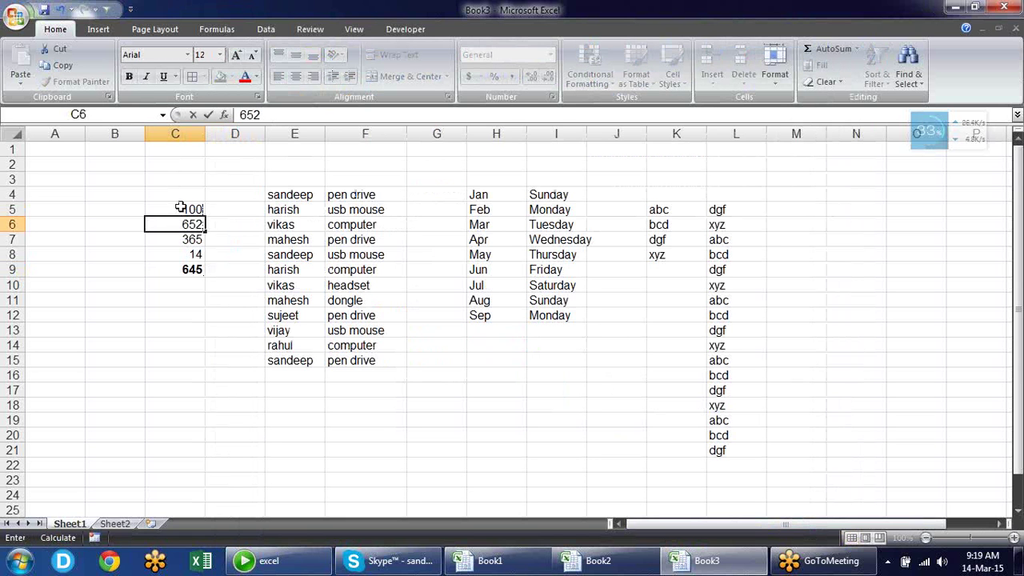
key("Return")
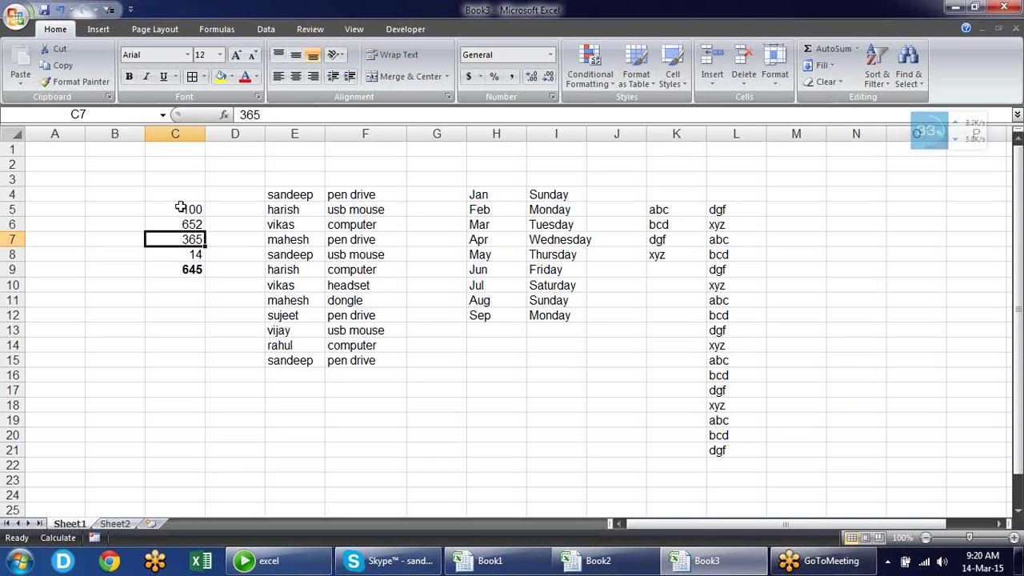
Recalculate so C9 shows 1131, then set Calculation Options to Automatic
left_click(218, 29)
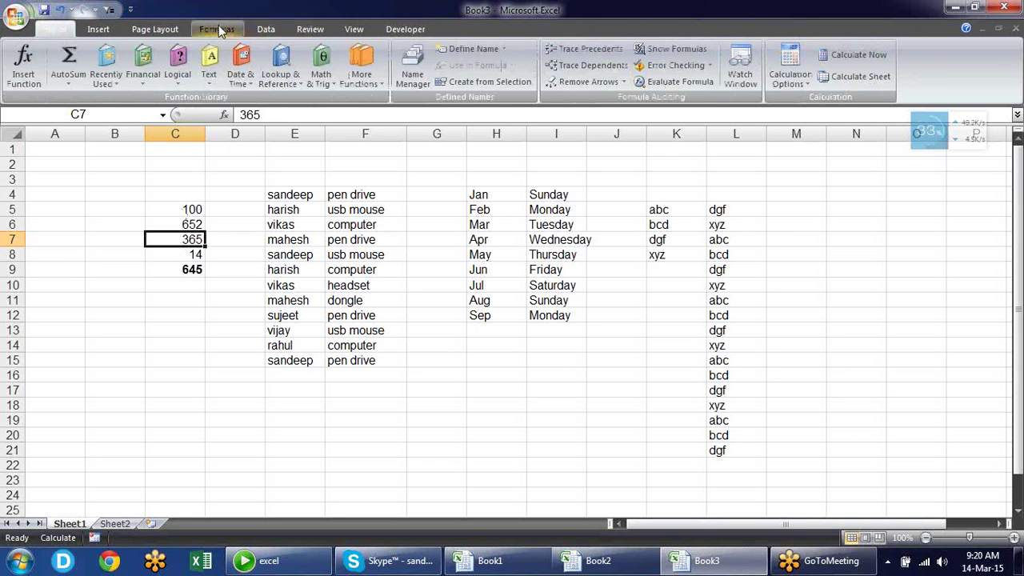
left_click(790, 76)
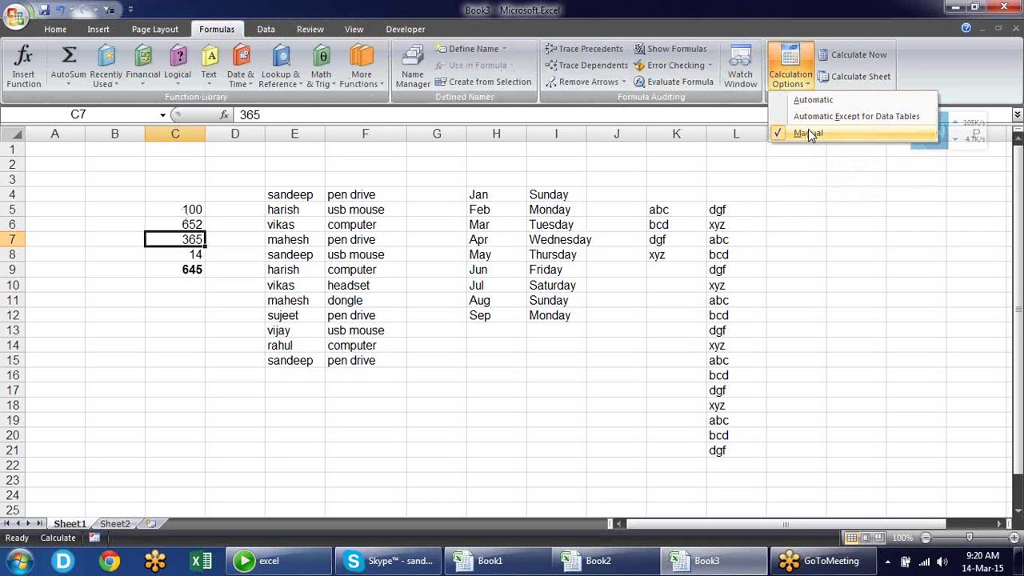
left_click(806, 250)
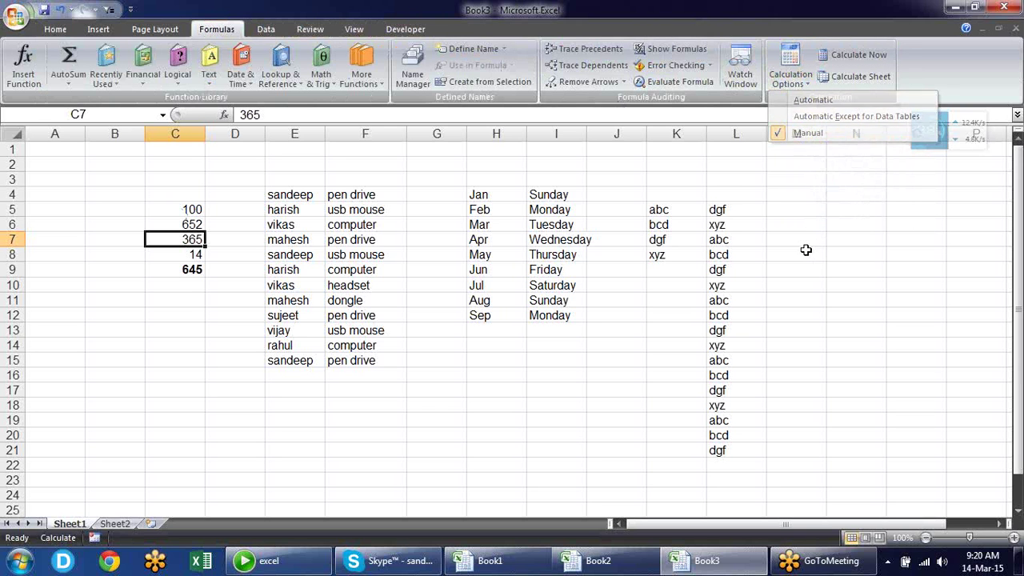
left_click(194, 270)
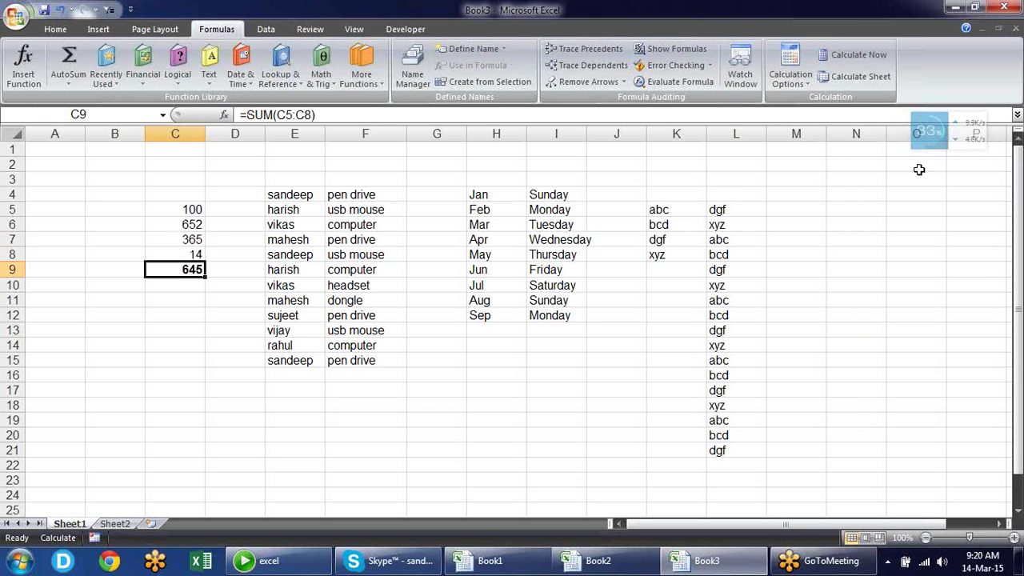
left_click(858, 54)
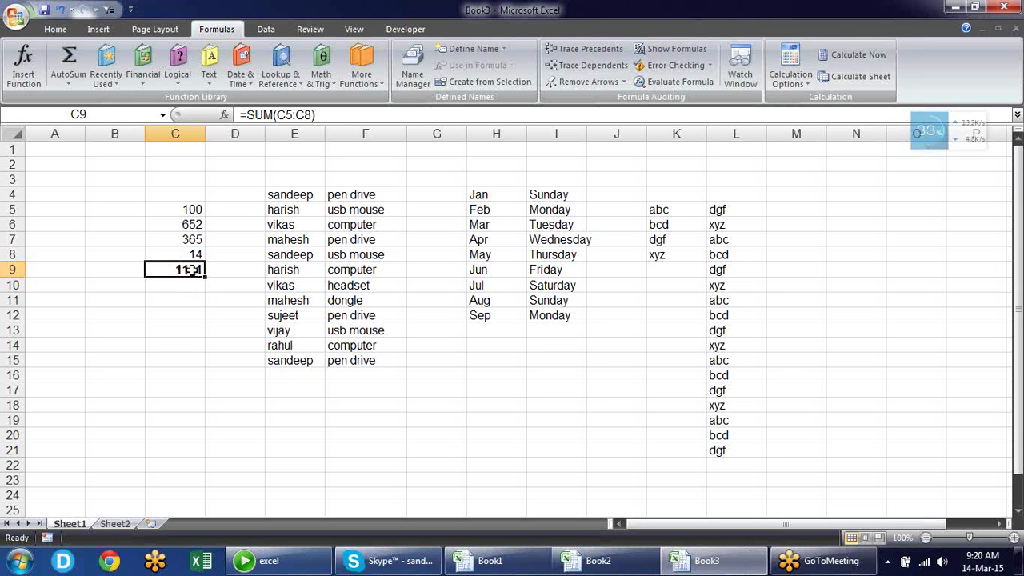
left_click(791, 80)
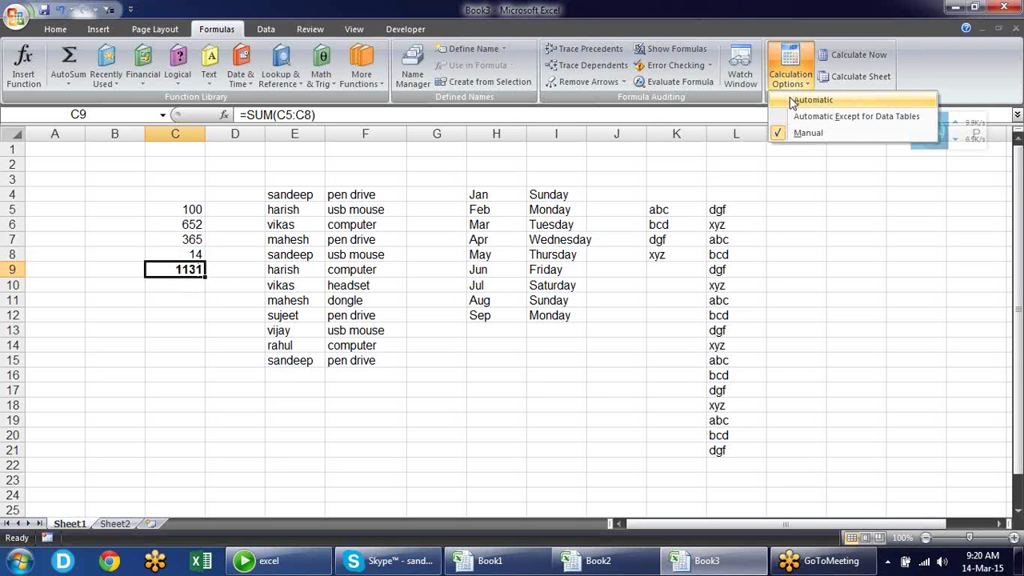
left_click(793, 101)
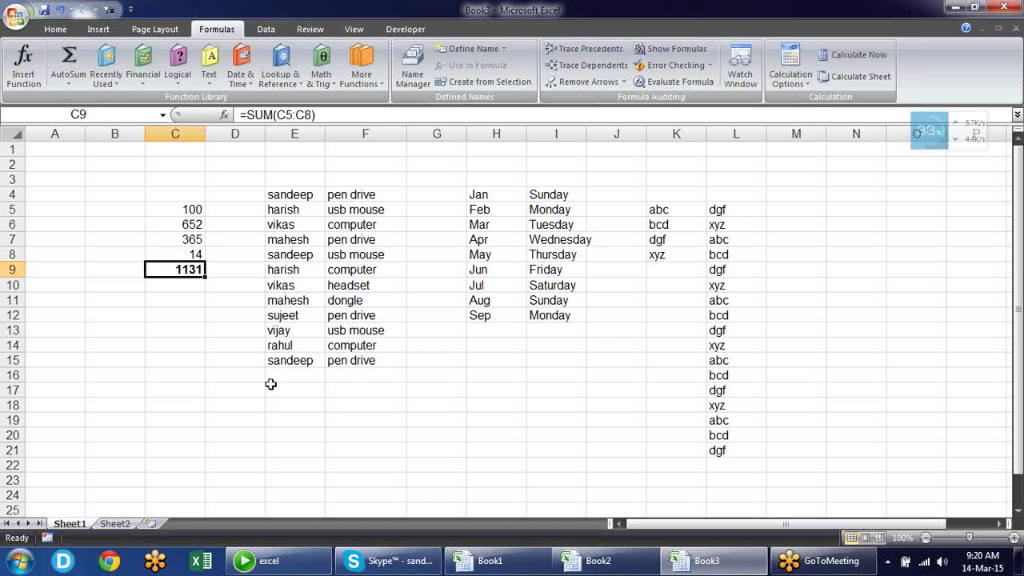
Check the Formulas calculation settings in Excel Options and close the dialog
left_click(10, 23)
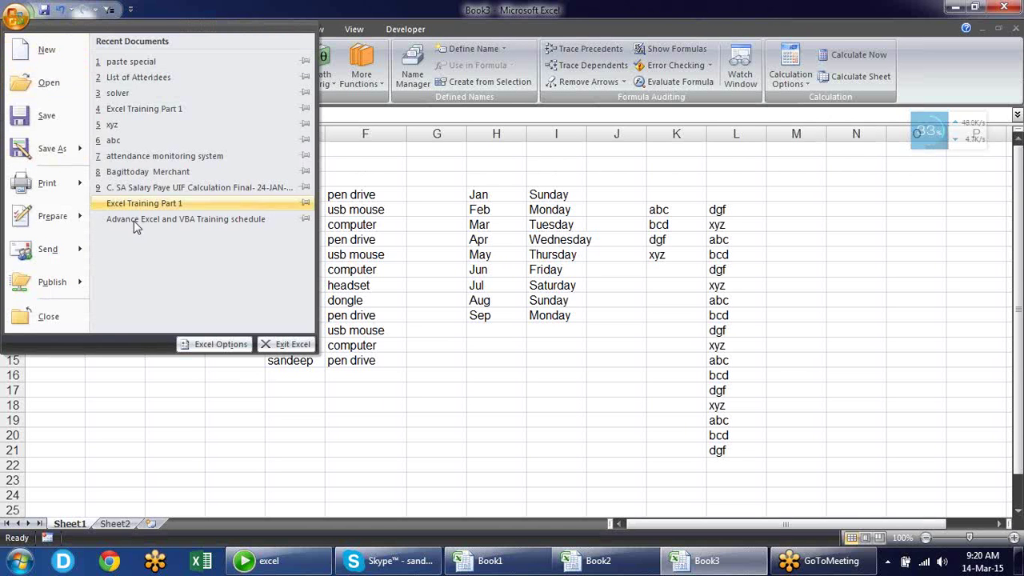
left_click(215, 343)
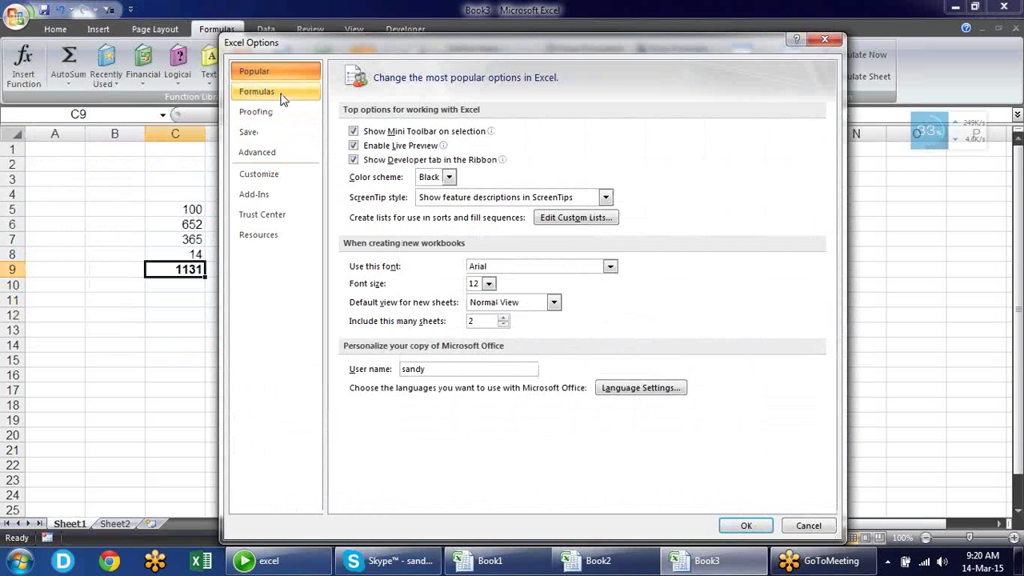
left_click(281, 94)
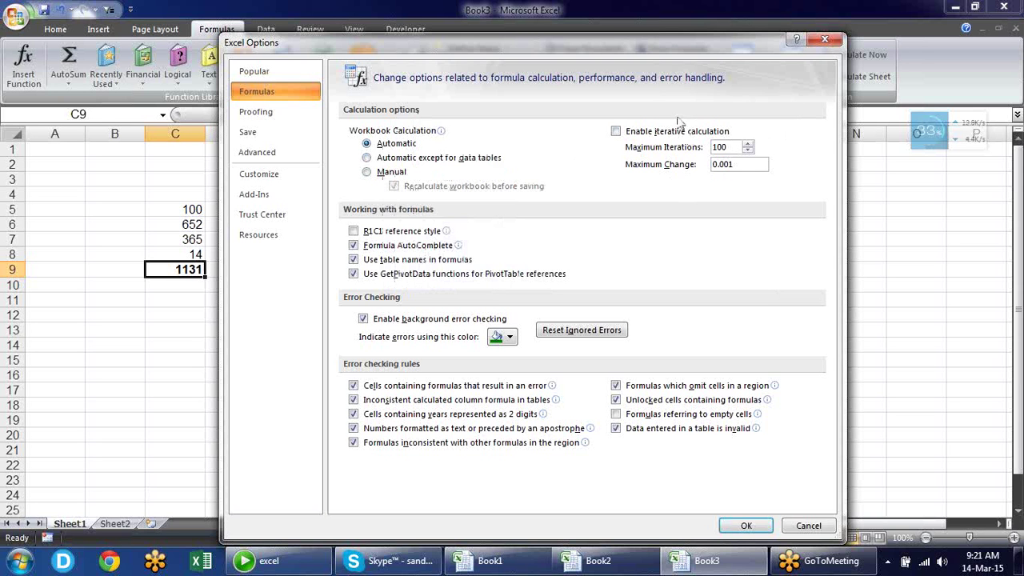
left_click(824, 39)
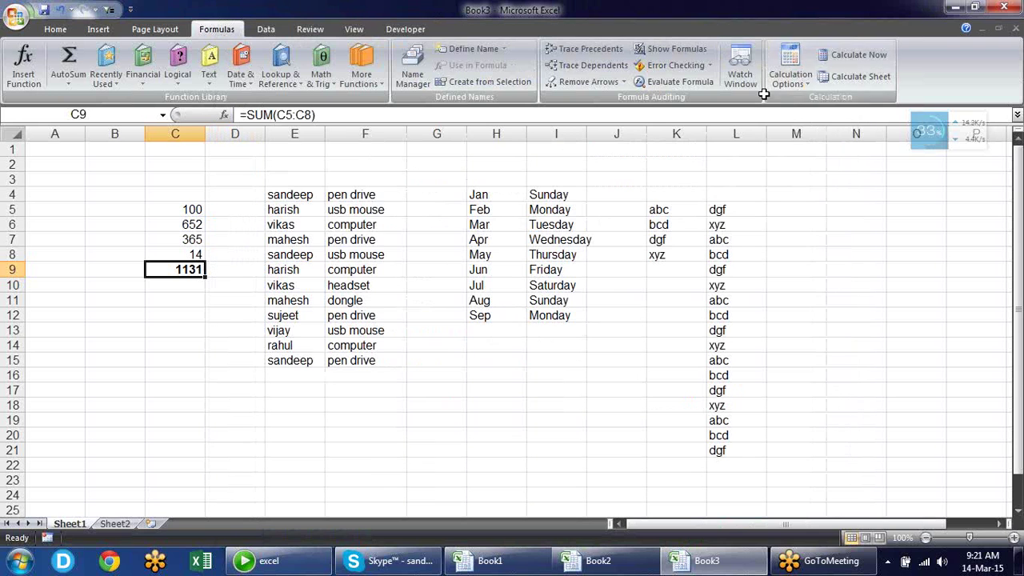
Enter the formula =C14+10 in cell C13
left_click(173, 330)
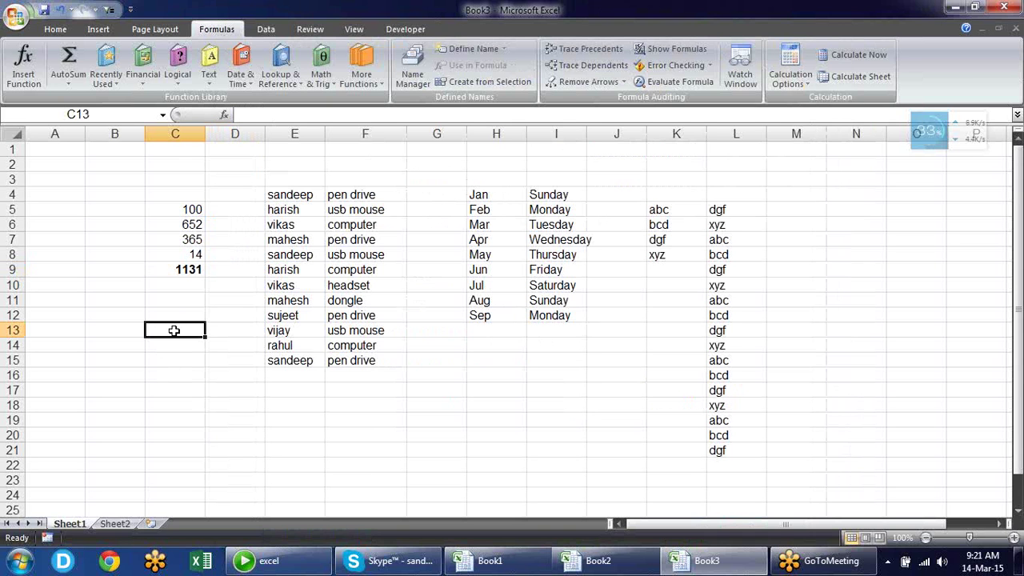
type("=")
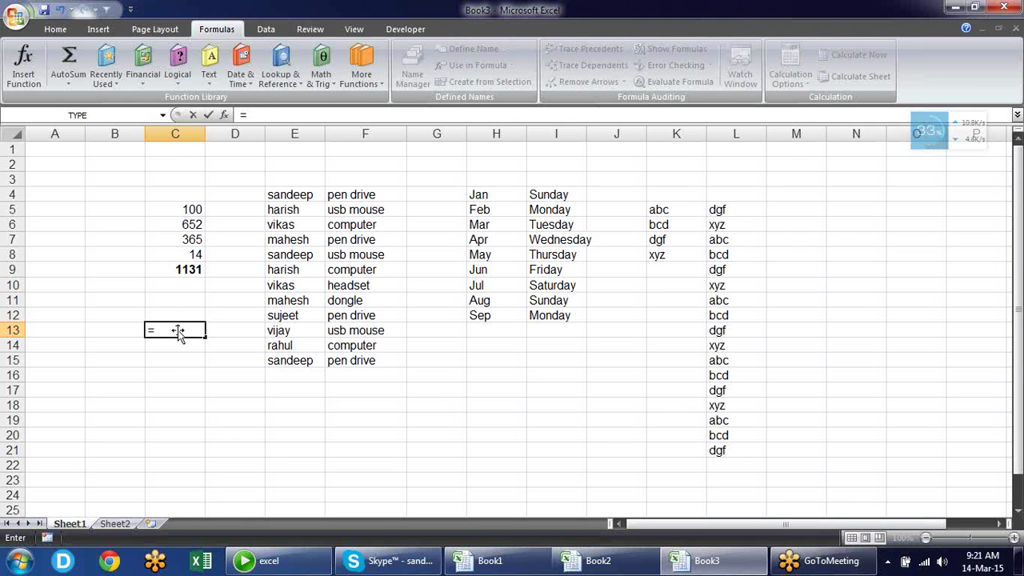
left_click(175, 346)
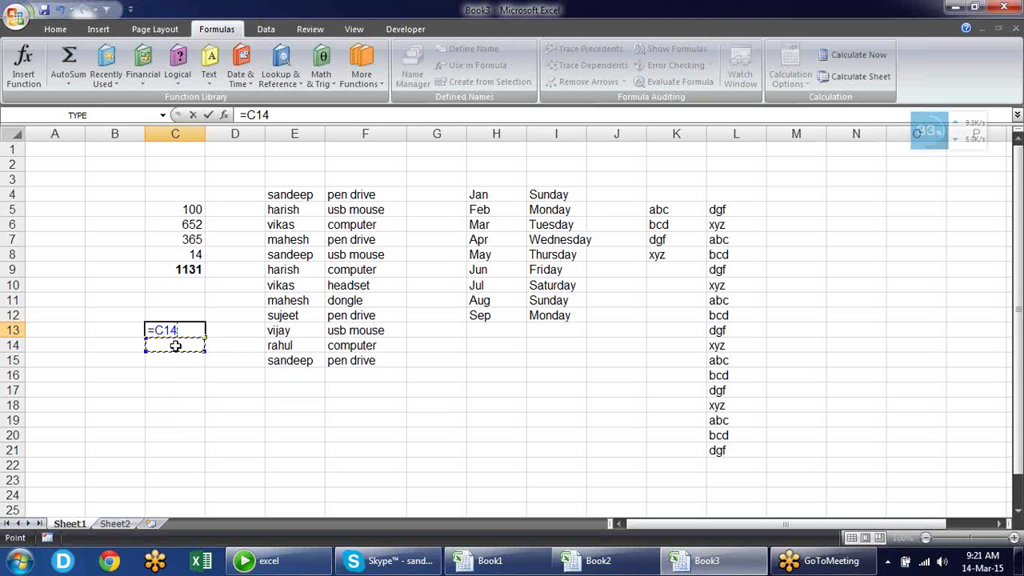
type("+10")
key("Return")
Enter =C13+10 in C14, acknowledge the circular reference warning and close Help
type("=")
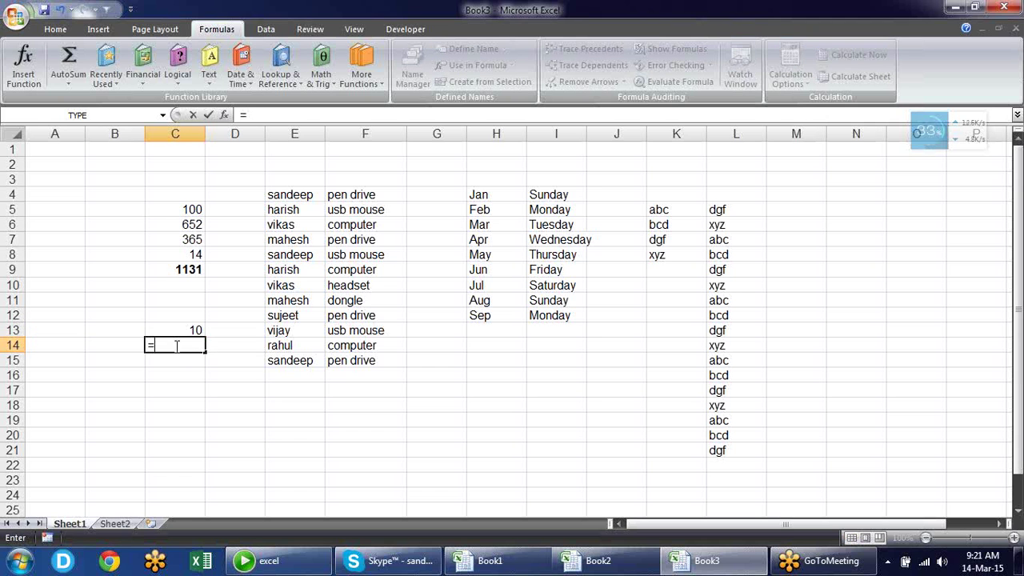
key("Up")
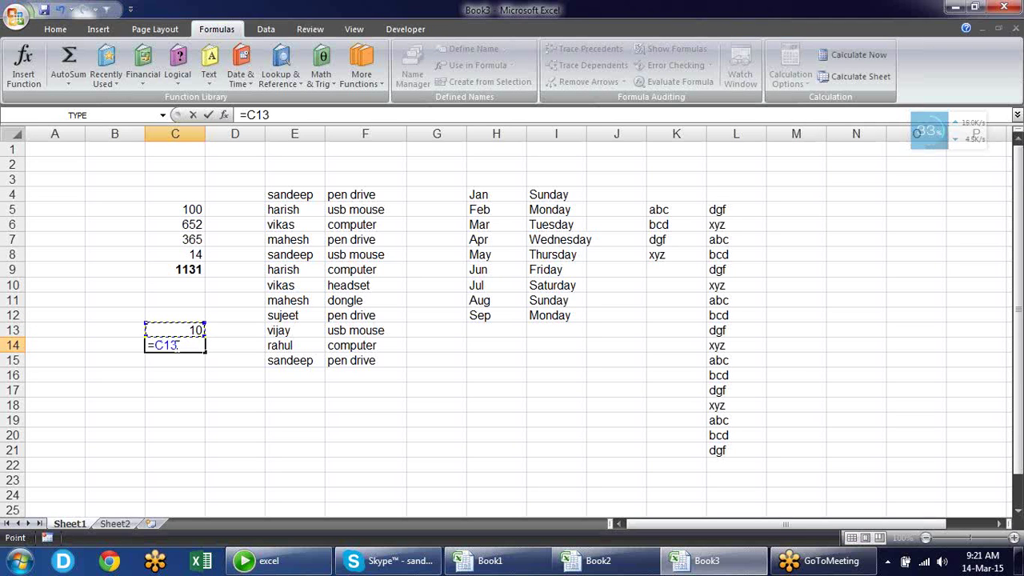
type("+10")
left_click(177, 350)
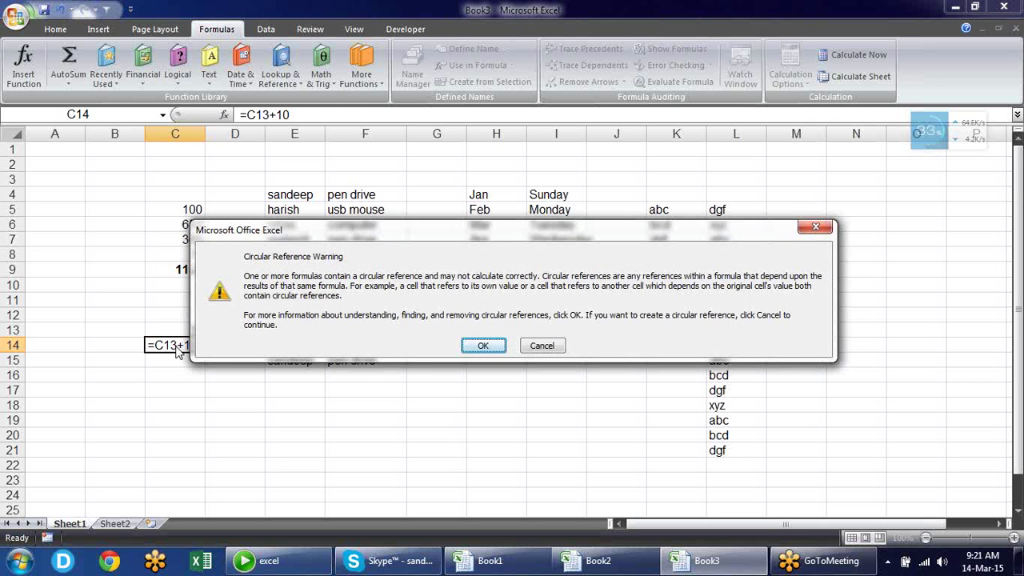
left_click(483, 346)
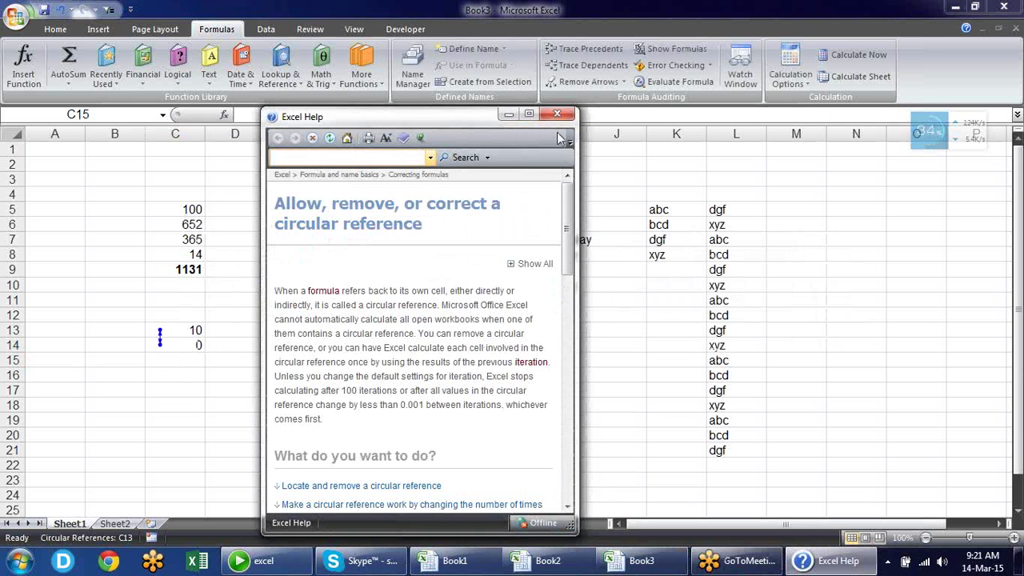
left_click(557, 114)
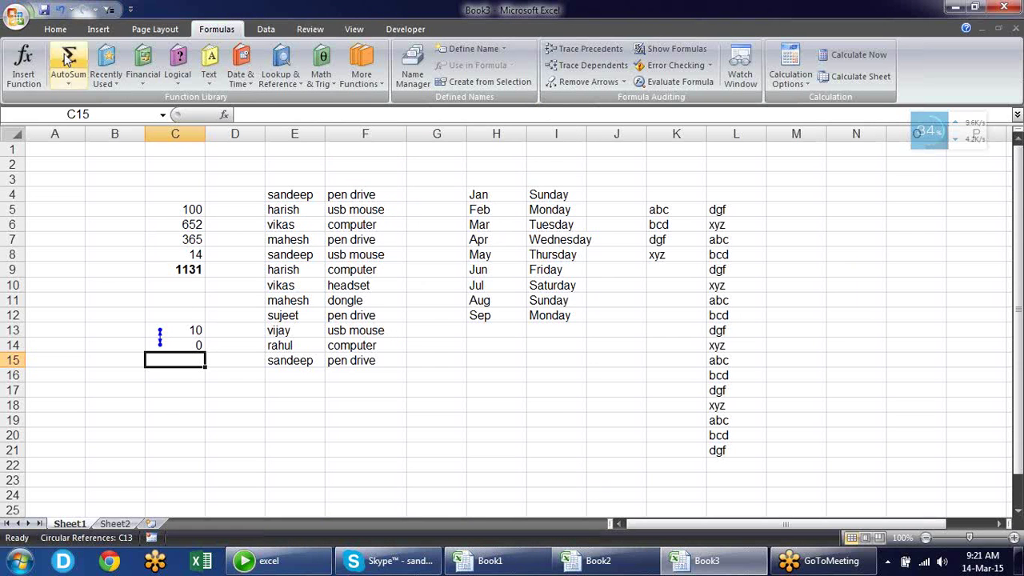
left_click(15, 24)
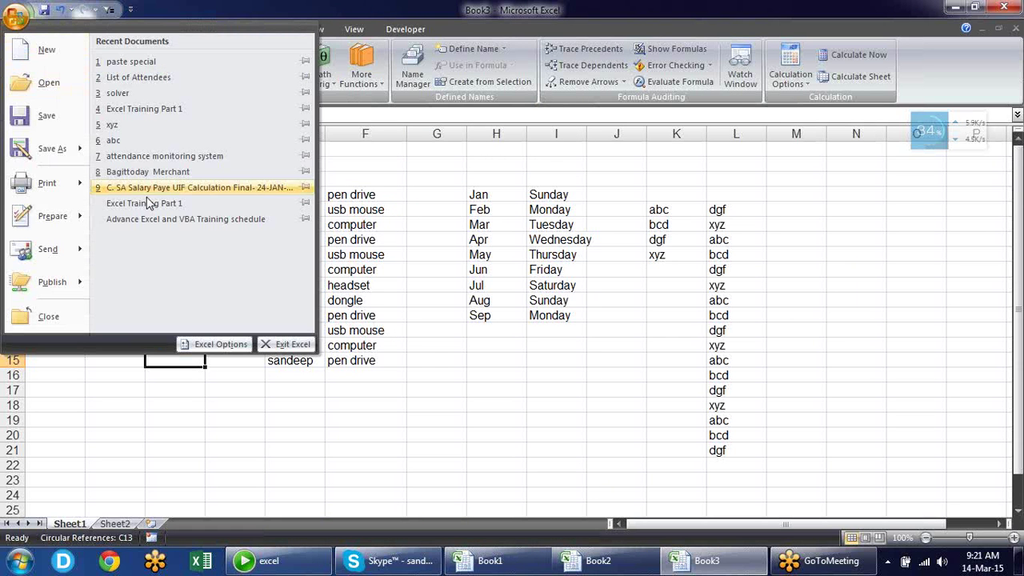
Enable iterative calculation in Excel Options and change Maximum Iterations from 100 to 50
left_click(221, 345)
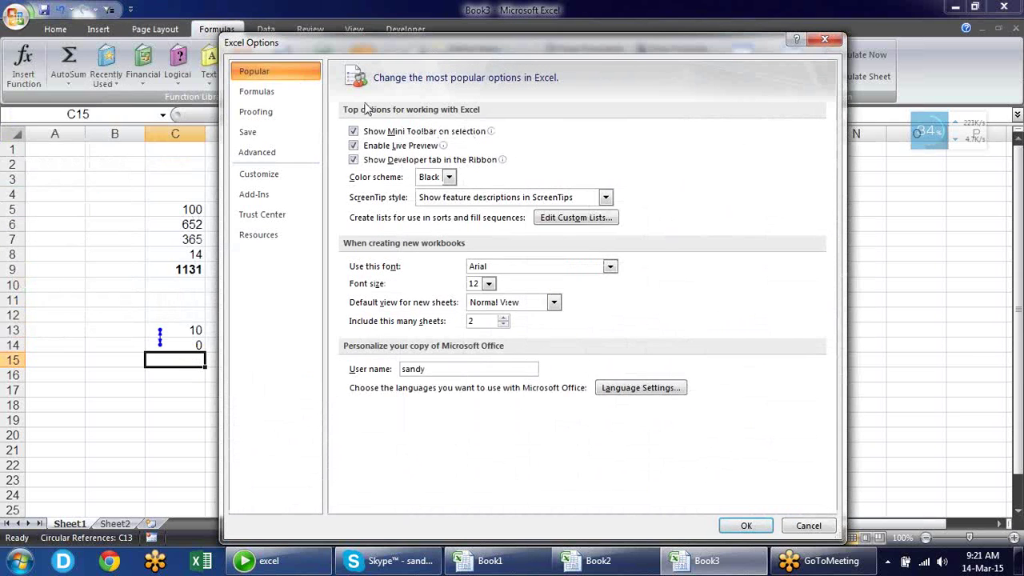
left_click(264, 90)
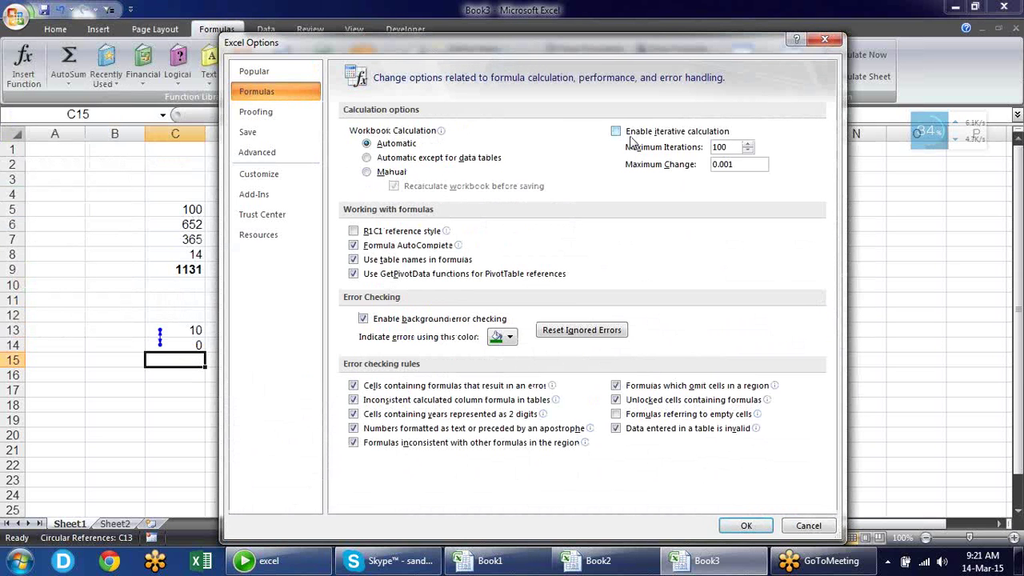
left_click(632, 132)
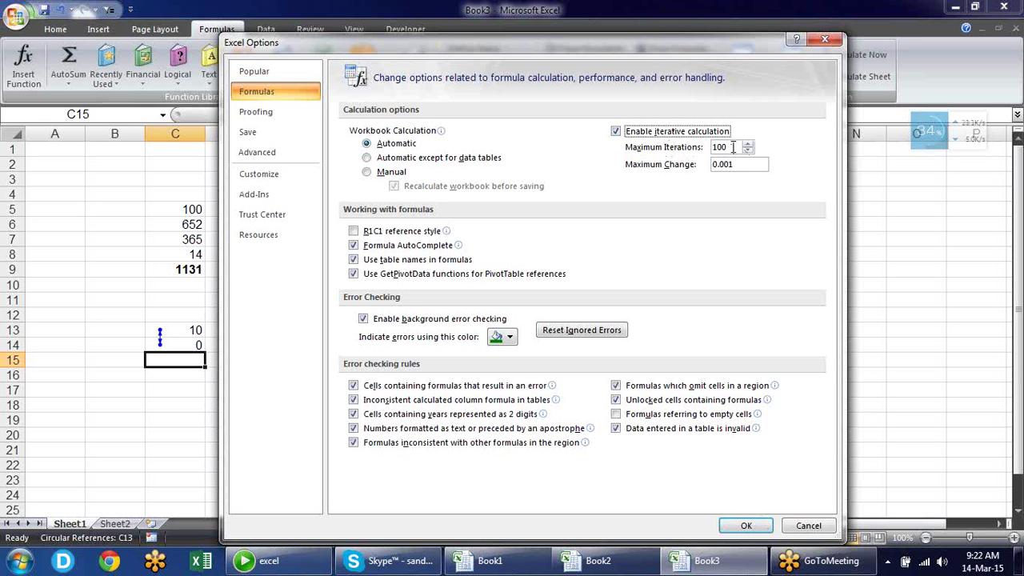
left_click_drag(733, 147, 672, 150)
type("50")
Apply iteration and confirm C13 and C14 resolve to 990 and 1000
left_click(745, 526)
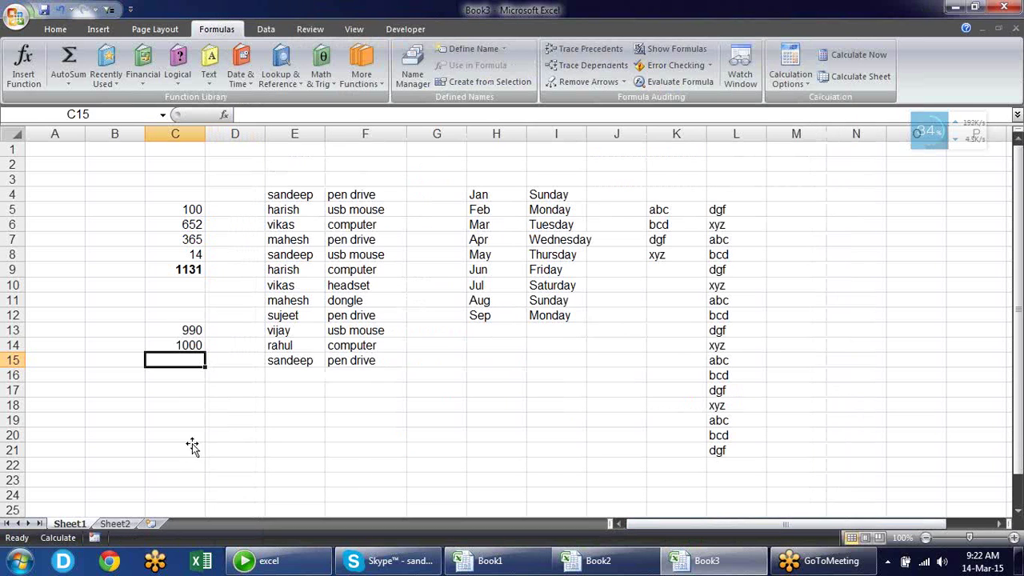
left_click(183, 332)
left_click(186, 344)
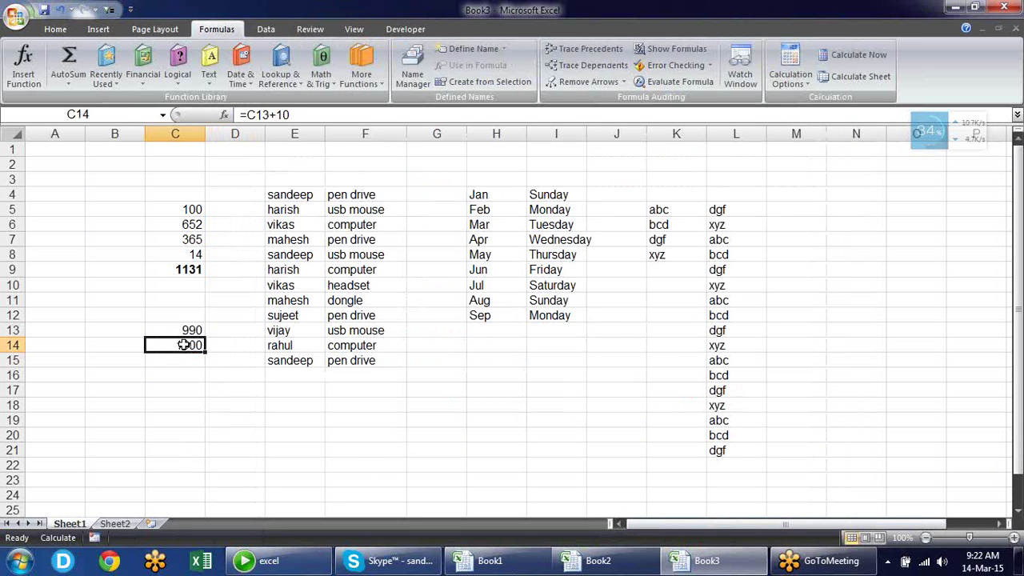
left_click(186, 330)
left_click(189, 344)
Disable iterative calculation, dismiss the circular reference warning, and clear C13:C14
left_click(15, 17)
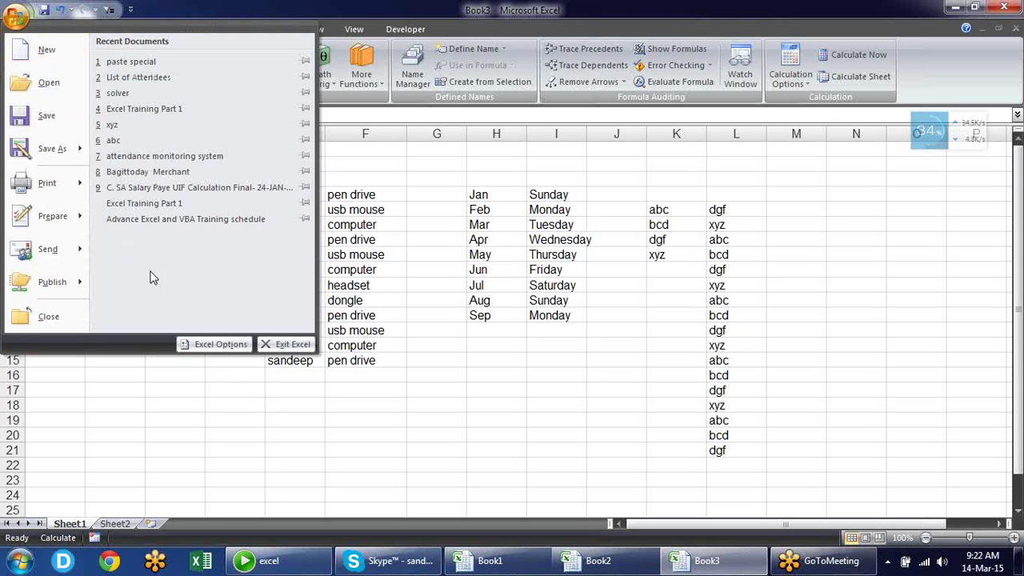
left_click(229, 342)
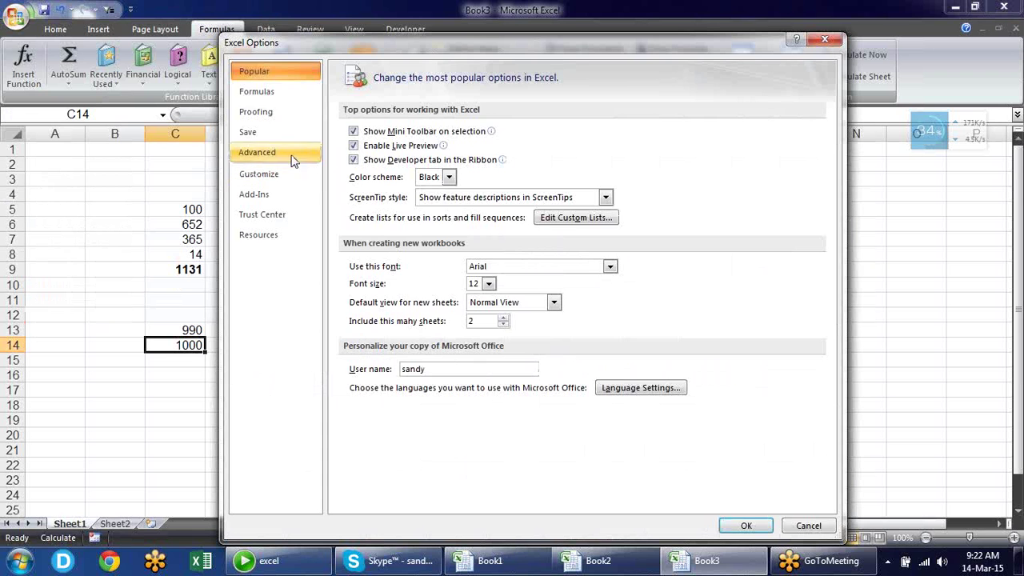
left_click(287, 92)
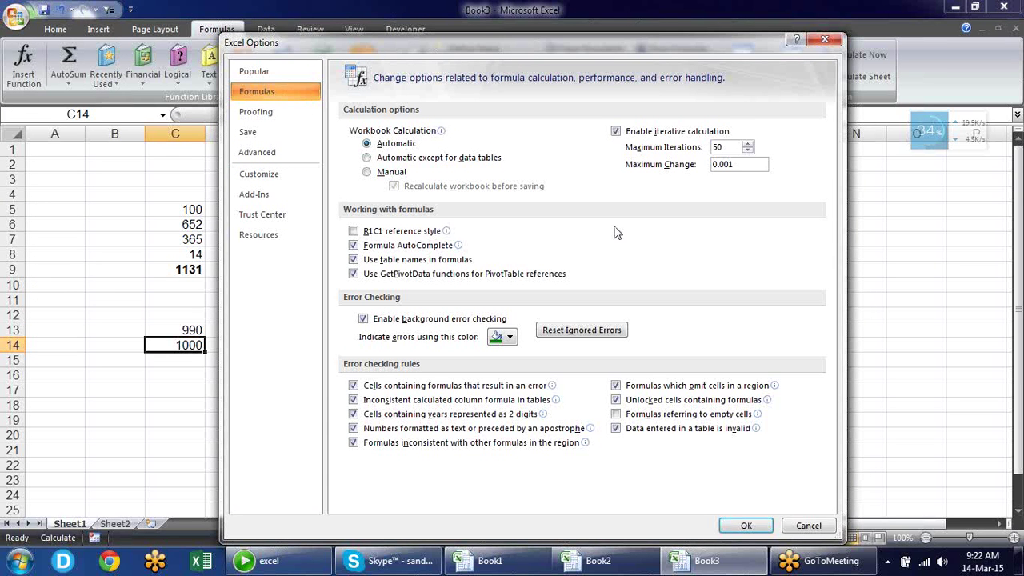
left_click(615, 131)
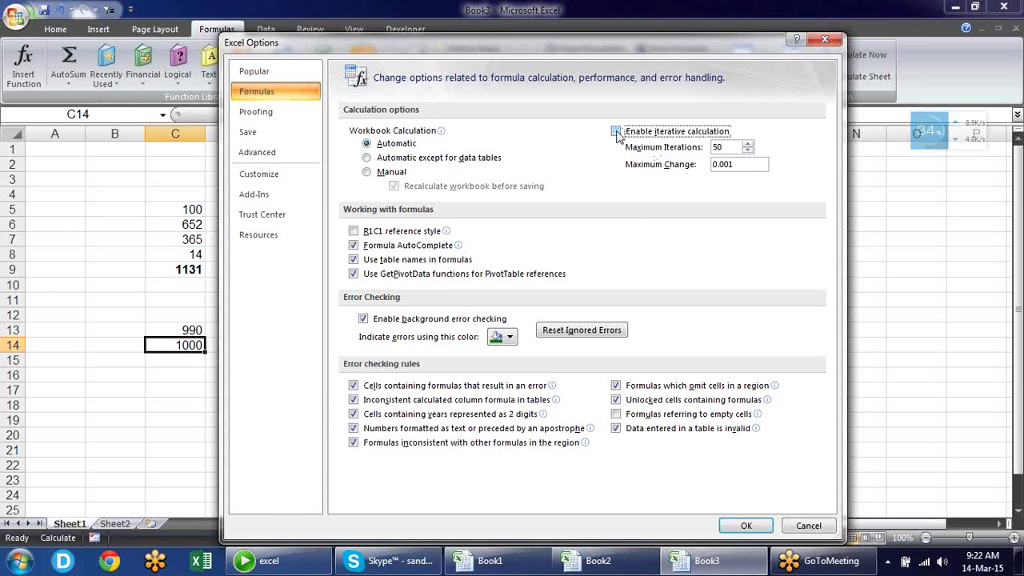
left_click(744, 524)
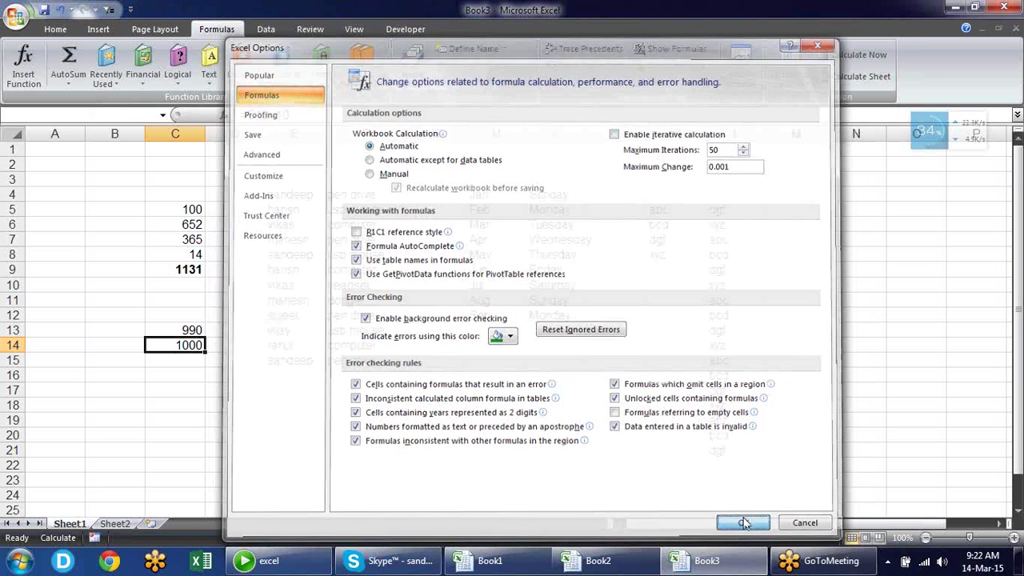
key("Return")
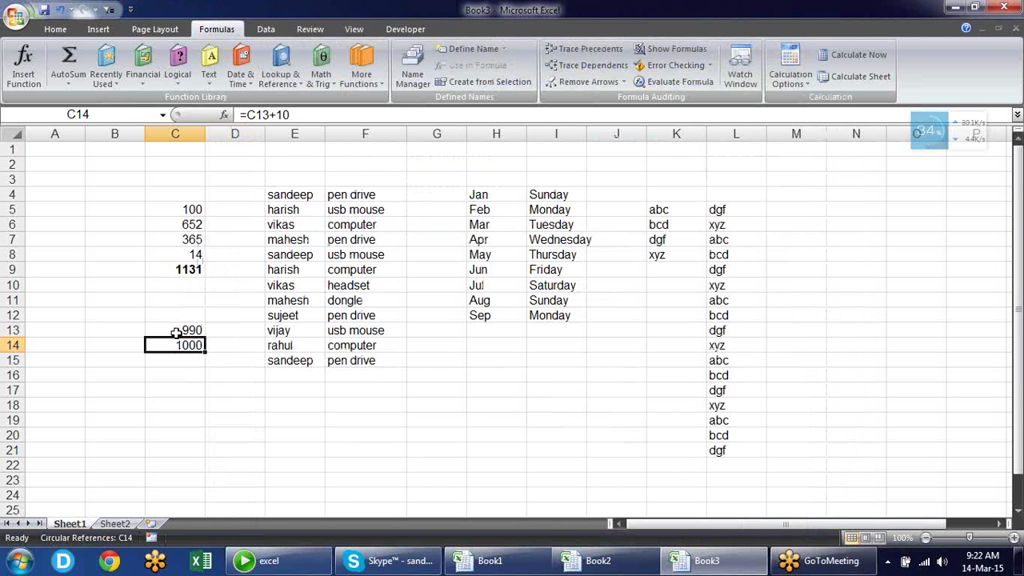
left_click_drag(176, 331, 178, 346)
key("Delete")
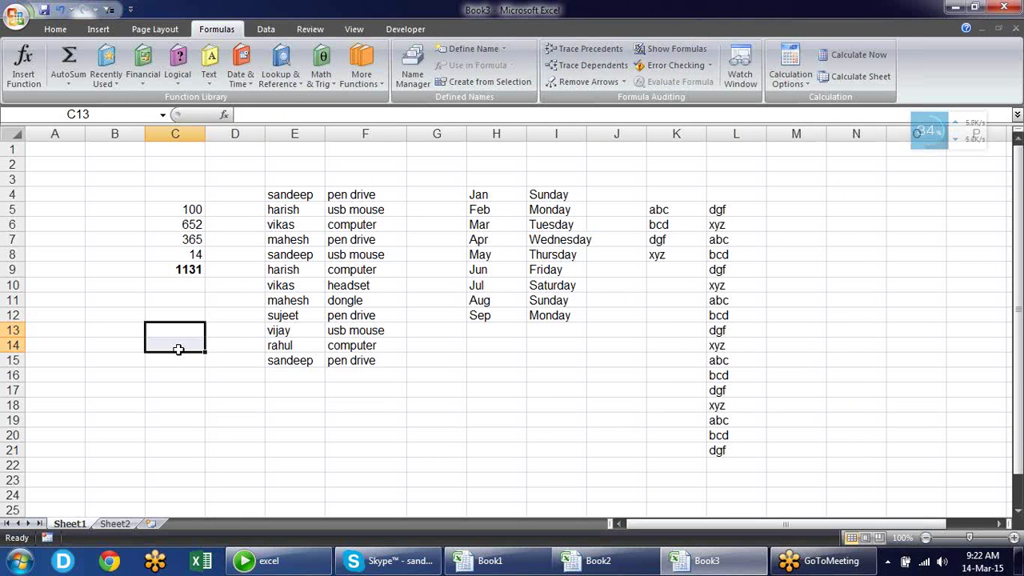
Type a name into cell A1
left_click(240, 369)
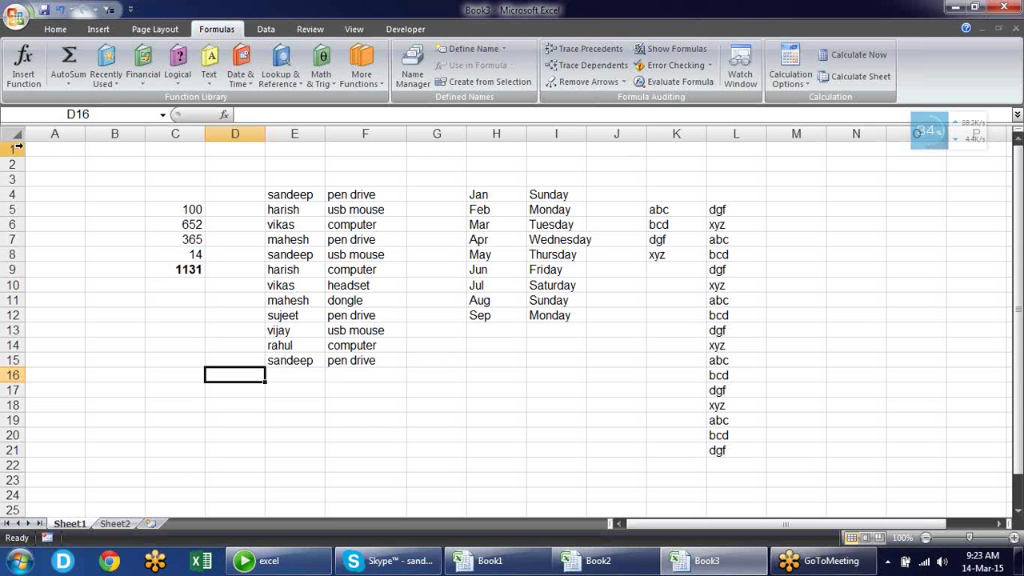
left_click(55, 149)
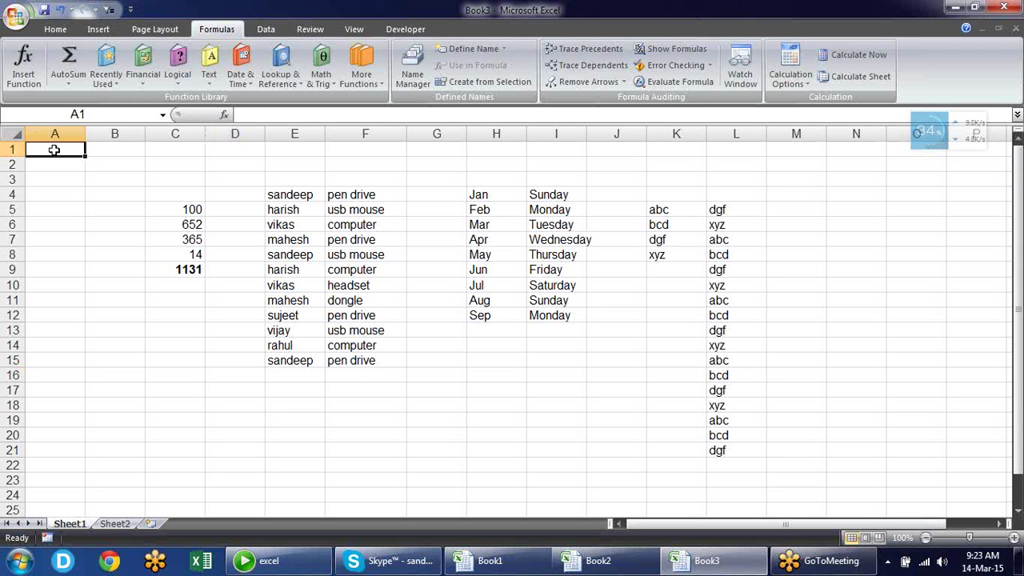
type("sandeep")
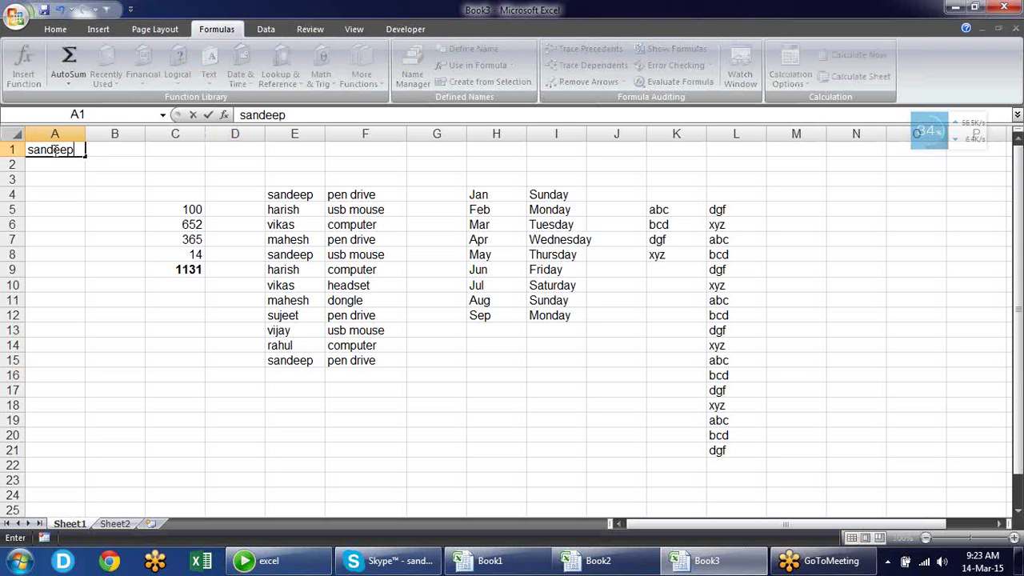
key("Return")
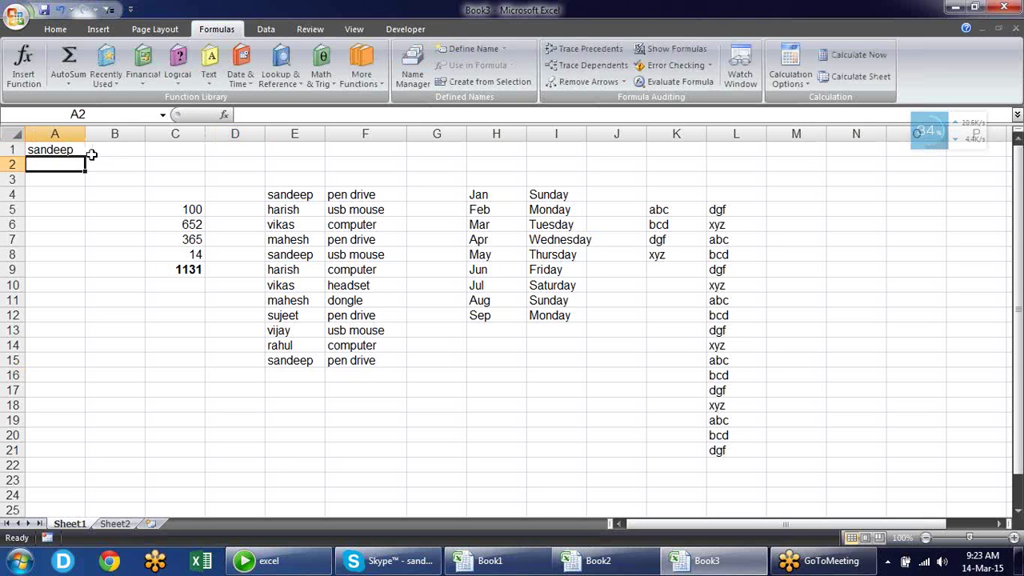
Enter the formula =a1 in both F1 and J2
left_click(356, 153)
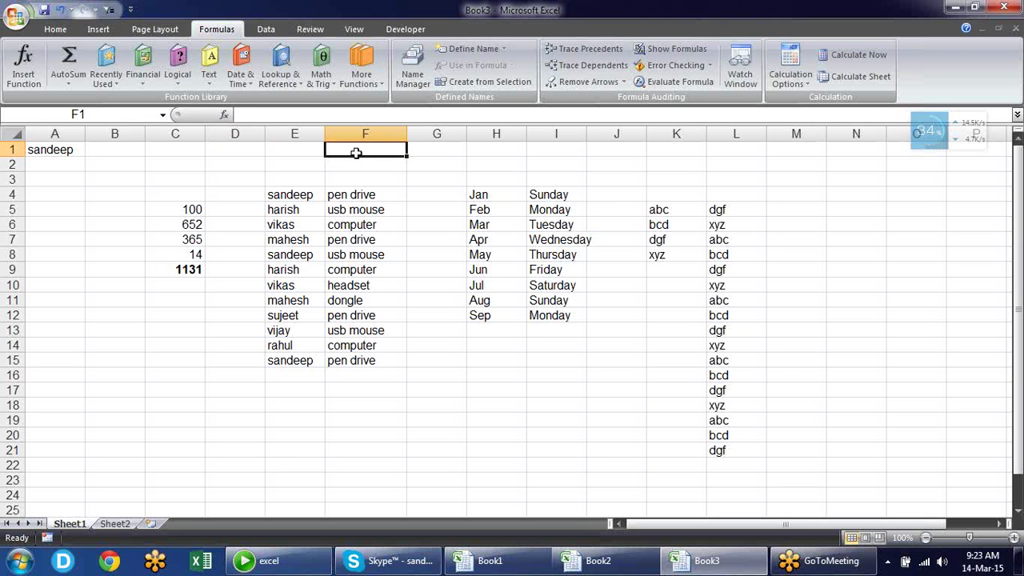
type("=")
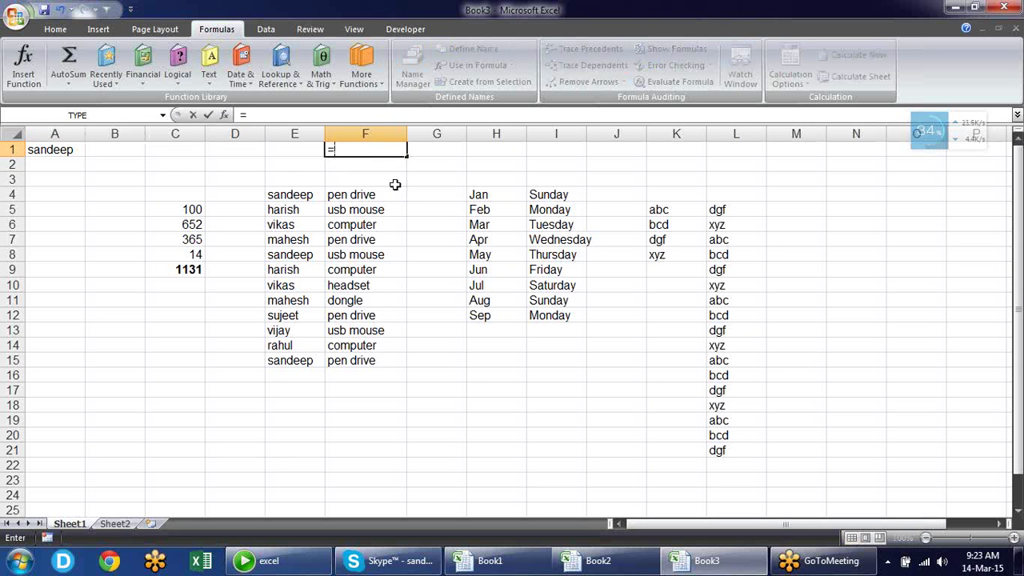
type("a1")
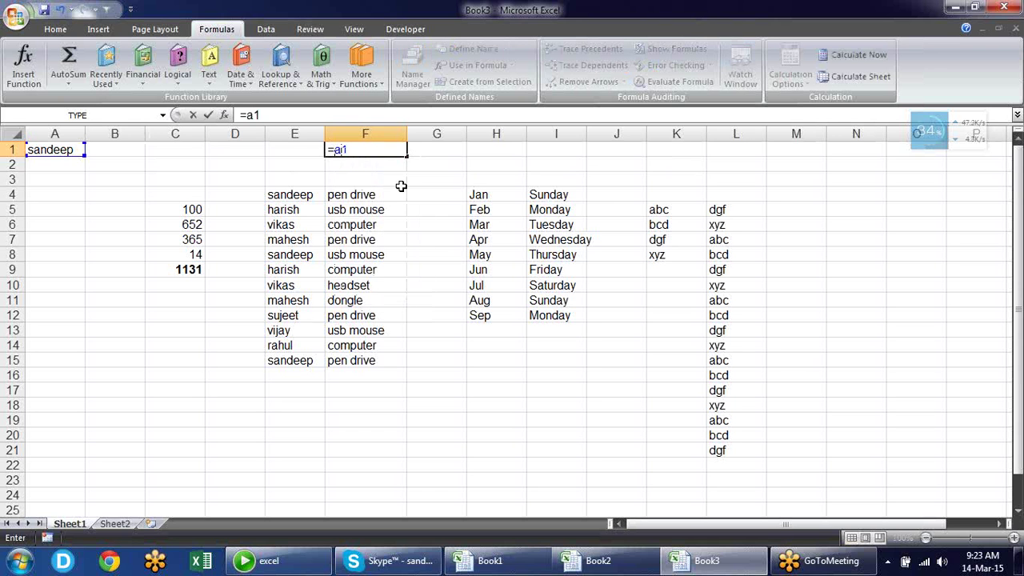
key("Return")
key("Right")
key("Right")
key("Right")
key("Right")
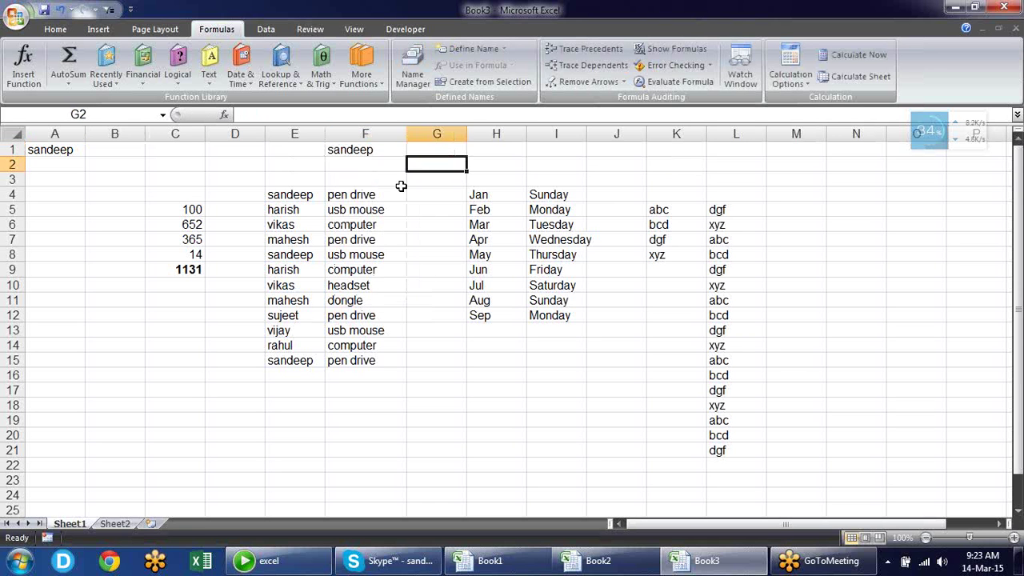
type("=")
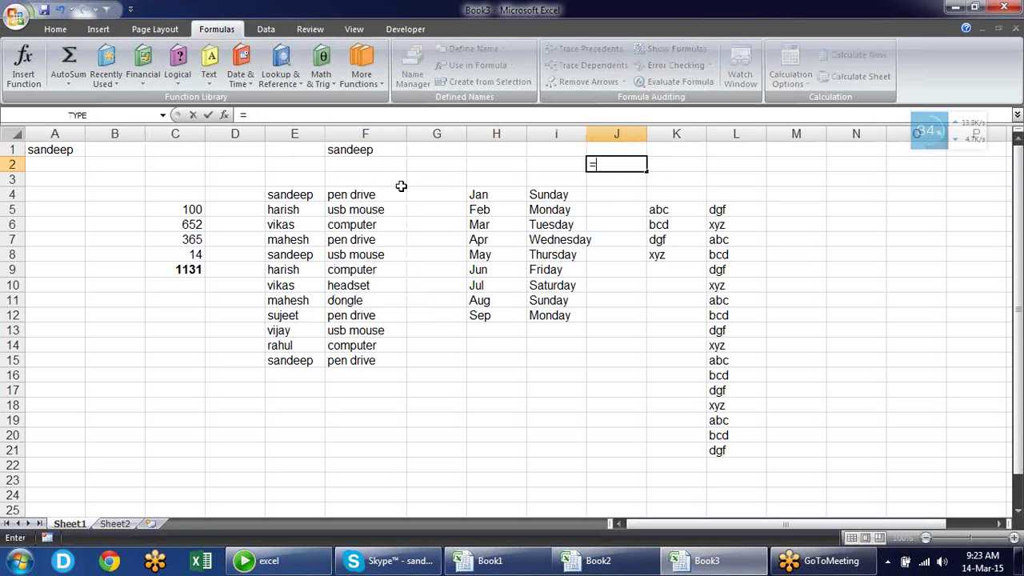
type("a1")
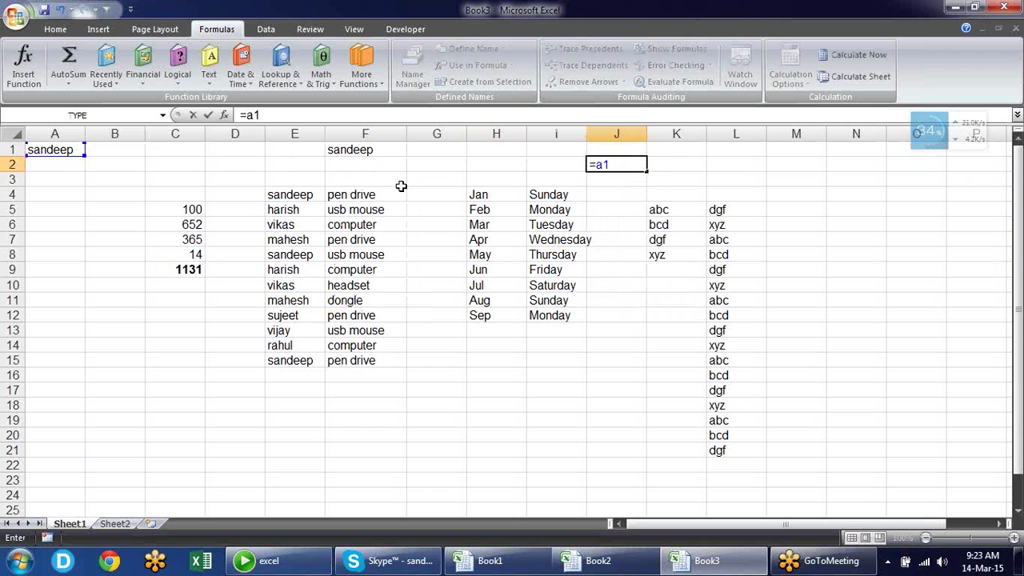
key("Return")
Inspect the =A1 formulas in J2 and F1 without changing them
key("Up")
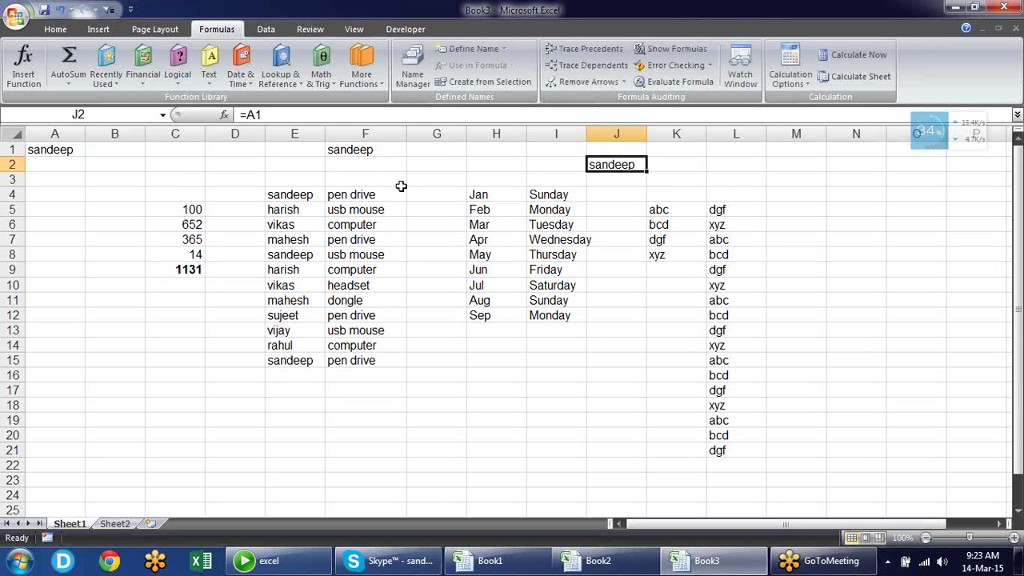
key("F2")
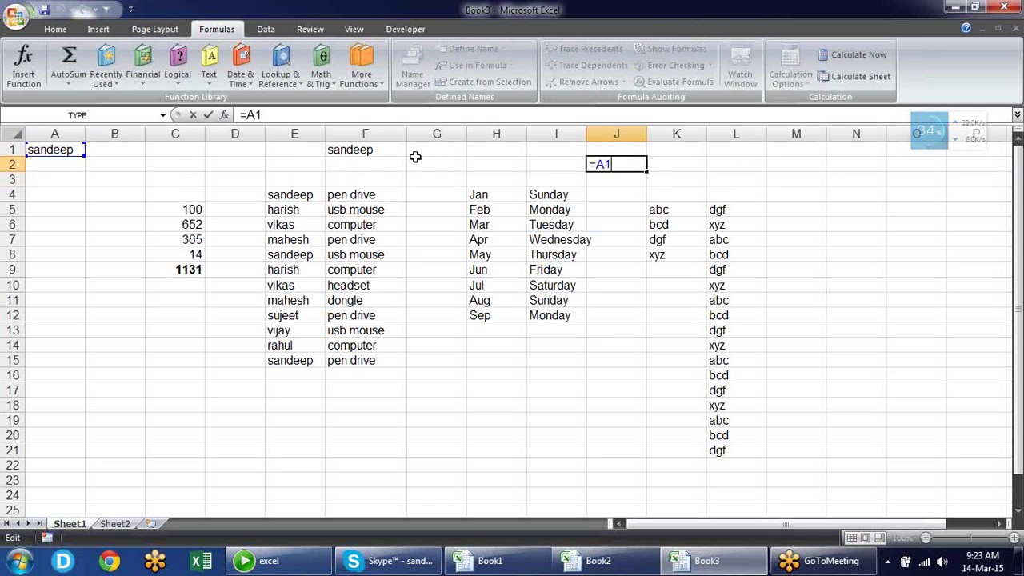
key("Escape")
left_click(396, 149)
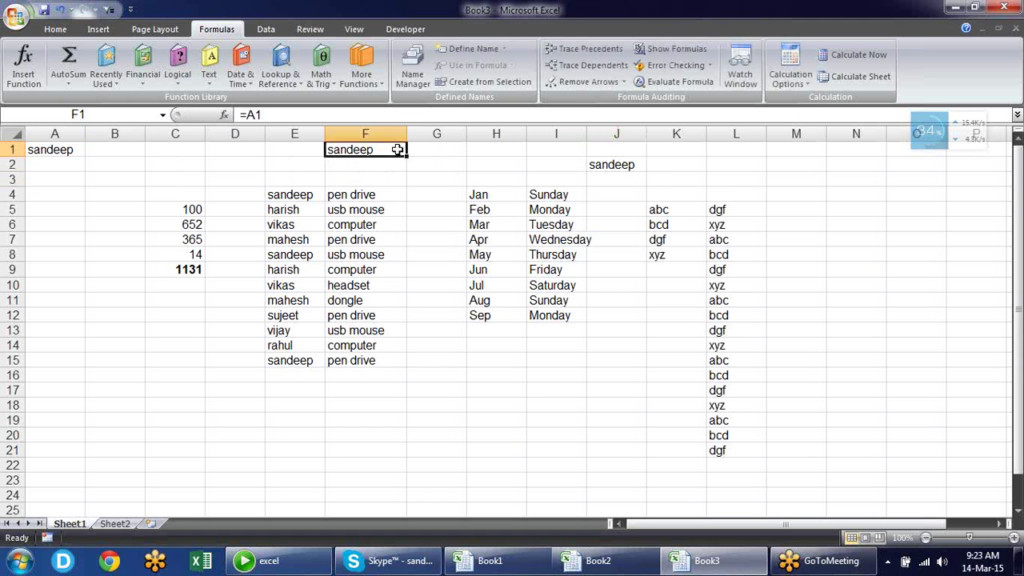
key("F2")
key("Escape")
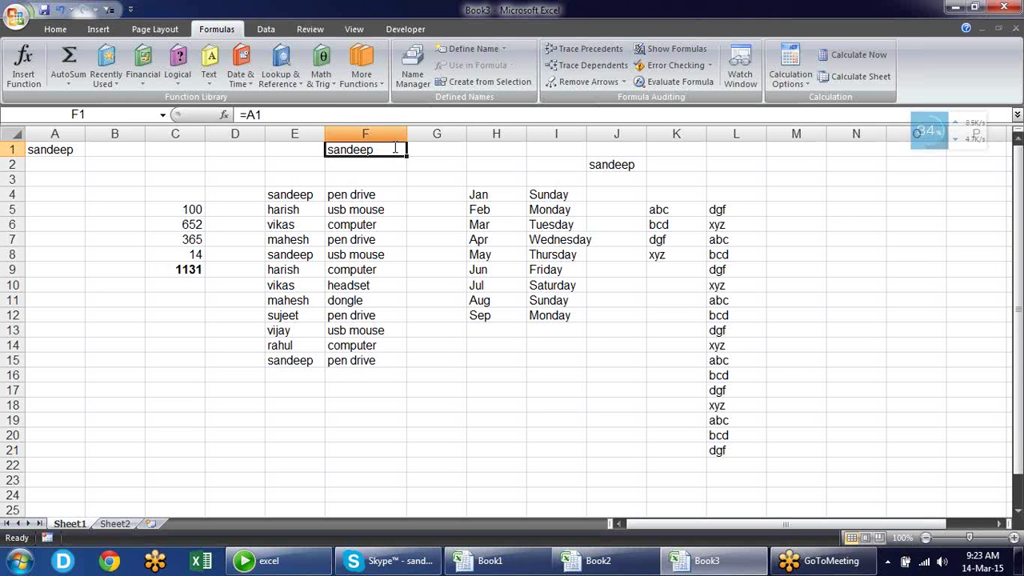
Turn on R1C1 reference style in Excel Options' Formulas page
left_click(17, 16)
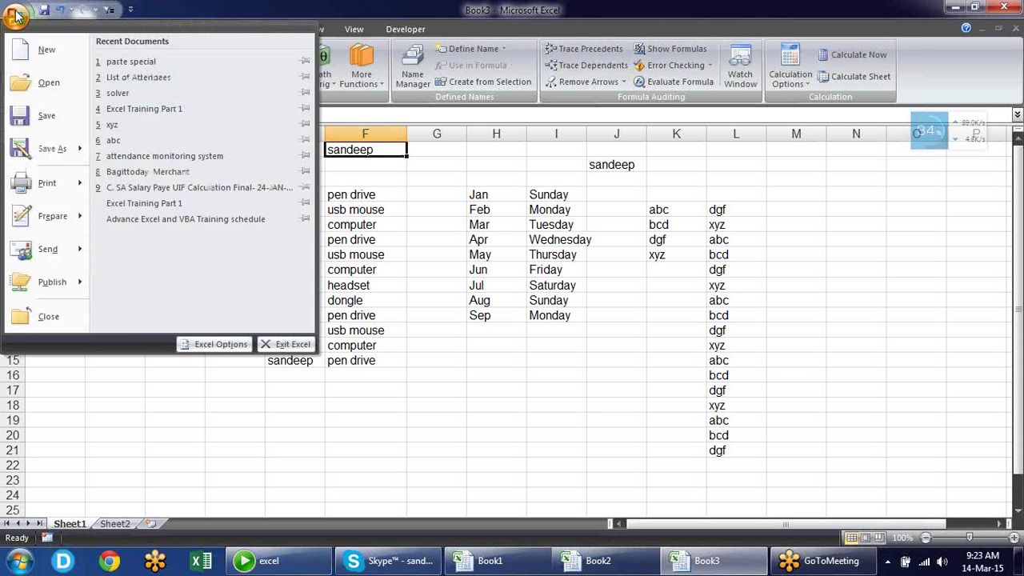
left_click(213, 344)
left_click(302, 94)
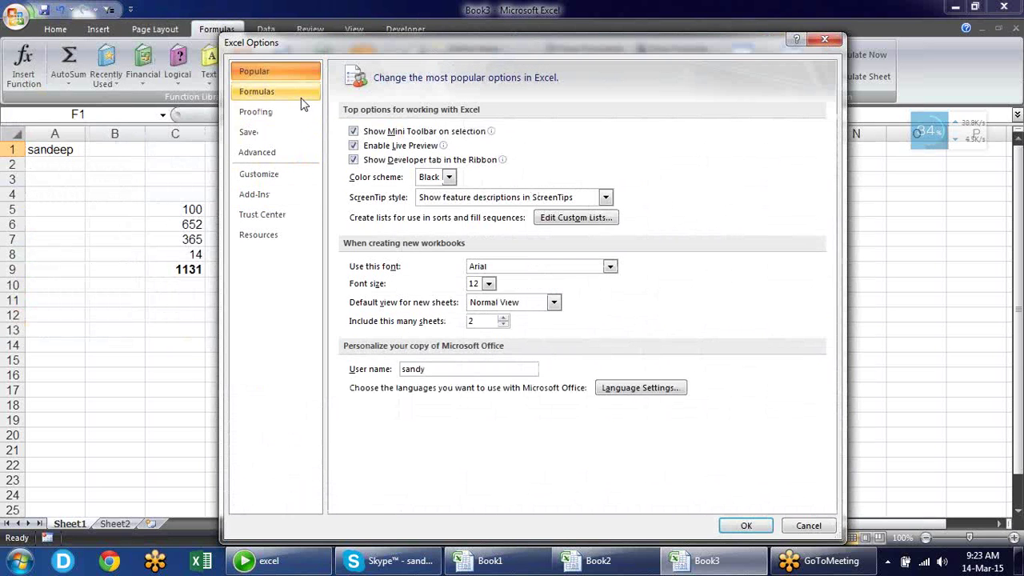
mouse_move(417, 238)
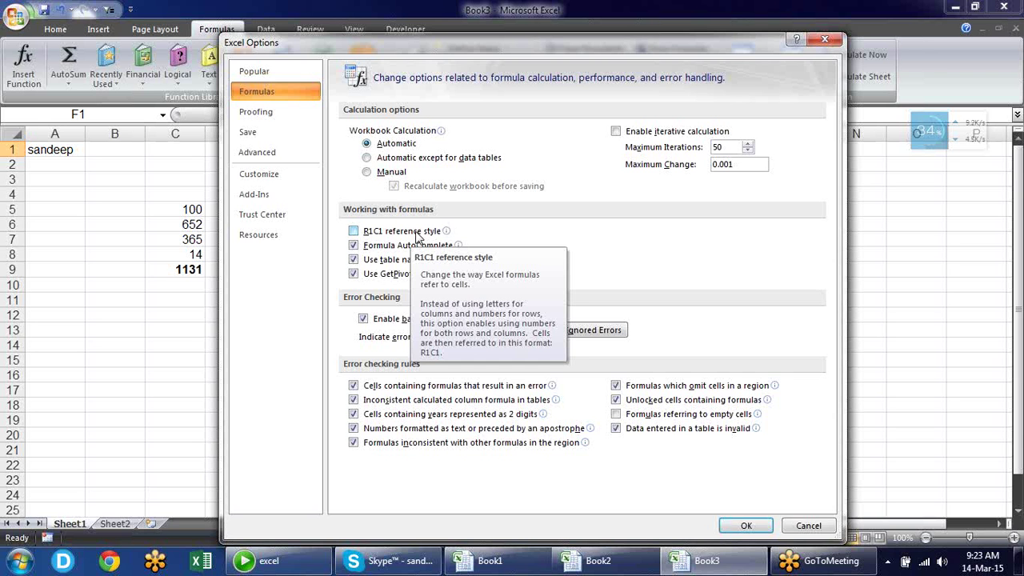
left_click(417, 239)
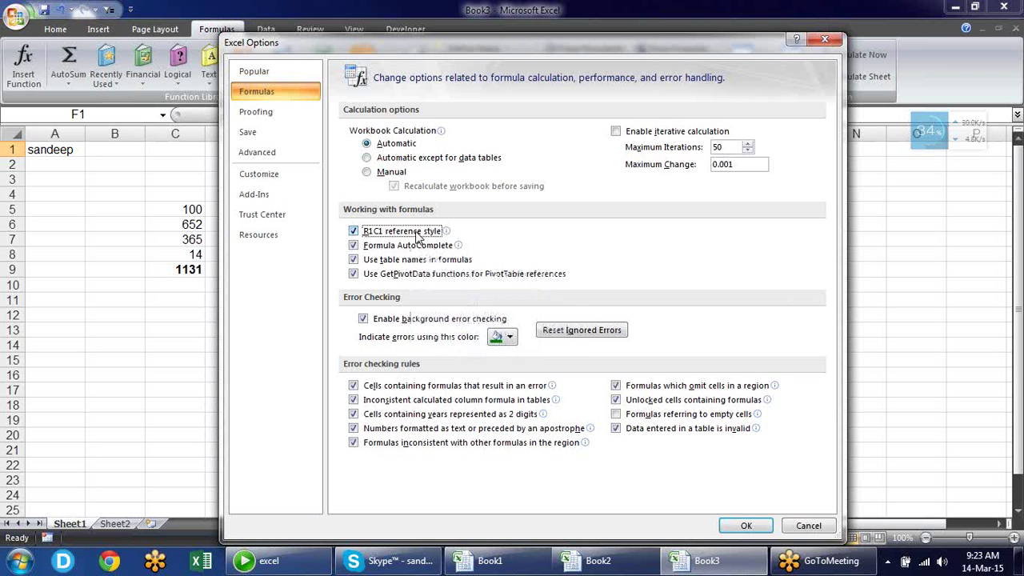
left_click(742, 529)
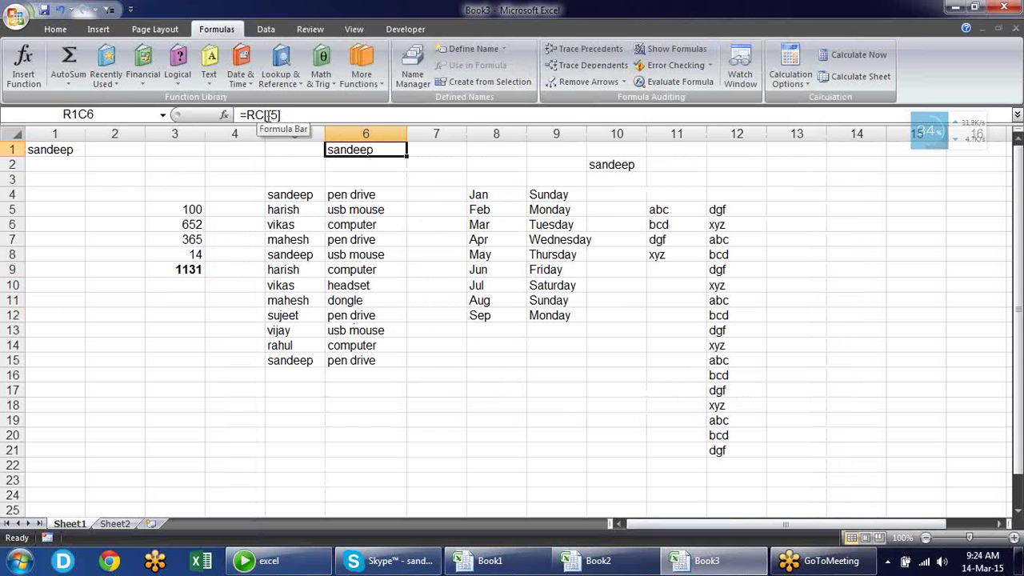
left_click(300, 118)
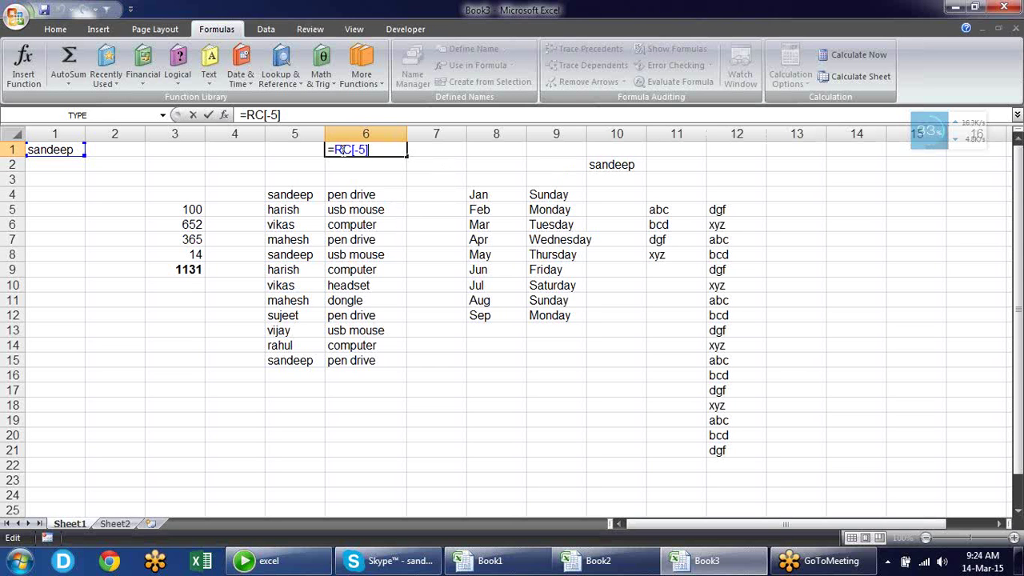
left_click(610, 165)
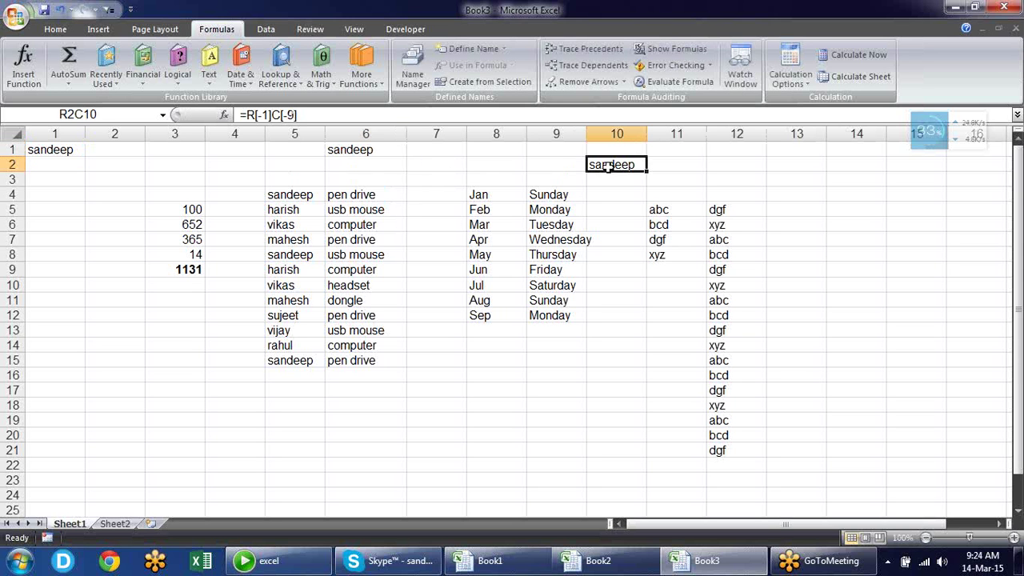
double_click(610, 165)
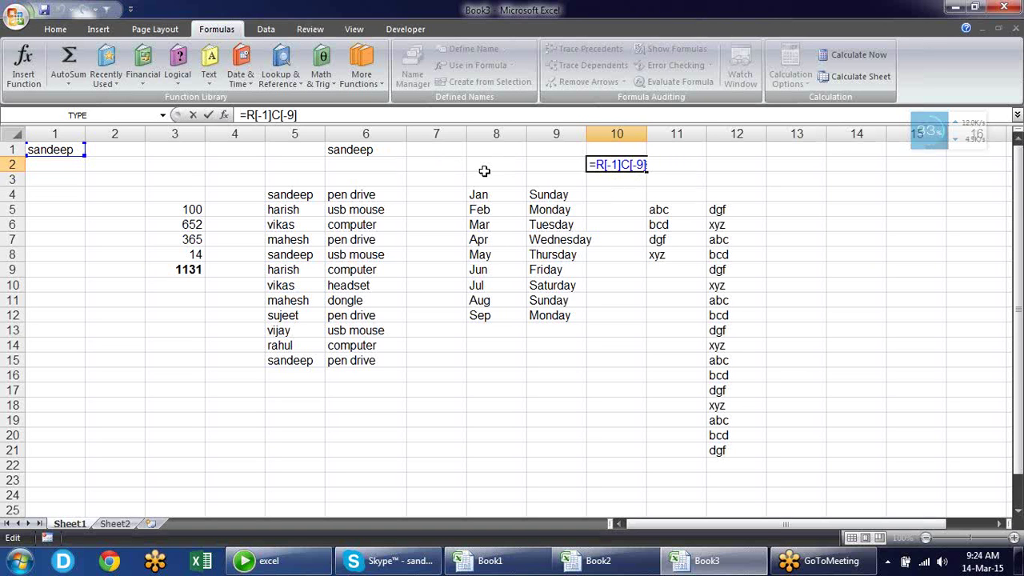
key("ctrl+Return")
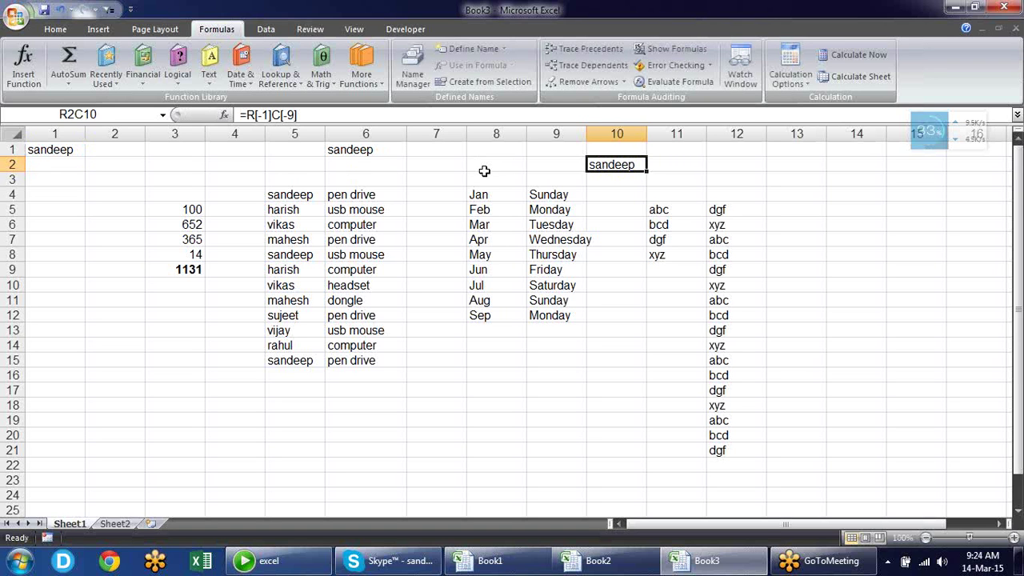
left_click(435, 372)
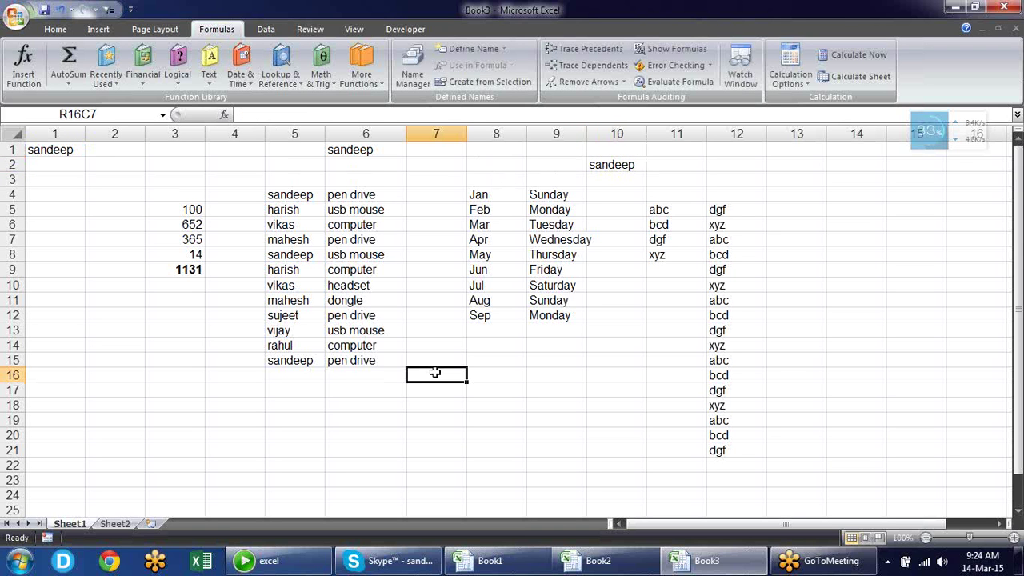
Start a formula in R16C7 and move its relative reference around with arrow keys
type("=")
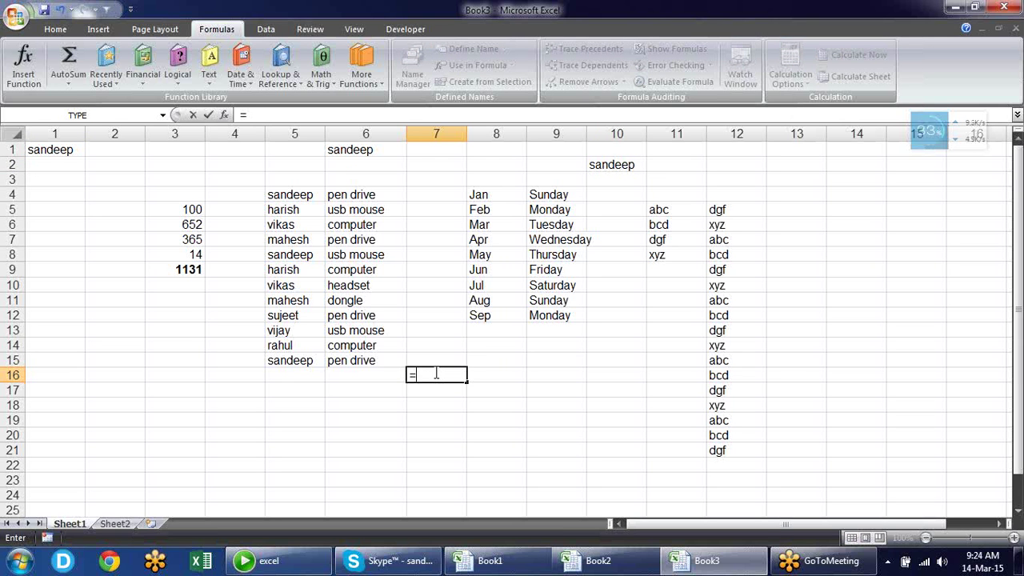
key("Up")
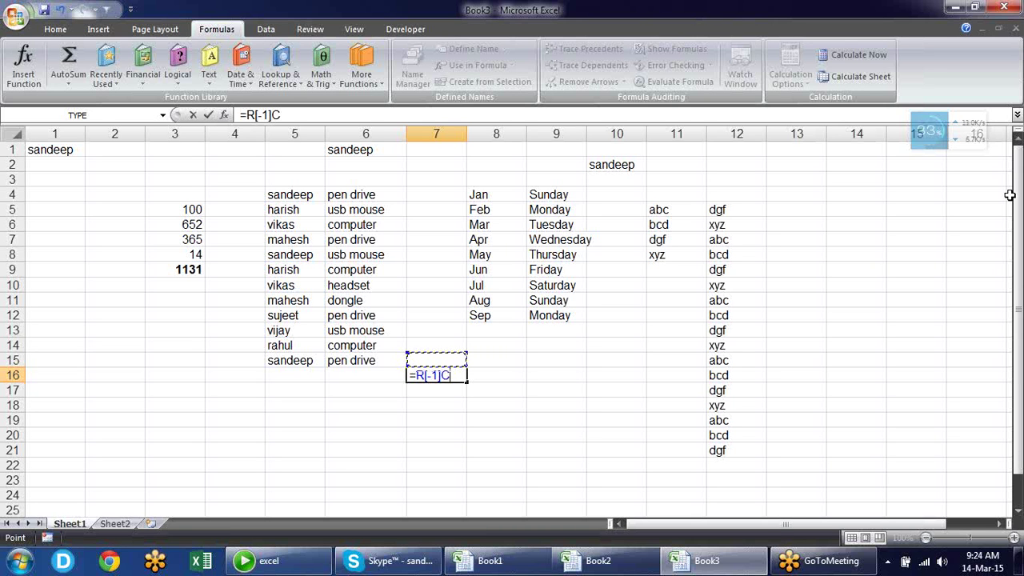
key("Down")
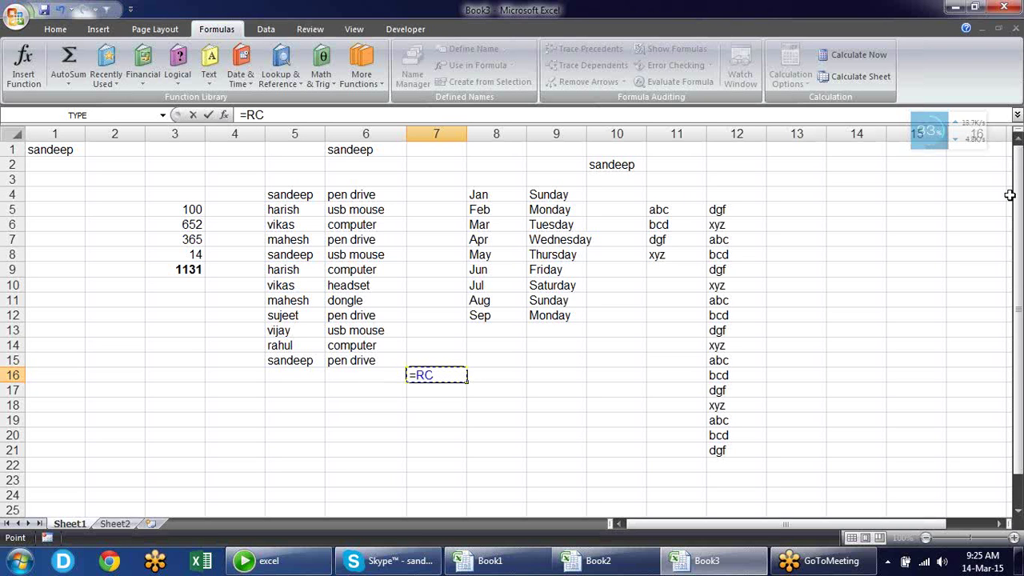
key("Right")
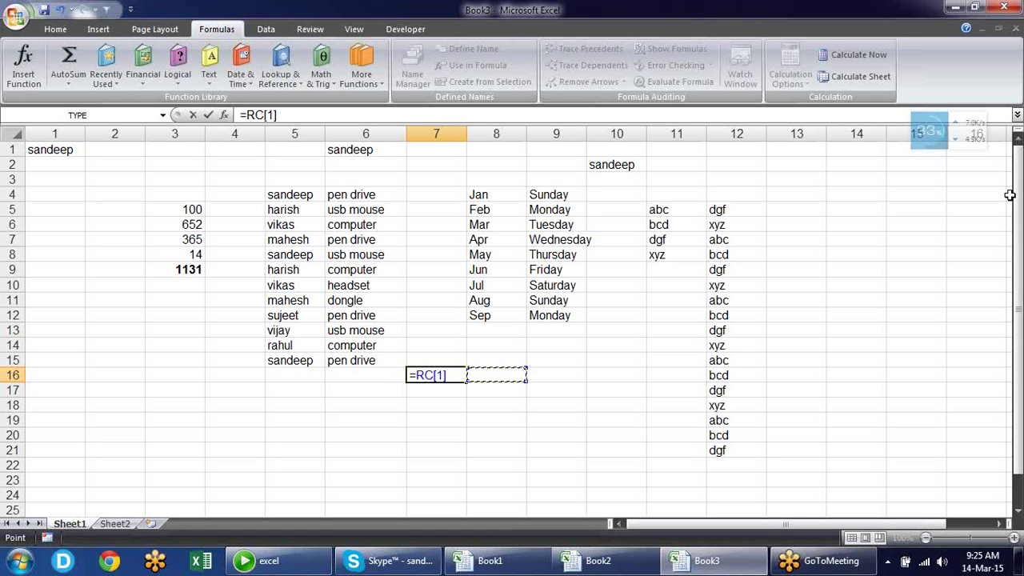
key("Right")
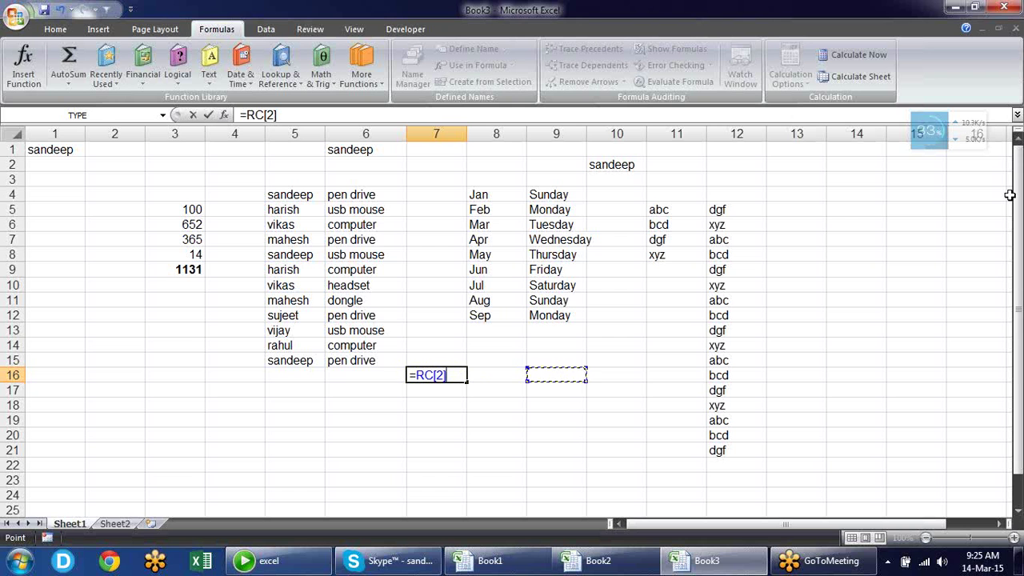
key("Right")
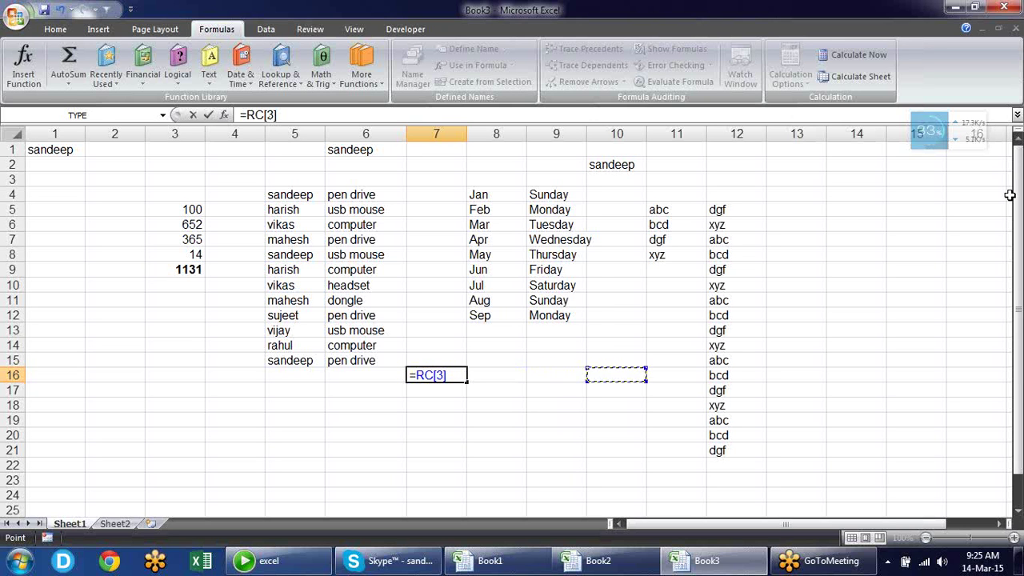
key("Right")
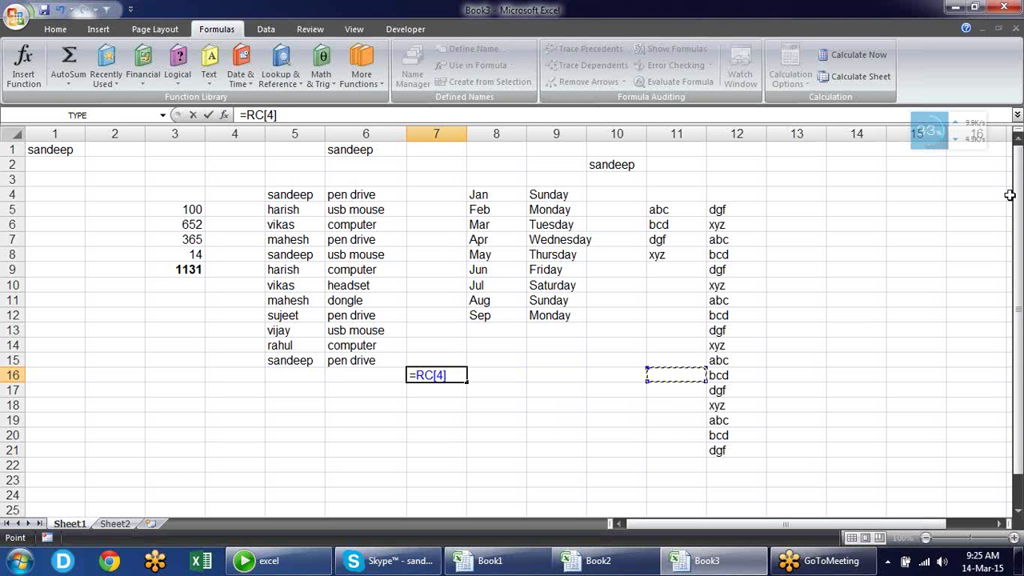
key("Down")
key("Down")
key("Down")
key("Down")
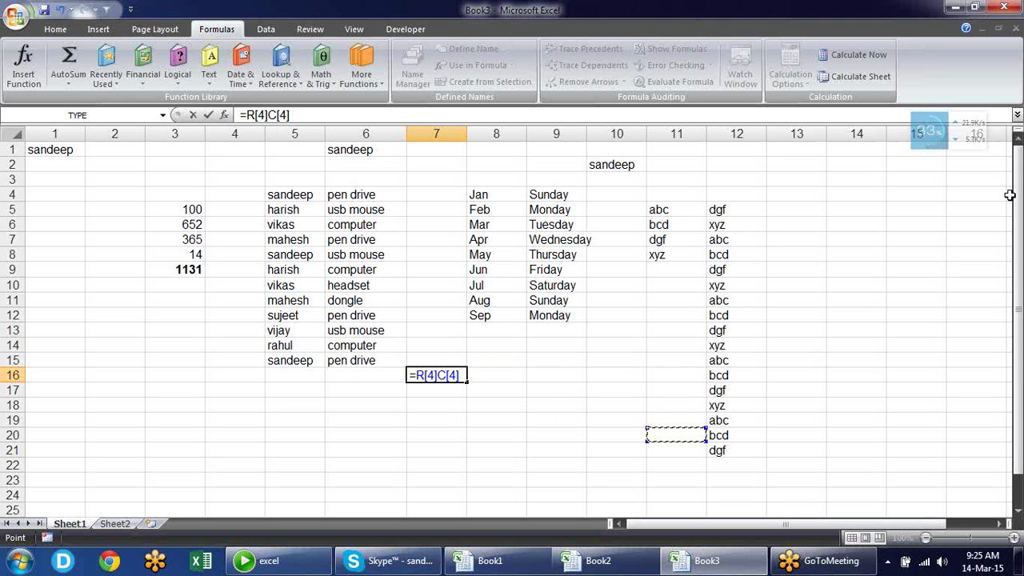
key("Left")
key("Left")
key("Left")
key("Left")
key("Left")
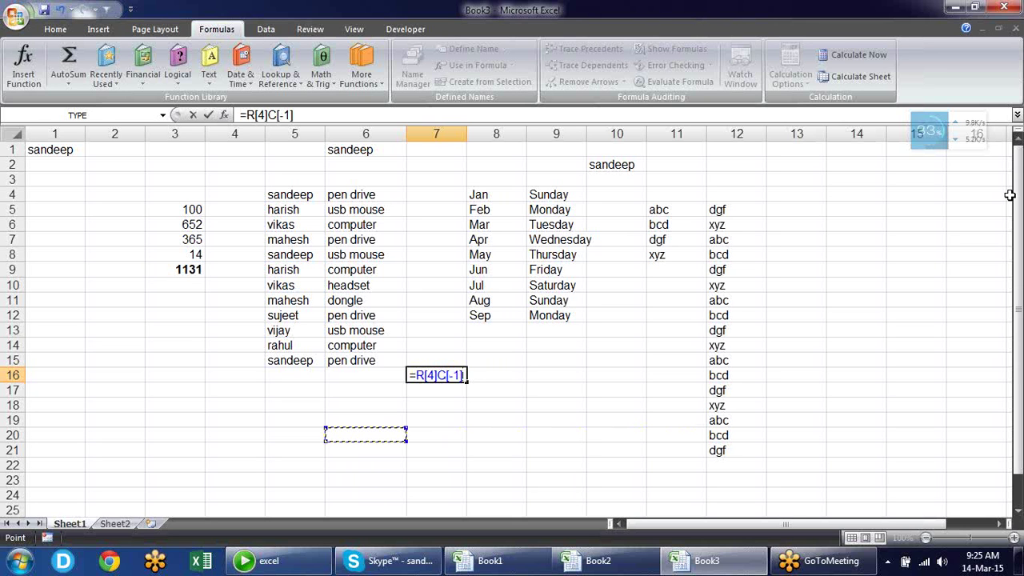
key("Left")
key("Left")
Move the reference up to R6C2, then cancel the unfinished formula
key("Up")
key("Up")
key("Up")
key("Up")
key("Up")
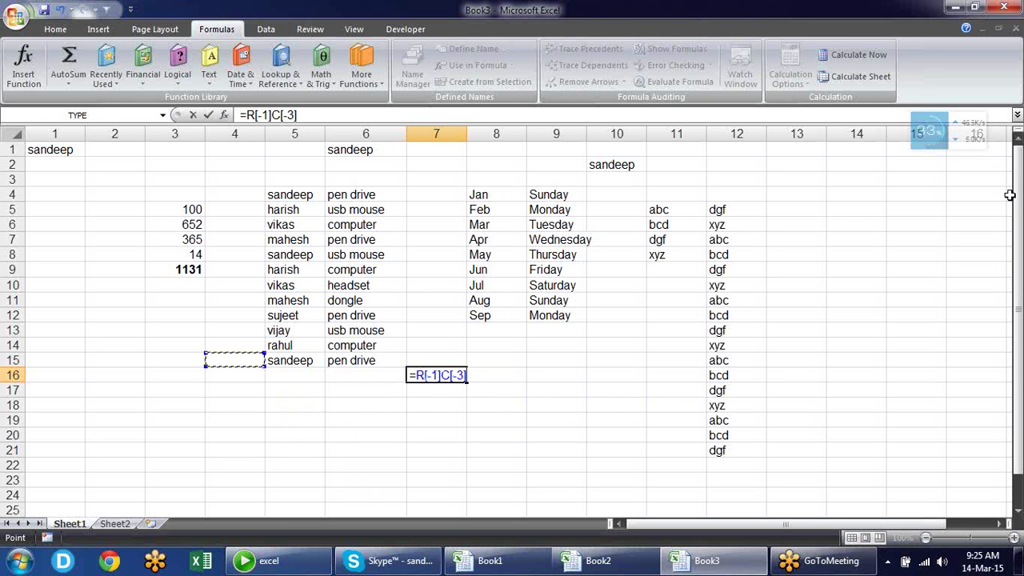
key("Up")
key("Up")
key("Left")
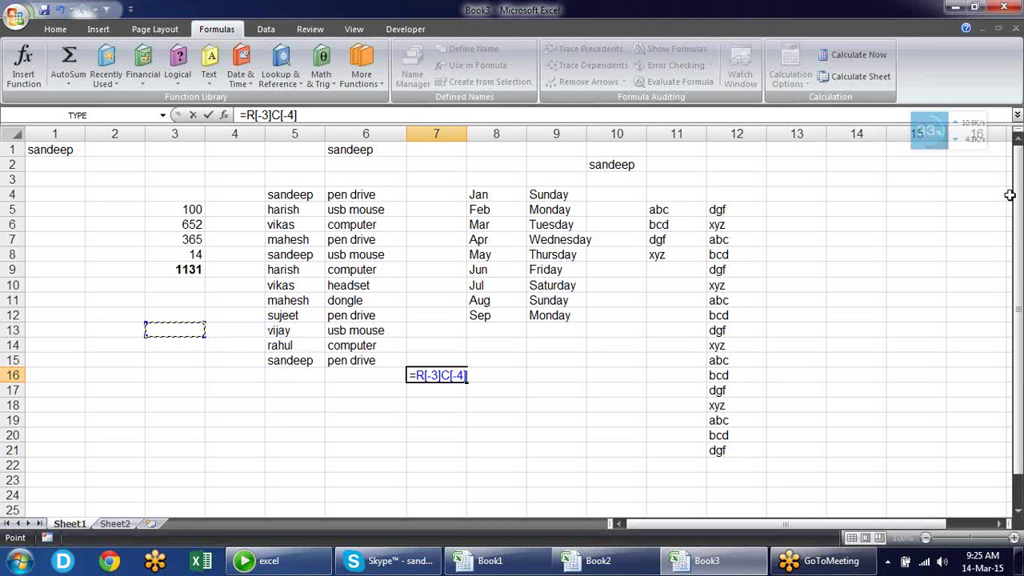
key("Up")
key("Up")
key("Left")
key("Up")
key("Up")
key("Up")
key("Up")
key("Up")
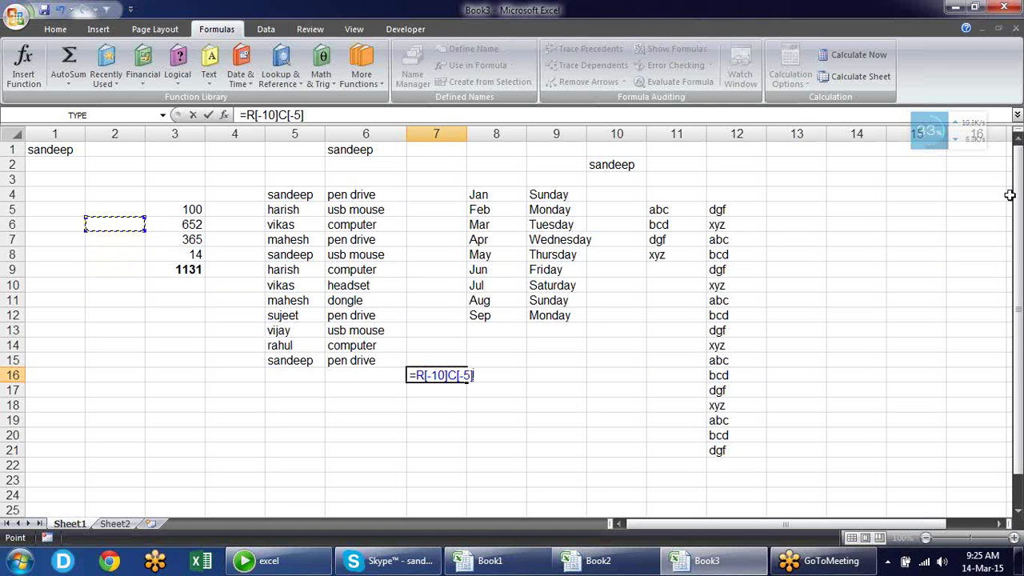
key("Escape")
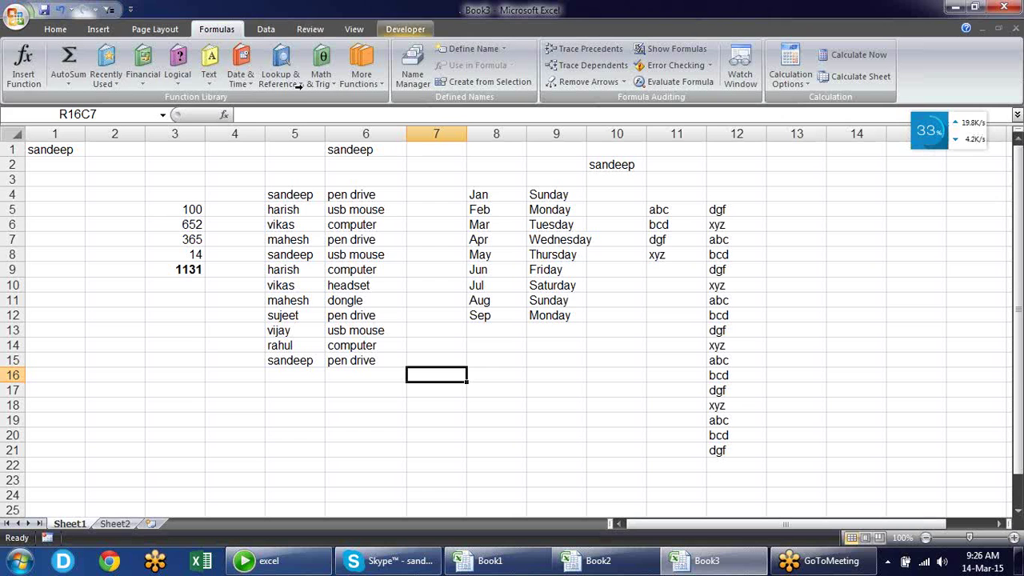
Uncheck R1C1 reference style in Excel Options' Formulas page and apply
left_click(13, 17)
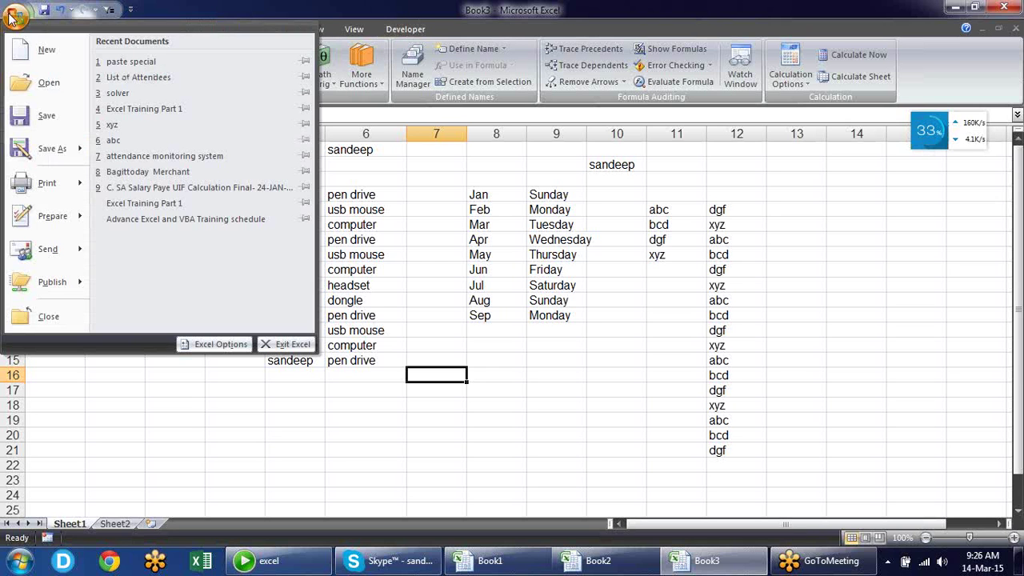
left_click(213, 346)
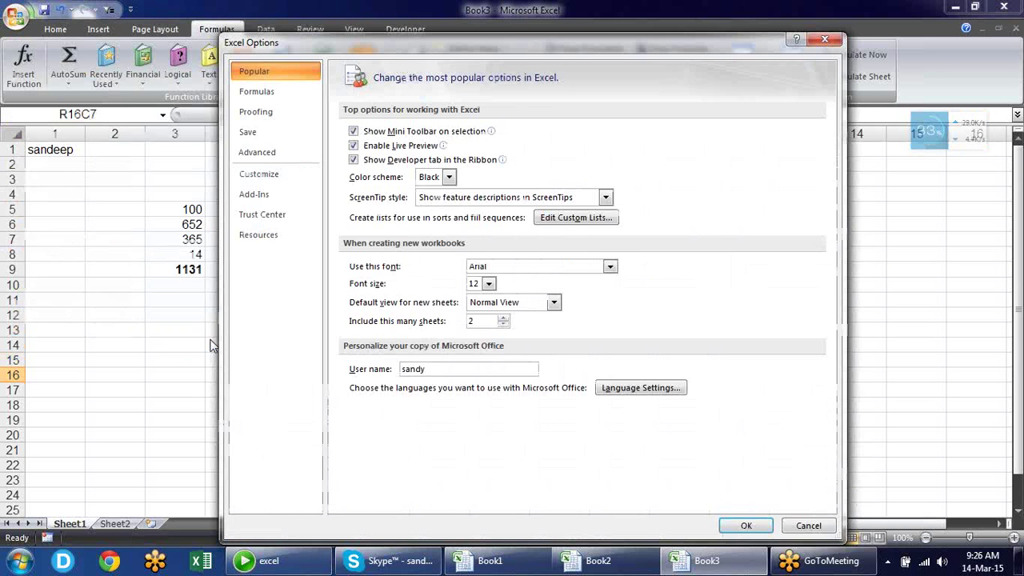
left_click(317, 91)
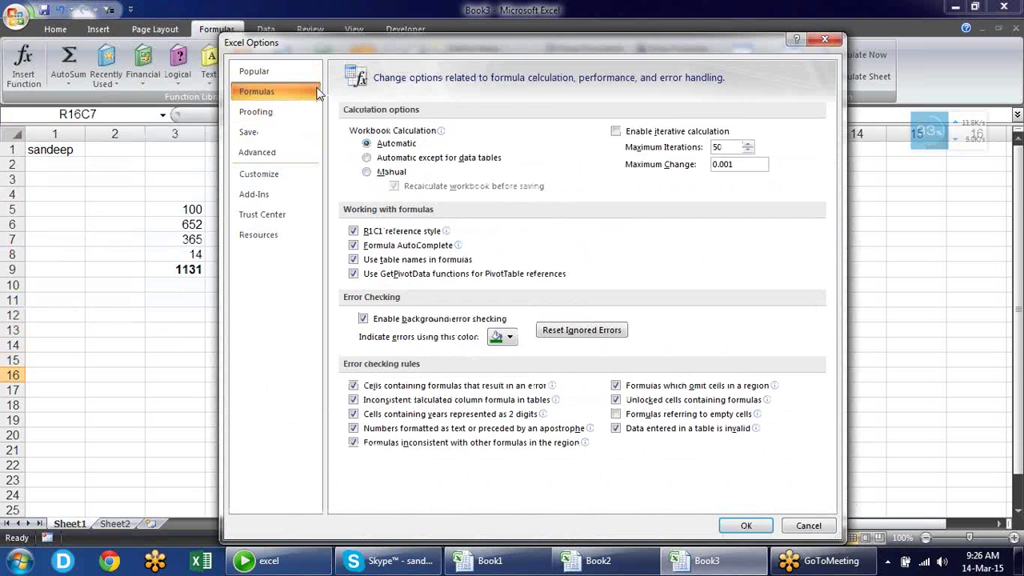
left_click(353, 231)
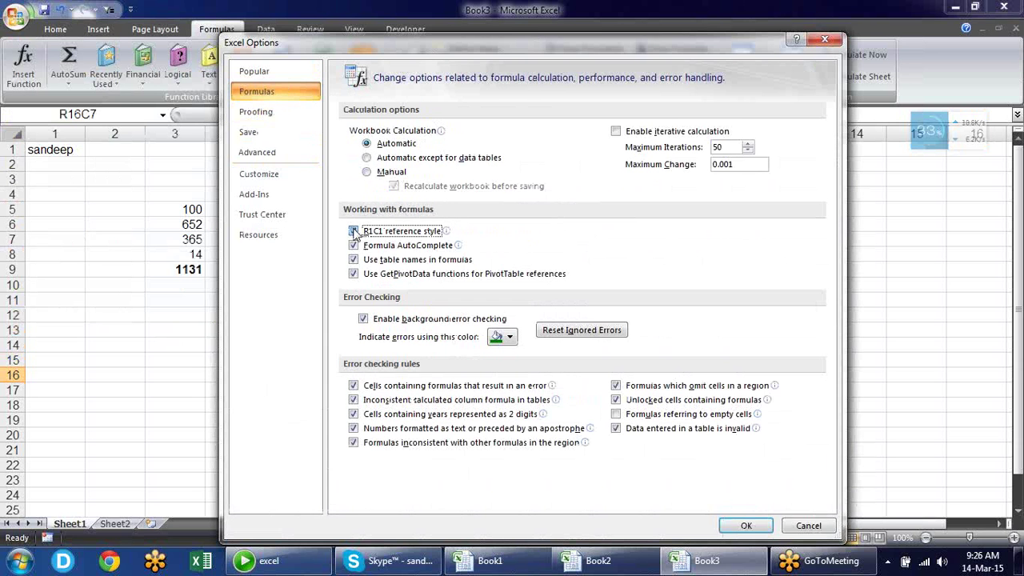
left_click(751, 524)
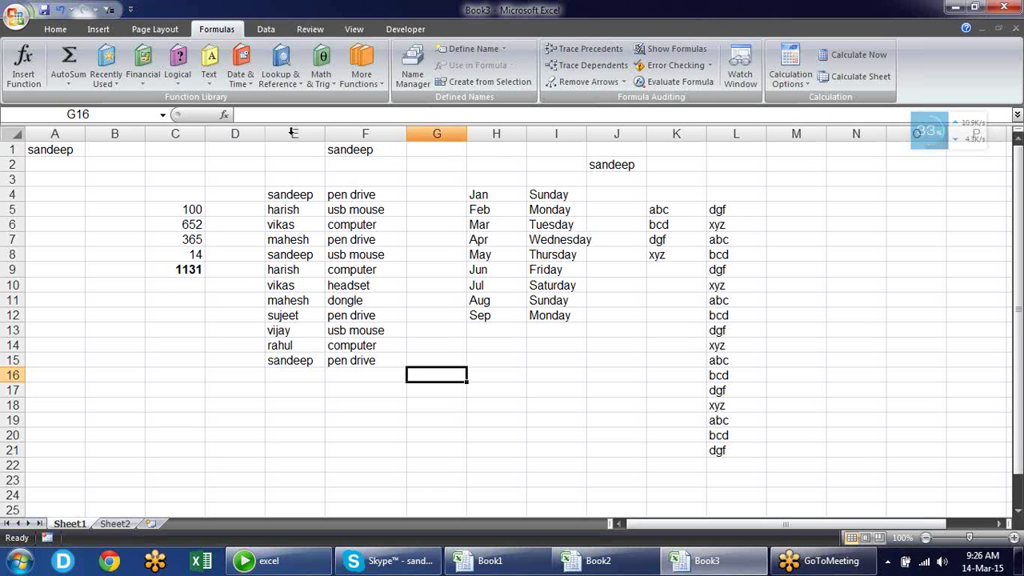
left_click(11, 19)
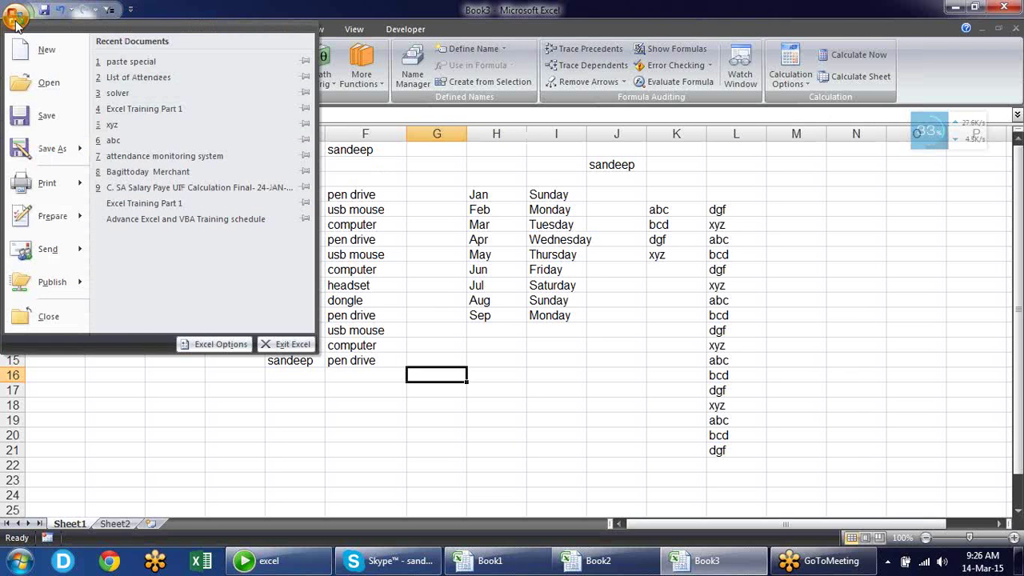
left_click(213, 345)
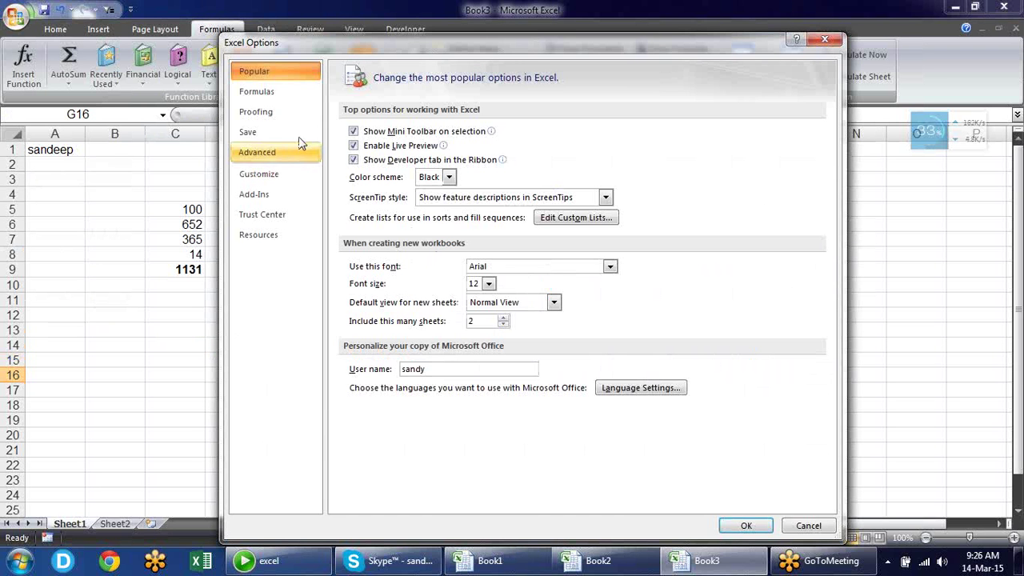
left_click(291, 95)
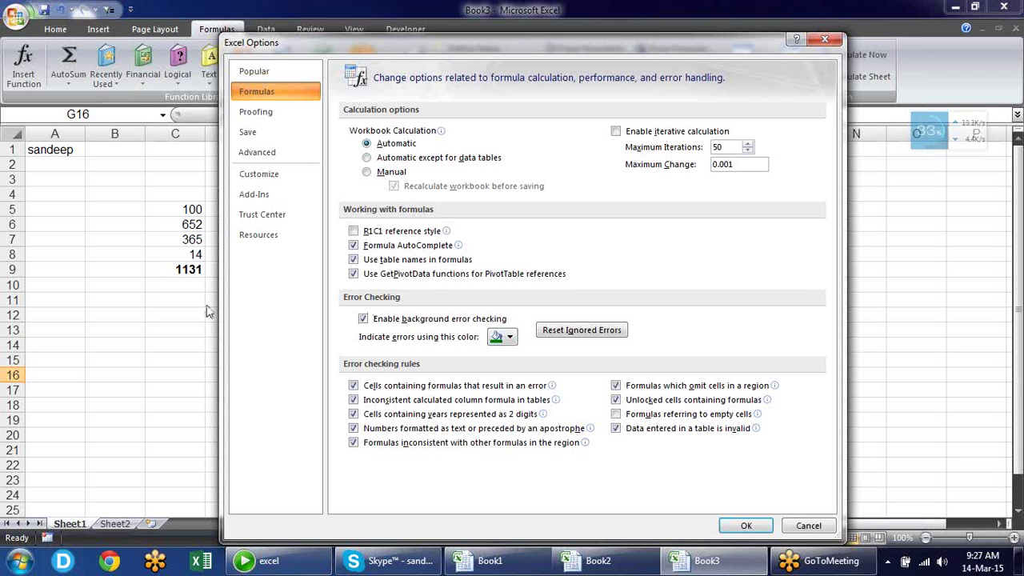
key("Escape")
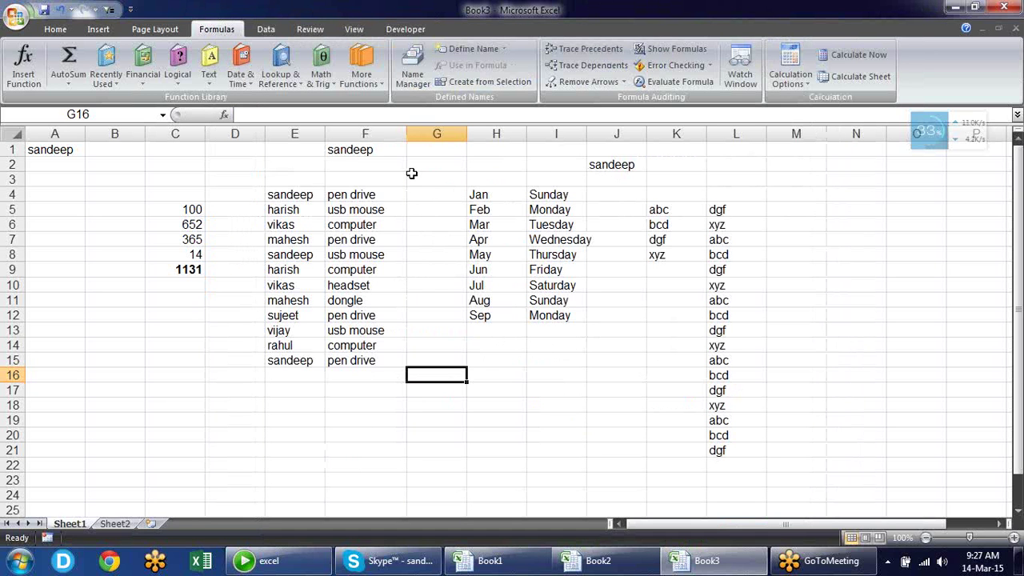
Enter 01254 in G3, shown as 1254, and '00123 as text in G4
left_click(411, 176)
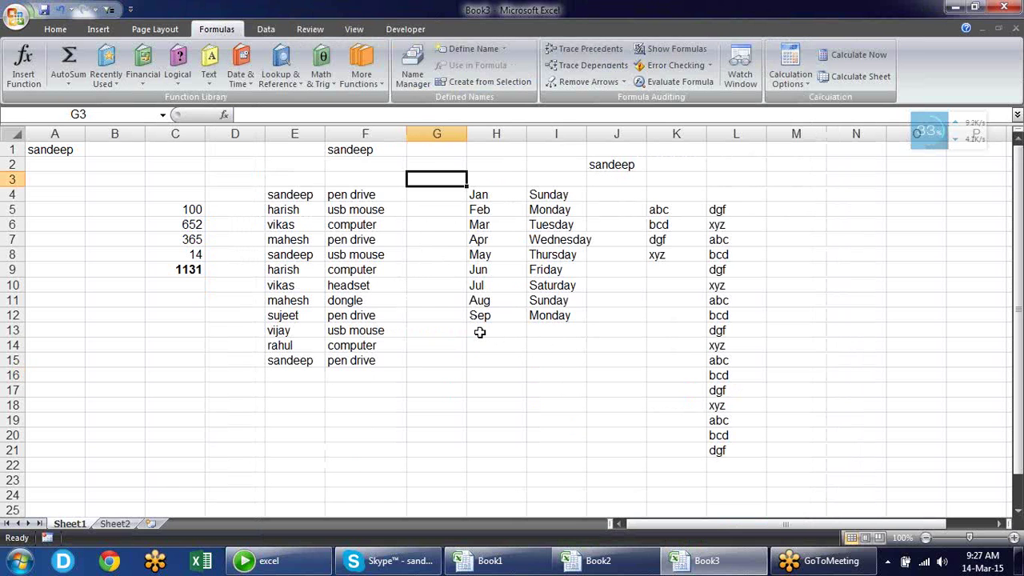
type("01254")
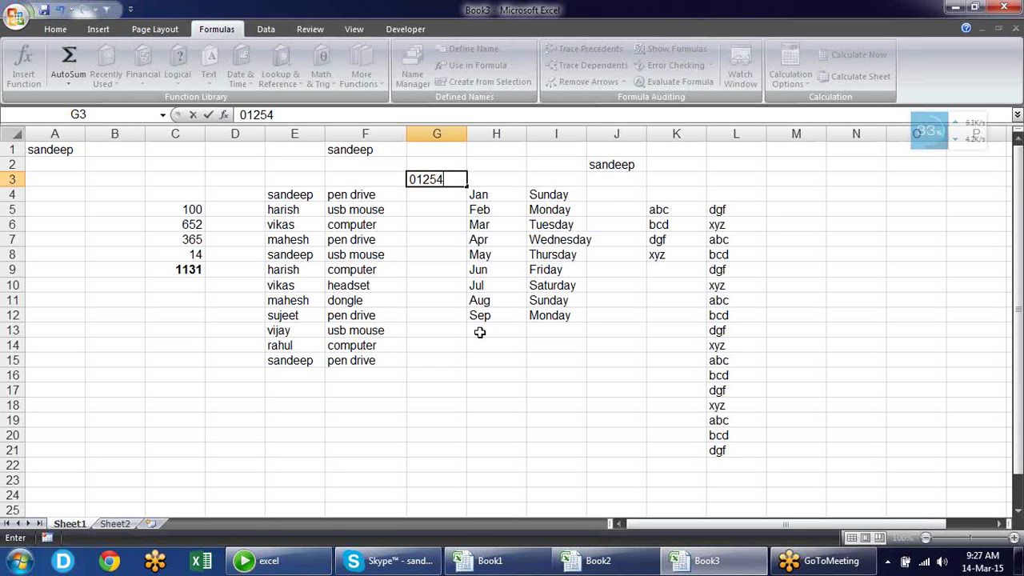
key("Return")
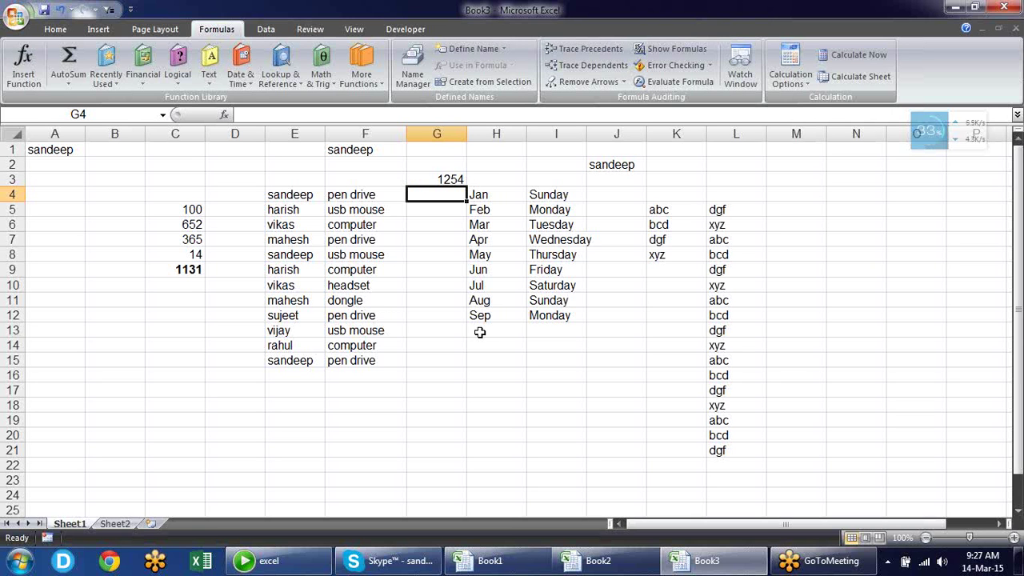
type("'00123")
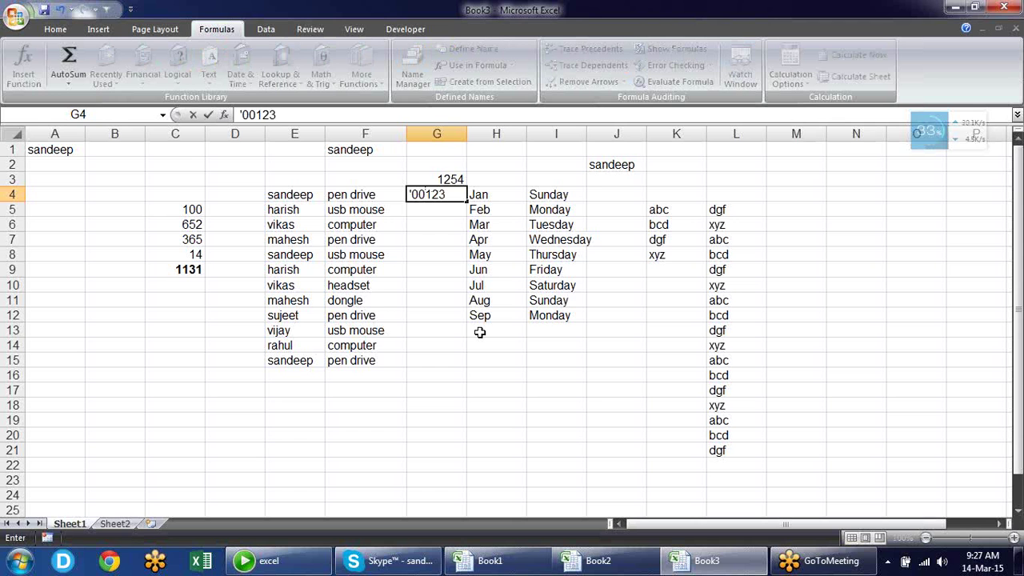
key("Return")
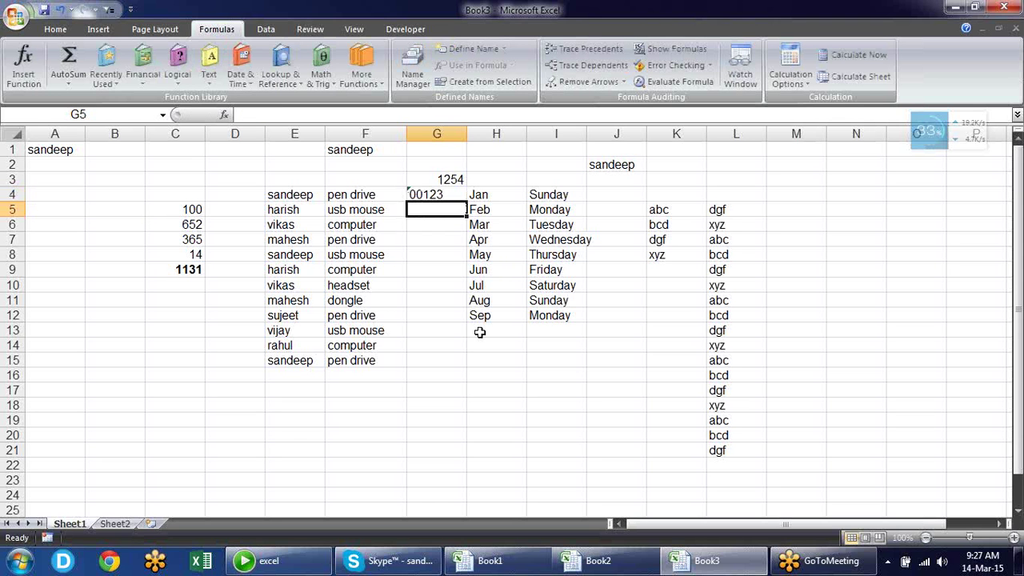
Open G4's number-stored-as-text error menu and close it without choosing anything
key("Up")
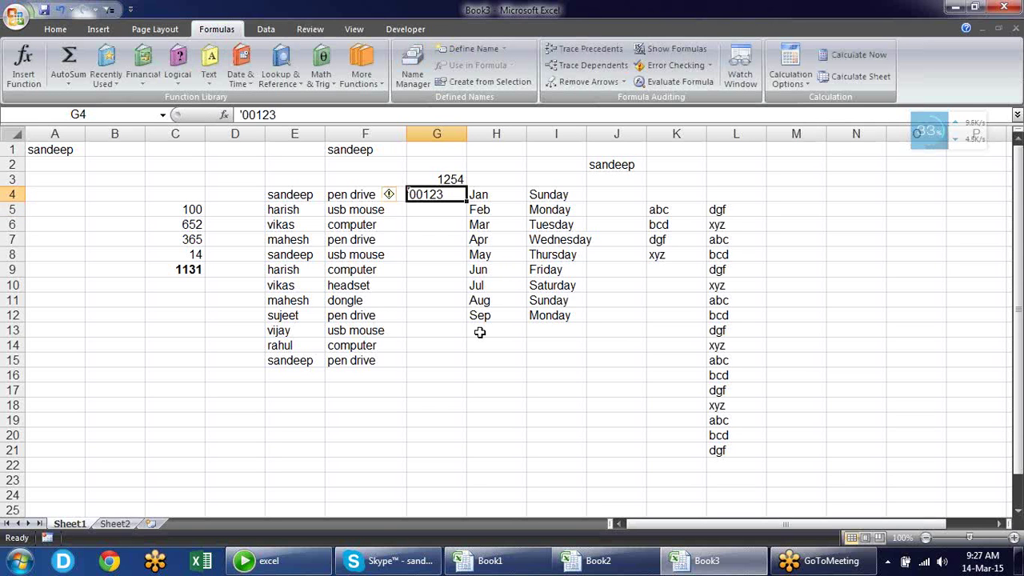
key("Down")
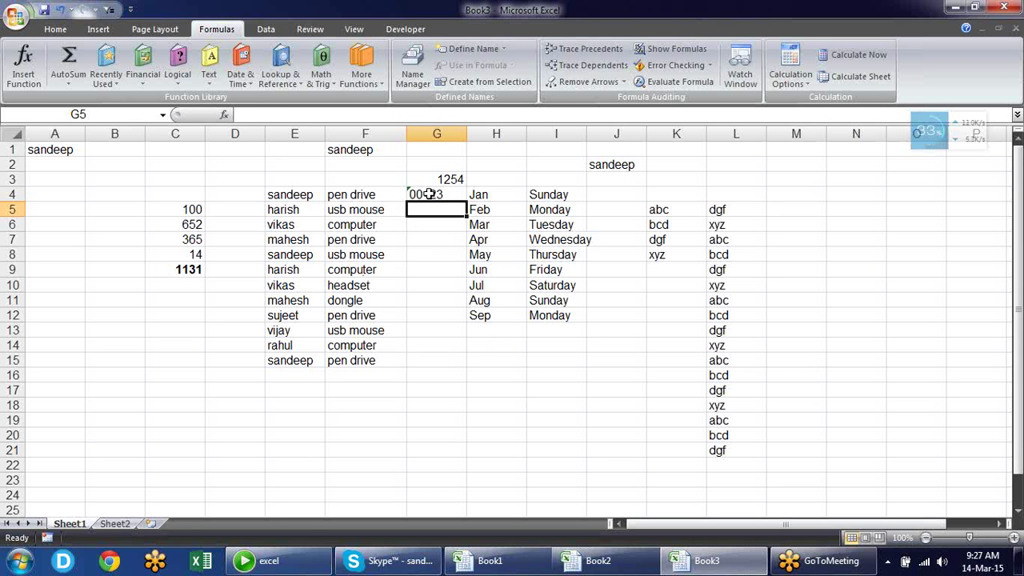
left_click(430, 193)
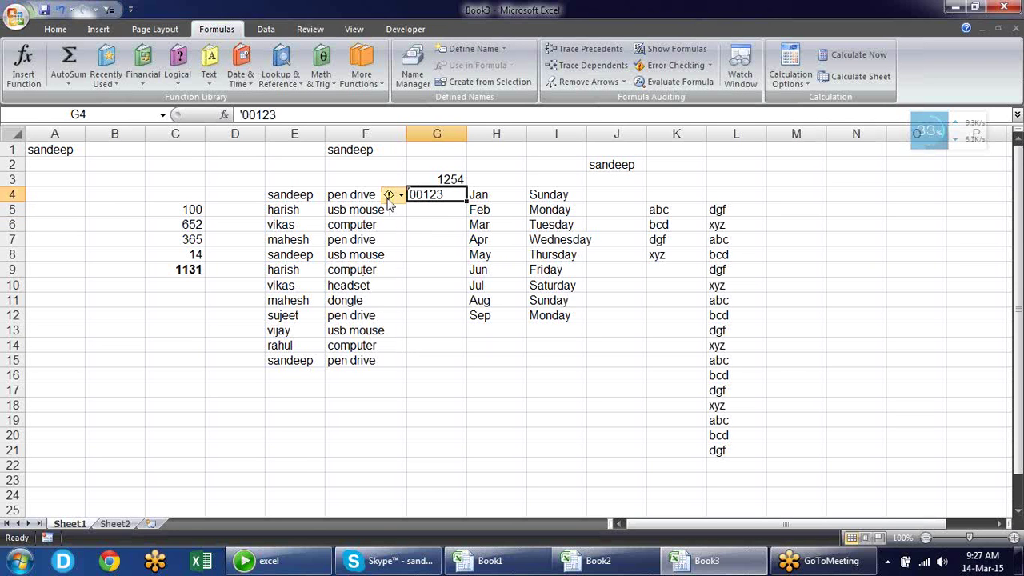
mouse_move(391, 199)
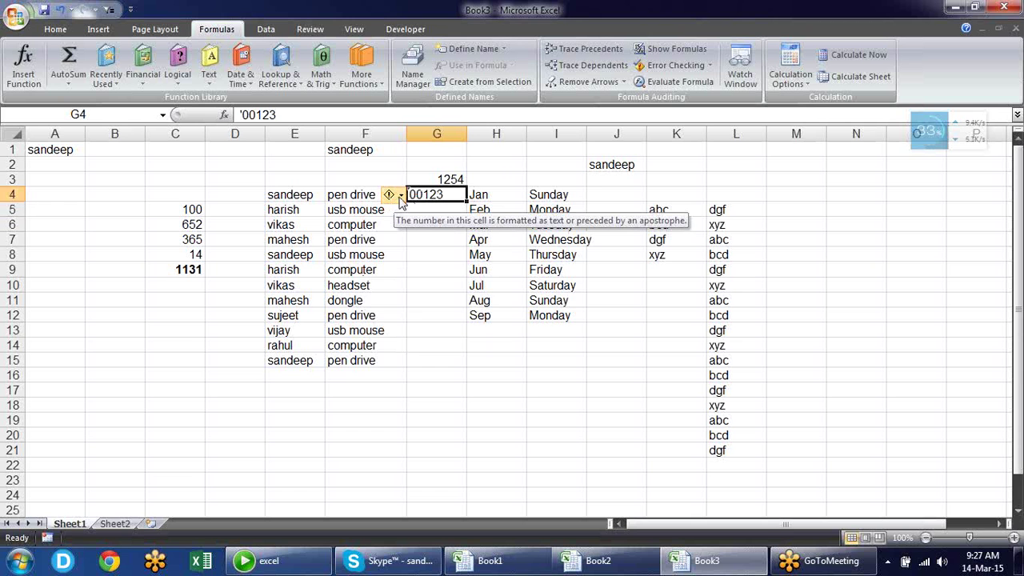
left_click(400, 196)
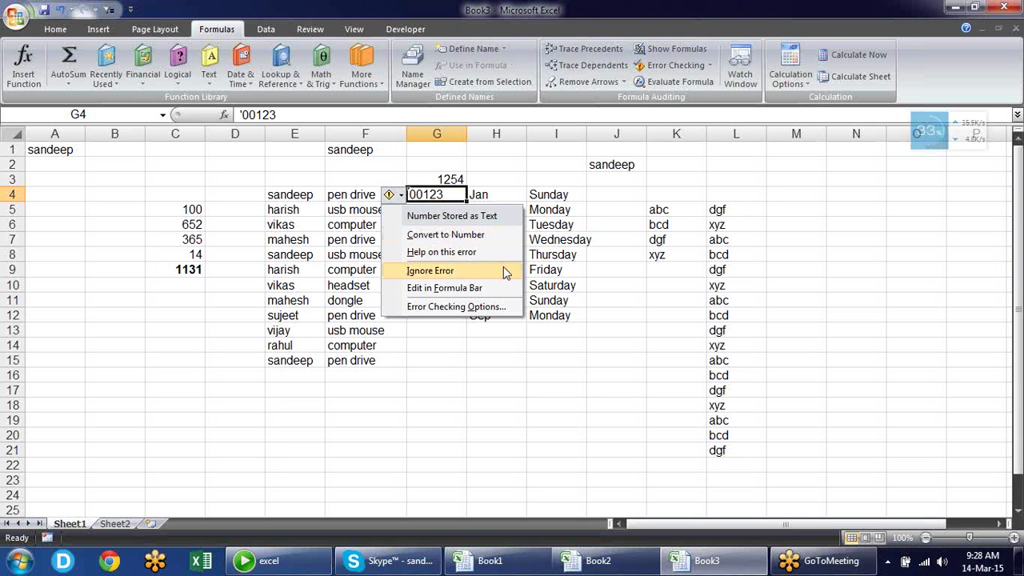
left_click(518, 356)
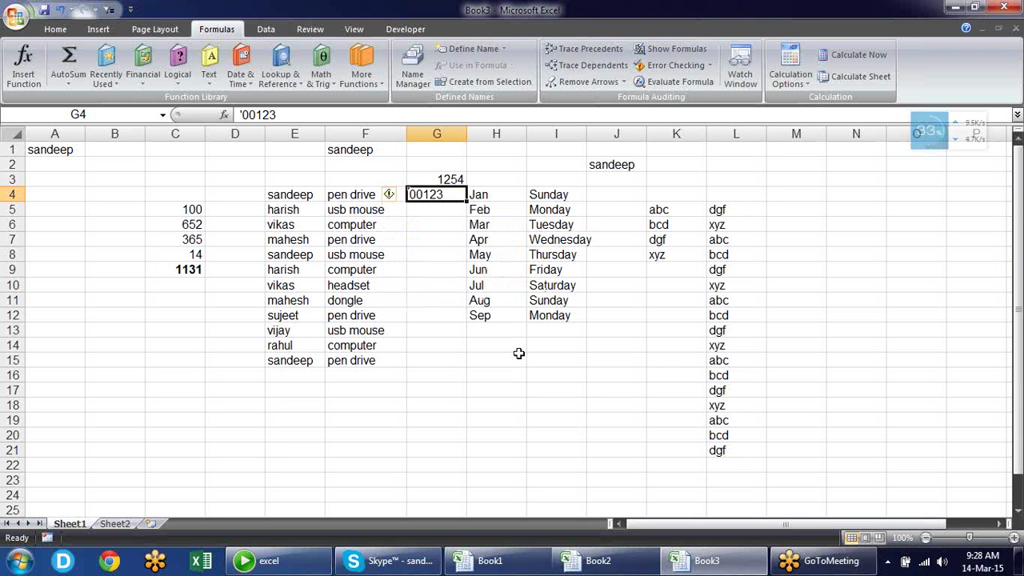
Browse the Formulas error-indicator colour and Proofing settings in Excel Options without changing anything
left_click(438, 296)
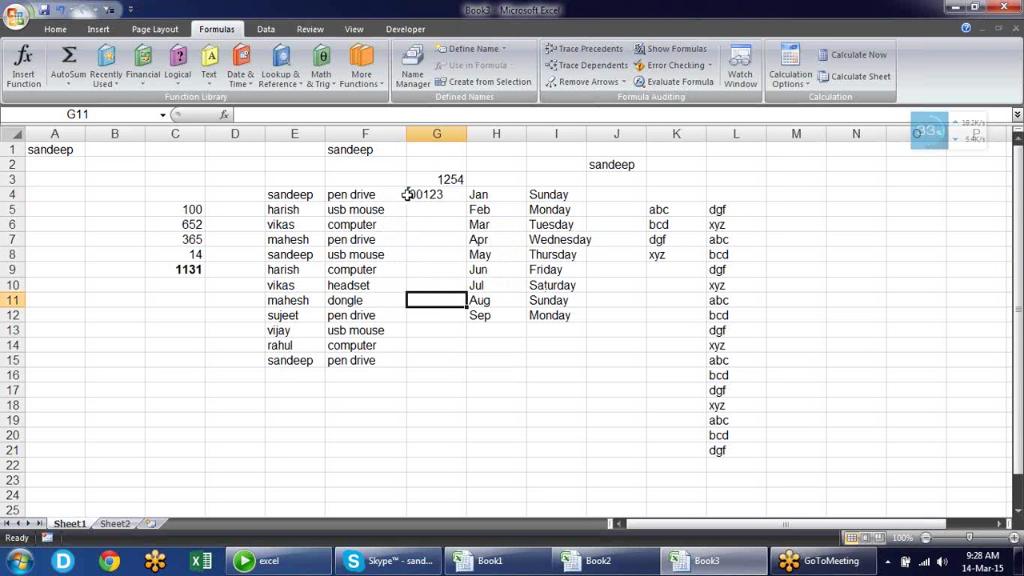
left_click(16, 15)
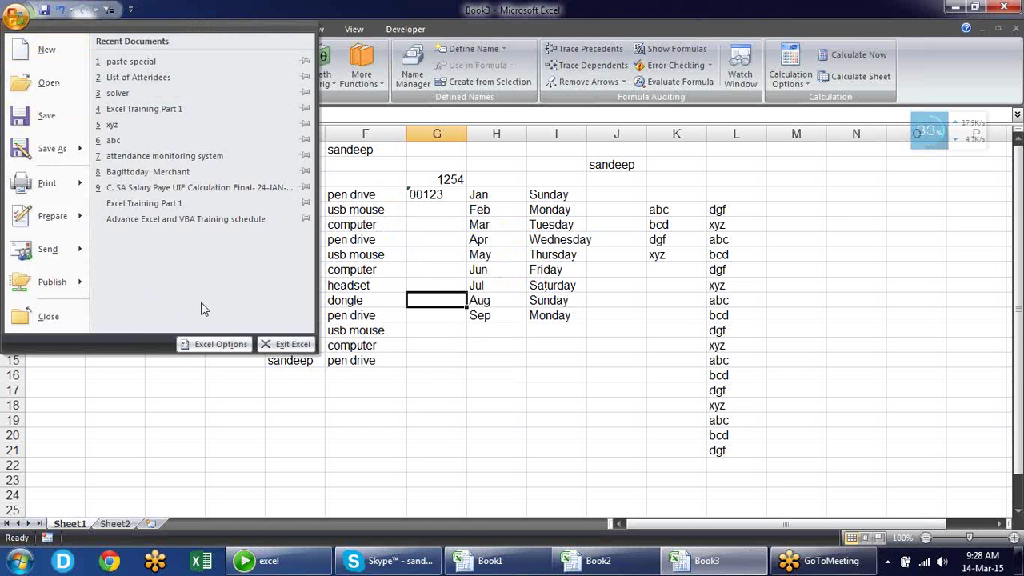
left_click(215, 342)
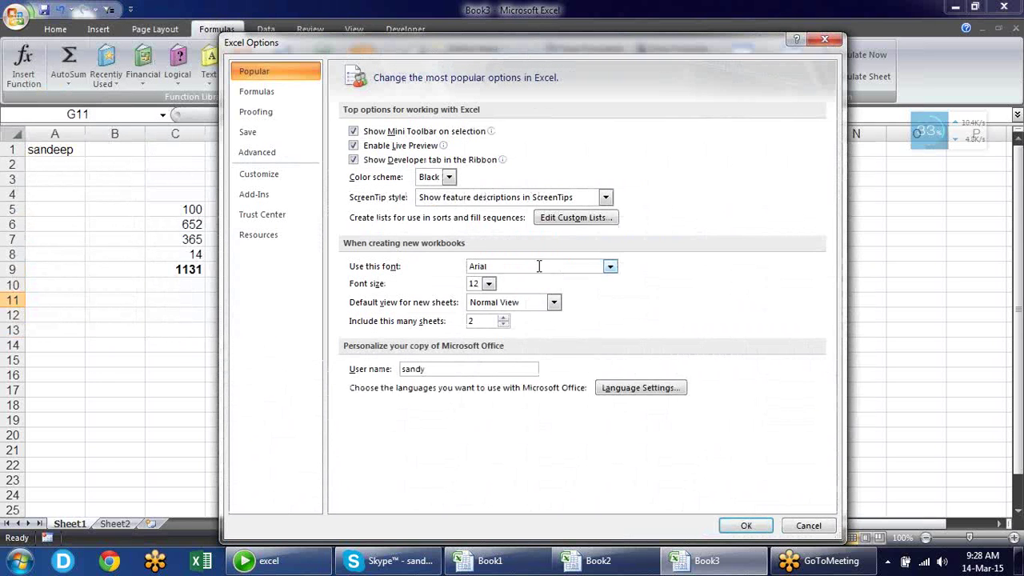
left_click(286, 94)
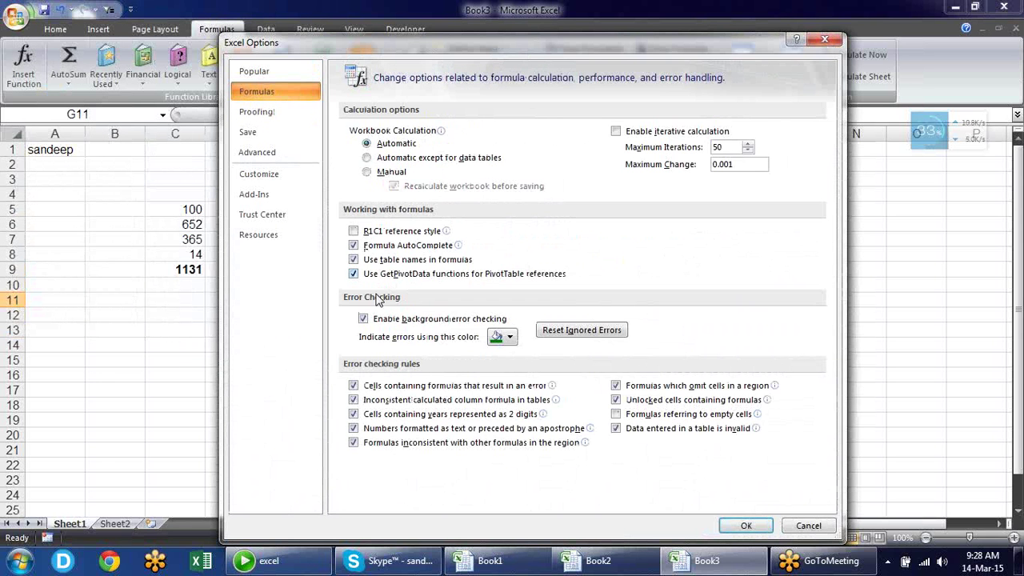
left_click(510, 339)
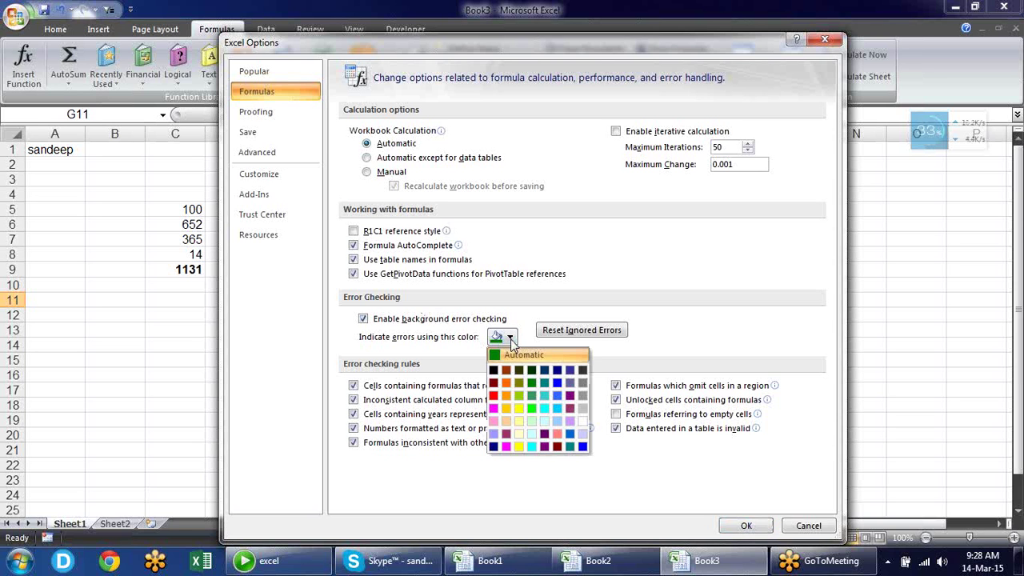
left_click(668, 352)
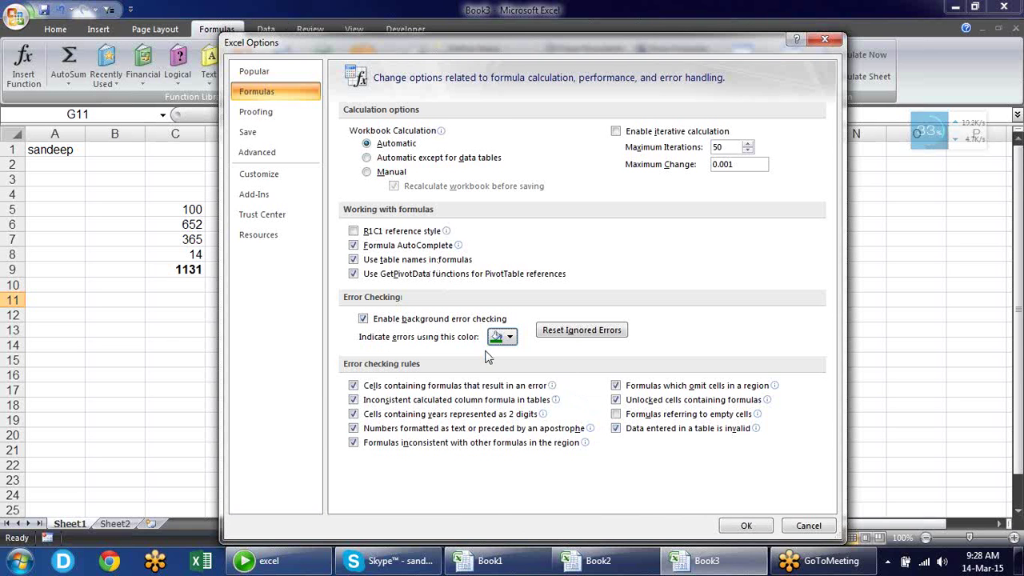
left_click(293, 114)
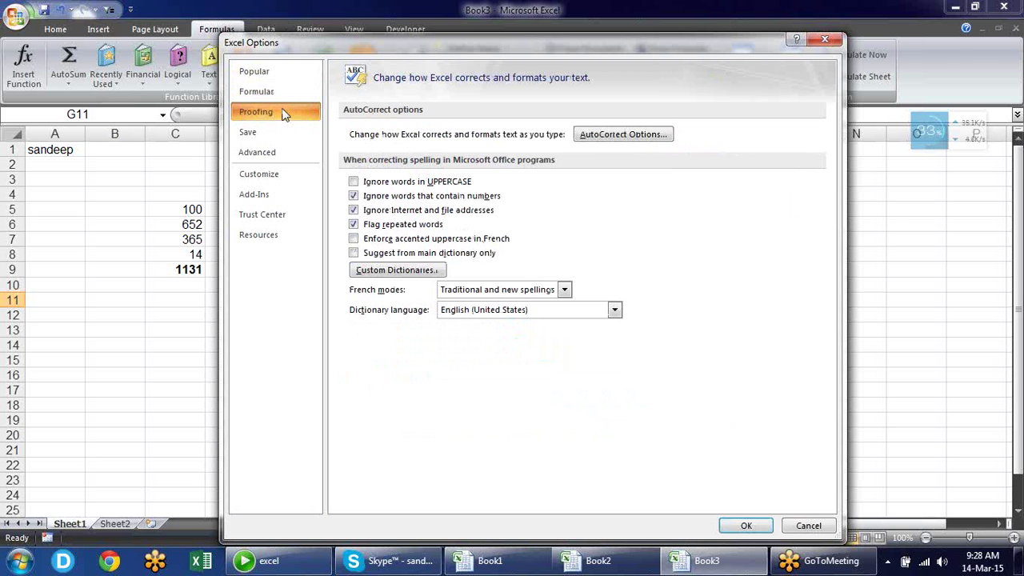
left_click(837, 44)
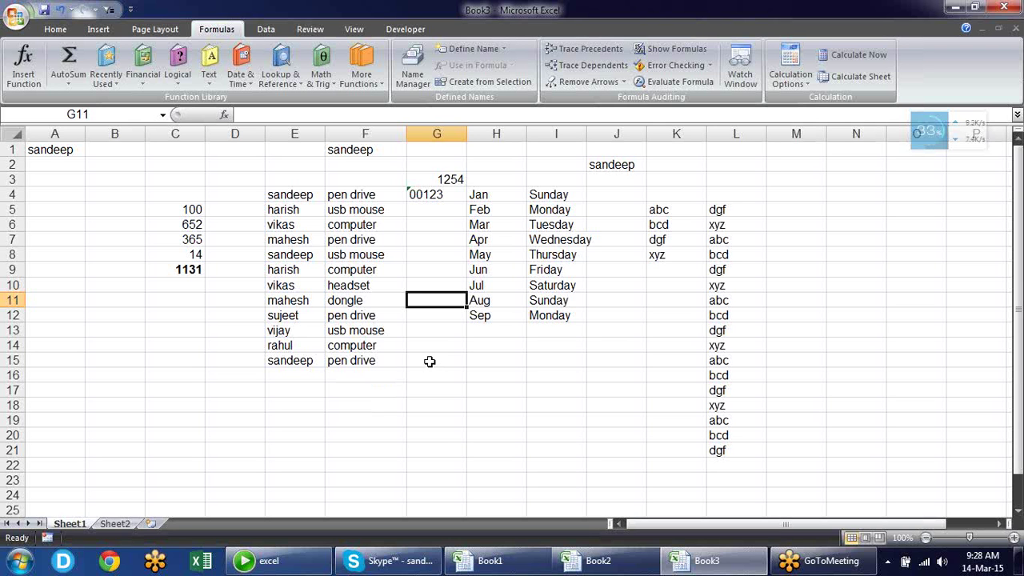
Tick 'Ignore words in UPPERCASE' under Proofing and apply with OK
key("alt+f")
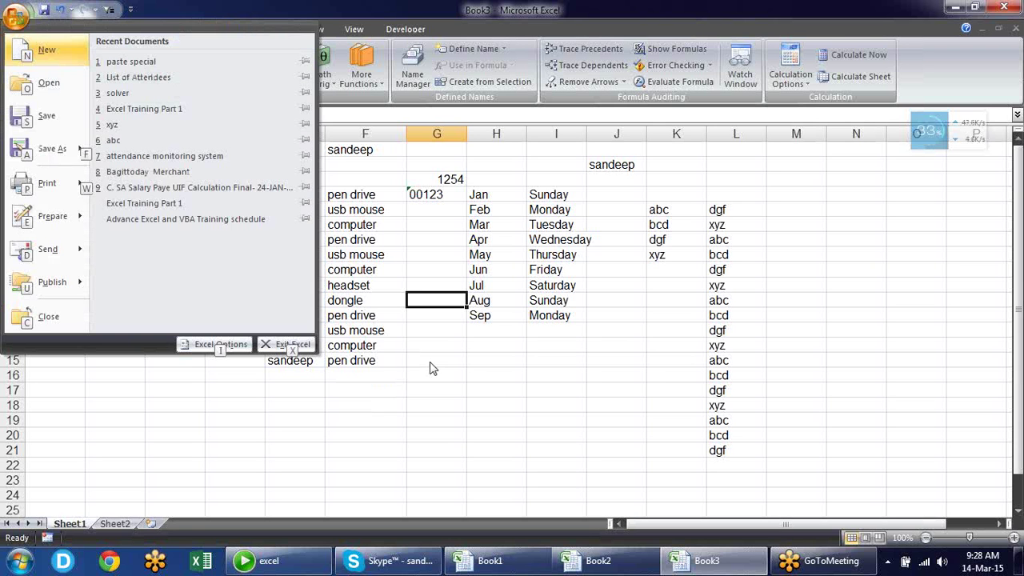
key("i")
left_click(264, 111)
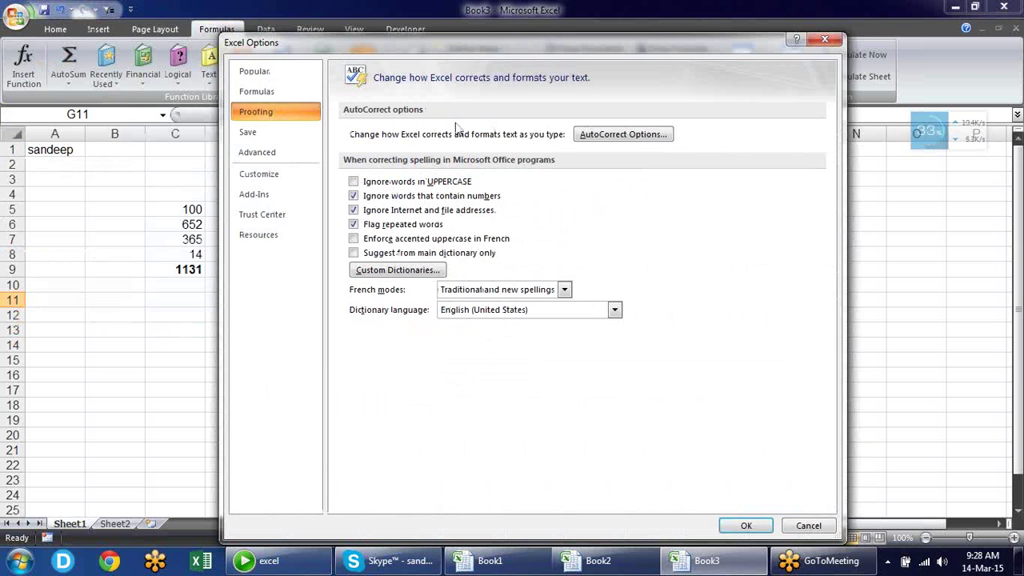
left_click(441, 183)
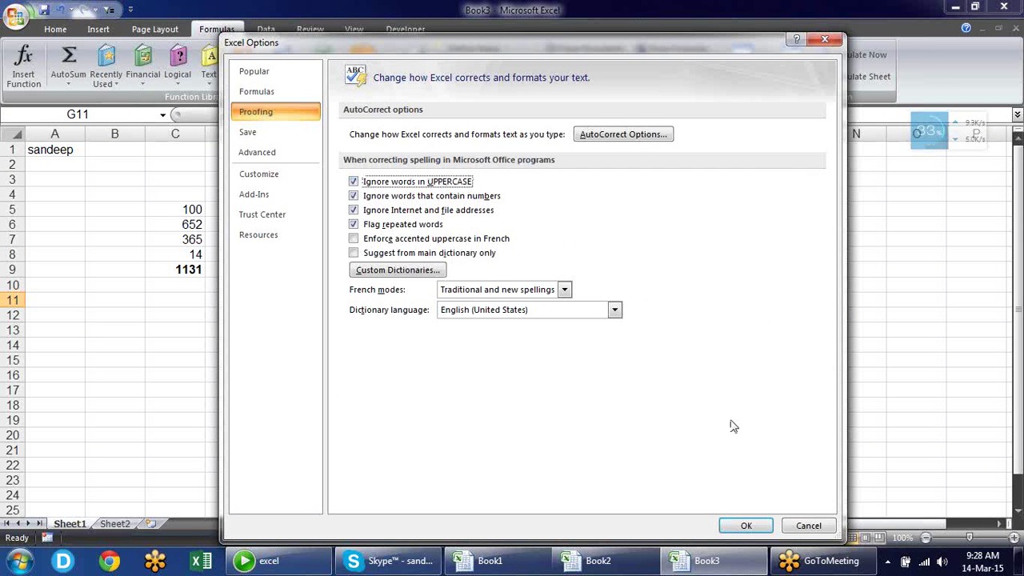
left_click(745, 526)
Enter boook in G16 and BOOOK in G17
left_click(468, 352)
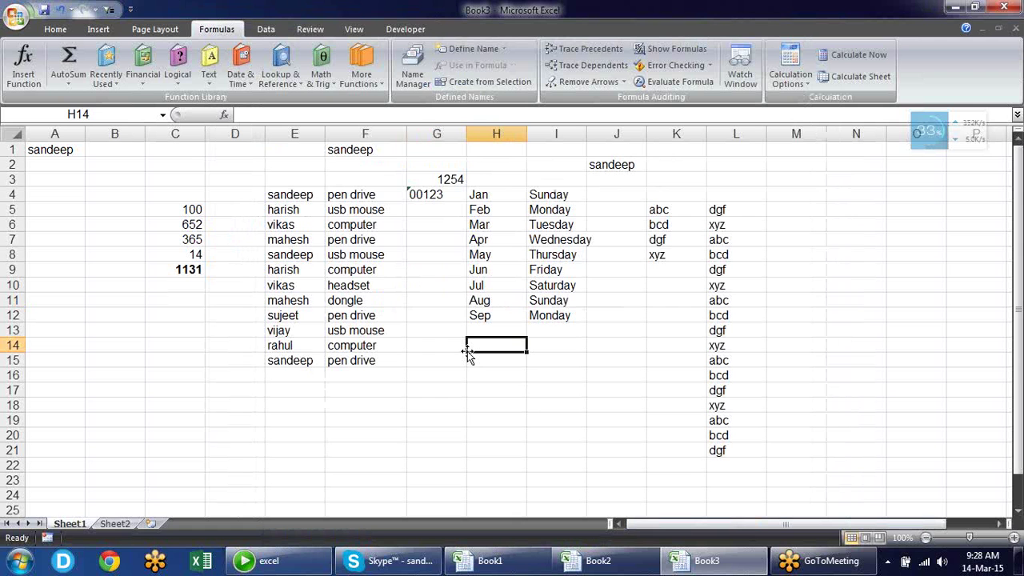
key("Down")
key("Down")
key("Left")
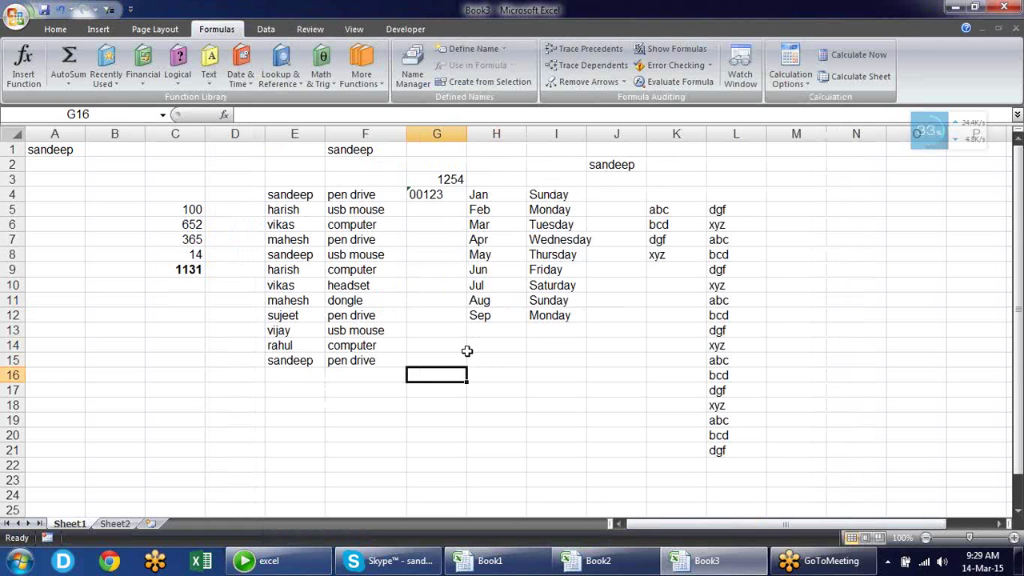
type("booo")
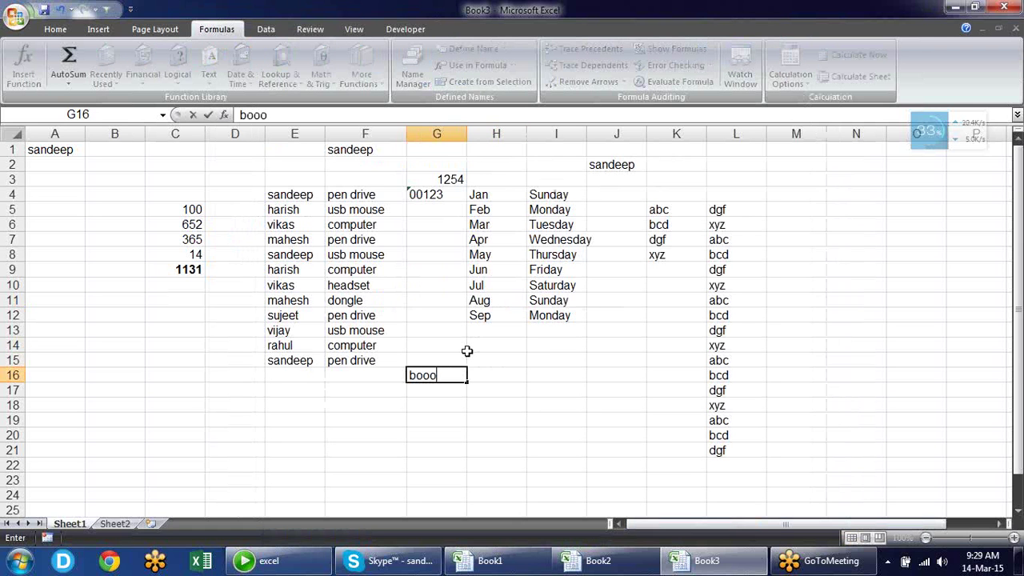
type("k")
key("Return")
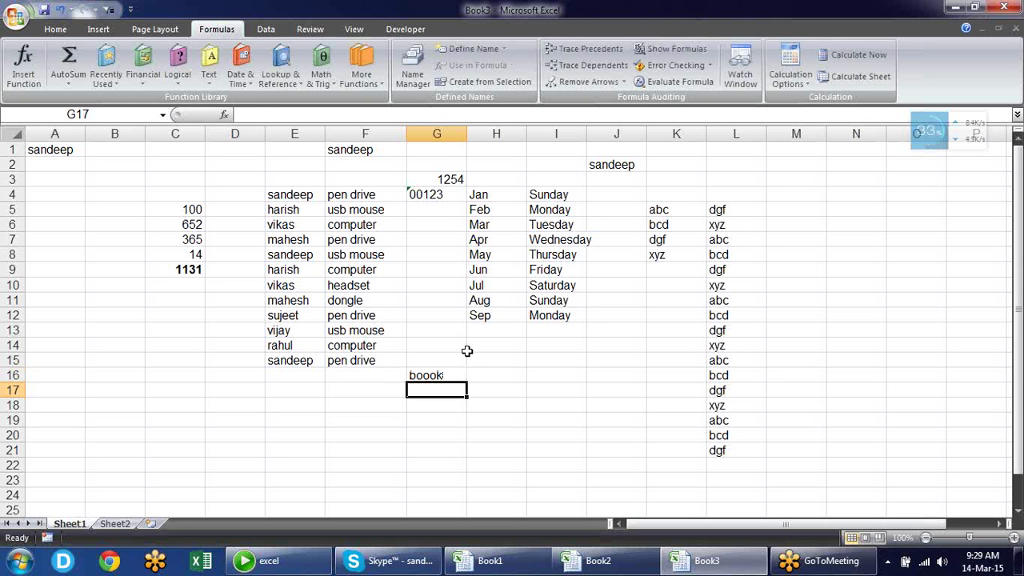
type("BOO")
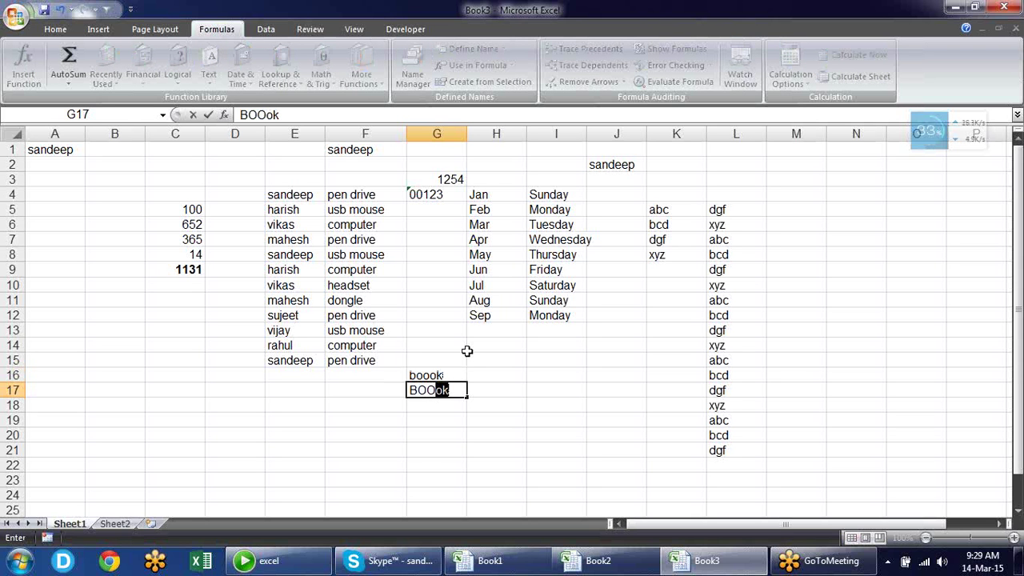
type("OK")
key("Return")
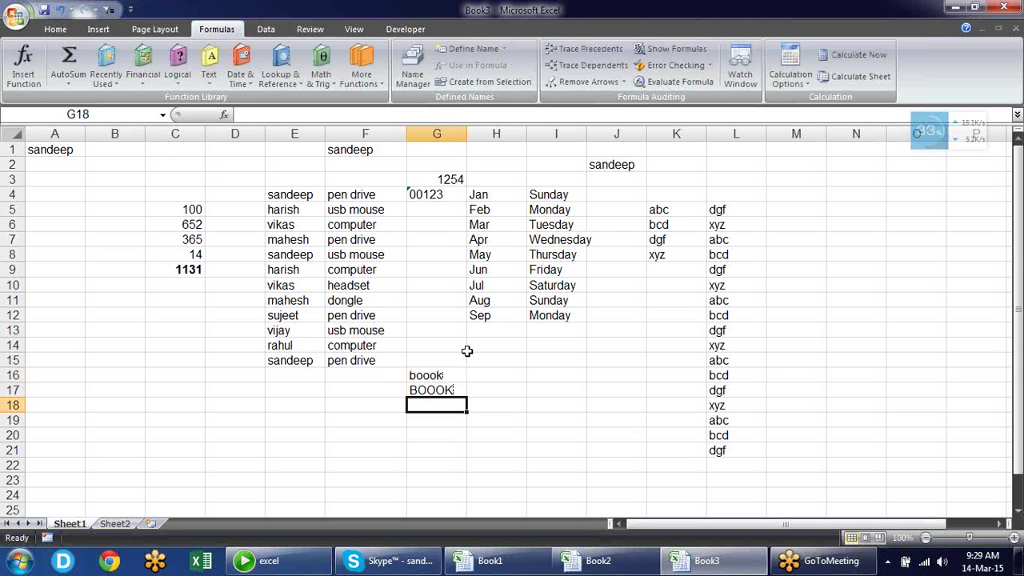
Spell-check G16:G17 with F7, ignoring the flagged boook once
key("Up")
key("Up")
key("shift+Down")
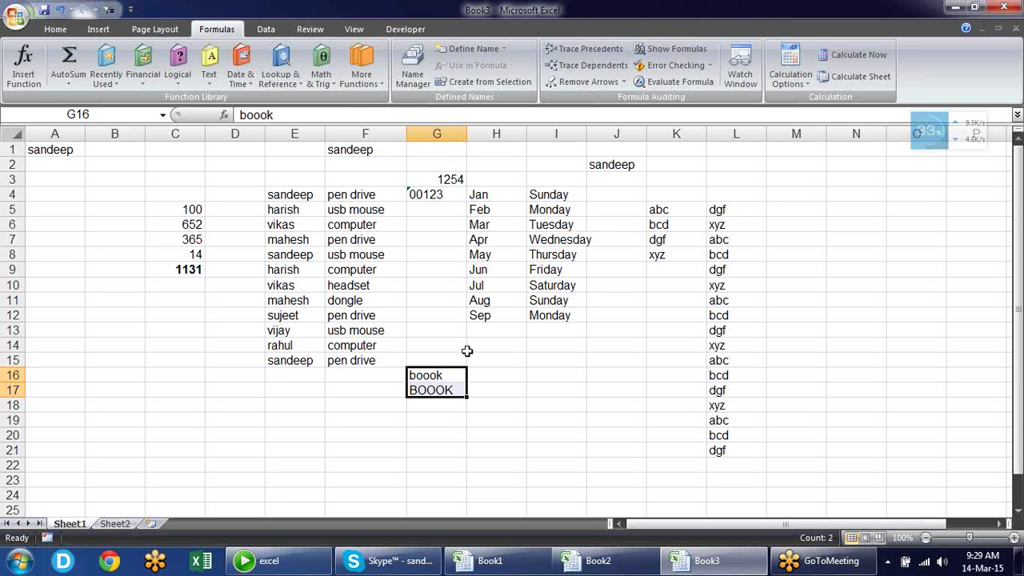
key("F7")
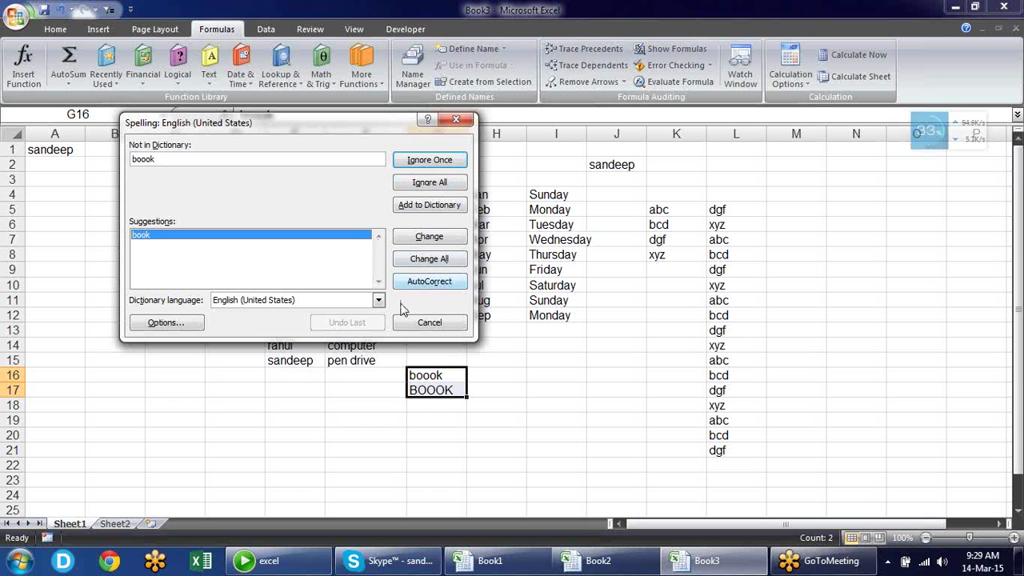
left_click(426, 162)
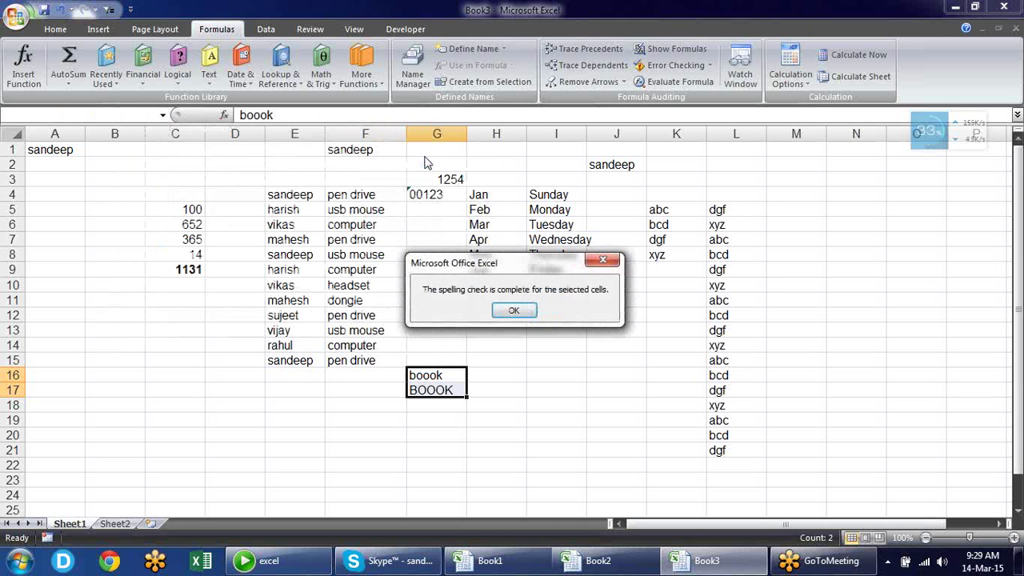
left_click(516, 310)
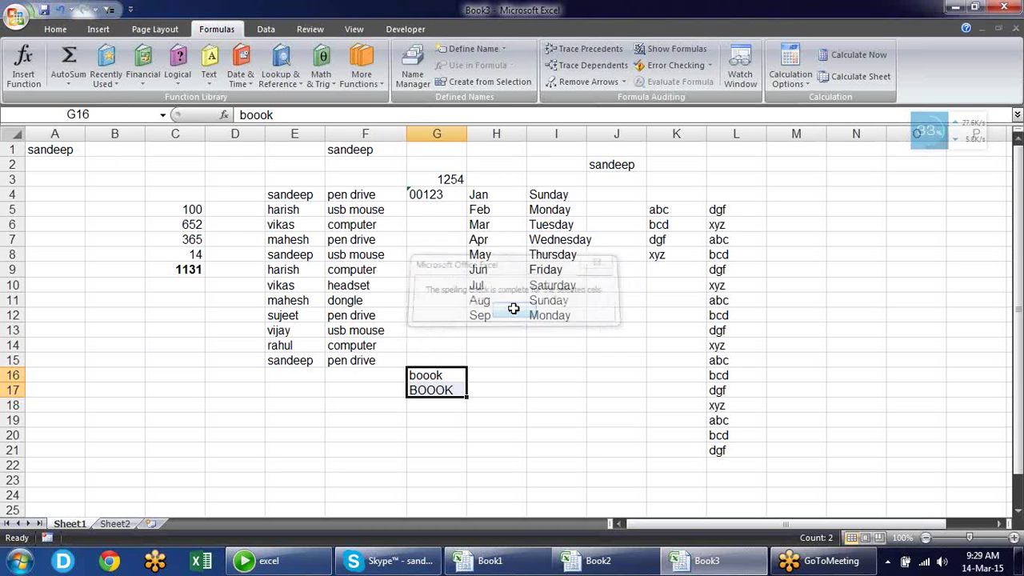
left_click(455, 388)
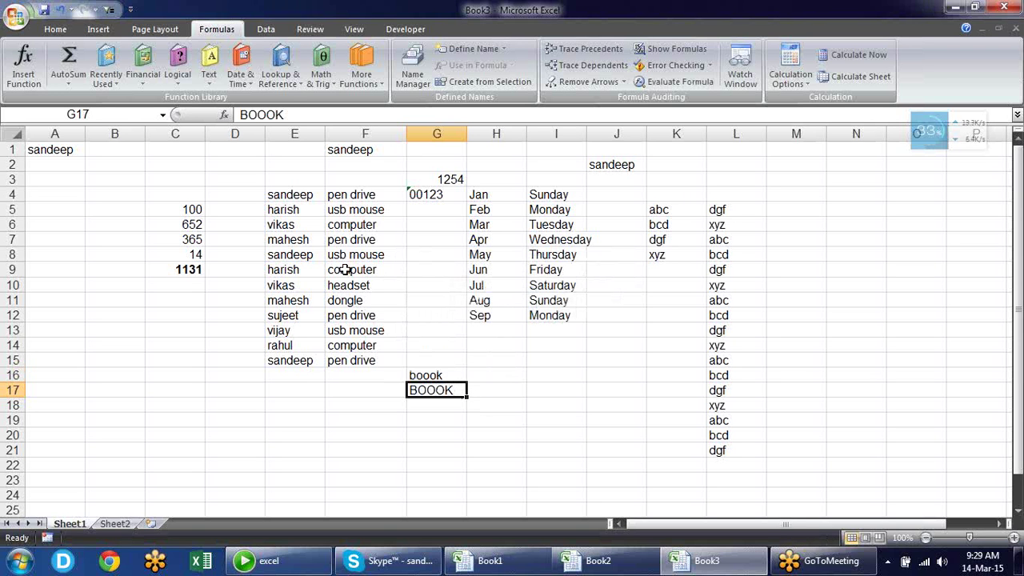
Untick 'Ignore words in UPPERCASE' in the Proofing options and confirm with OK
left_click(16, 16)
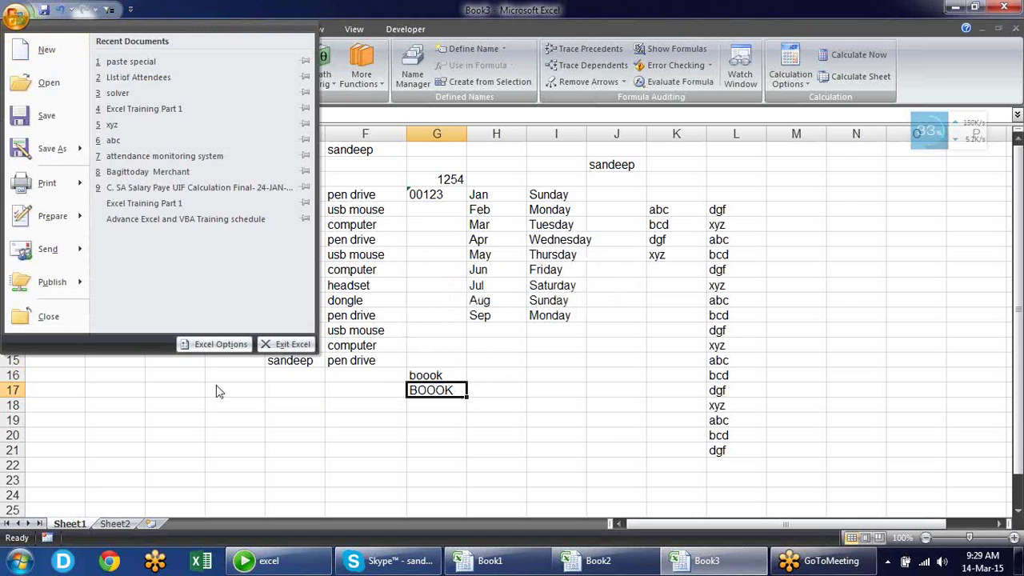
left_click(211, 346)
left_click(299, 111)
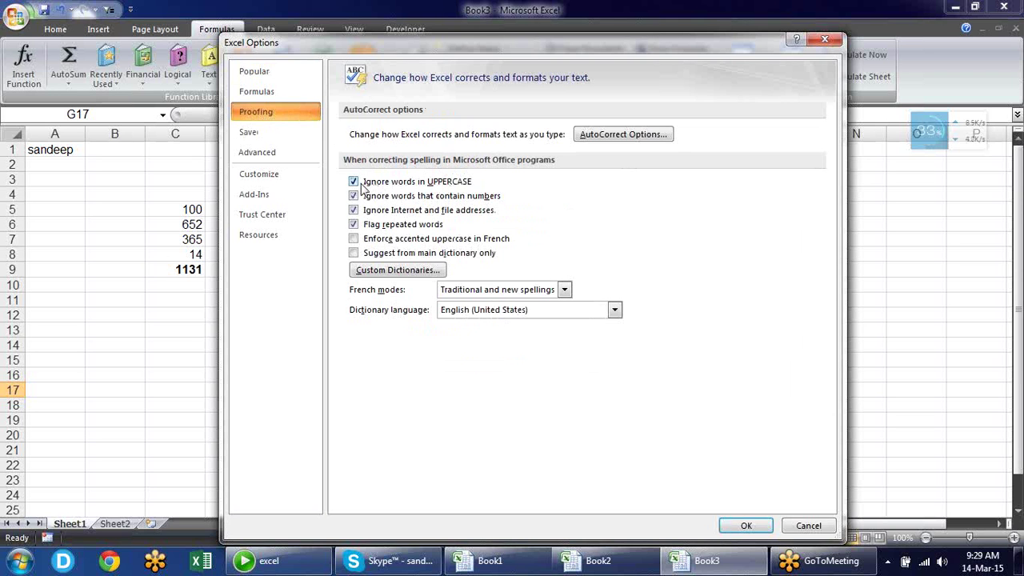
left_click(353, 182)
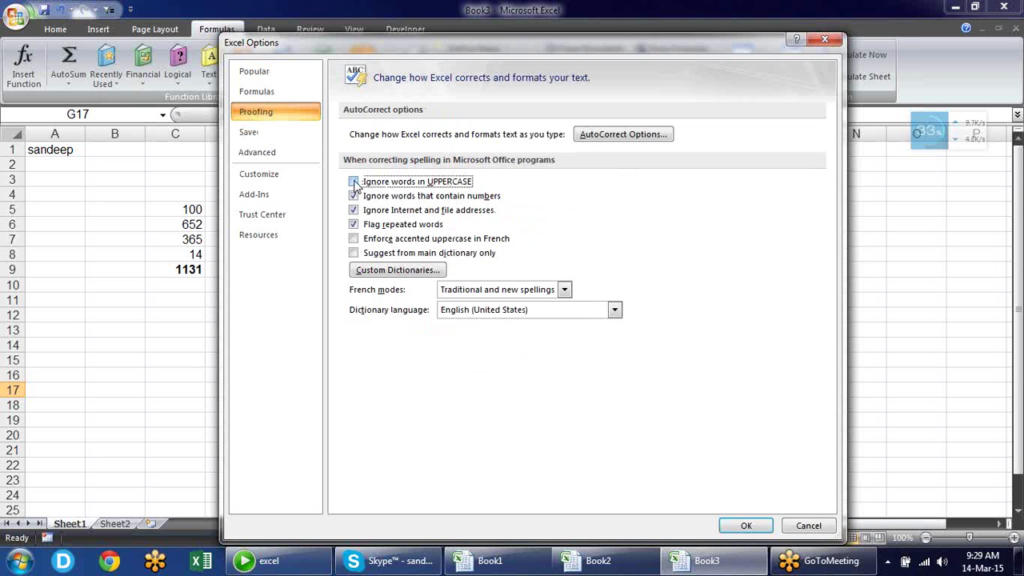
left_click(740, 528)
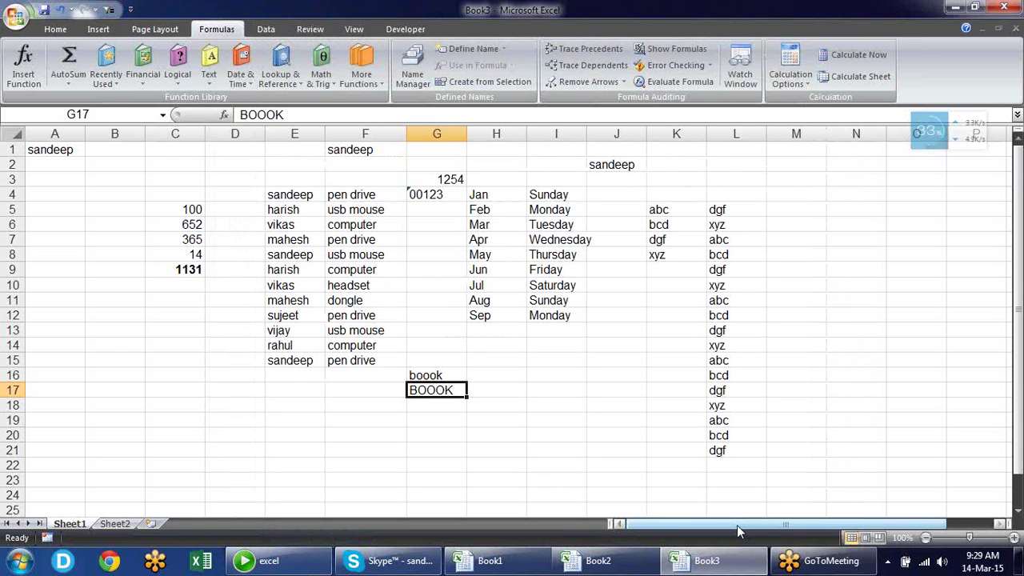
Spell-check G17 so BOOOK gets flagged, then close Spelling unchanged
key("F7")
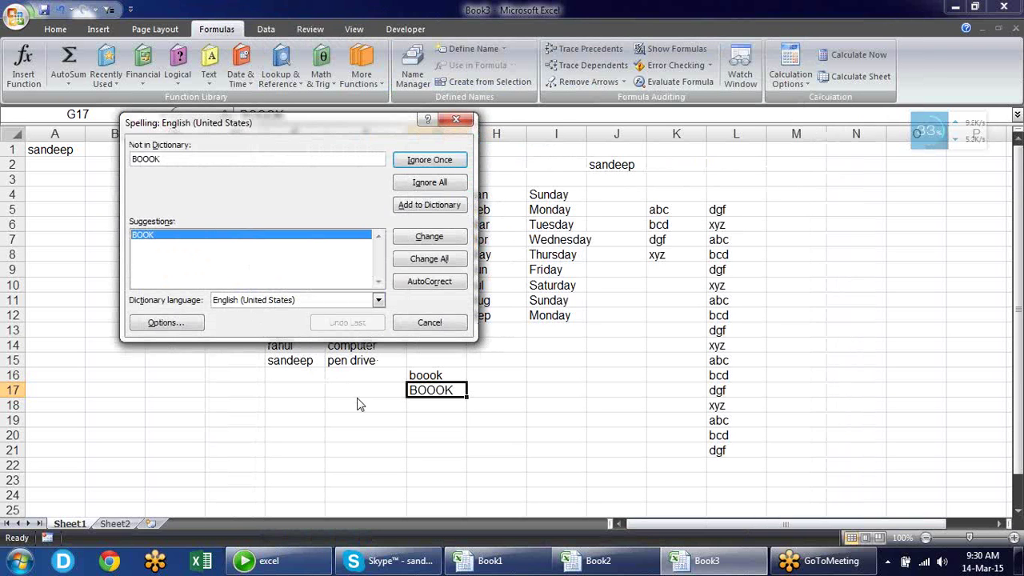
left_click(467, 121)
left_click(253, 400)
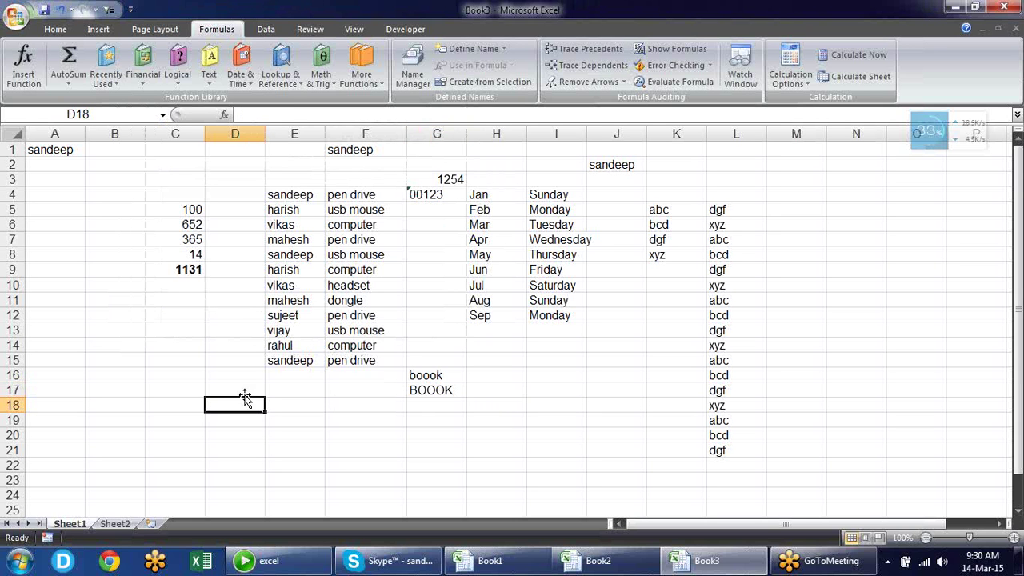
type("(")
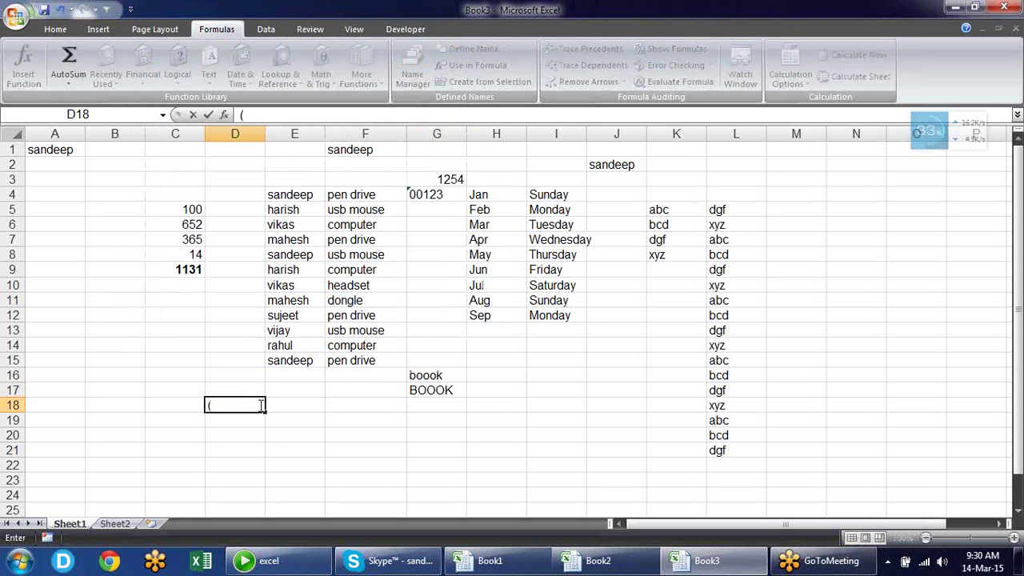
type("TM)")
key("Return")
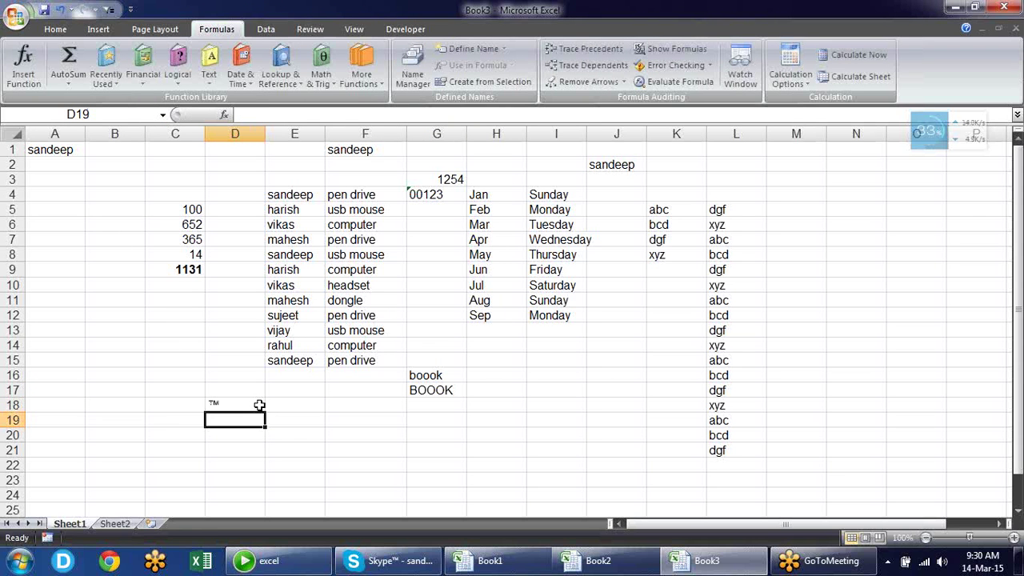
left_click(260, 405)
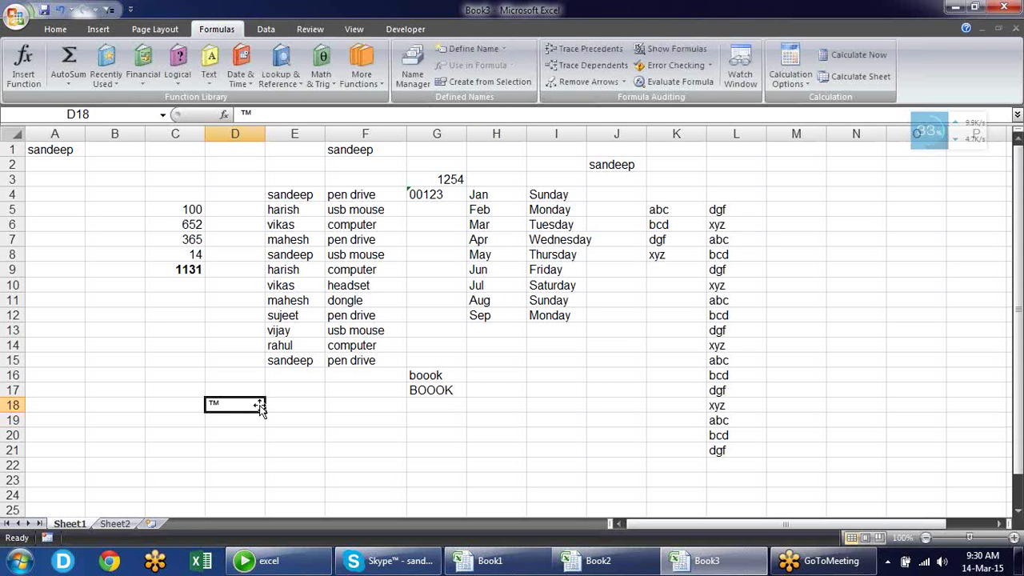
key("Down")
type("(c")
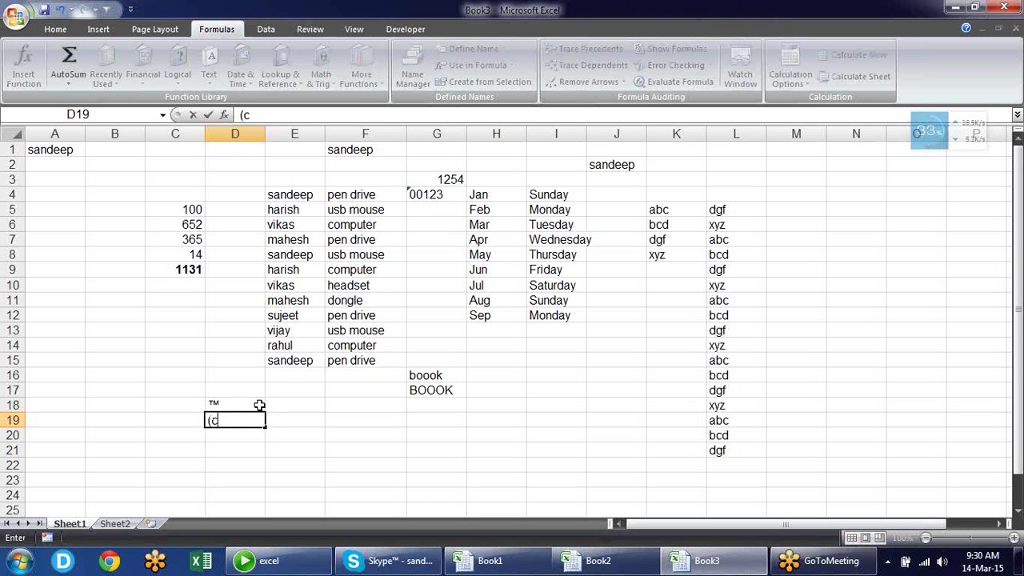
type(")")
key("Escape")
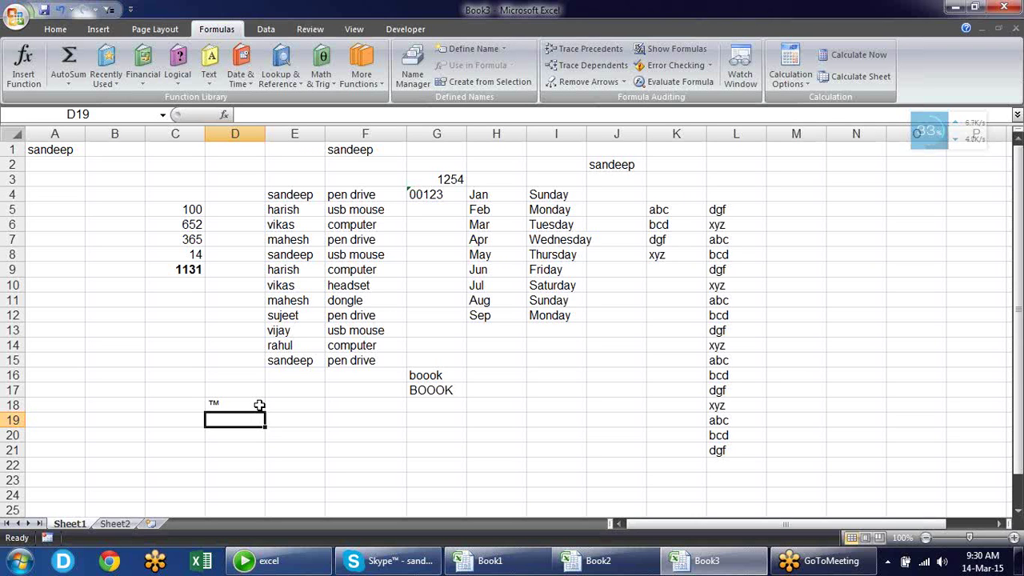
left_click(259, 405)
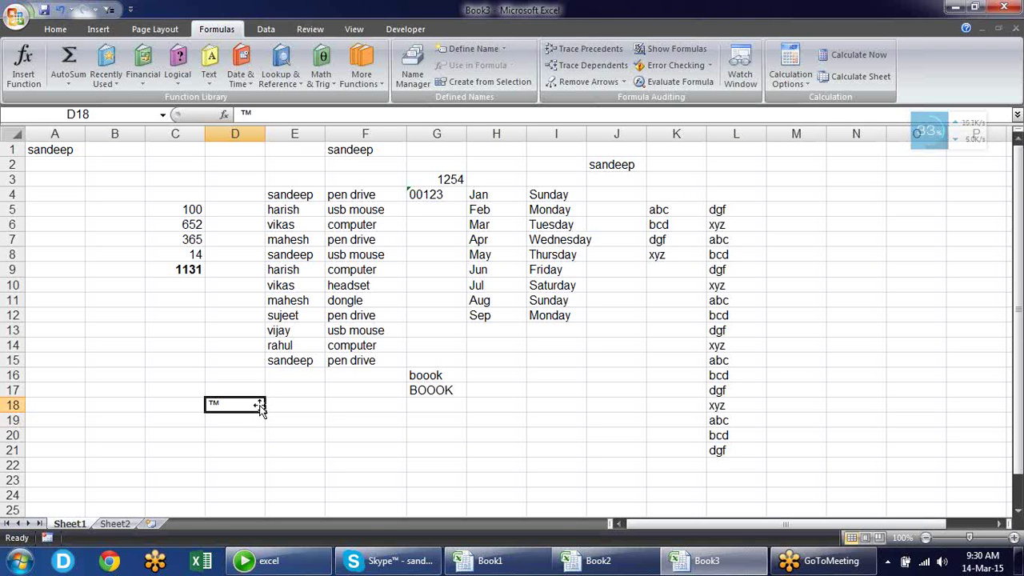
key("Delete")
Uncheck 'Replace text as you type' in Proofing's AutoCorrect Options and OK both dialogs
left_click(16, 17)
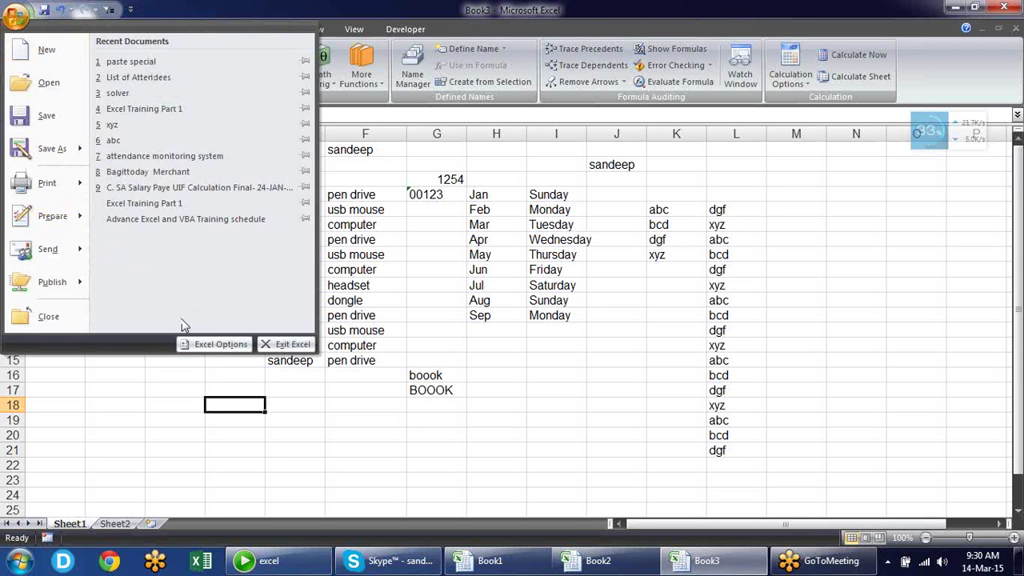
left_click(195, 344)
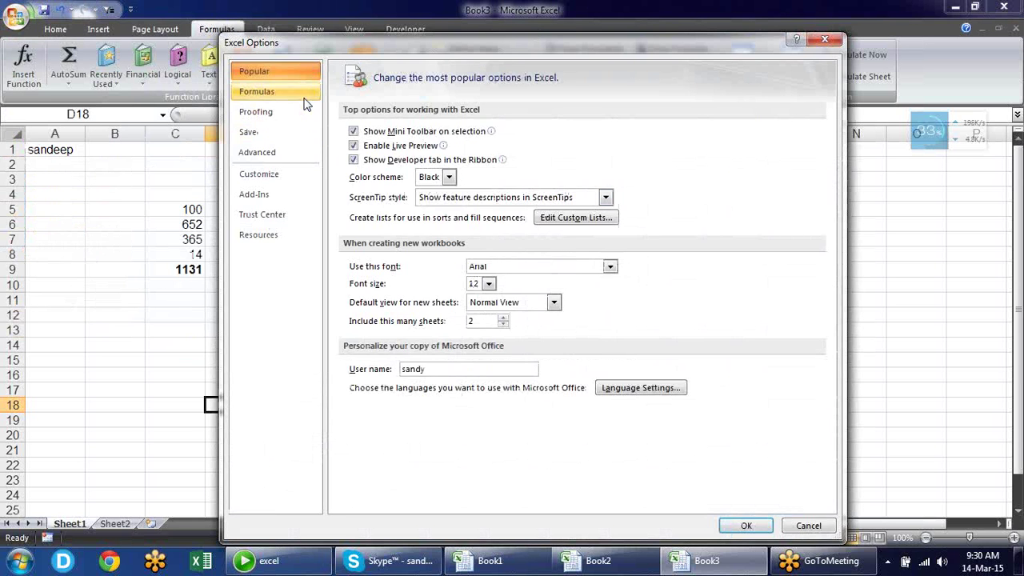
left_click(306, 92)
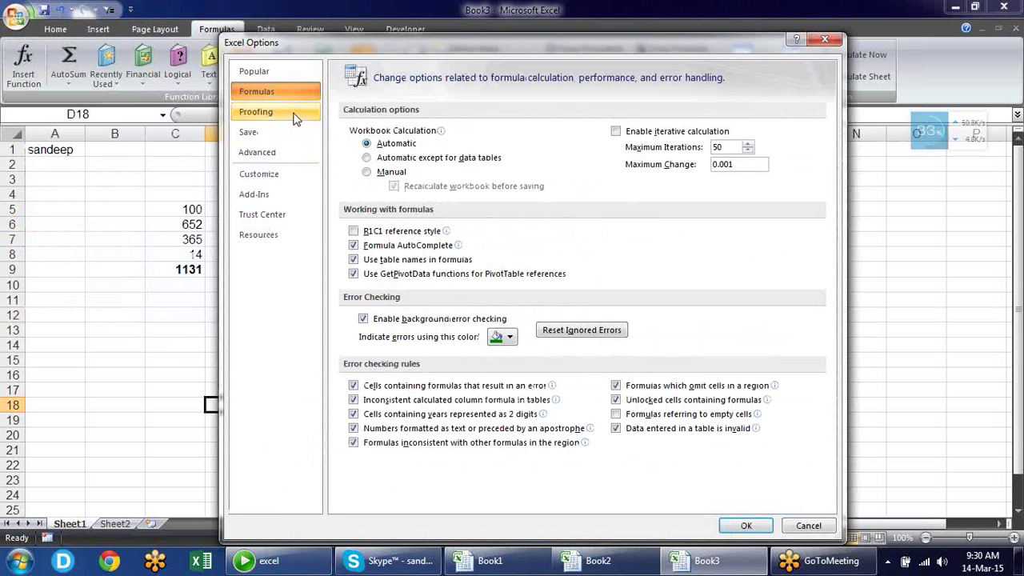
left_click(294, 116)
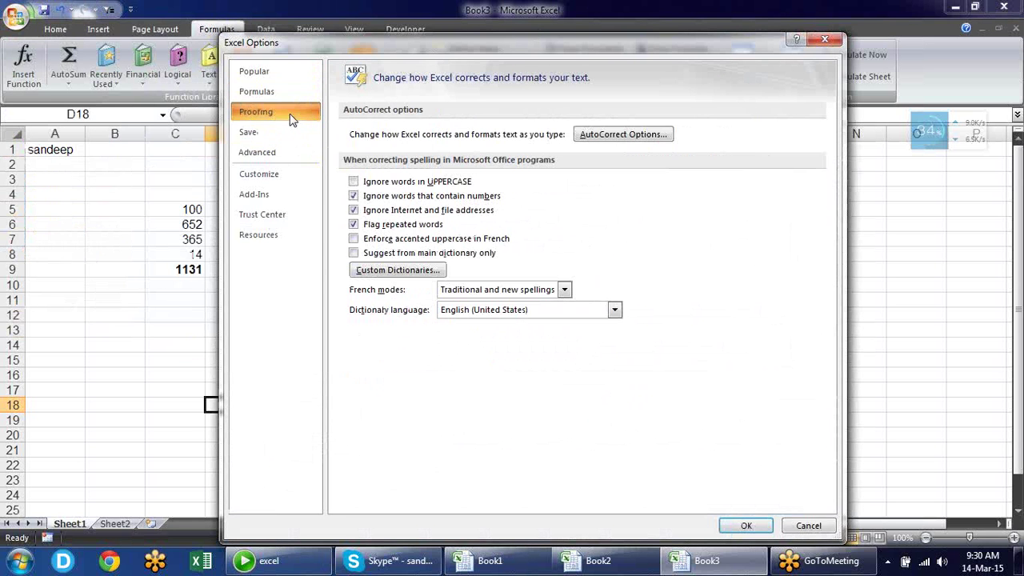
left_click(595, 136)
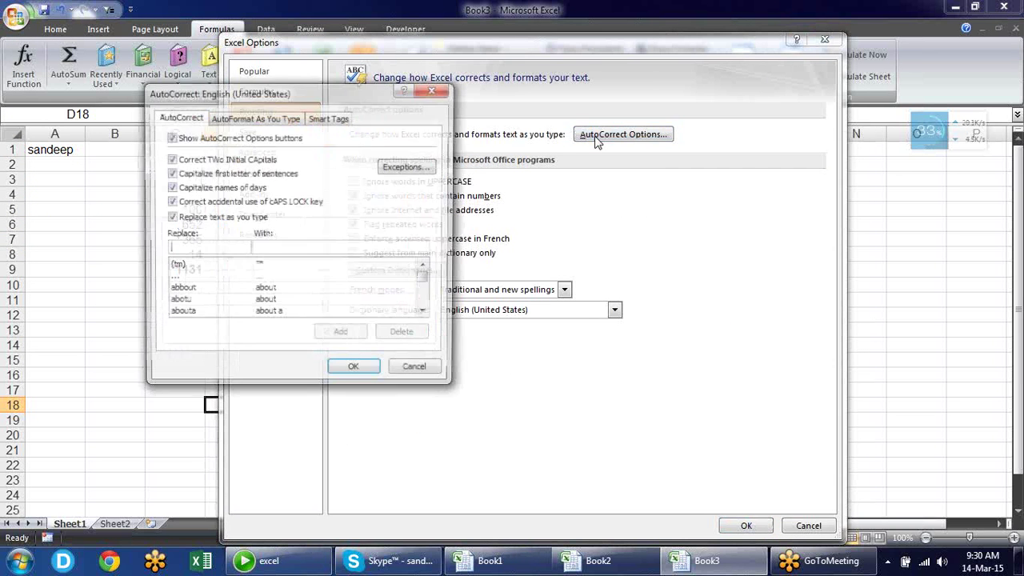
left_click_drag(294, 94, 583, 85)
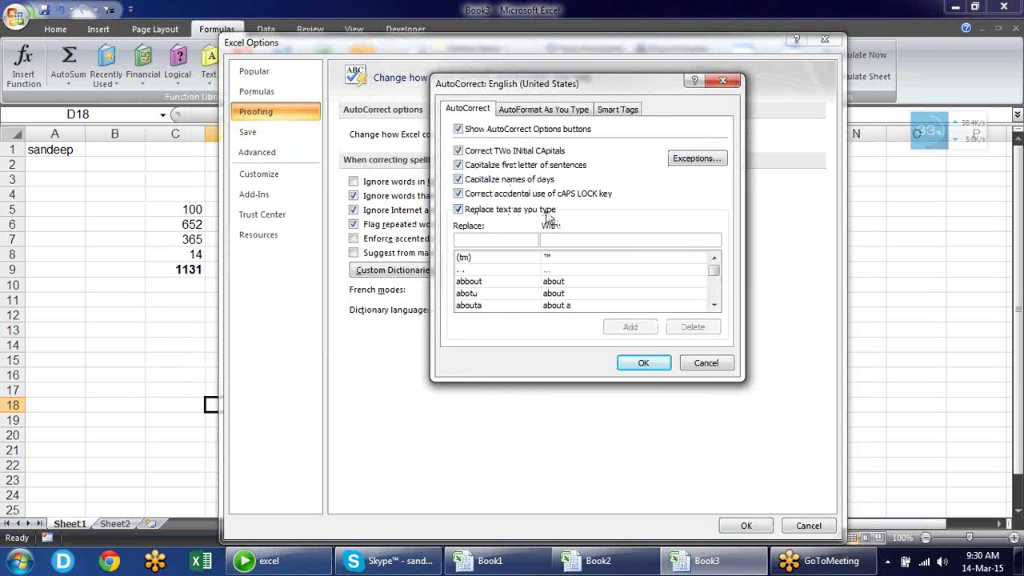
left_click_drag(713, 272, 717, 290)
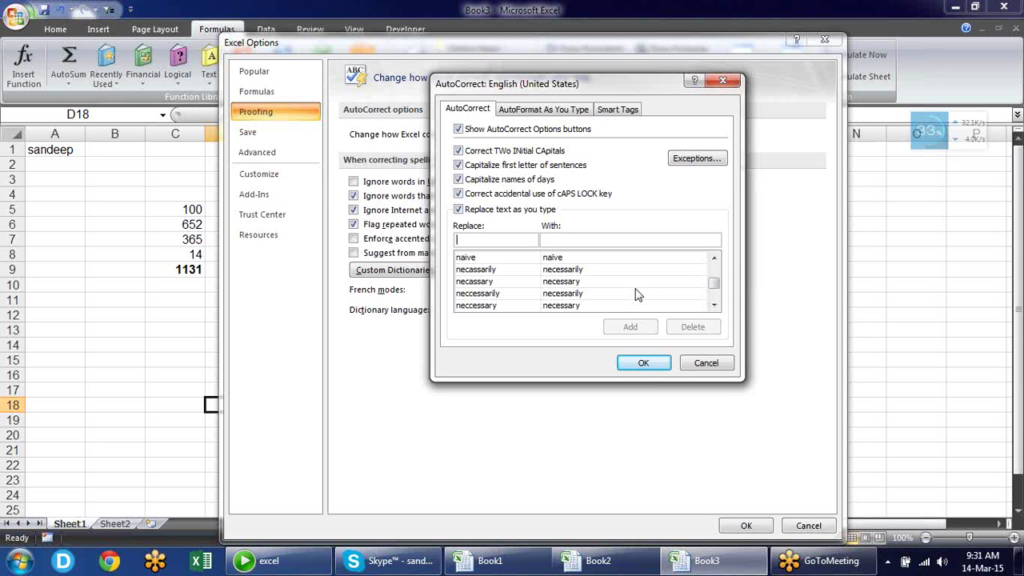
left_click(473, 211)
left_click(631, 363)
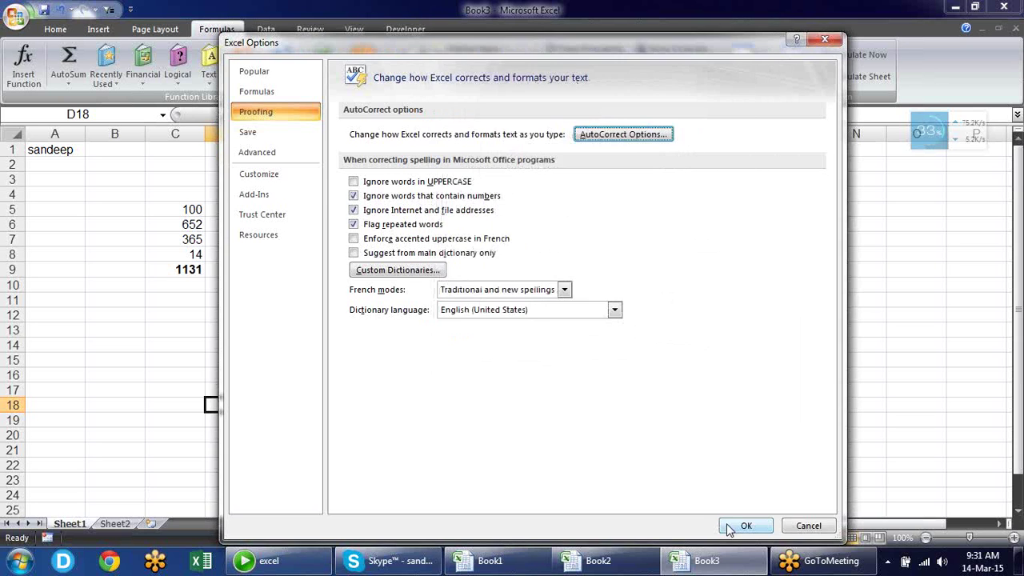
left_click(740, 528)
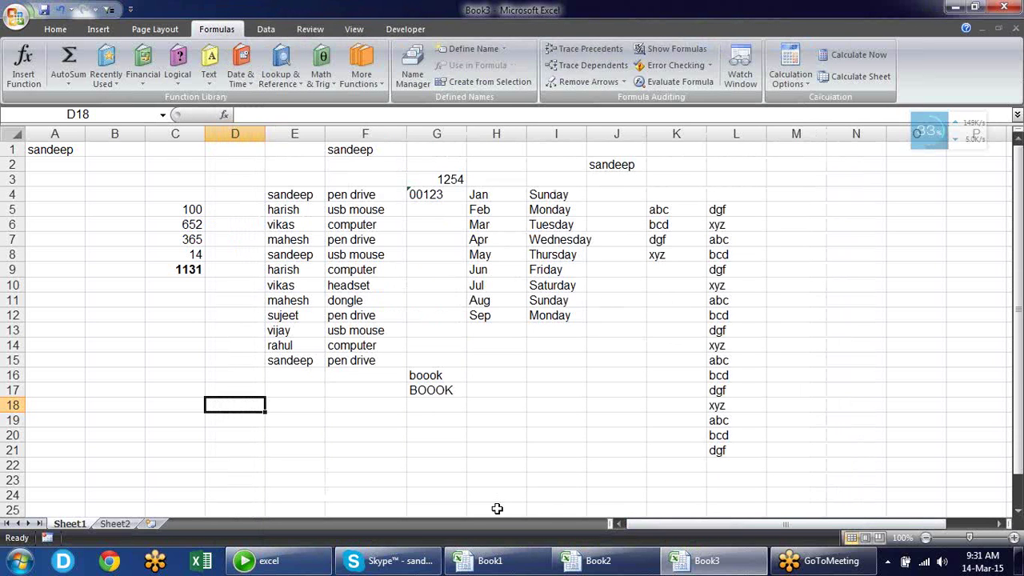
Type (tm) into D18, which stays literal text instead of becoming ™
type("(t")
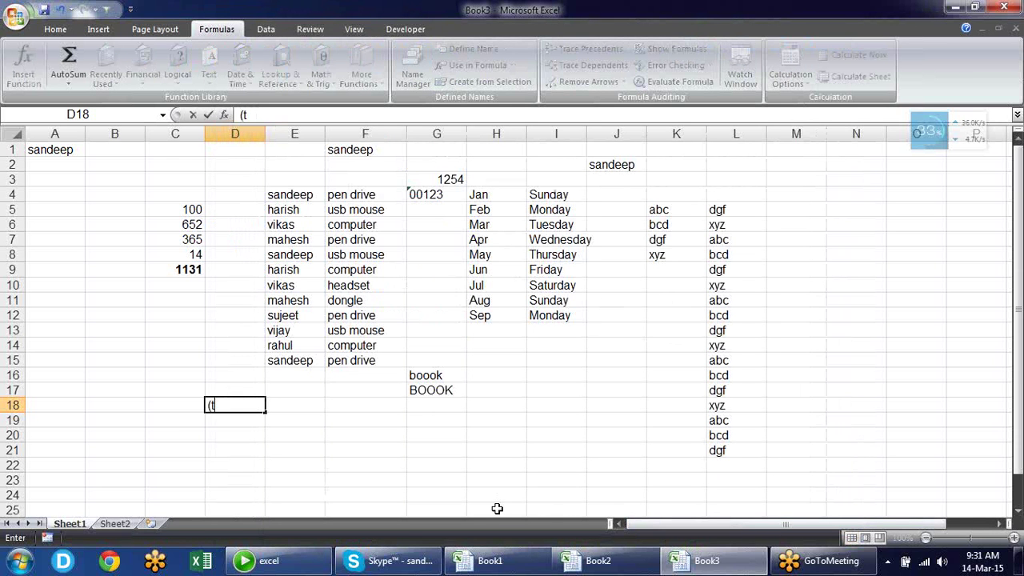
type("m)")
key("Return")
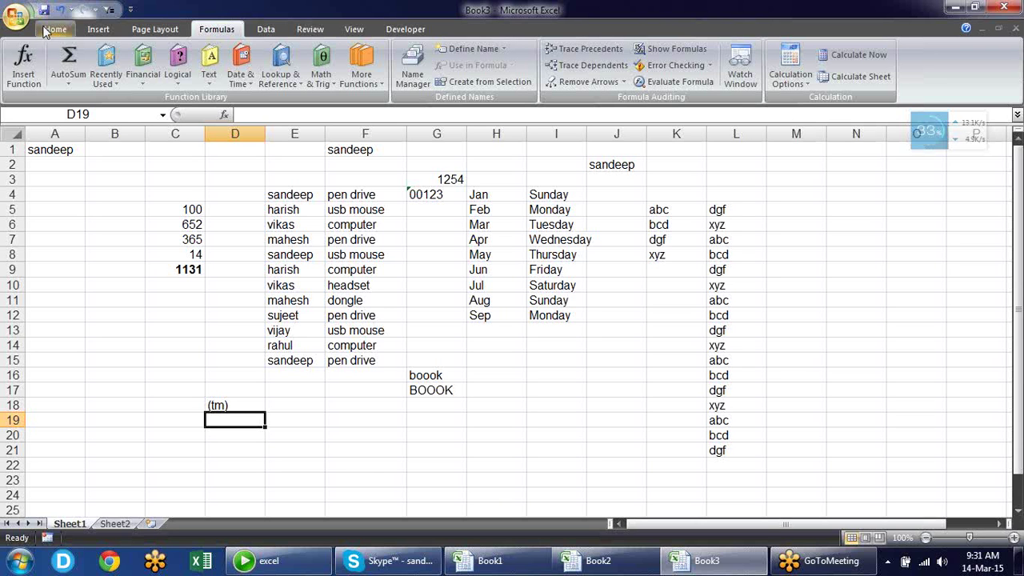
Re-check 'Replace text as you type' in the AutoCorrect Options dialog
left_click(16, 24)
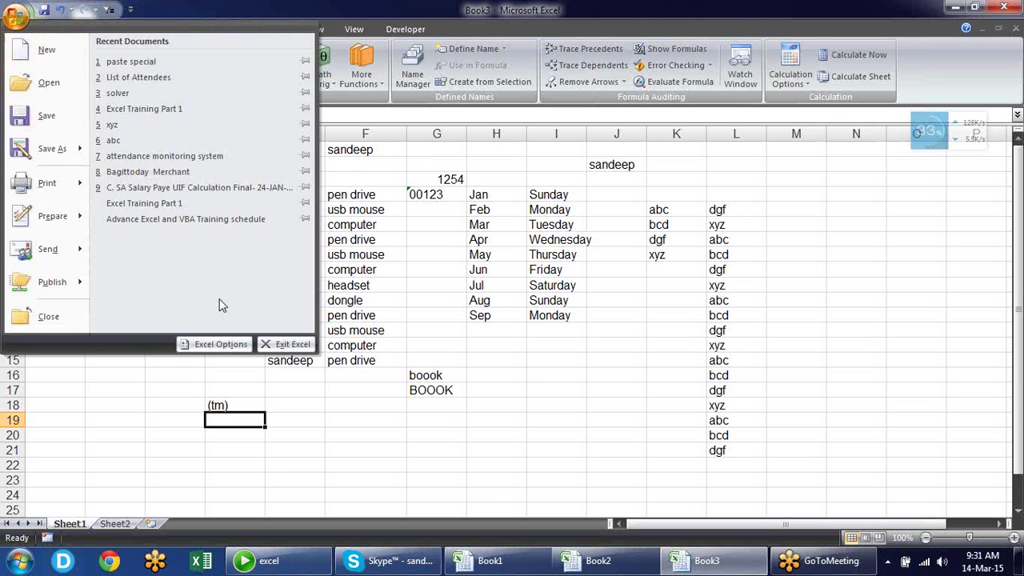
left_click(238, 346)
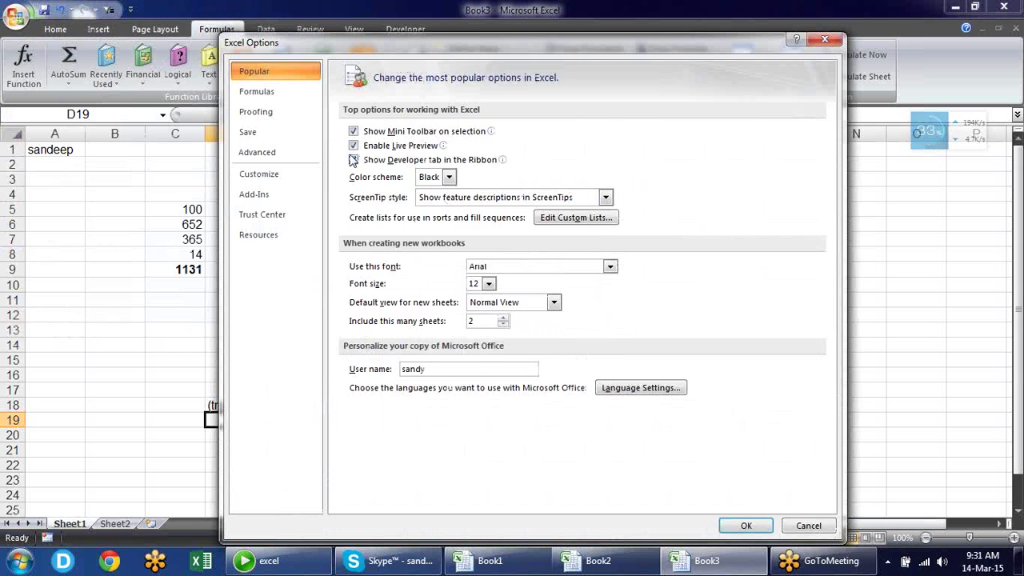
left_click(288, 115)
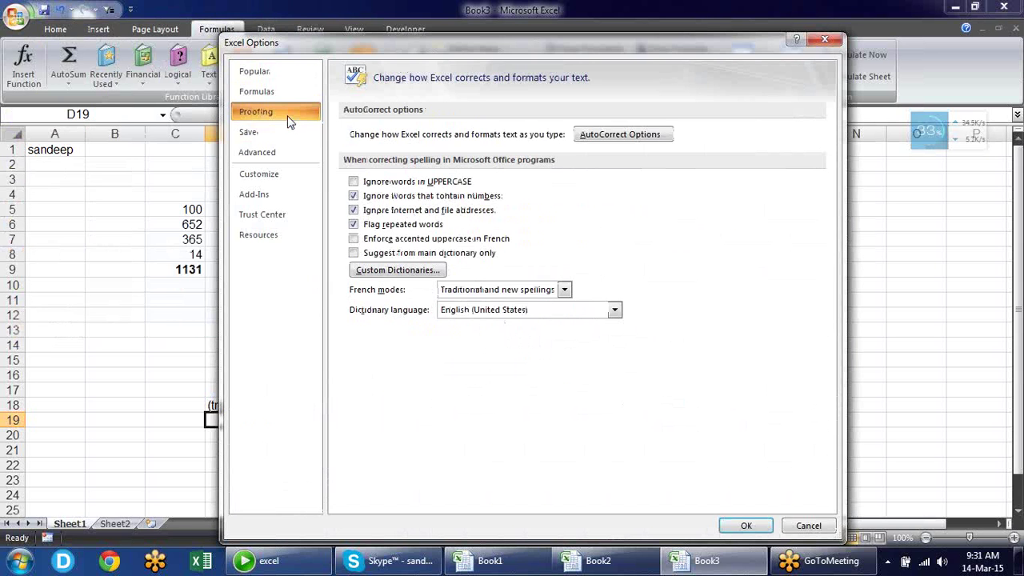
left_click(619, 135)
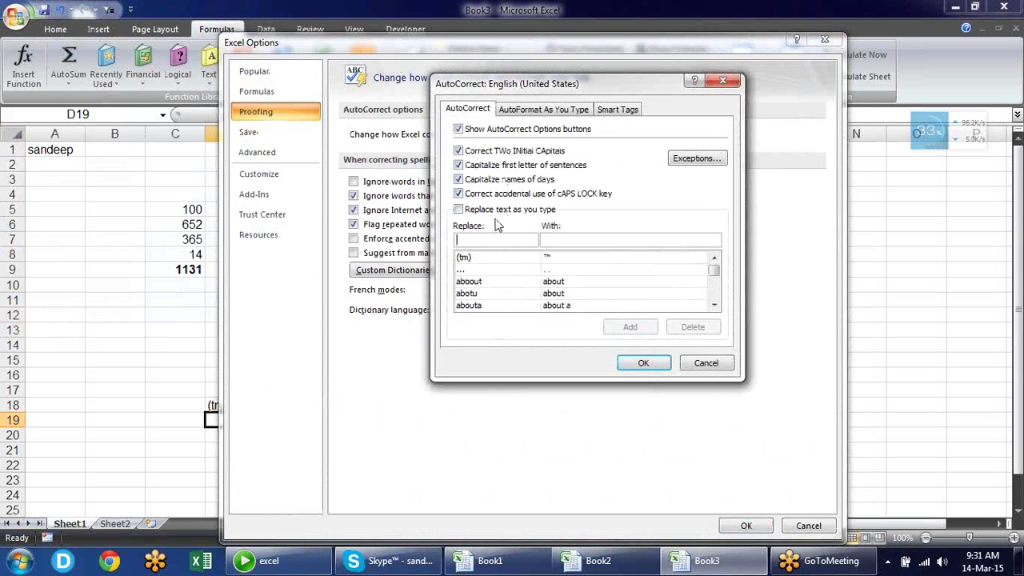
left_click(499, 211)
Add an AutoCorrect entry replacing BC with a person's full name, then OK both dialogs
type("BC")
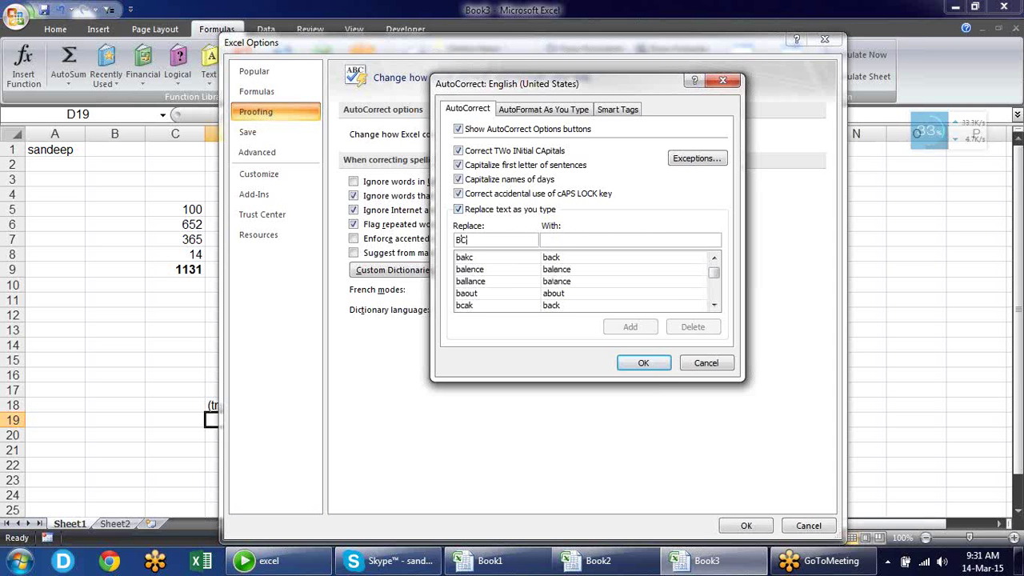
left_click(547, 239)
type("B")
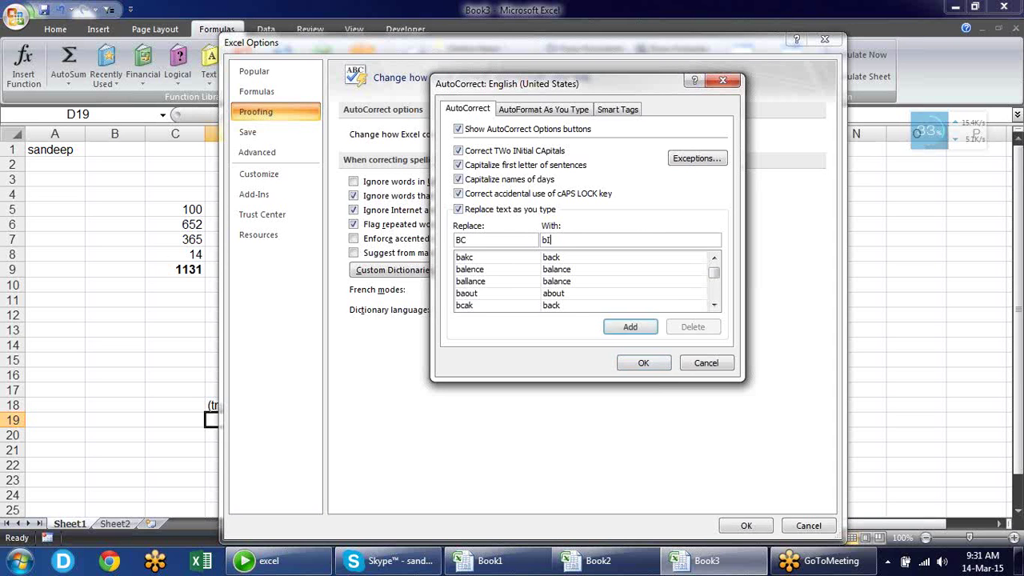
key("BackSpace")
left_click(862, 19)
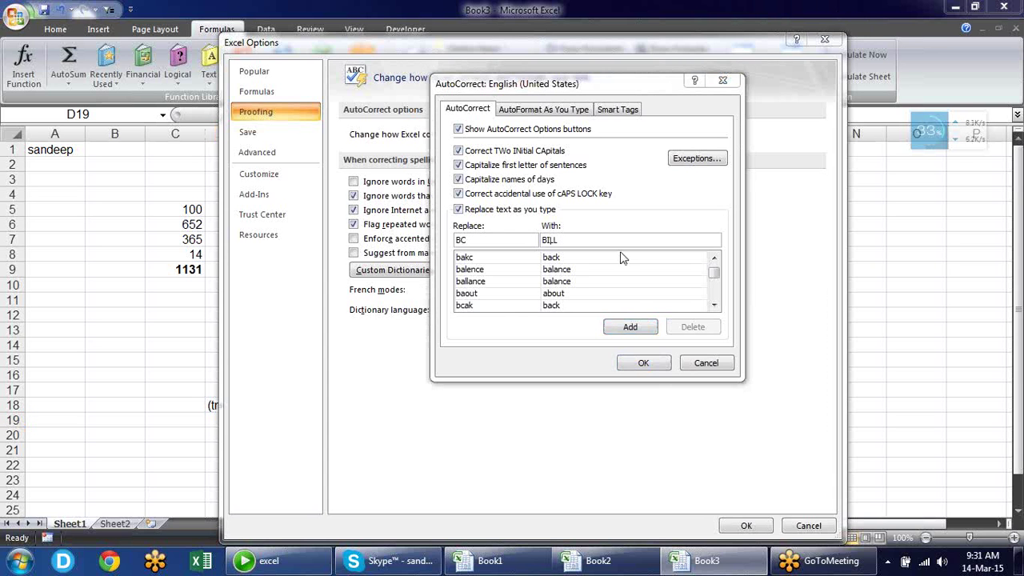
left_click(577, 241)
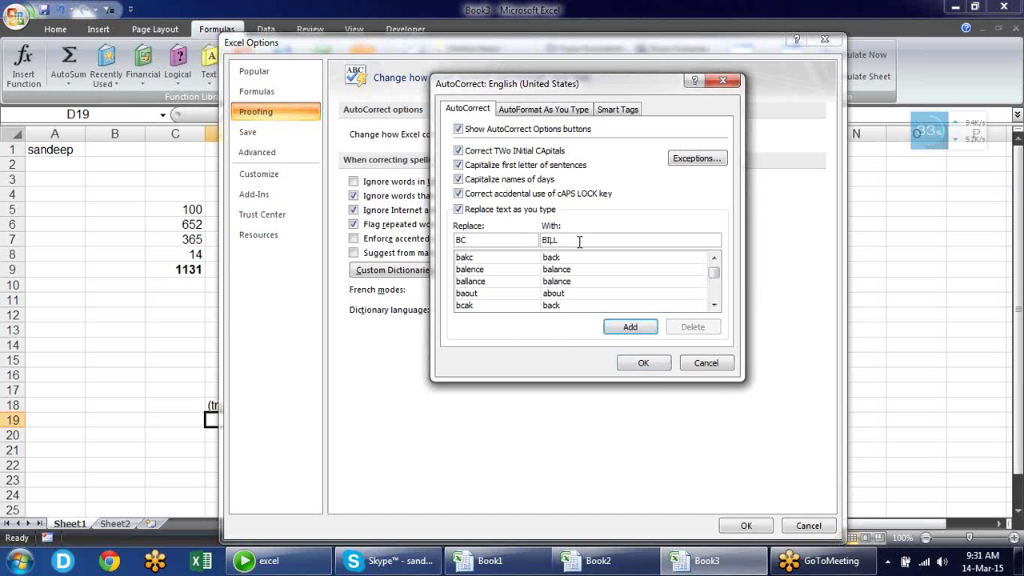
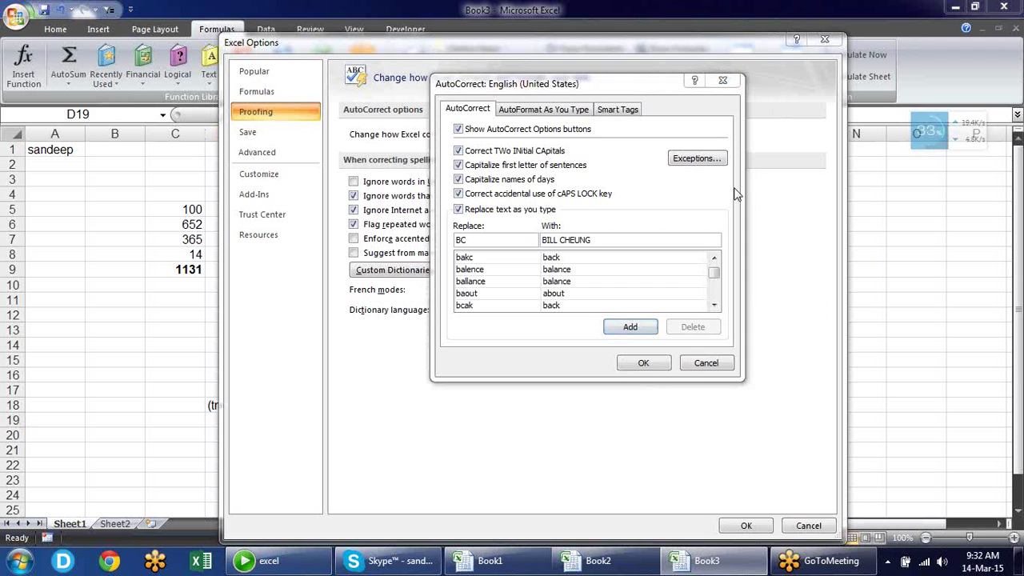
left_click(630, 328)
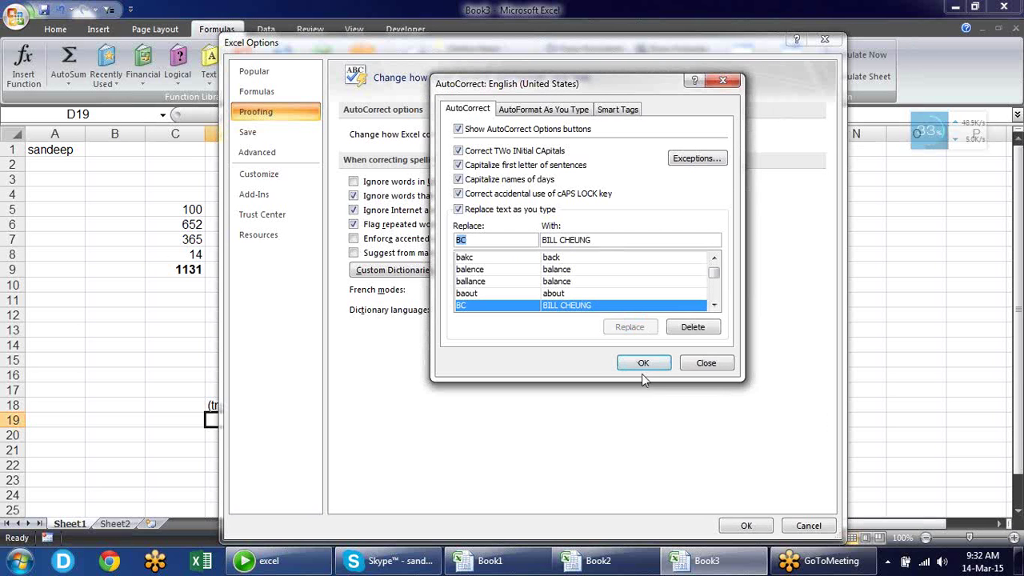
left_click(643, 362)
left_click(738, 524)
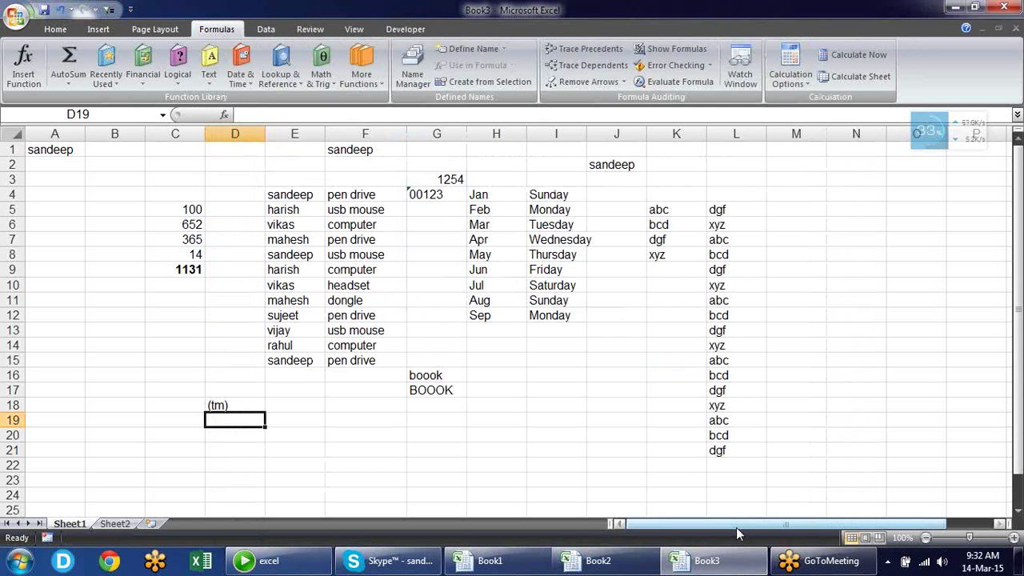
Type BC in D19 to expand into the full name, and an e-mail address in I16
type("BC")
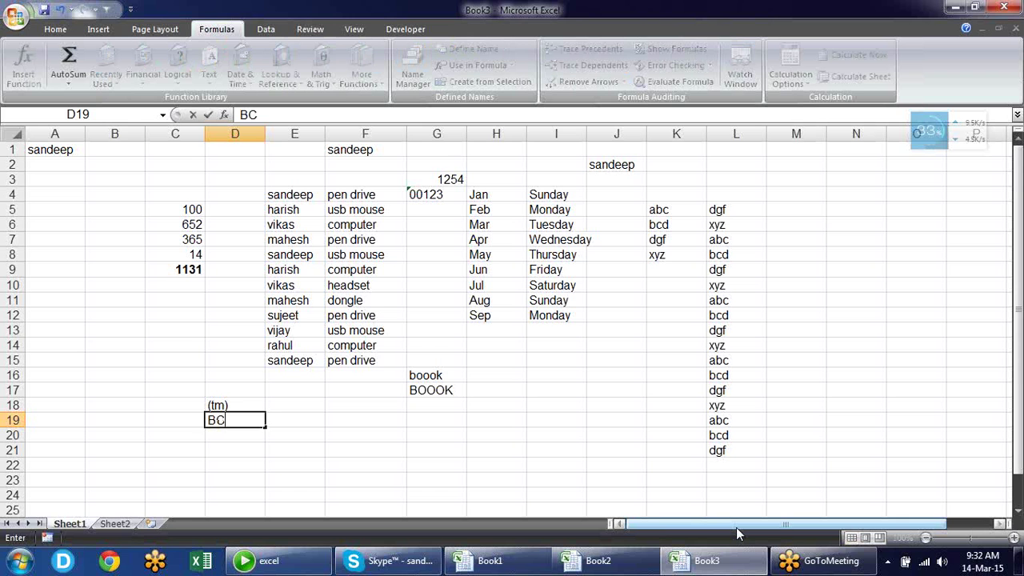
key("Return")
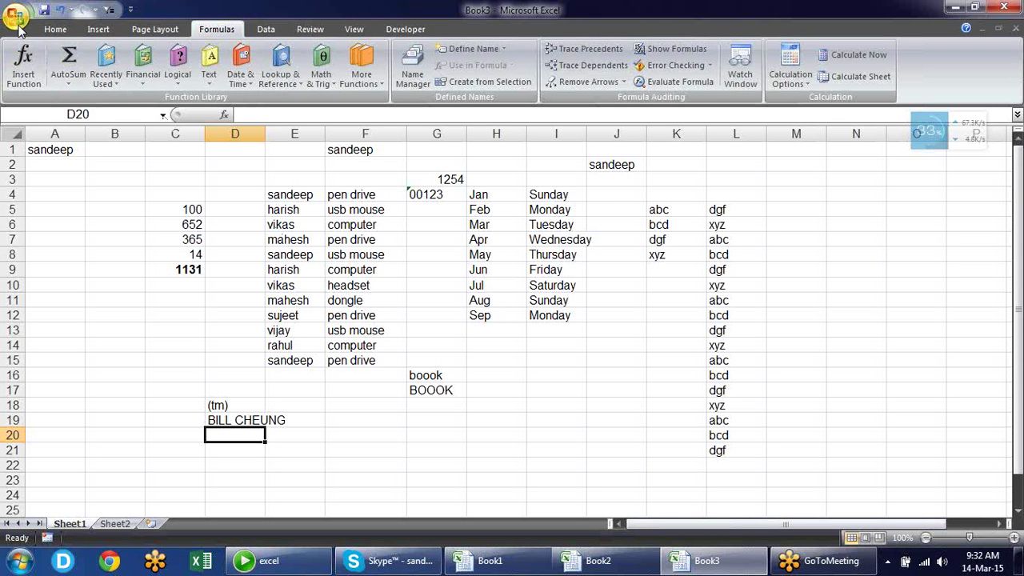
left_click(554, 383)
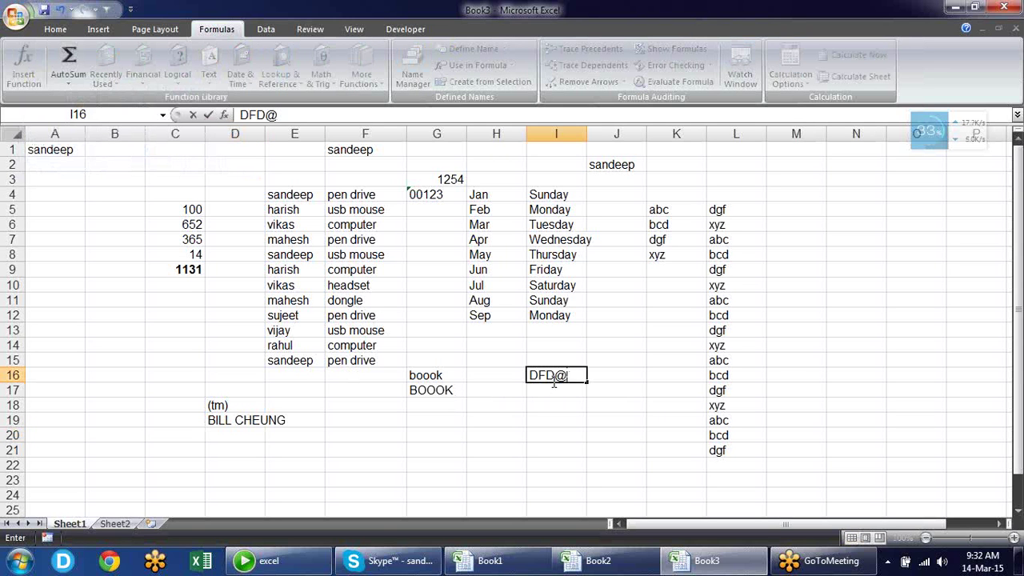
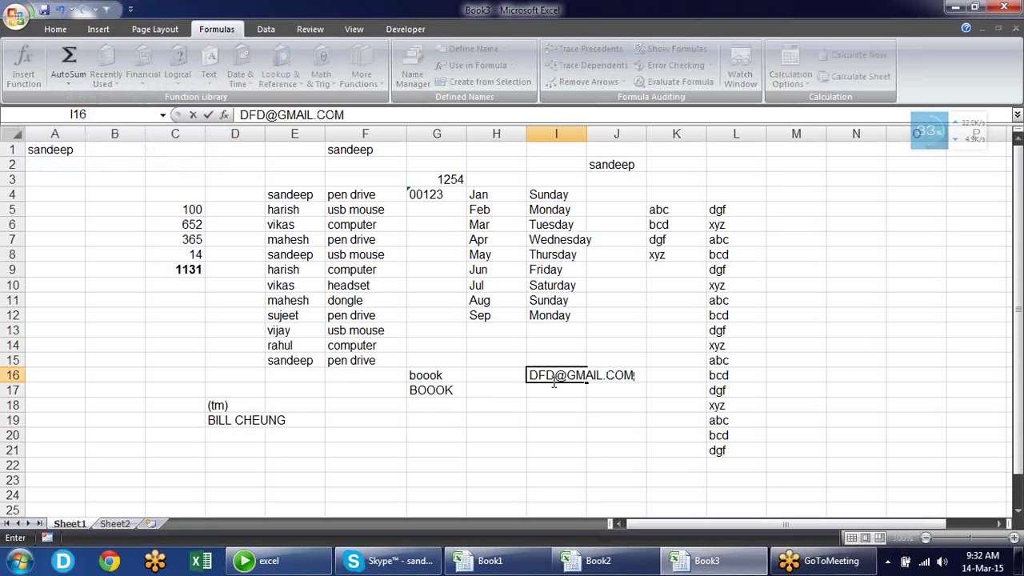
key("Return")
key("Up")
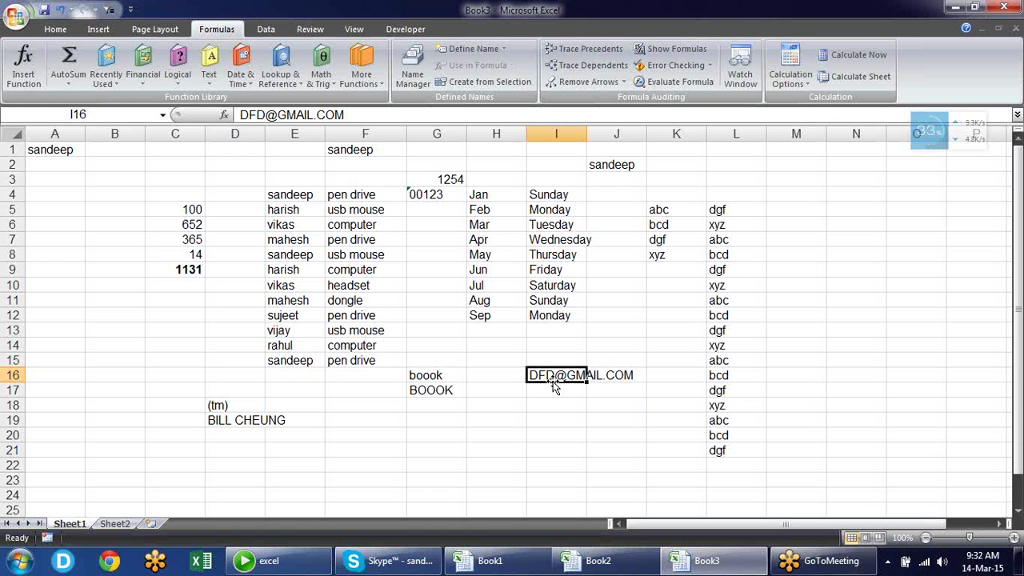
left_click(11, 24)
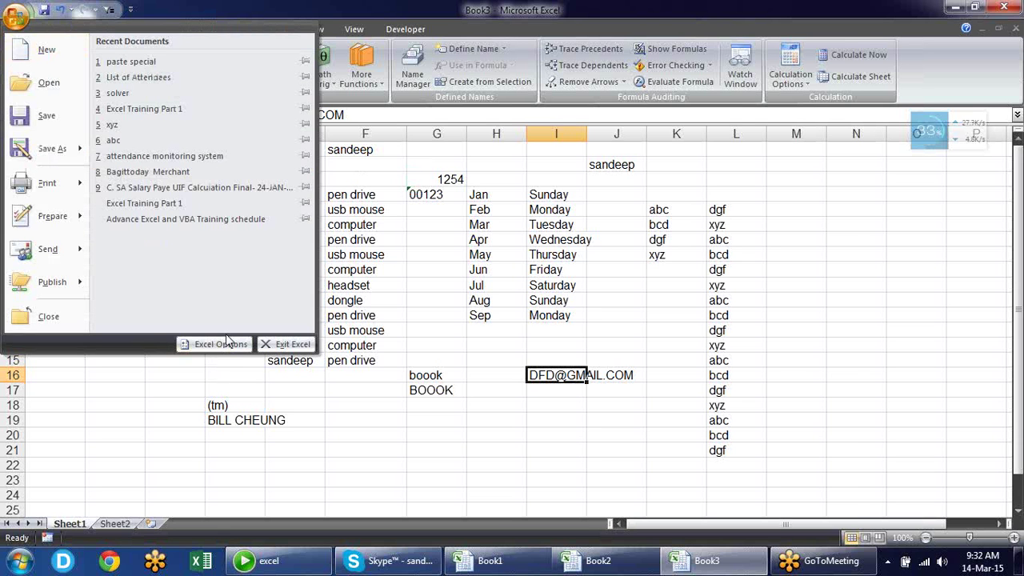
Keep 'Internet and network paths with hyperlinks' checked under AutoFormat As You Type, OK both dialogs
left_click(220, 344)
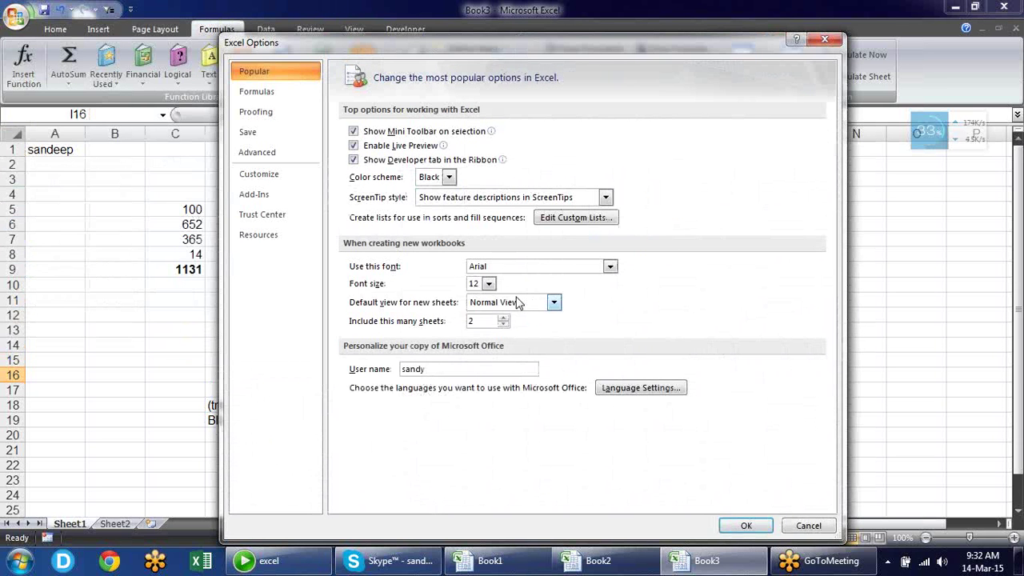
left_click(256, 111)
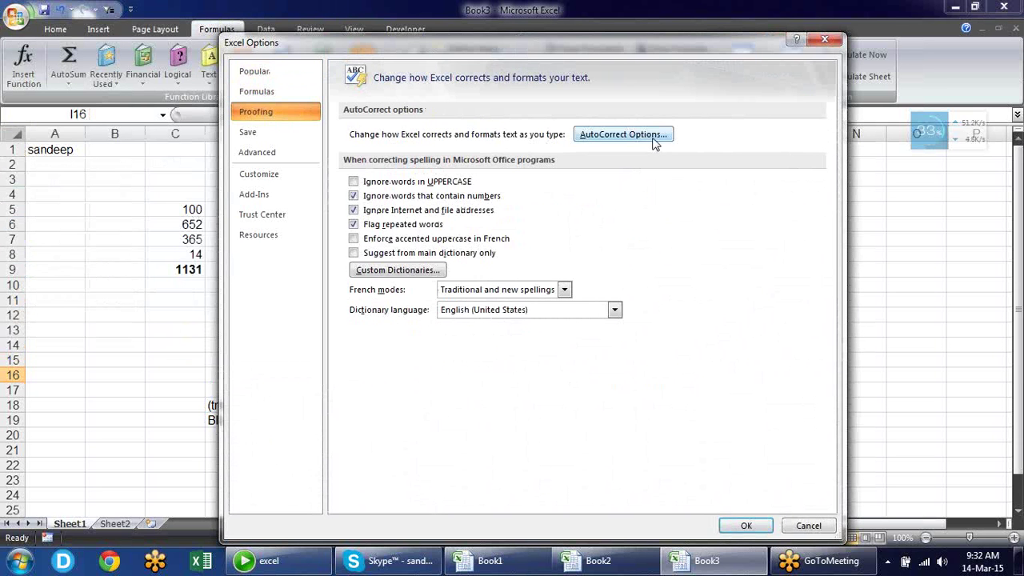
left_click(622, 135)
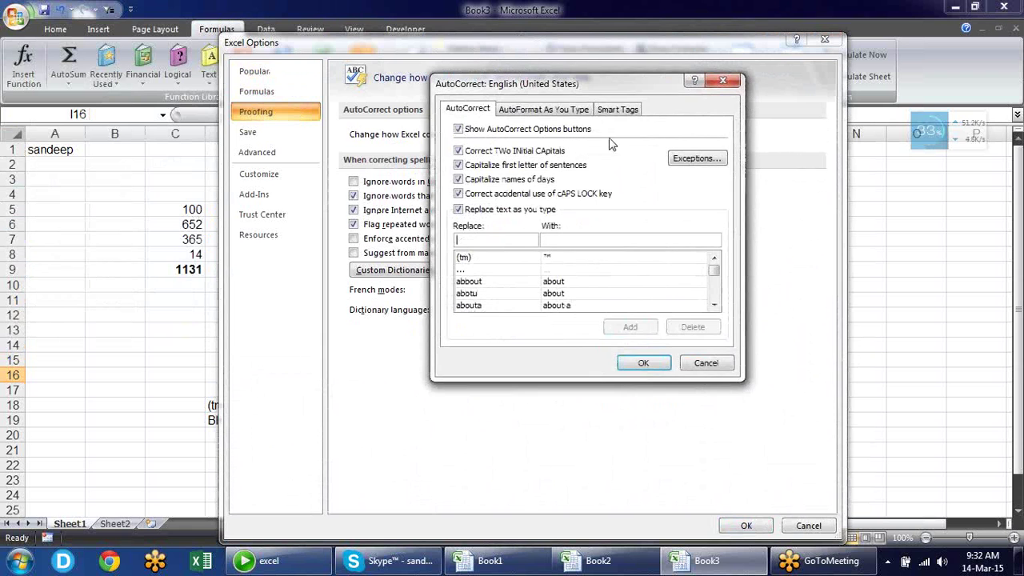
left_click(545, 112)
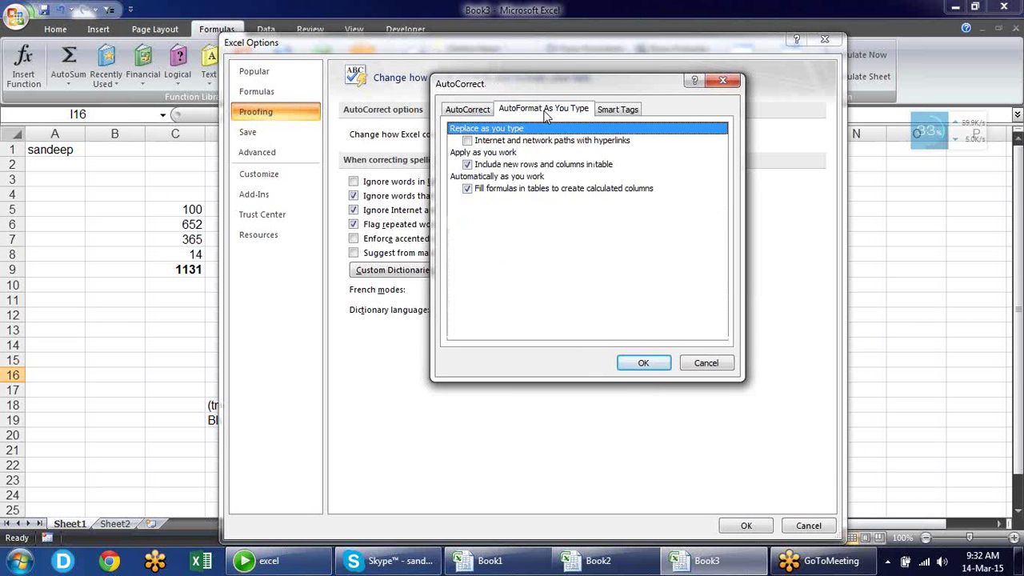
left_click(468, 142)
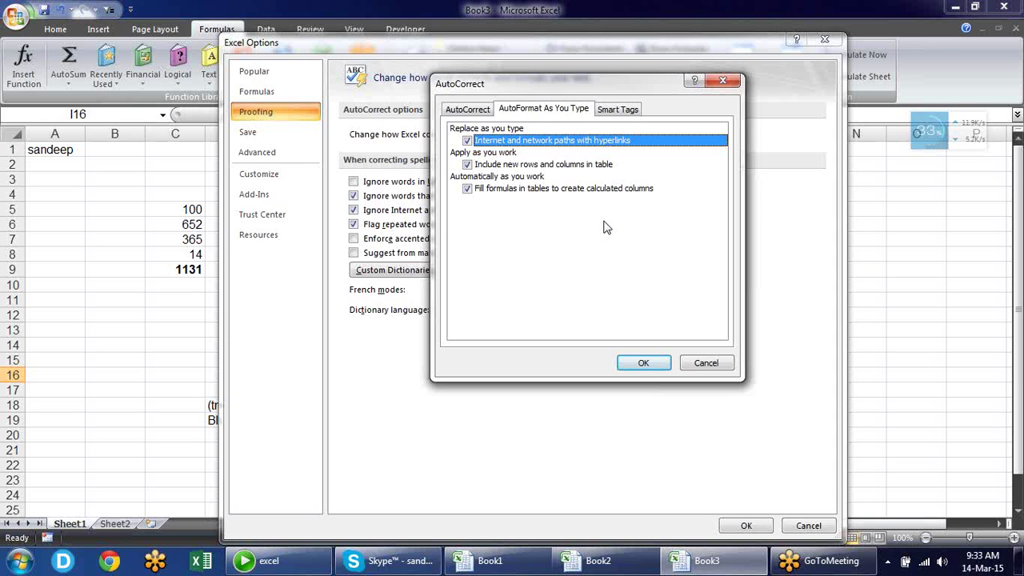
left_click(639, 362)
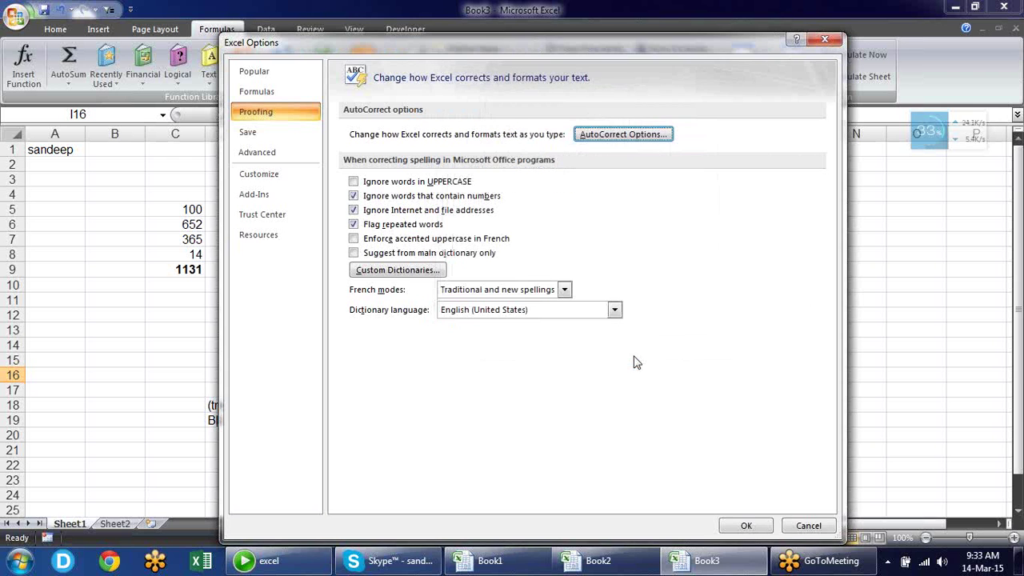
left_click(745, 529)
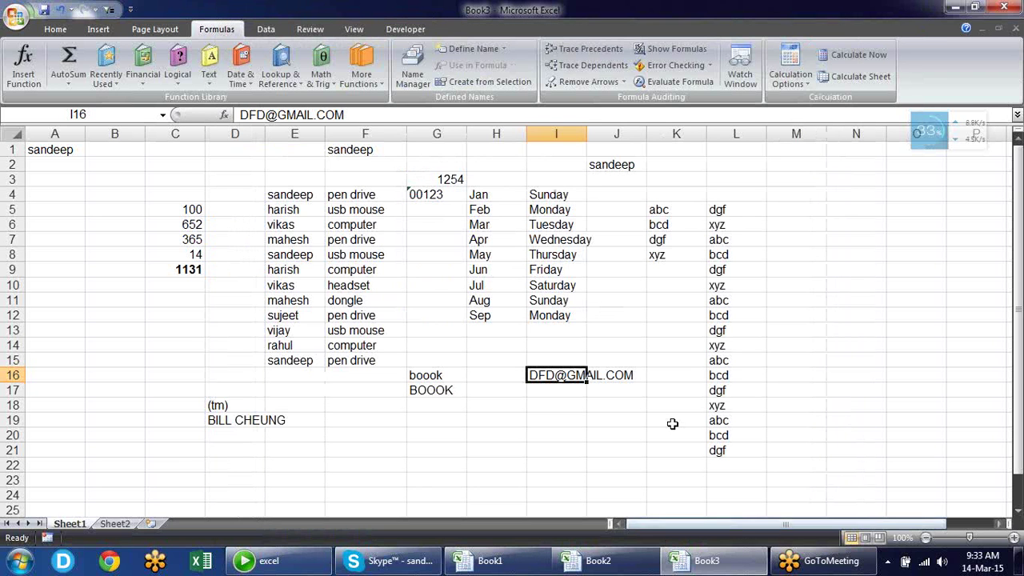
left_click(530, 402)
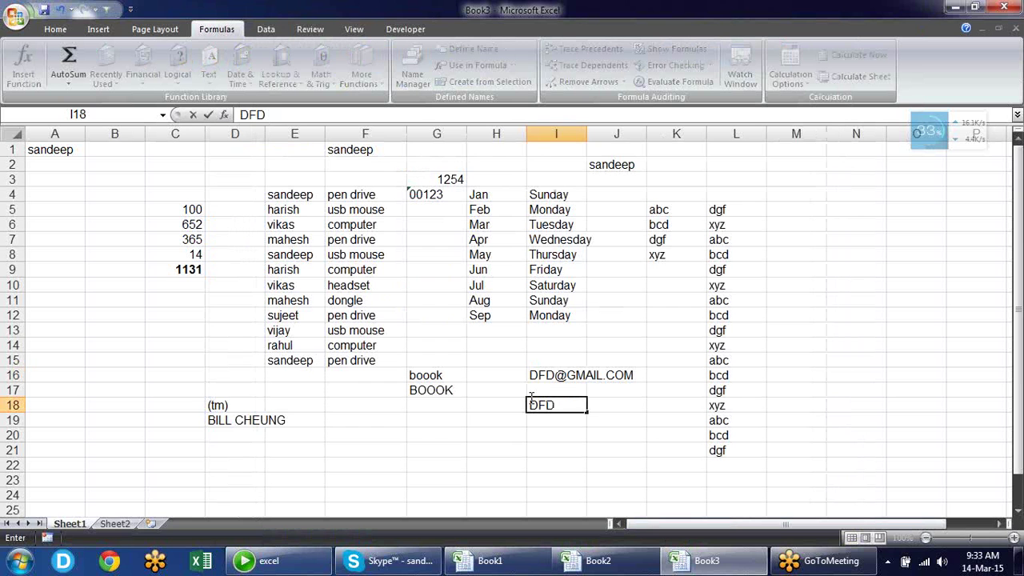
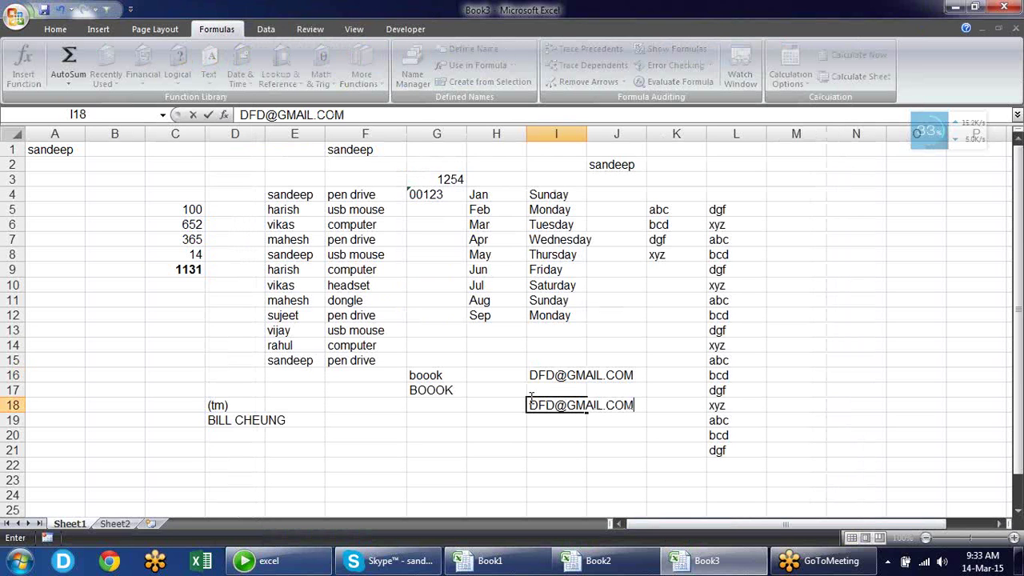
key("Return")
type("WW")
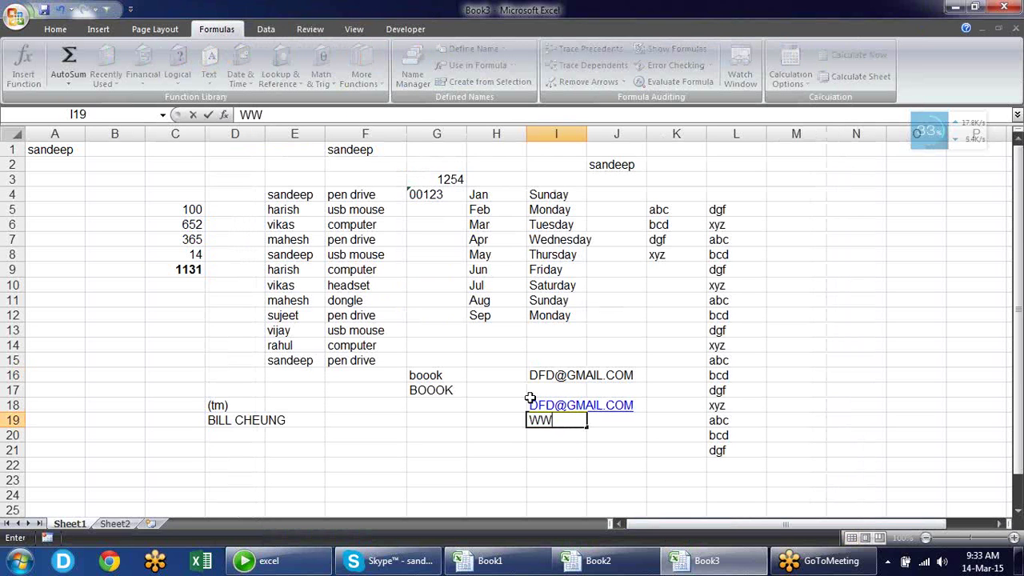
type("W.FA")
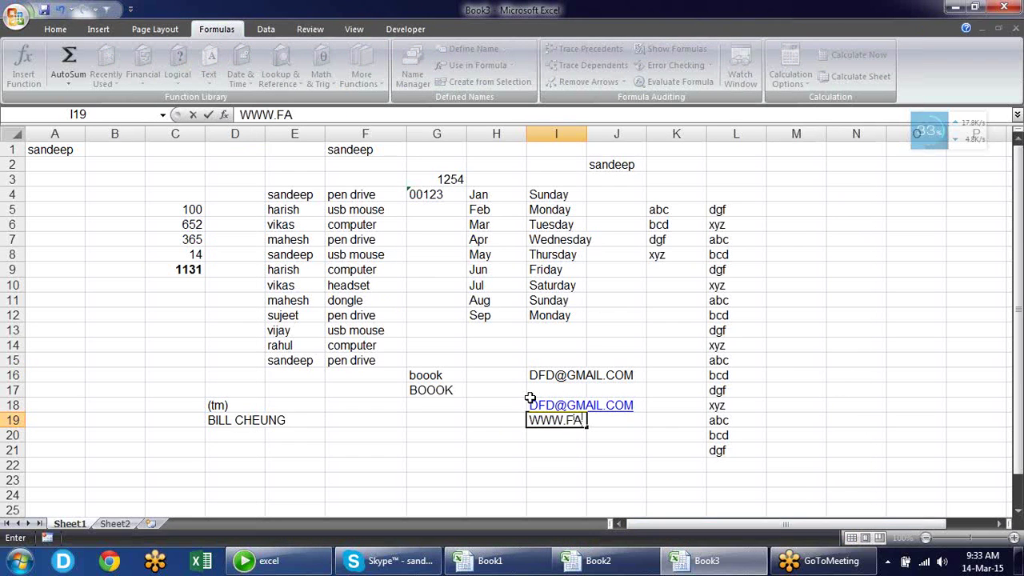
type("CEBOOK.COM")
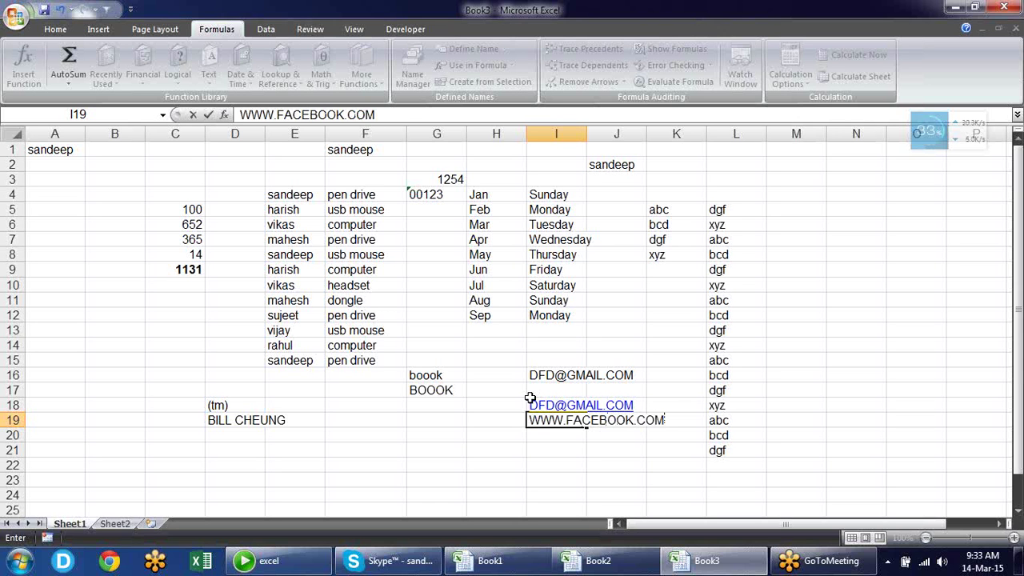
key("Return")
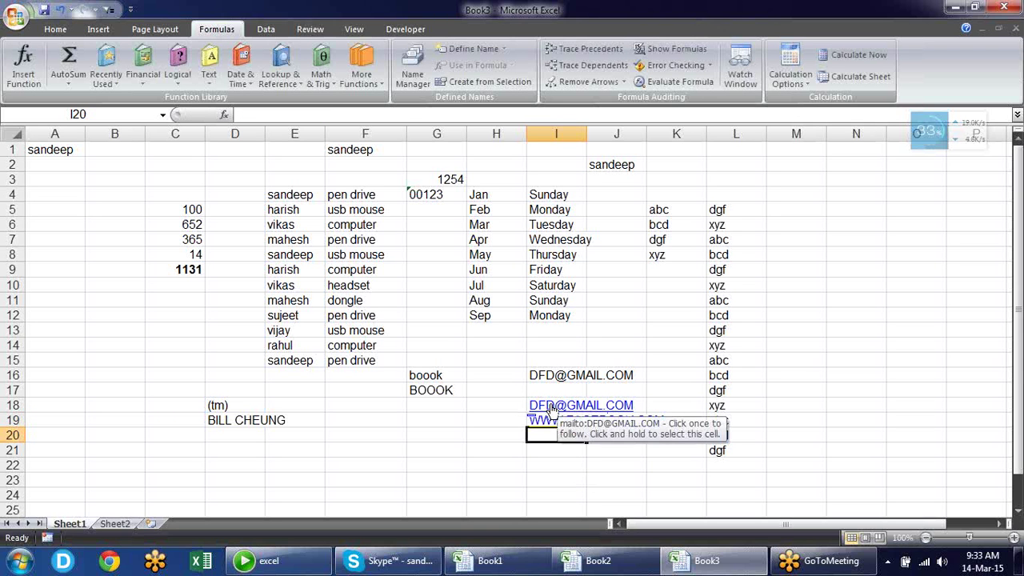
Follow the I18 e-mail link, cancel Outlook's Choose Profile prompt, and select M5
left_click(552, 409)
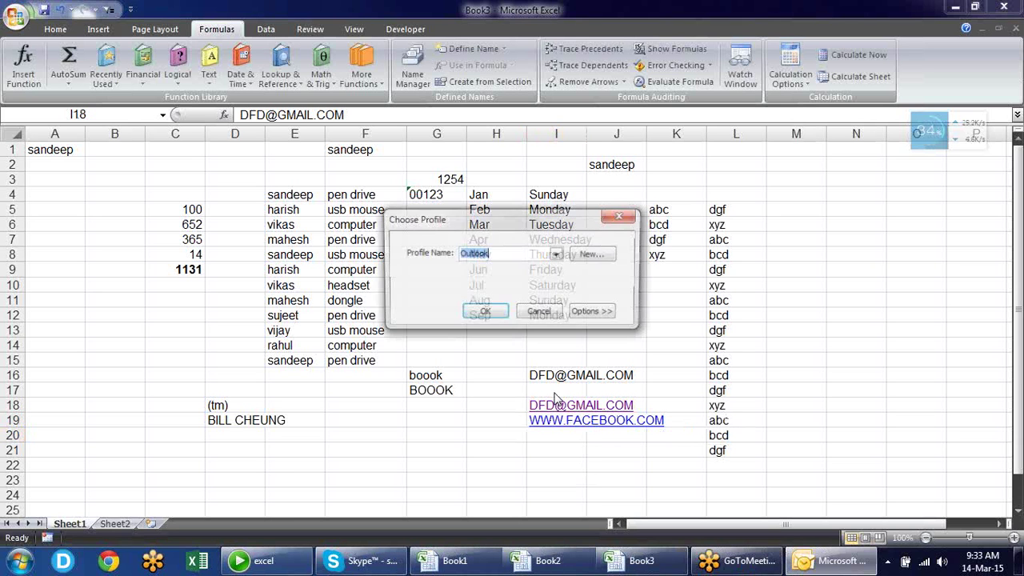
left_click(557, 311)
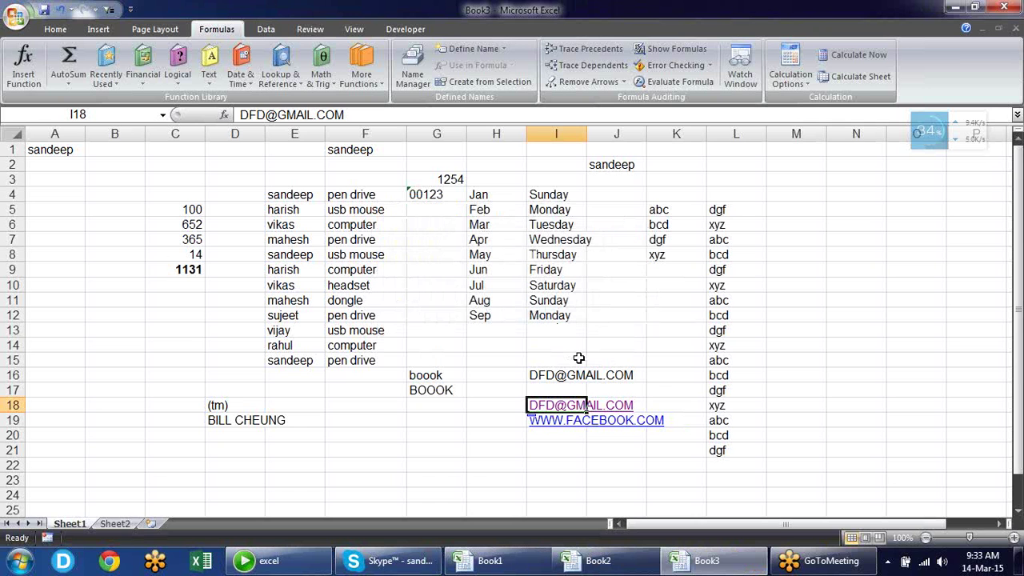
left_click(789, 211)
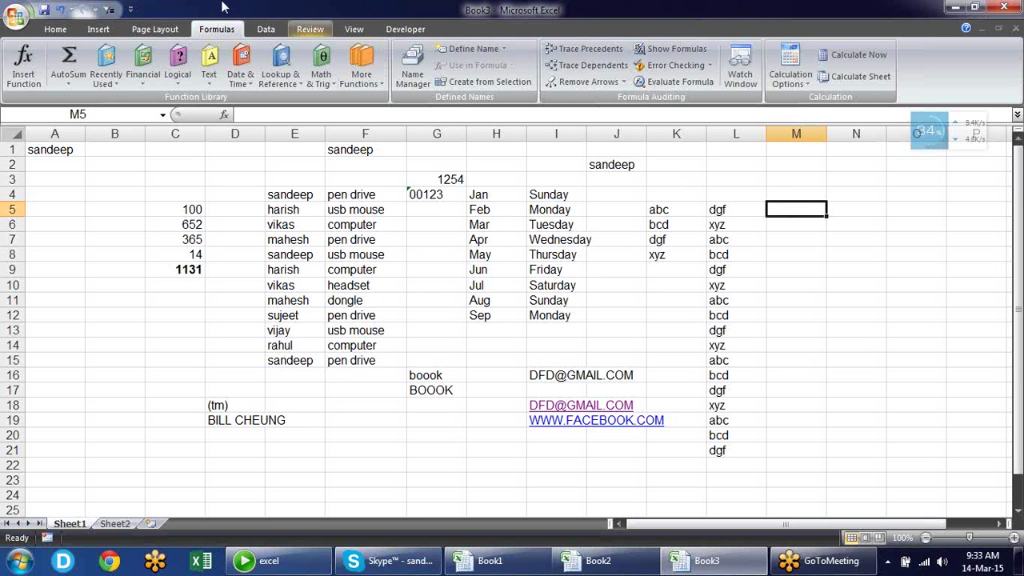
left_click(13, 21)
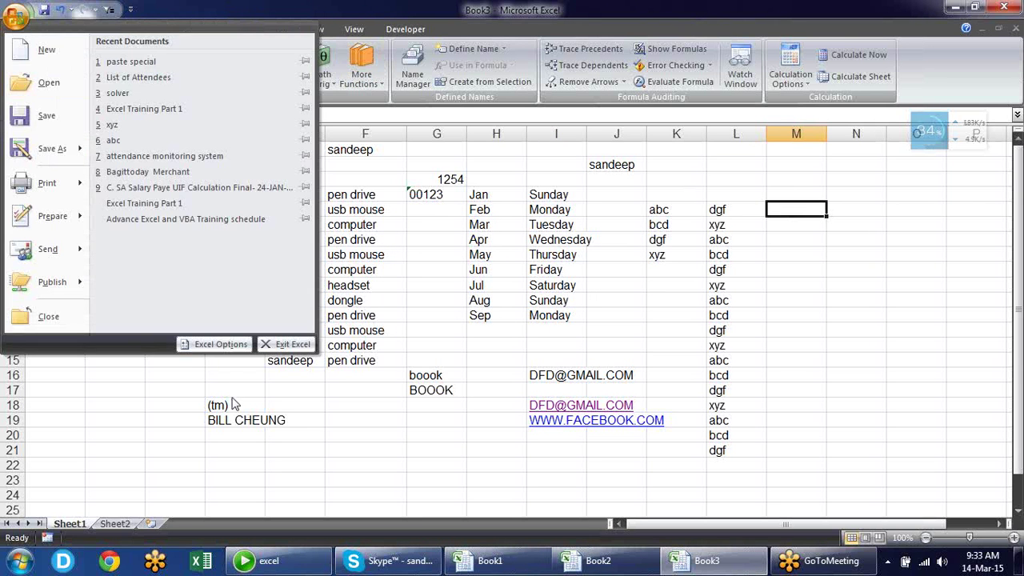
Turn off AutoCorrect's AutoFormat option that replaces internet and network paths with hyperlinks
left_click(216, 346)
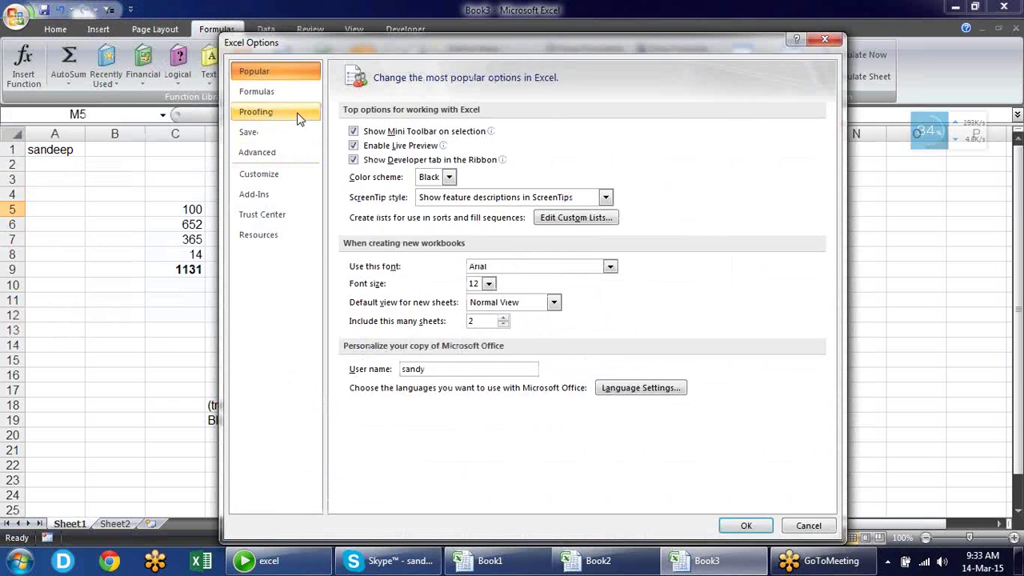
left_click(300, 112)
left_click(605, 133)
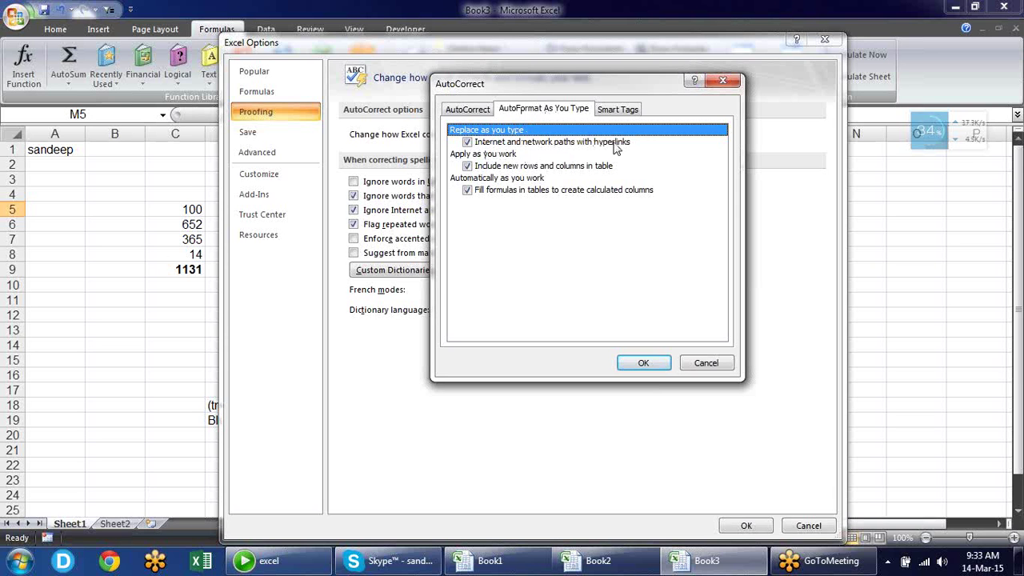
left_click(472, 146)
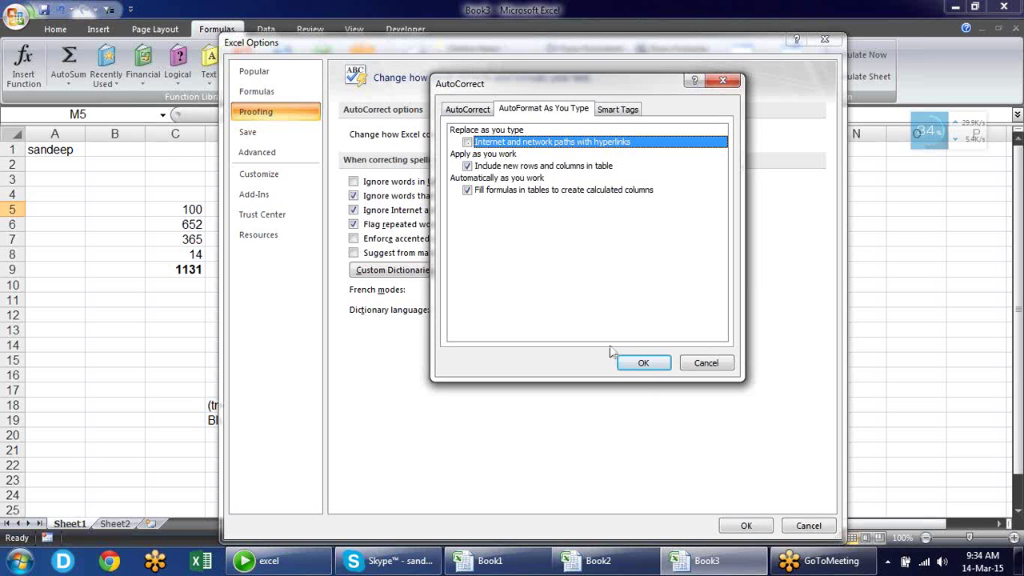
left_click(640, 364)
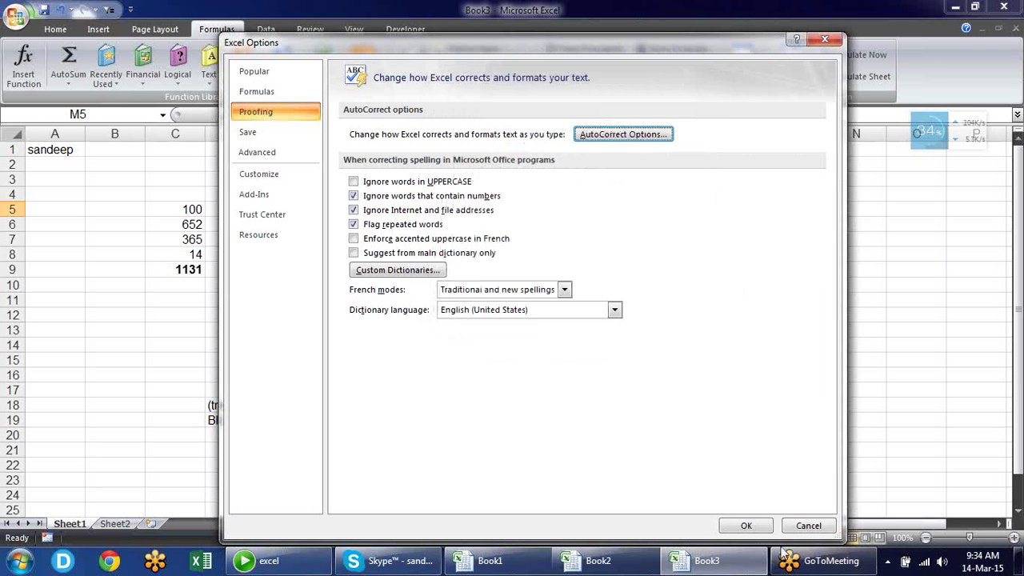
left_click(748, 527)
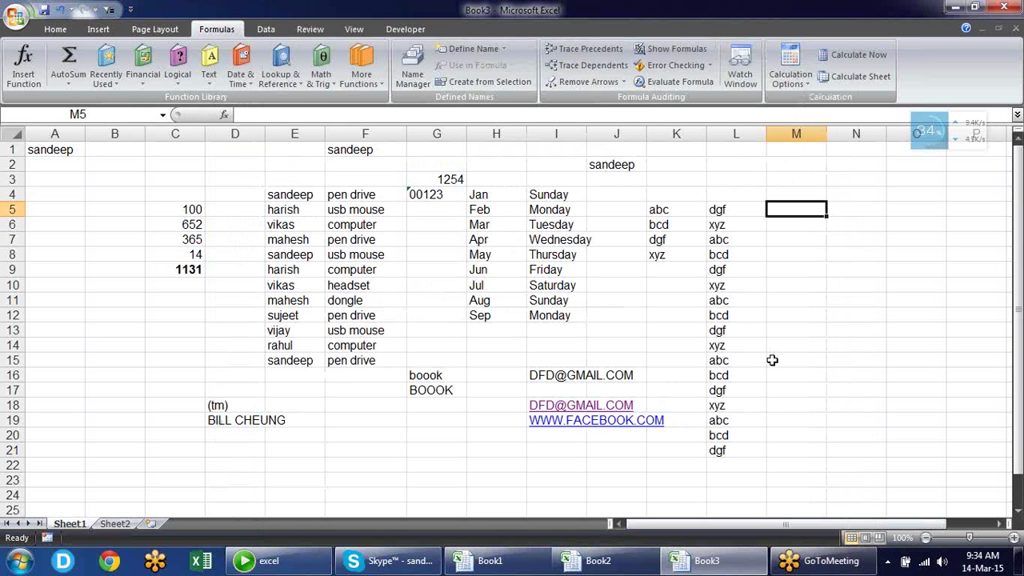
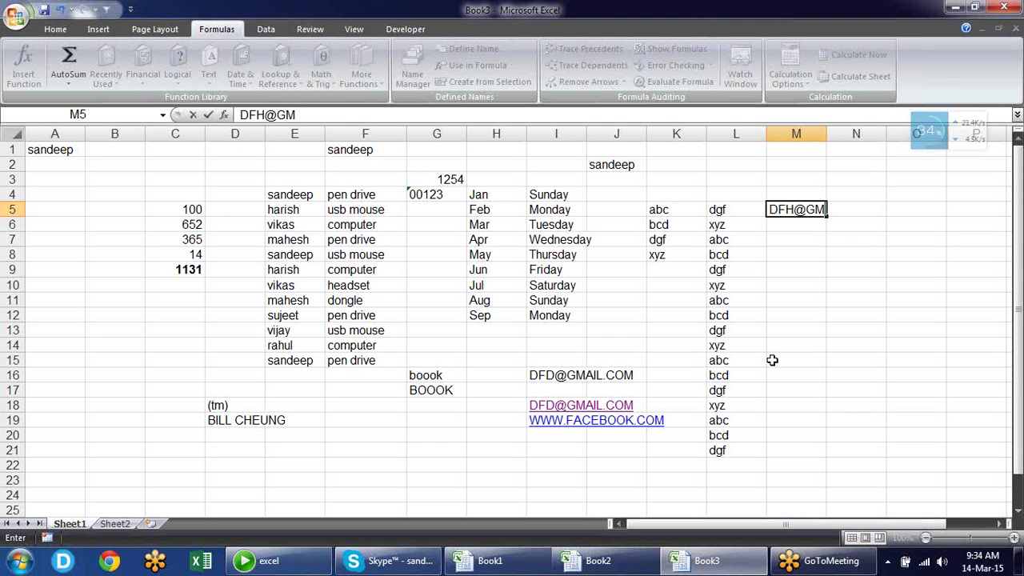
Enter an e-mail address in M5 and edit it once more; it stays plain text
key("Return")
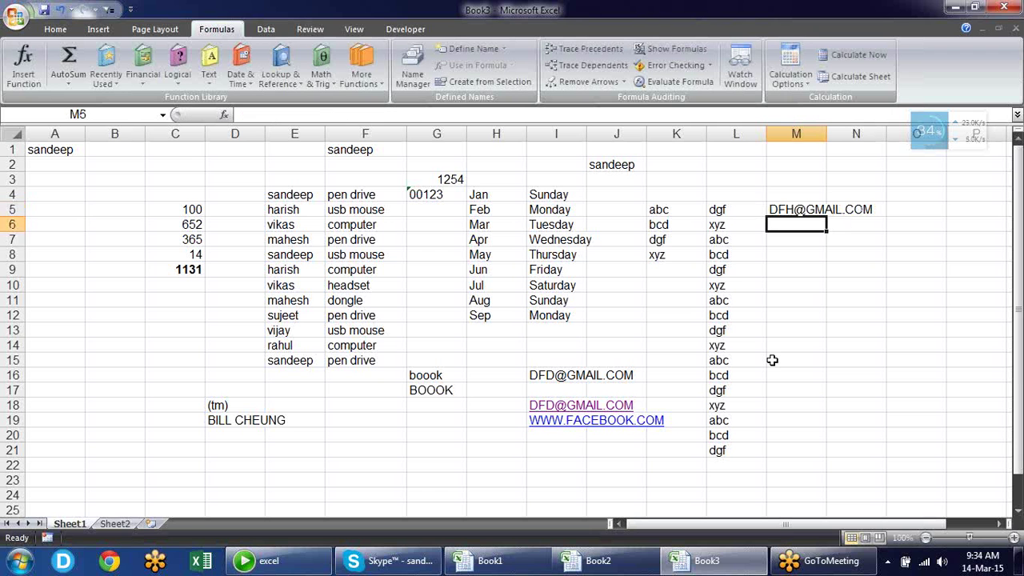
left_click(789, 209)
double_click(790, 209)
type("FD")
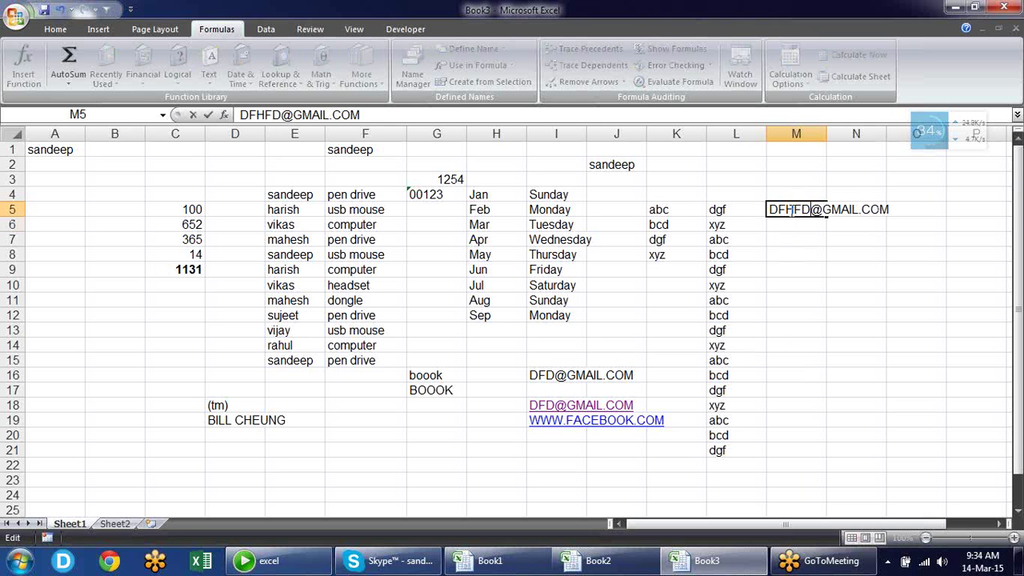
key("Return")
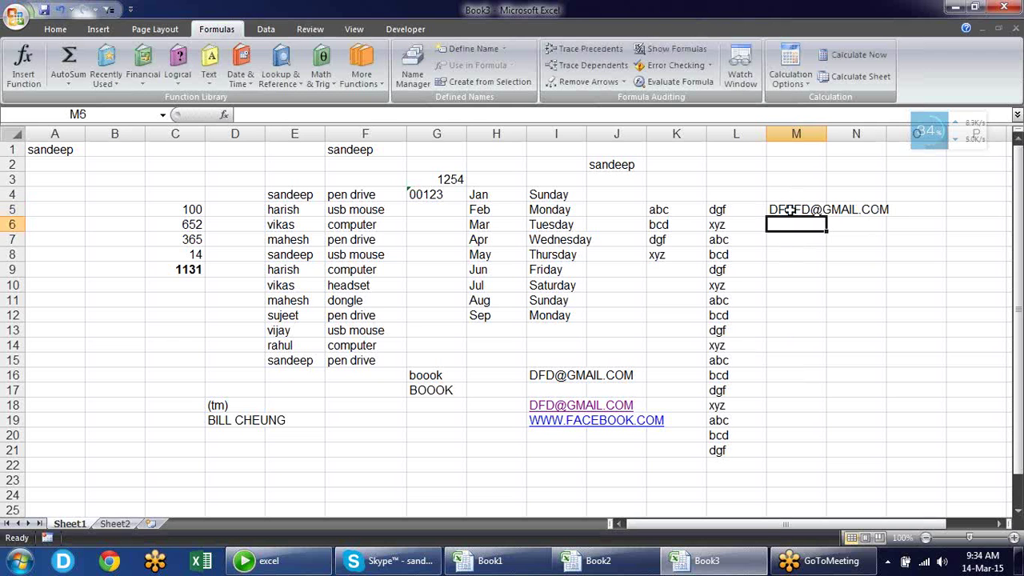
Reopen Proofing's AutoCorrect options to confirm hyperlink conversion is off, then move the Options window left
left_click(16, 17)
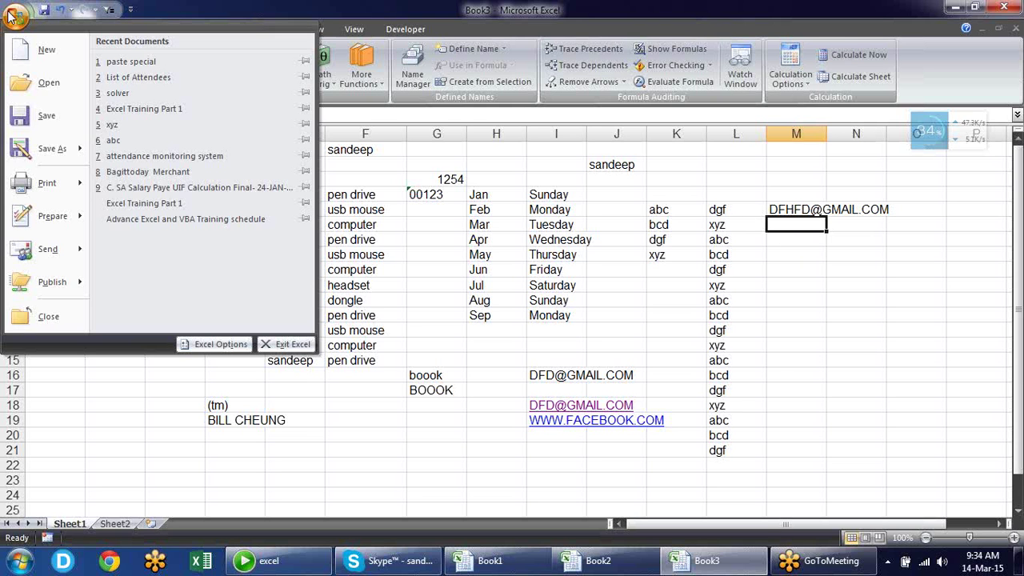
left_click(196, 346)
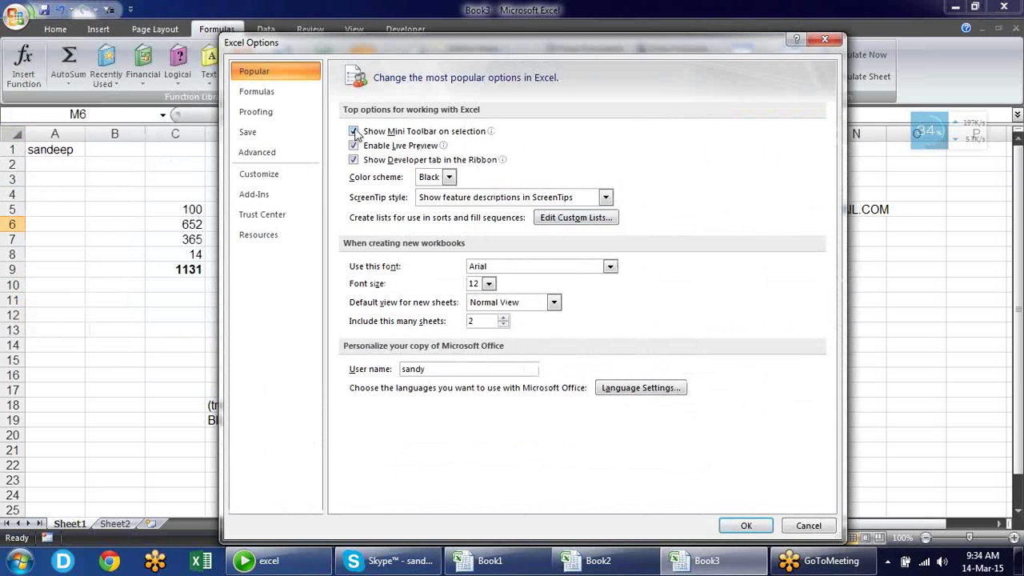
left_click(291, 113)
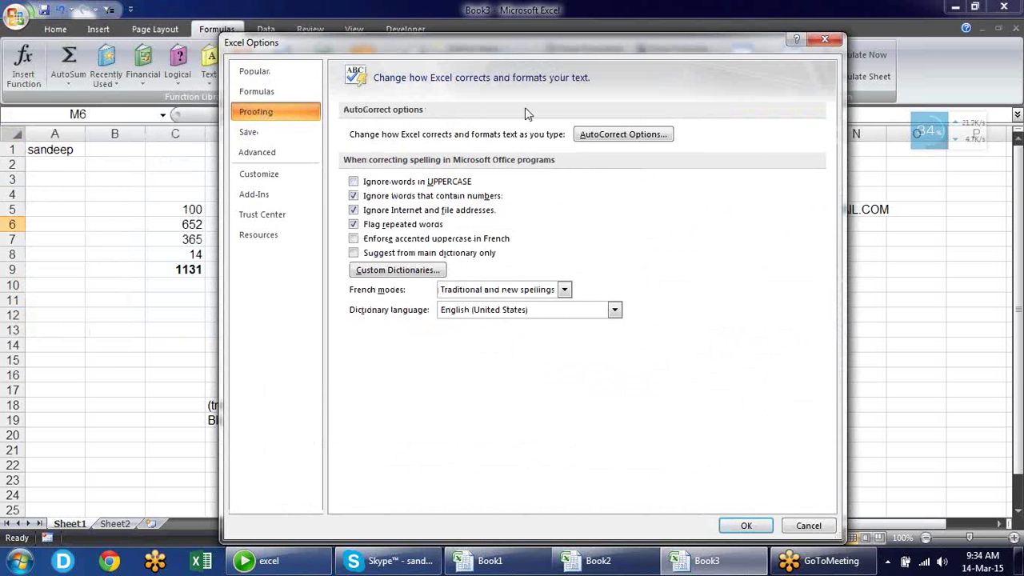
left_click(590, 134)
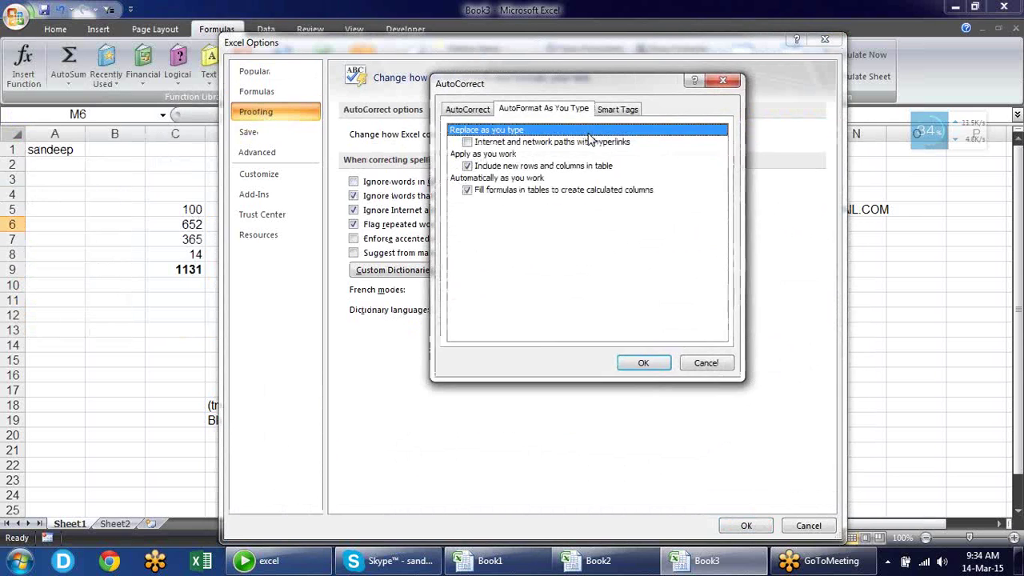
left_click(480, 142)
left_click(644, 364)
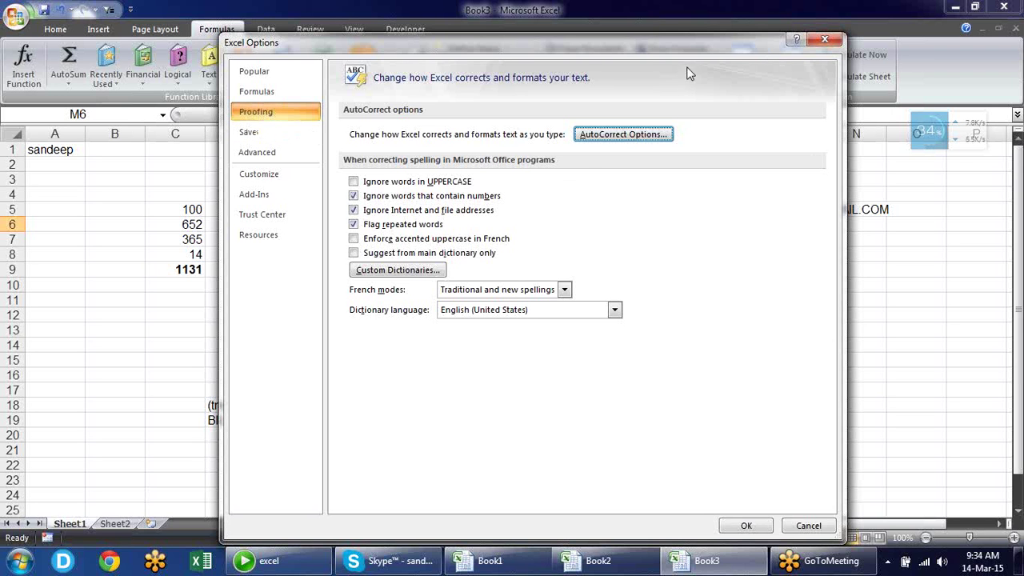
left_click_drag(663, 54, 593, 58)
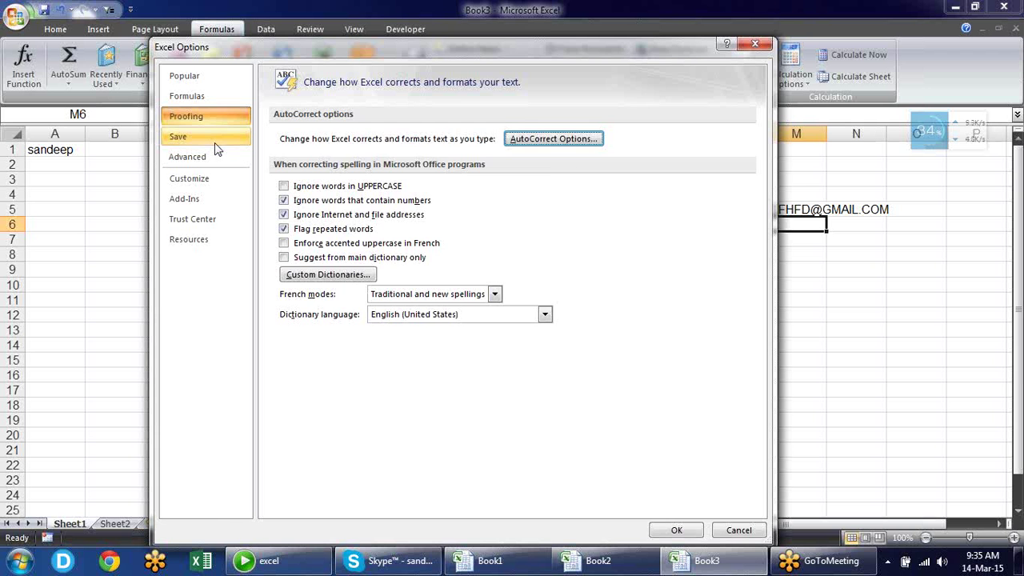
Glance at the Save settings in Excel Options, close the dialog, and select cell D11
left_click(213, 140)
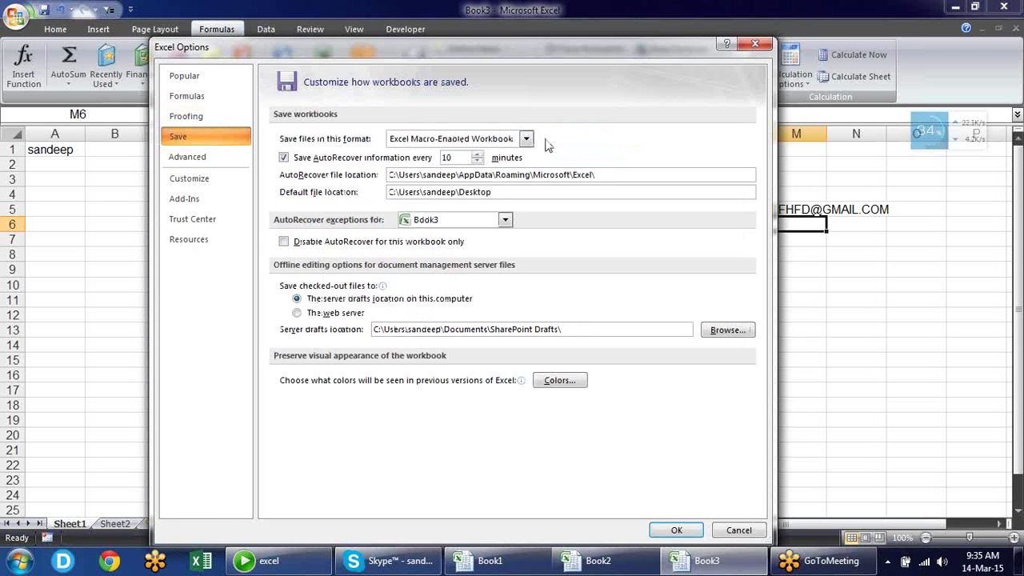
left_click(760, 43)
left_click(232, 303)
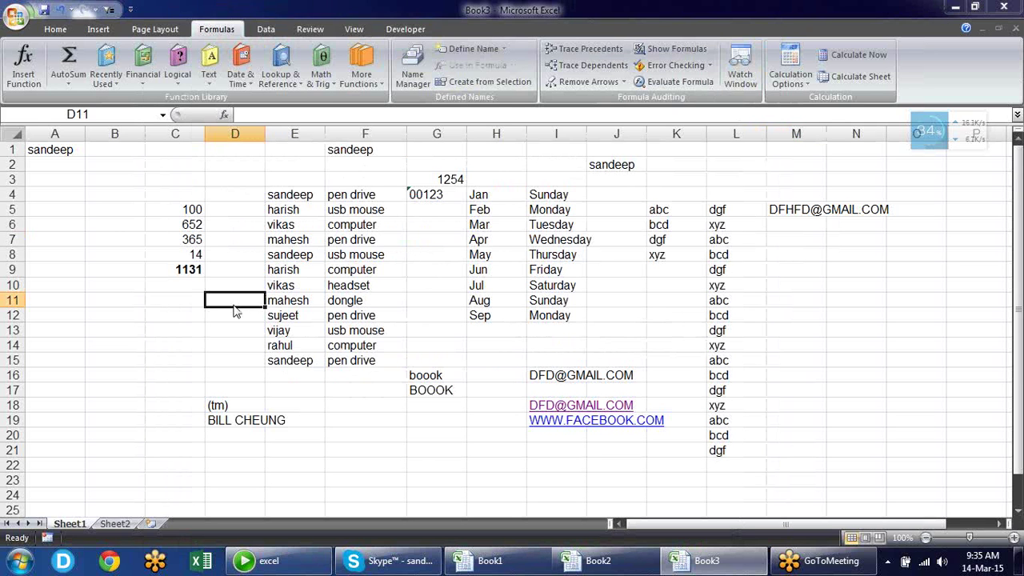
Start saving Book3, check the Excel Macro-Enabled Workbook file type, and cancel without saving
key("ctrl+s")
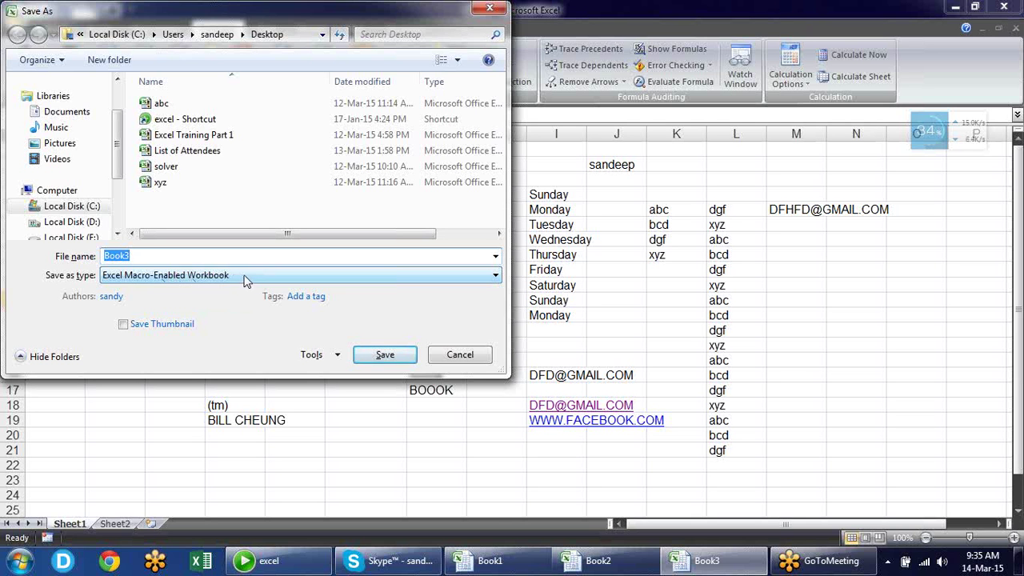
left_click(247, 280)
left_click(247, 280)
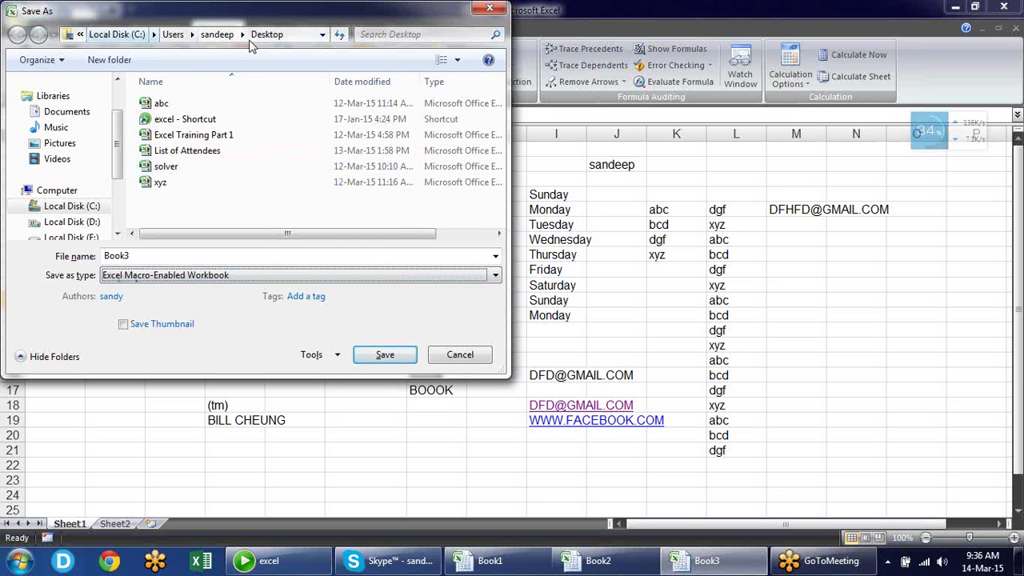
left_click(458, 354)
Review the Excel Macro-Enabled Workbook default format and default file location, then switch to Explorer
left_click(15, 19)
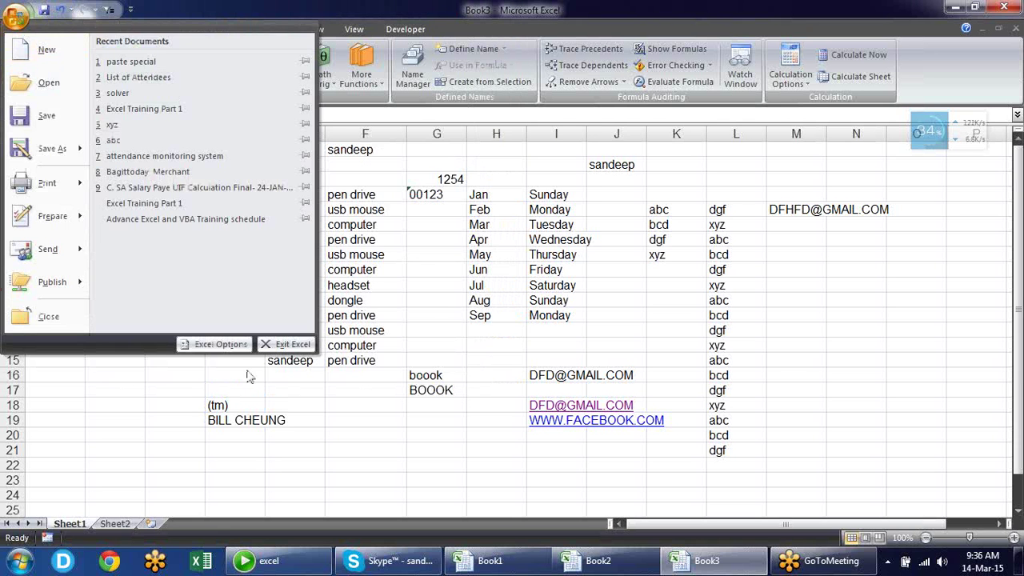
left_click(223, 344)
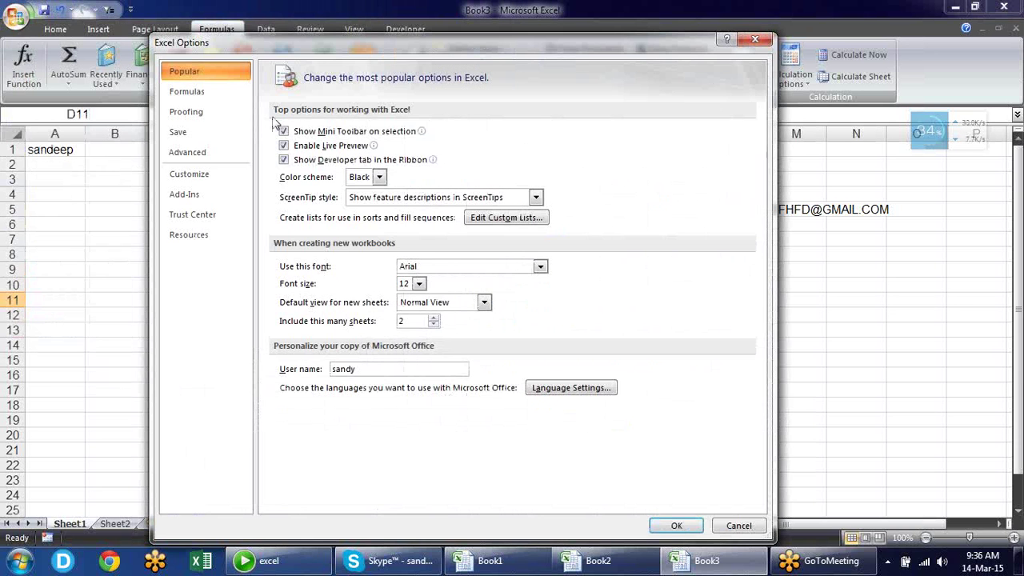
left_click(216, 130)
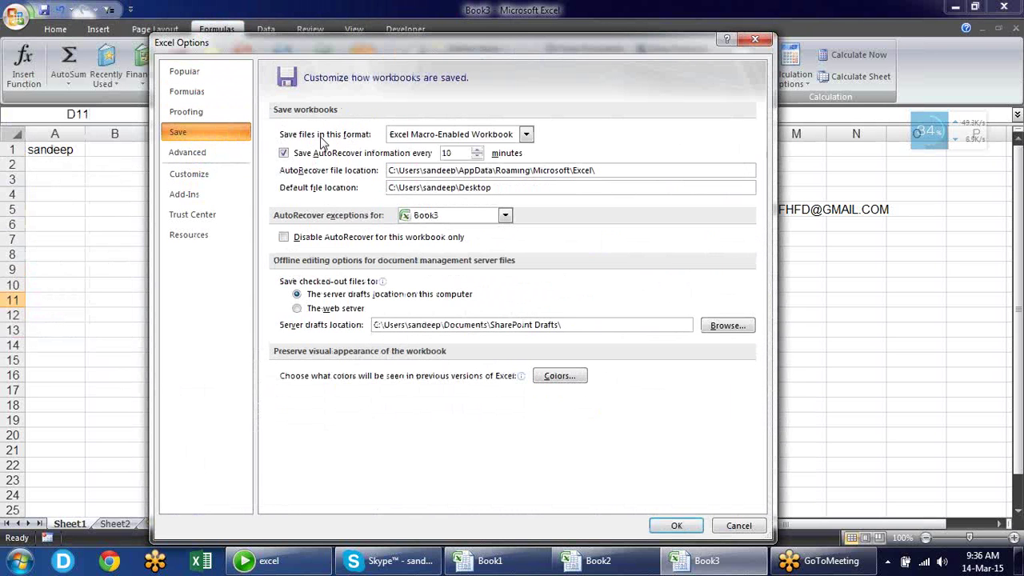
left_click(527, 135)
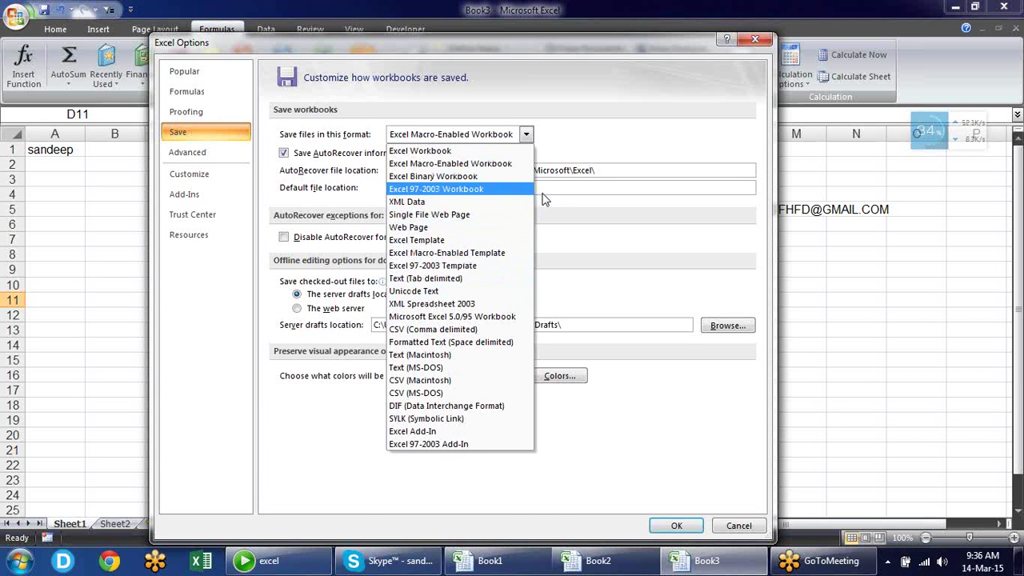
left_click(608, 129)
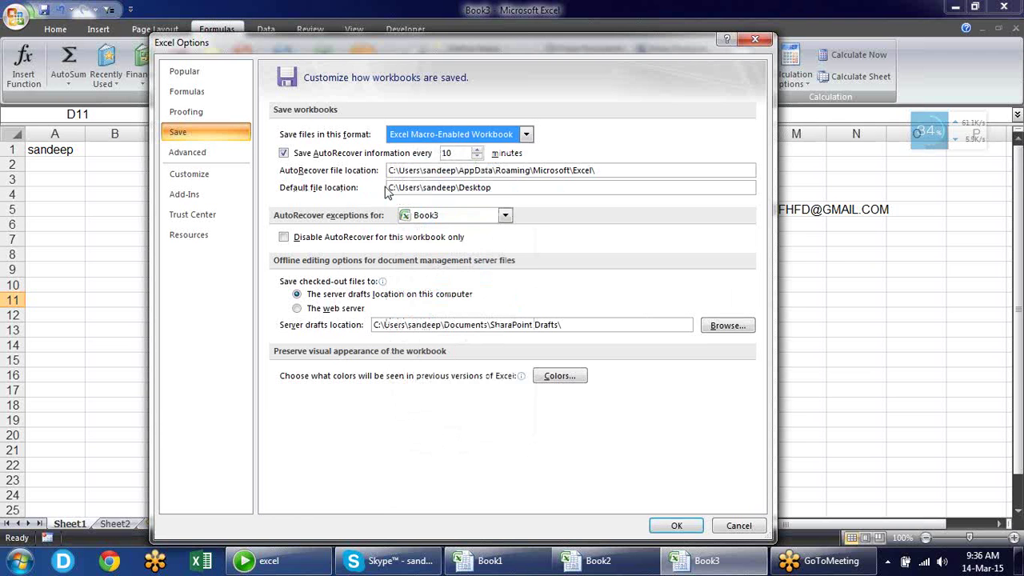
left_click_drag(500, 188, 301, 195)
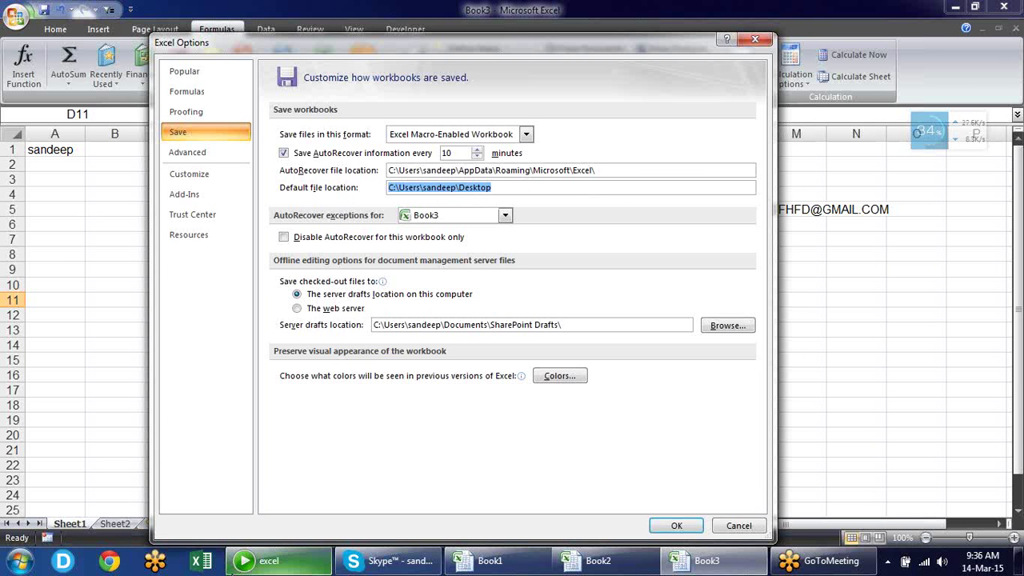
left_click(272, 562)
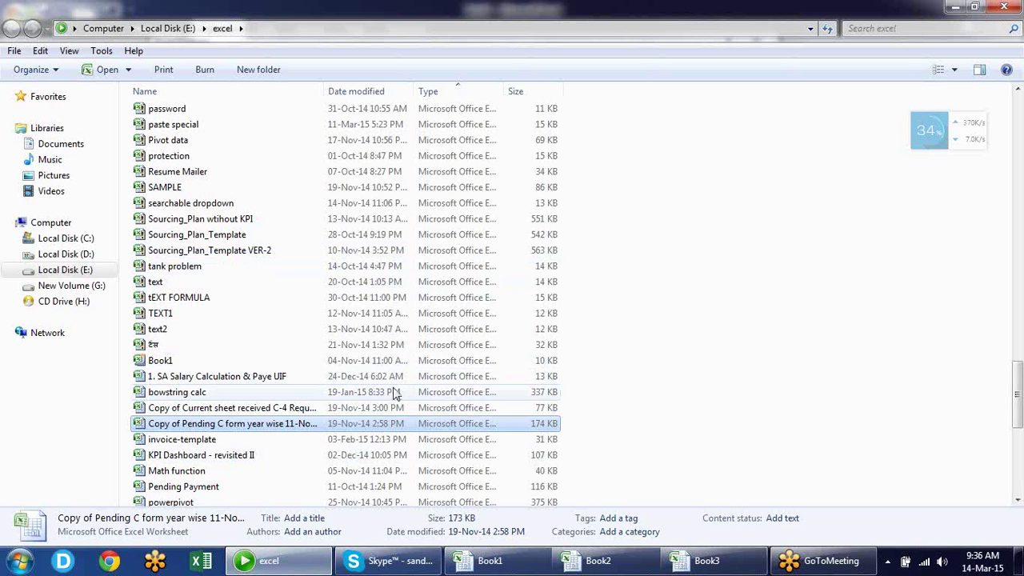
Open the excel Class folder on Local Disk (D:), copy its path, and return to Excel
left_click(80, 254)
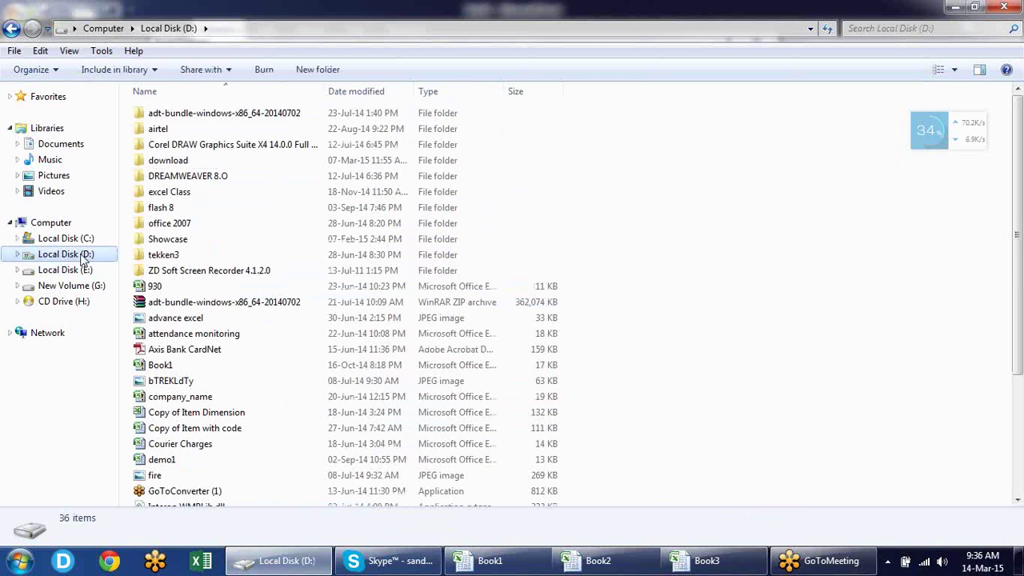
left_click(184, 195)
double_click(184, 200)
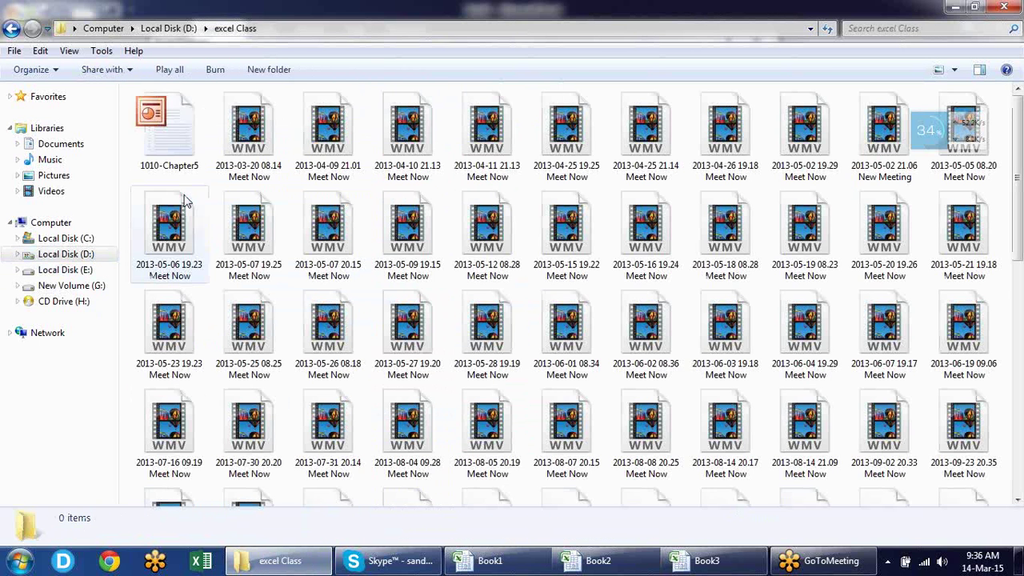
left_click(358, 28)
key("ctrl+c")
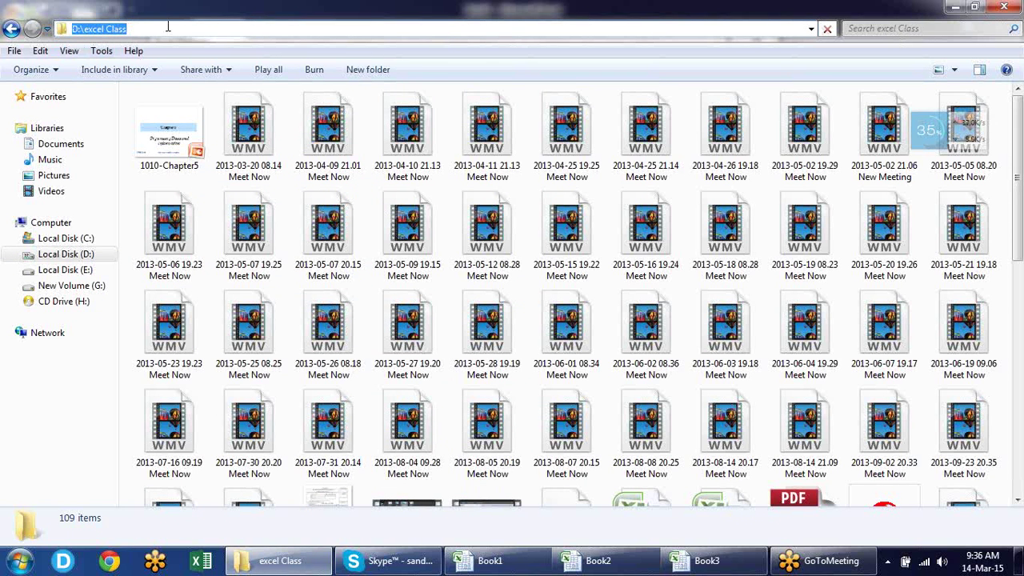
key("alt+Tab")
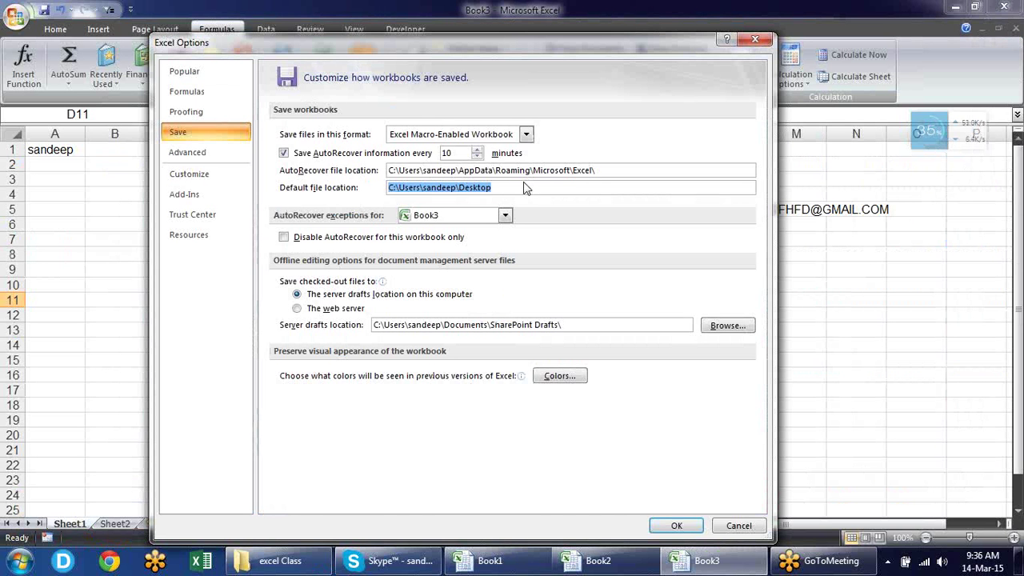
Make D:\excel Class the default file location and verify Save As now opens there
key("ctrl+v")
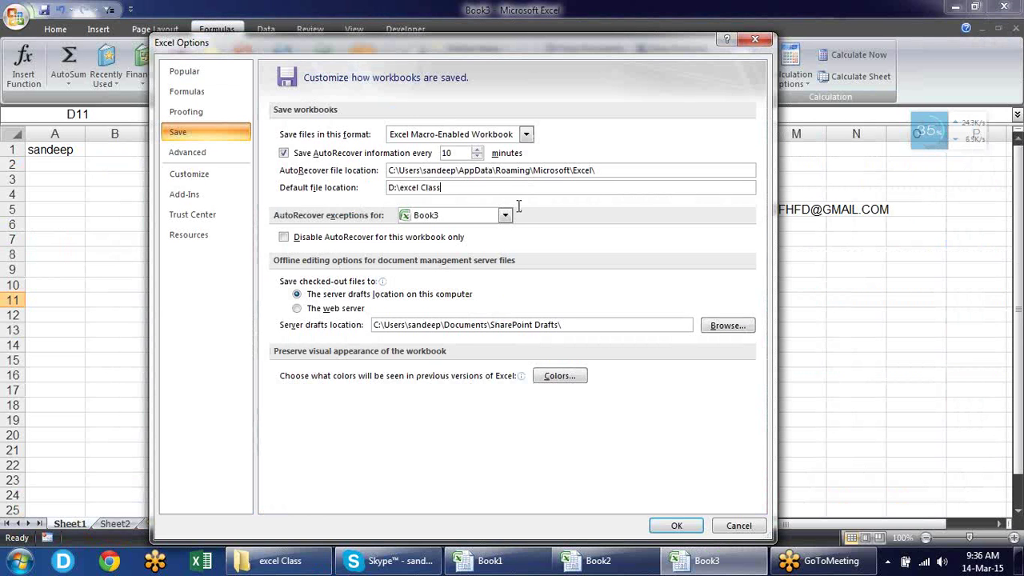
left_click(675, 526)
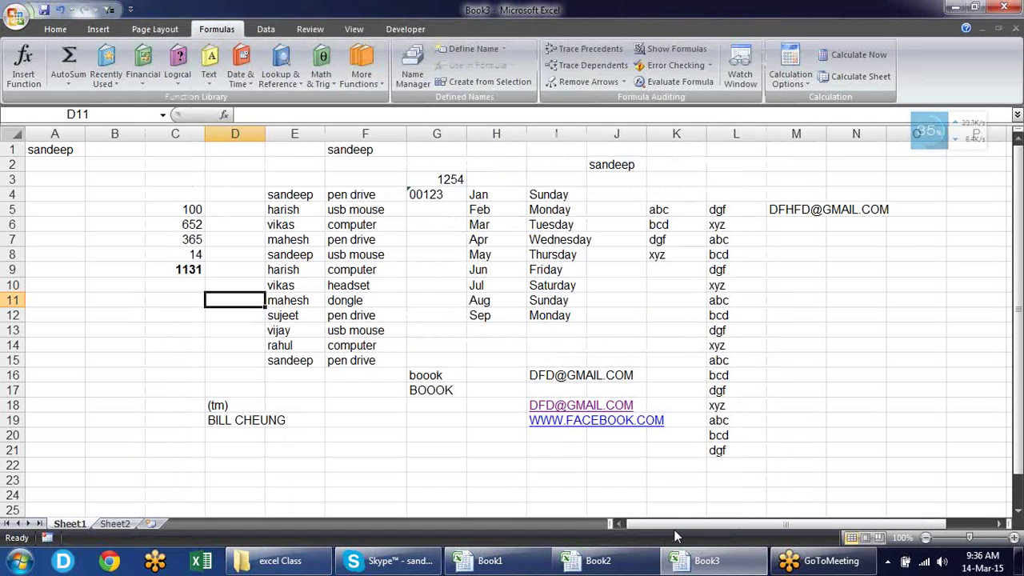
key("ctrl+s")
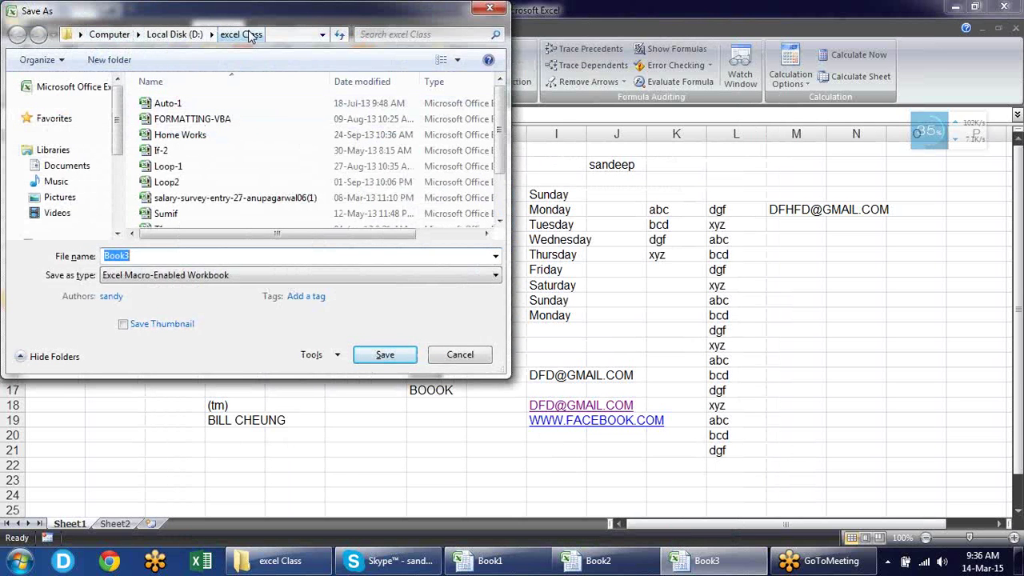
left_click(80, 35)
left_click(137, 34)
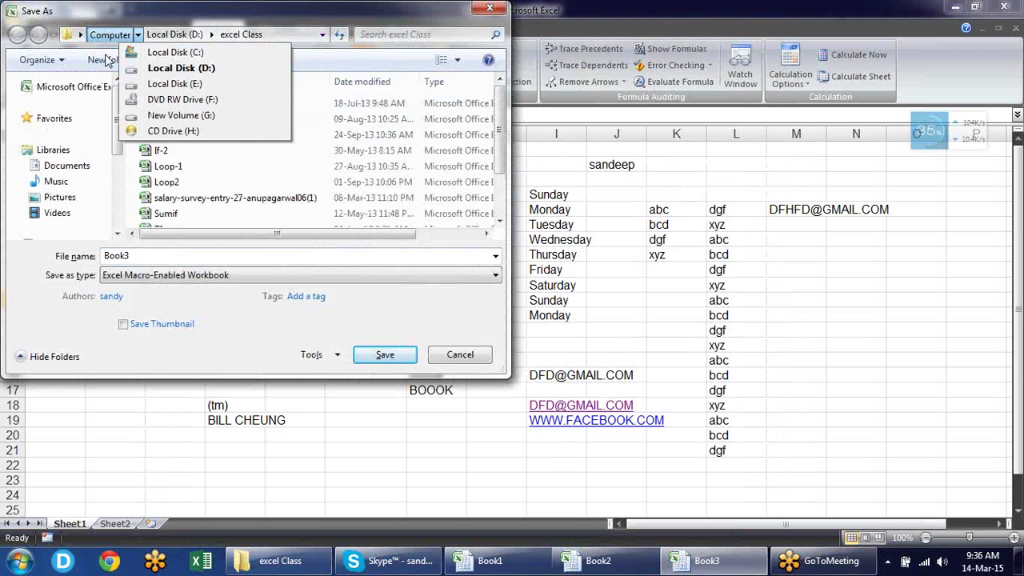
key("Escape")
key("Escape")
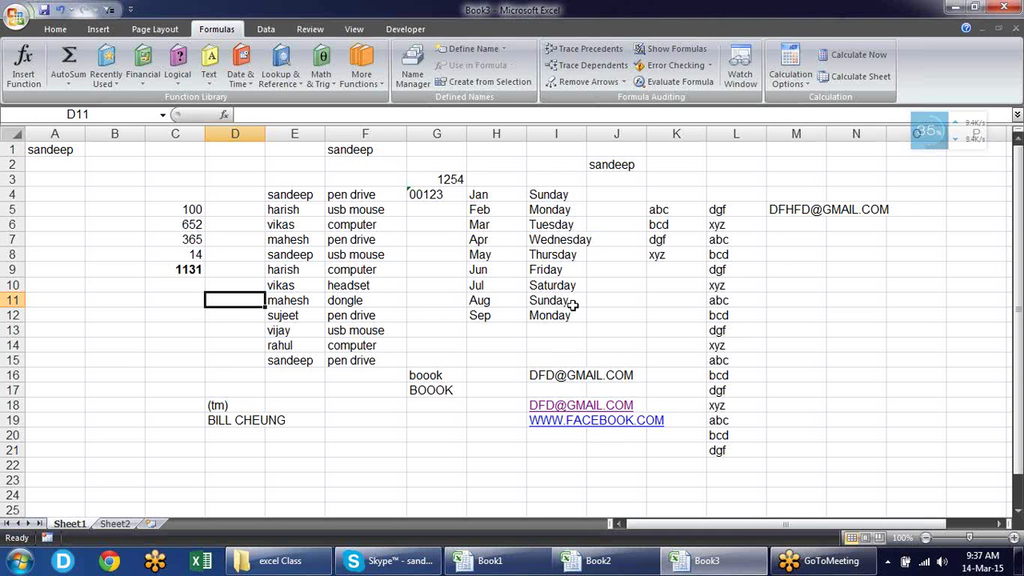
key("F12")
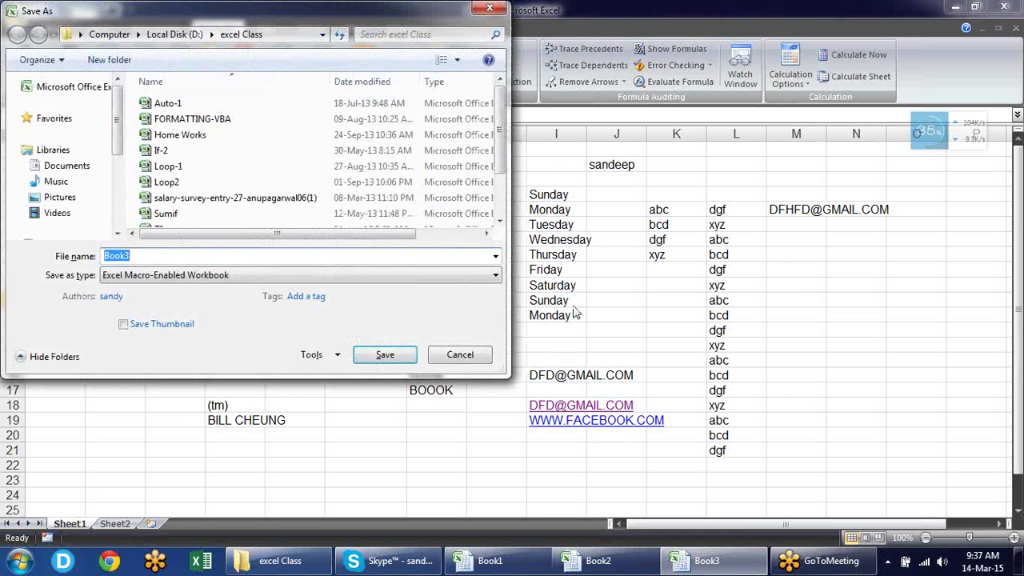
key("Escape")
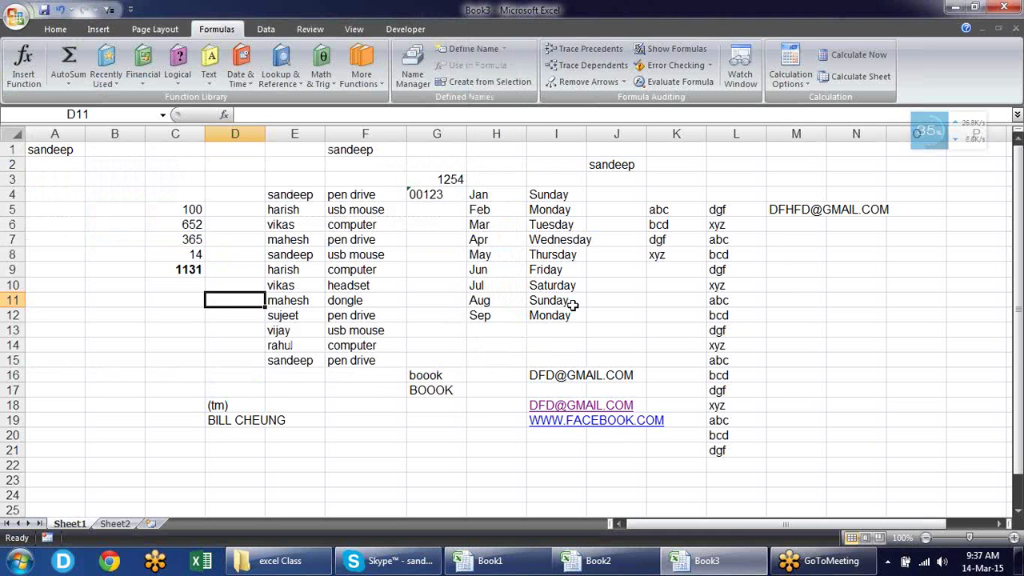
Highlight the 10-minute AutoRecover interval and the AutoRecover file location path in Save settings
left_click(17, 16)
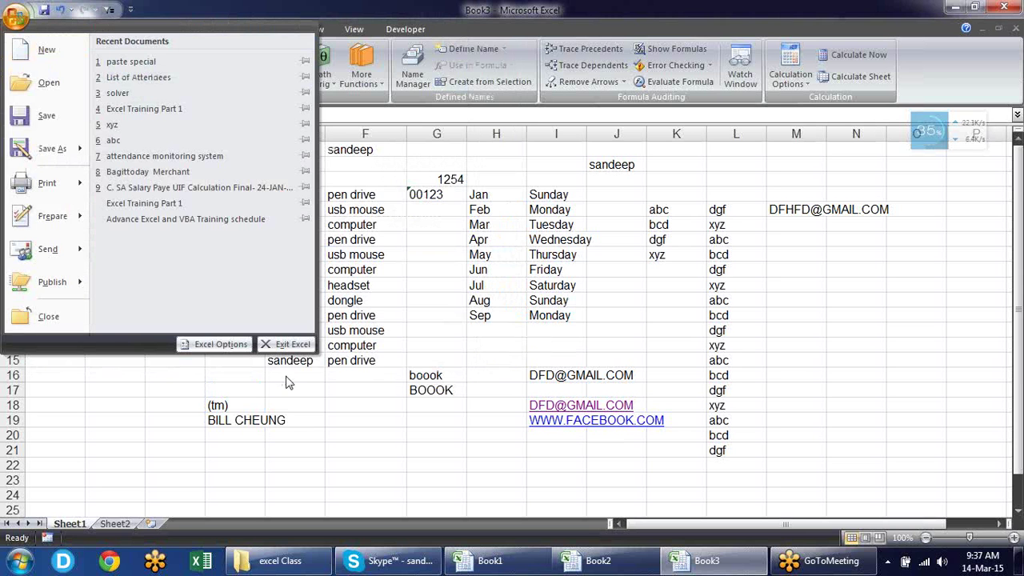
left_click(230, 344)
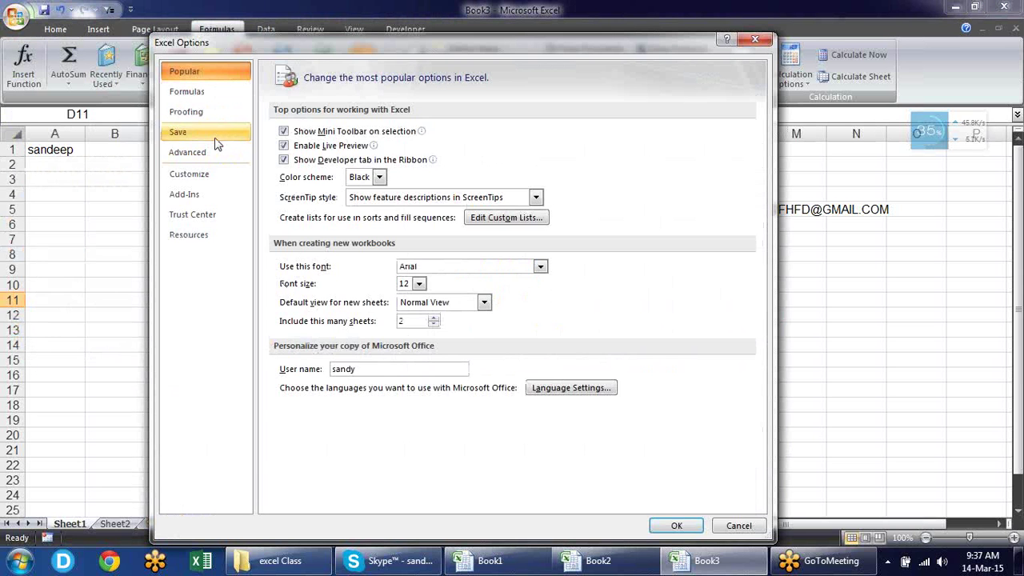
left_click(215, 136)
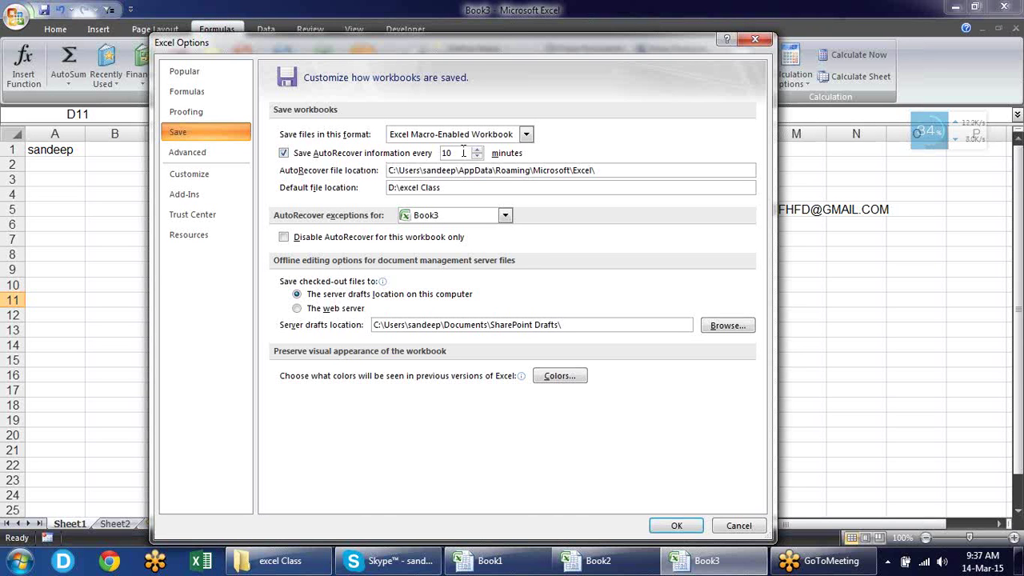
left_click_drag(463, 152, 435, 152)
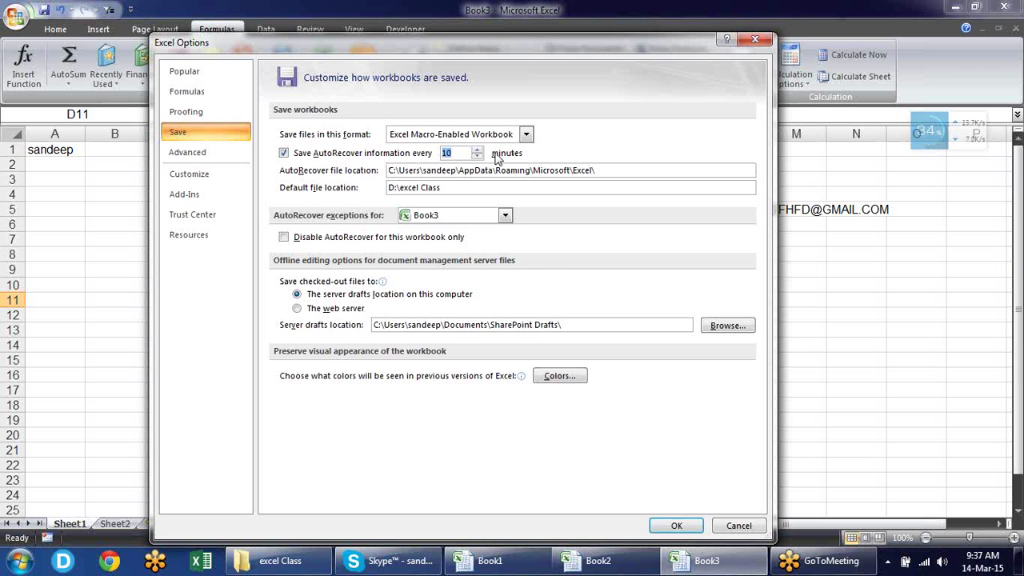
left_click(471, 152)
left_click_drag(612, 169, 385, 171)
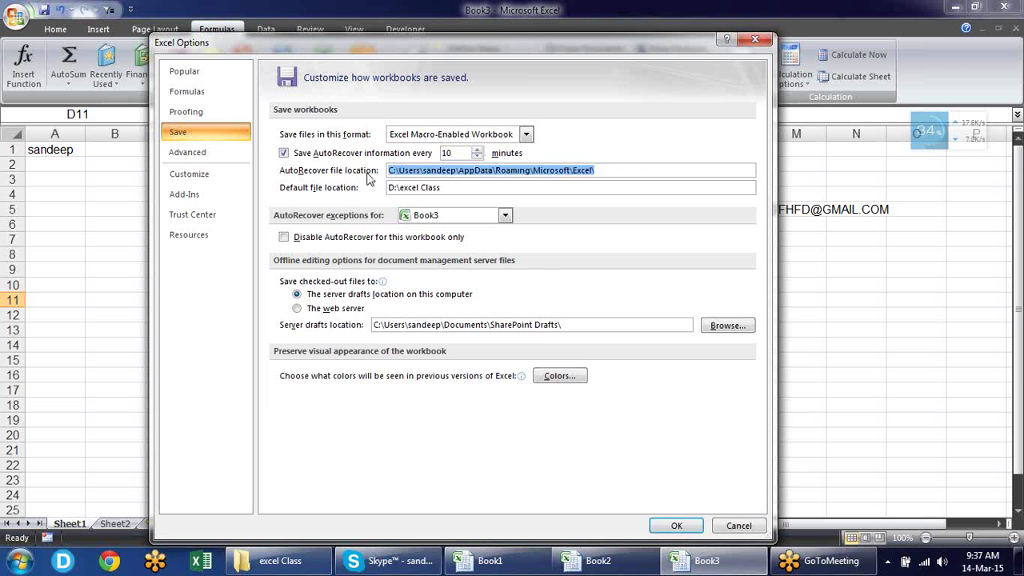
left_click(688, 171)
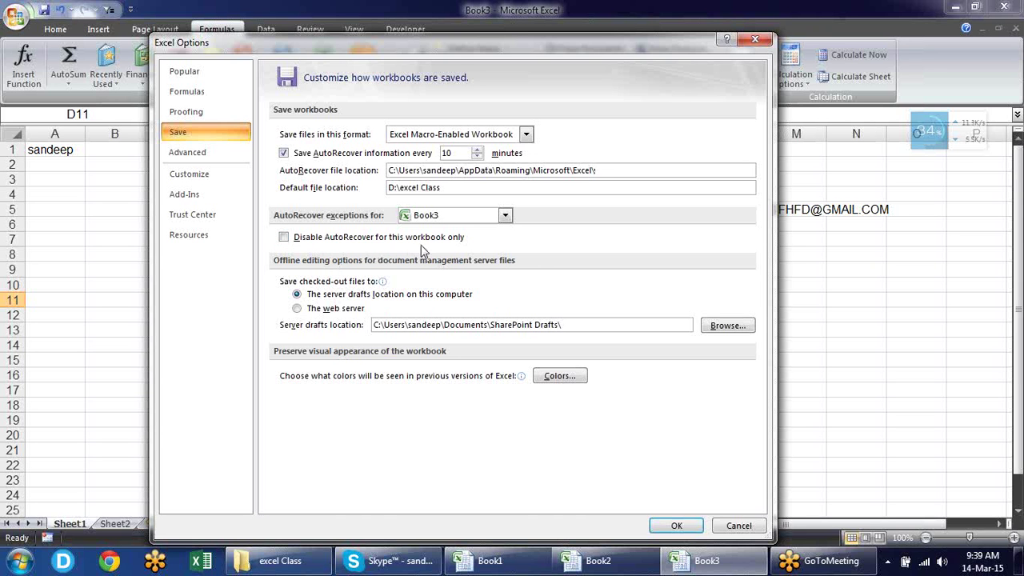
Disable AutoRecover for Book2 as the AutoRecover exception workbook
left_click(459, 216)
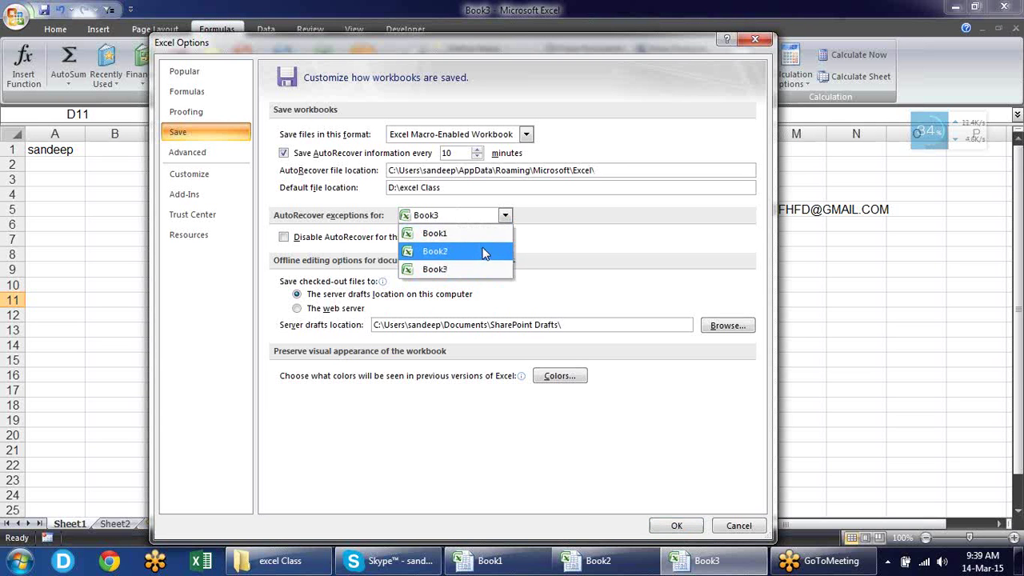
left_click(482, 251)
left_click(285, 237)
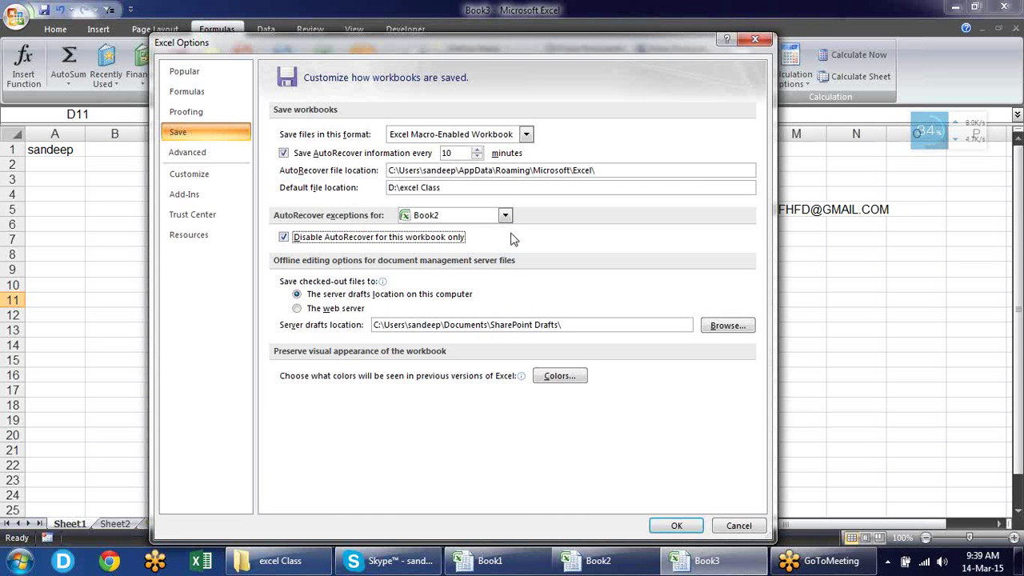
View the Advanced options, close Excel Options without applying, and select cell C3
left_click(243, 148)
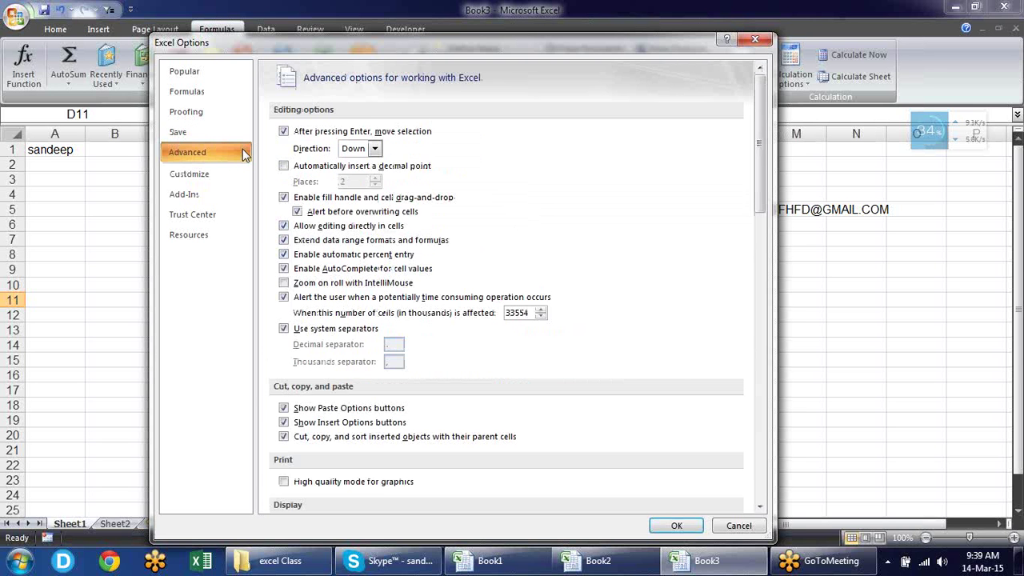
left_click(763, 44)
left_click(150, 181)
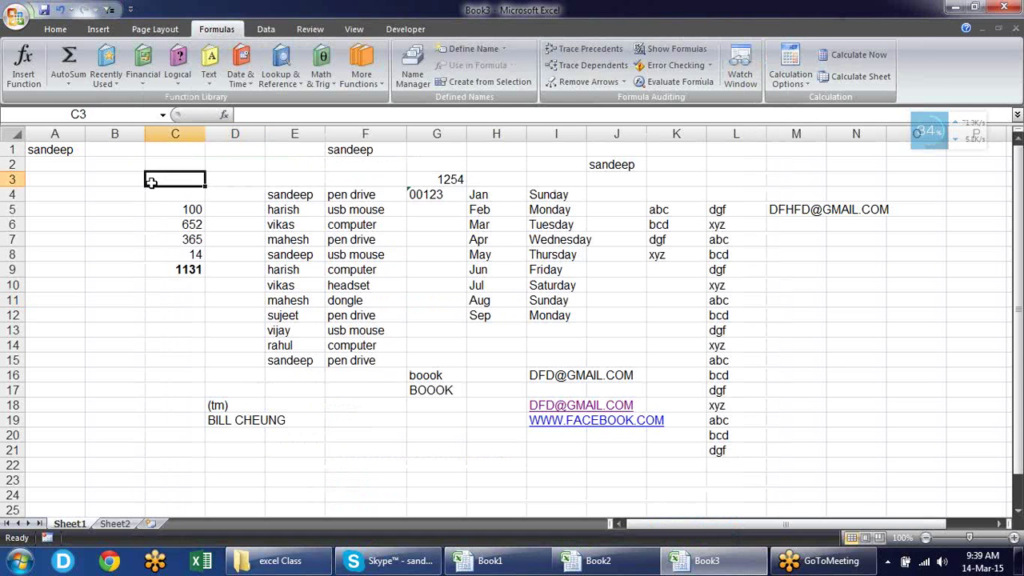
From C12, set 'After pressing Enter, move selection' direction to Up in Advanced options
key("Return")
key("Return")
key("Return")
key("Return")
key("Return")
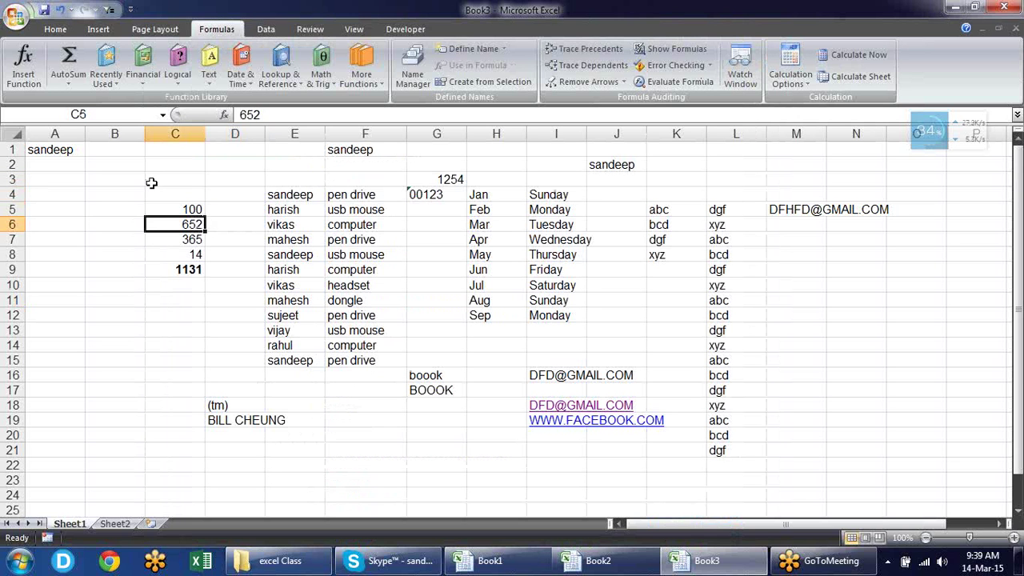
key("Return")
key("Return")
key("Return")
key("Return")
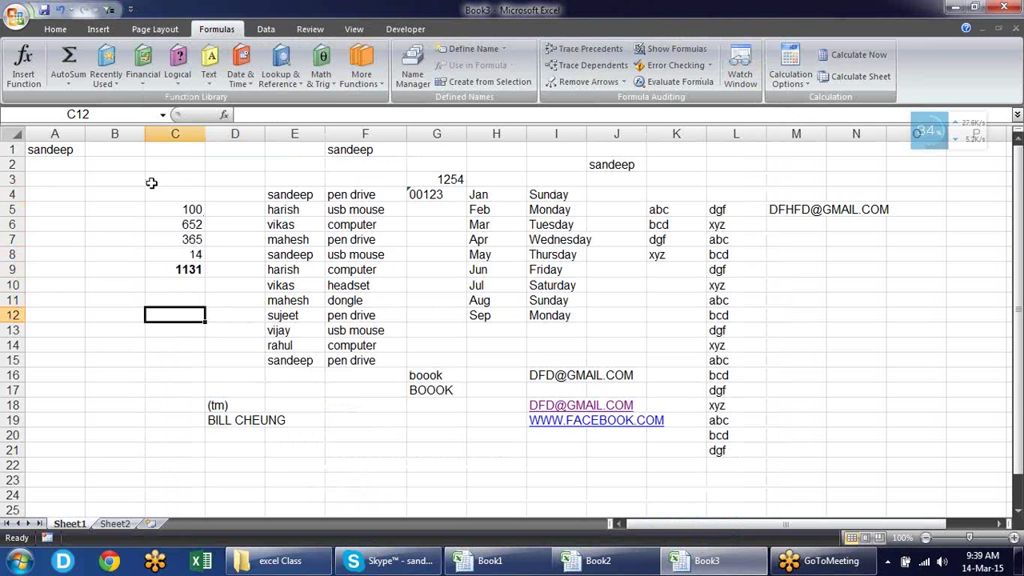
left_click(17, 16)
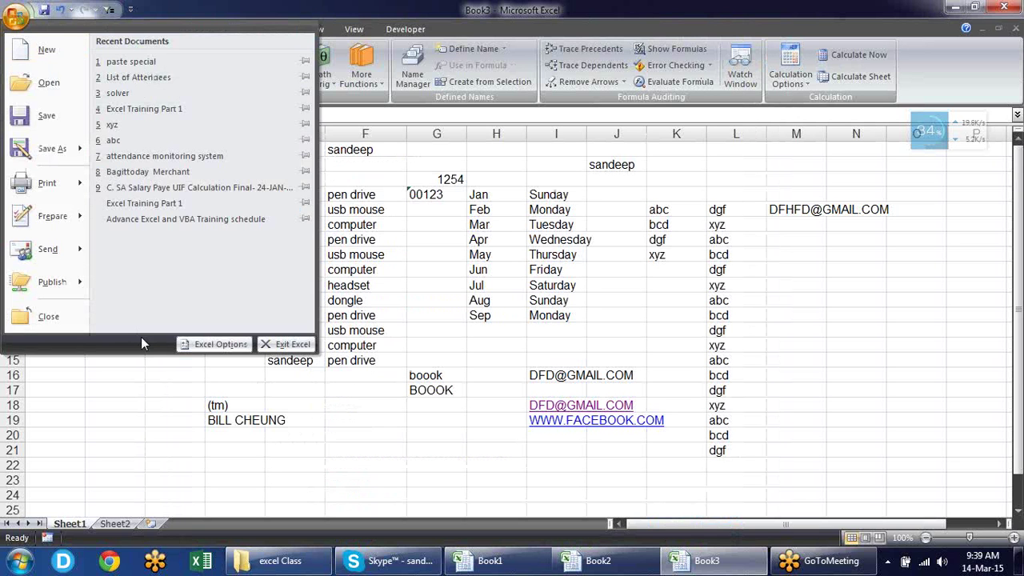
left_click(219, 346)
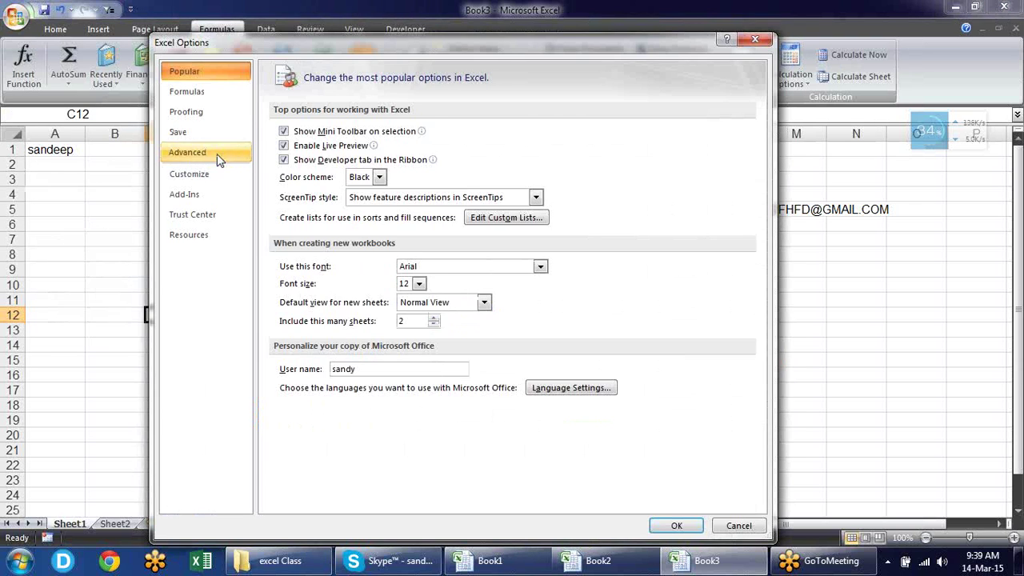
left_click(191, 152)
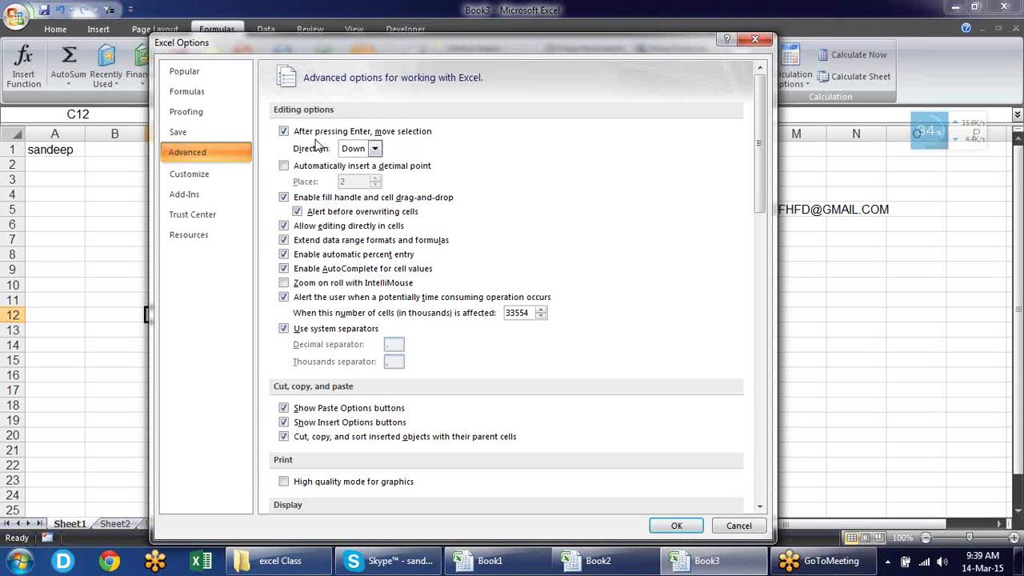
left_click(375, 149)
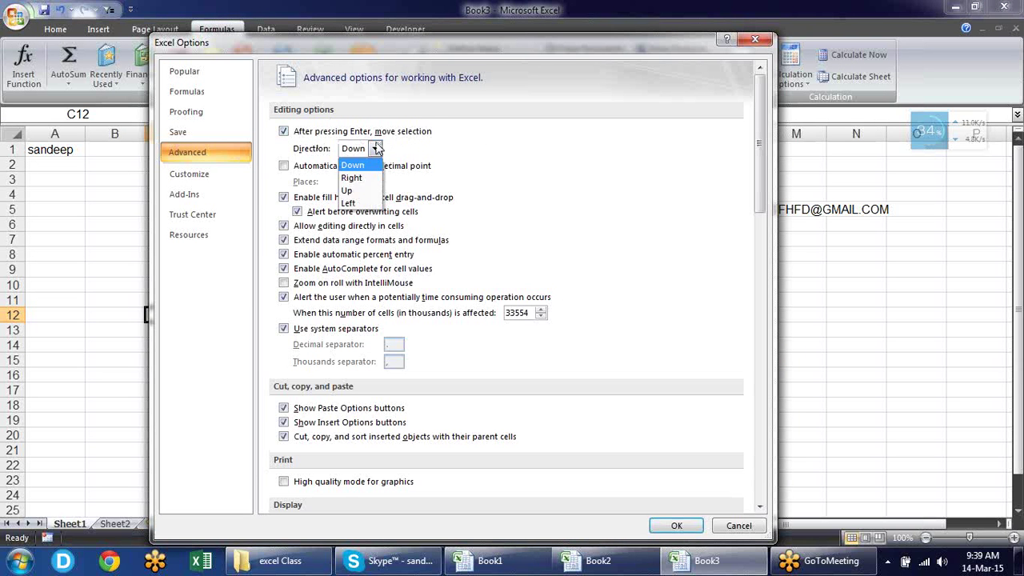
left_click(371, 190)
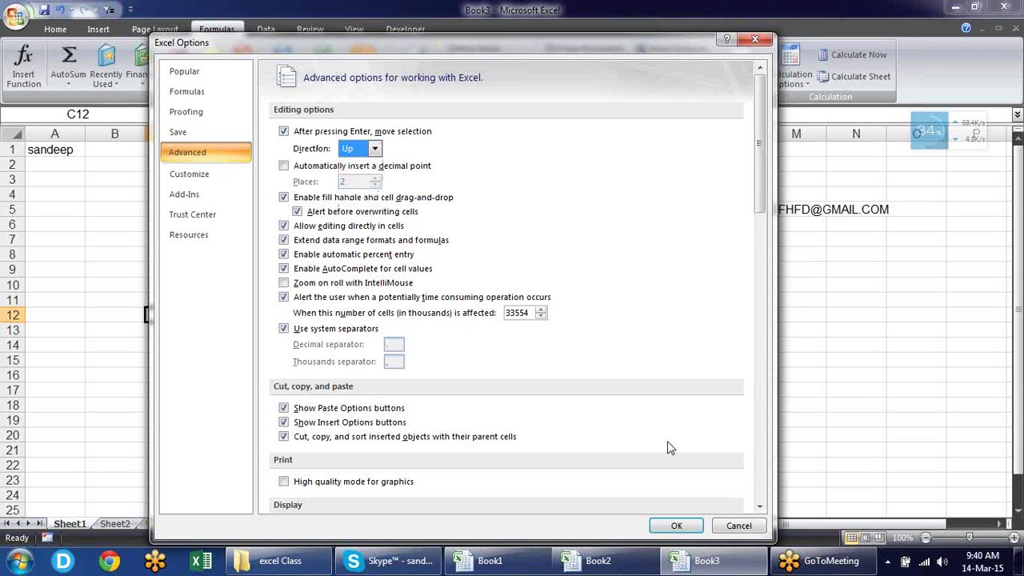
Apply the change and confirm Enter now moves the selection up to C2
left_click(676, 526)
key("Return")
key("Return")
key("Return")
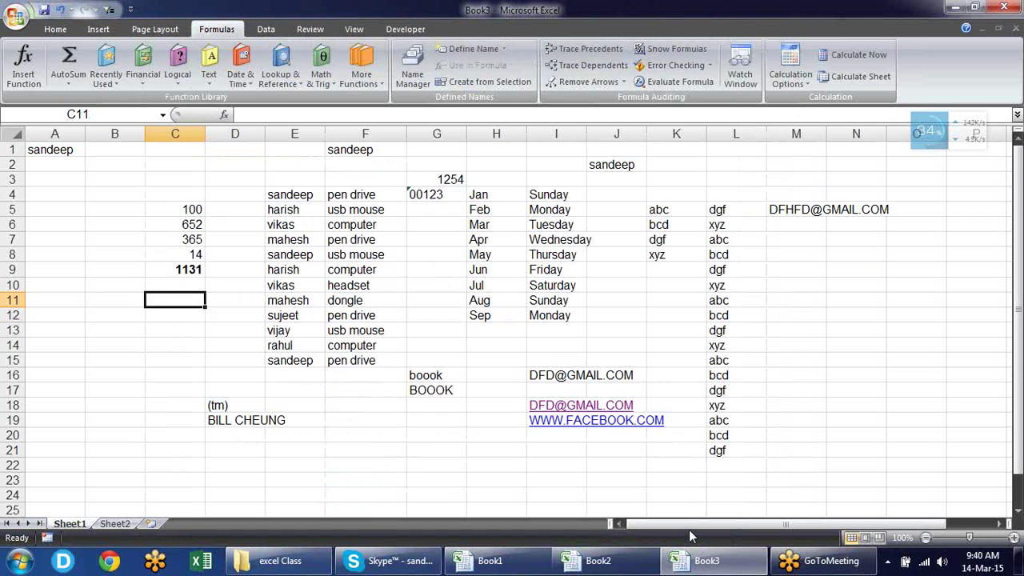
key("Return")
key("Return")
key("Return")
key("Return")
key("Return")
key("Return")
key("Return")
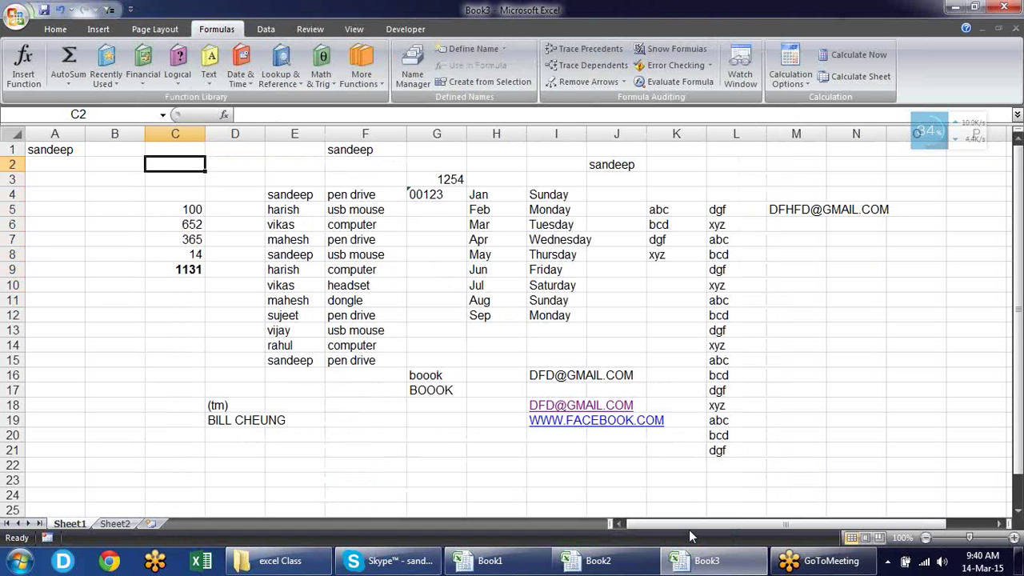
Set the Enter direction back to Down and turn on automatic two-place decimal insertion
left_click(16, 15)
left_click(201, 345)
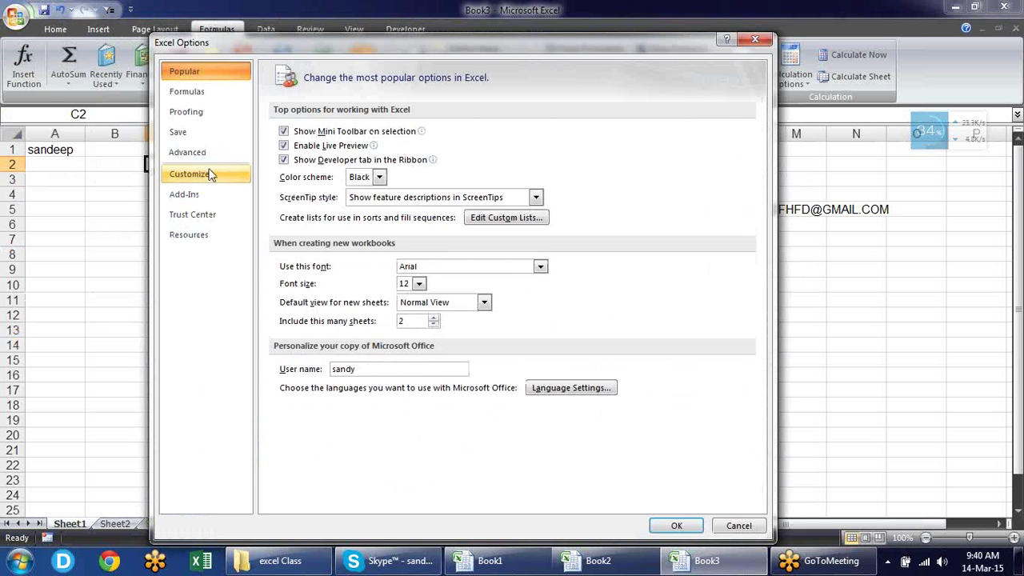
left_click(206, 153)
left_click(374, 149)
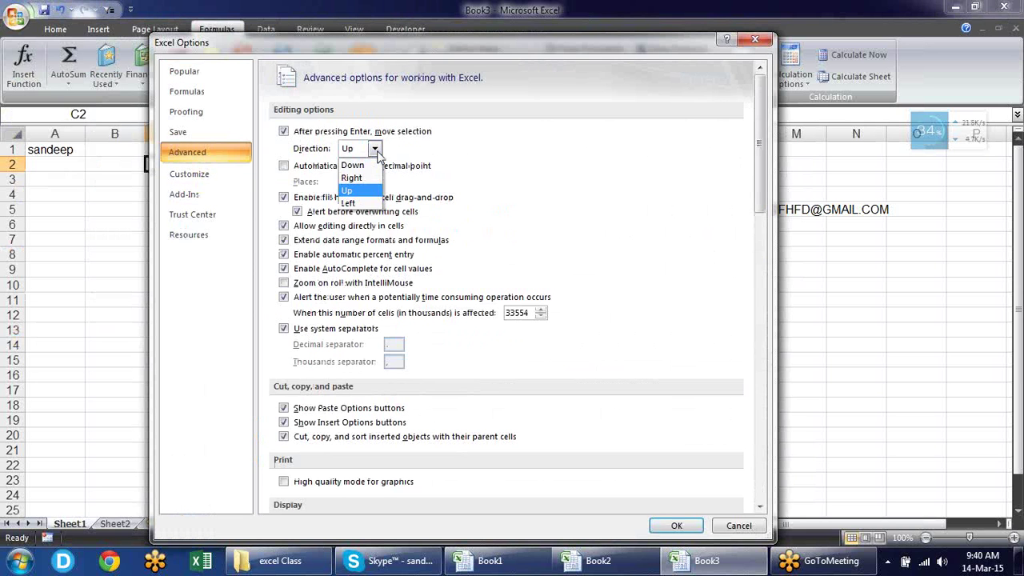
left_click(352, 165)
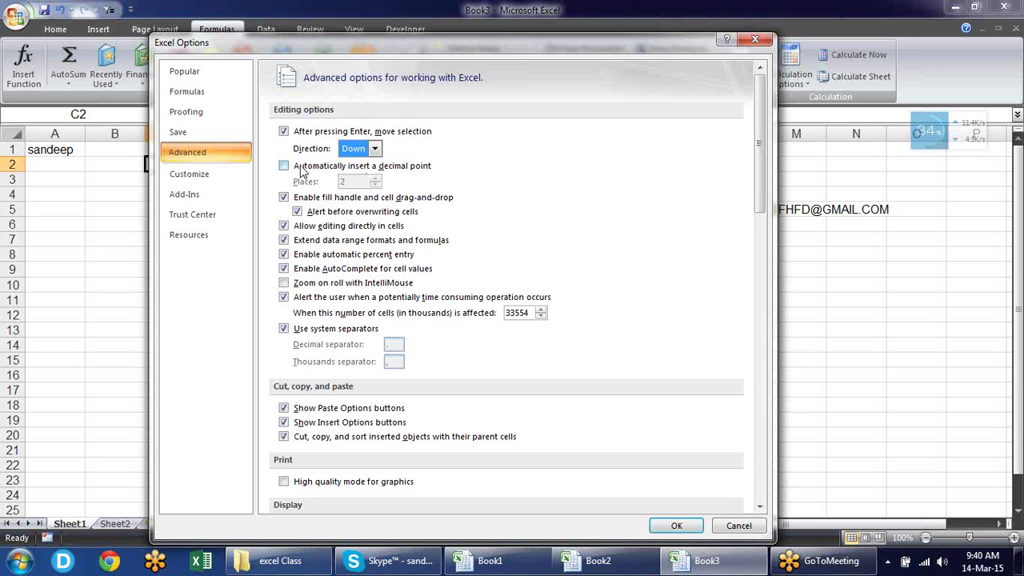
left_click(297, 166)
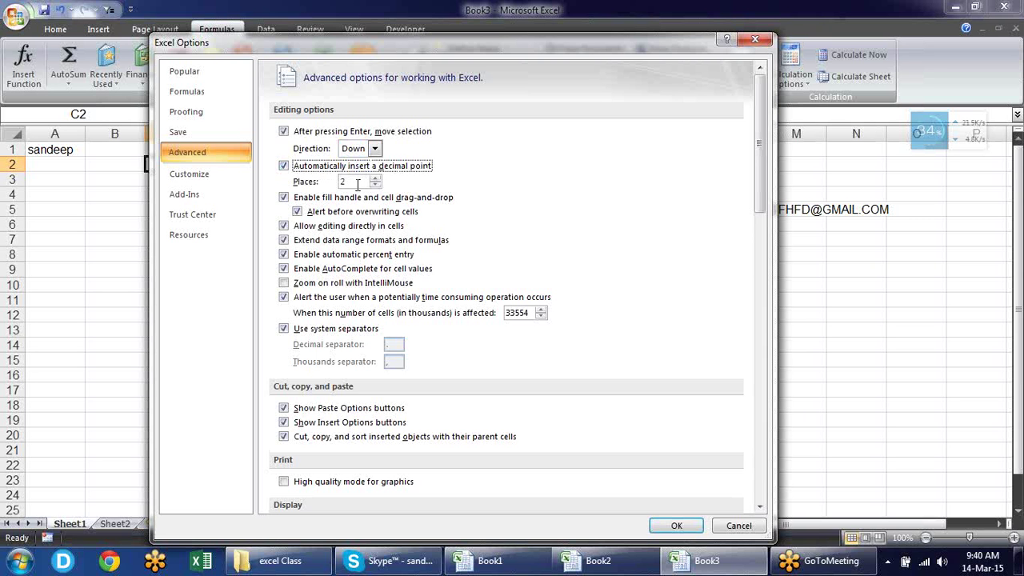
left_click(670, 524)
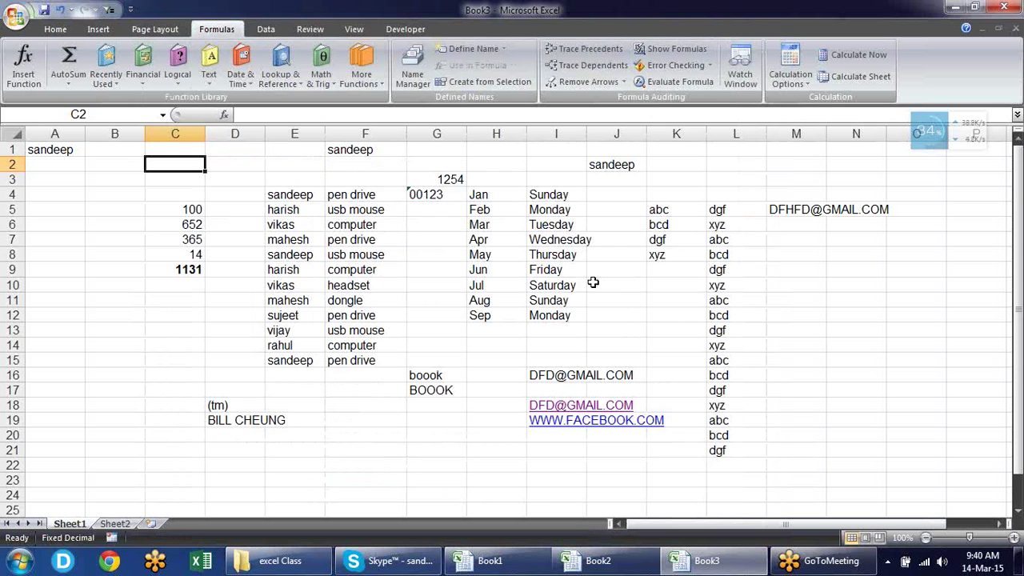
Enter 1034 in J10 and check it becomes 10.34
left_click(592, 283)
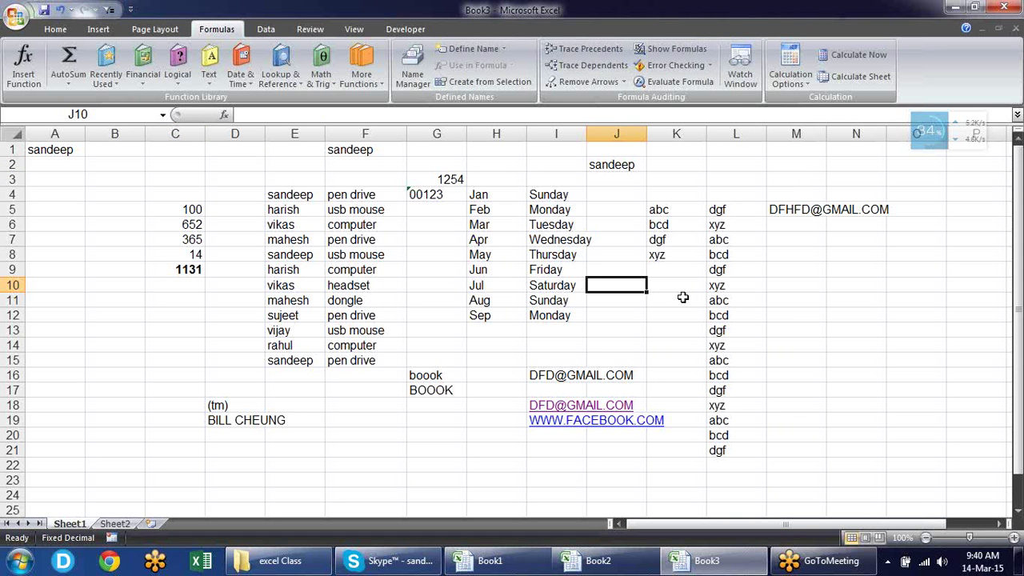
type("1034")
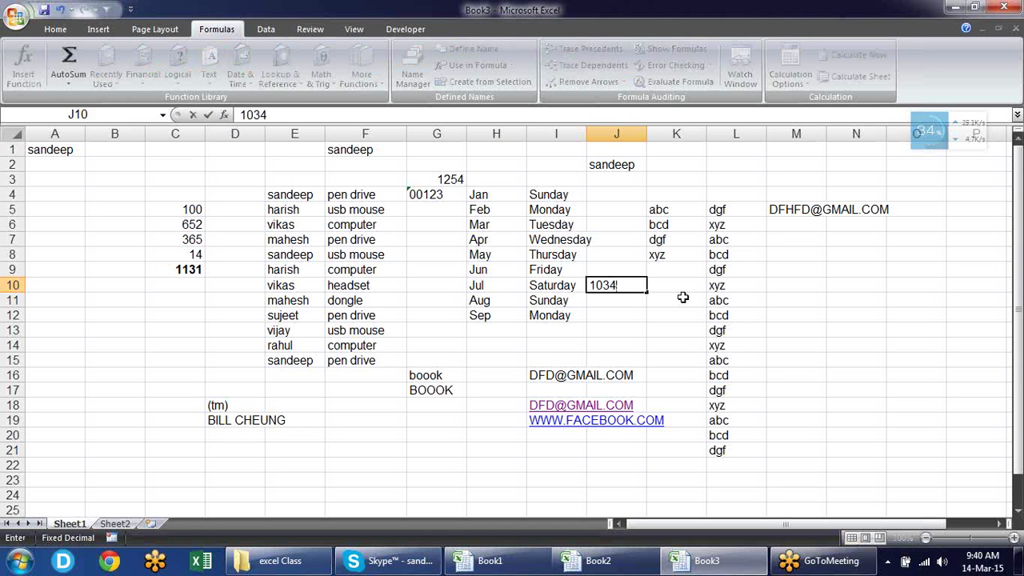
key("Return")
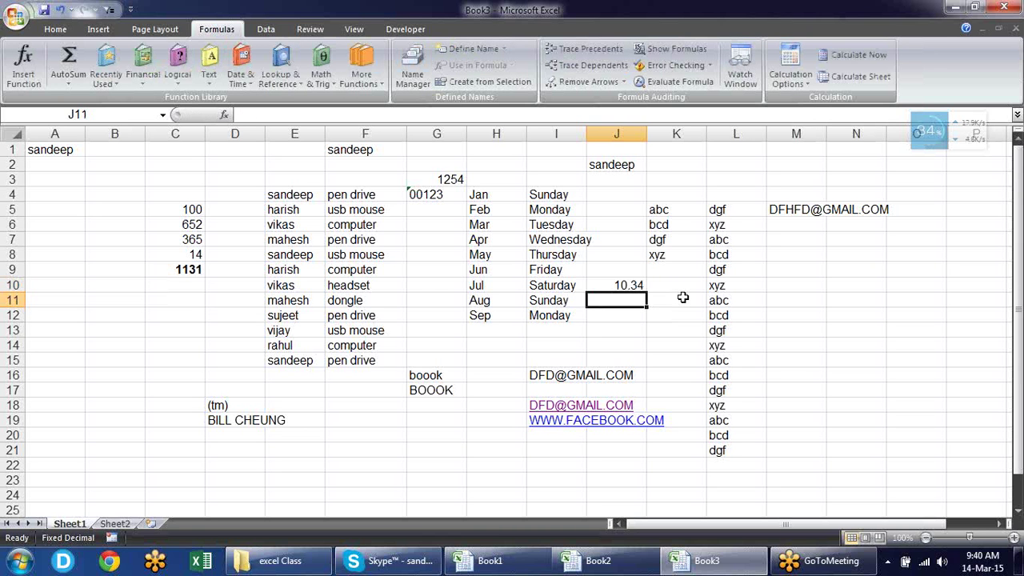
left_click(629, 286)
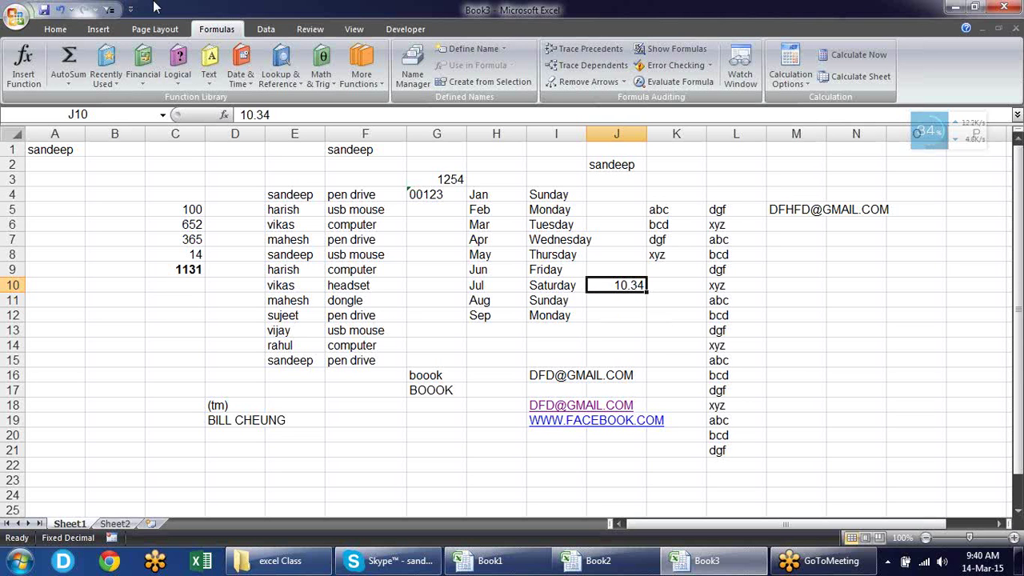
Turn off automatic decimal point insertion in the Advanced options
left_click(13, 31)
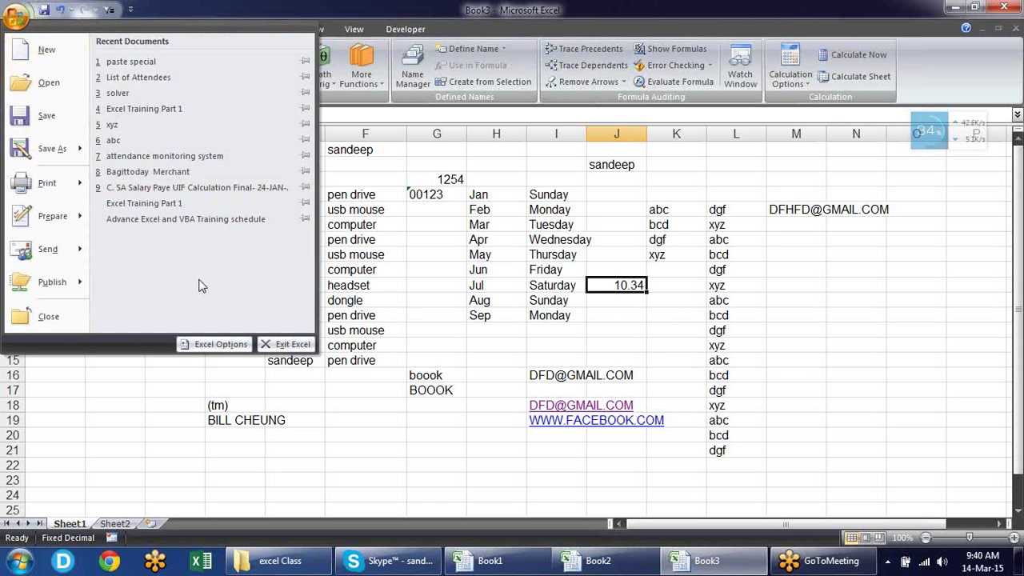
left_click(218, 344)
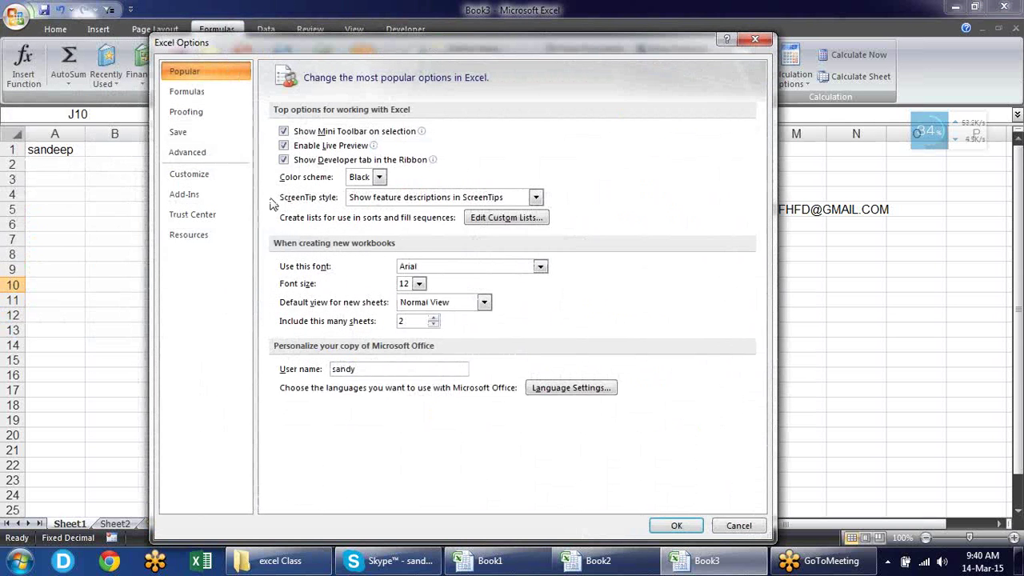
left_click(231, 153)
left_click(284, 165)
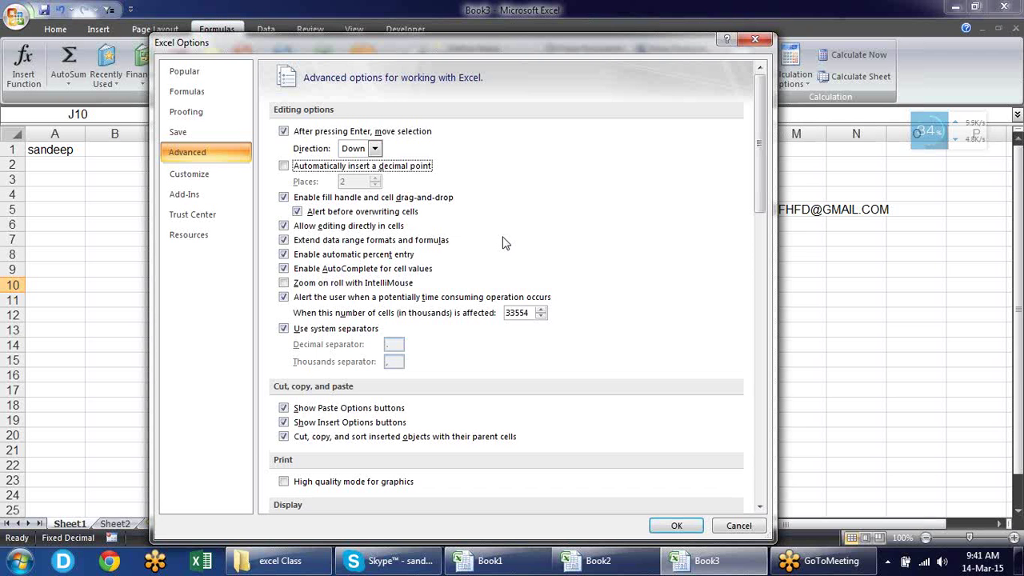
left_click(670, 528)
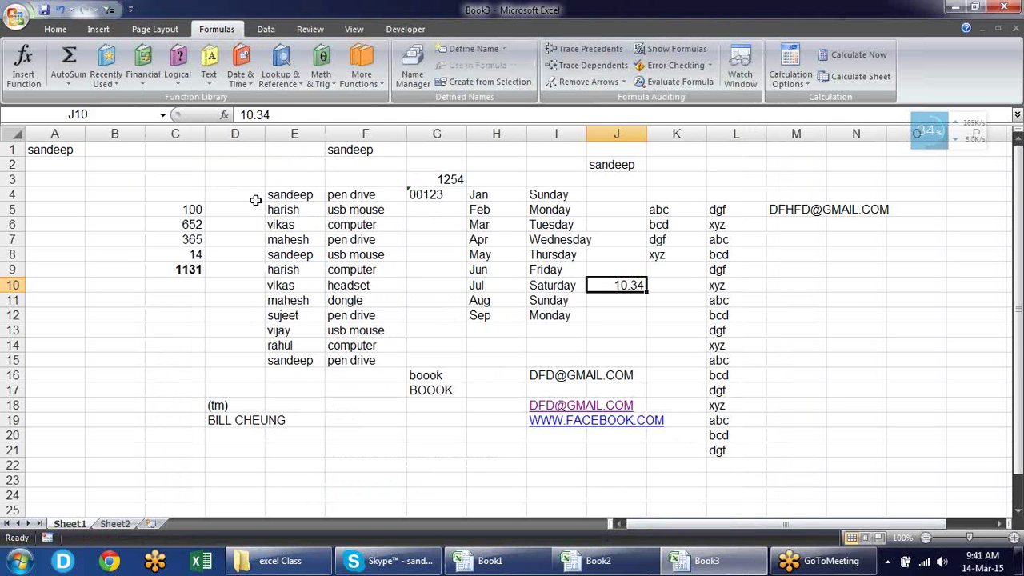
Select cells E5, E4, D4, D6 and B4, then bring up the Office menu
left_click(305, 206)
left_click(307, 195)
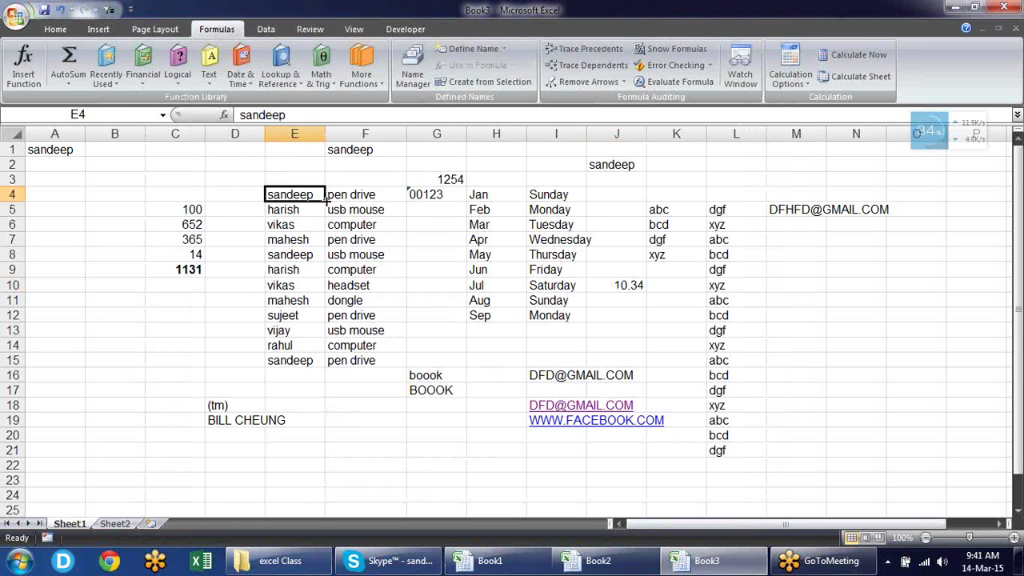
left_click(327, 203)
left_click(232, 190)
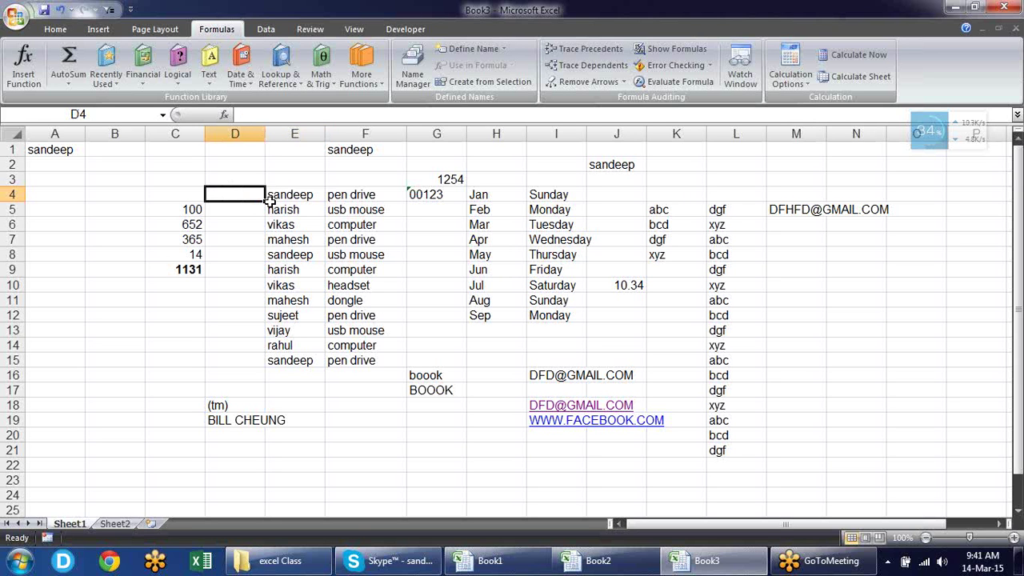
left_click(234, 221)
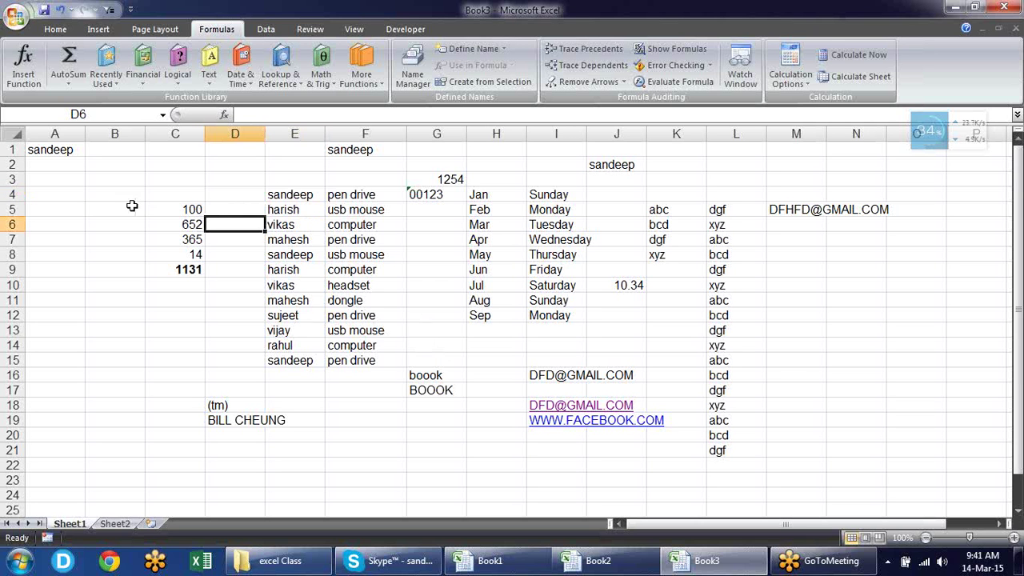
left_click(124, 196)
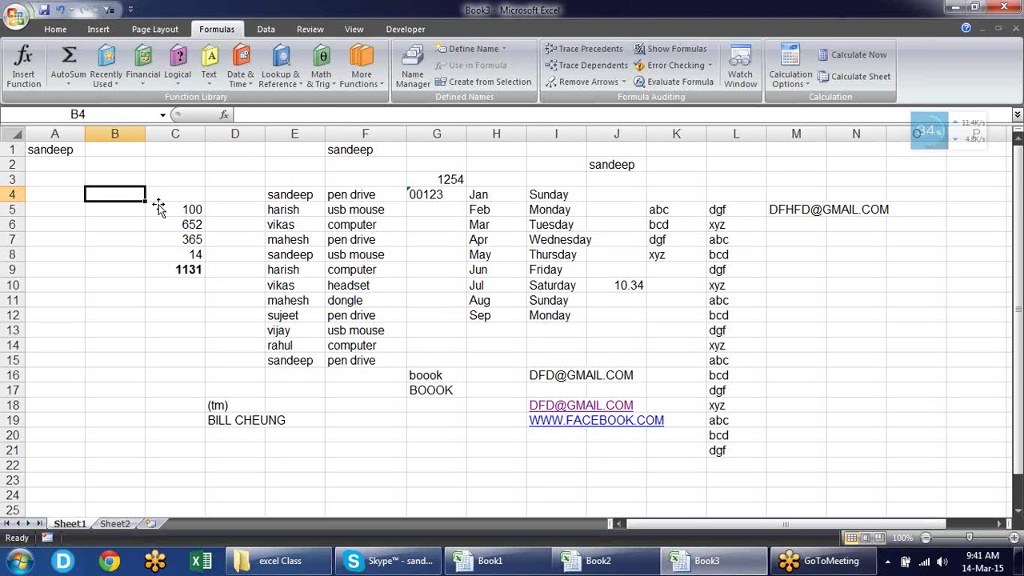
left_click(16, 16)
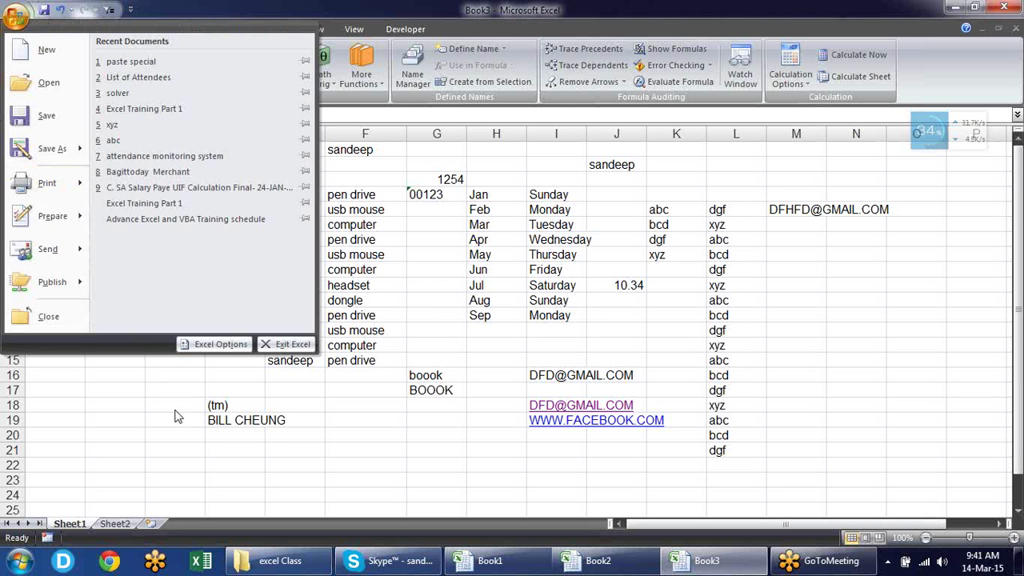
Uncheck 'Enable fill handle and cell drag-and-drop' in the Advanced options and apply
left_click(232, 345)
left_click(225, 162)
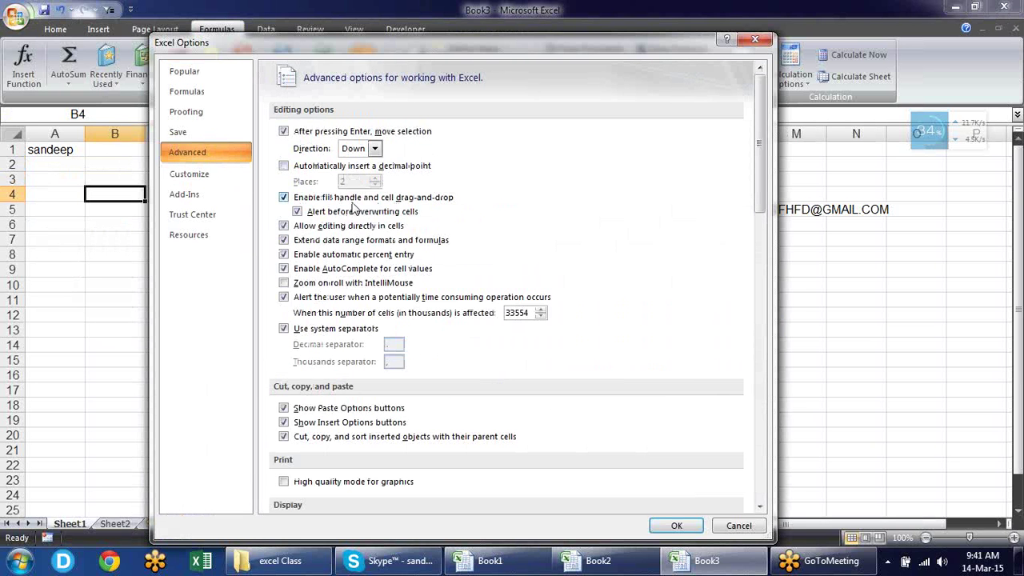
left_click(302, 199)
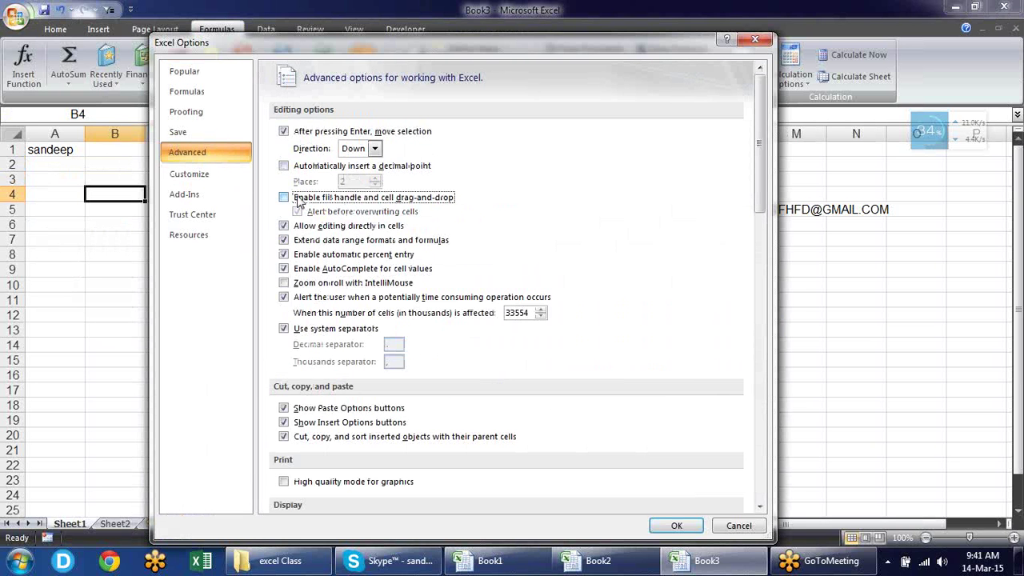
left_click(680, 528)
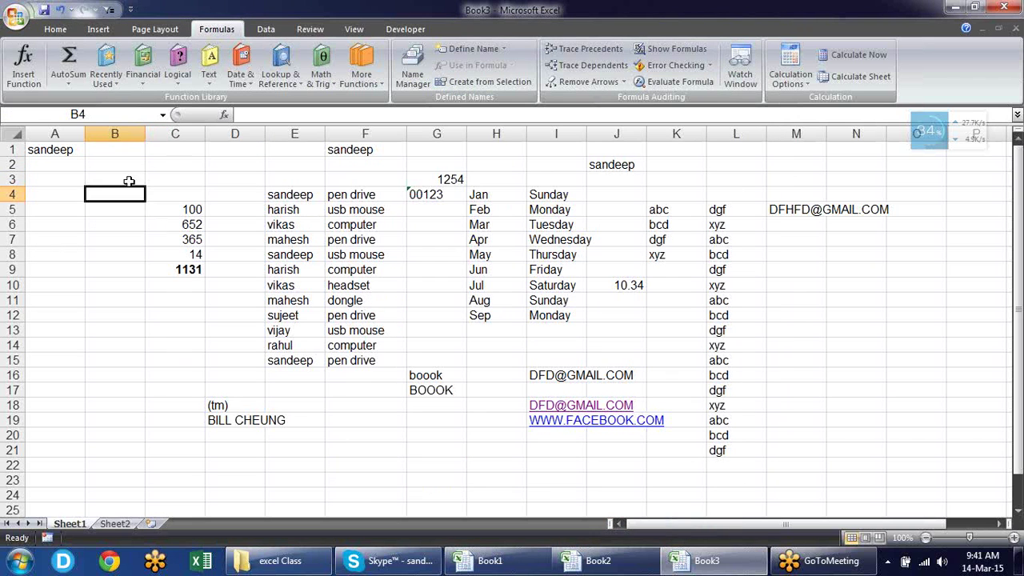
Test by selecting C4, B5, the range B5:B9 and then C9
left_click(146, 200)
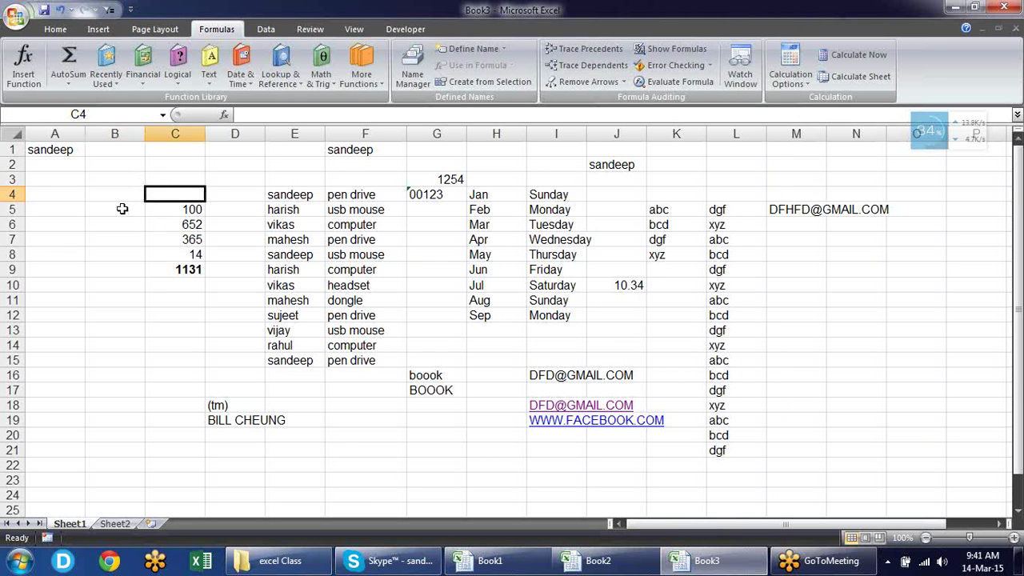
left_click(119, 210)
left_click_drag(138, 216, 142, 274)
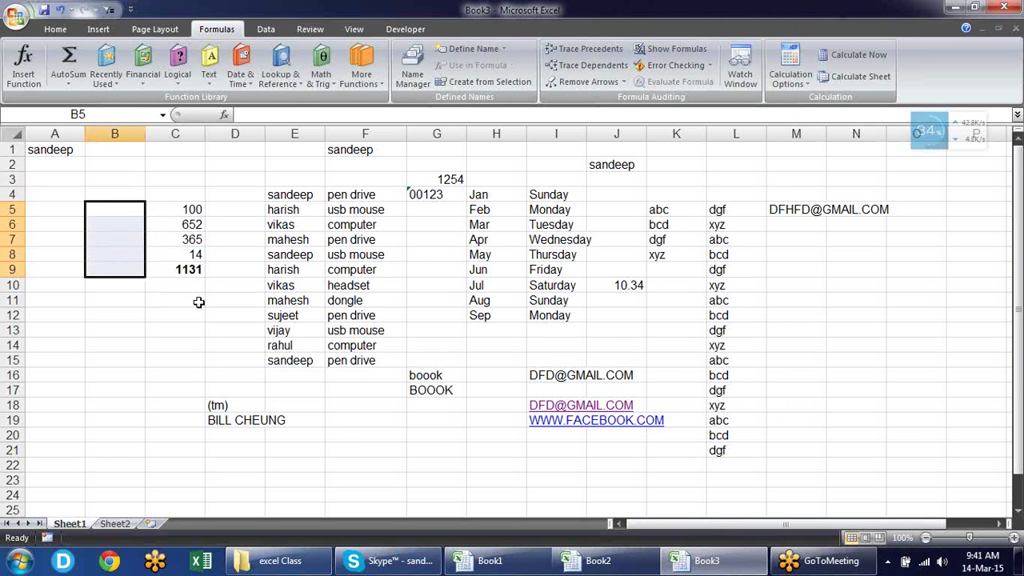
left_click(148, 274)
Re-check 'Enable fill handle and cell drag-and-drop', then fill B4 down to B7
left_click(128, 195)
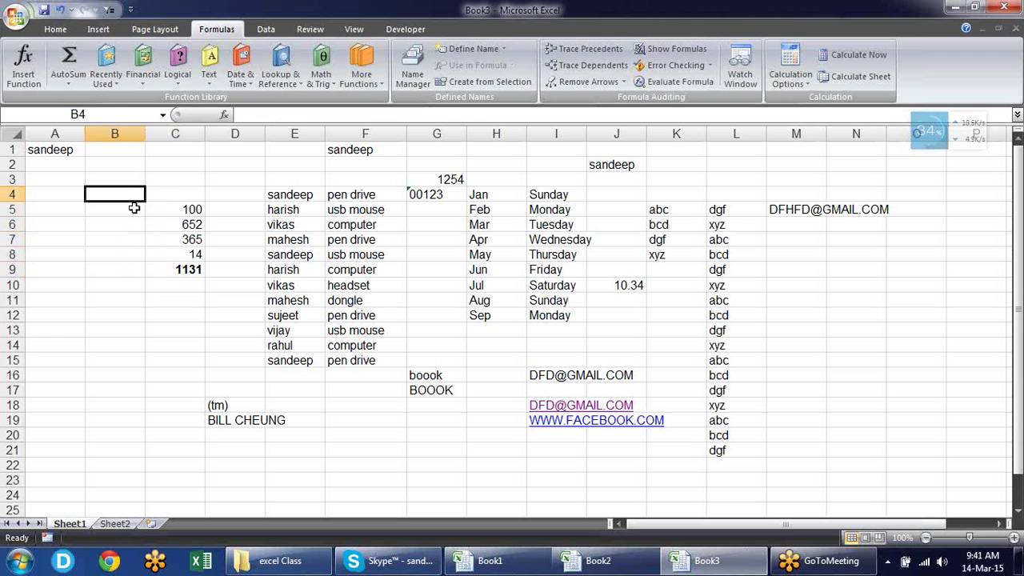
left_click(23, 23)
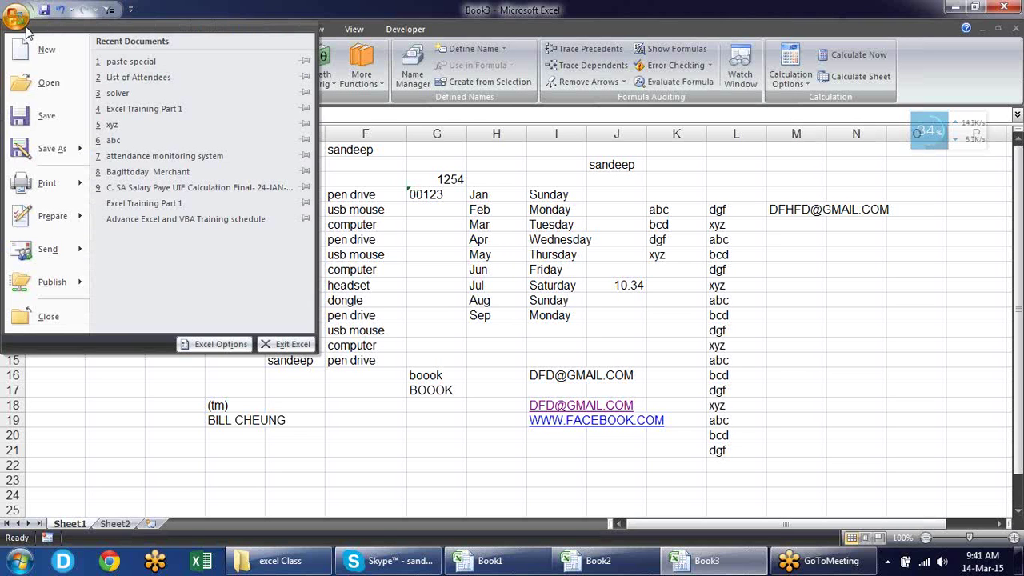
left_click(192, 345)
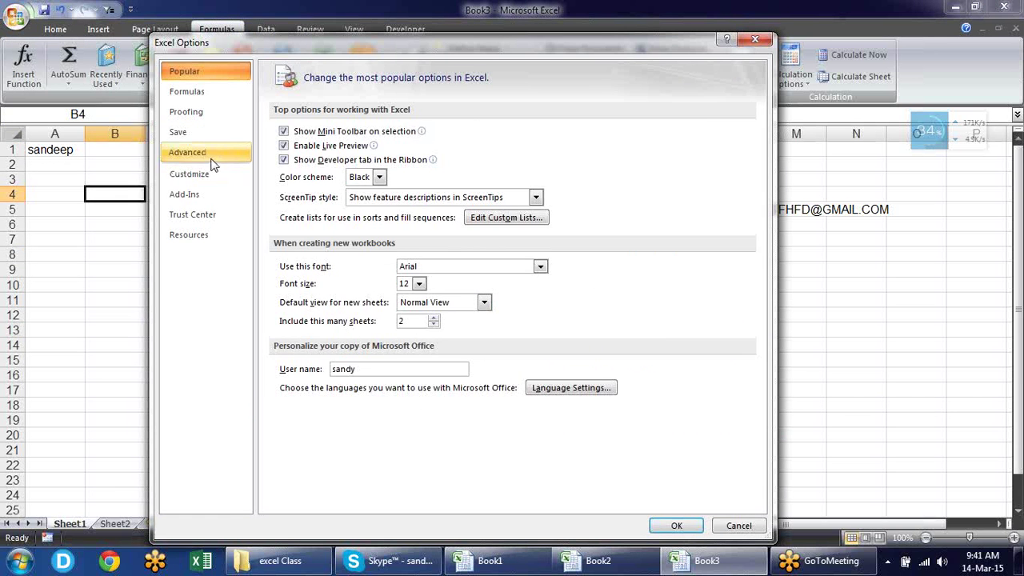
left_click(187, 152)
left_click(291, 199)
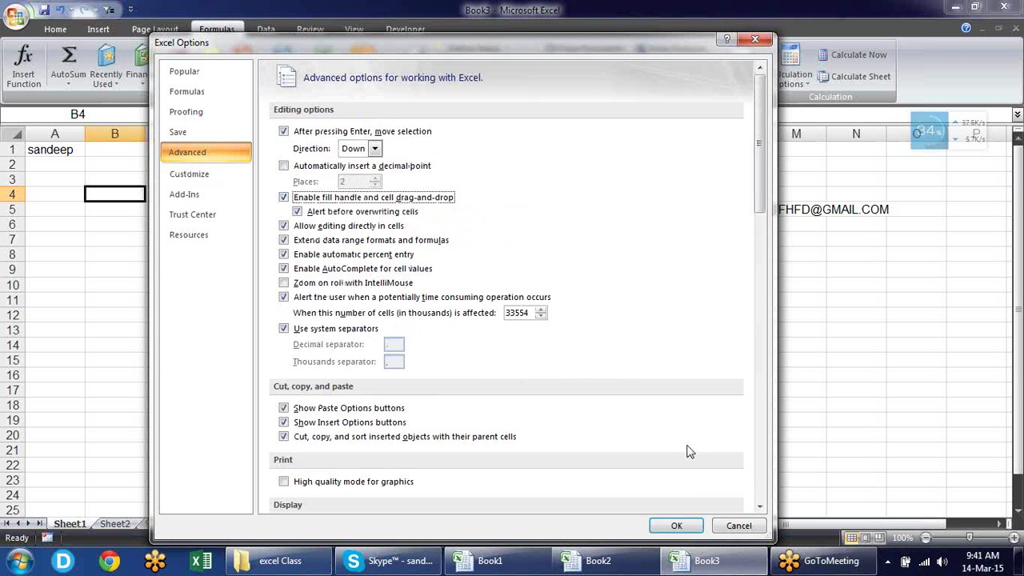
left_click(672, 525)
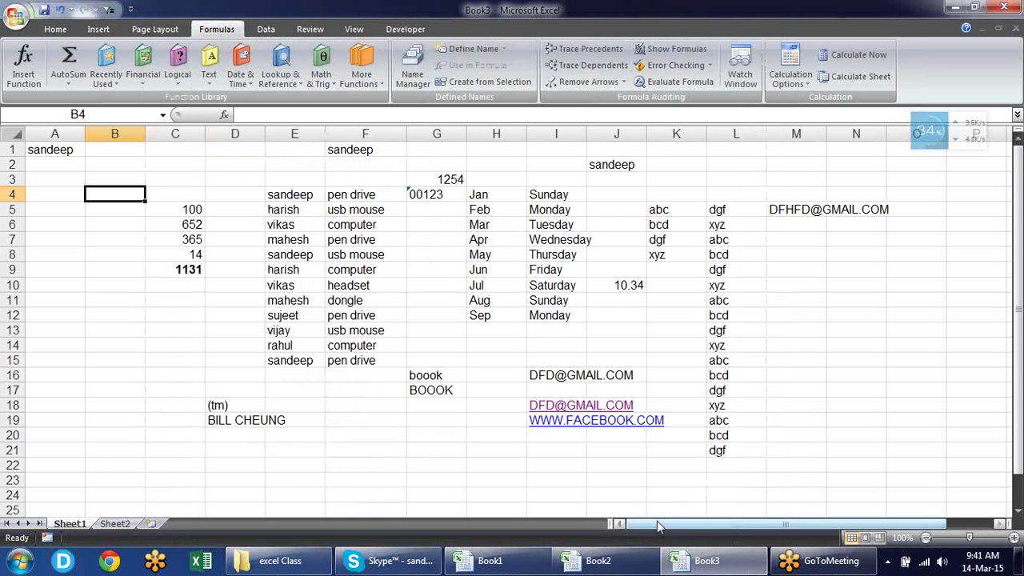
left_click_drag(146, 205, 146, 247)
left_click(174, 239)
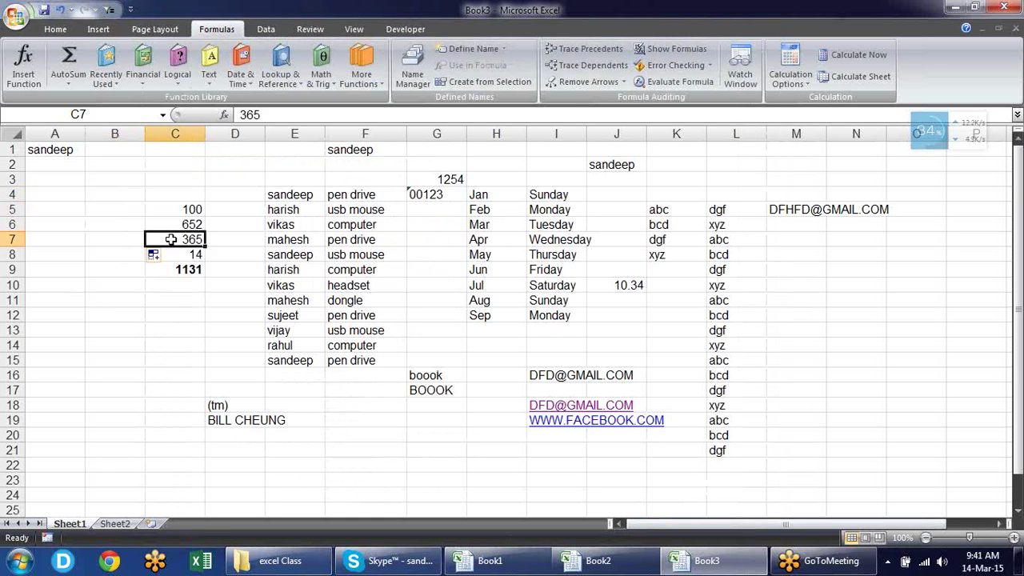
Scroll the Advanced options, view and dismiss the Gridline color palette, then go to Customize
left_click(23, 16)
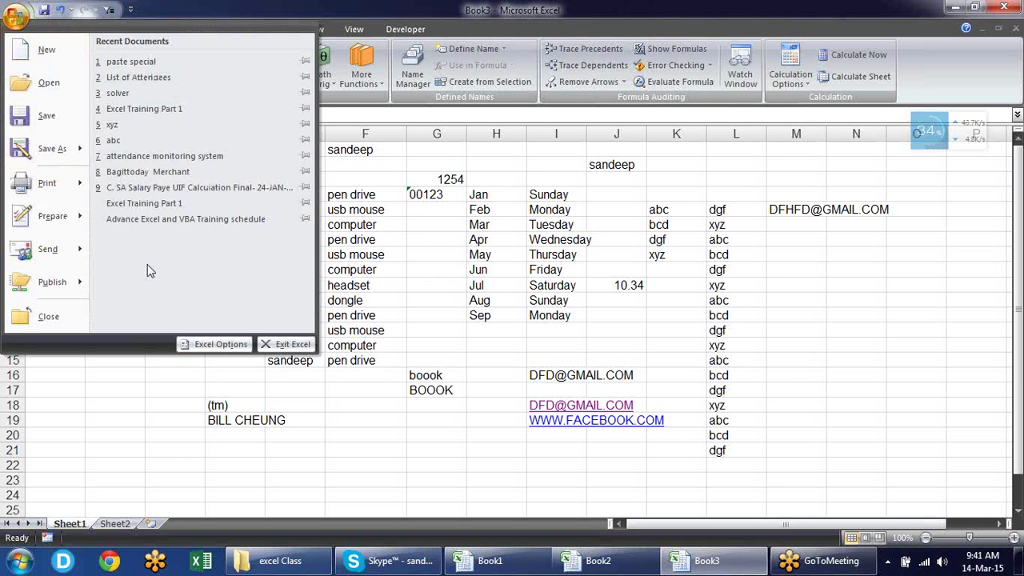
left_click(206, 344)
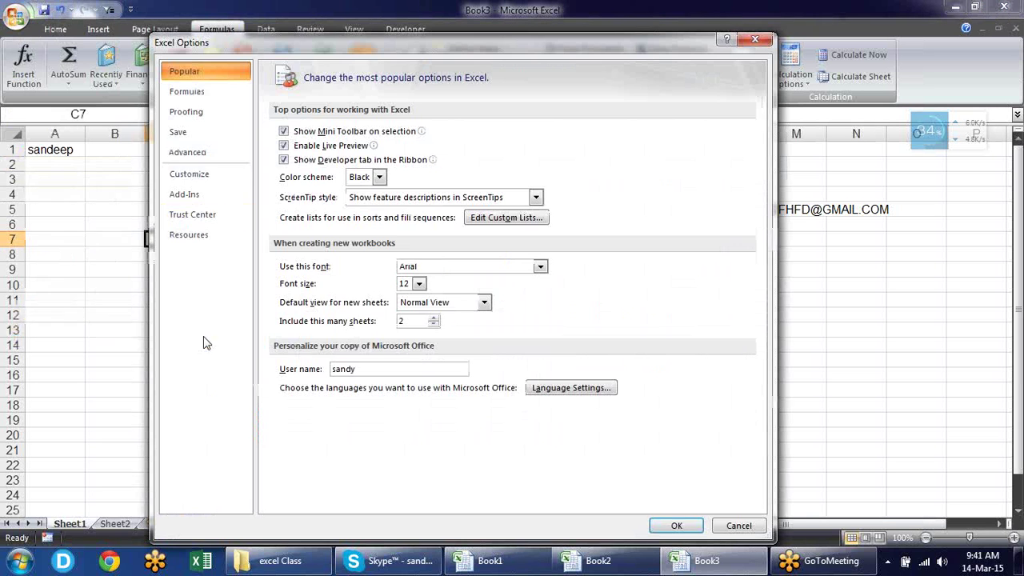
left_click(192, 153)
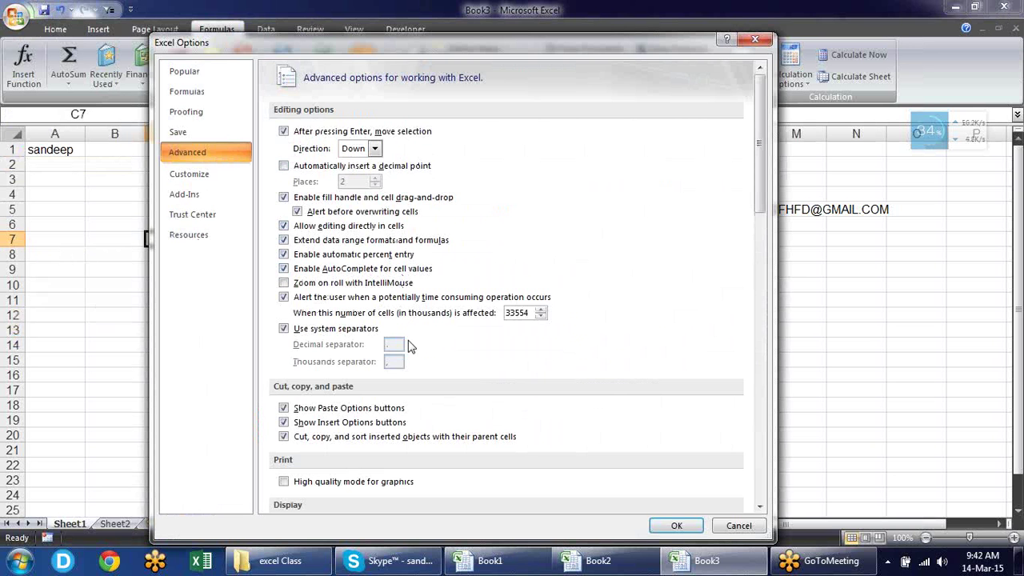
left_click_drag(766, 166, 772, 412)
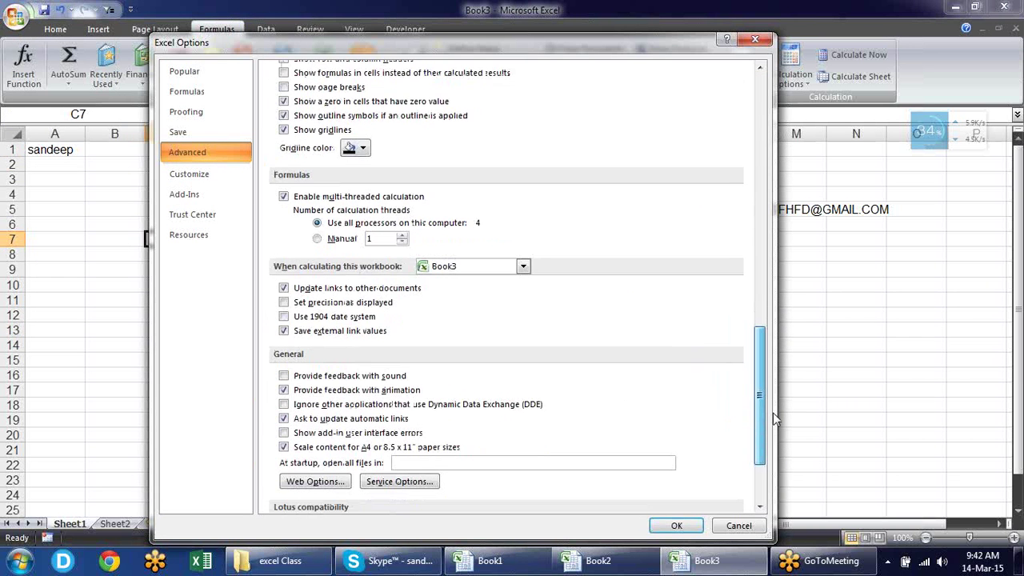
left_click(364, 149)
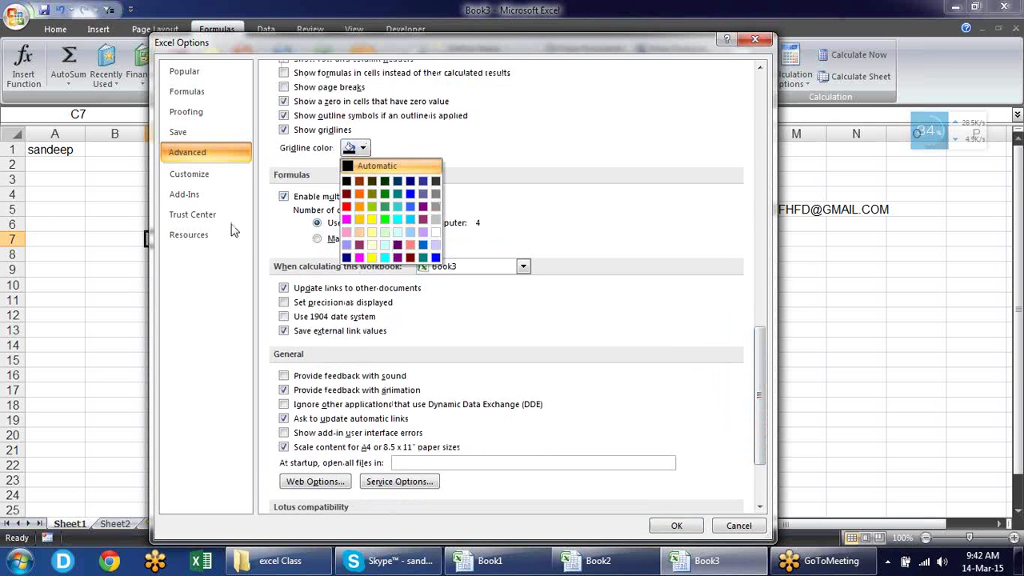
left_click(612, 144)
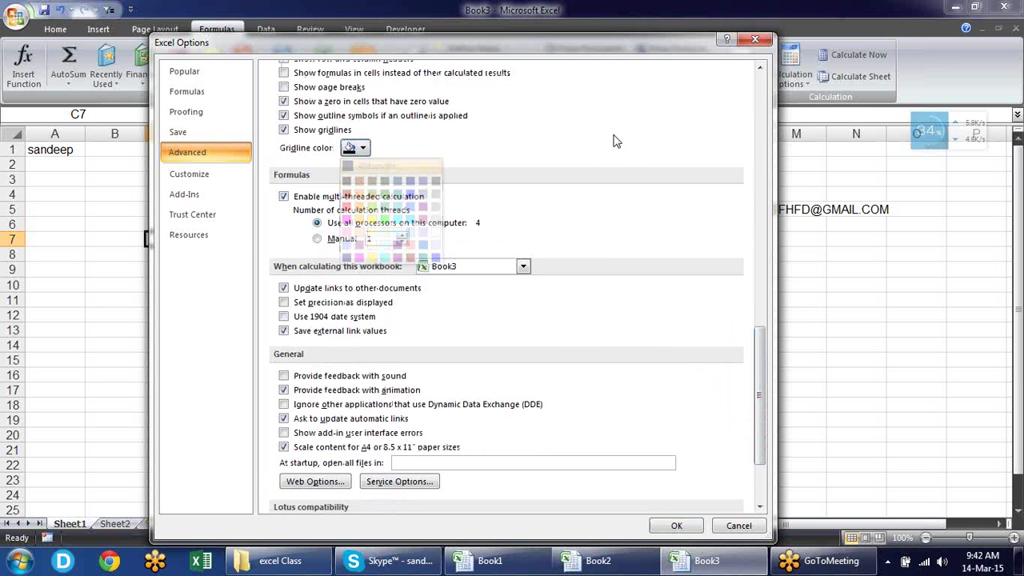
scroll(764, 355, "down", 3)
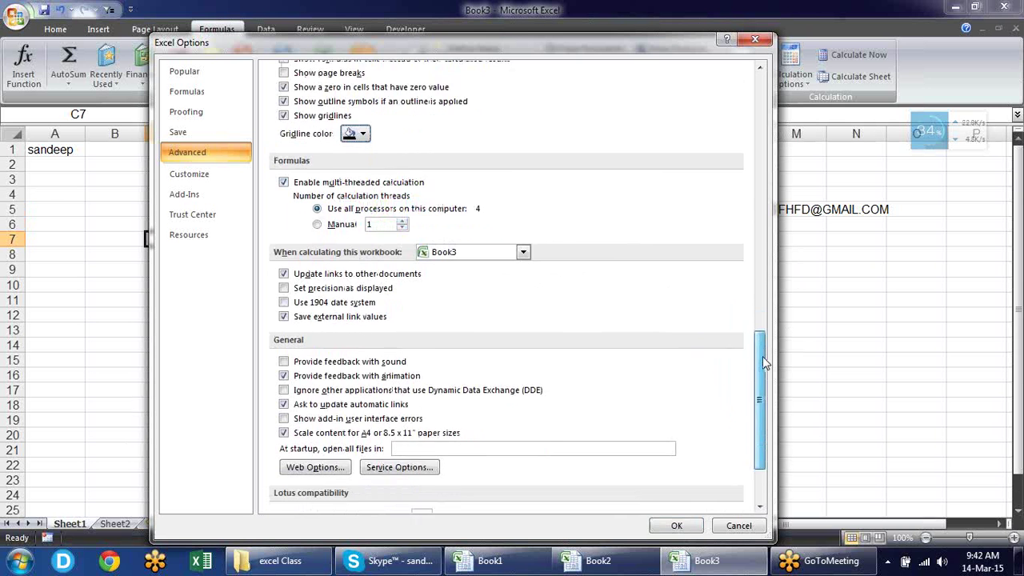
left_click_drag(766, 406, 733, 100)
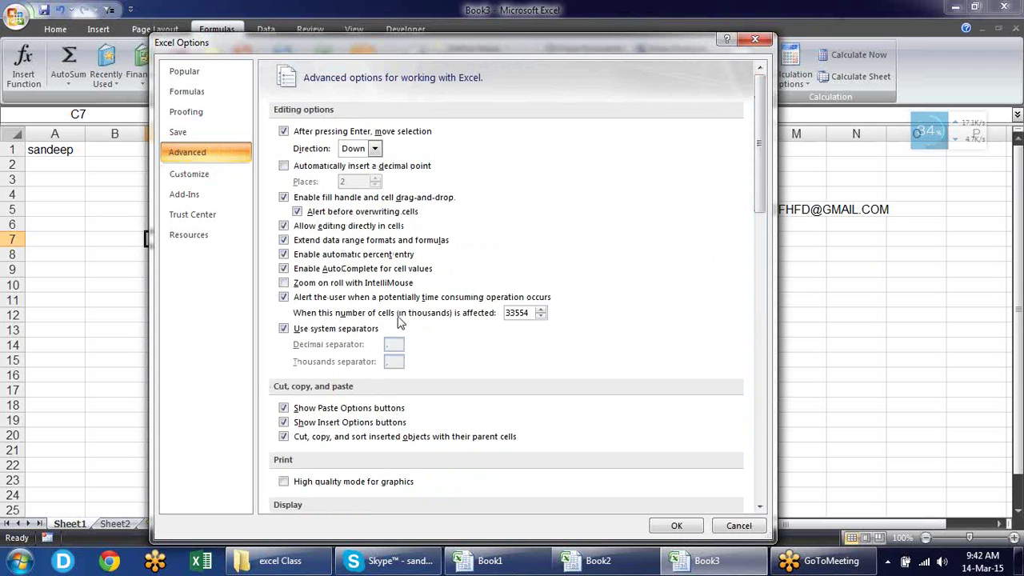
left_click(222, 179)
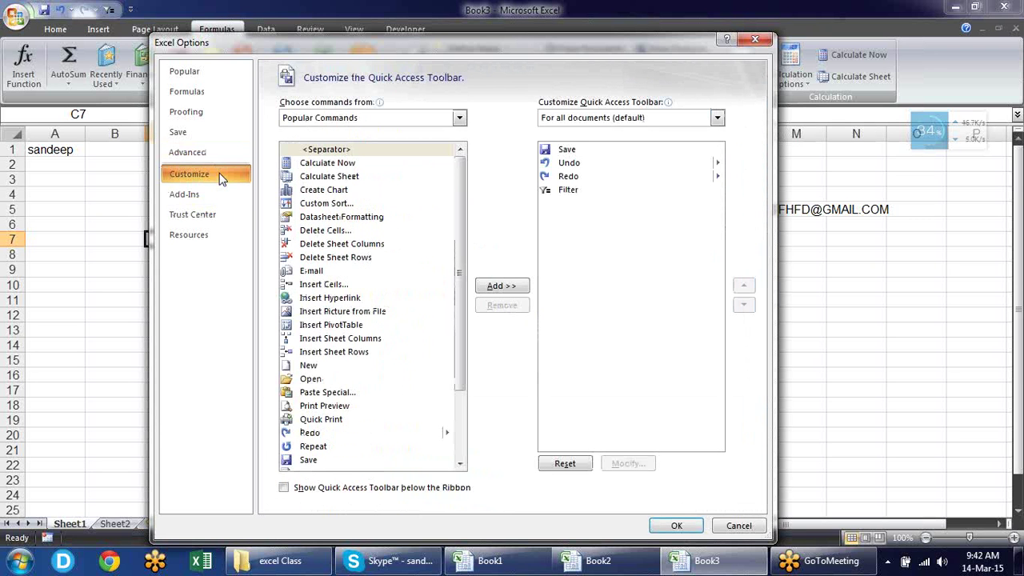
Move the Options window aside and remove Filter from the Quick Access Toolbar
left_click_drag(278, 39, 455, 51)
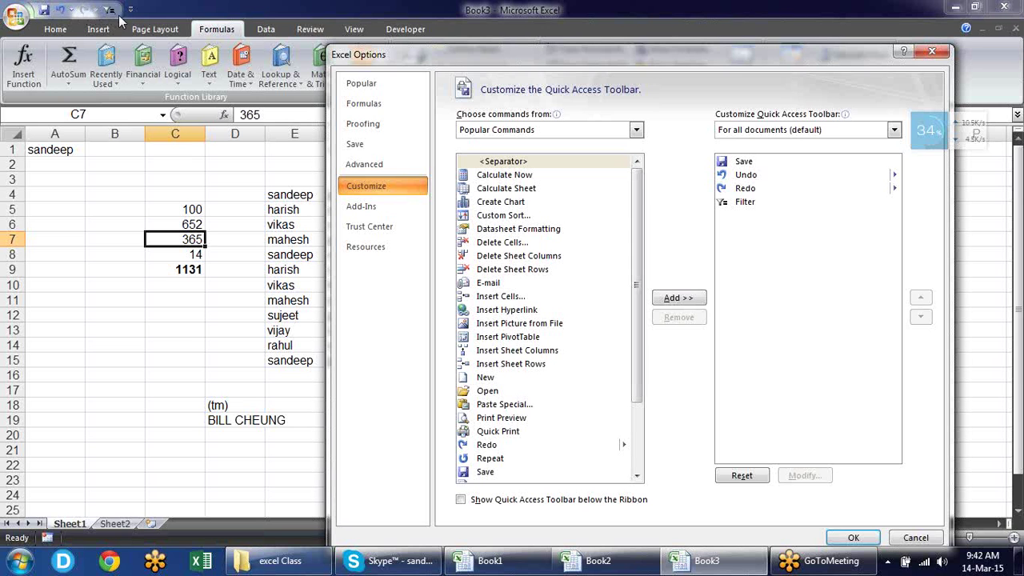
left_click(750, 205)
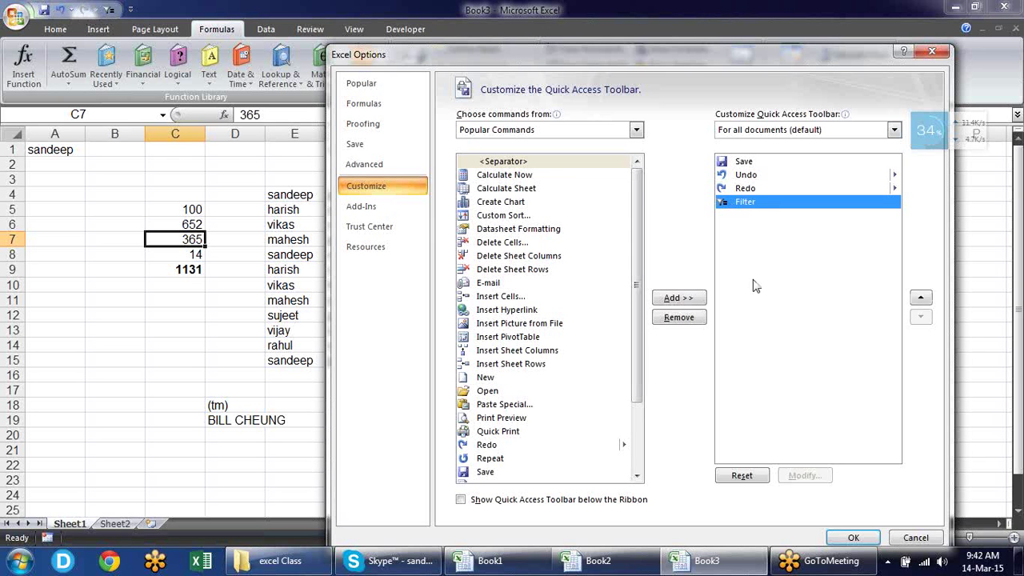
left_click(679, 320)
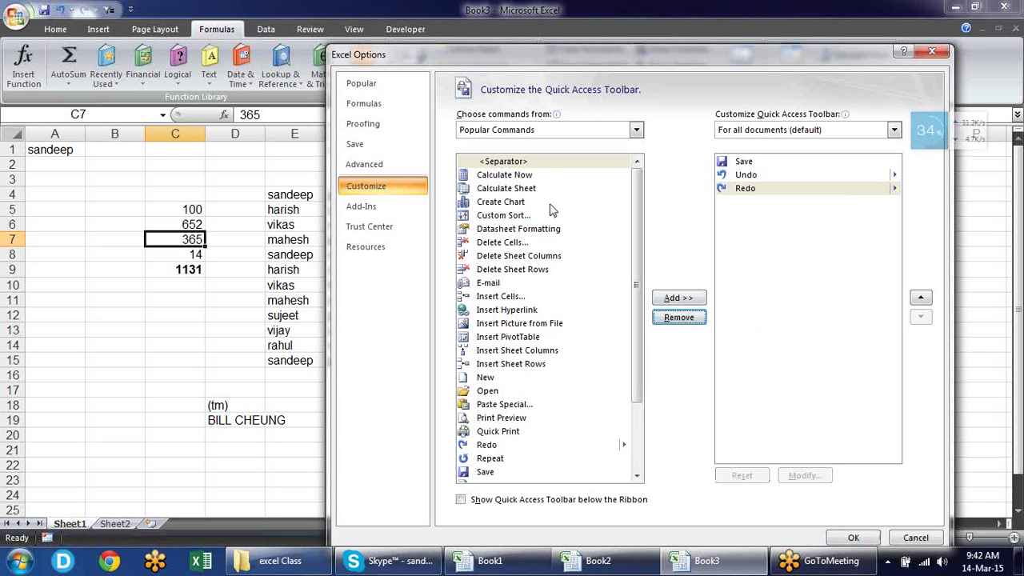
left_click_drag(637, 339, 637, 302)
Add Paste Values from the Home Tab commands to the Quick Access Toolbar and apply
left_click(636, 130)
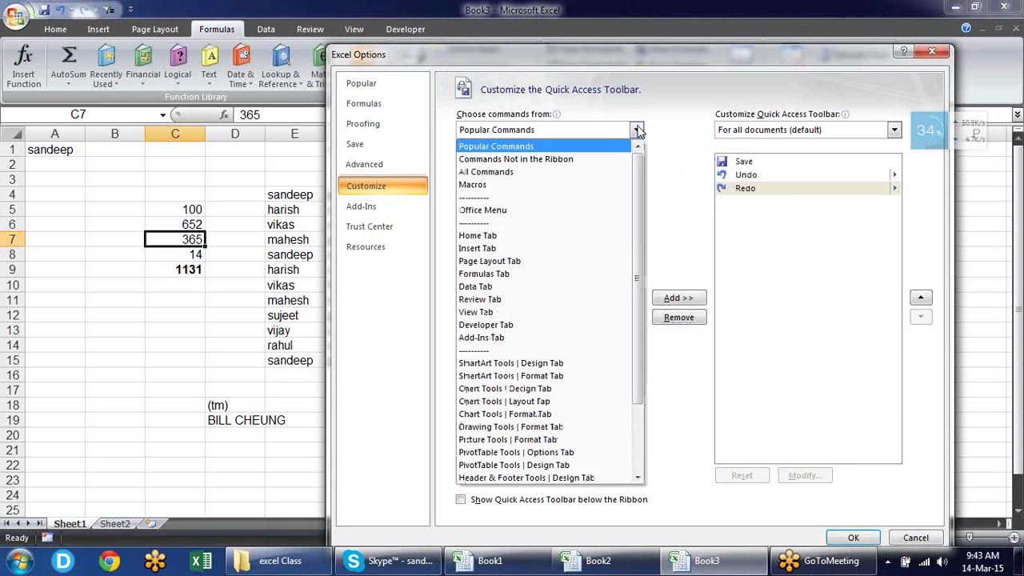
left_click(537, 238)
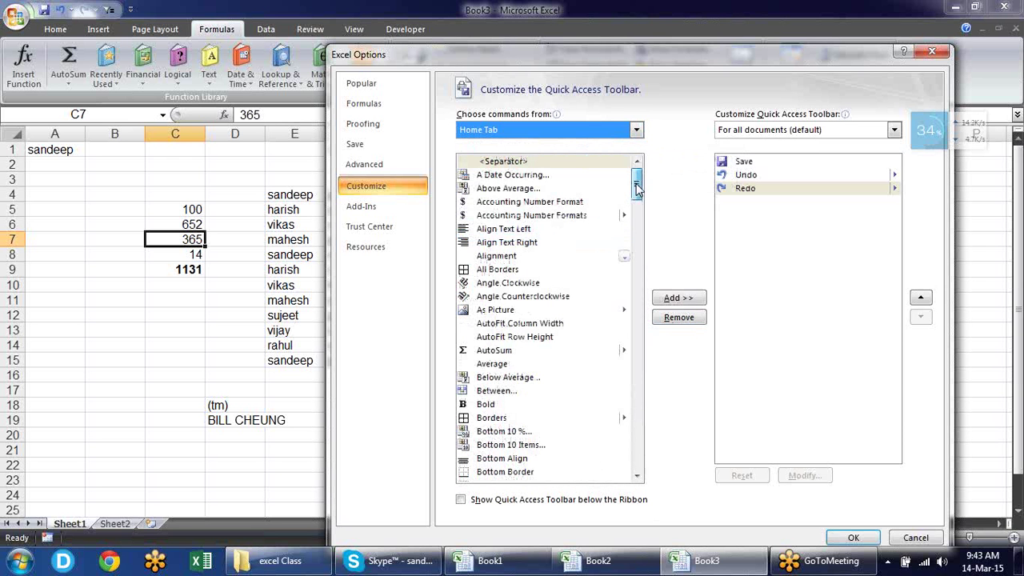
left_click_drag(637, 187, 628, 390)
scroll(630, 408, "down", 2)
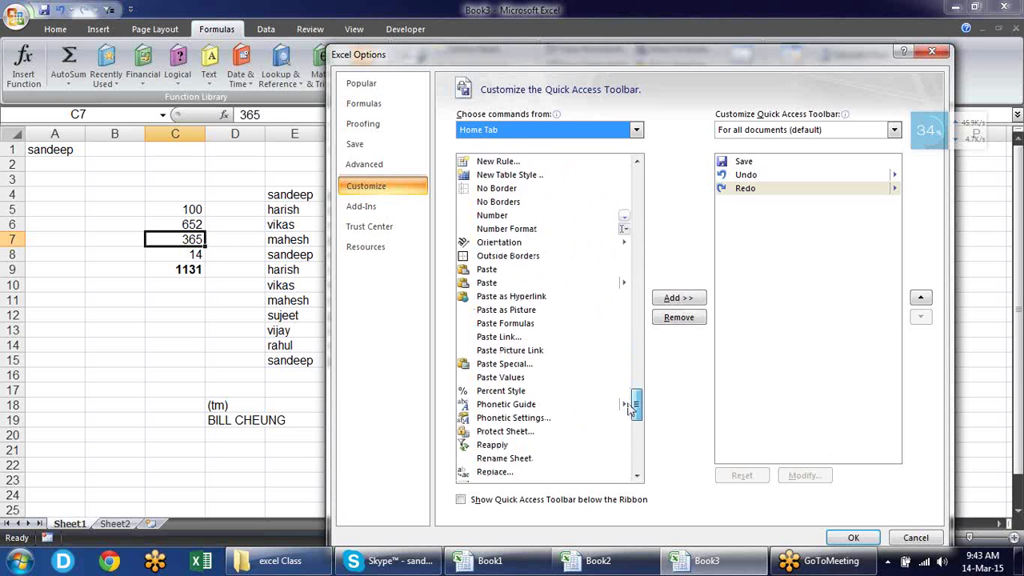
left_click(516, 370)
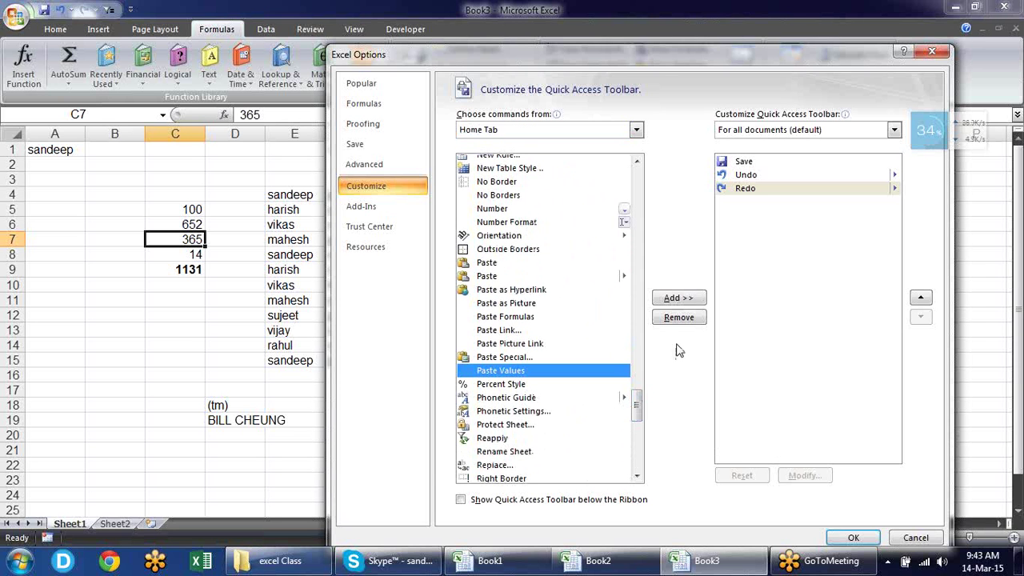
left_click(672, 299)
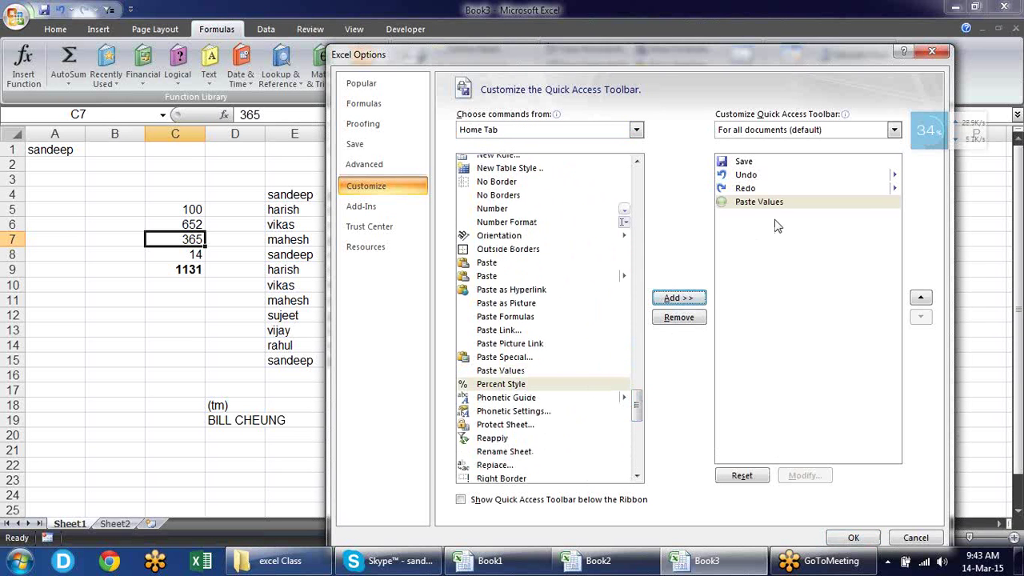
left_click(836, 542)
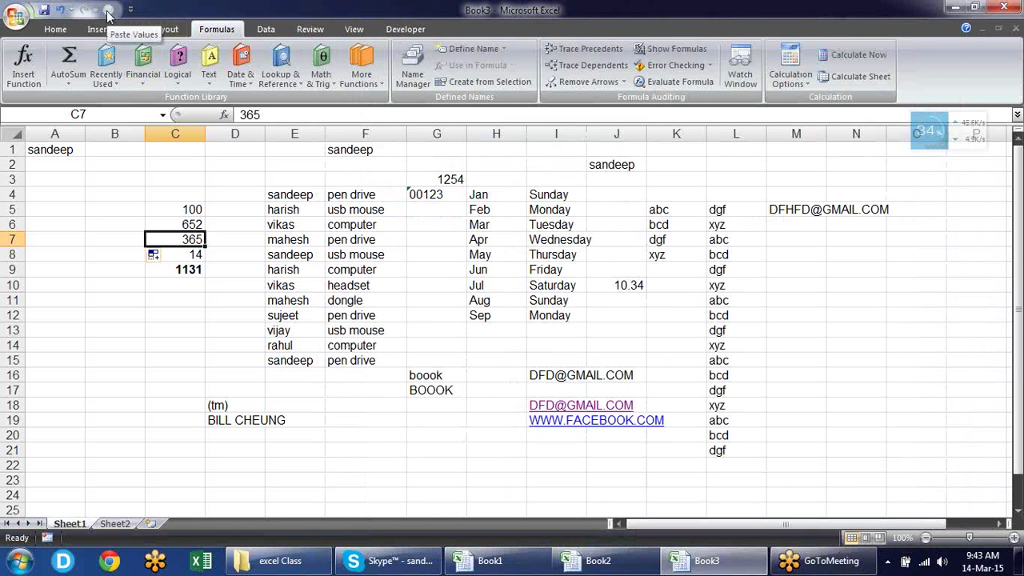
Copy the C9 total and paste only its value 1131 into C11
left_click(188, 270)
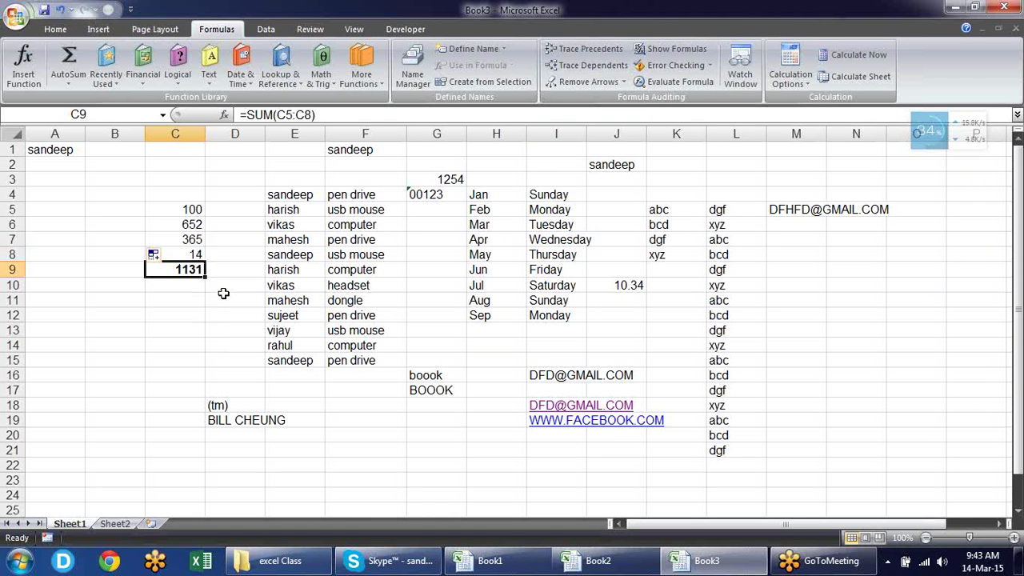
key("ctrl+c")
left_click(167, 296)
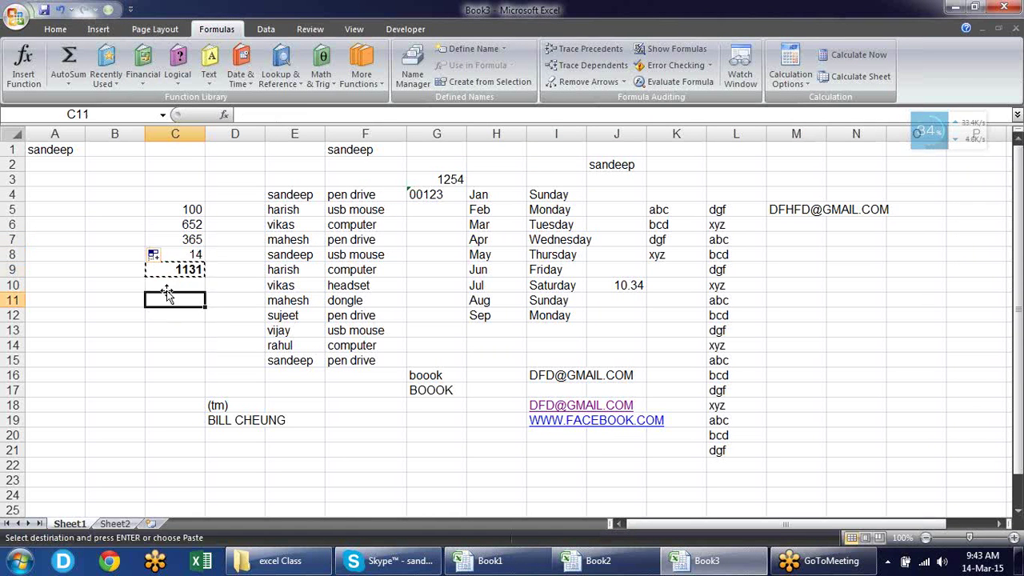
left_click(110, 9)
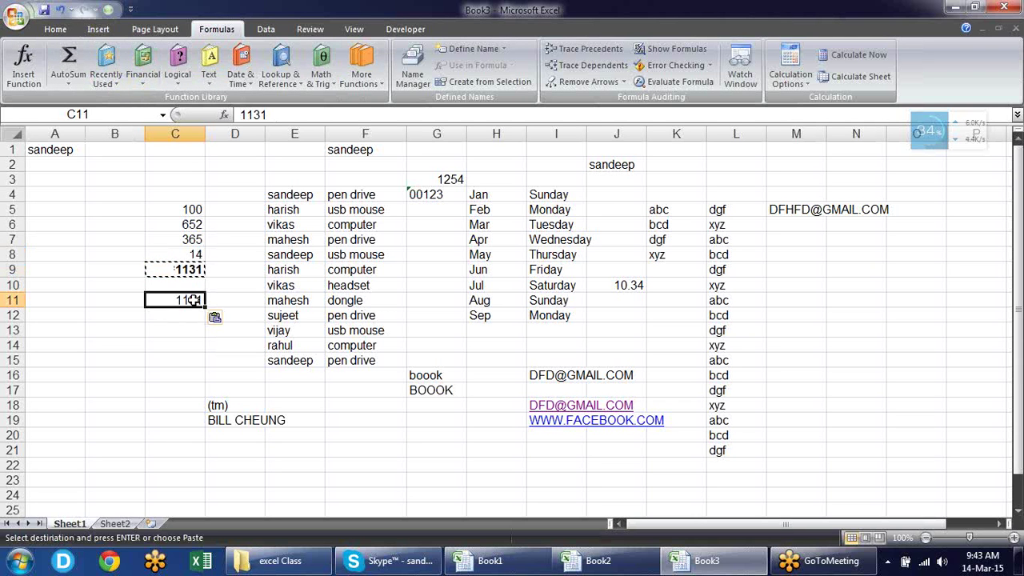
key("Escape")
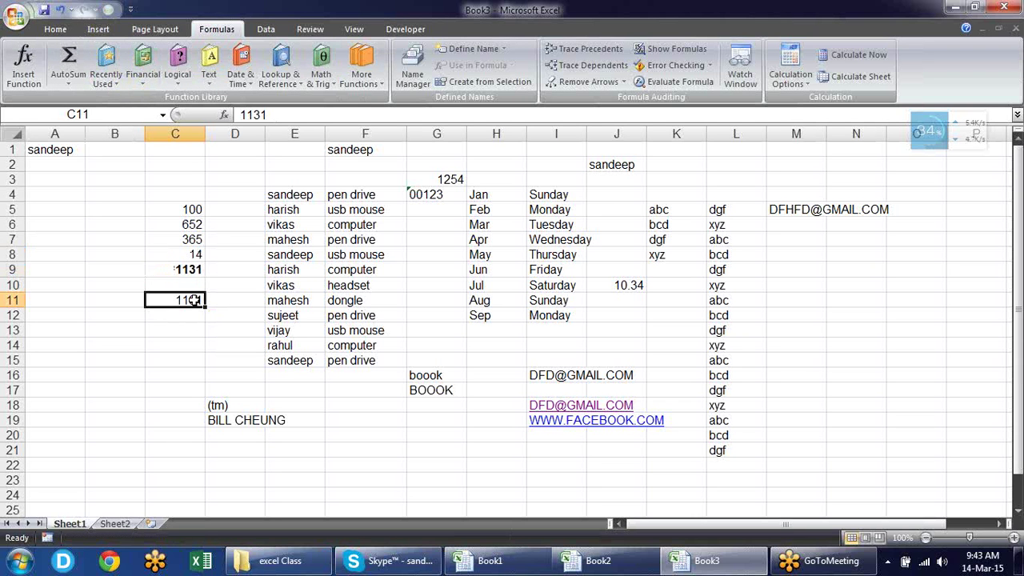
Glance at the Quick Access Toolbar customization menu, then launch the newer Excel version
left_click(131, 9)
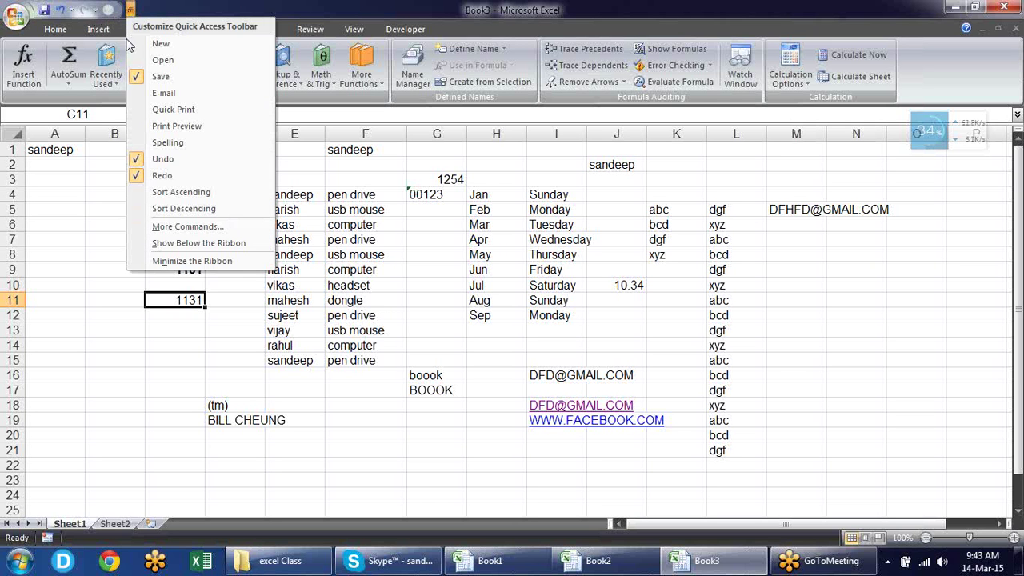
left_click(80, 287)
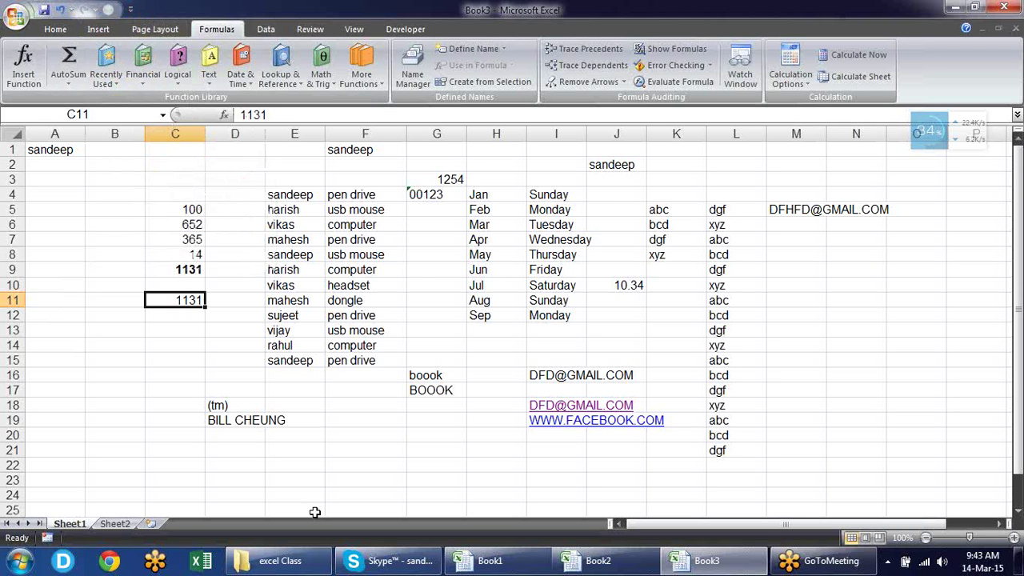
left_click(204, 560)
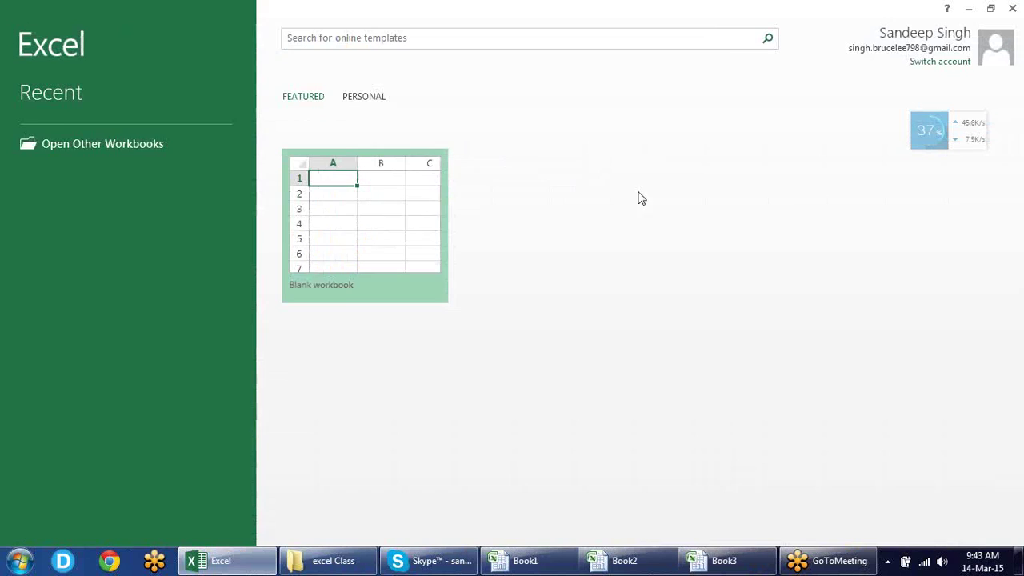
Create a blank Book4 workbook, dismiss the Activation Wizard, and close the Excel 2013 window
left_click(405, 212)
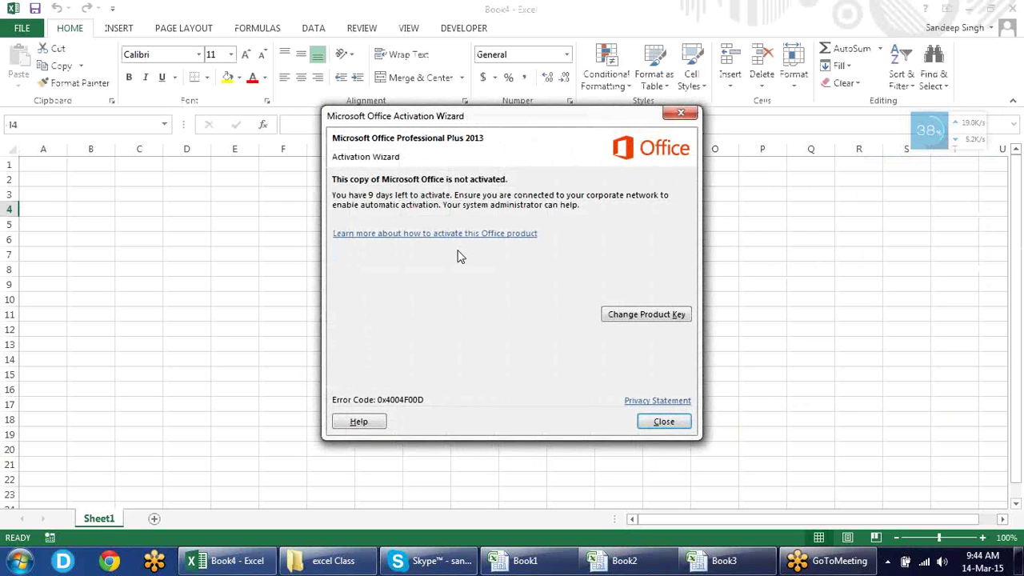
left_click(663, 421)
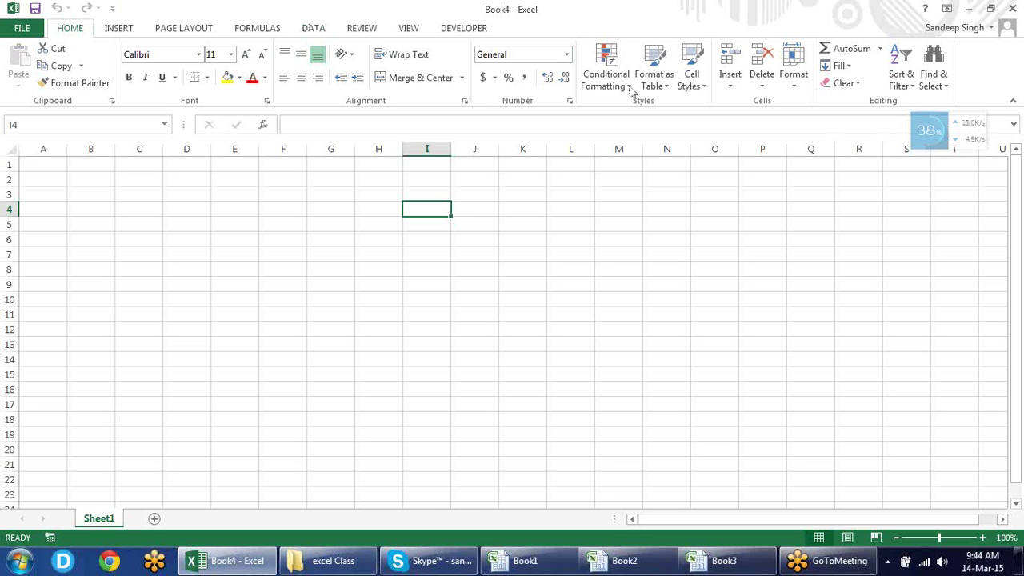
left_click(1011, 7)
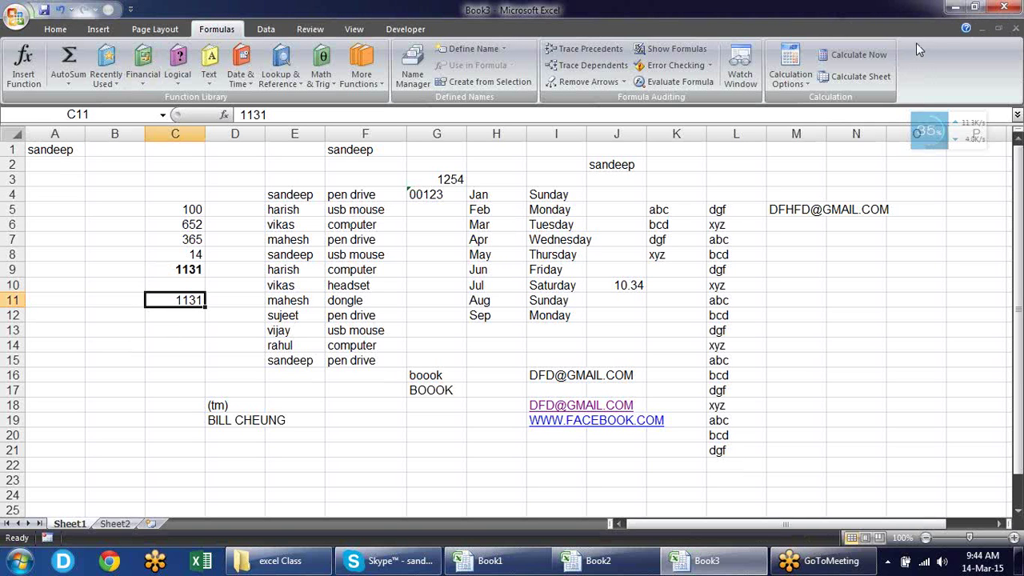
Open Excel Options on the Customize page listing Save, Undo, Redo and Paste Values
left_click(17, 16)
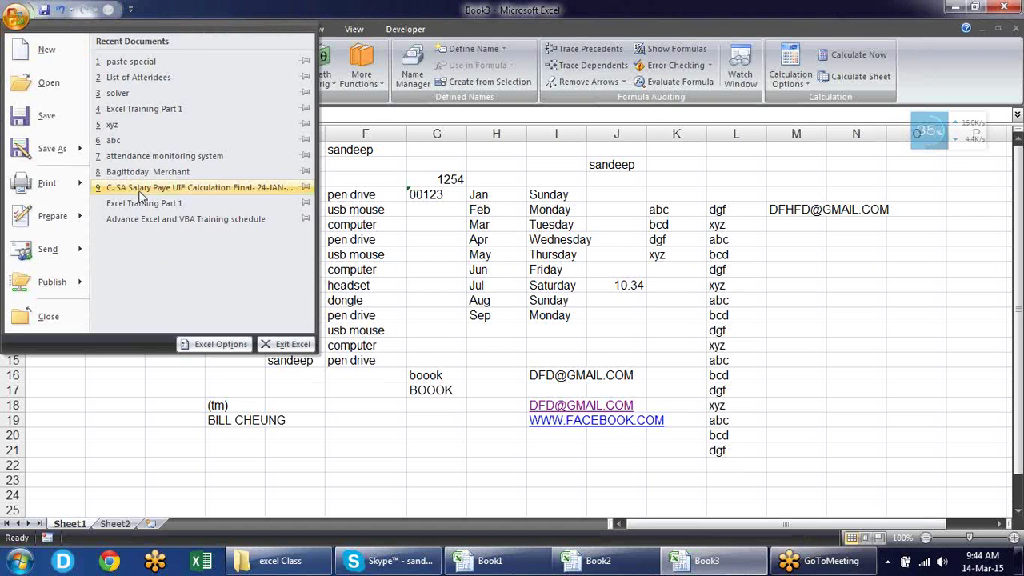
left_click(206, 346)
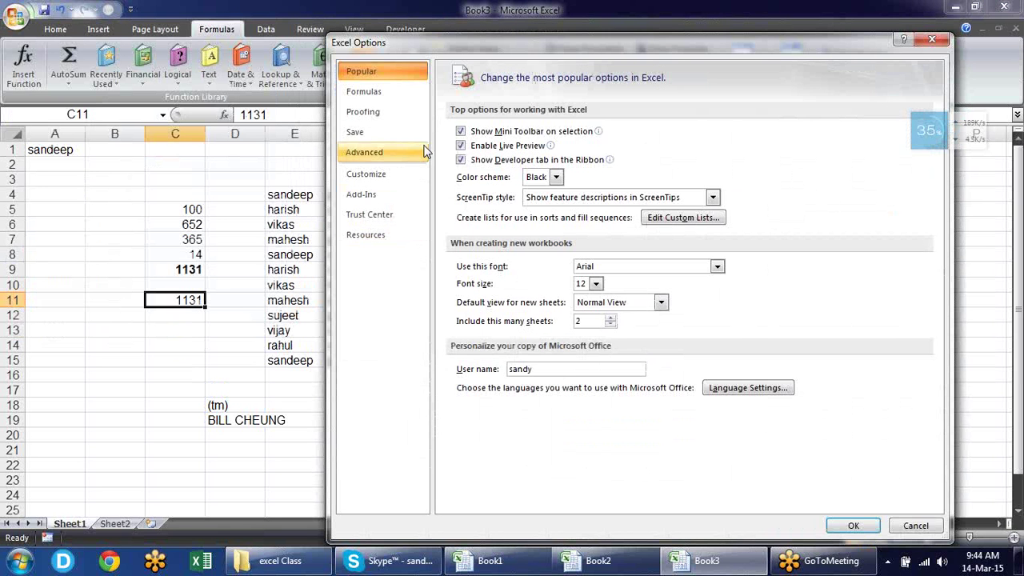
left_click(408, 159)
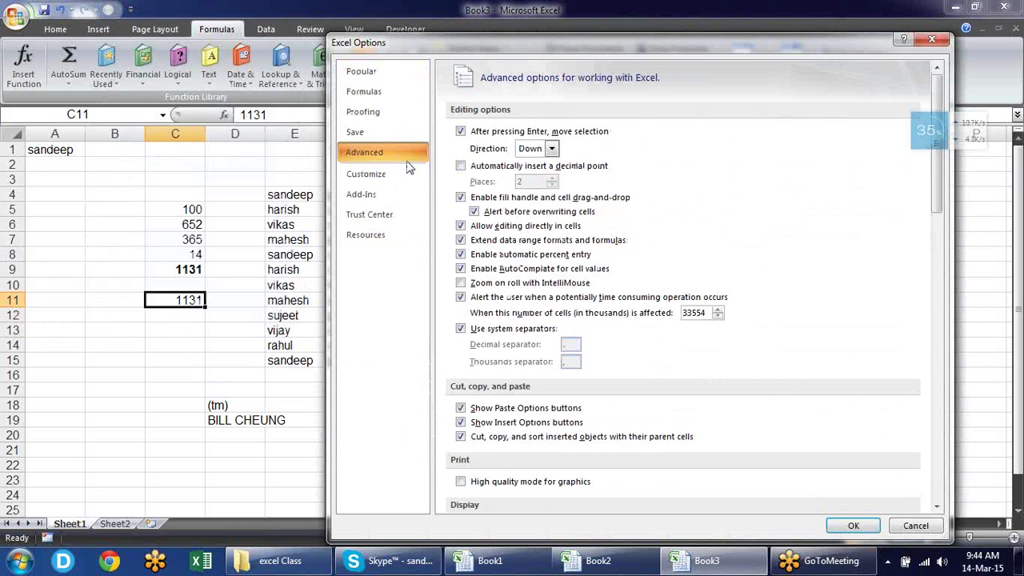
left_click(407, 176)
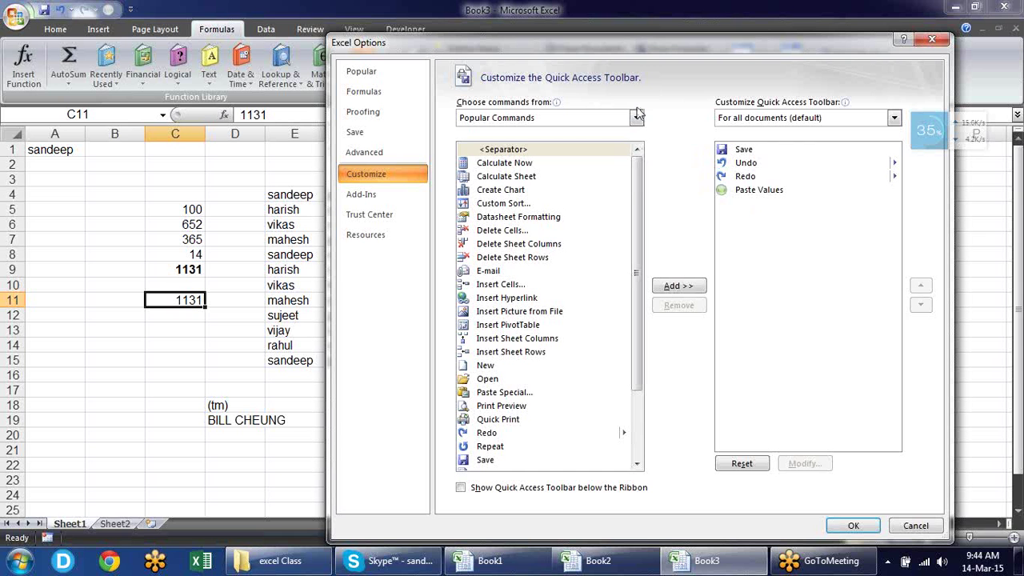
Add the Book1!A macro from the Macros list to the Quick Access Toolbar and apply
left_click(637, 118)
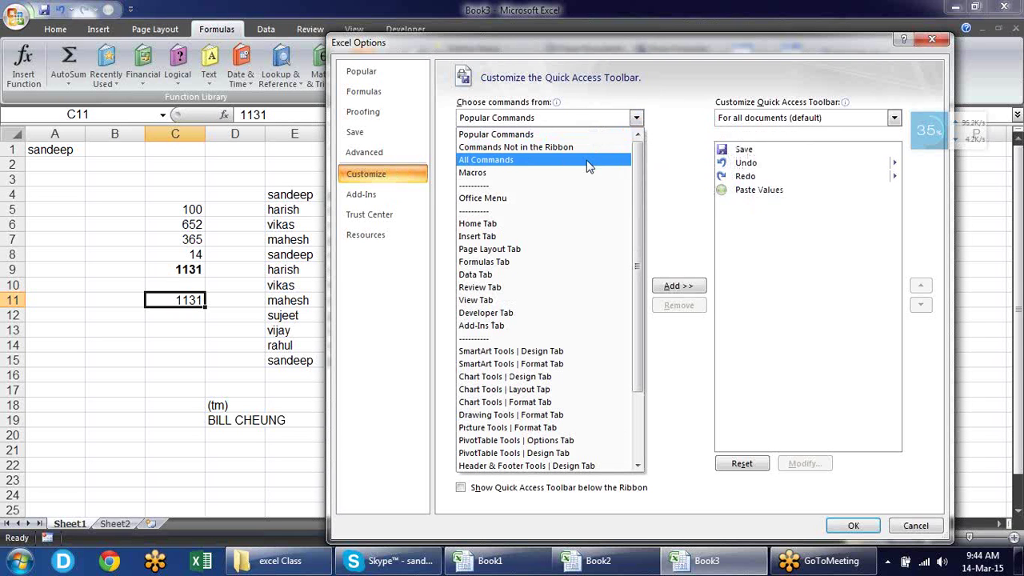
left_click(486, 175)
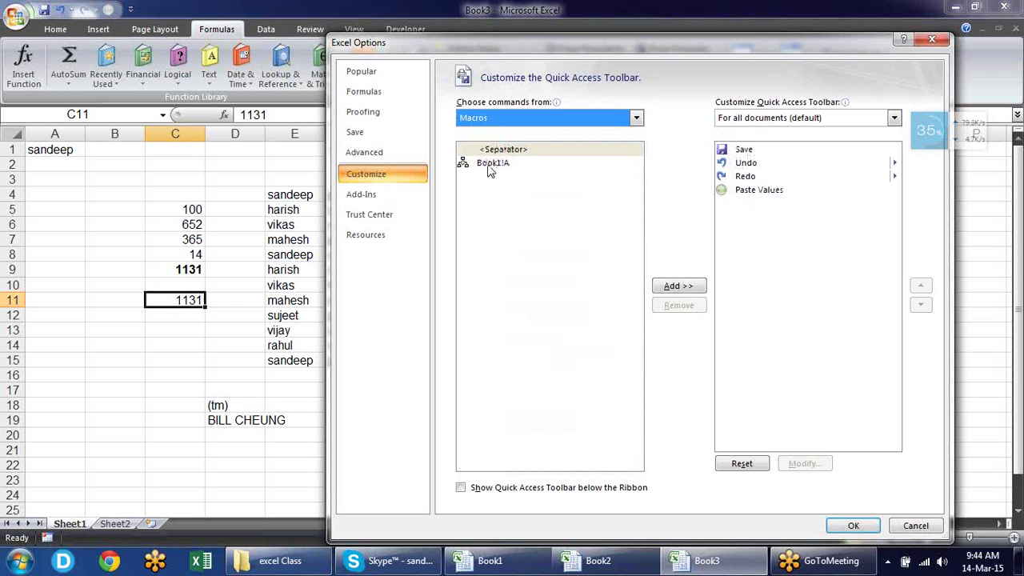
left_click(496, 169)
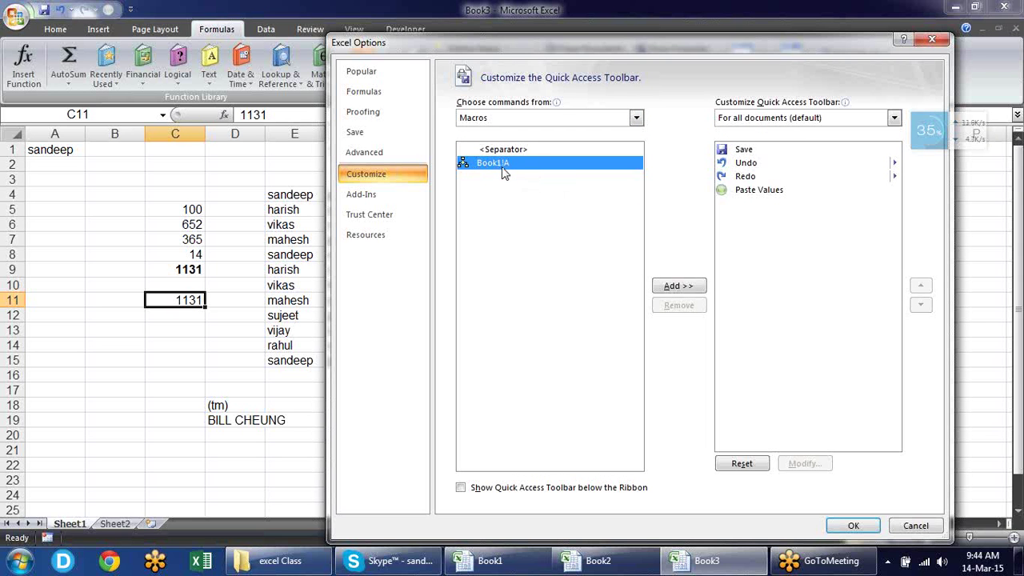
left_click(677, 286)
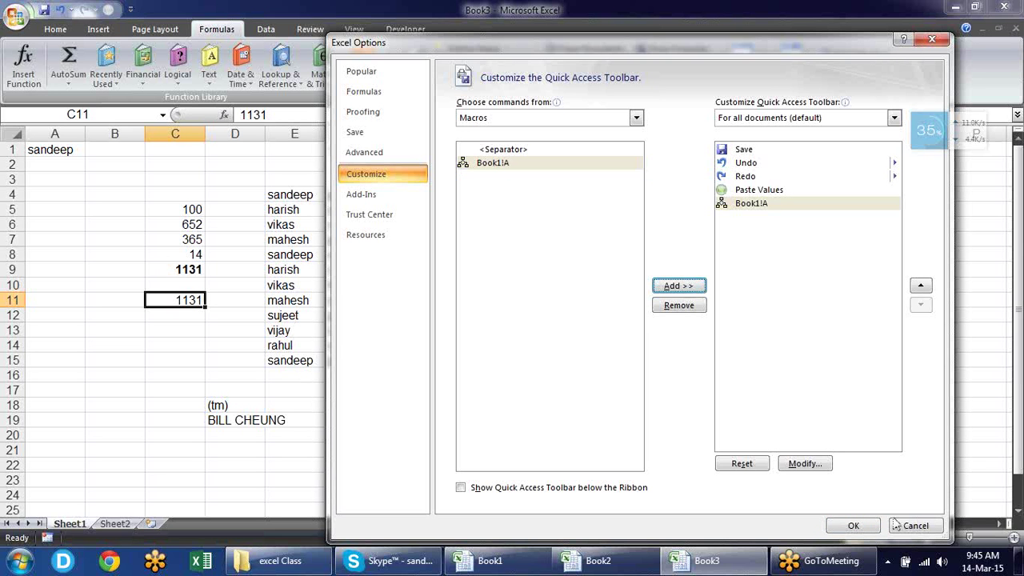
left_click(853, 525)
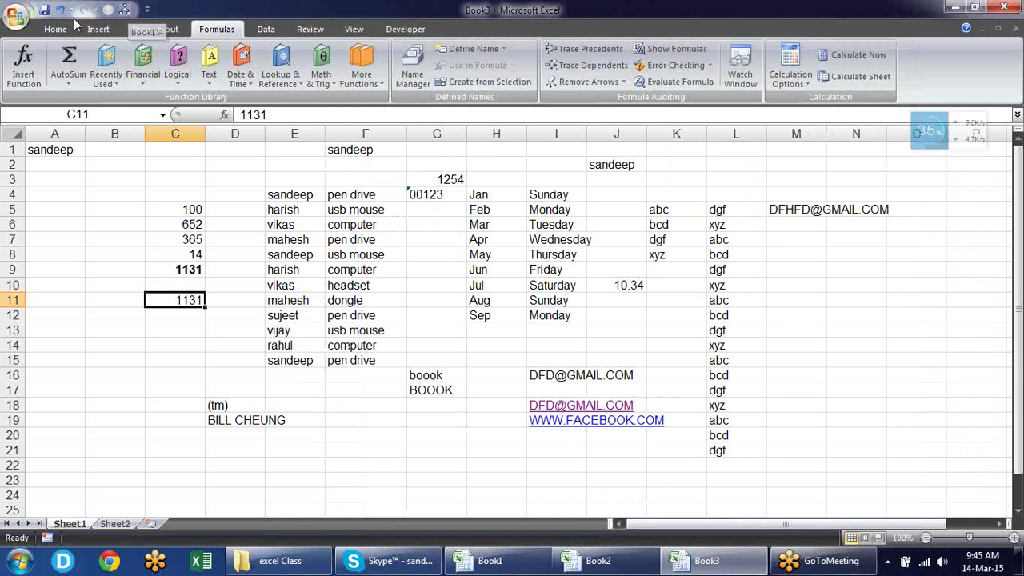
Remove the Book1!A macro from the Quick Access Toolbar, then show the Add-ins page
left_click(16, 18)
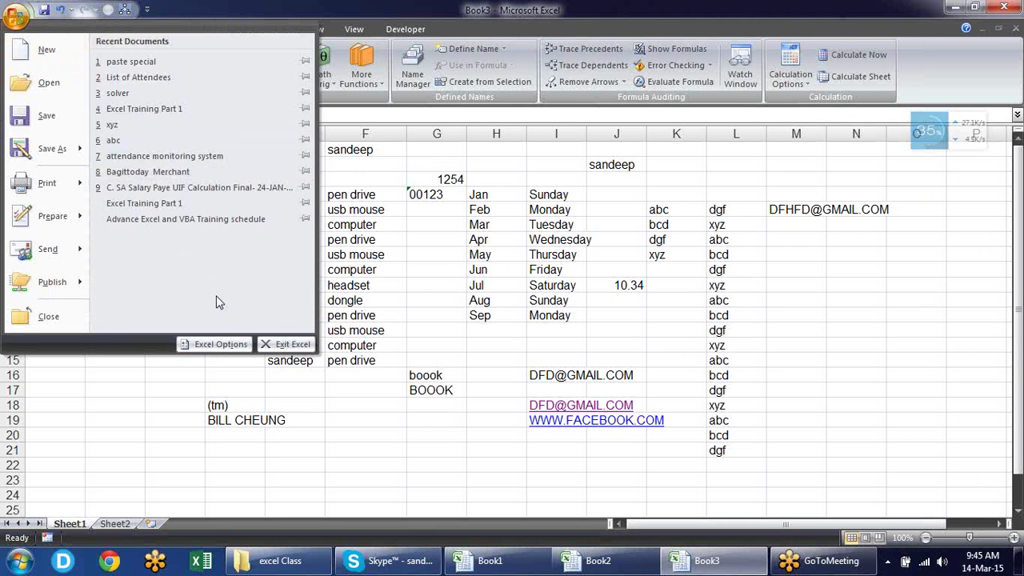
left_click(236, 345)
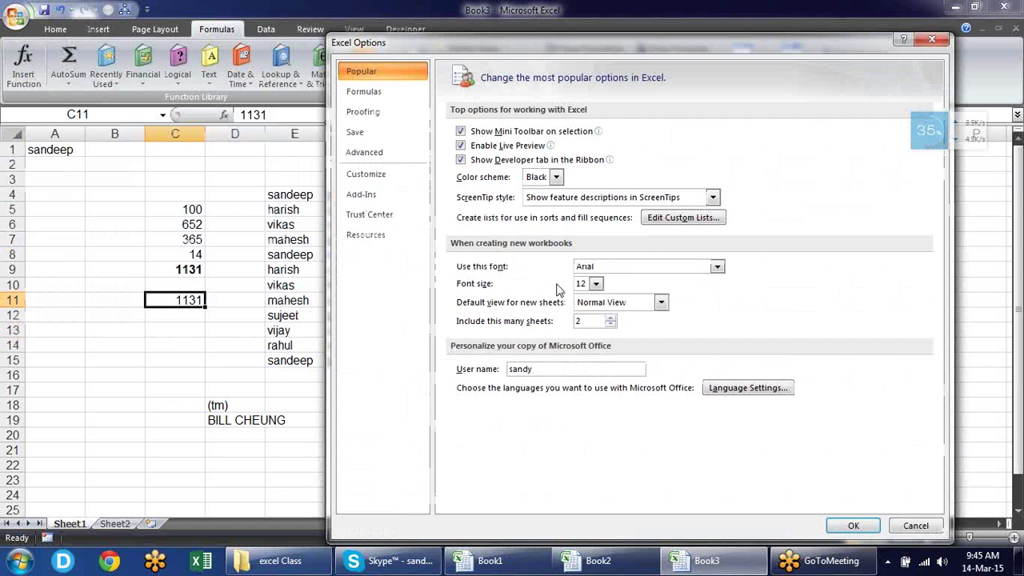
left_click(404, 173)
left_click(762, 204)
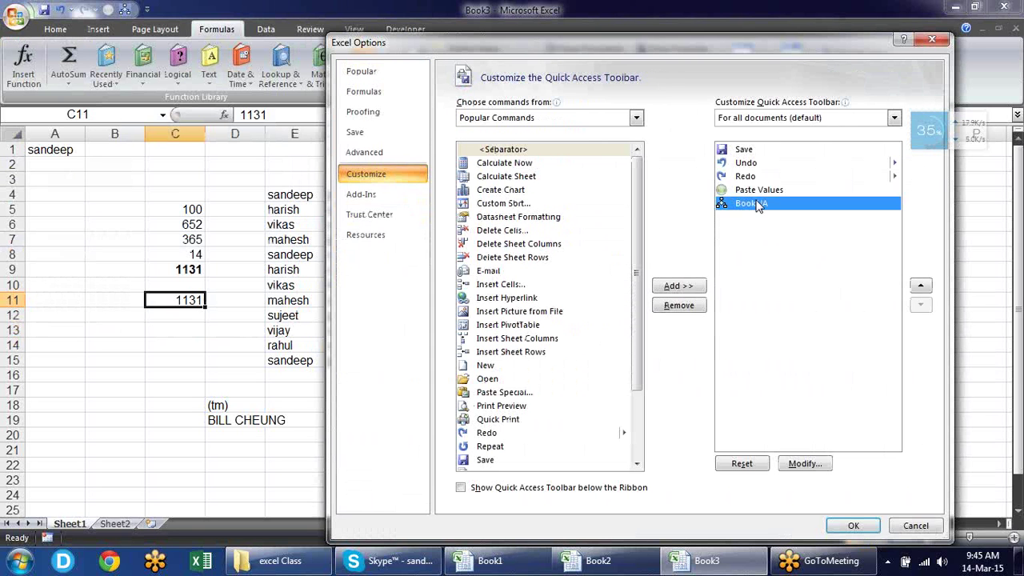
left_click(693, 305)
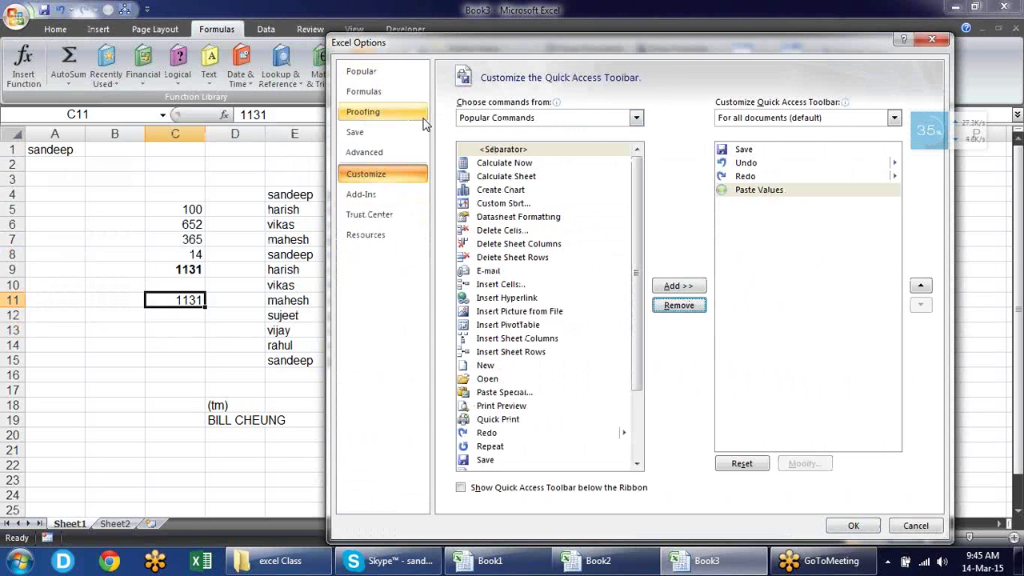
left_click(391, 194)
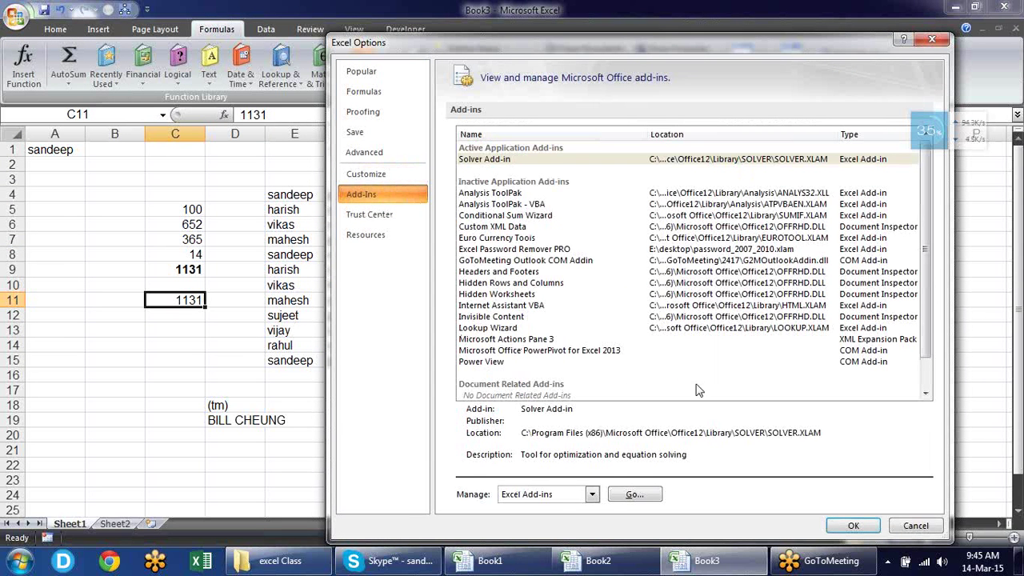
Open the Excel Add-Ins dialog, cancel browsing, and close it keeping Solver Add-in enabled
left_click(634, 495)
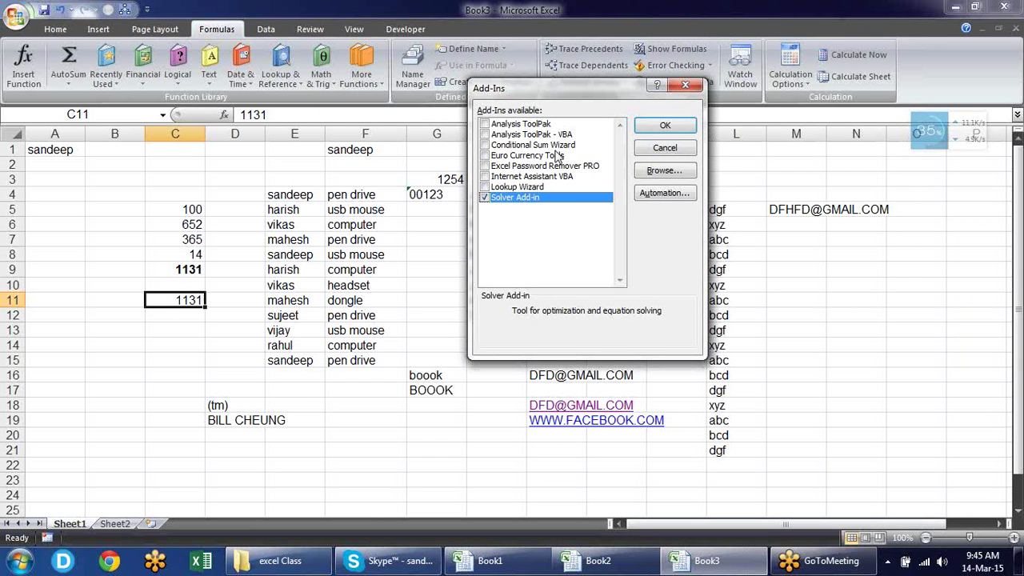
left_click(664, 171)
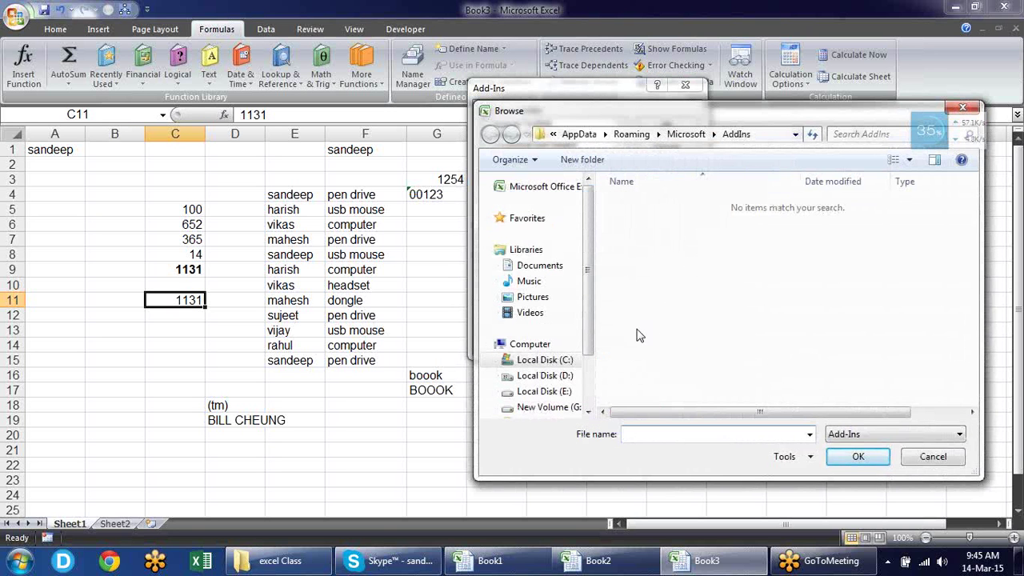
left_click_drag(652, 112, 424, 69)
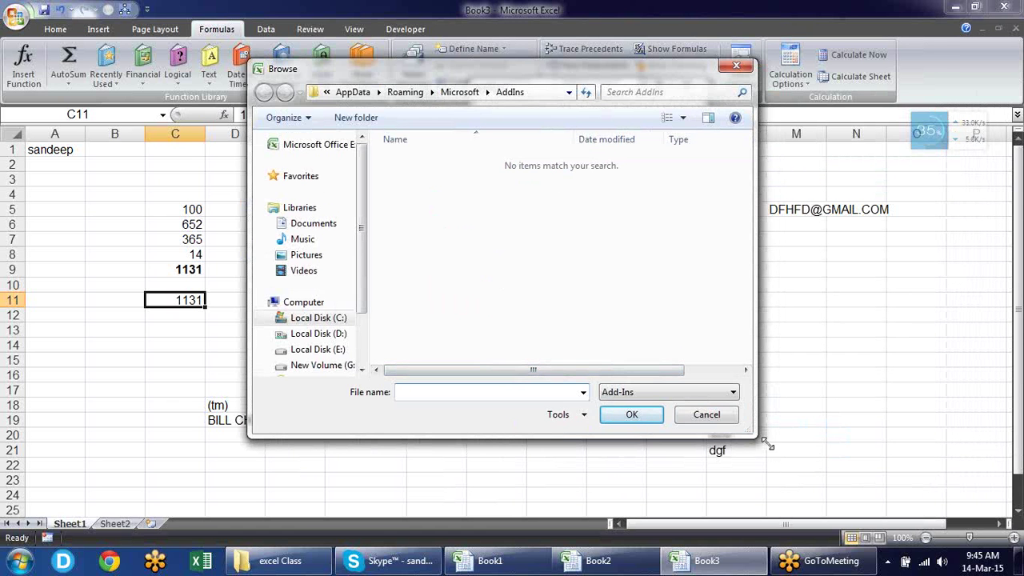
left_click(729, 418)
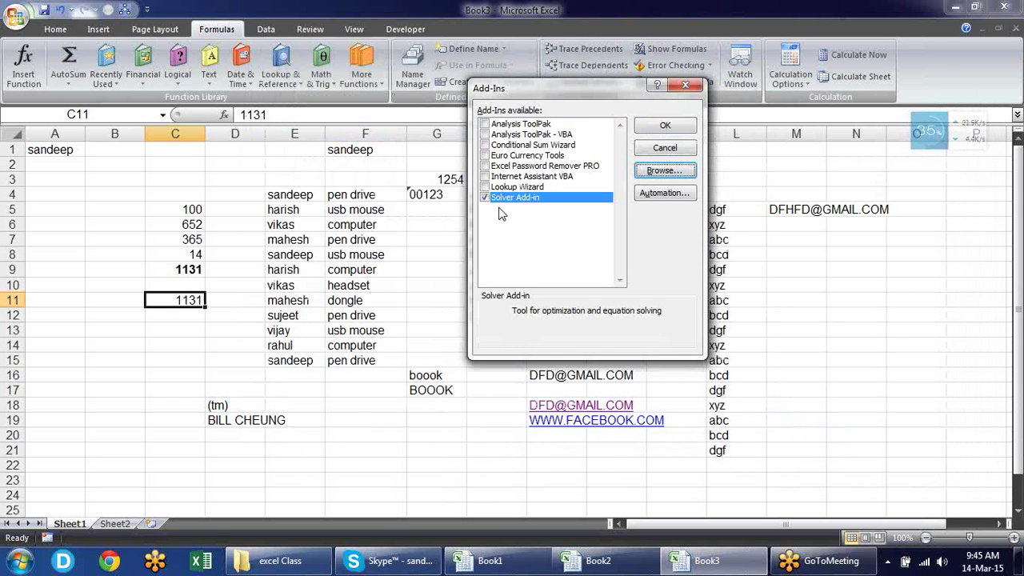
left_click(666, 128)
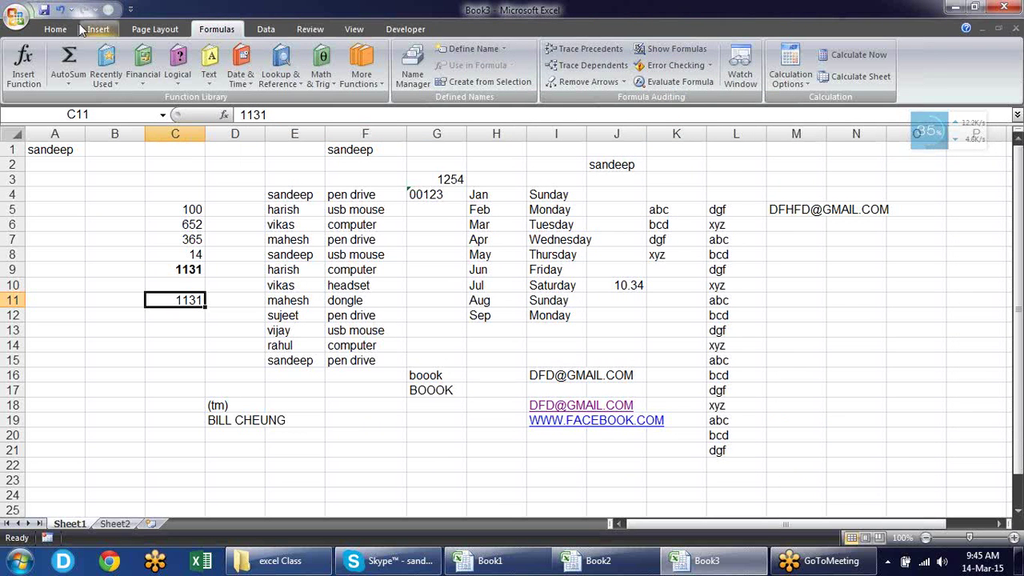
Open the Trust Center Settings from Excel Options, showing the Message Bar options
left_click(16, 18)
left_click(220, 345)
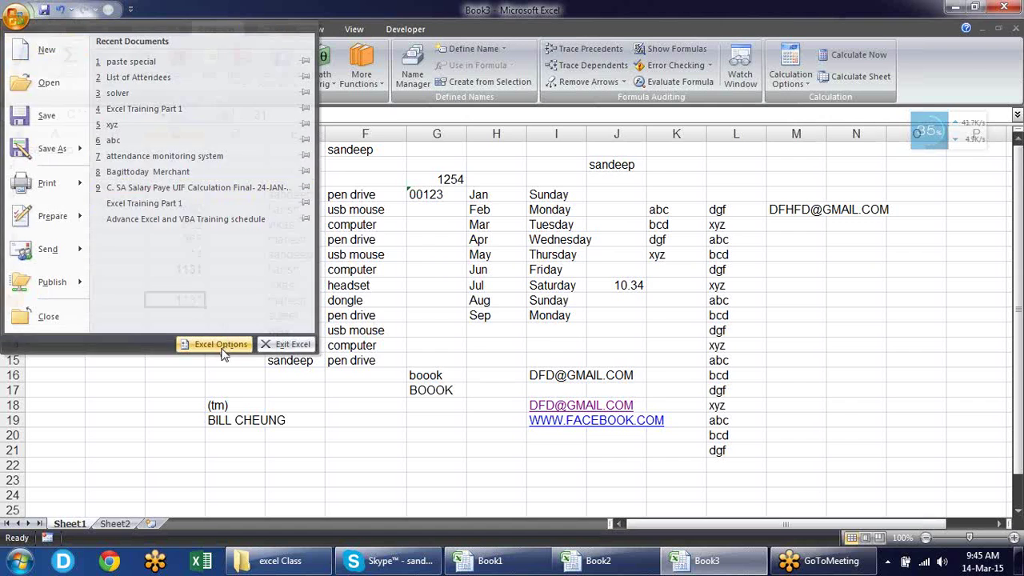
left_click(393, 177)
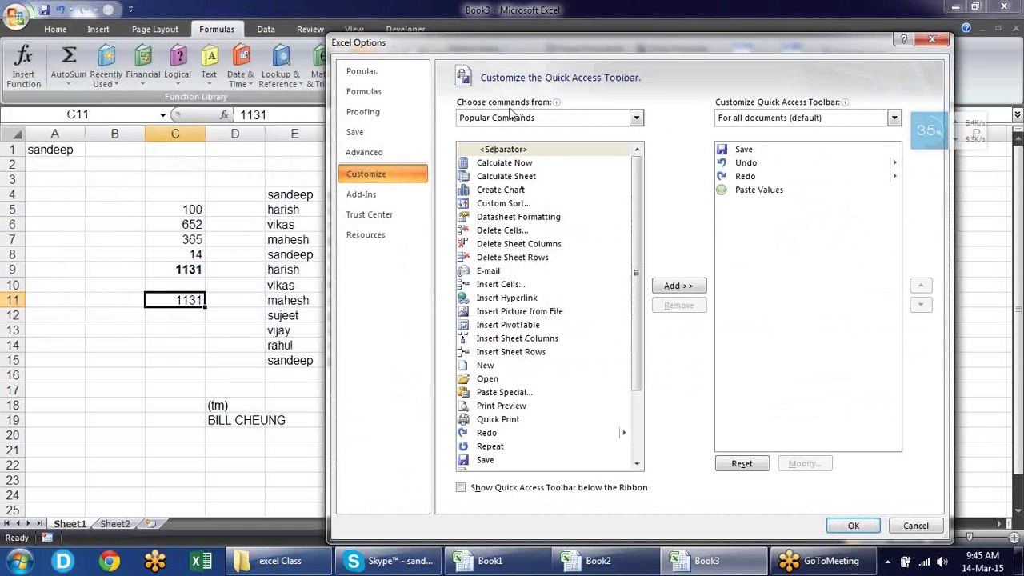
left_click(399, 198)
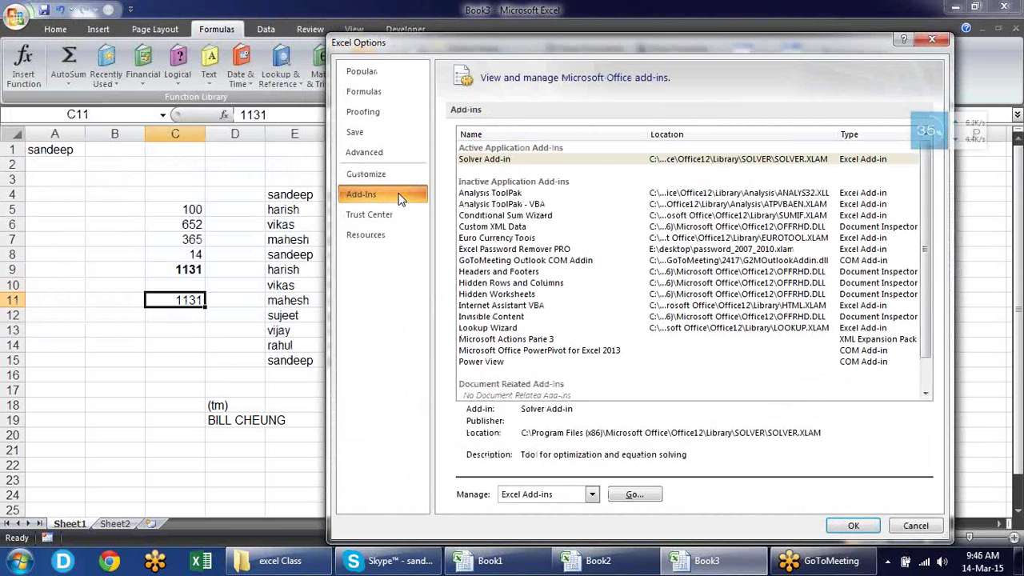
left_click(403, 216)
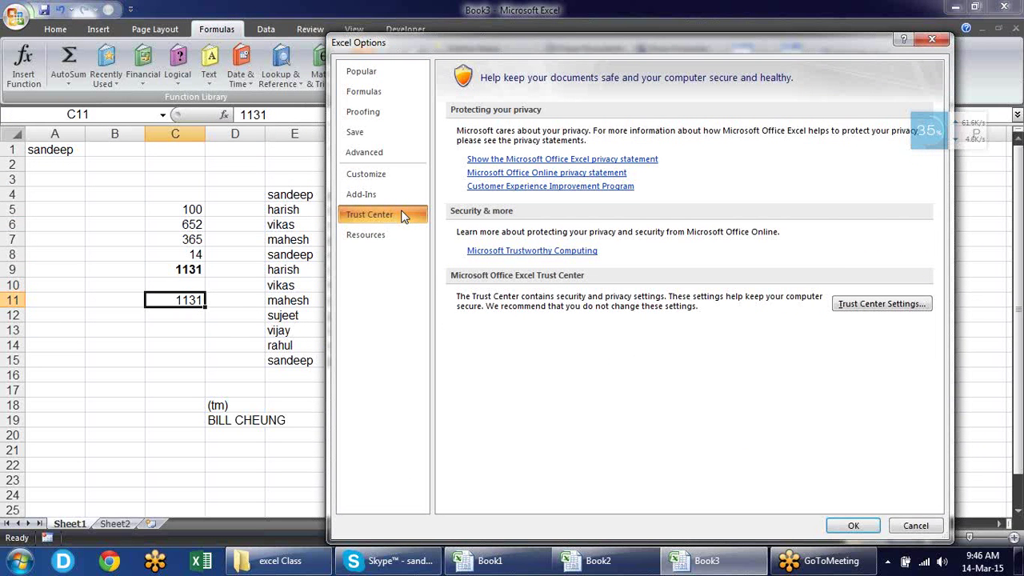
left_click(861, 306)
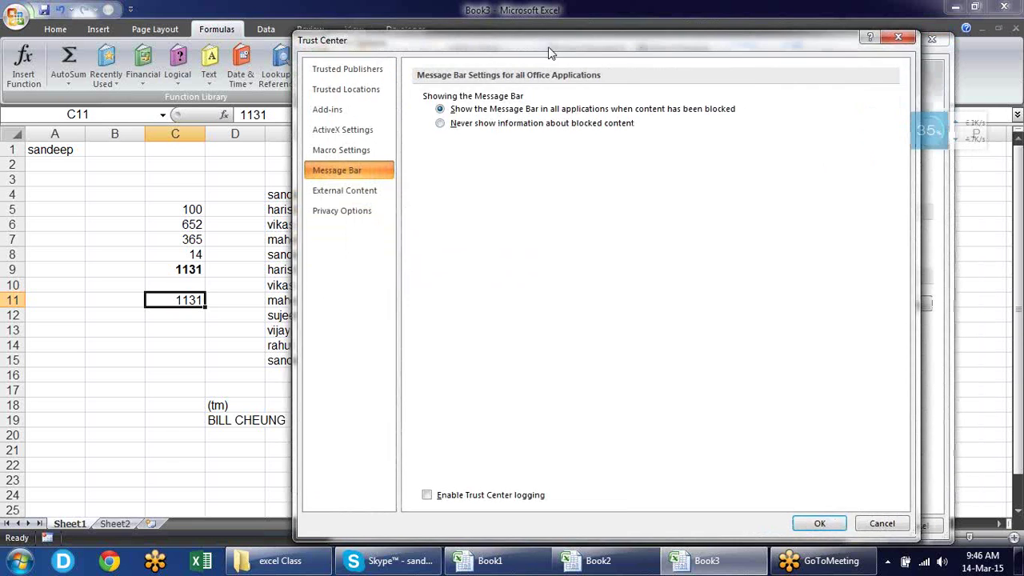
left_click_drag(656, 56, 451, 46)
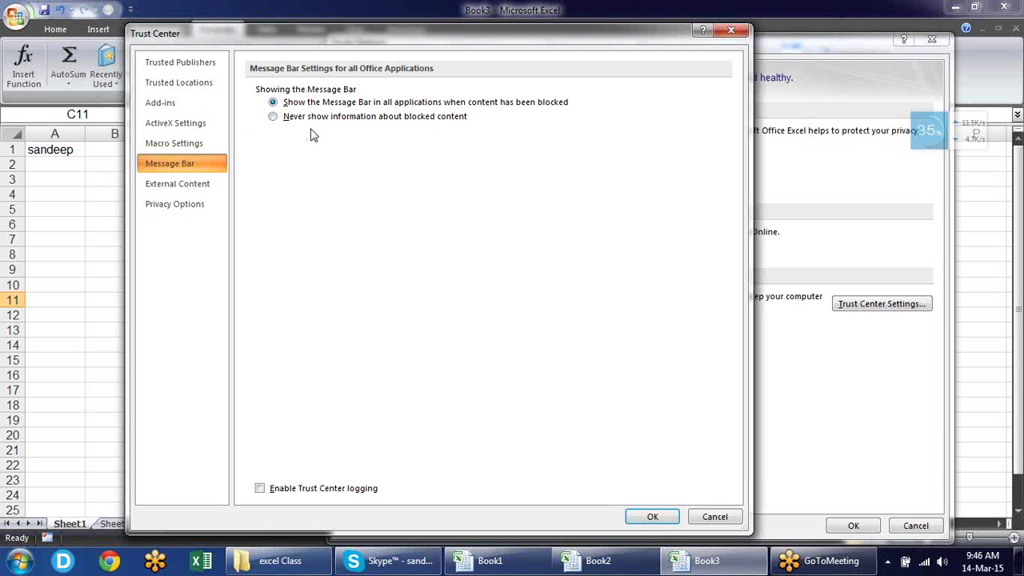
Review Macro, ActiveX and External Content settings unchanged, then close the Trust Center
left_click(215, 146)
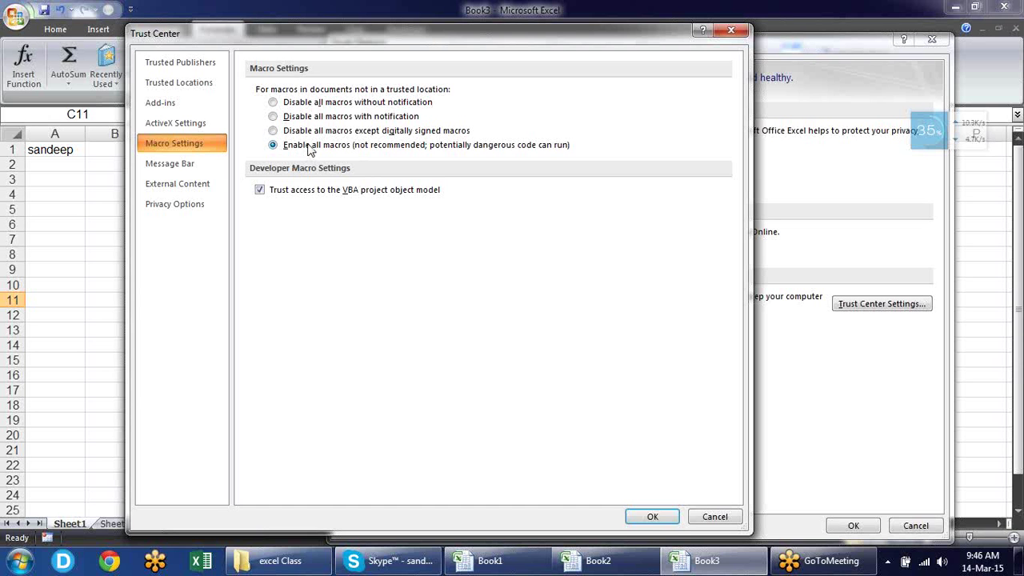
left_click(202, 126)
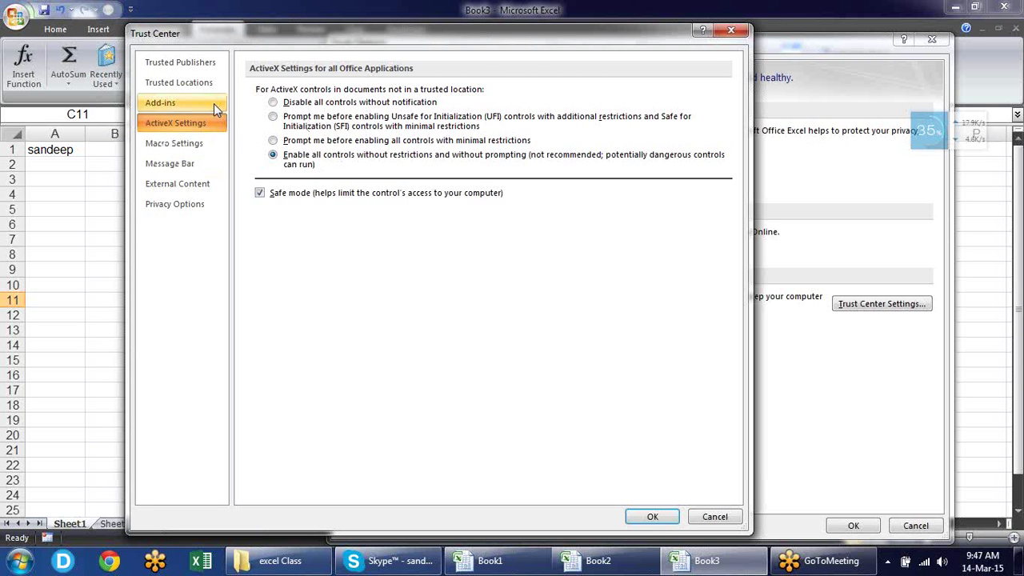
left_click(213, 187)
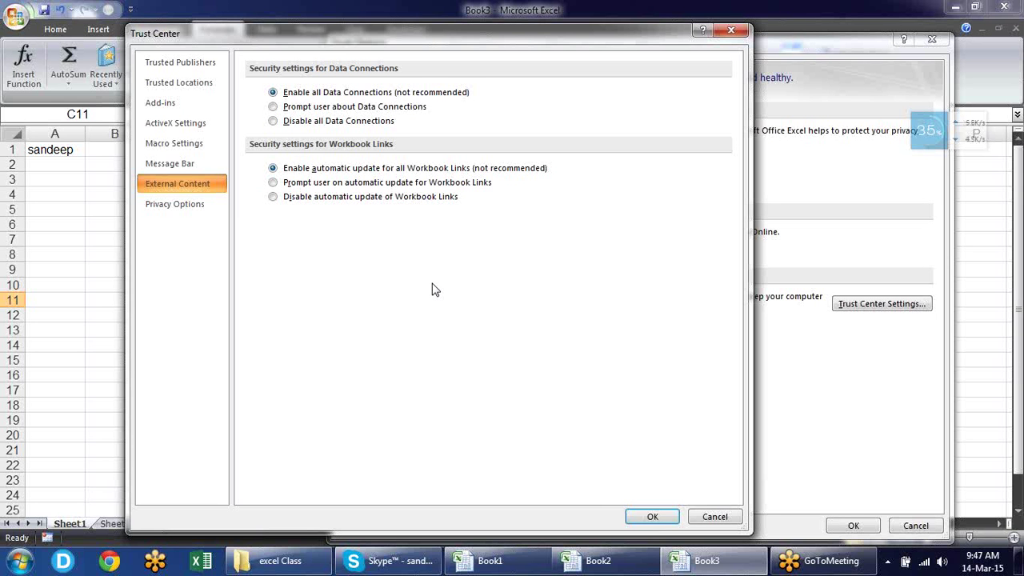
left_click(653, 517)
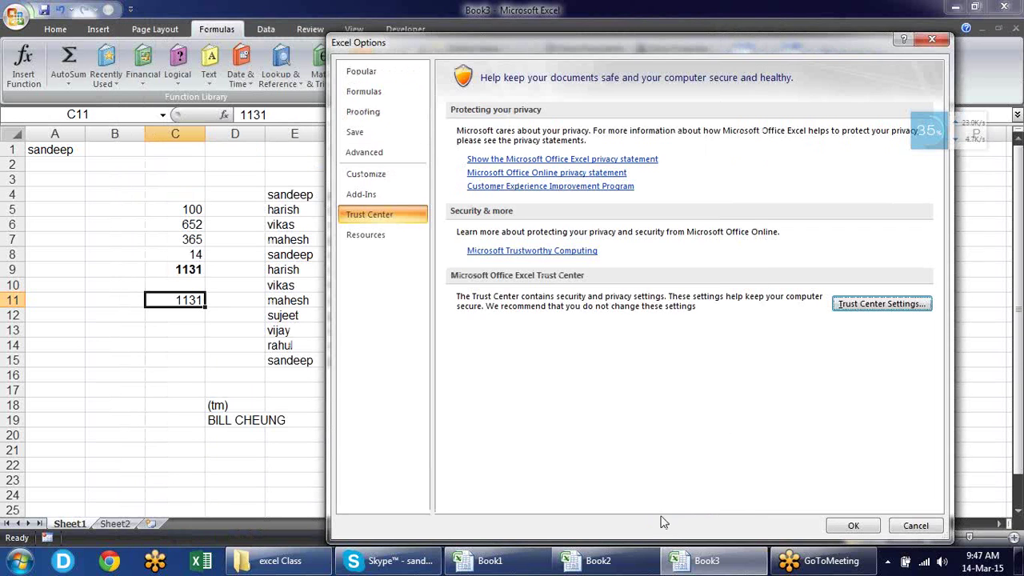
Close and reopen Excel Options, then open the Trust Center settings again
left_click(854, 526)
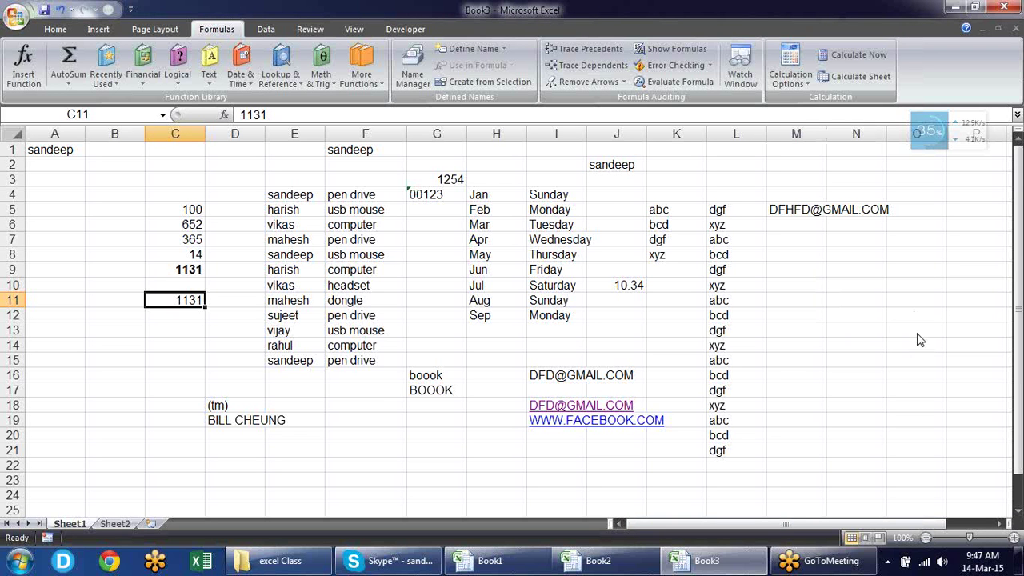
left_click(8, 9)
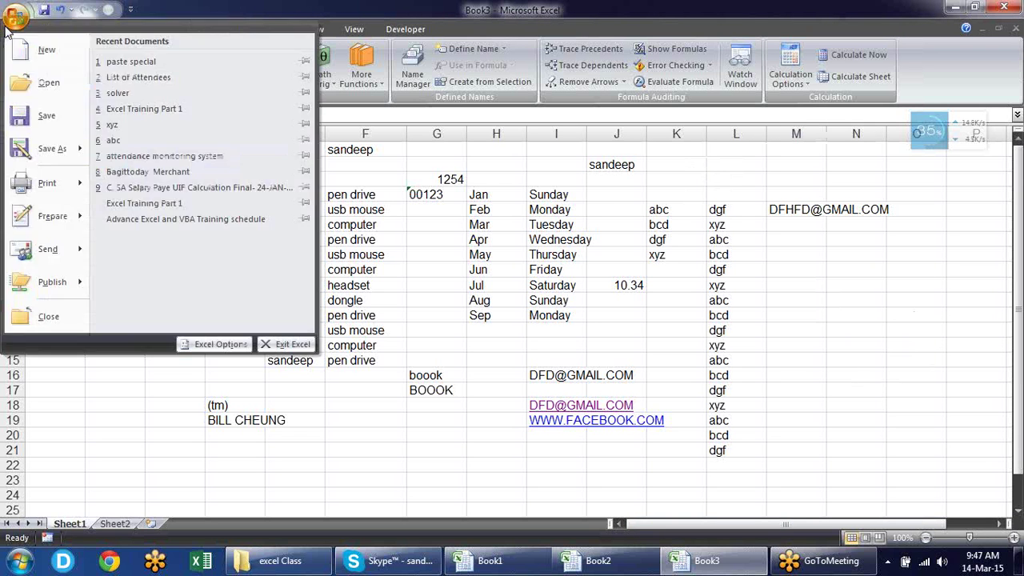
left_click(209, 344)
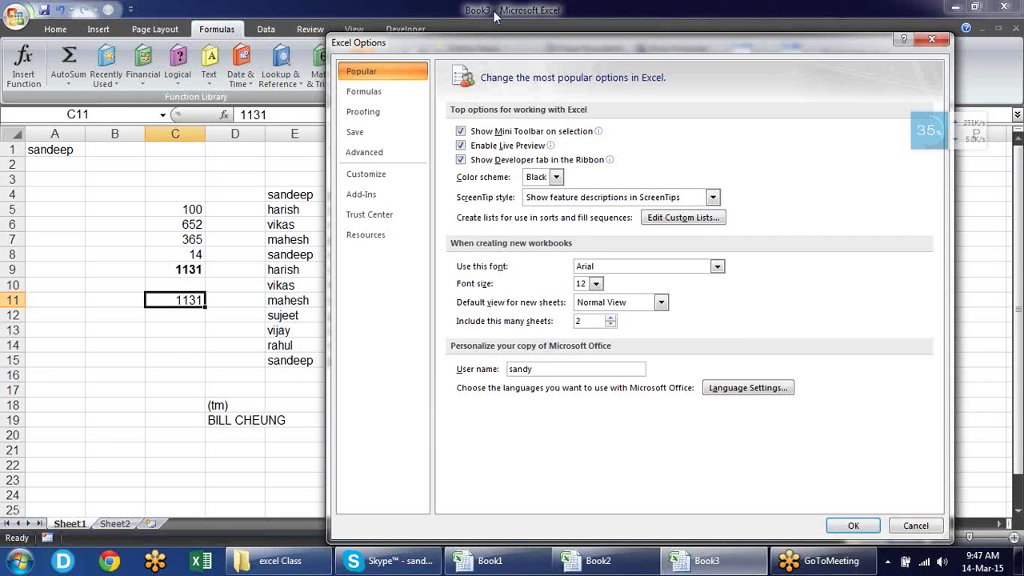
left_click_drag(496, 42, 255, 11)
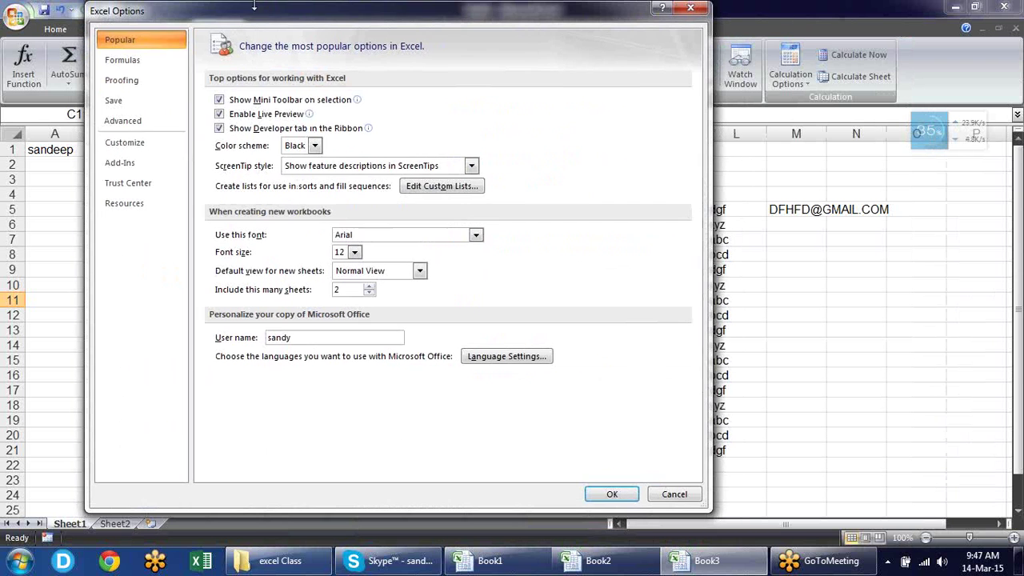
left_click(156, 183)
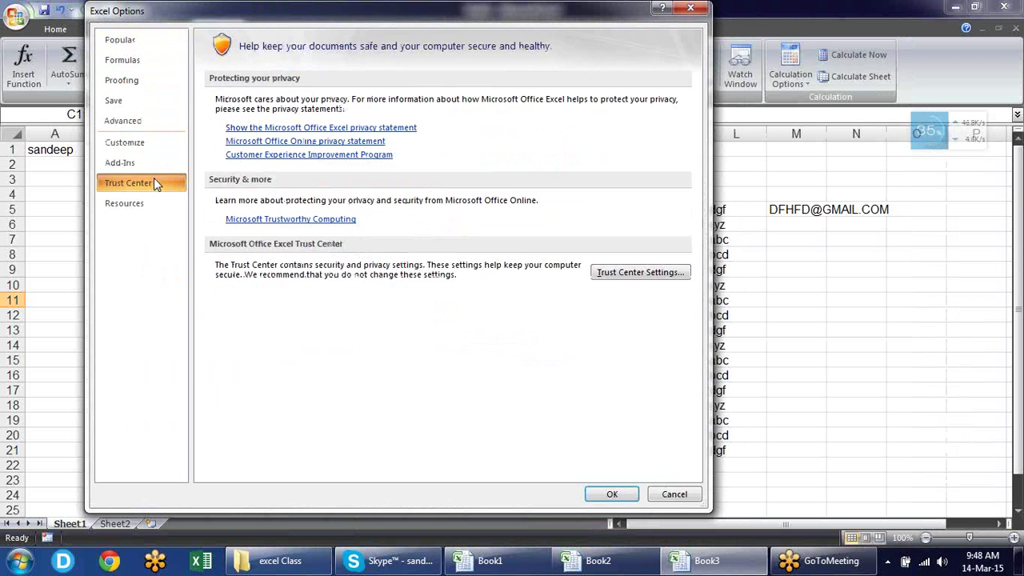
left_click(661, 275)
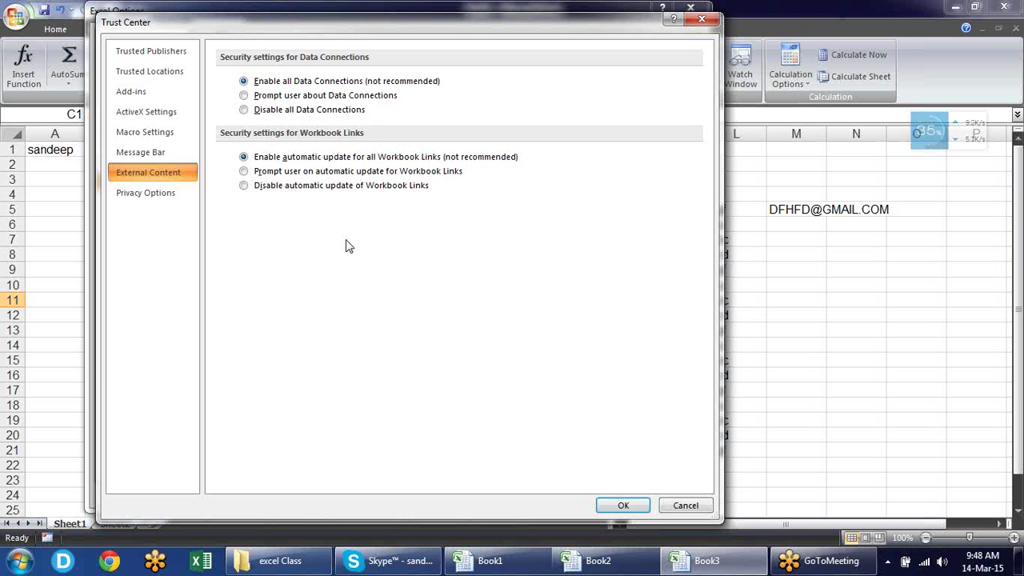
Close the Trust Center and Excel Options, then select cell H19
left_click(639, 512)
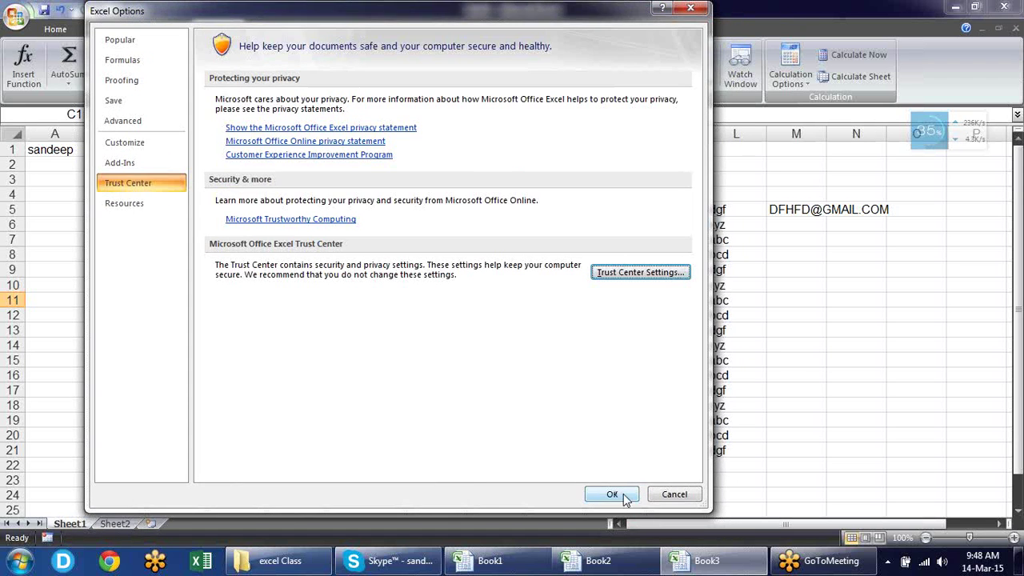
left_click(627, 500)
left_click(475, 426)
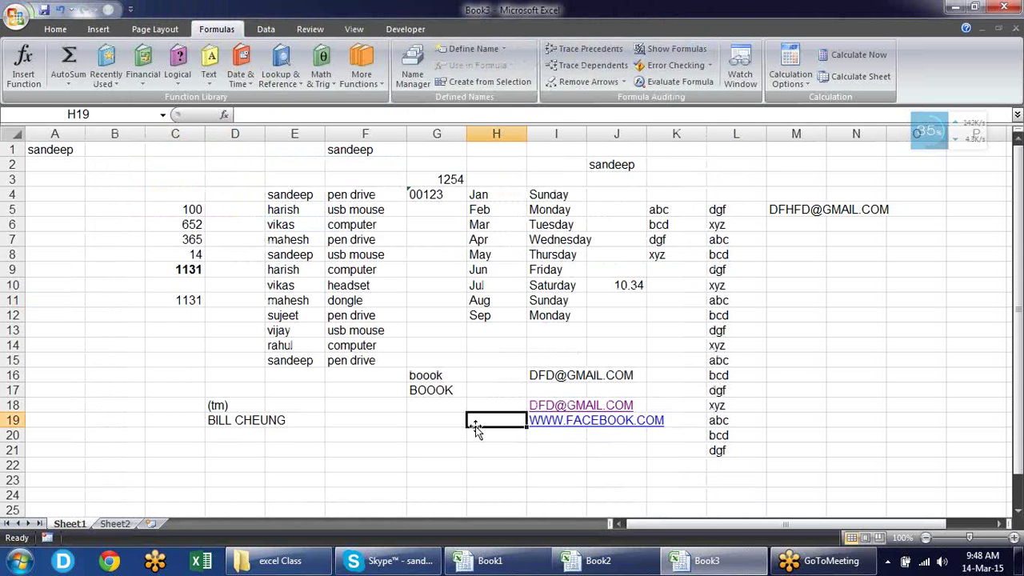